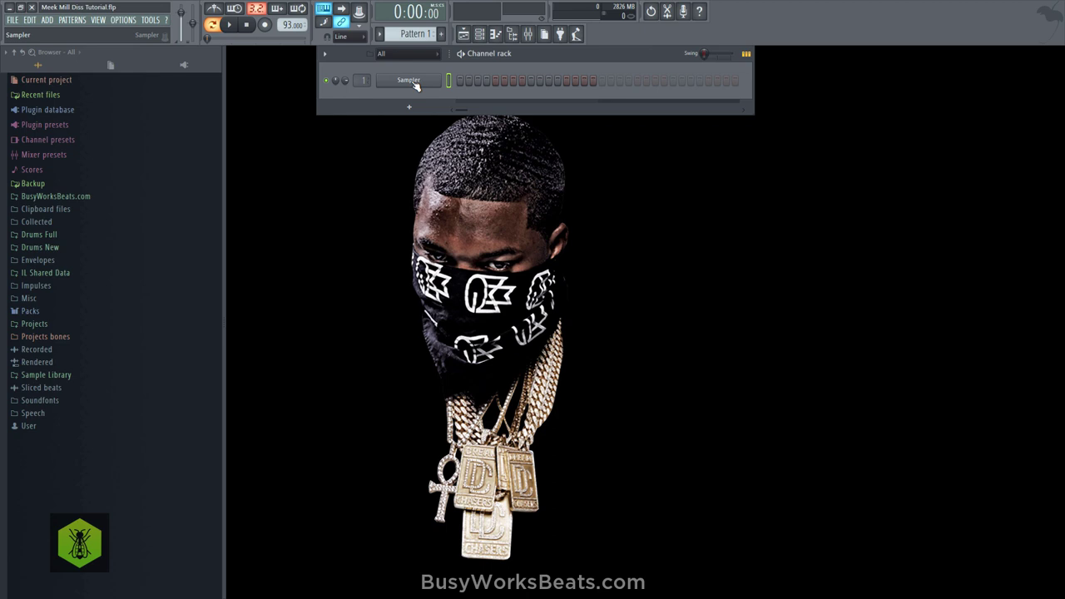
Step: Replace the Sampler channel's instrument with Keyscape [64bit]
right_click(415, 83)
mouse_move(471, 167)
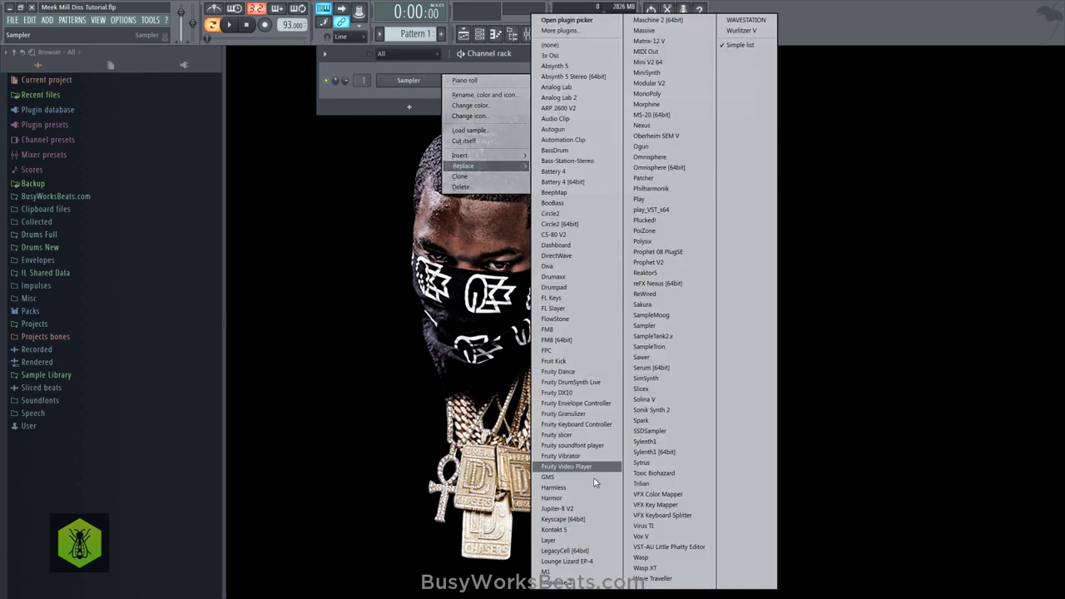
click(583, 519)
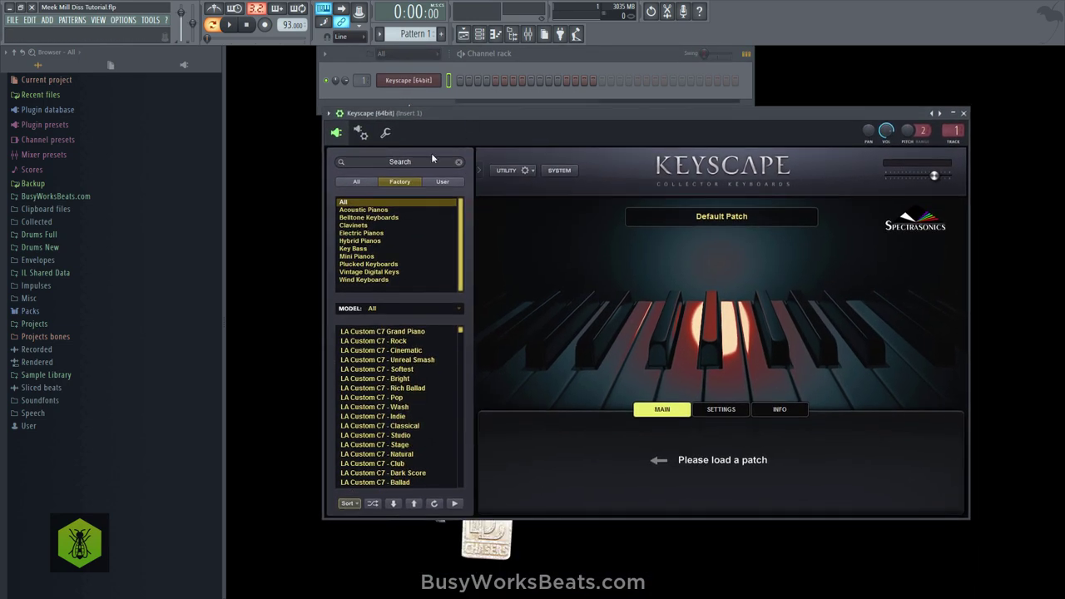
Step: Browse Keyscape's Vintage Digital Keys category and load the JD-800 - Crystal Rhodes patch
click(368, 236)
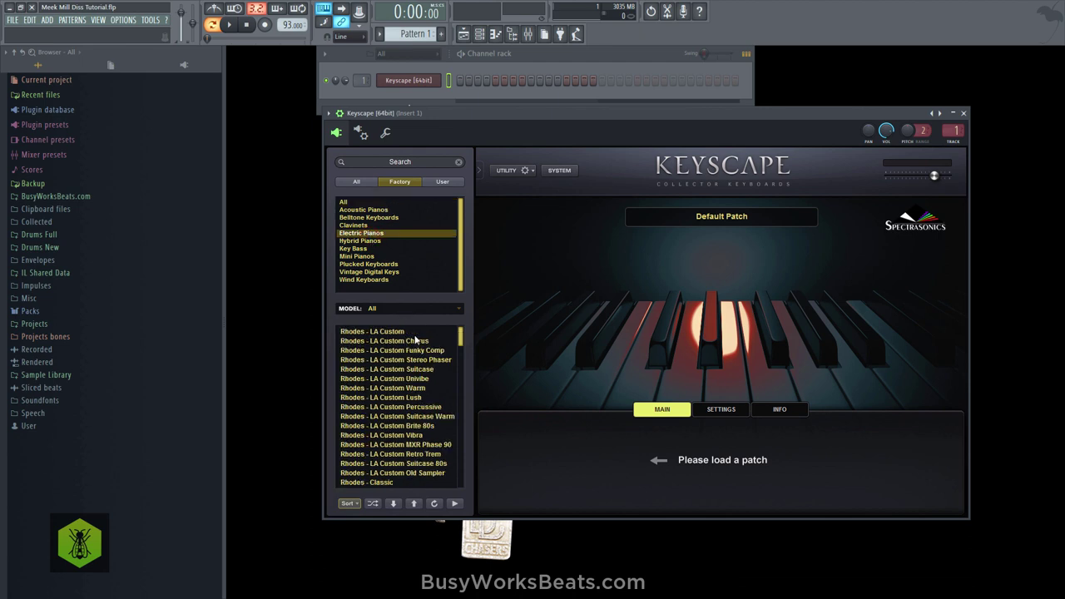
click(384, 273)
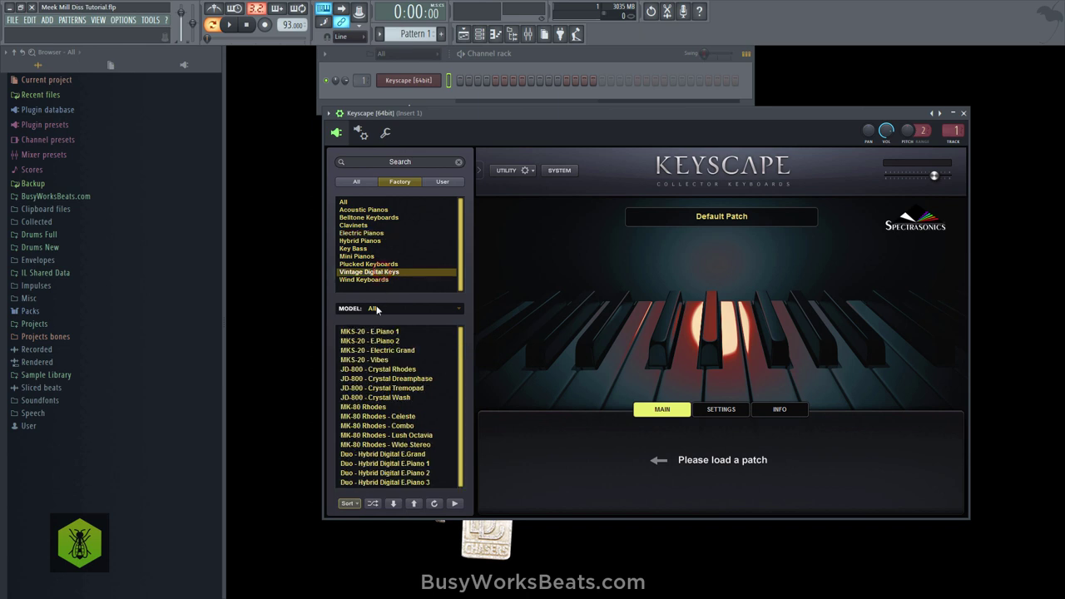
click(380, 369)
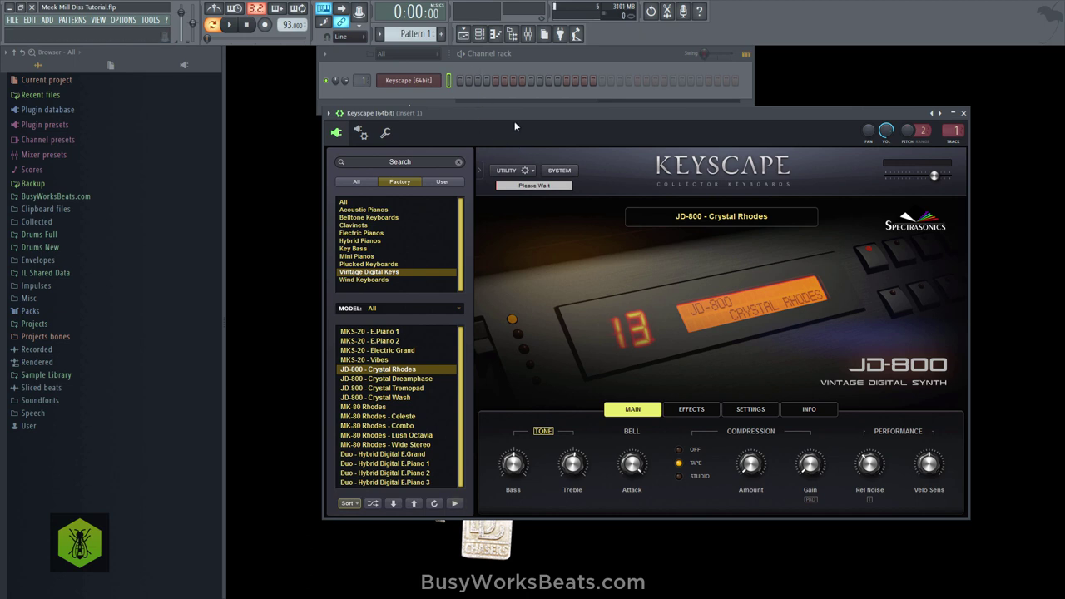
click(412, 94)
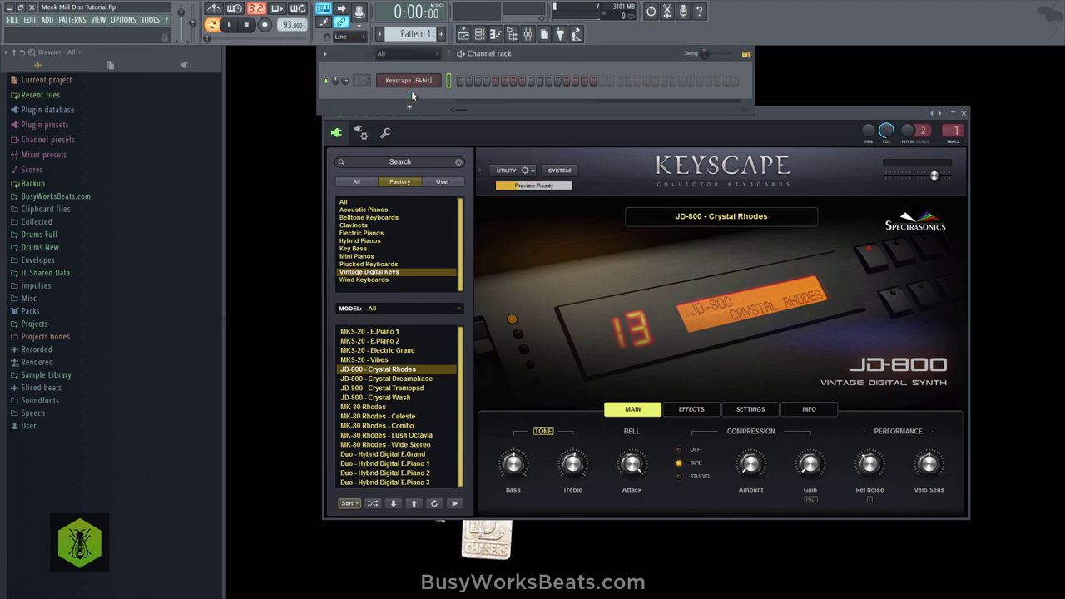
Step: Turn on the metronome and load the MKS-20 - E.Piano 1 patch after trying Duo - Hybrid Digital E.Grand
click(216, 11)
click(389, 456)
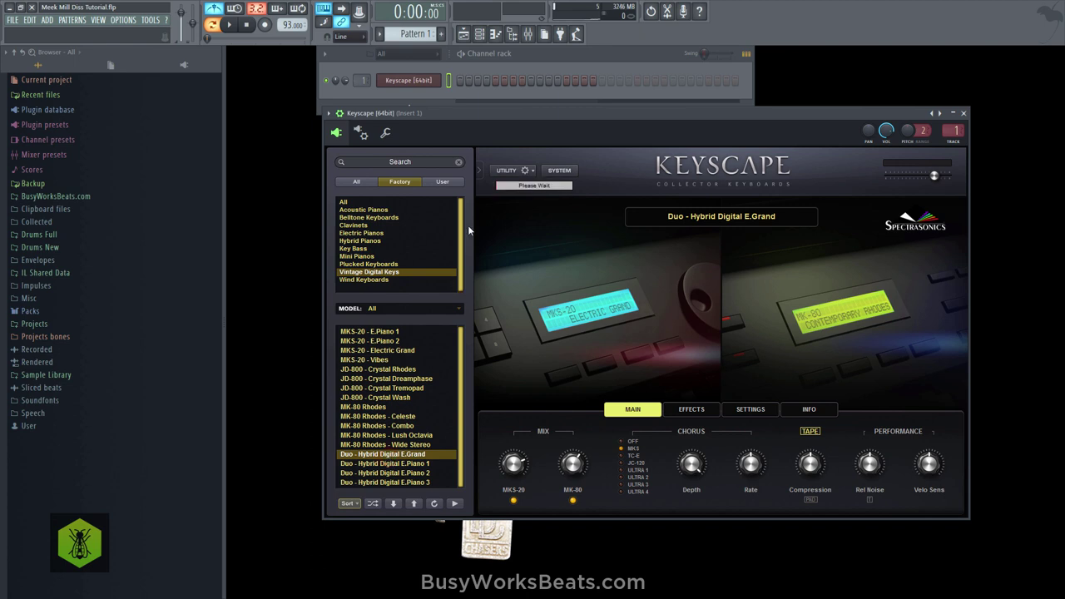
click(492, 69)
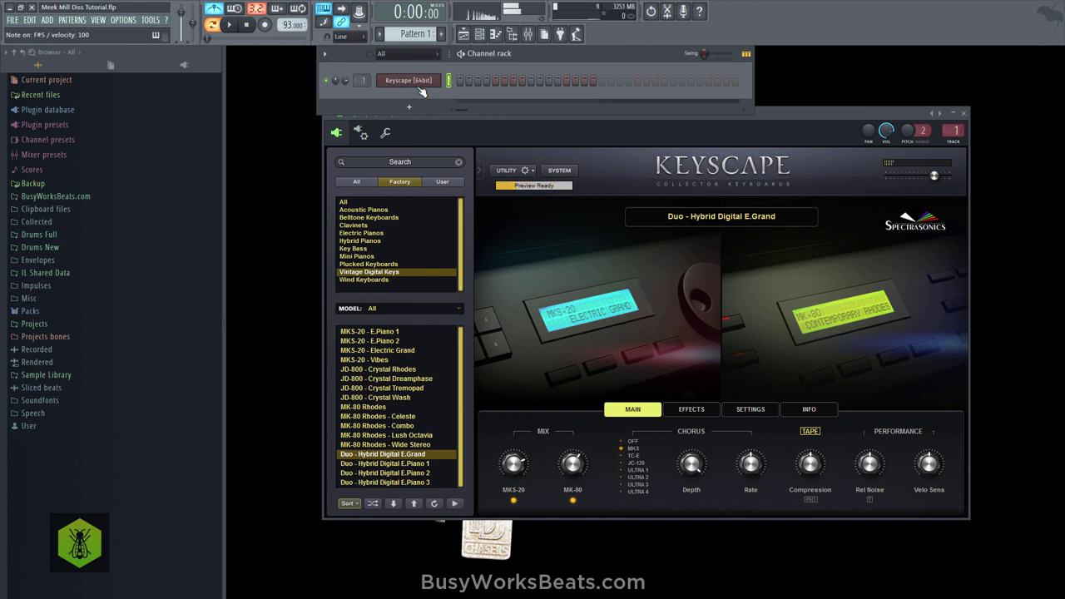
click(395, 332)
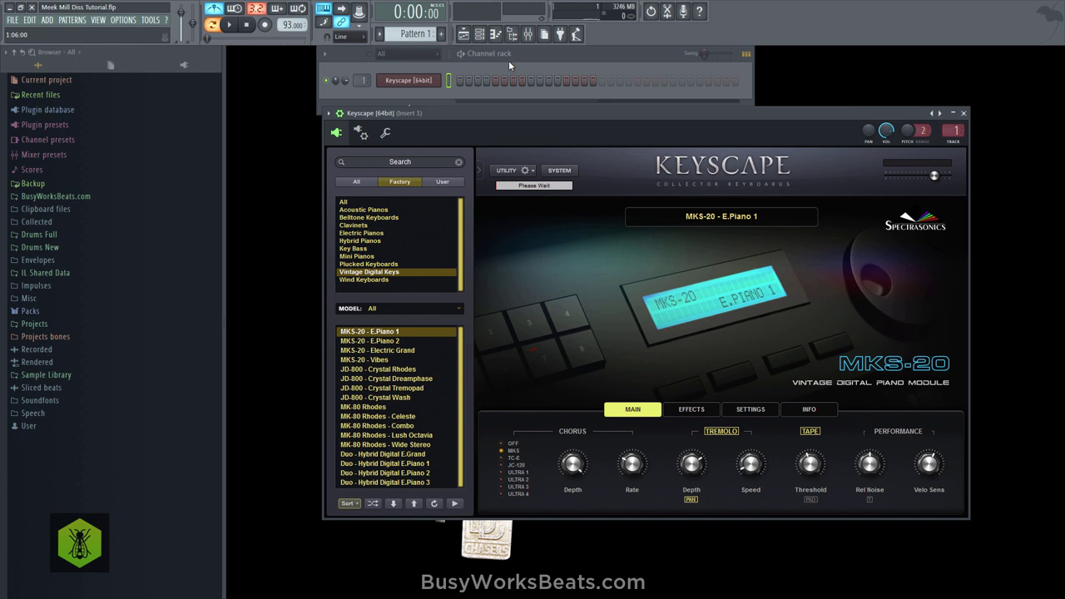
click(509, 60)
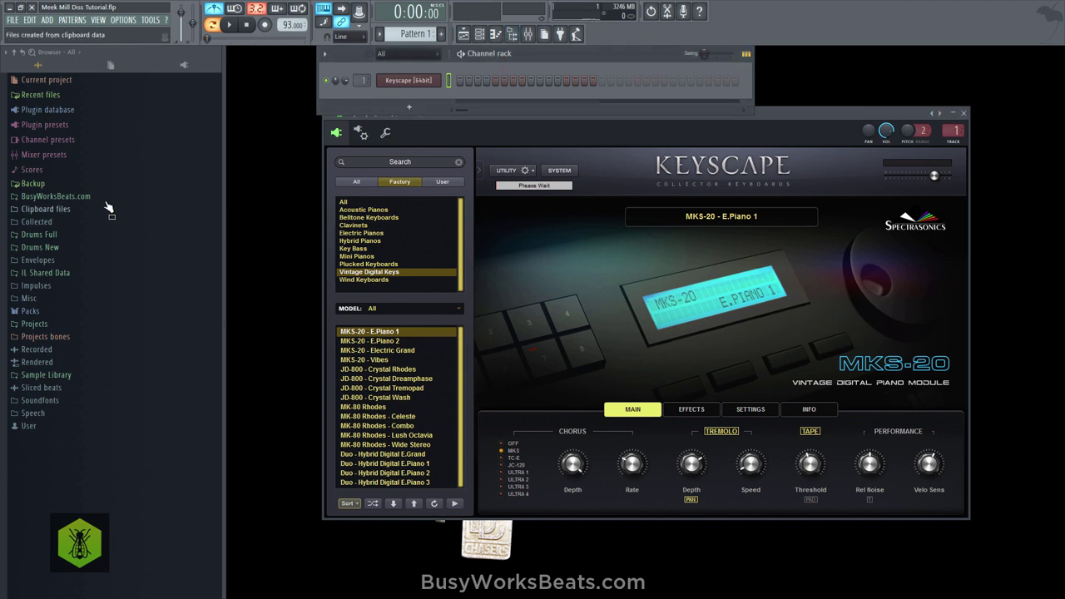
Step: Open the Kicks folder of the Fire Drum Kit in BusyWorksBeats.com's Ultimate Producer Bundle 2
click(55, 197)
scroll(67, 287, down, 6)
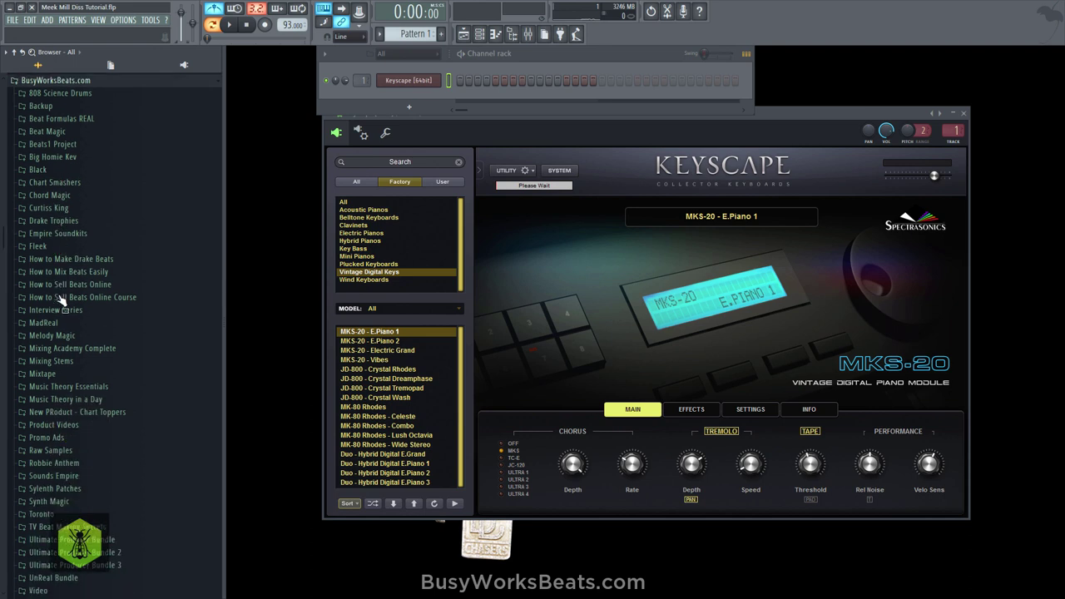
click(86, 463)
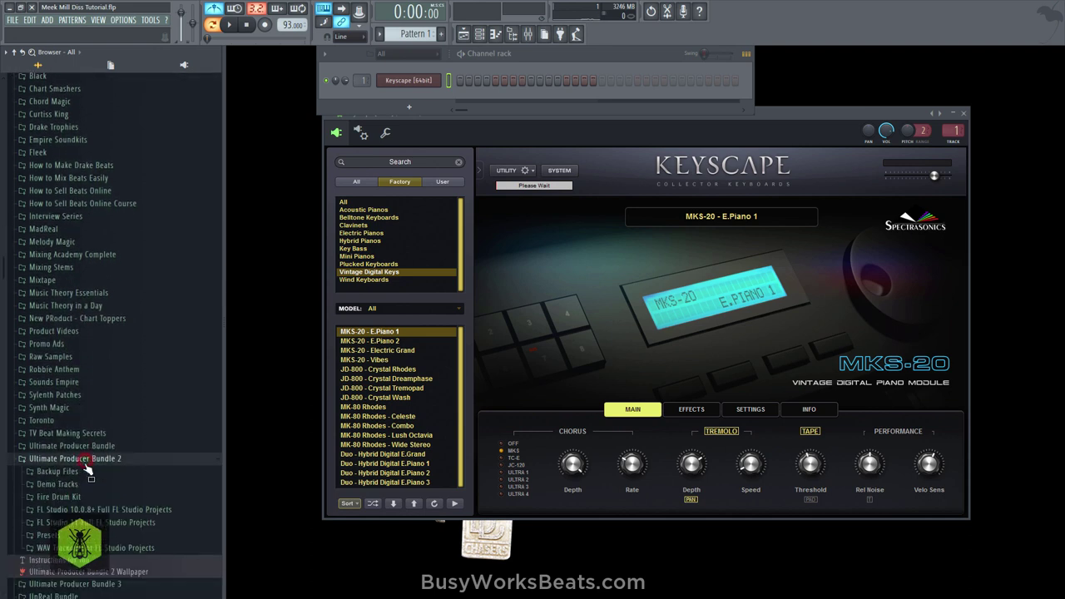
click(77, 497)
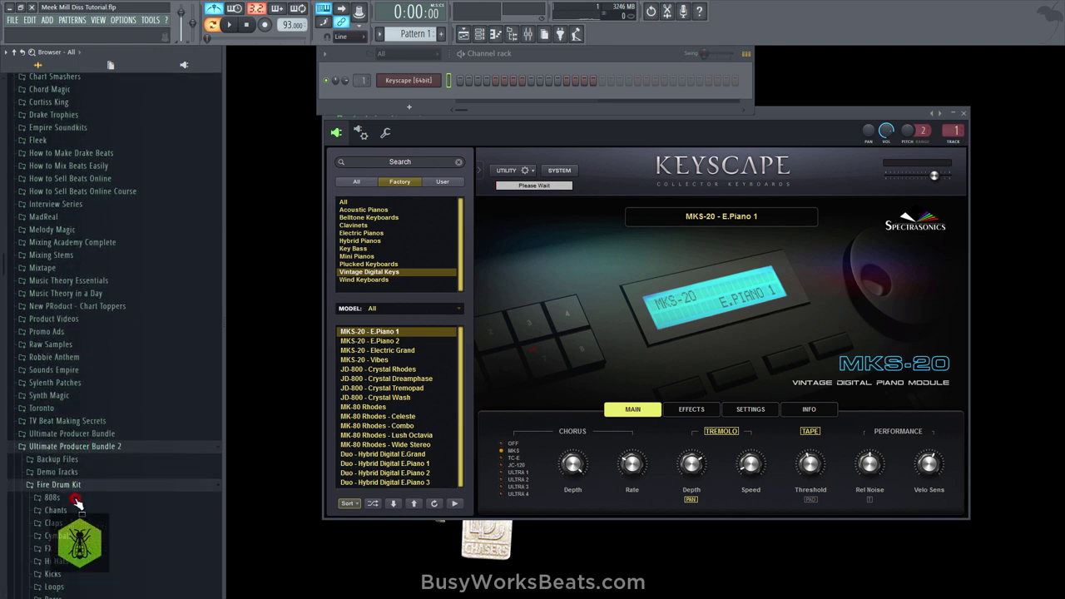
scroll(76, 491, down, 3)
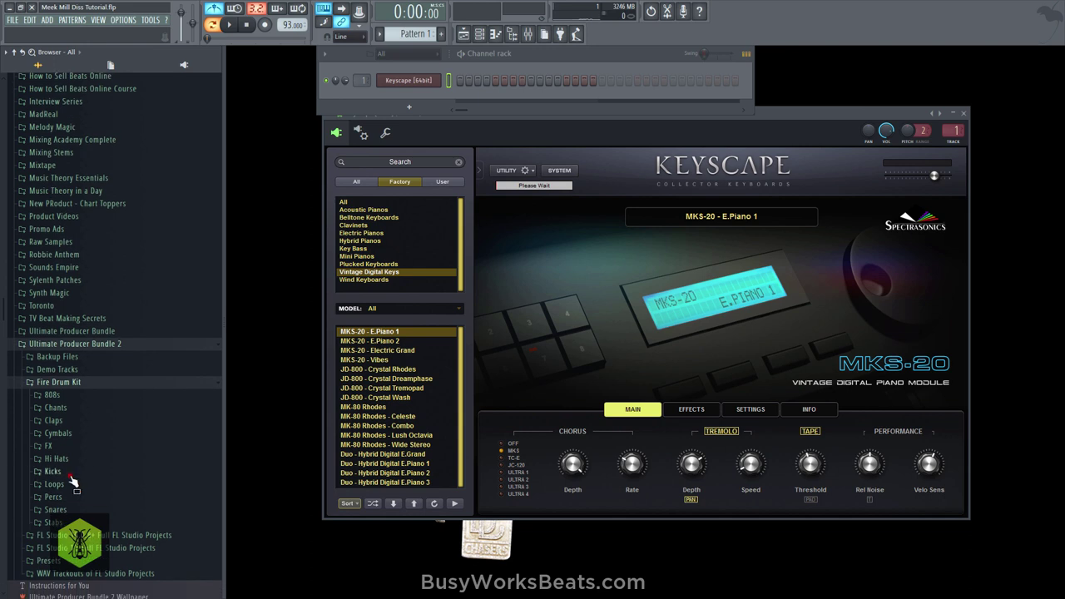
click(53, 471)
Step: Start playback and audition kick samples against the metronome, including Kick Flames, Kick Hot, Kick Punch, RnB Kick, Kick 4 and Kick 3
click(228, 24)
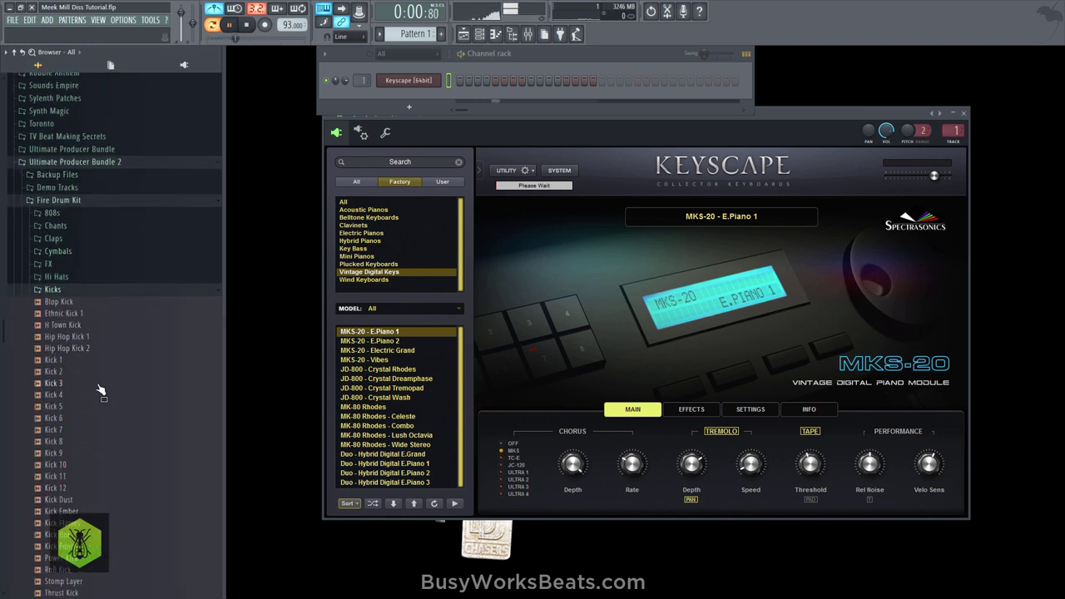
scroll(77, 456, down, 2)
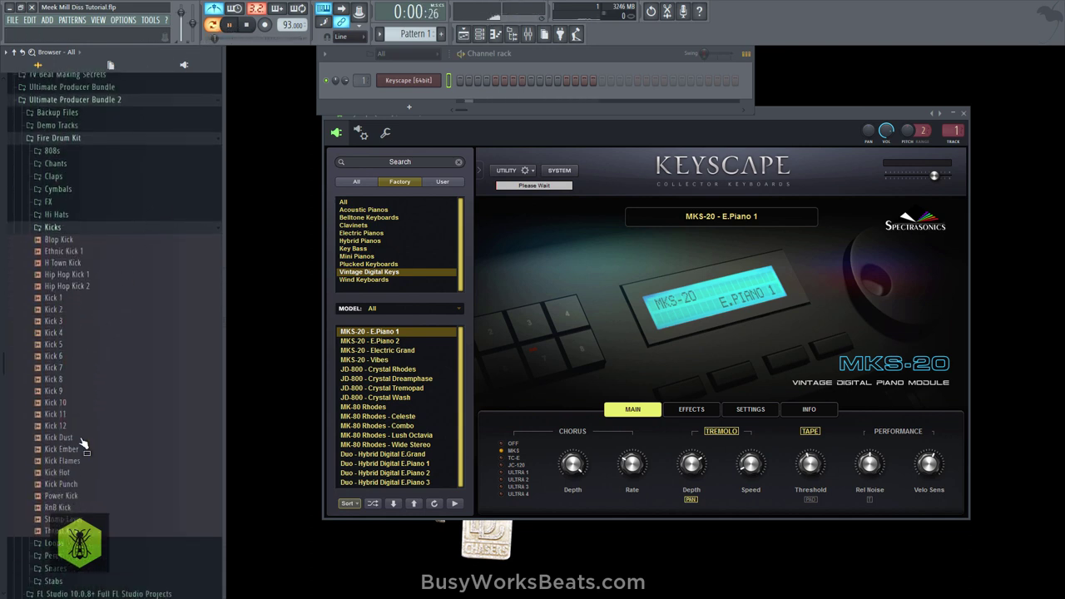
click(83, 452)
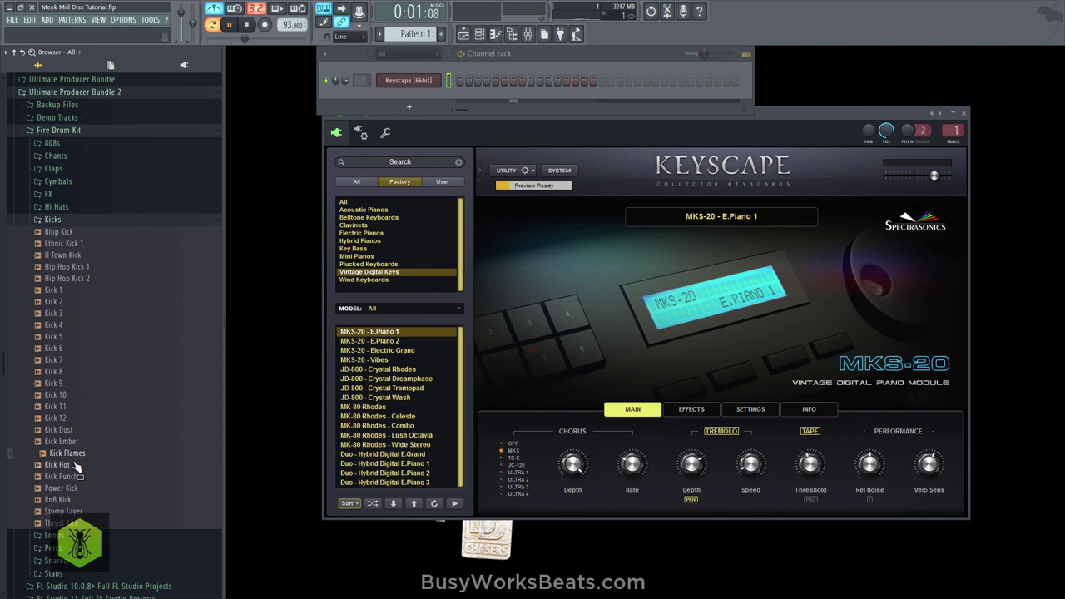
click(77, 465)
click(74, 477)
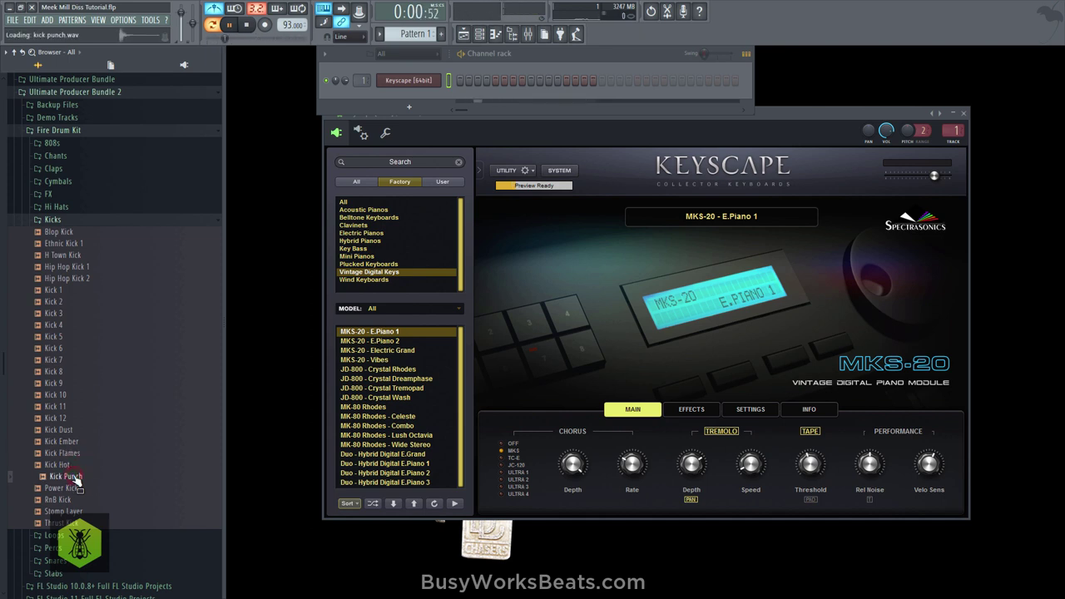
click(73, 466)
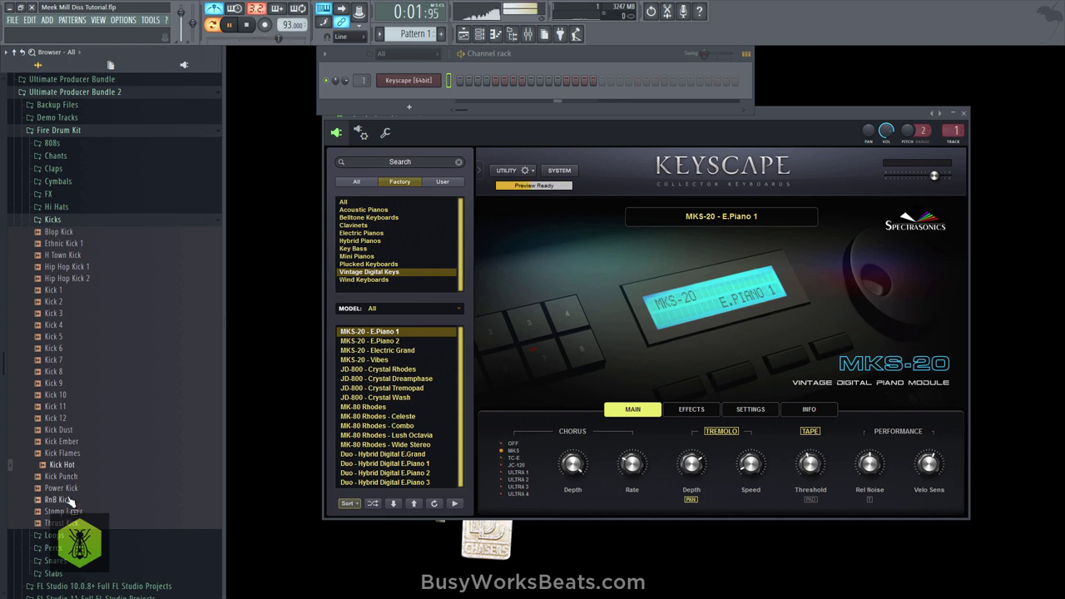
click(68, 500)
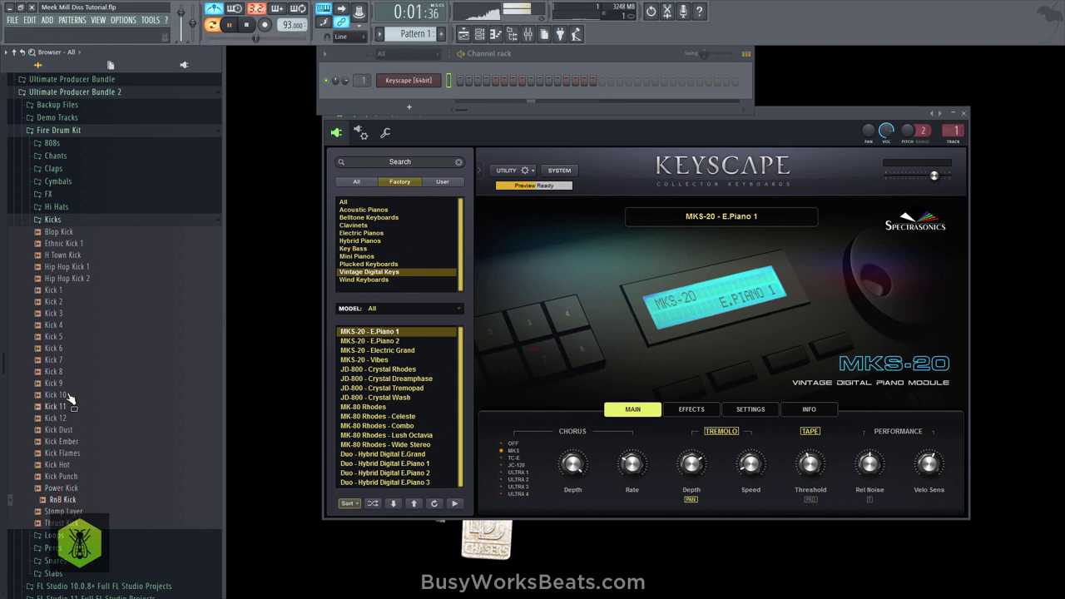
click(63, 324)
click(61, 314)
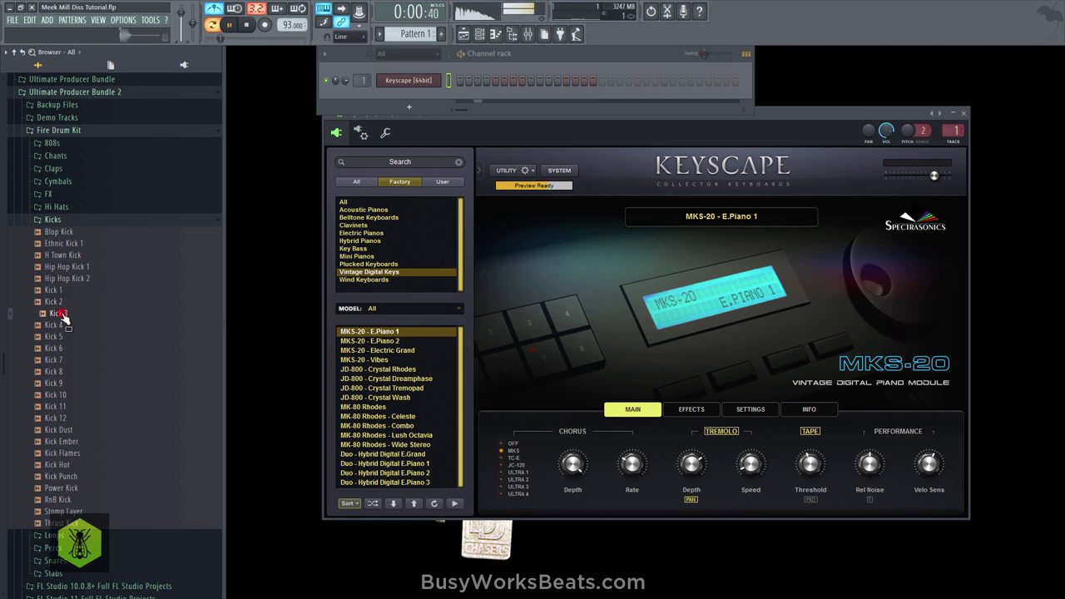
Step: Open the Kick 3 sample in a new channel and route it to mixer track 2
right_click(63, 316)
click(79, 325)
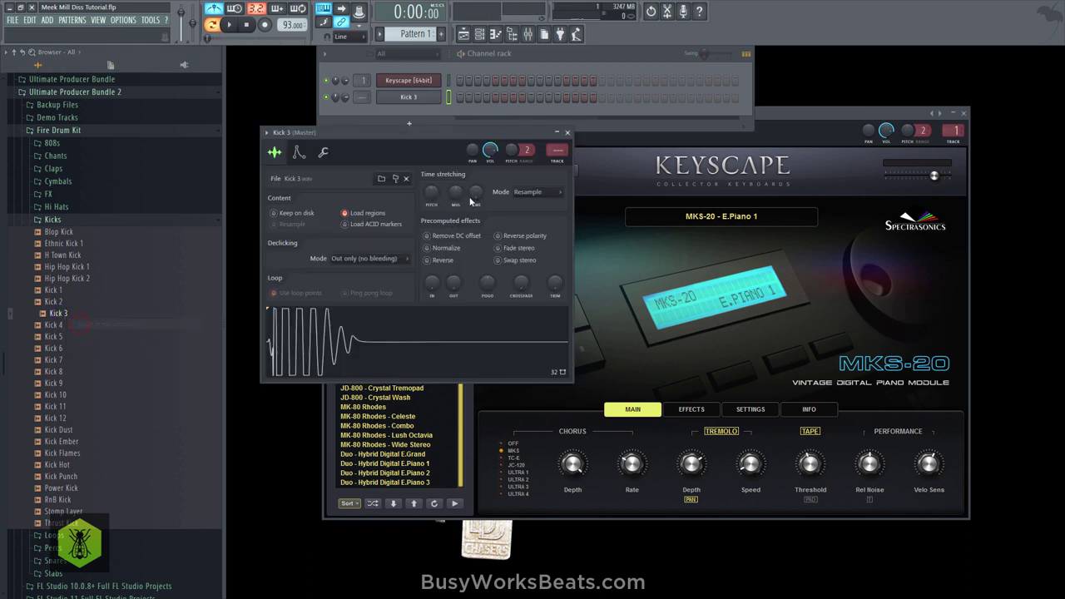
click(572, 131)
drag(362, 97, 363, 91)
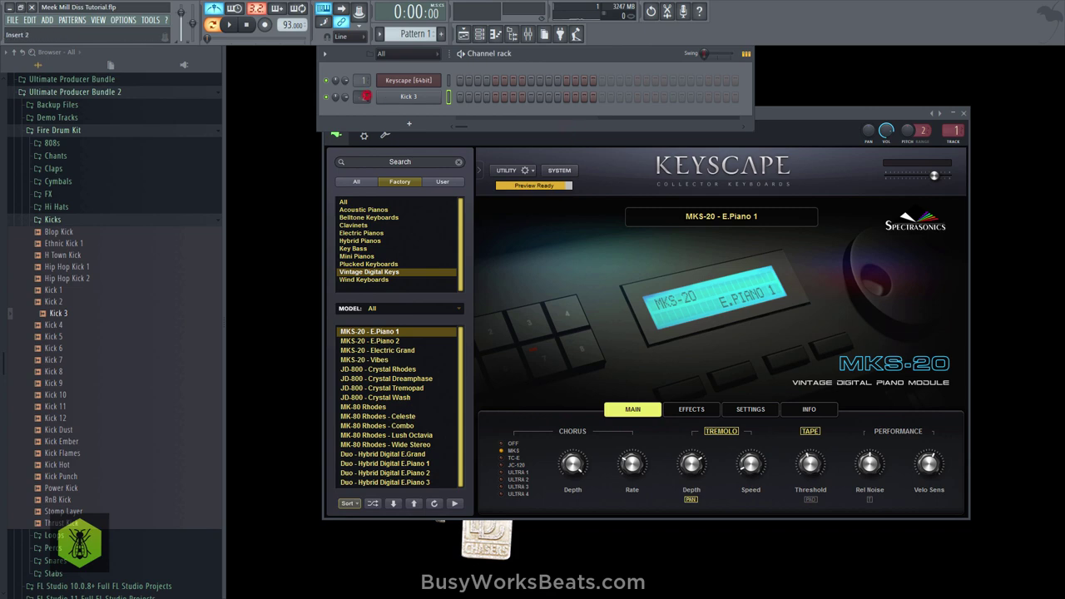
click(385, 115)
Step: Switch from the Kicks folder to Snares and audition the samples from Snare 3 to Snare Dark during playback
click(102, 220)
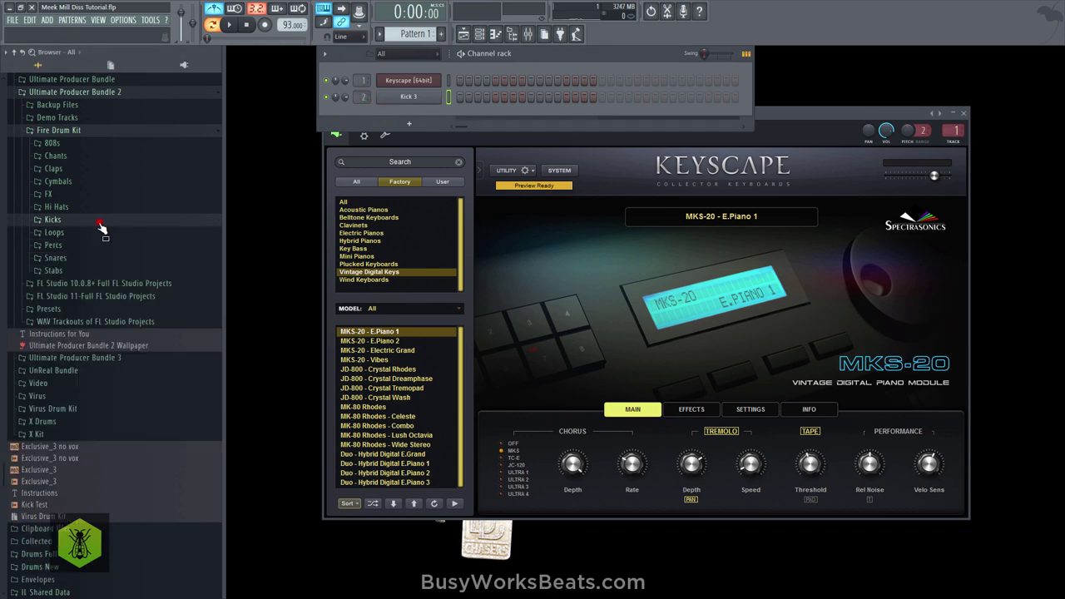
click(82, 258)
key(space)
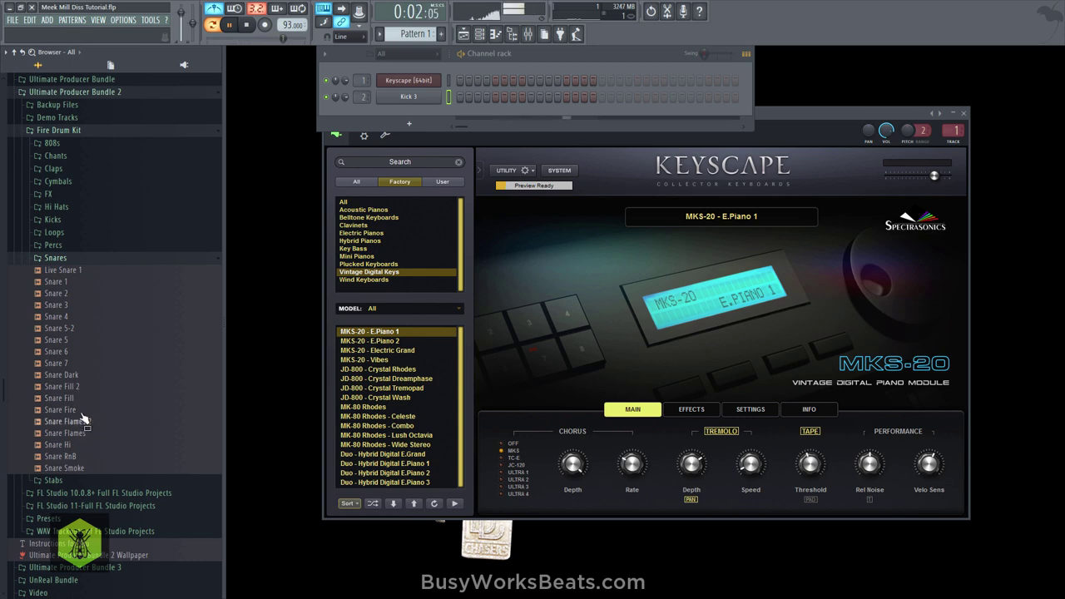
click(66, 306)
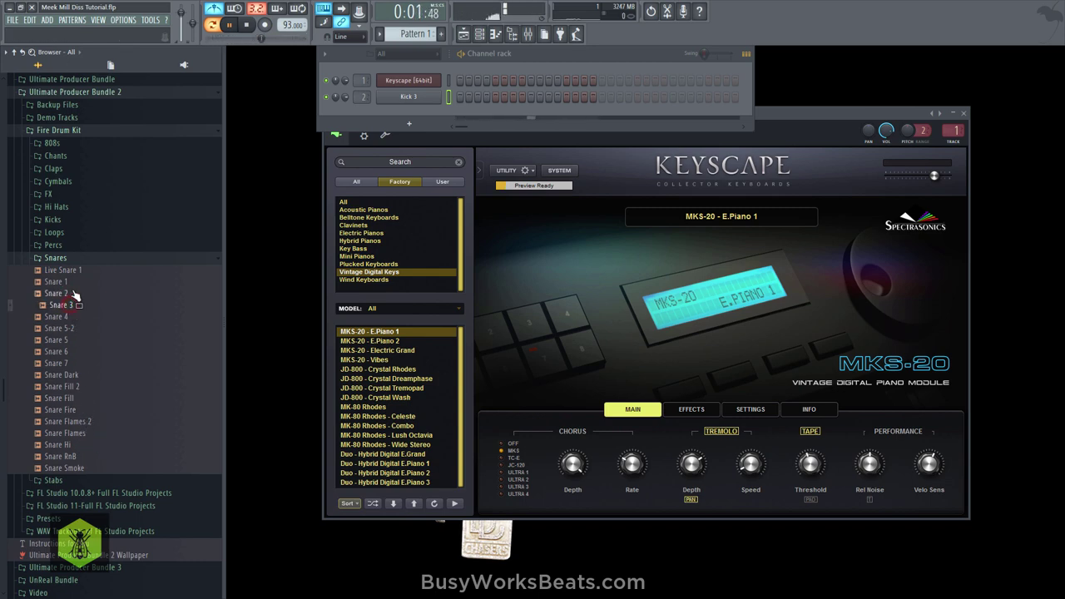
click(68, 317)
click(73, 329)
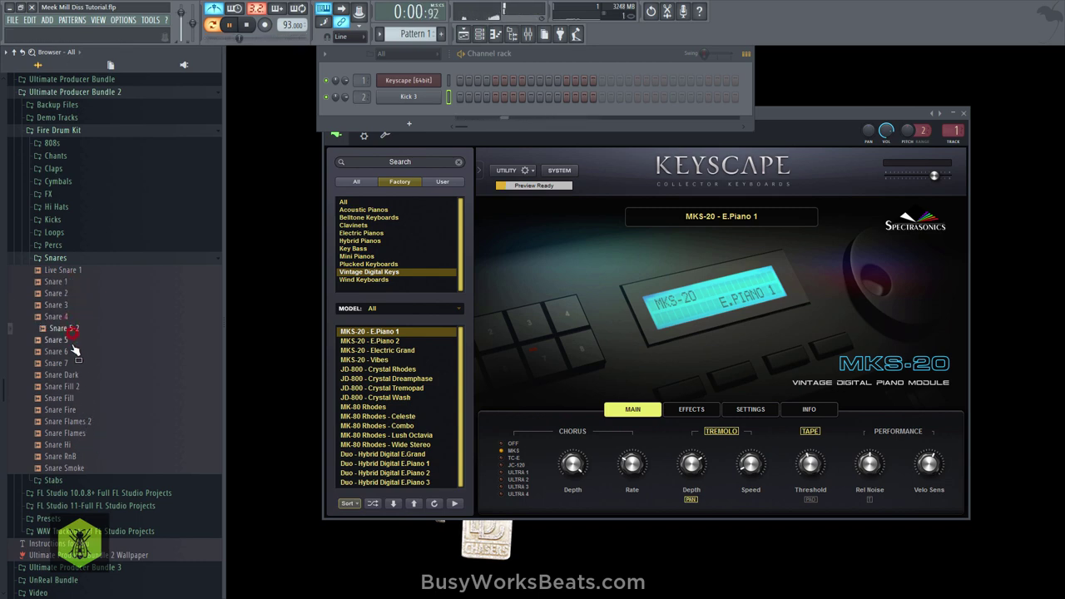
click(74, 340)
click(75, 352)
click(77, 363)
click(77, 375)
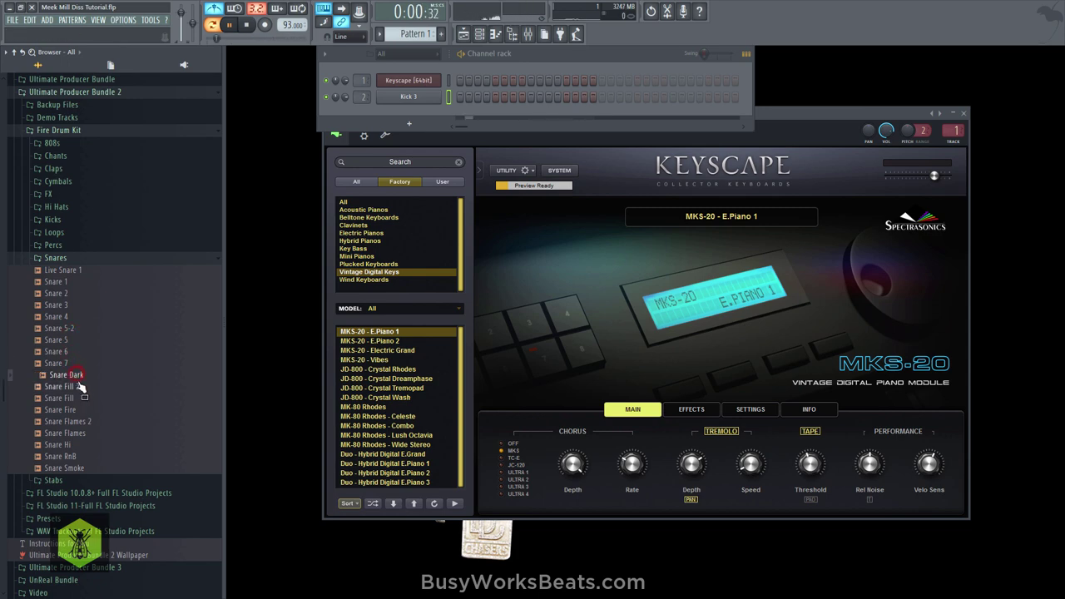
Step: Open the Snare Dark sample in a new channel, route it to mixer track 3 and stop playback
right_click(83, 379)
click(109, 386)
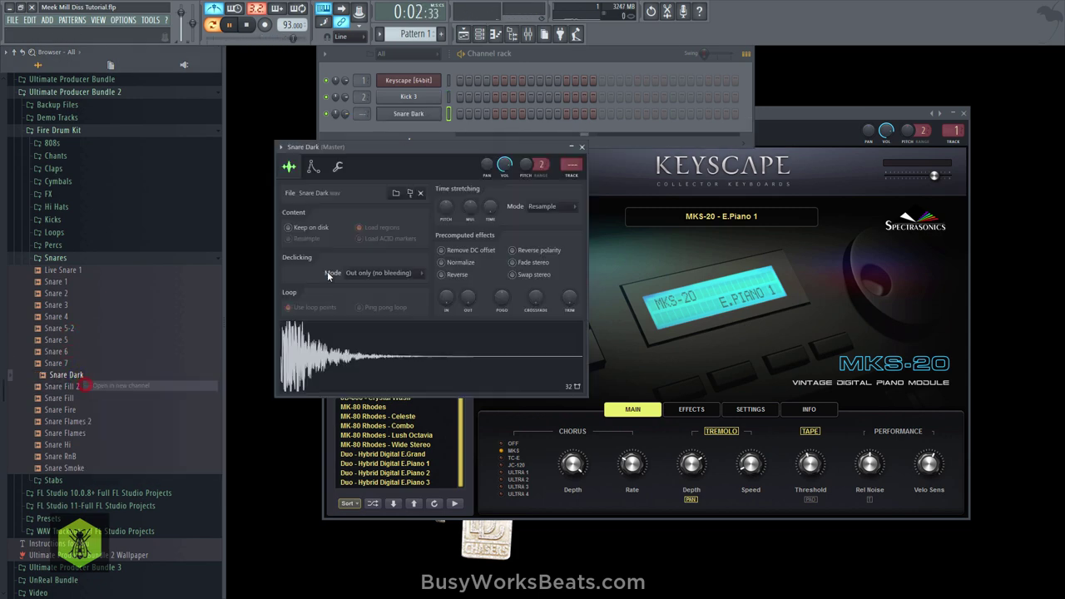
click(578, 146)
drag(361, 115, 362, 108)
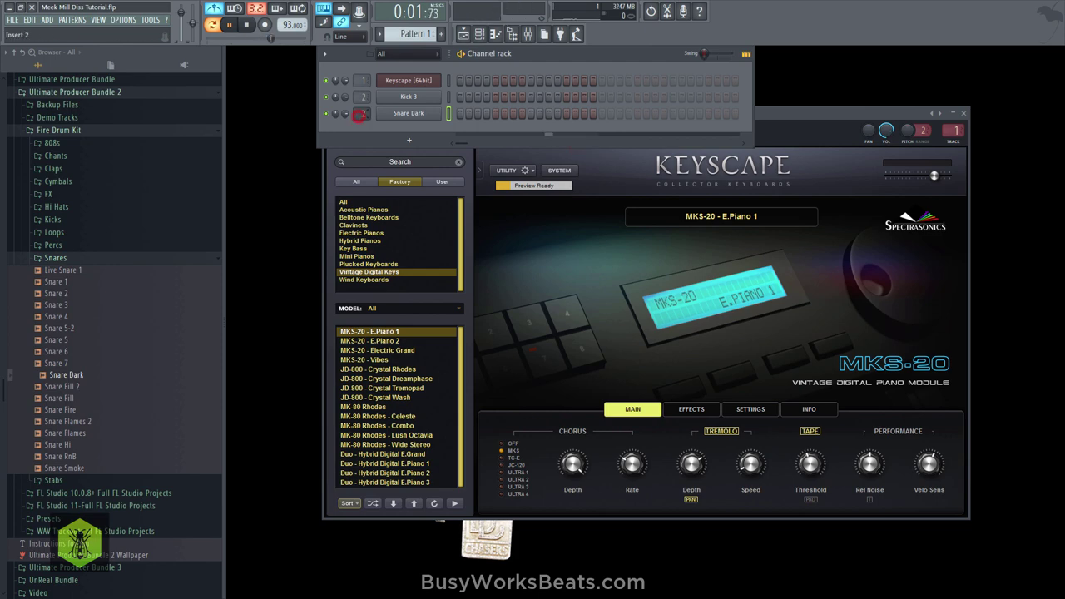
key(space)
Step: Place a Kick 3 hit on step 1 and Snare Dark hits on steps 5 and 8, checking them in playback
click(459, 97)
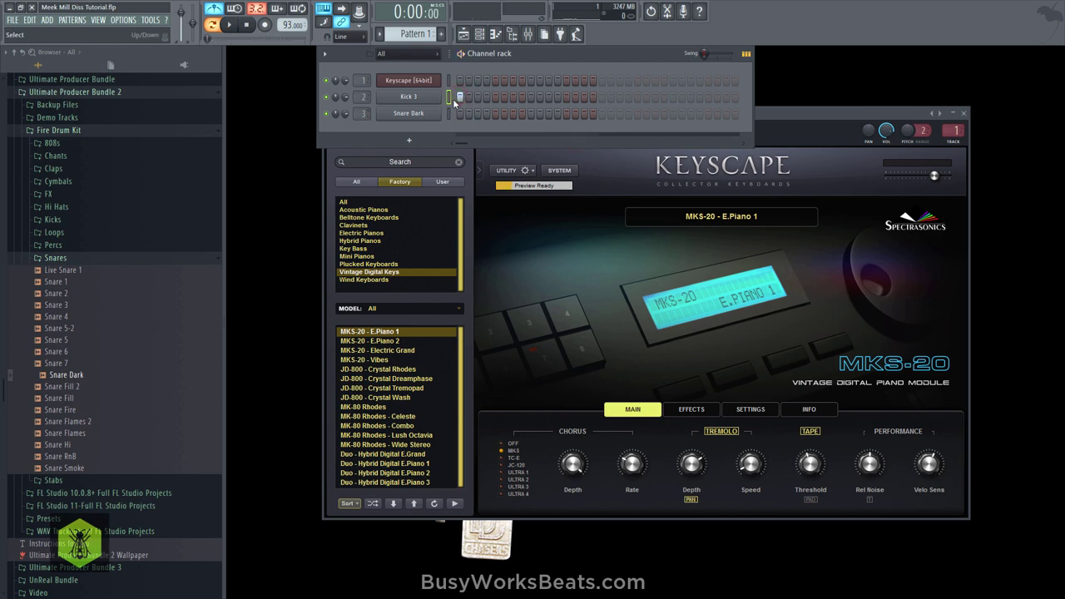
click(496, 116)
key(space)
click(527, 114)
key(space)
key(space)
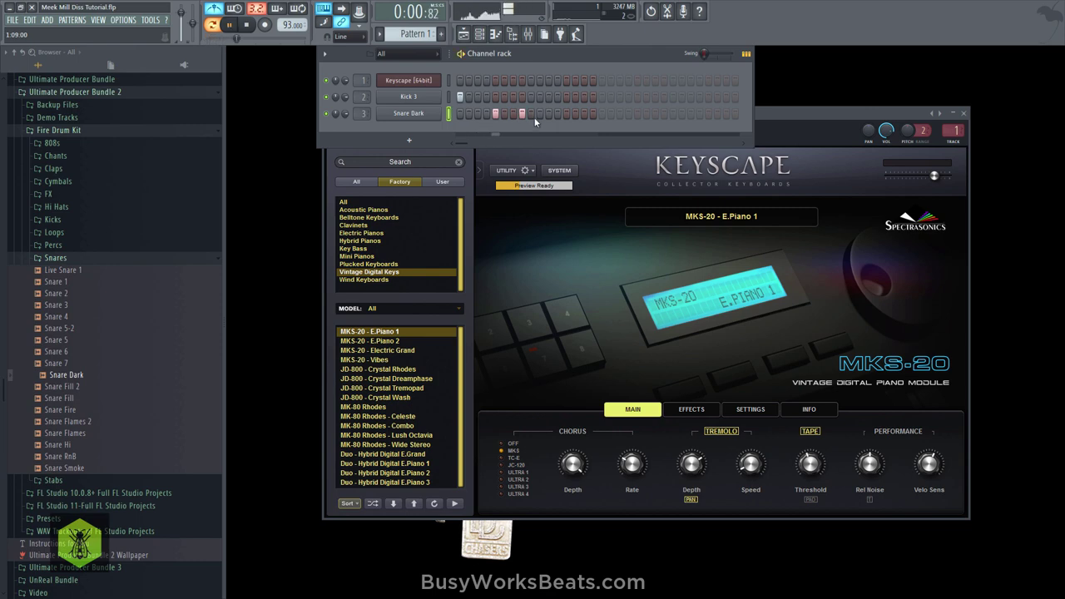
Step: Extend the Snare Dark pattern with hits on steps 13, 21, 24, 29, 30 and 32
click(565, 114)
click(637, 114)
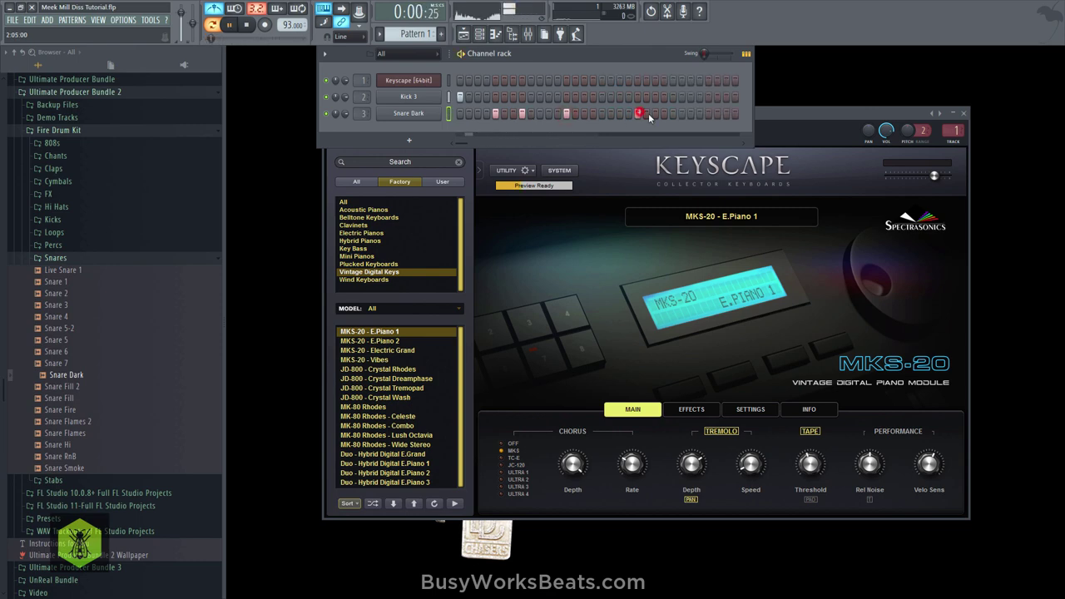
click(664, 113)
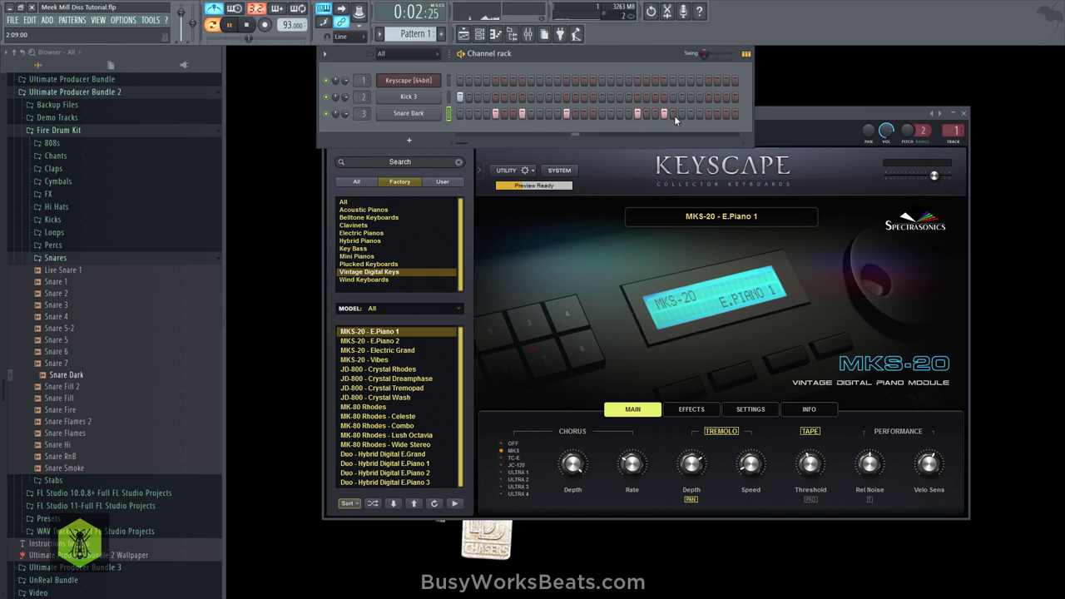
click(718, 114)
click(735, 114)
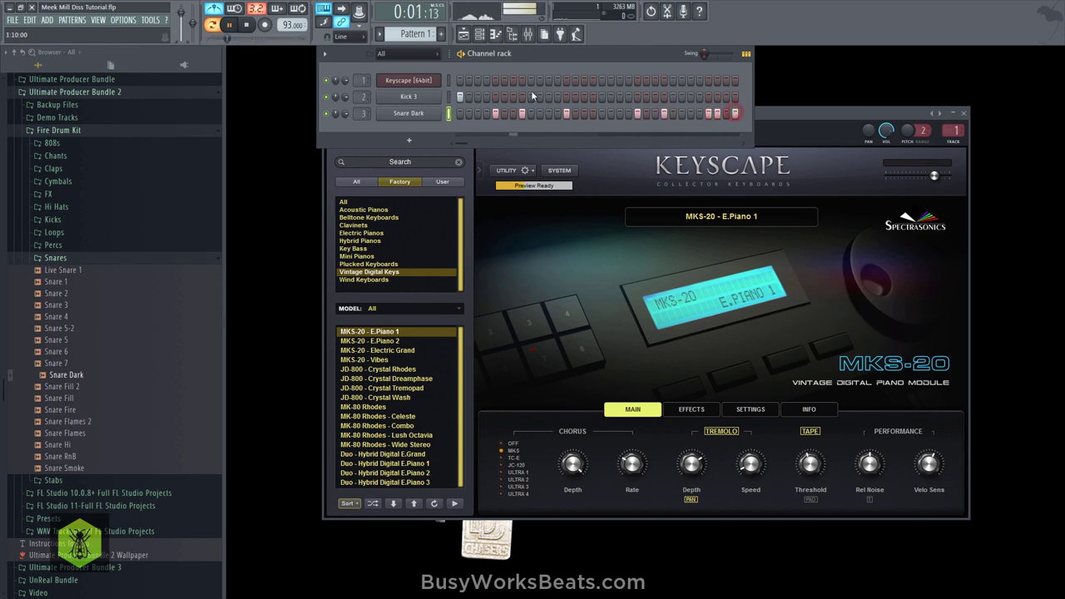
Step: Place a Kick 3 hit on step 11 and slightly increase the sample's fade-out in its channel settings
click(424, 98)
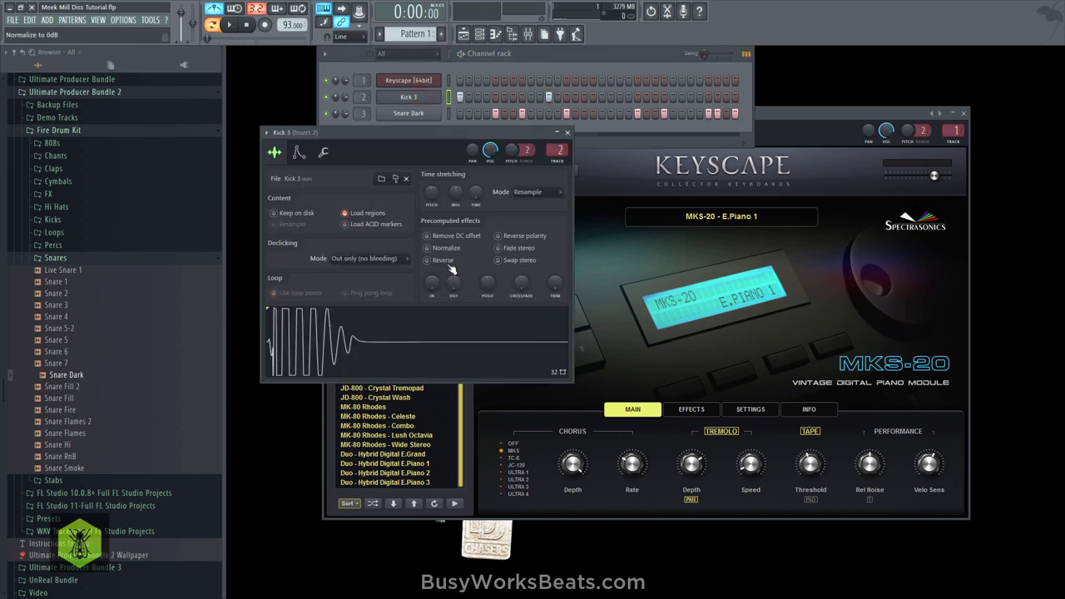
drag(453, 283, 454, 270)
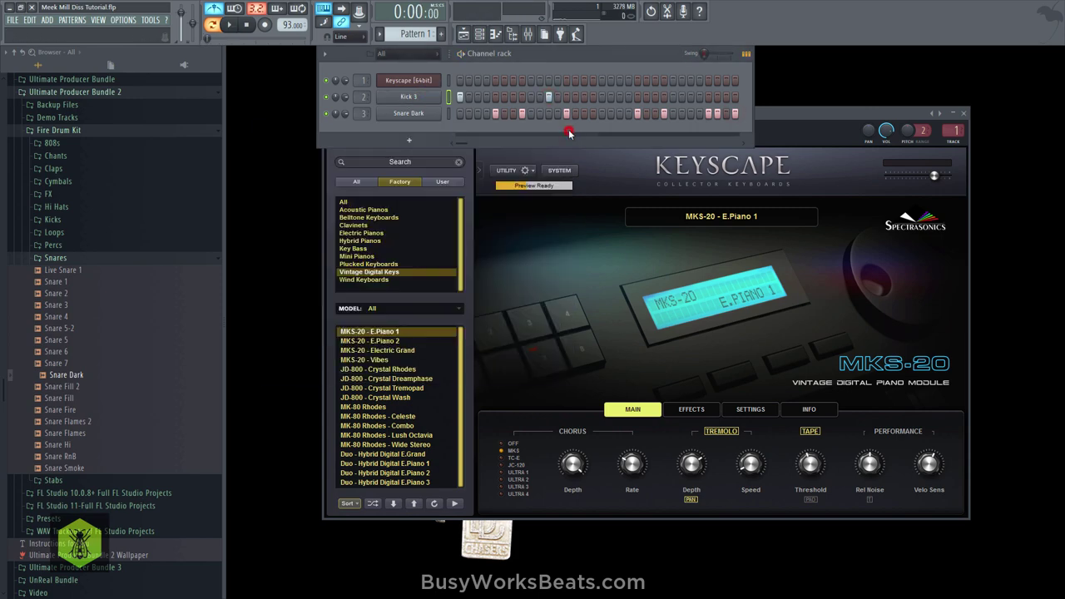
click(567, 133)
Step: Add Kick 3 hits on steps 17 and 27 during playback, and save the project once stopped
key(space)
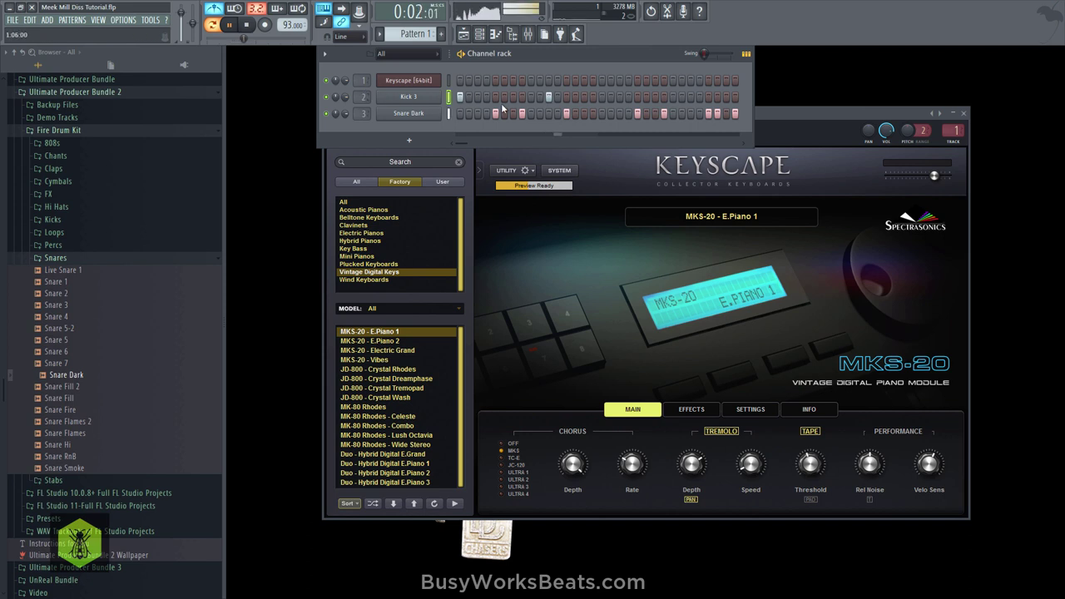
click(602, 97)
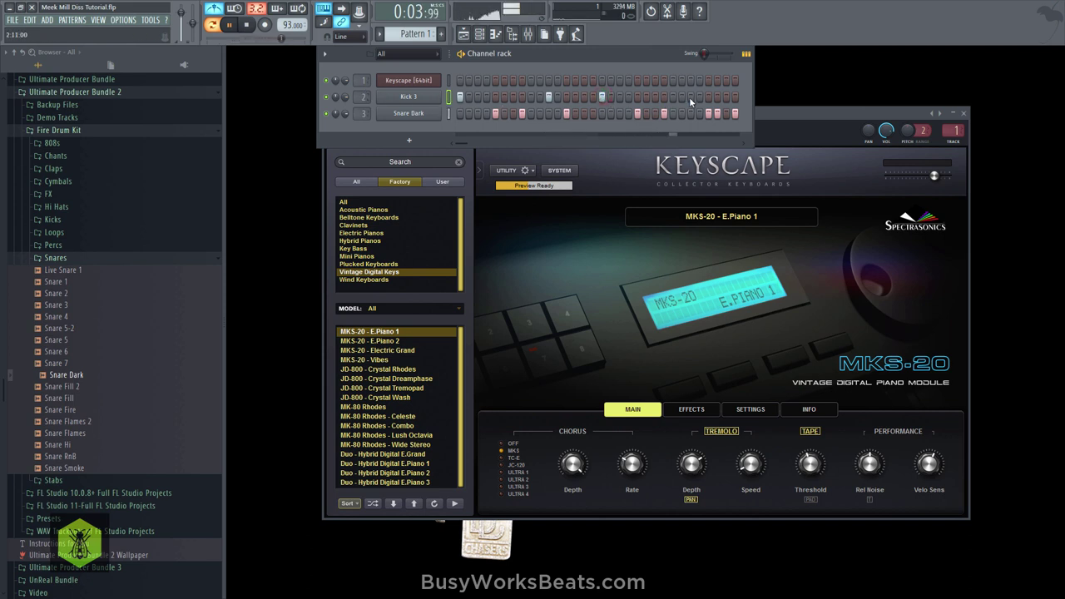
click(691, 97)
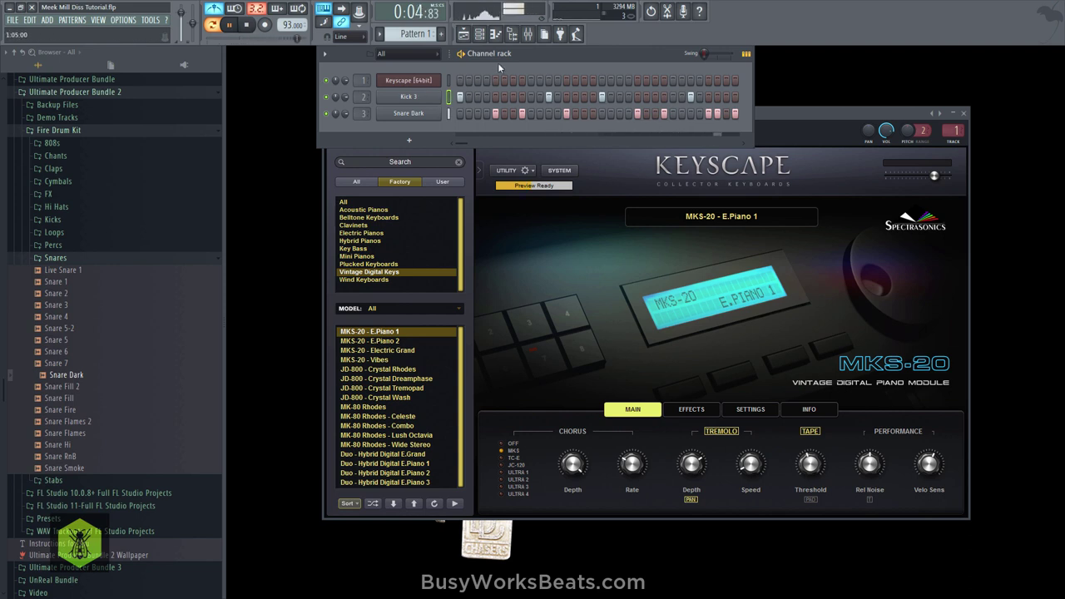
key(space)
key(ctrl+s)
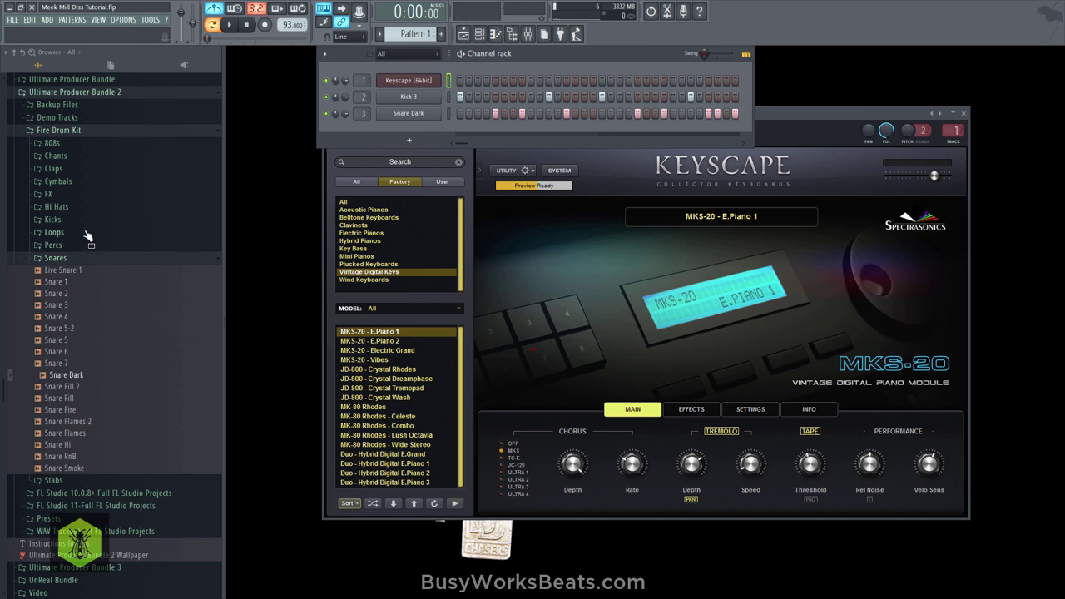
Step: Audition Hi Hat 1 to 3, Closed Hi Hat 3 and 2, and Closed Hat Flames from the Fire Drum Kit during playback
click(68, 207)
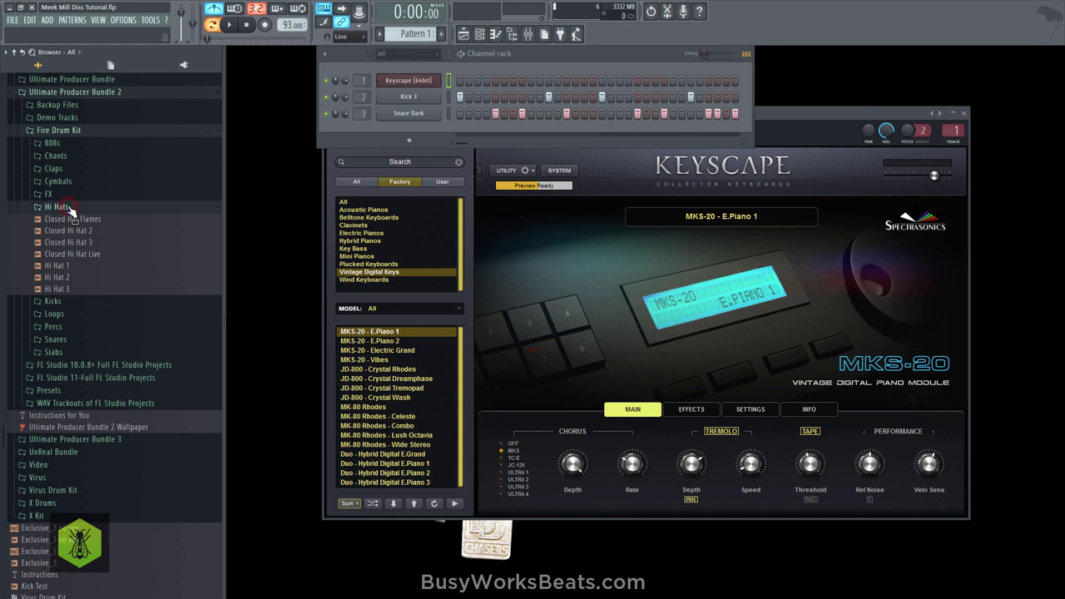
key(space)
click(85, 267)
click(84, 276)
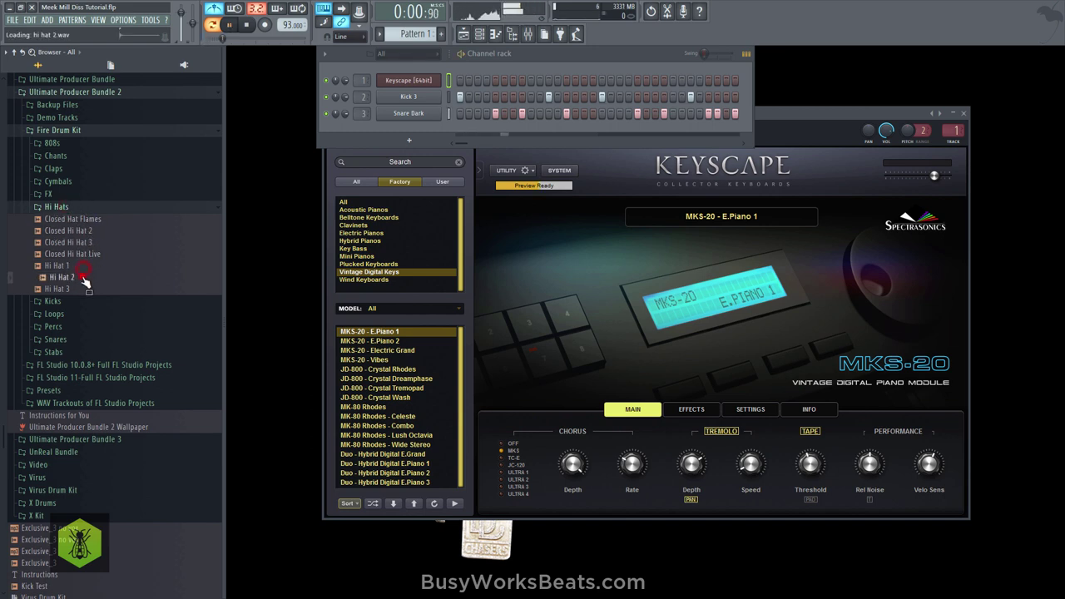
click(84, 287)
click(83, 242)
click(84, 230)
click(81, 219)
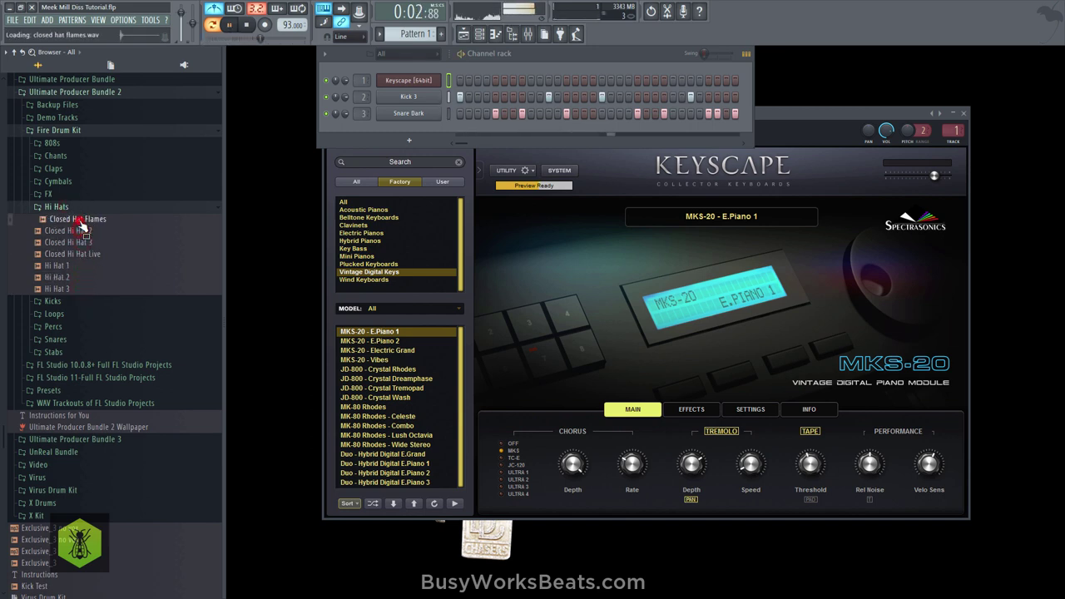
key(space)
Step: Audition Open Hat A1 and Open Hat C3 from the X Drums Hi Hats folder and open Open Hat C3 in a new channel
click(68, 93)
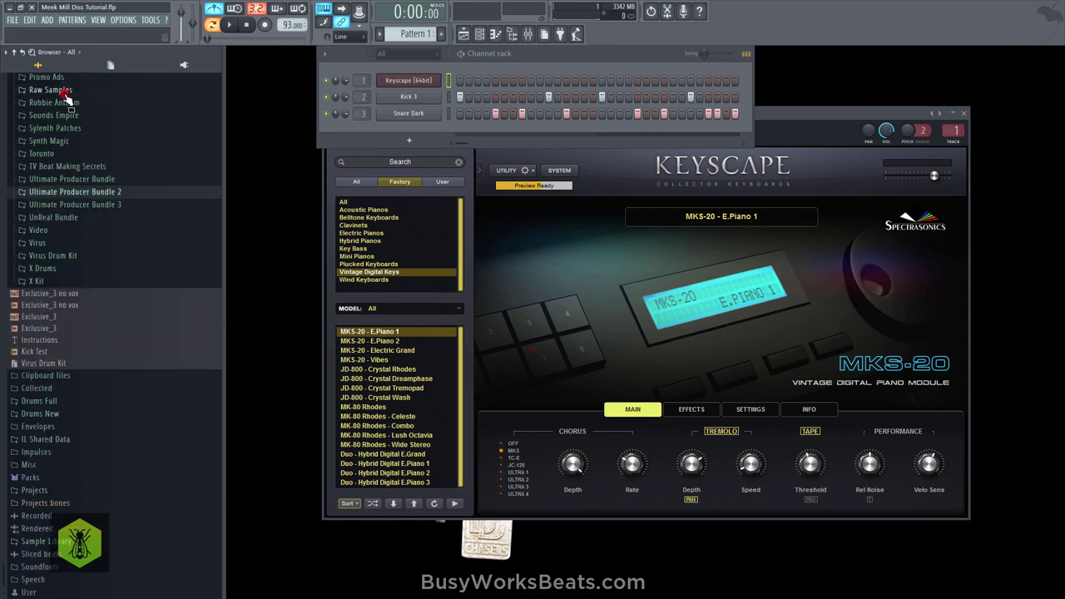
click(73, 268)
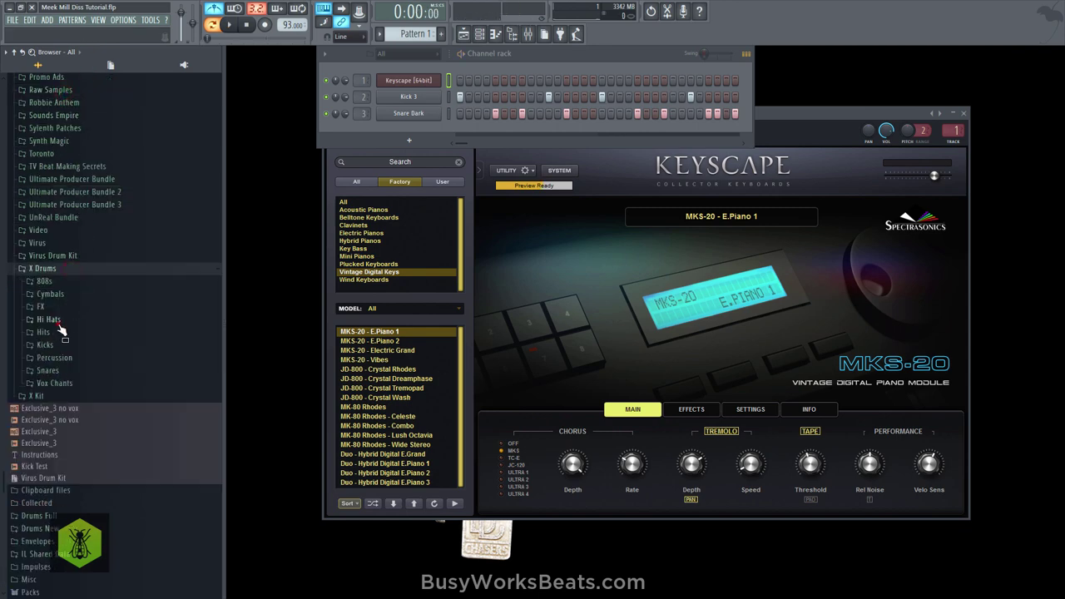
click(59, 325)
key(space)
click(73, 426)
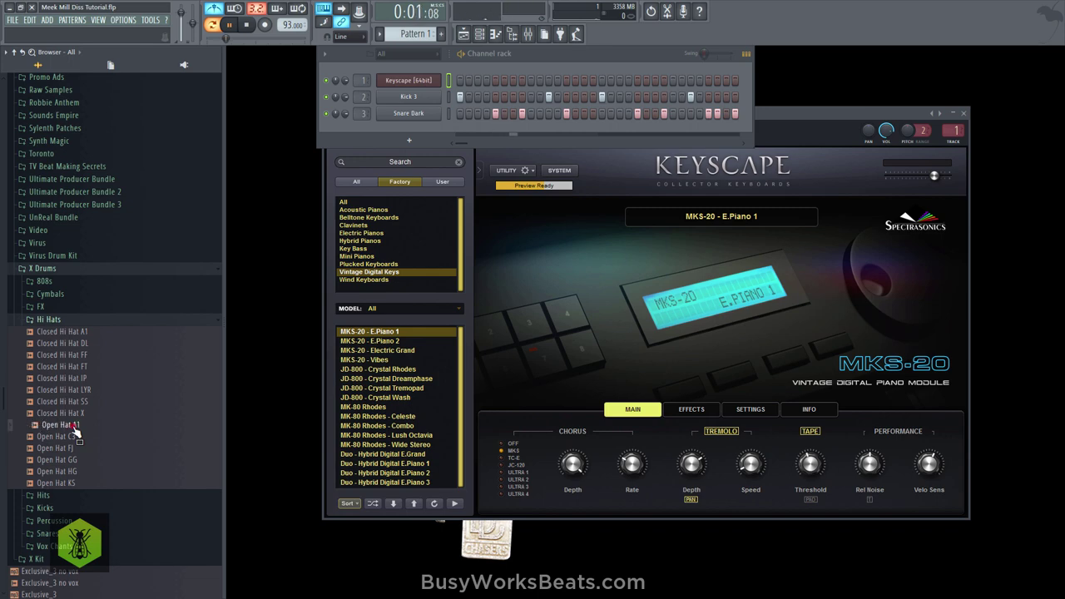
drag(75, 428, 74, 436)
right_click(80, 436)
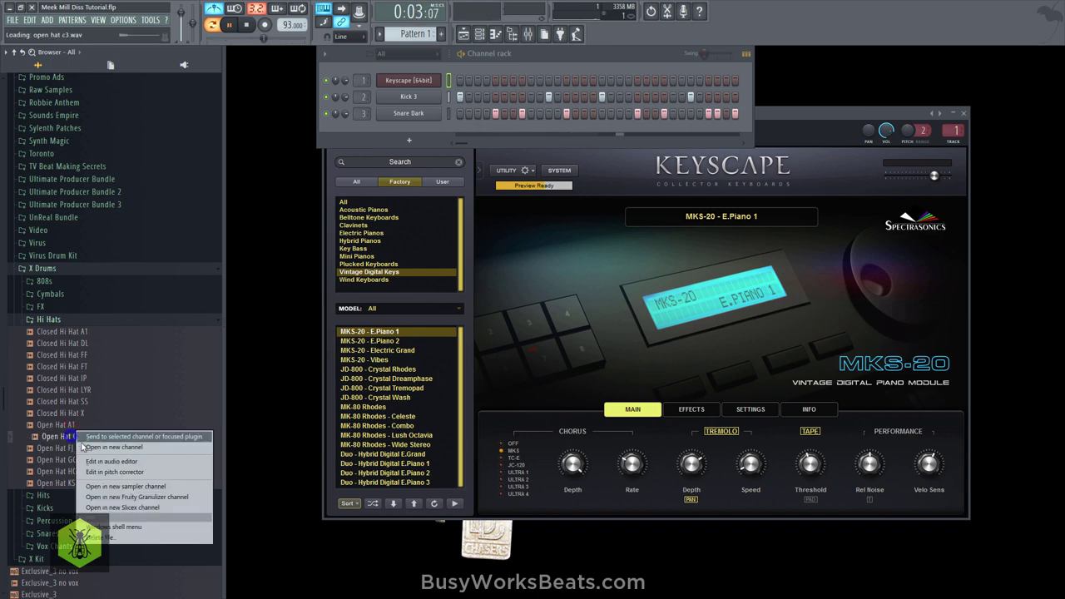
click(83, 447)
key(space)
click(593, 165)
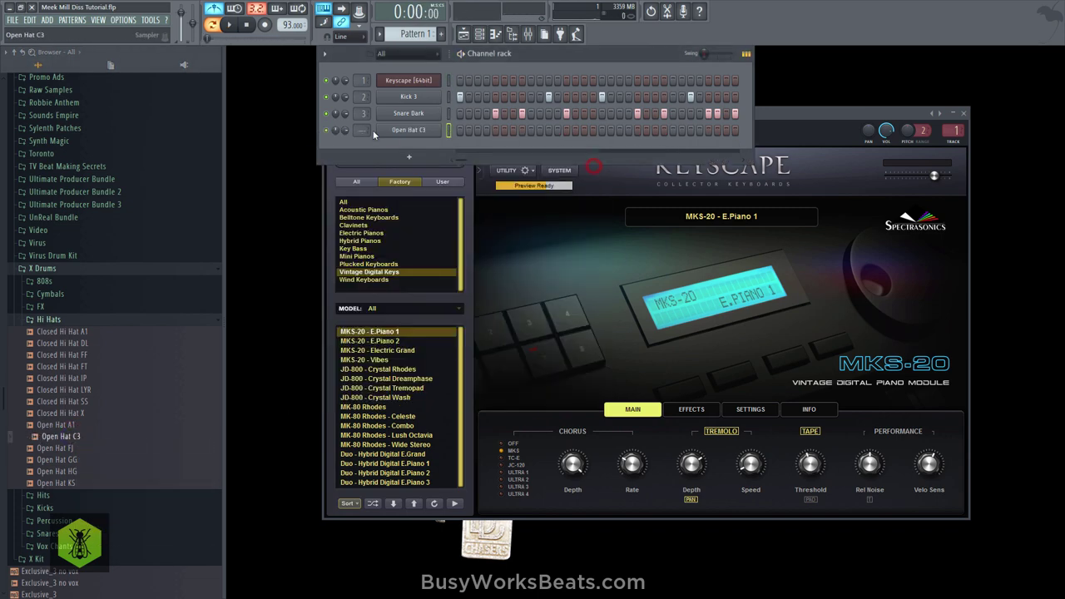
Step: Route Open Hat C3 to mixer track 4 and shape its volume envelope as a short hold with an immediate cut-off
click(393, 131)
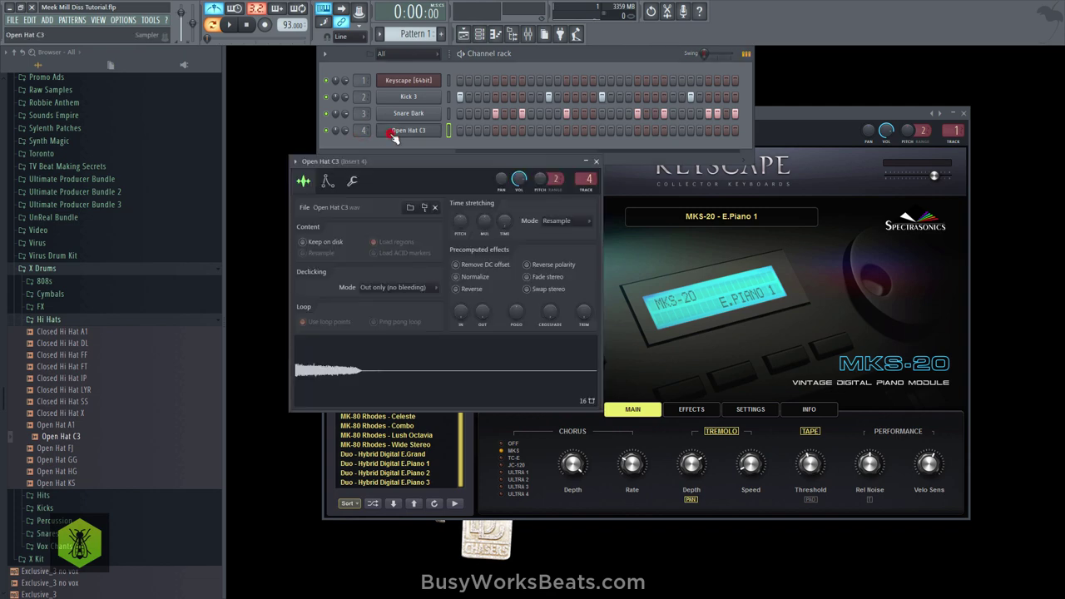
click(329, 181)
mouse_move(326, 291)
mouse_down()
mouse_move(326, 299)
mouse_move(344, 295)
mouse_up()
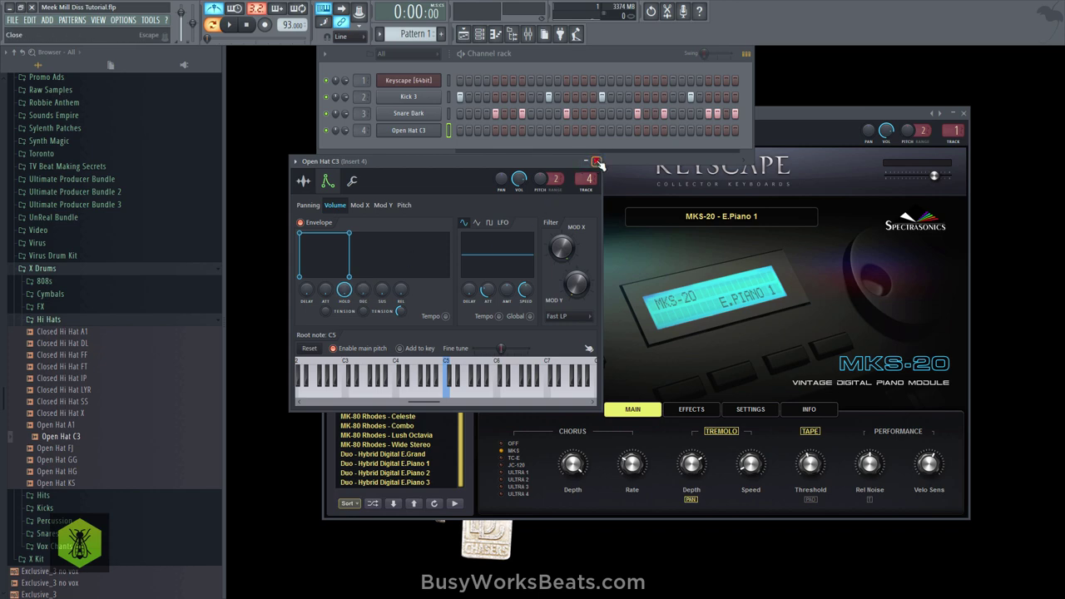
click(596, 162)
Step: Place Open Hat C3 hits on steps 8, 24, 29 and 30 during playback
key(space)
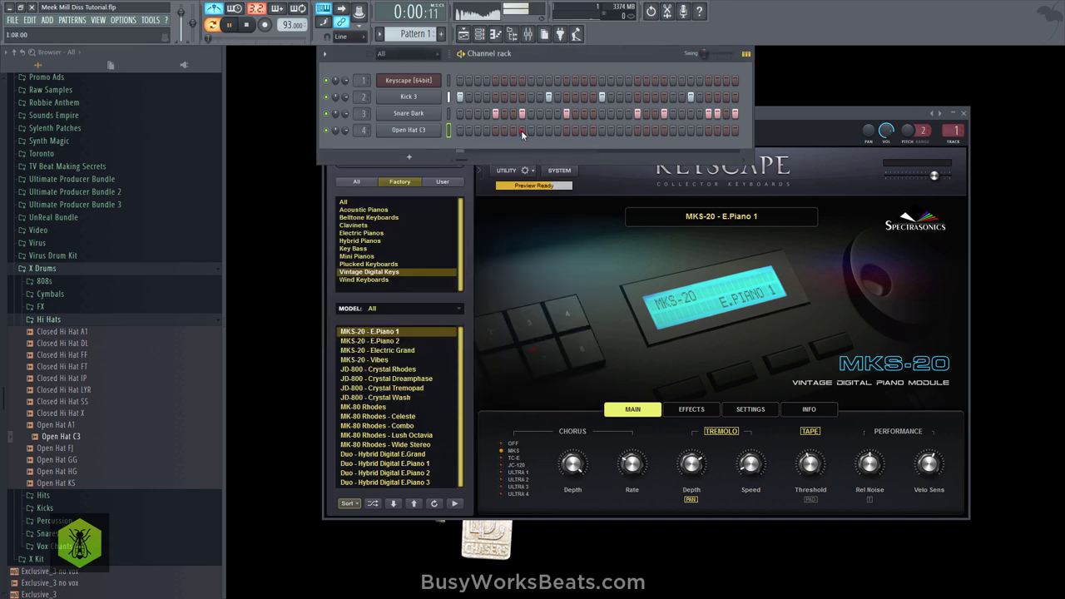
click(520, 130)
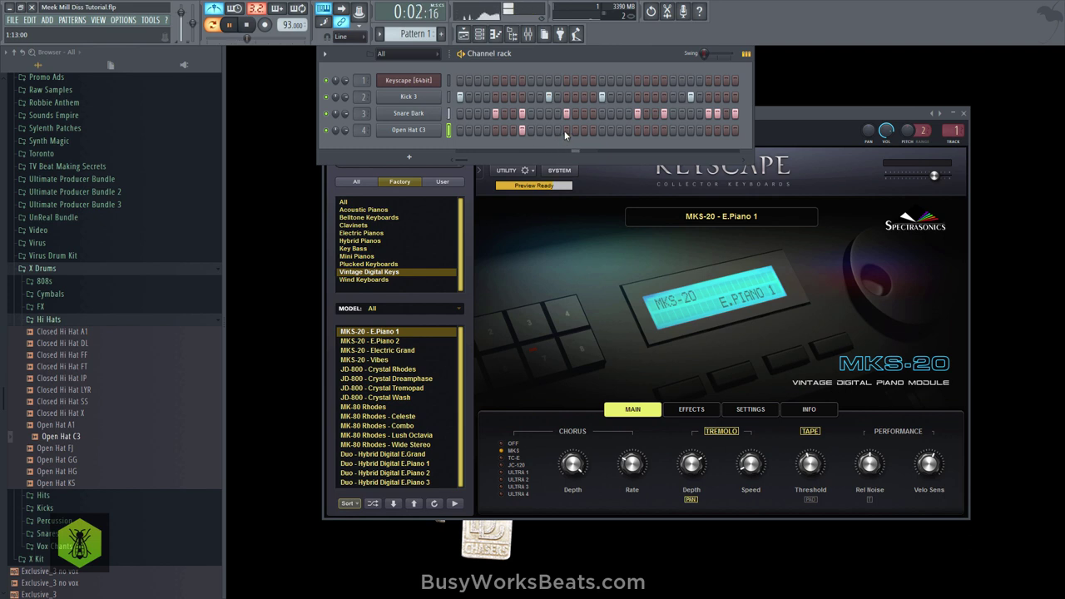
click(663, 130)
click(707, 130)
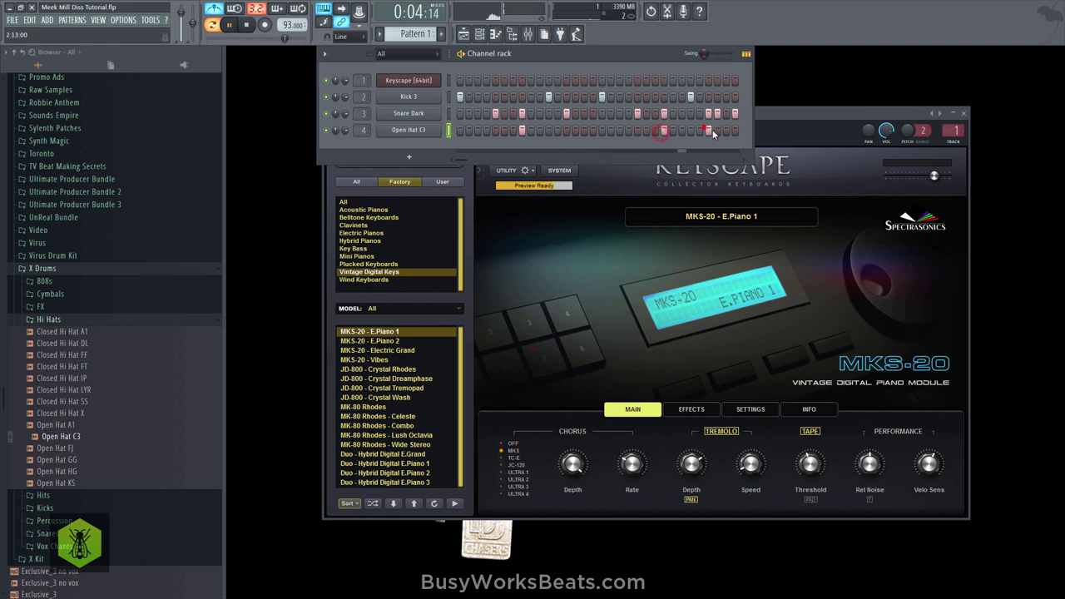
click(717, 130)
key(space)
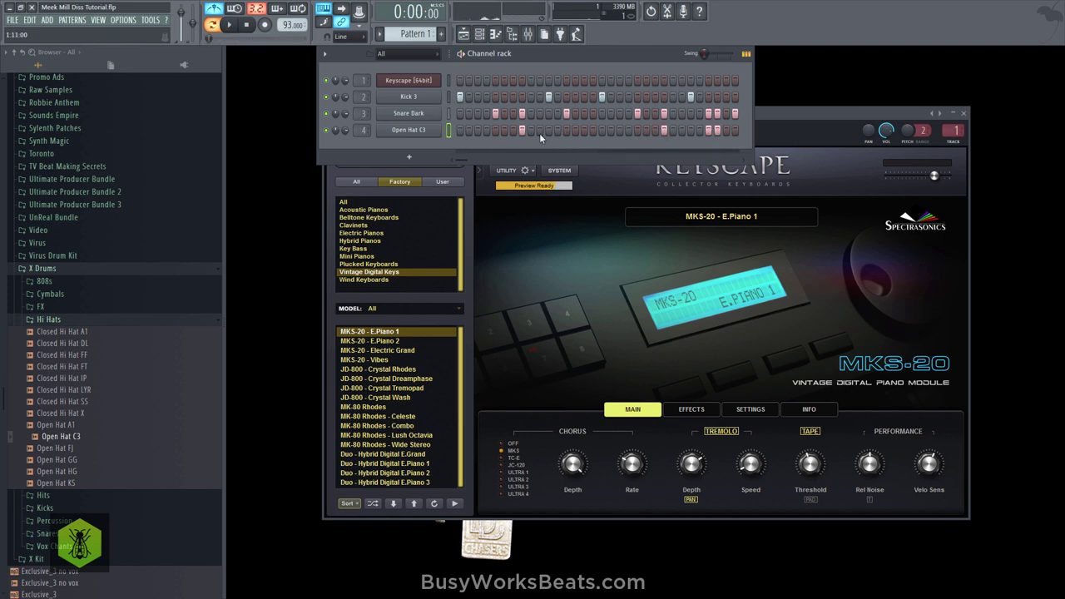
Step: Lengthen all Open Hat C3 notes to one step in the piano roll and check them in playback
right_click(408, 130)
click(457, 131)
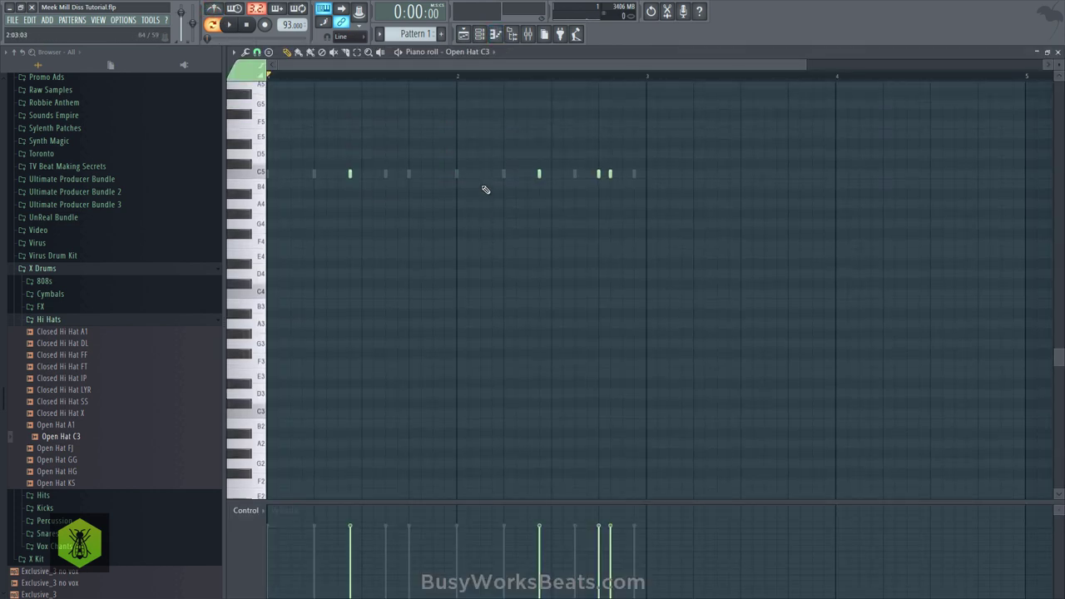
key(ctrl+a)
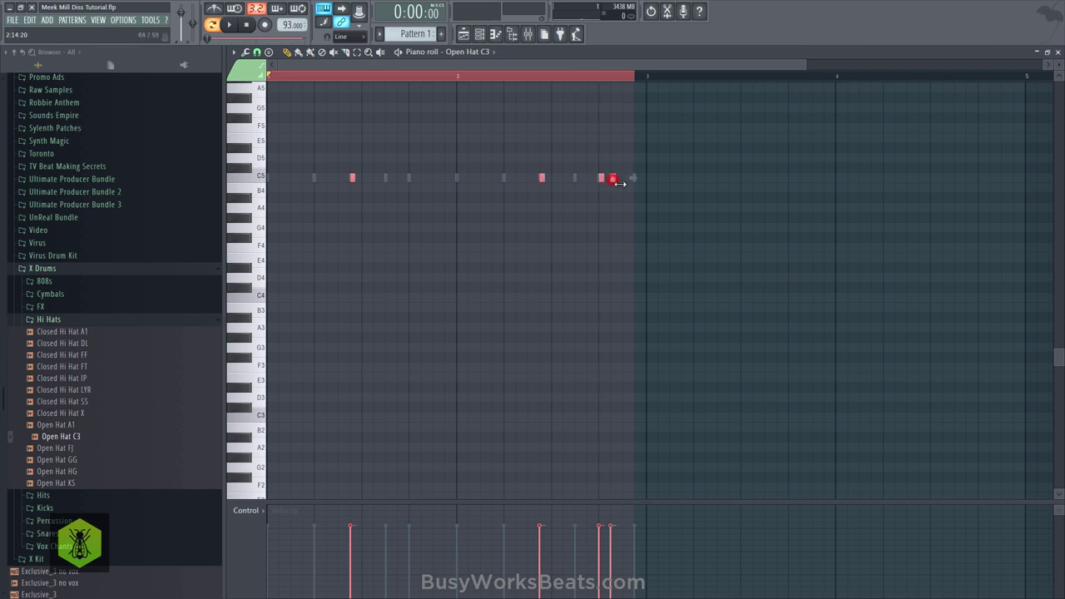
click(612, 214)
key(space)
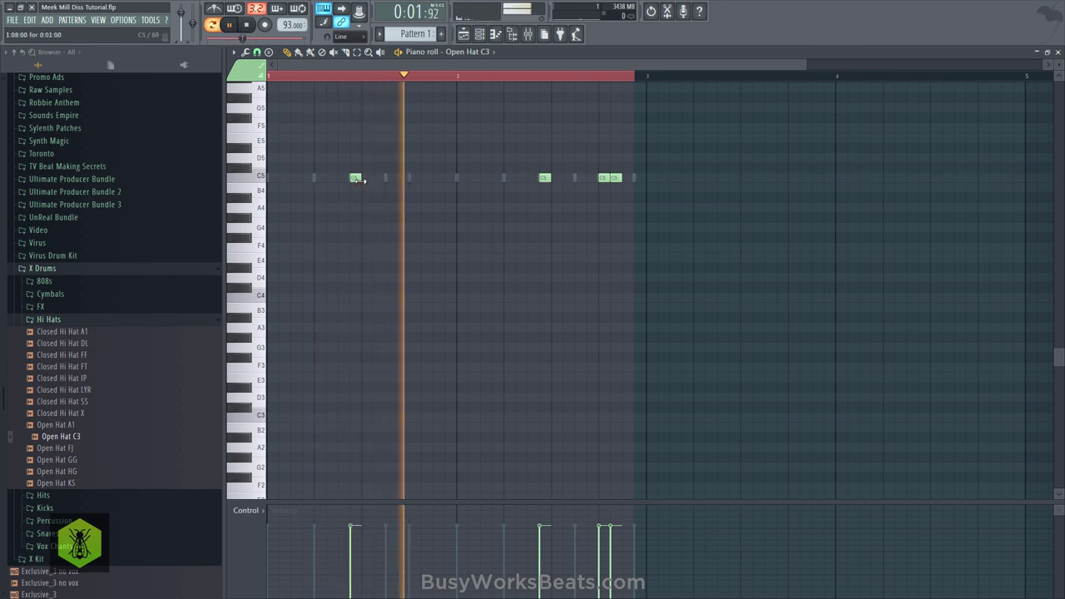
right_click(519, 214)
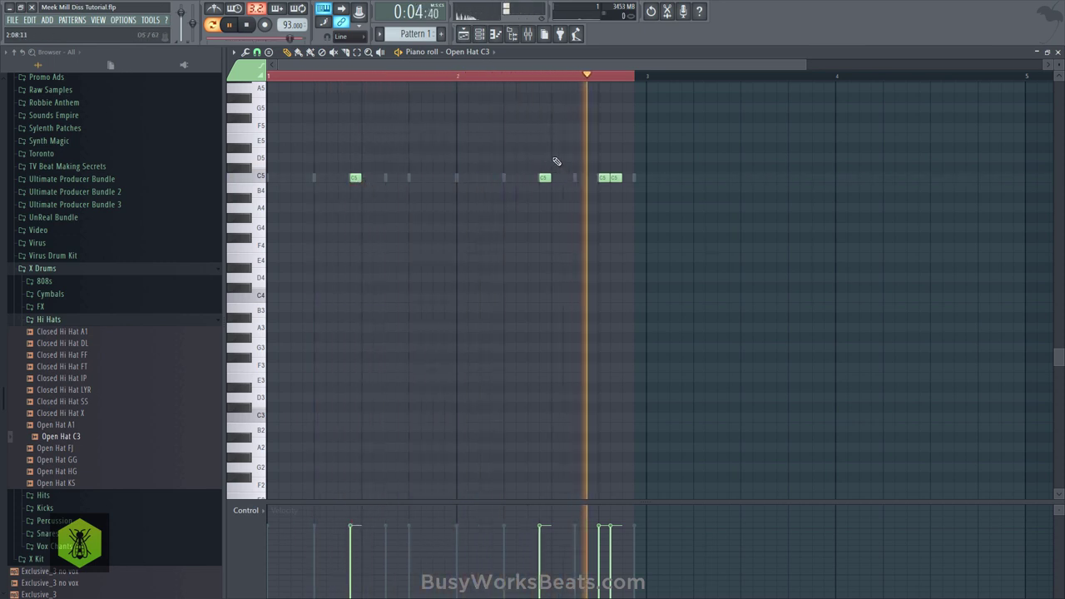
Step: Move the last Open Hat C3 note to step 32, close the piano roll and save the project
right_click(614, 75)
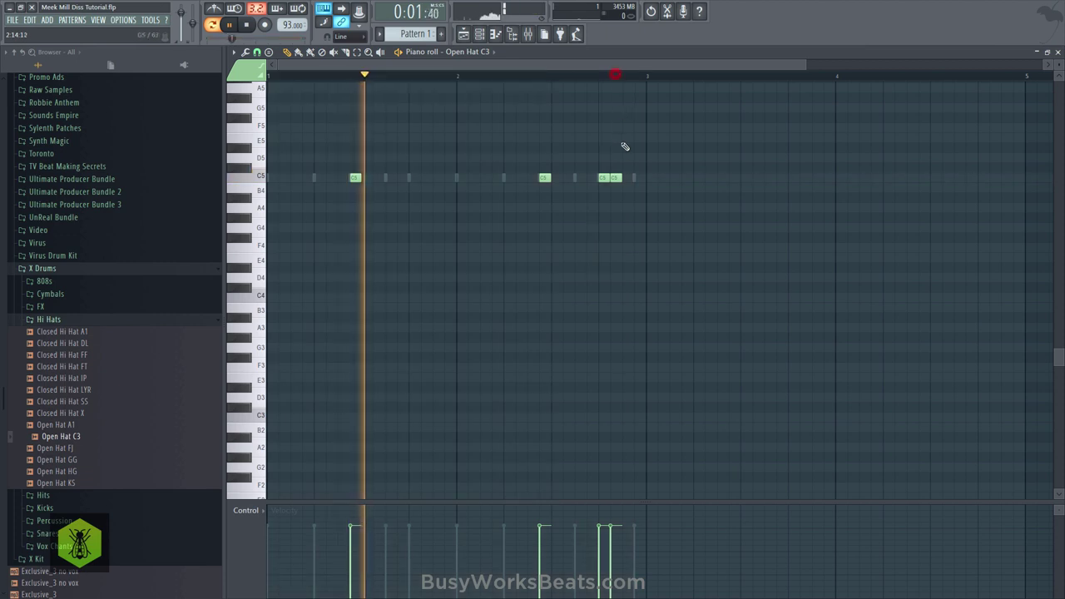
drag(614, 178, 636, 180)
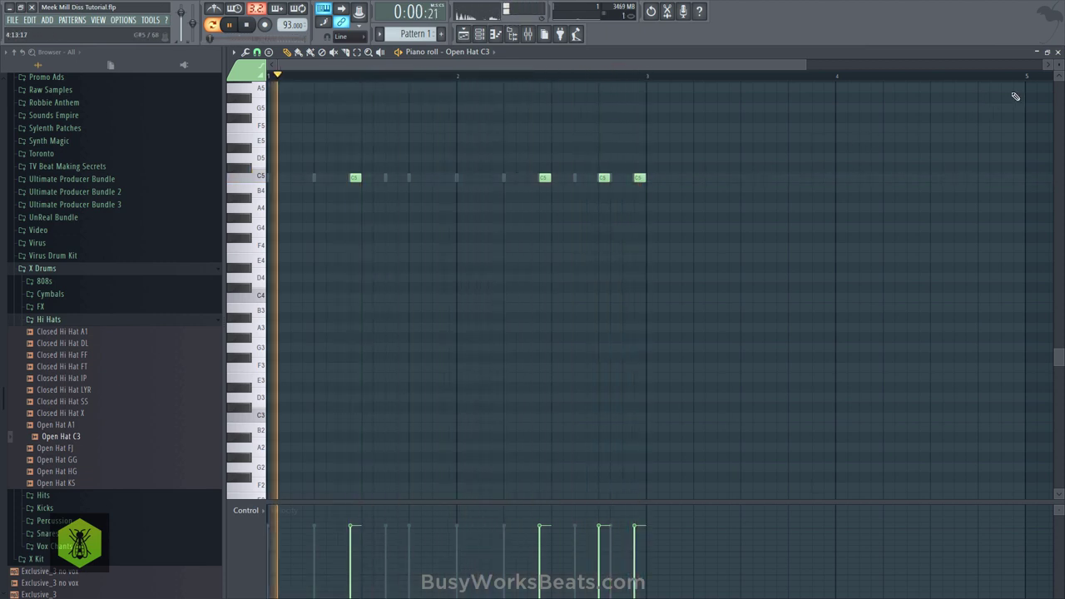
click(1057, 53)
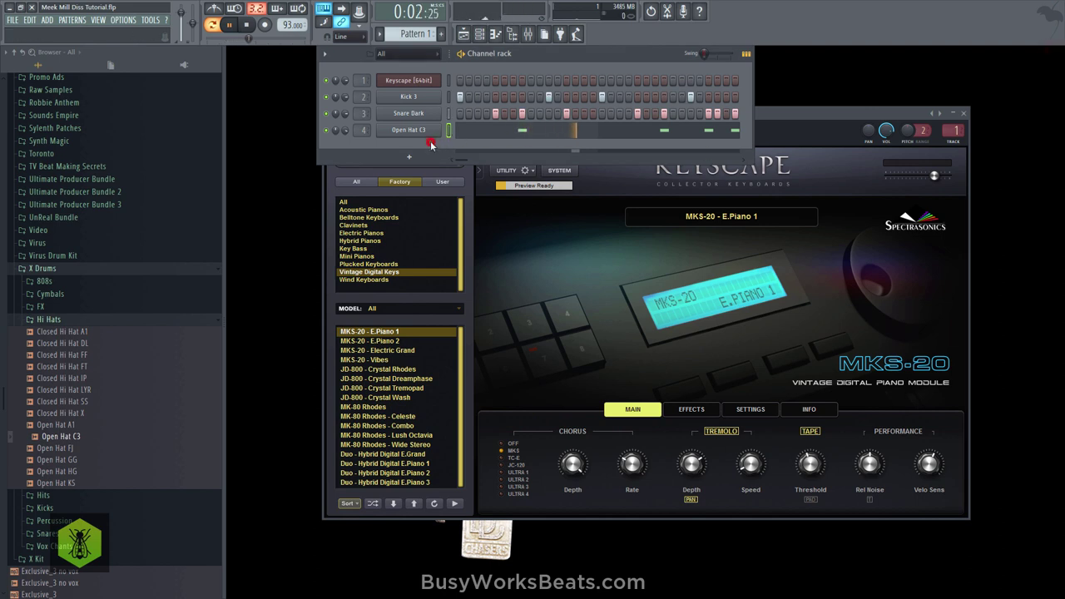
key(space)
key(ctrl+s)
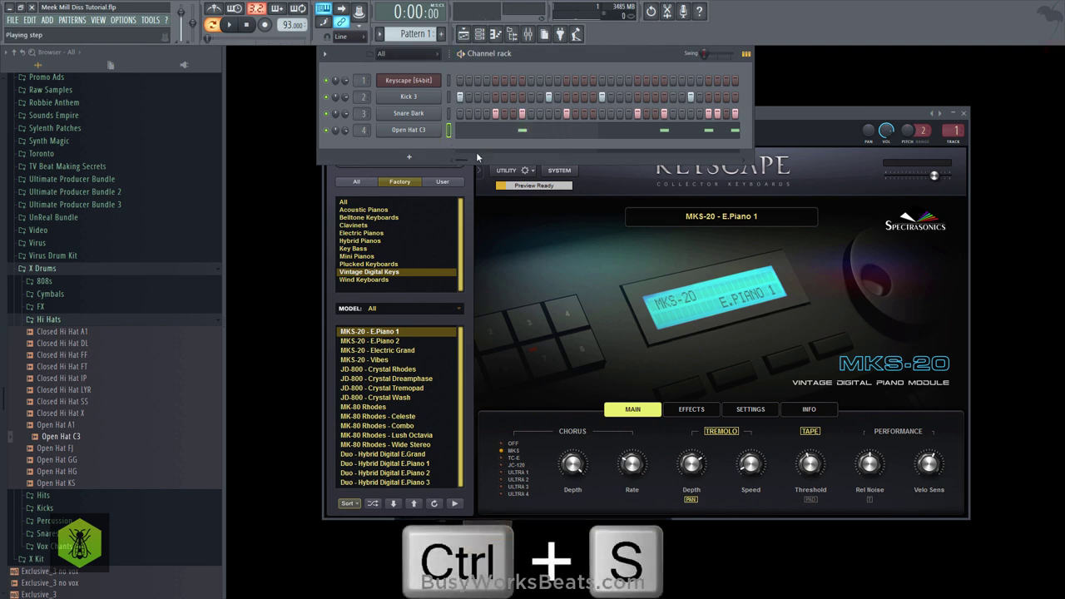
Step: Fill Track 1 of the Playlist with eight Pattern 1 clips from bar 1 to bar 17, snapped to bars, and save
click(463, 35)
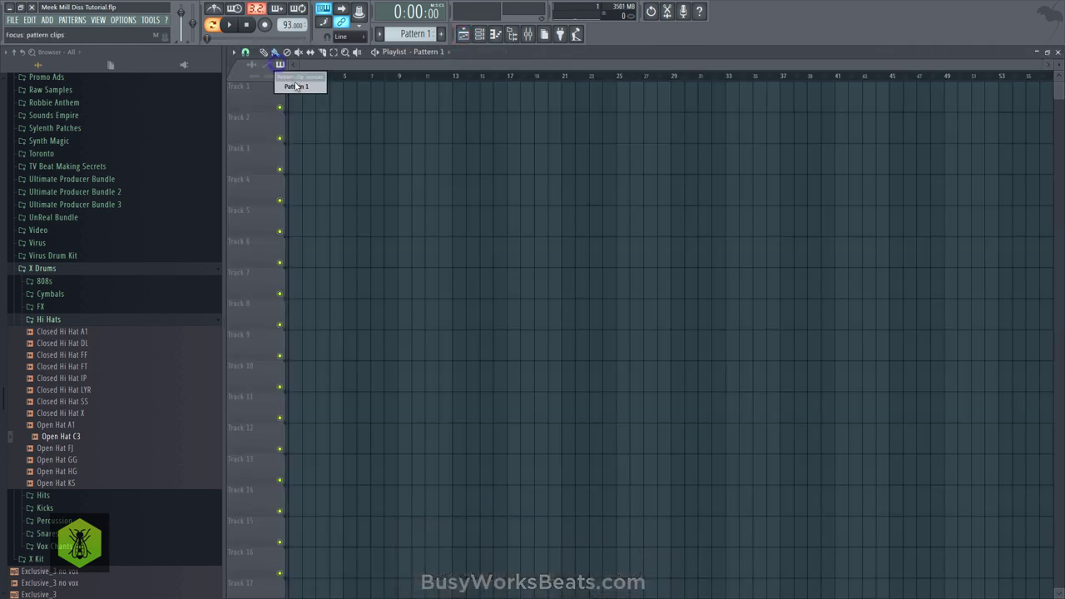
click(296, 86)
click(297, 96)
click(247, 51)
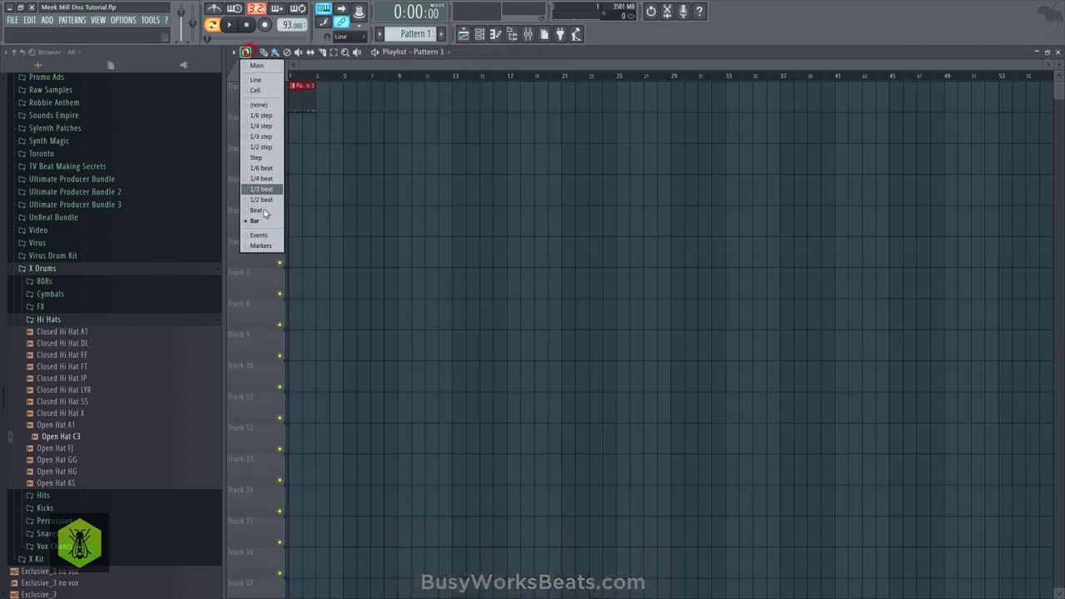
click(263, 219)
drag(318, 105, 523, 95)
key(ctrl+s)
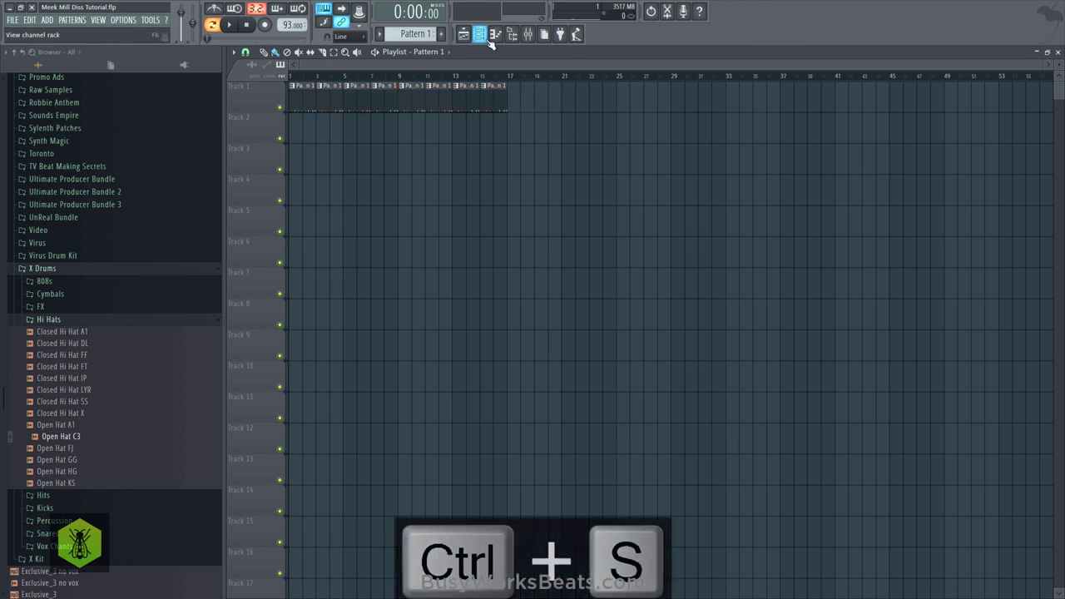
Step: Create the empty Pattern 2 and close the channel rack to return to the Playlist
click(480, 34)
click(441, 34)
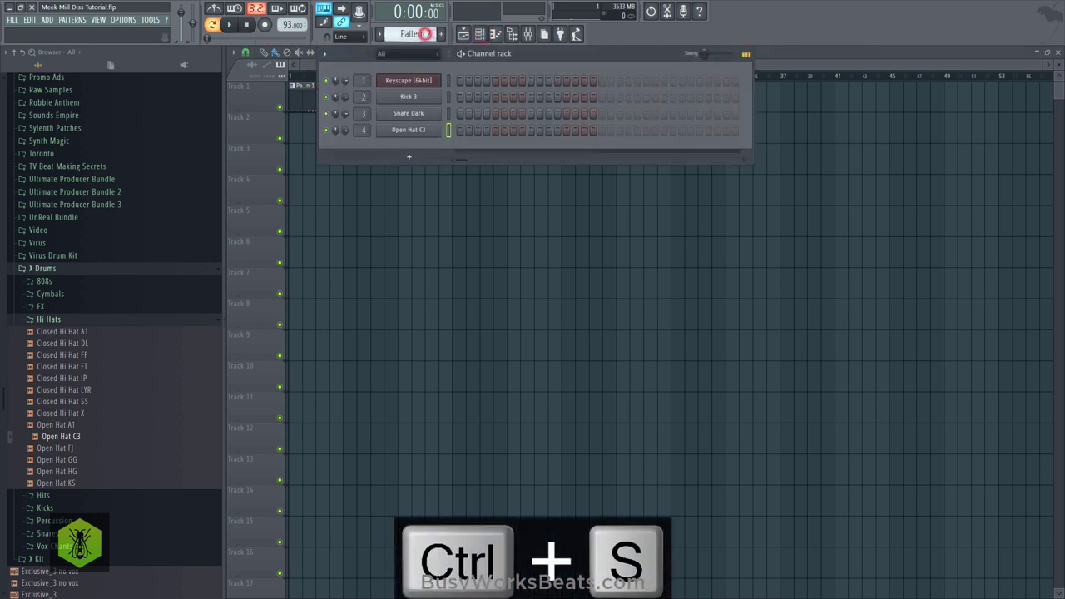
right_click(443, 217)
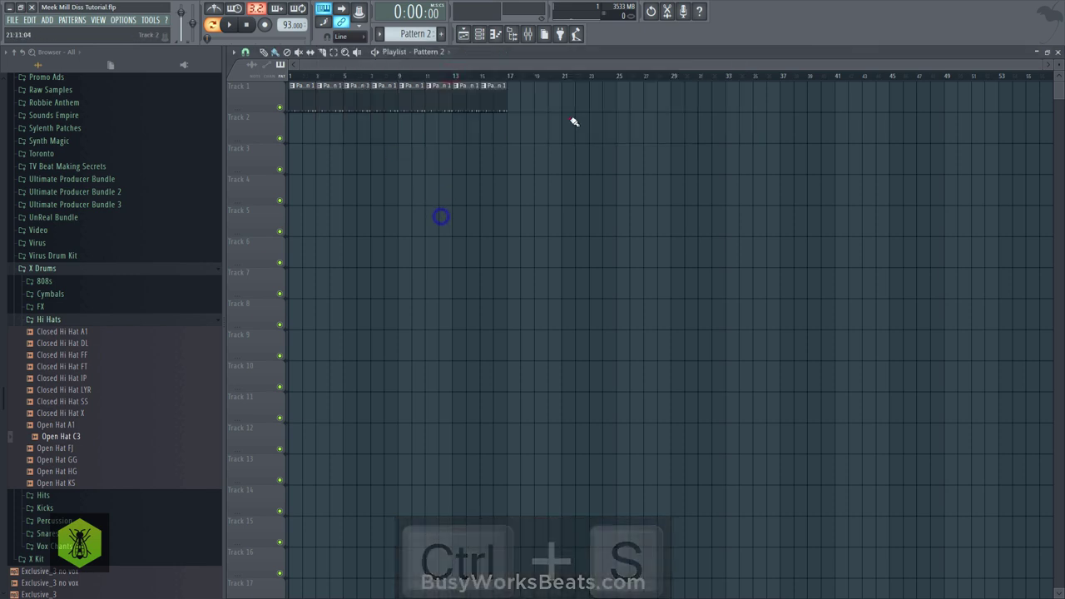
Step: Shift all Pattern 1 clips on Track 1 to start at bar 2, save the project and reopen the channel rack
drag(571, 119, 315, 101)
click(322, 125)
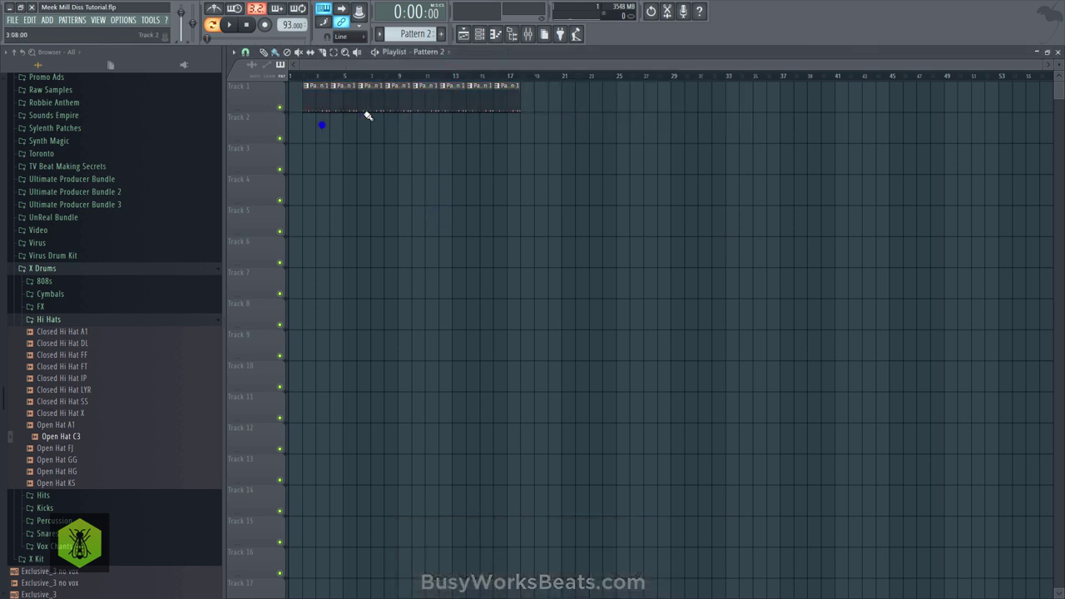
drag(534, 114, 316, 102)
click(391, 208)
key(ctrl+s)
click(488, 36)
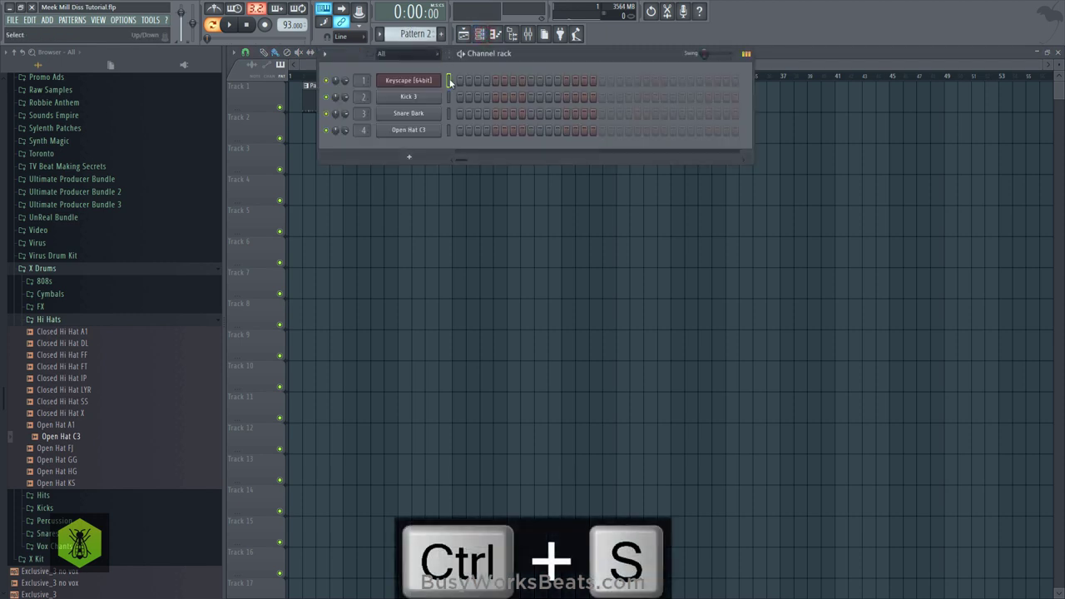
Step: Open the Keyscape piano roll in Pattern 2 and add a G5 note about three steps long at the start of bar 1
right_click(436, 80)
click(456, 83)
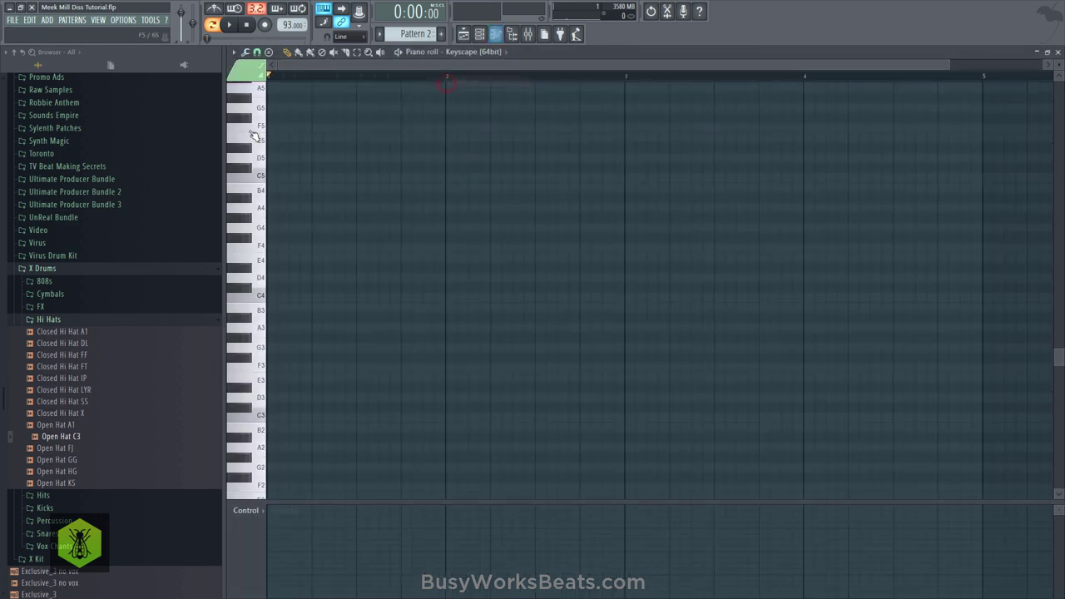
click(251, 127)
click(254, 109)
click(272, 108)
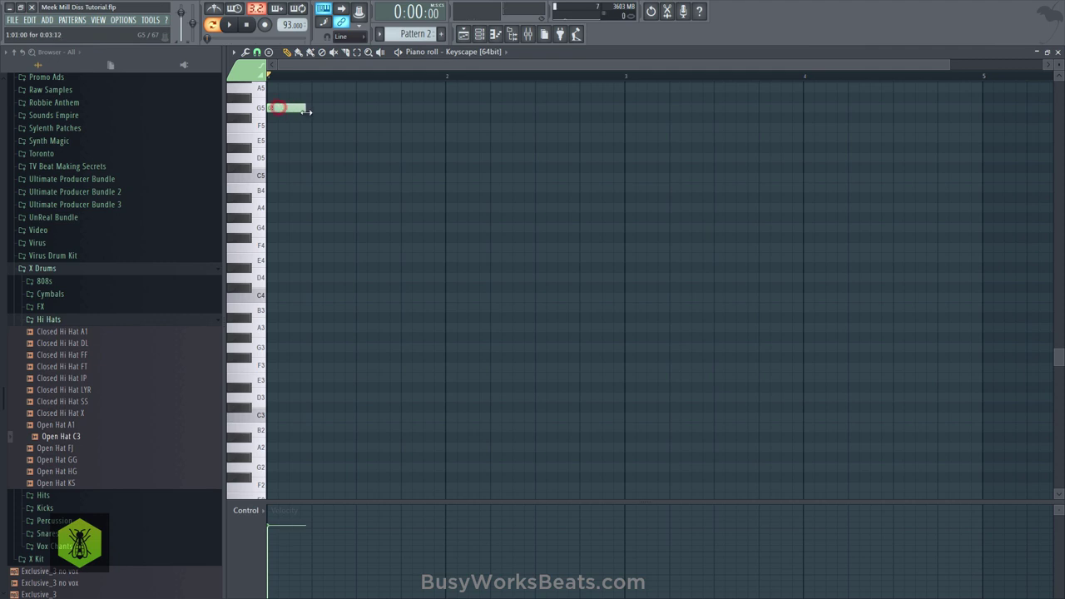
Step: Set the piano roll snap to 1/3 step, add a three-step F5 note at 1:03:00 and start playback
click(257, 51)
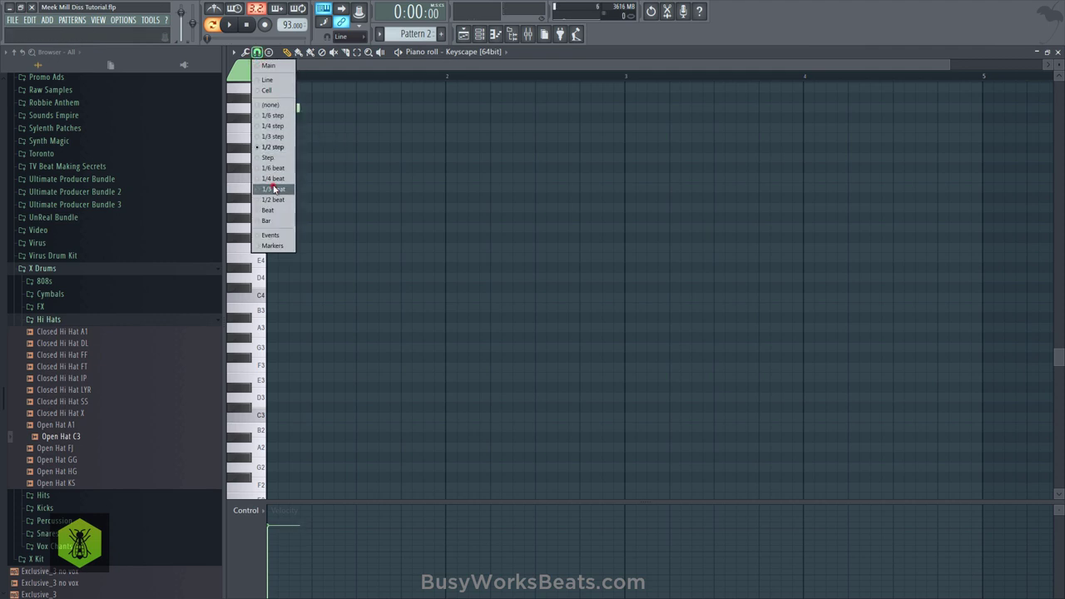
click(275, 188)
click(257, 51)
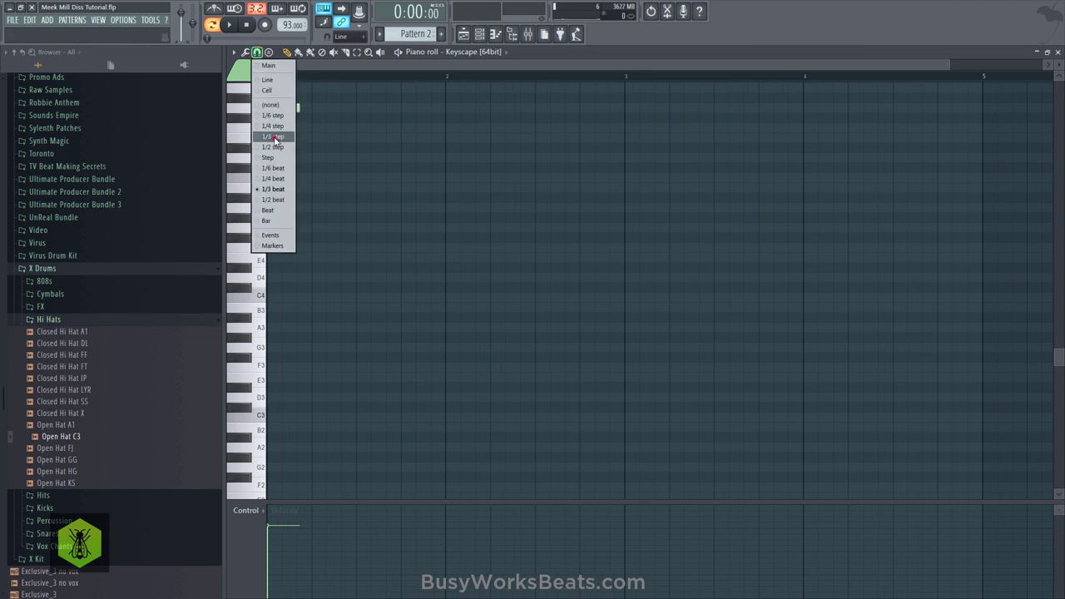
click(275, 138)
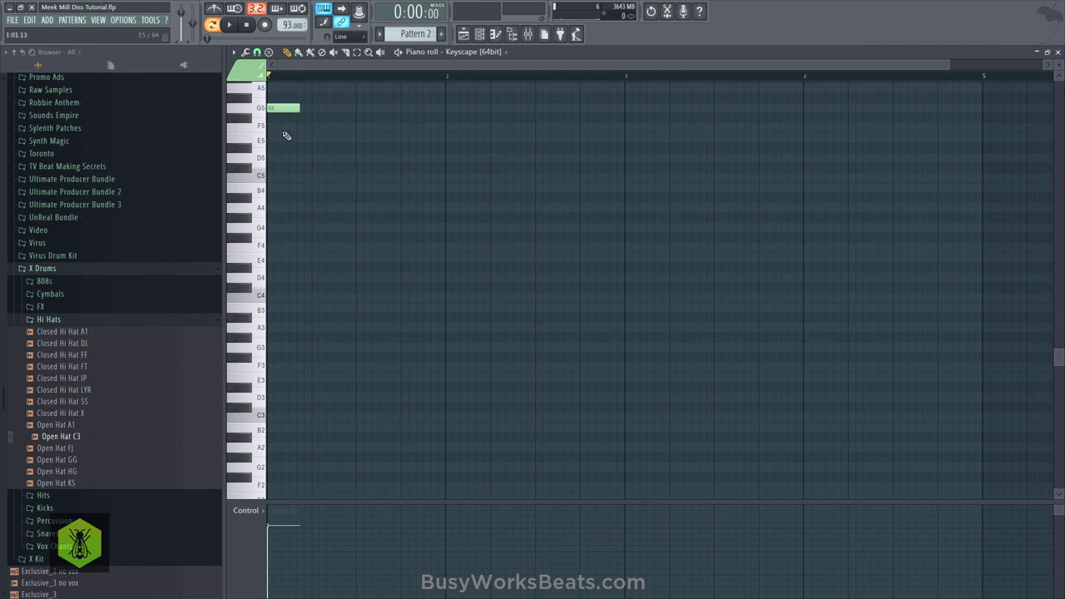
click(248, 117)
click(285, 128)
key(space)
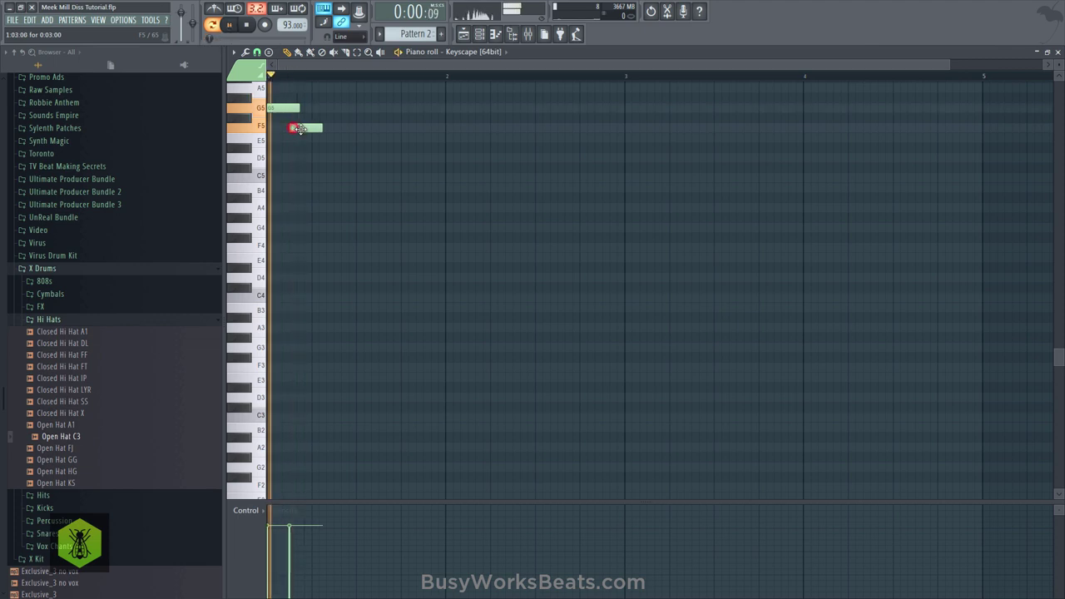
Step: Add a second G5 note at 1:04:00 and a second F5 note at 1:07:00
drag(297, 129, 302, 107)
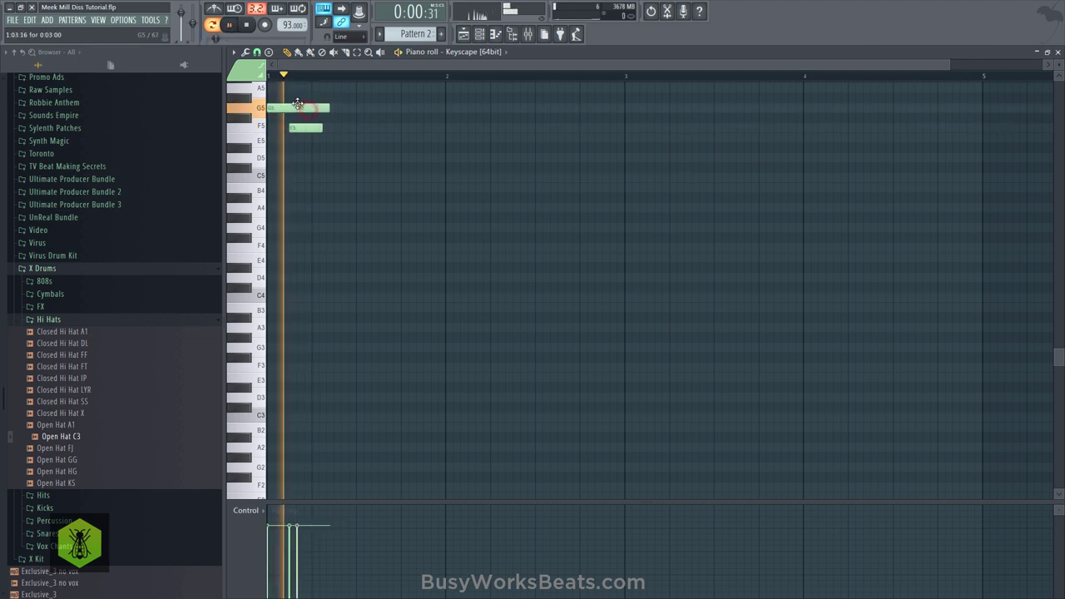
click(334, 127)
key(space)
drag(334, 127, 336, 127)
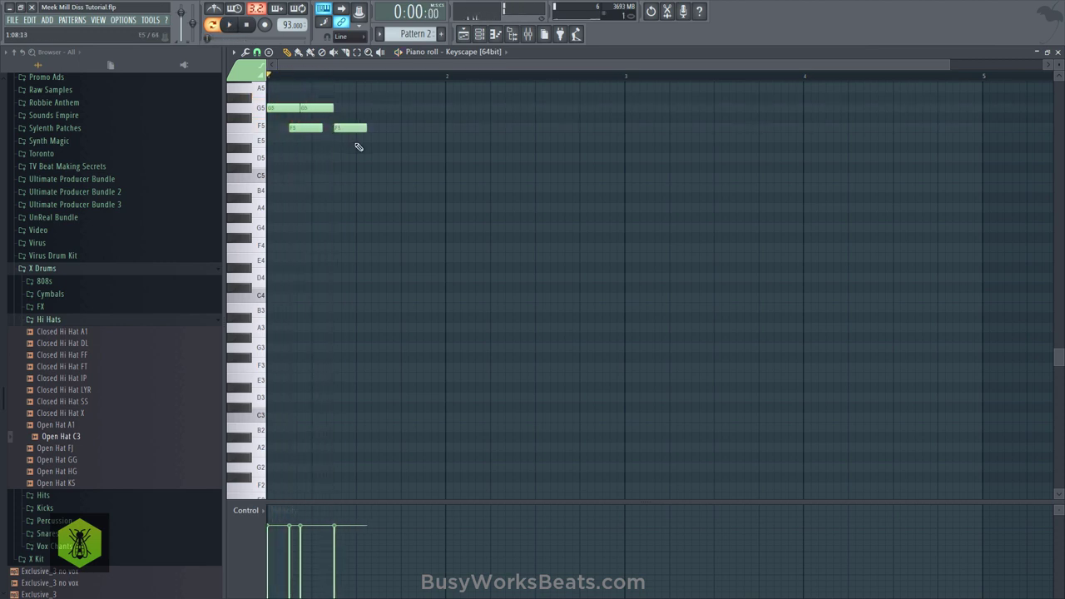
Step: Play the phrase and move the second F5 note to 1:06:00, directly after the first F5
key(space)
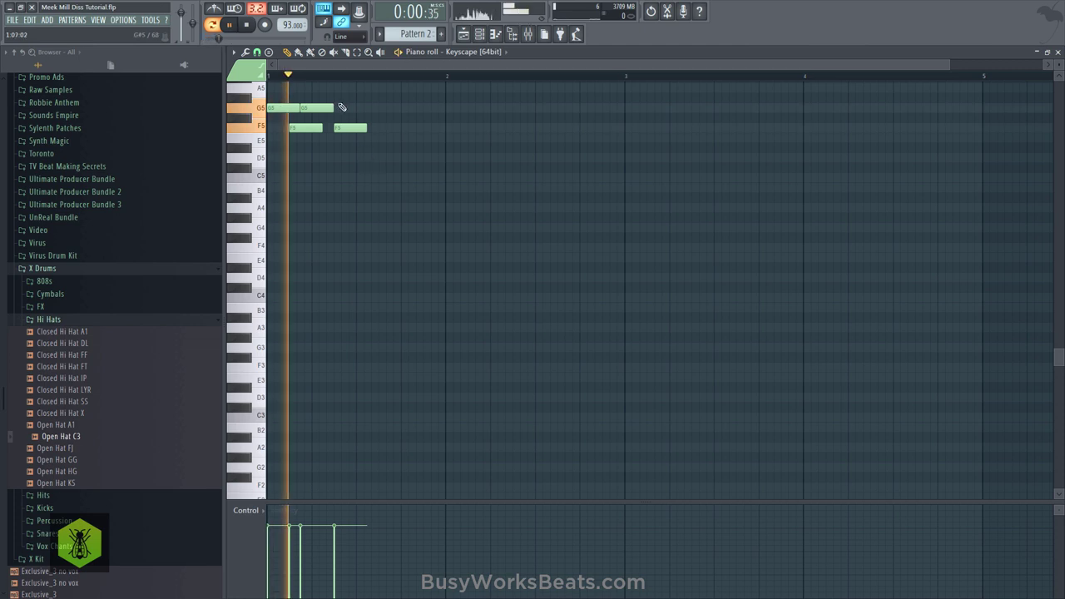
drag(350, 128, 335, 128)
key(space)
key(space)
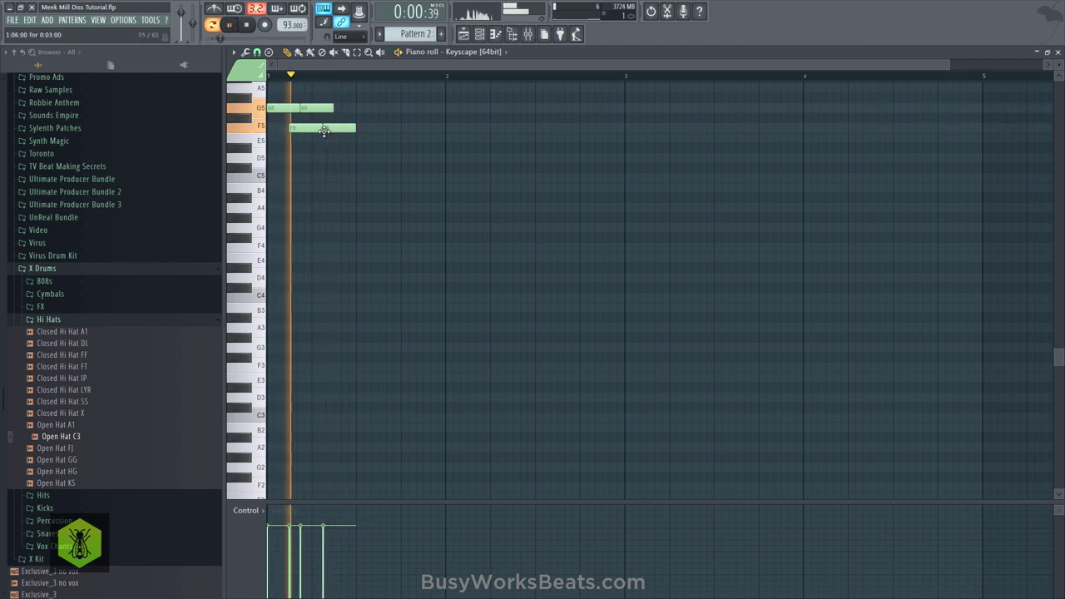
key(space)
Step: Lower the velocities of all four Keyscape notes to a nearly even level while checking them in playback
drag(367, 155, 269, 99)
right_click(292, 447)
mouse_move(291, 562)
mouse_down()
mouse_move(326, 567)
mouse_move(281, 557)
mouse_up()
key(space)
key(space)
key(space)
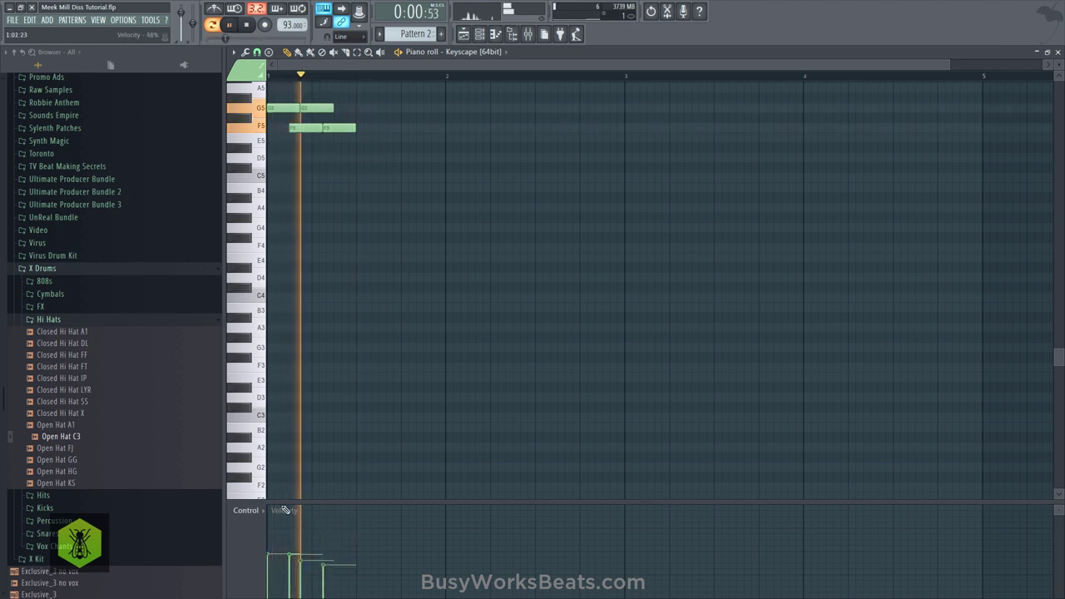
right_click(308, 236)
key(space)
key(space)
click(321, 562)
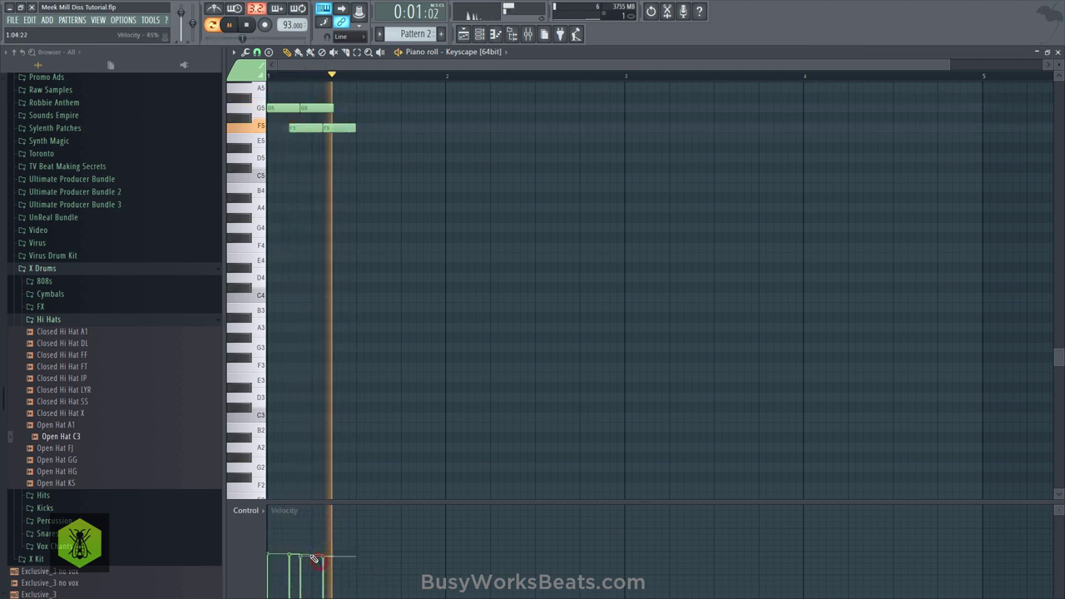
Step: Add a three-step E5 note at 1:09:00 and set the snap to 1/2 step
drag(356, 128, 358, 129)
key(space)
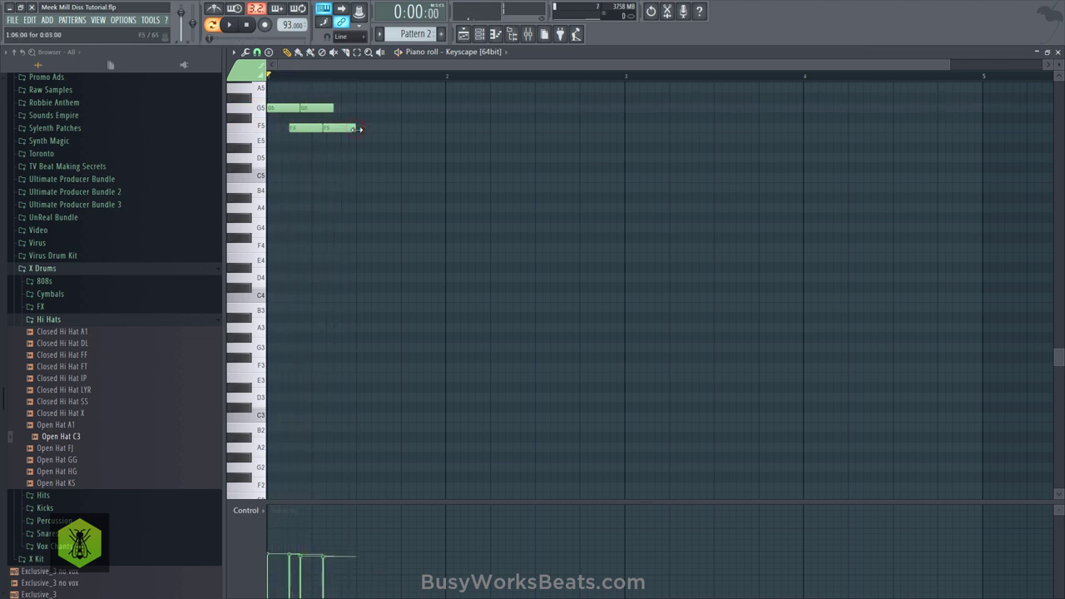
click(359, 139)
click(269, 57)
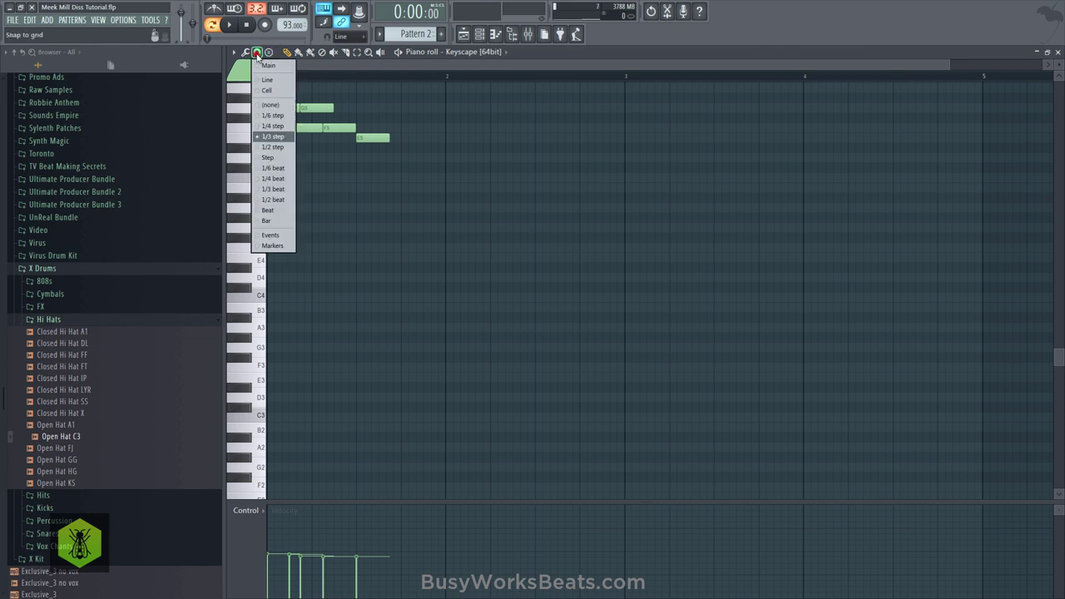
click(275, 143)
Step: Play the phrase and move the E5 note half a step earlier
key(space)
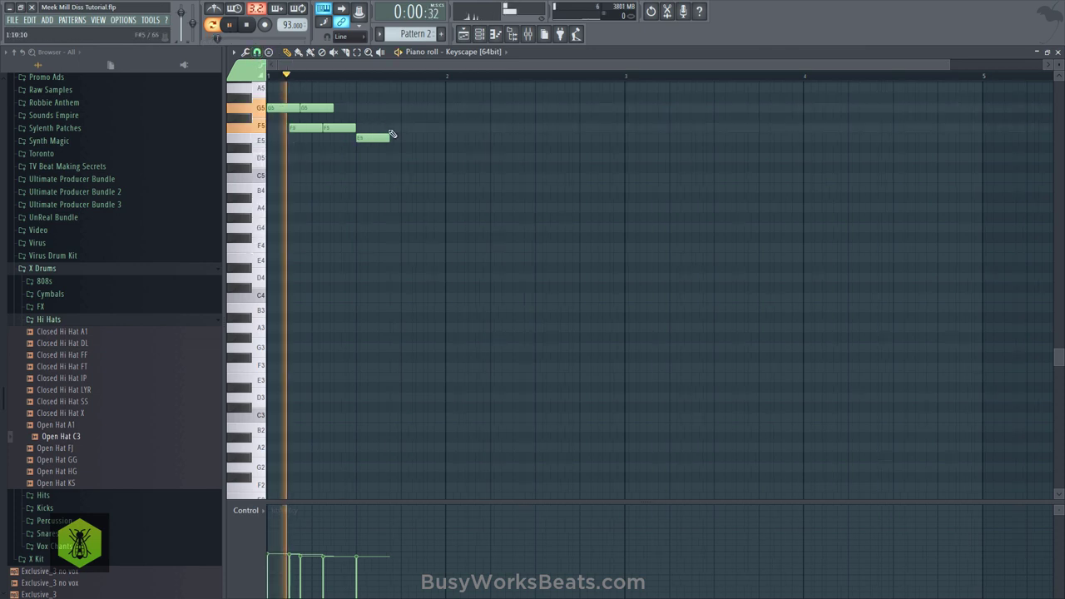
key(space)
key(space)
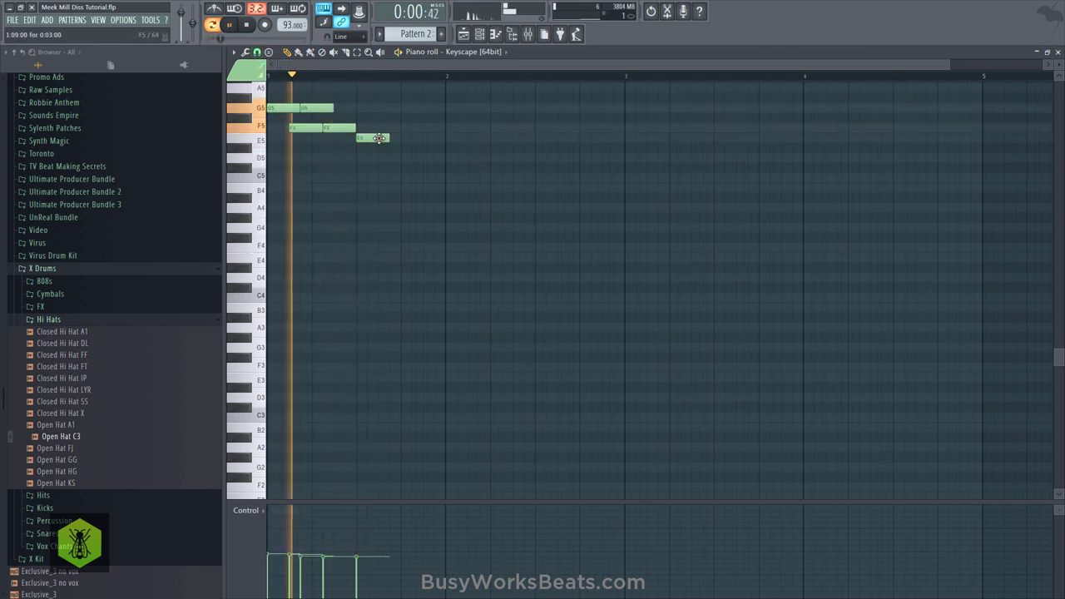
drag(383, 136, 378, 136)
key(space)
Step: Set the snap to 1/3 beat, place the E5 note at 1:07:16 and play the phrase
click(267, 55)
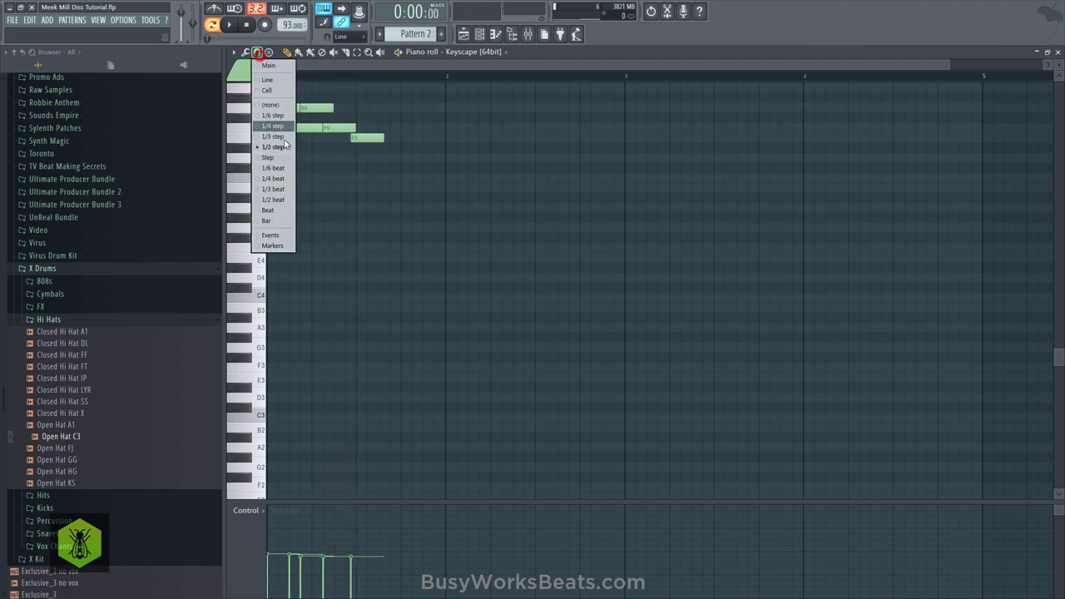
click(274, 188)
right_click(362, 140)
click(353, 138)
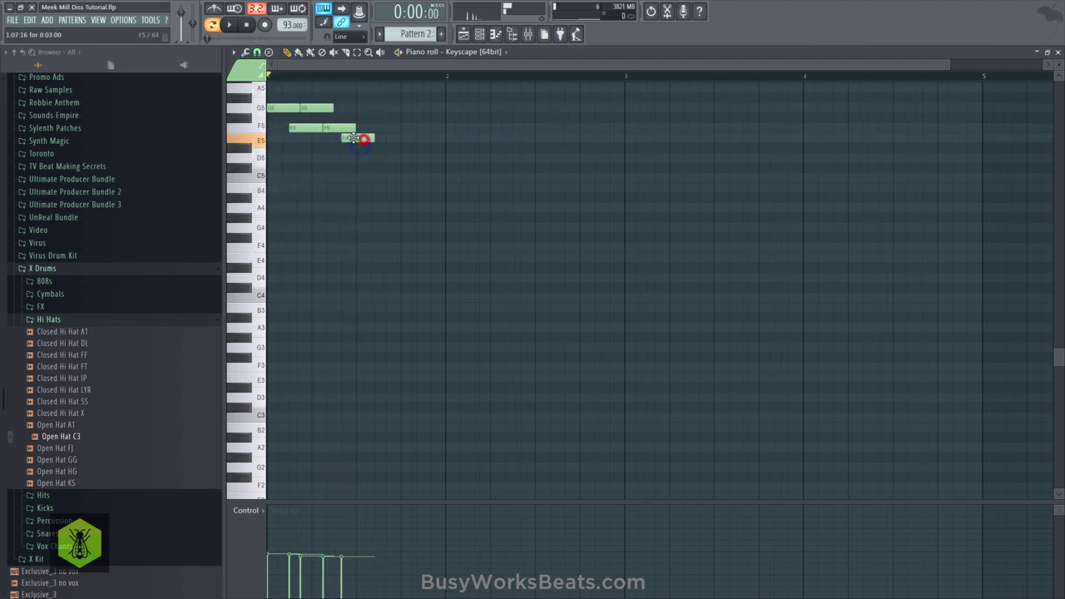
key(space)
key(space)
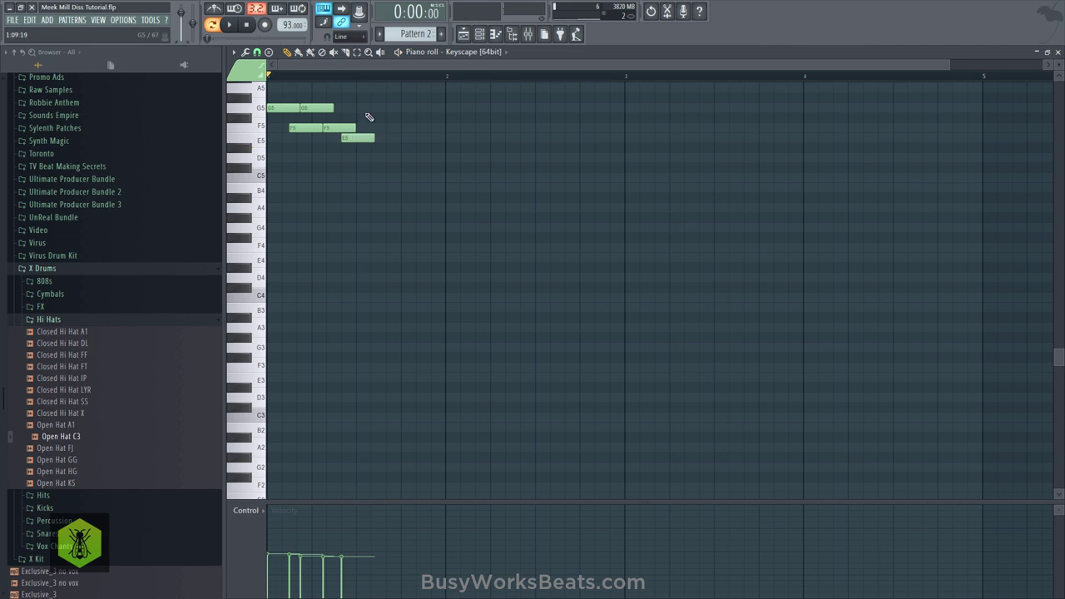
Step: Add a third G5 note at 1:09:00 and a D6 note at 1:11:16
click(371, 108)
click(373, 76)
scroll(381, 79, up, 3)
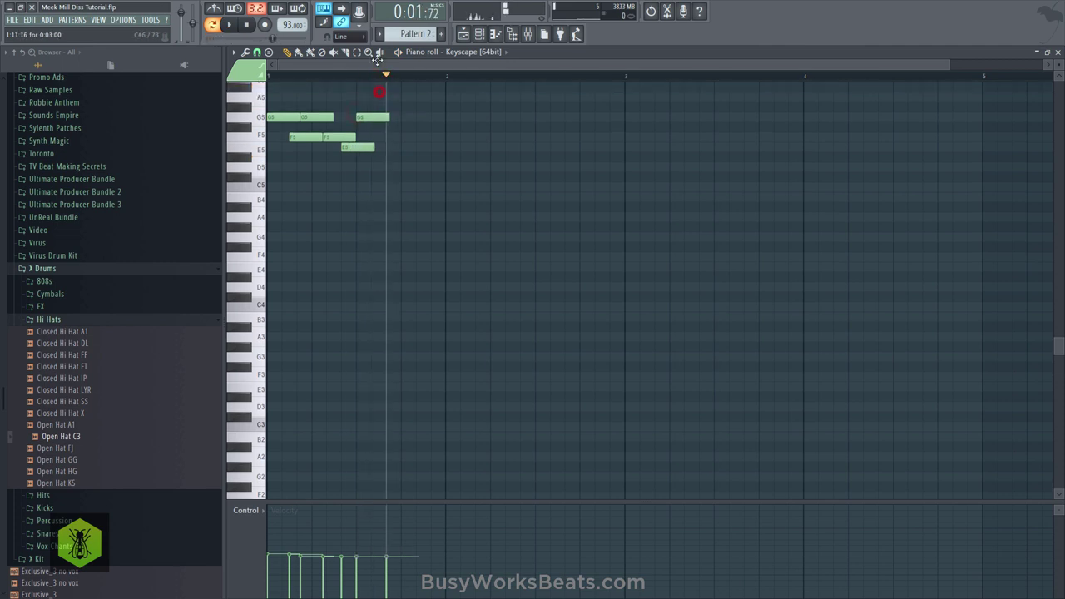
click(387, 103)
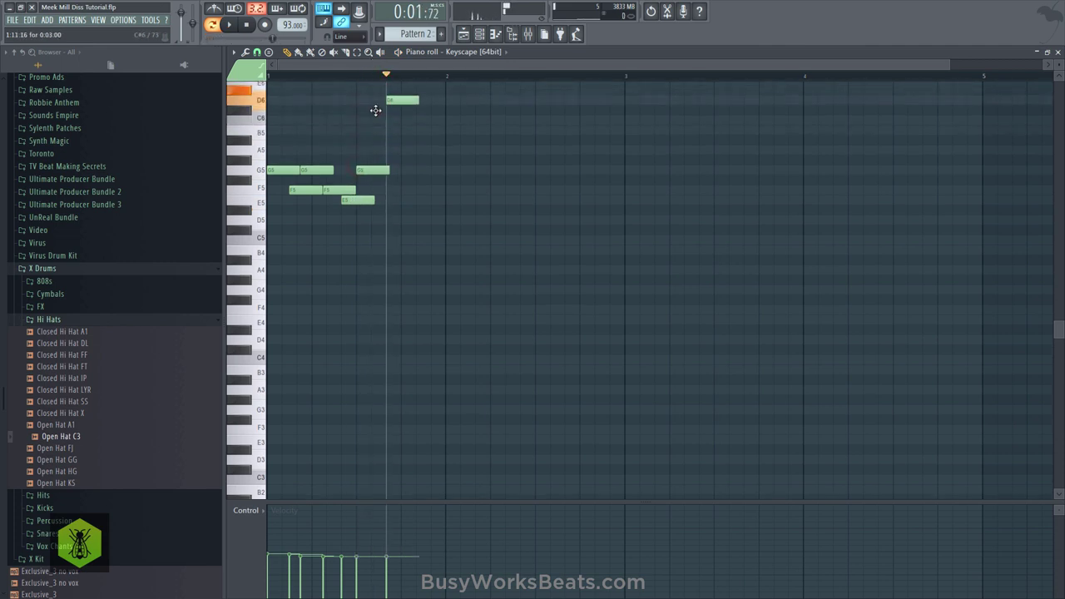
Step: Play the melody from the start and move the last G5 note to 1:10:08
click(480, 34)
key(space)
right_click(413, 215)
key(space)
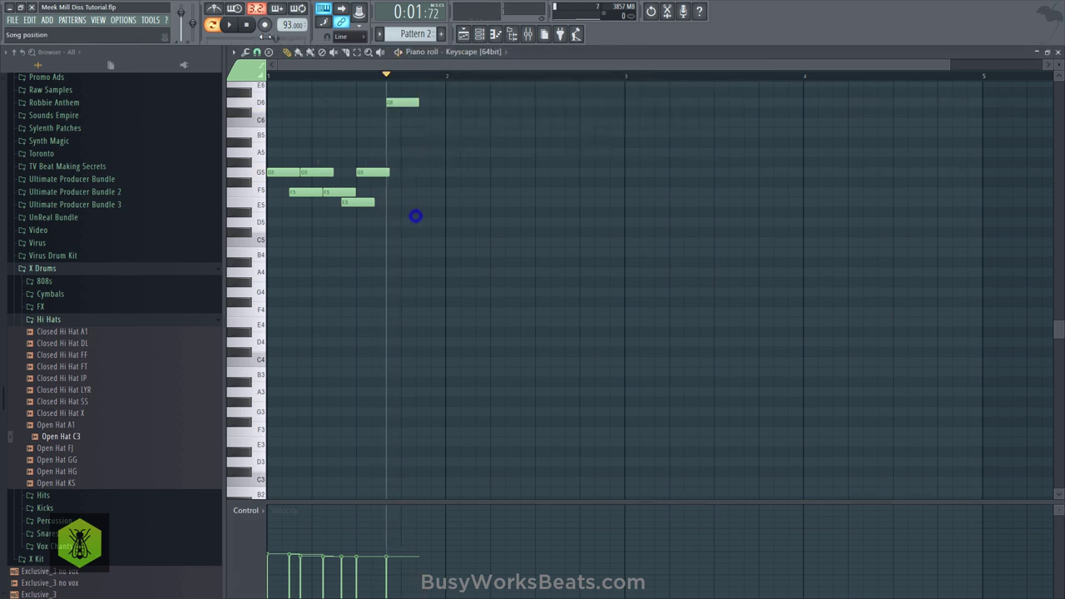
click(248, 27)
key(space)
right_click(413, 198)
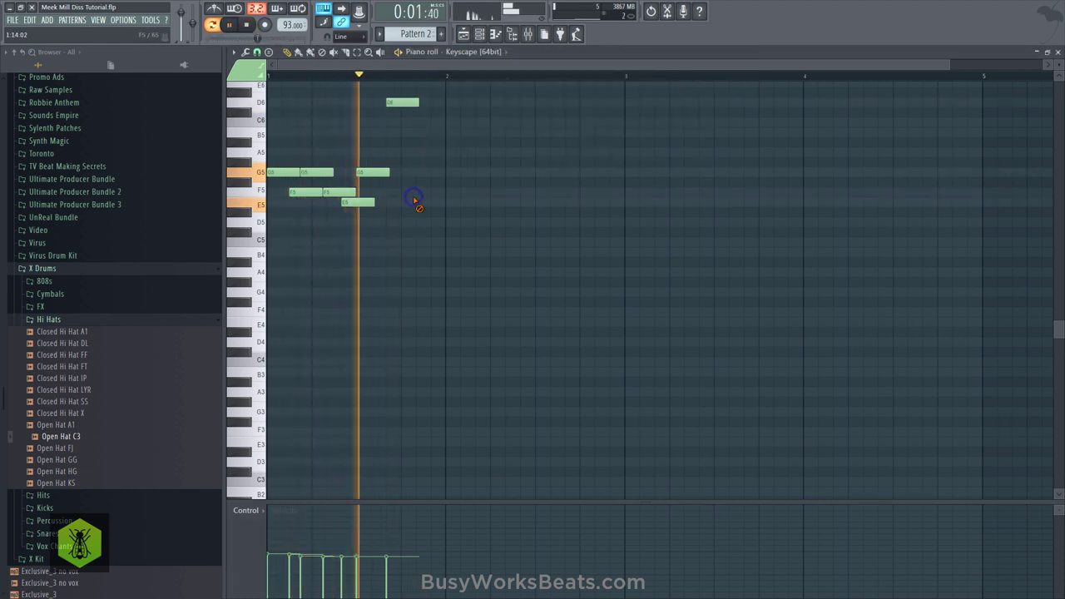
key(space)
drag(375, 172, 390, 172)
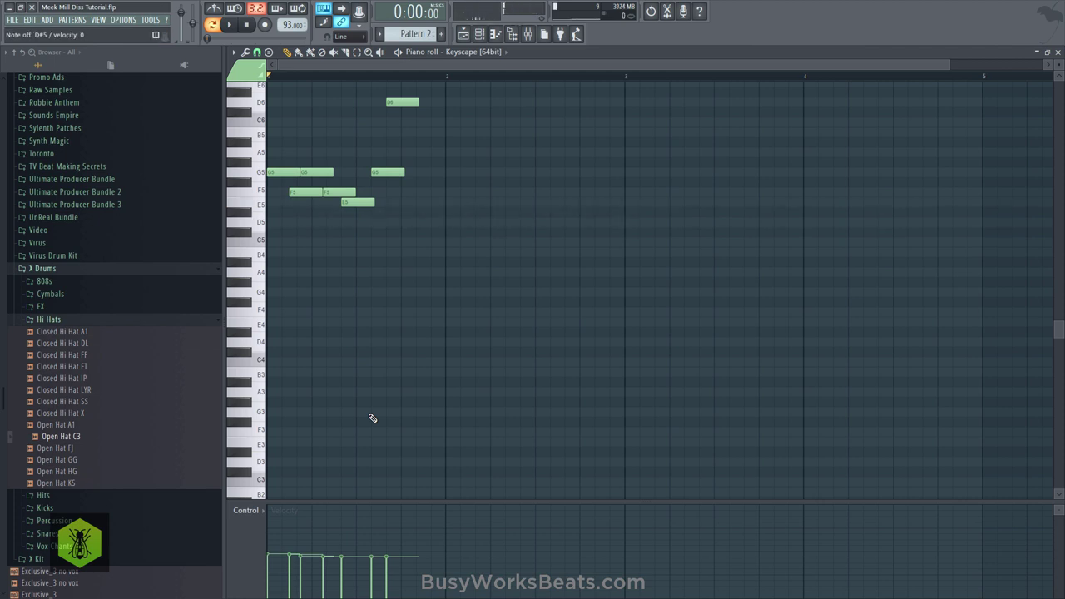
Step: Replay the melody and try the last G5 note back at 1:09:00
key(space)
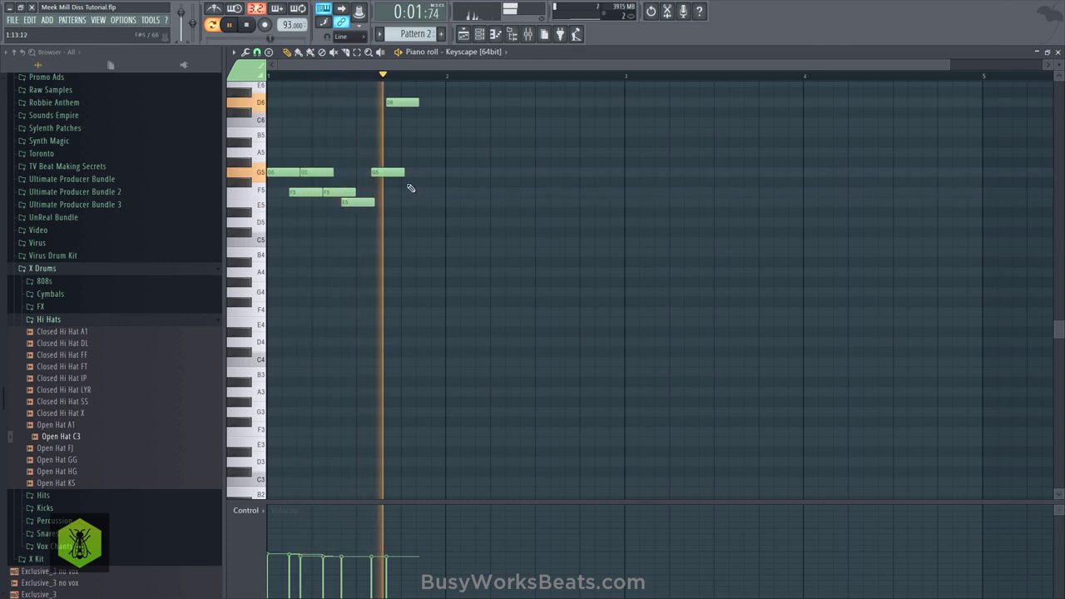
key(space)
key(space)
key(space)
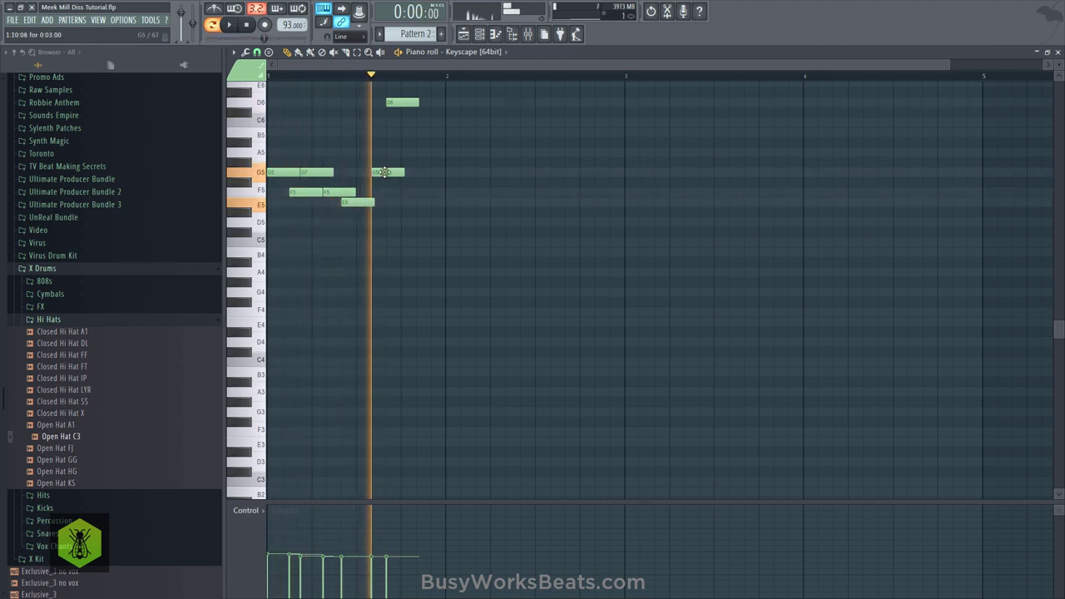
drag(385, 172, 368, 172)
key(space)
key(space)
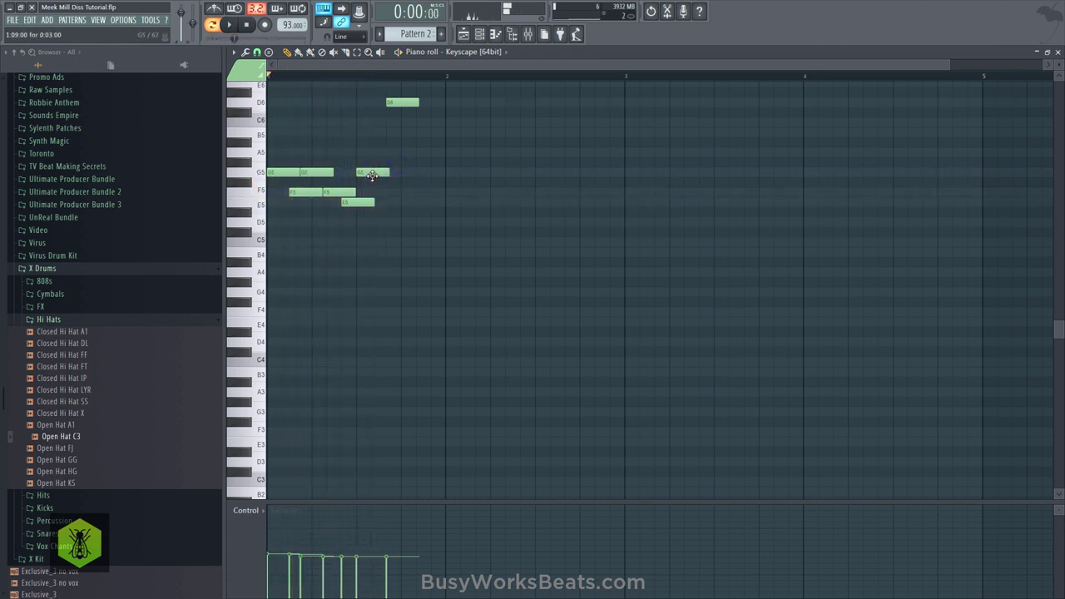
Step: Set the snap to 1/6 beat and move the last G5 note to 1:09:16 during playback
click(255, 53)
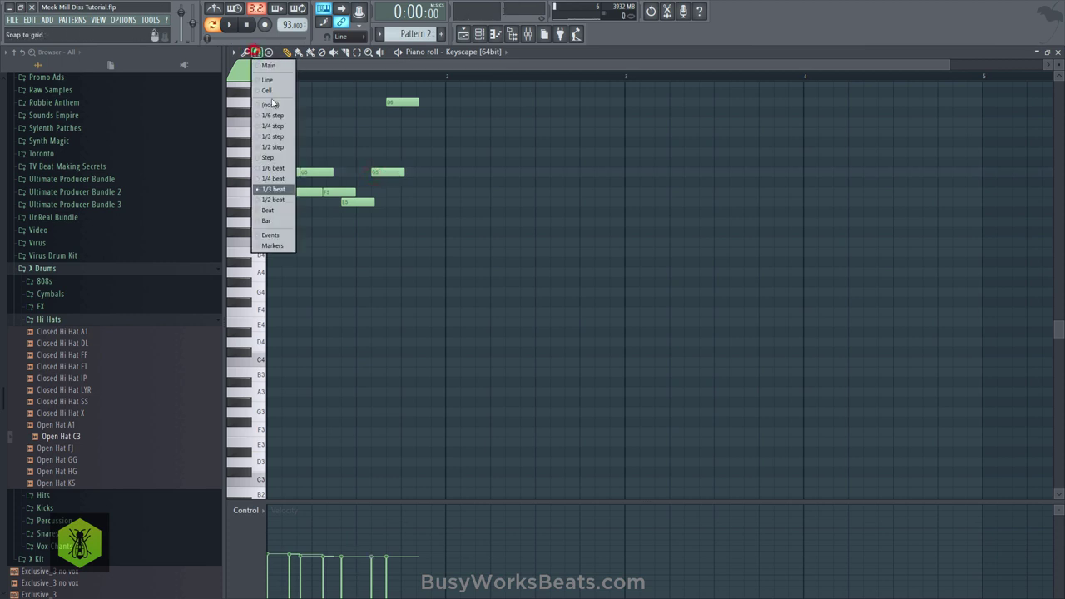
click(287, 170)
key(space)
drag(376, 172, 369, 172)
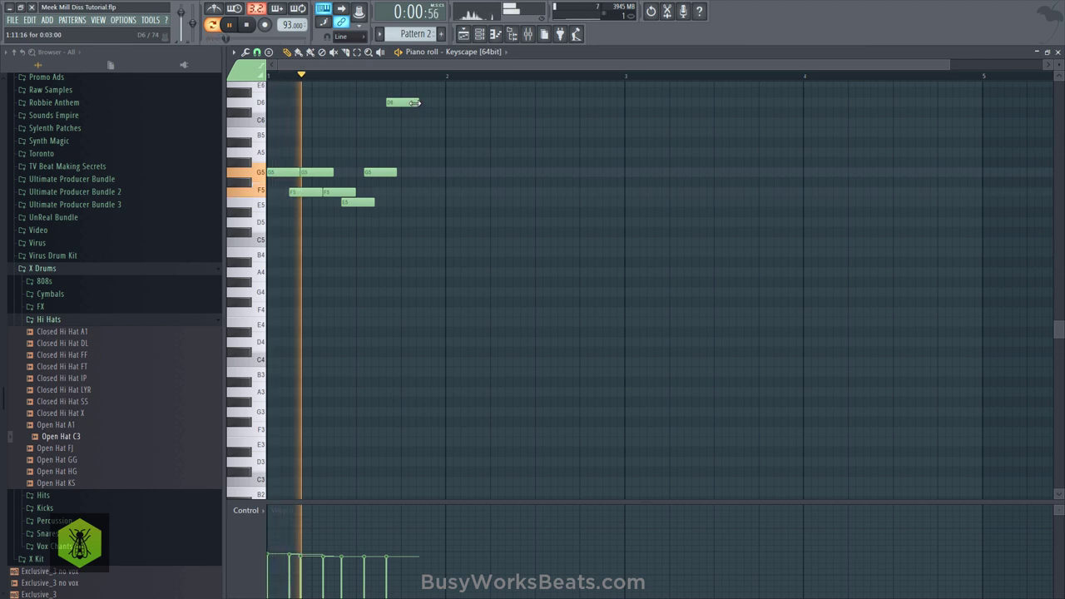
Step: Extend the D6 note to the end of bar 1, play the melody and close the piano roll
drag(419, 109, 445, 109)
key(space)
key(space)
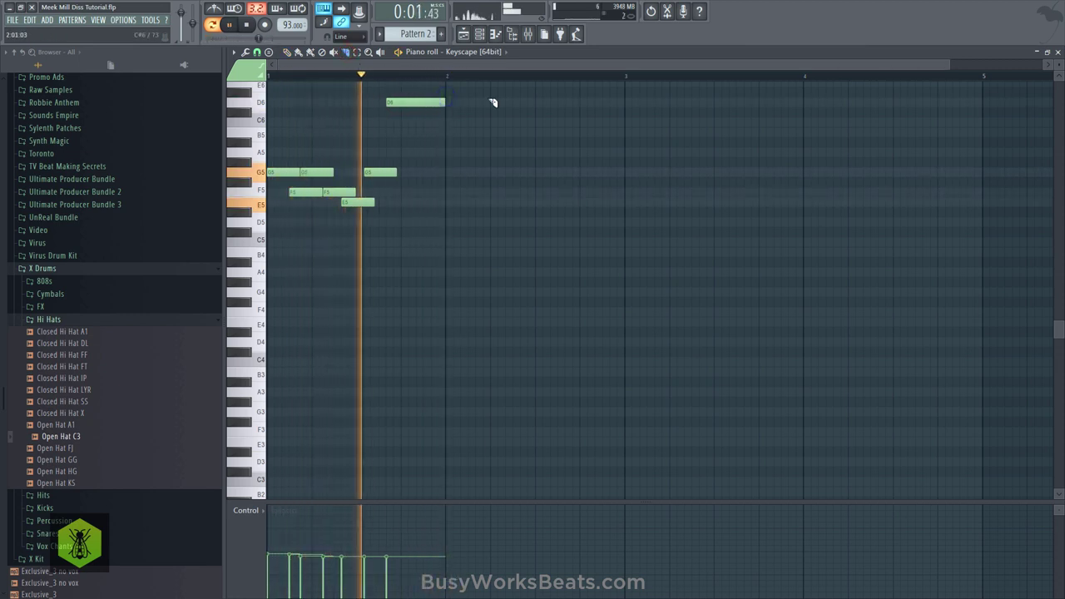
click(1058, 52)
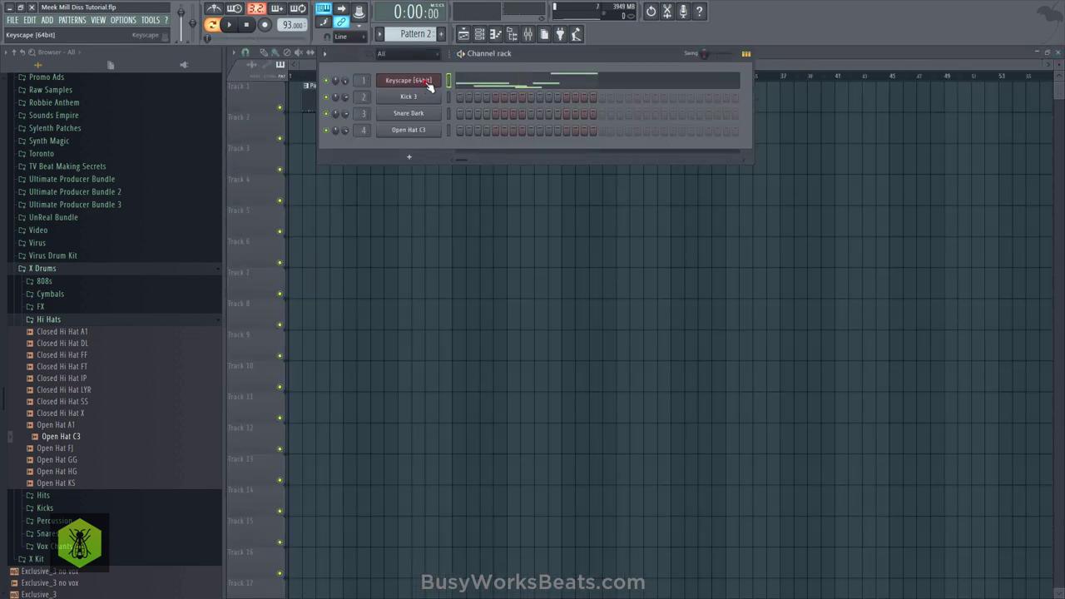
Step: Load Edison into slot 1 of mixer Insert 1 and reopen the Keyscape piano roll
click(427, 81)
click(534, 36)
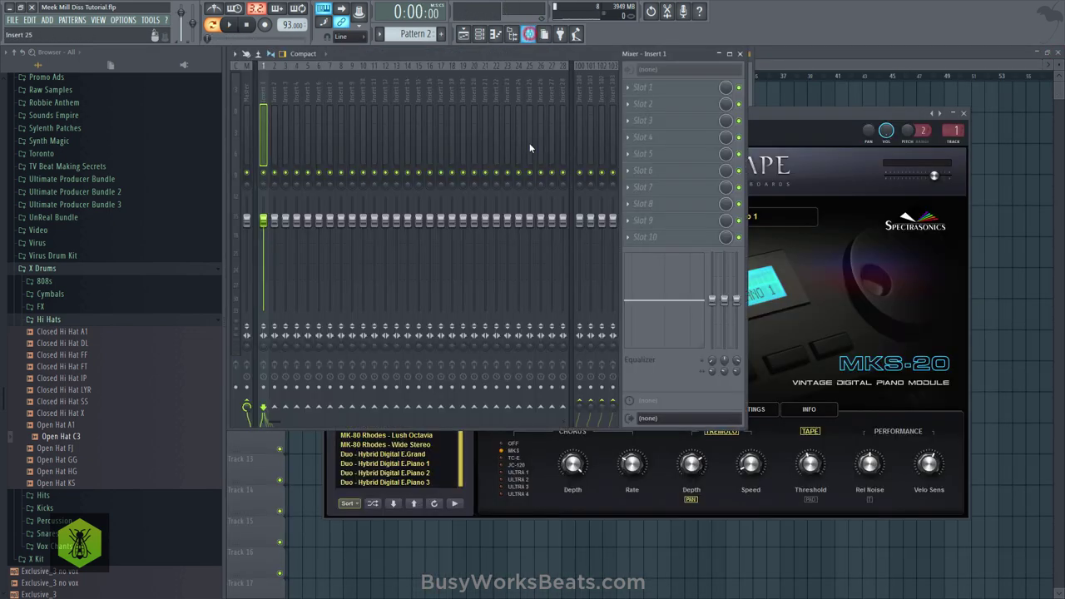
click(647, 88)
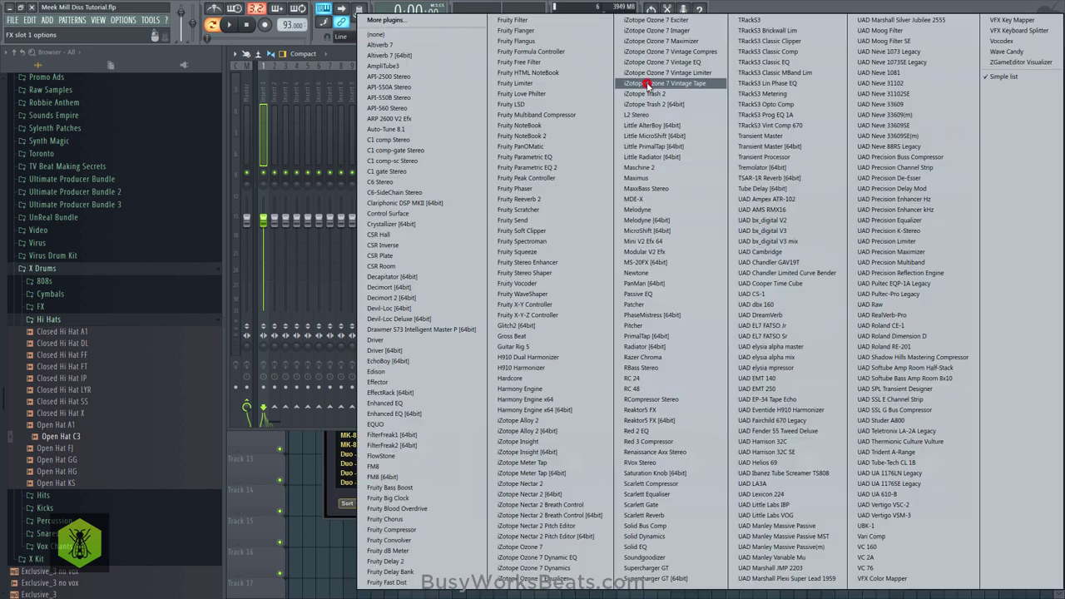
click(396, 372)
click(482, 35)
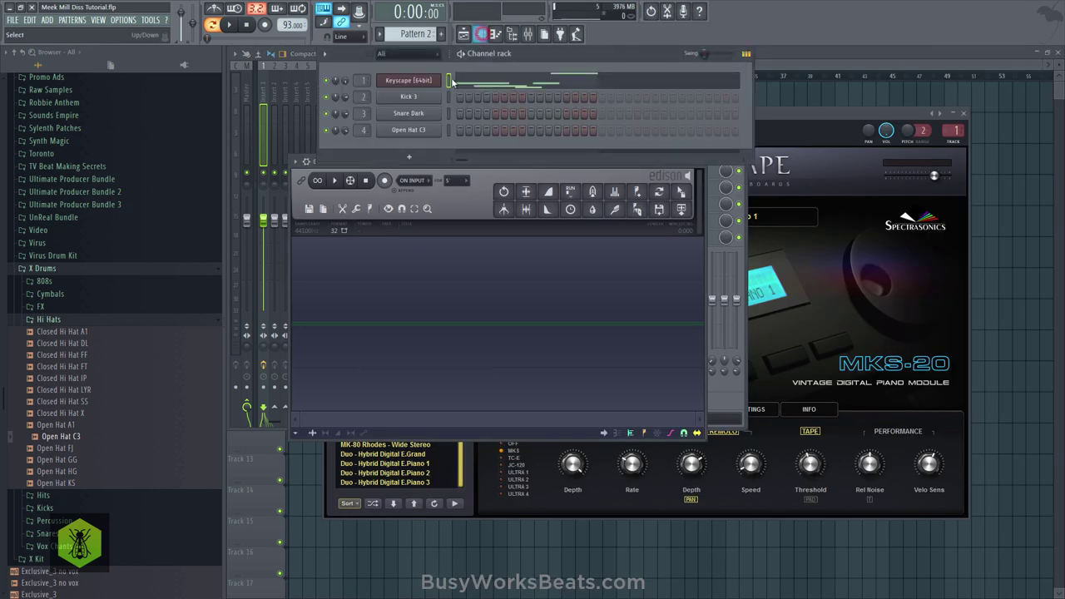
click(464, 85)
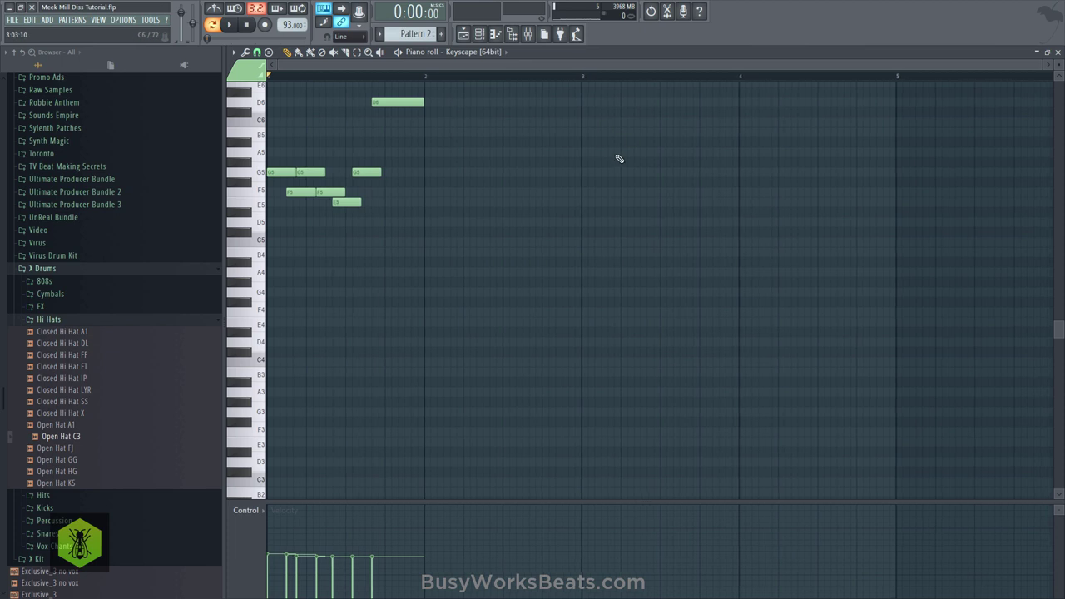
Step: Add an A#5 note at bar 3 in the Keyscape piano roll and record the melody into Edison on Insert 1
click(585, 143)
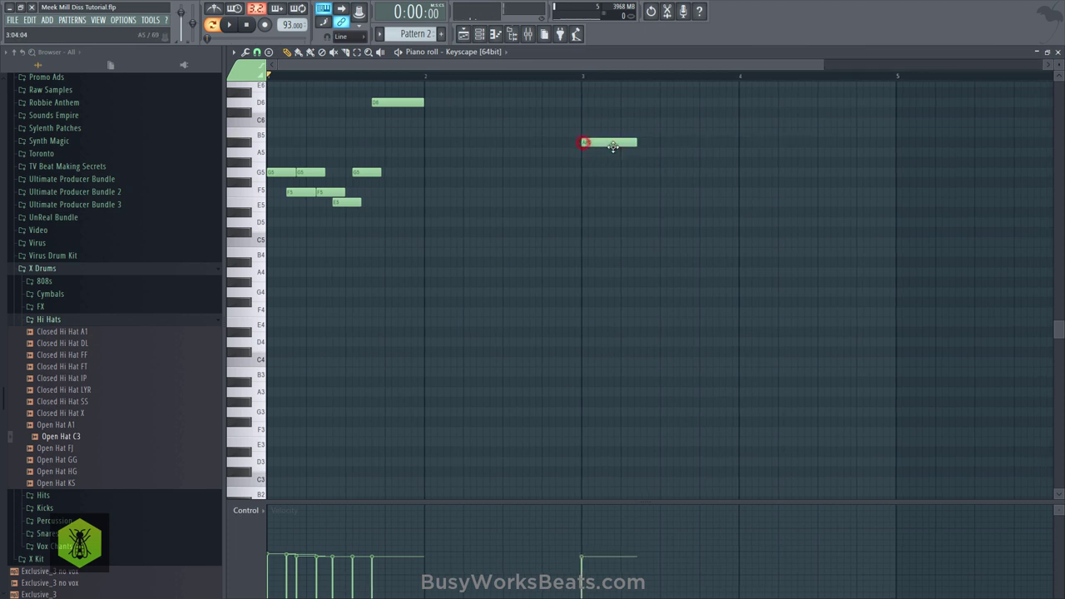
click(527, 35)
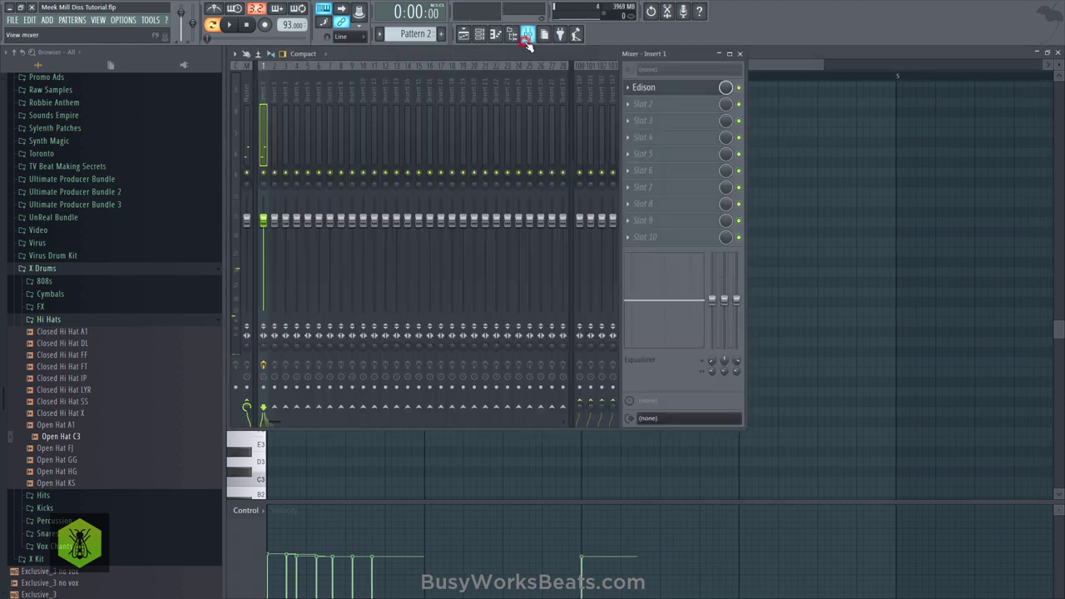
click(654, 91)
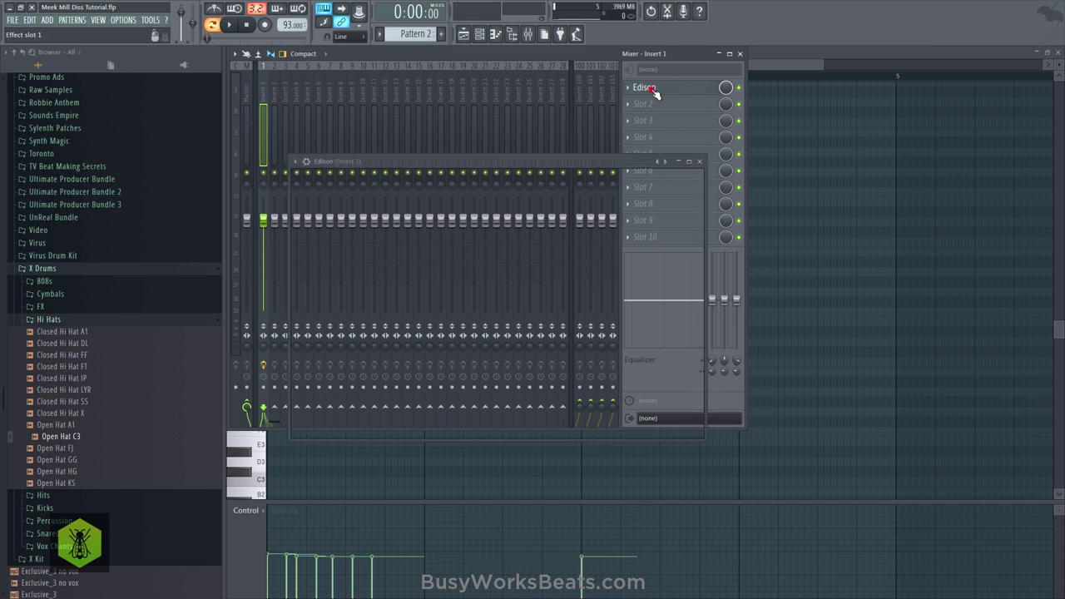
click(229, 26)
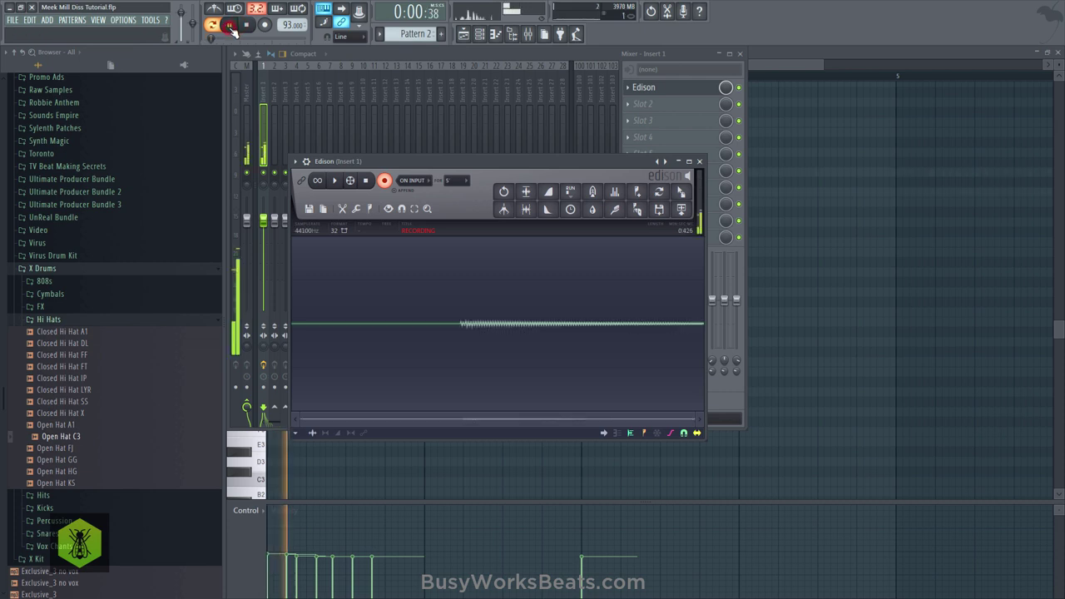
click(366, 180)
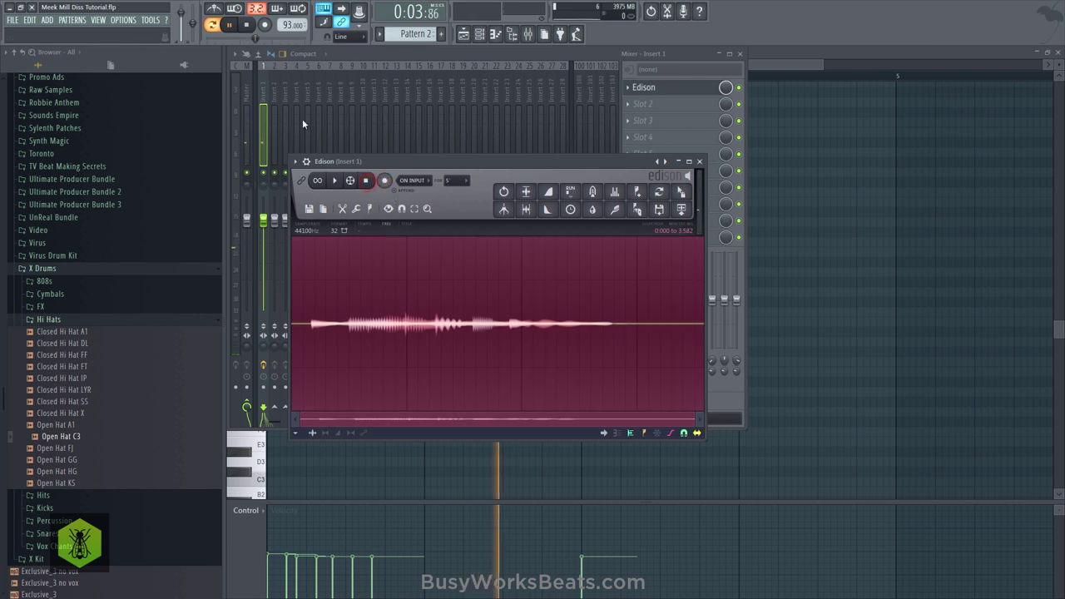
click(247, 25)
Step: Delete the A#5 note at bar 3 and close the piano roll
click(802, 231)
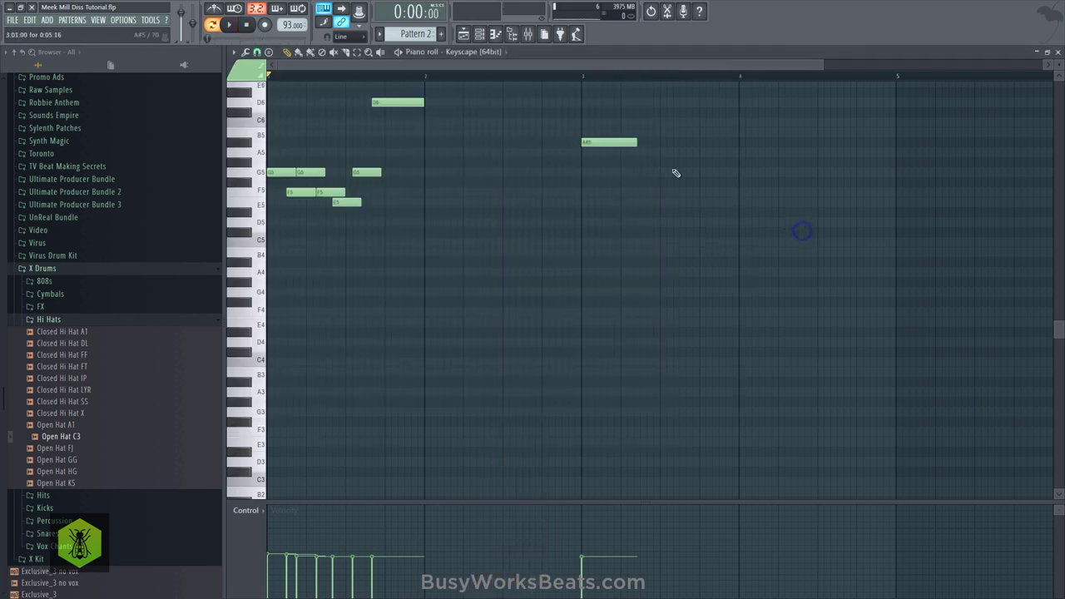
right_click(586, 141)
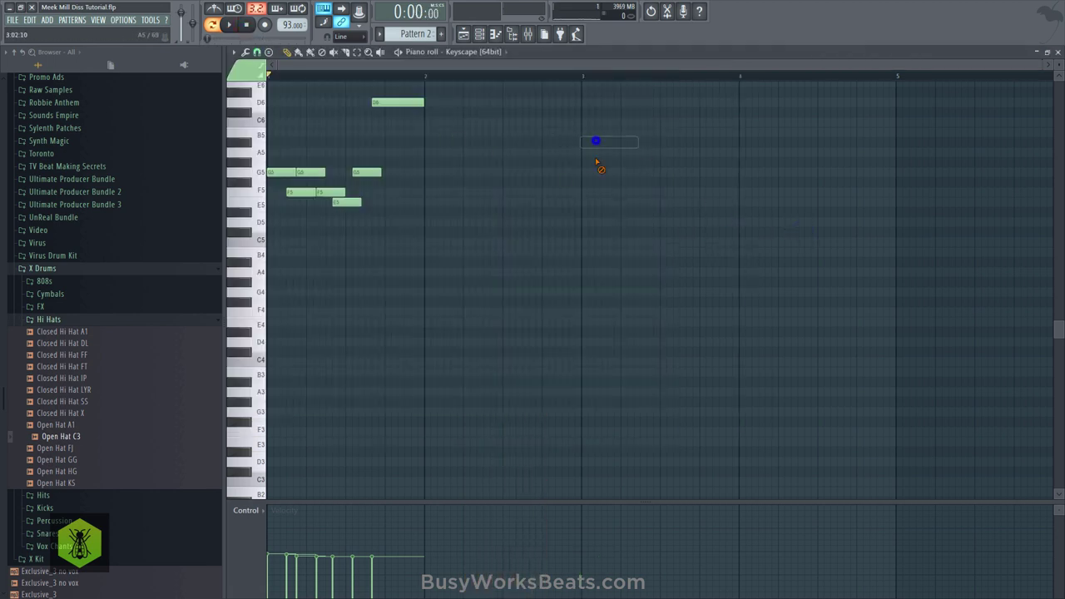
click(1058, 51)
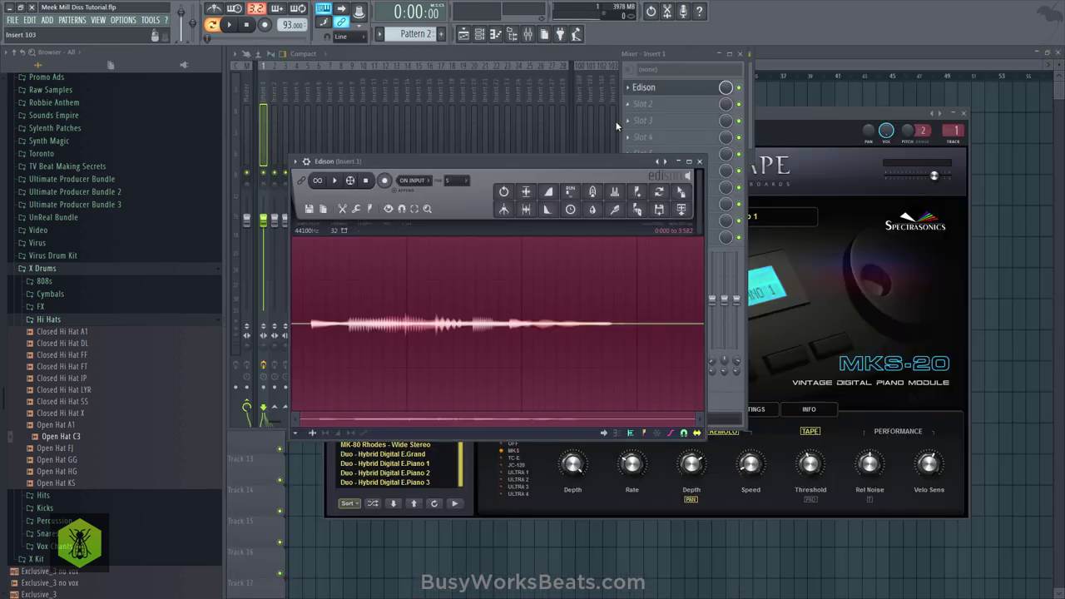
Step: Place the Edison recording at the start of playlist Track 2 and play the arrangement in song mode
drag(310, 335, 701, 229)
drag(682, 193, 247, 176)
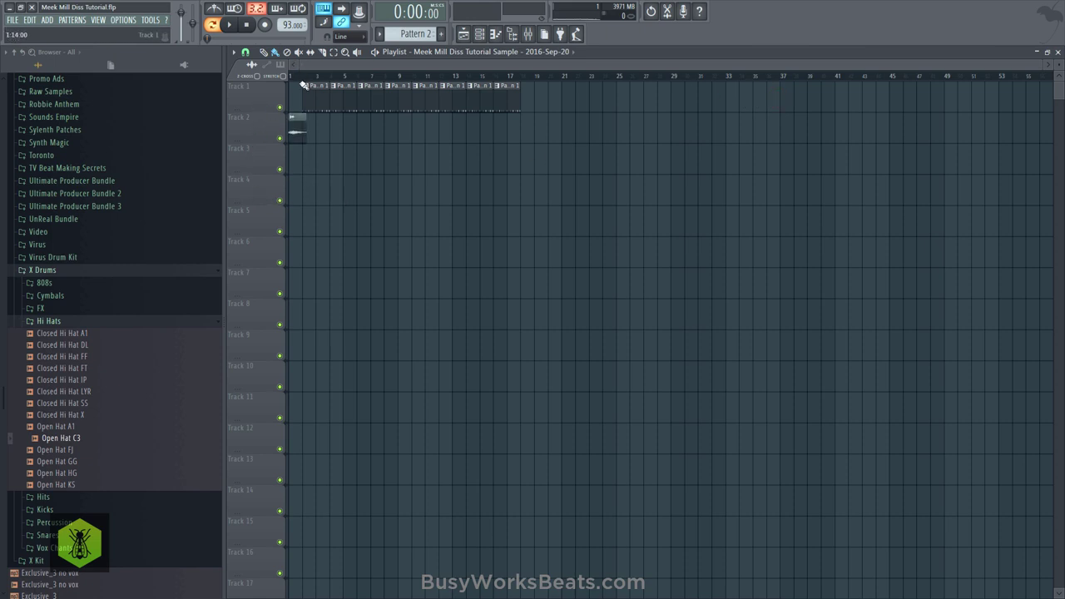
scroll(303, 85, up, 5)
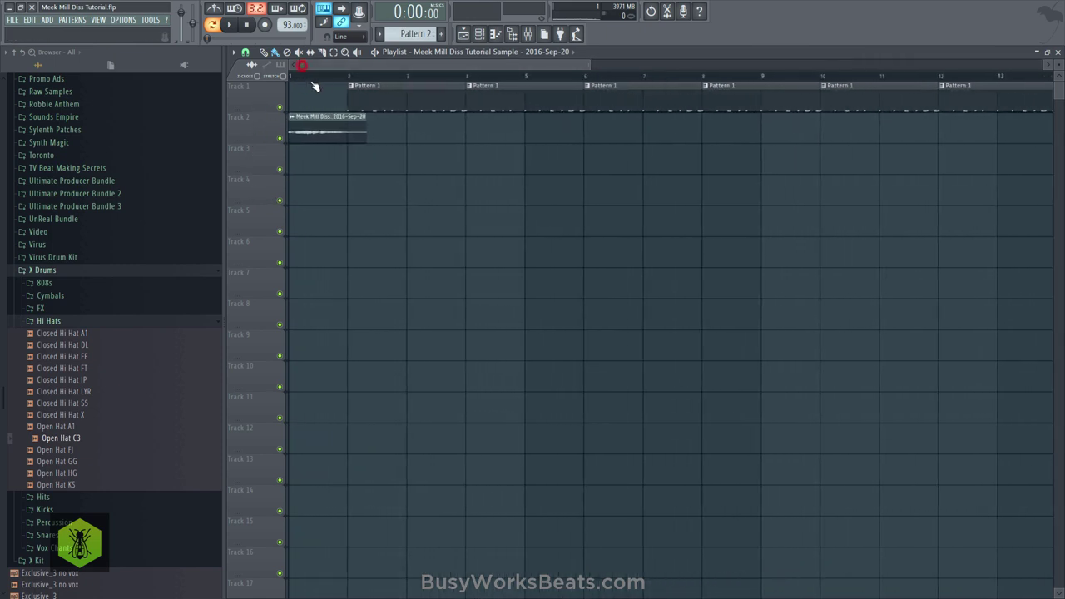
click(226, 25)
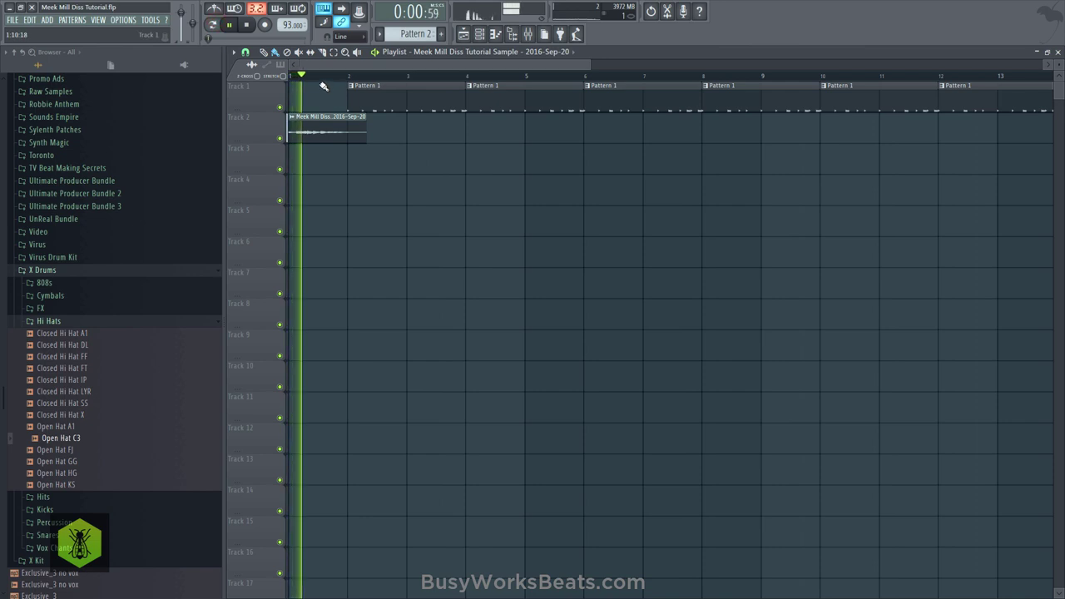
Step: Stop playback and delete all the Pattern 1 clips from playlist Track 1
scroll(316, 76, down, 1)
scroll(315, 76, down, 2)
key(space)
drag(321, 104, 762, 106)
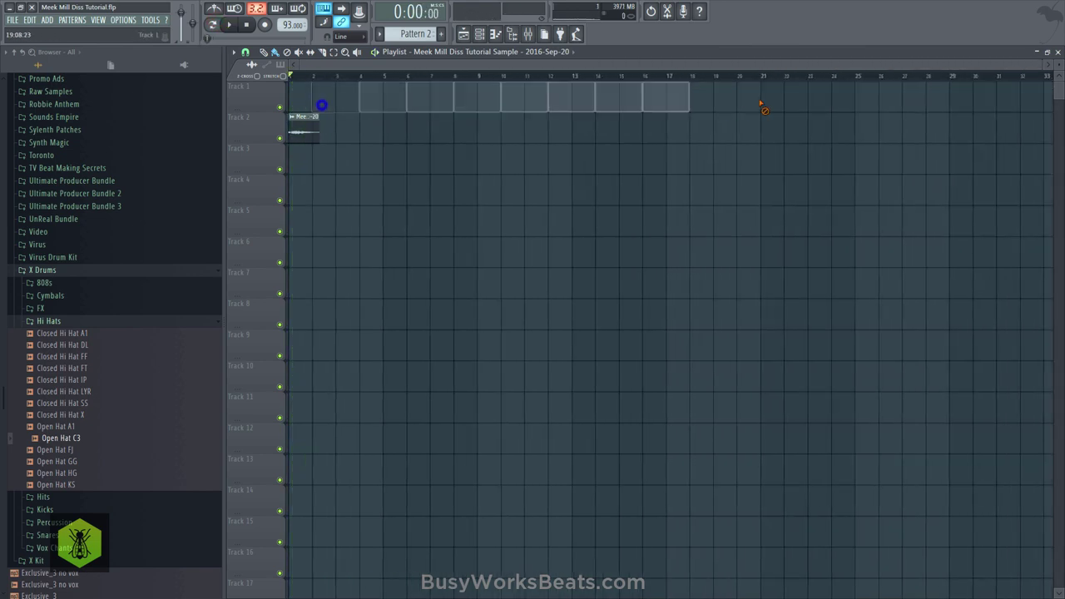
Step: Set the playlist snap to (none), slice the Track 2 recording at about 1:07 and delete the part after the cut
click(246, 53)
click(258, 107)
scroll(310, 75, up, 4)
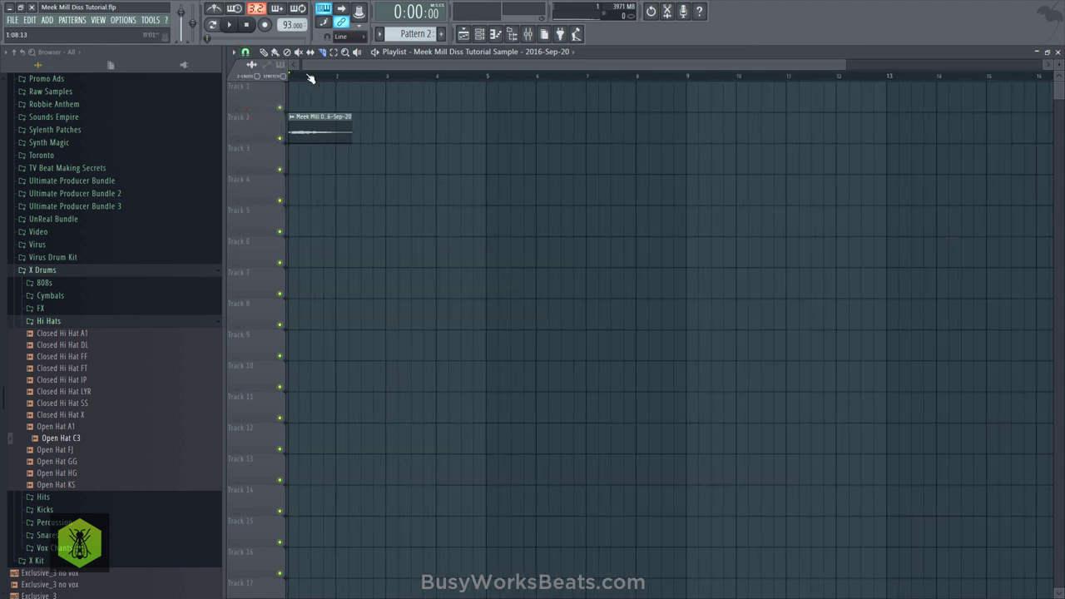
drag(328, 65, 283, 68)
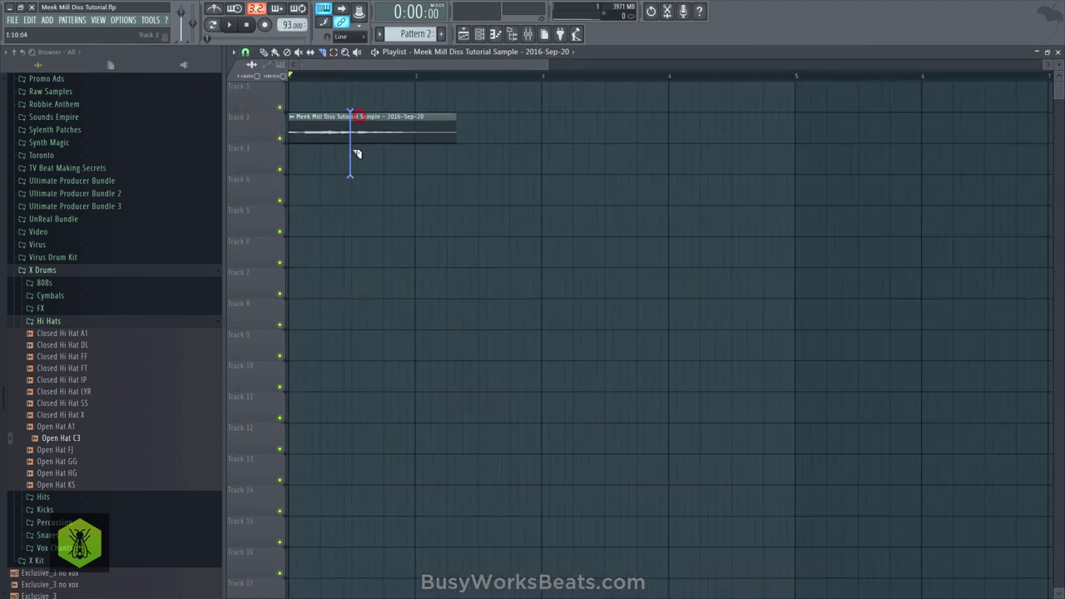
key(space)
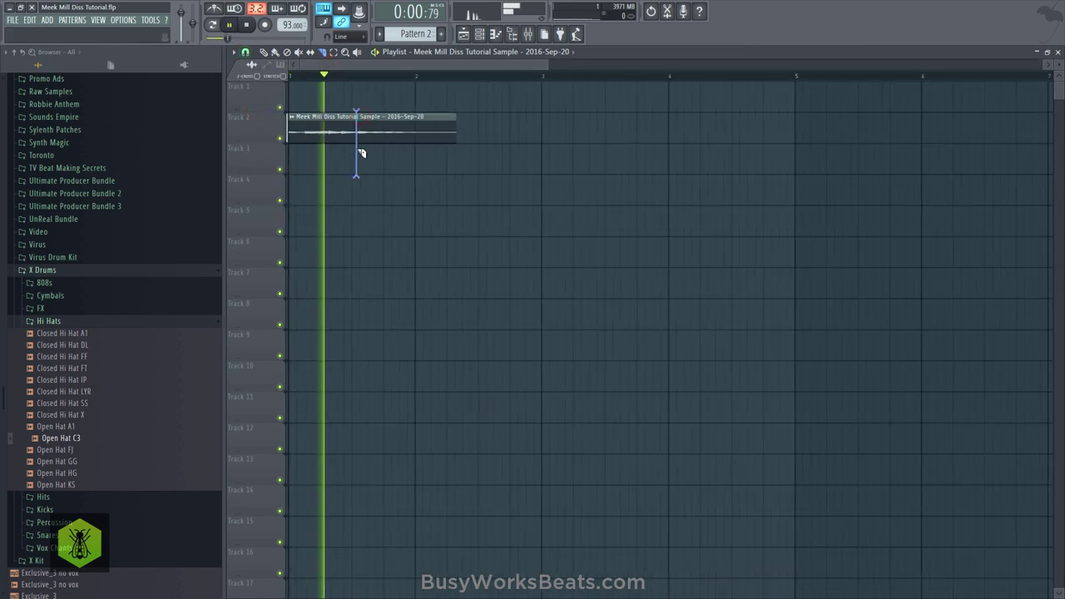
key(space)
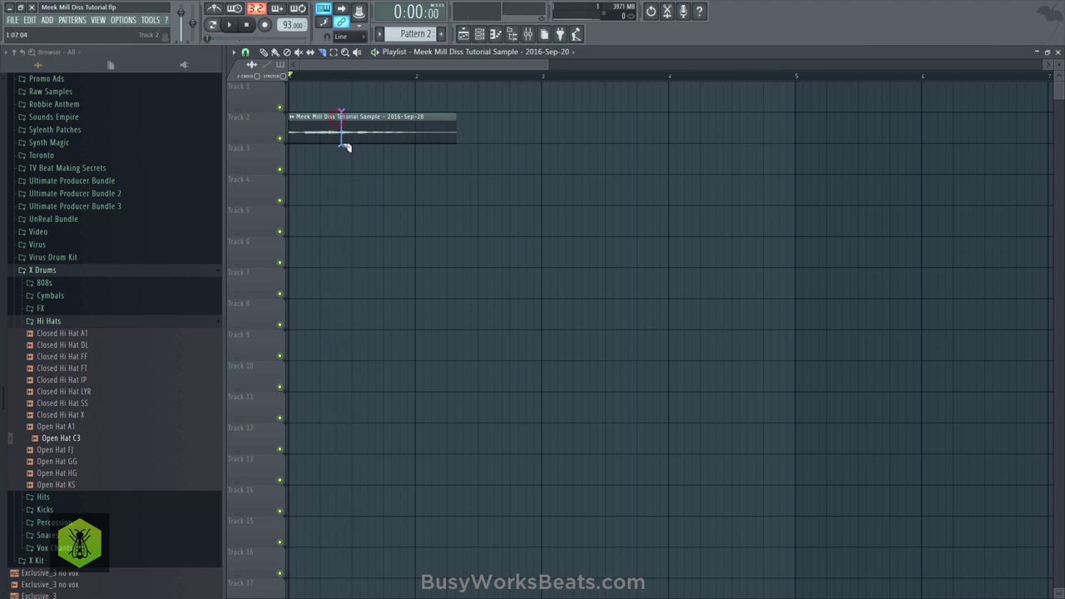
click(247, 54)
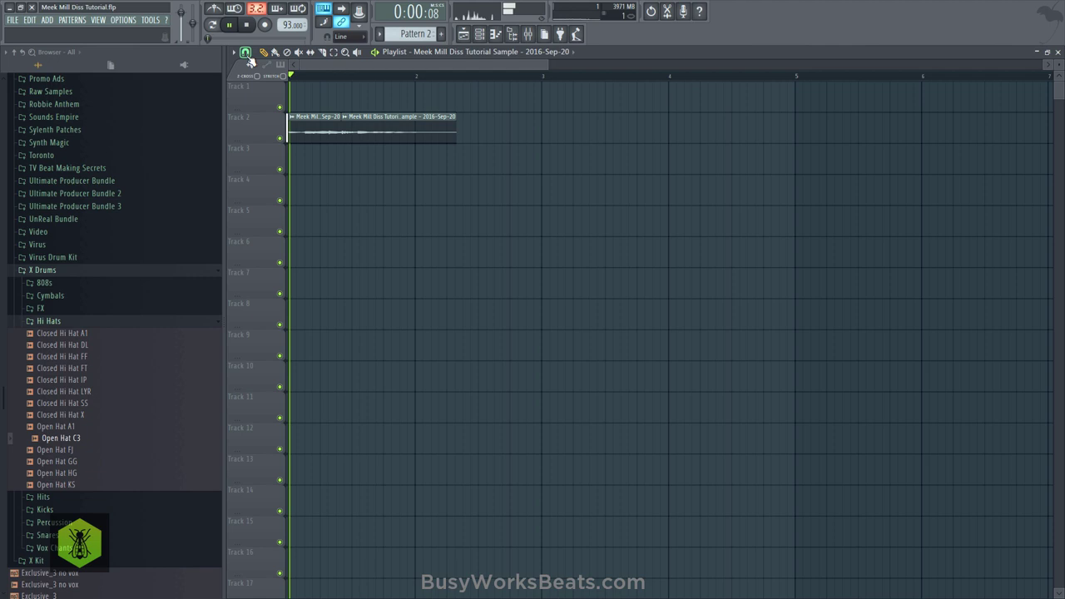
right_click(392, 122)
key(space)
Step: Set the snap to 1/2 beat, copy the trimmed clip to 1:09 on Track 2 and play both clips
click(246, 52)
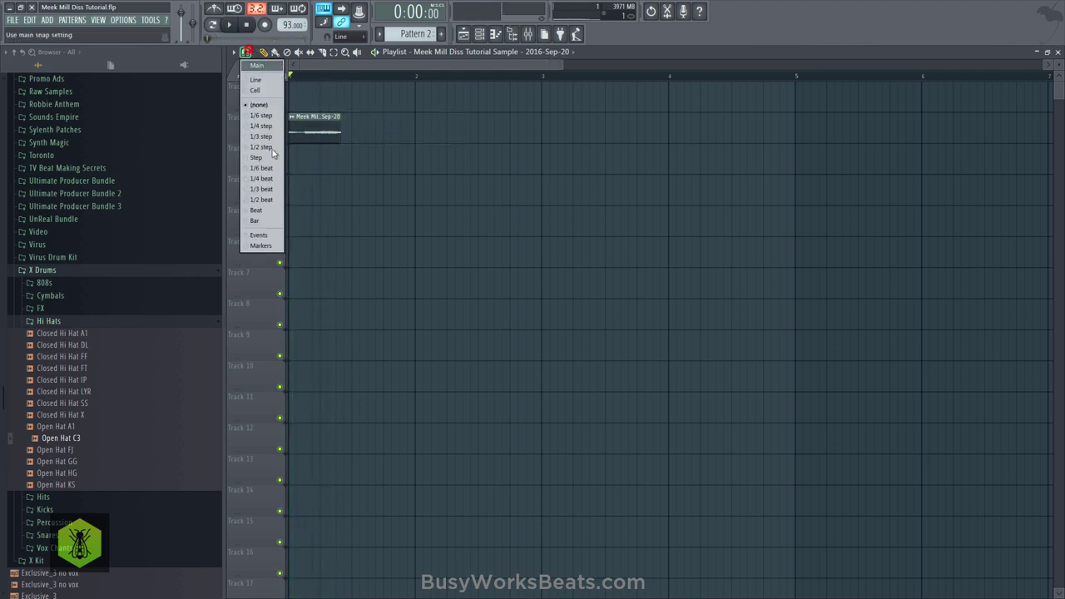
click(257, 221)
click(252, 52)
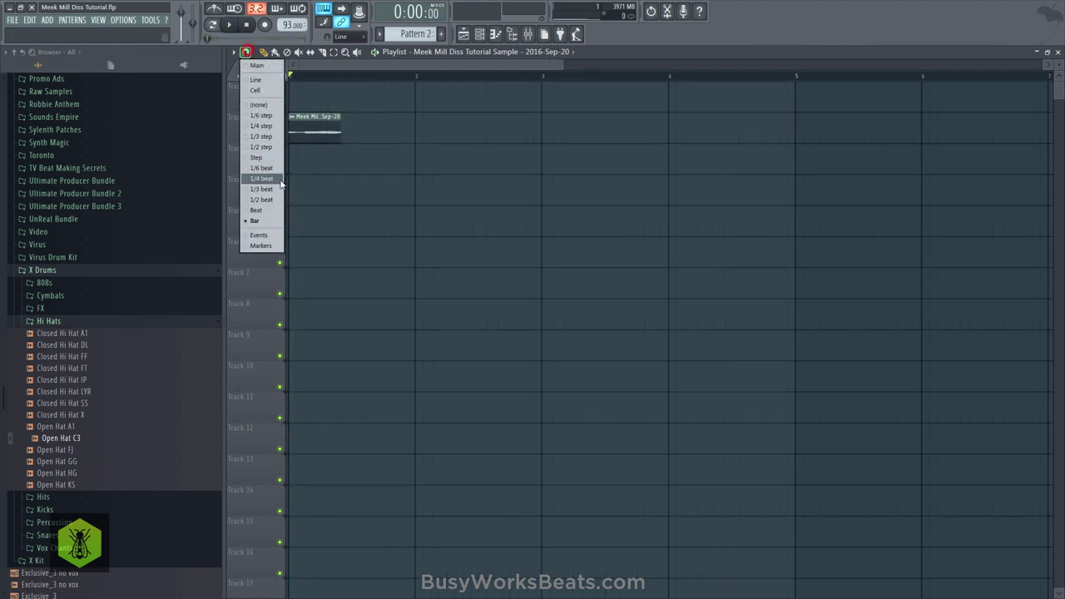
click(269, 202)
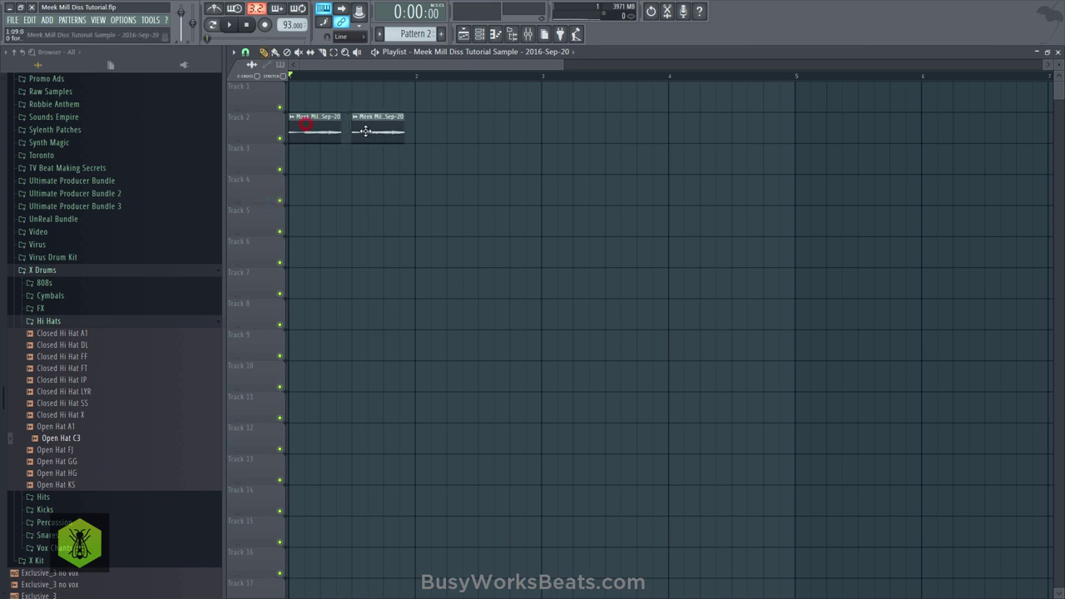
key(space)
drag(428, 141, 333, 117)
right_click(364, 164)
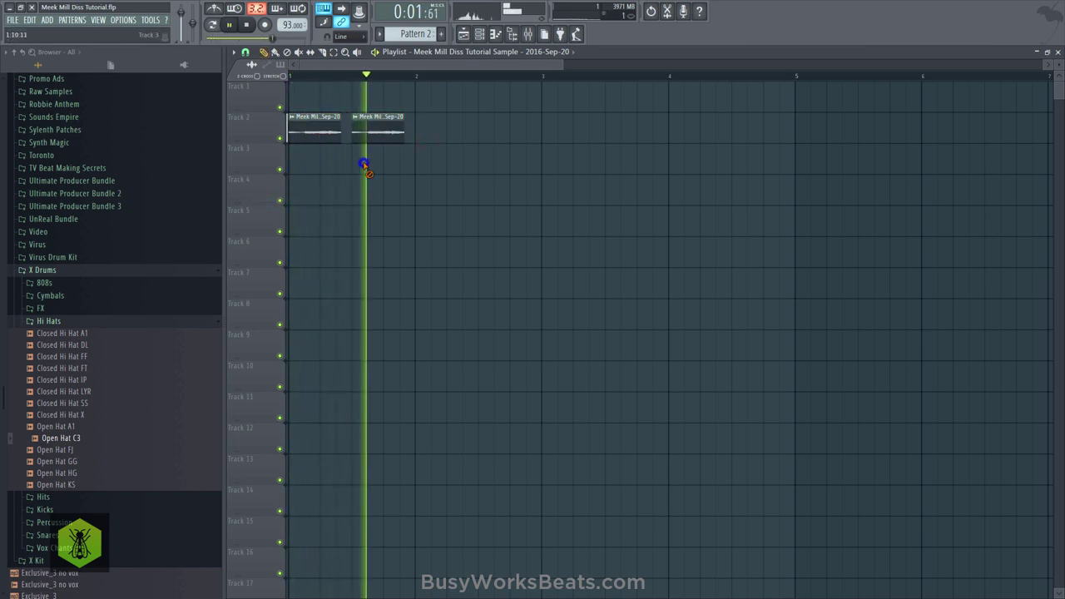
key(space)
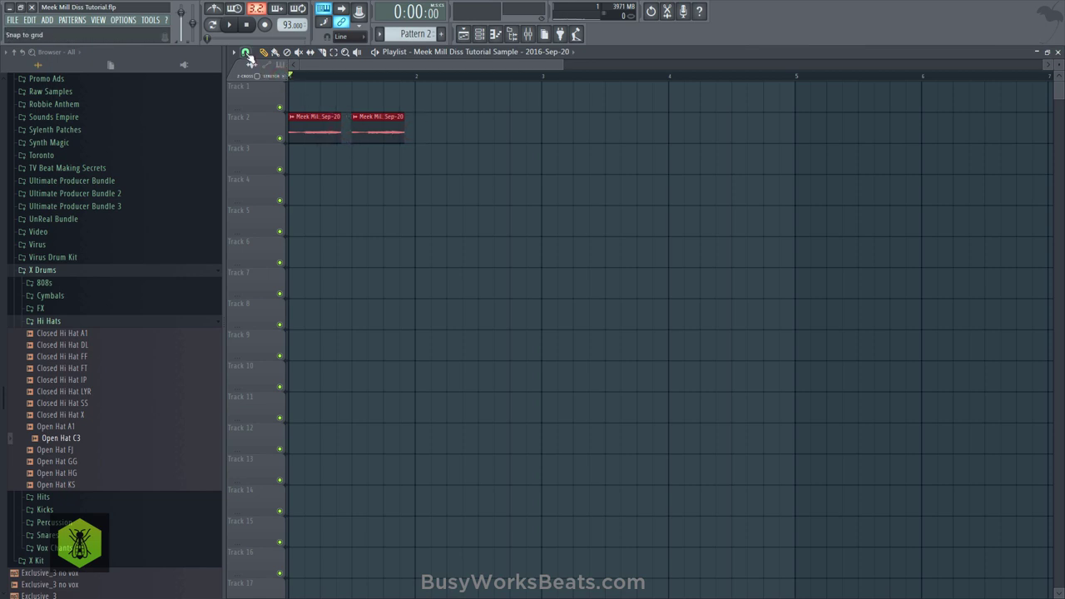
Step: Try lengthening both Track 2 clips with snapping off to close the gaps, play the result and undo the resizing
click(245, 52)
click(262, 106)
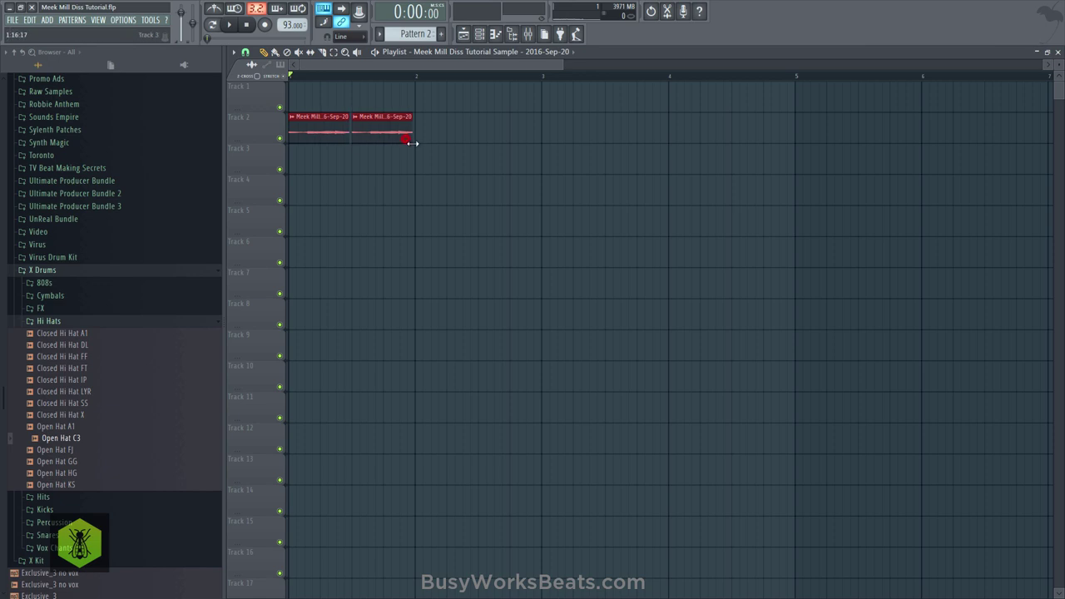
key(space)
key(space)
key(space)
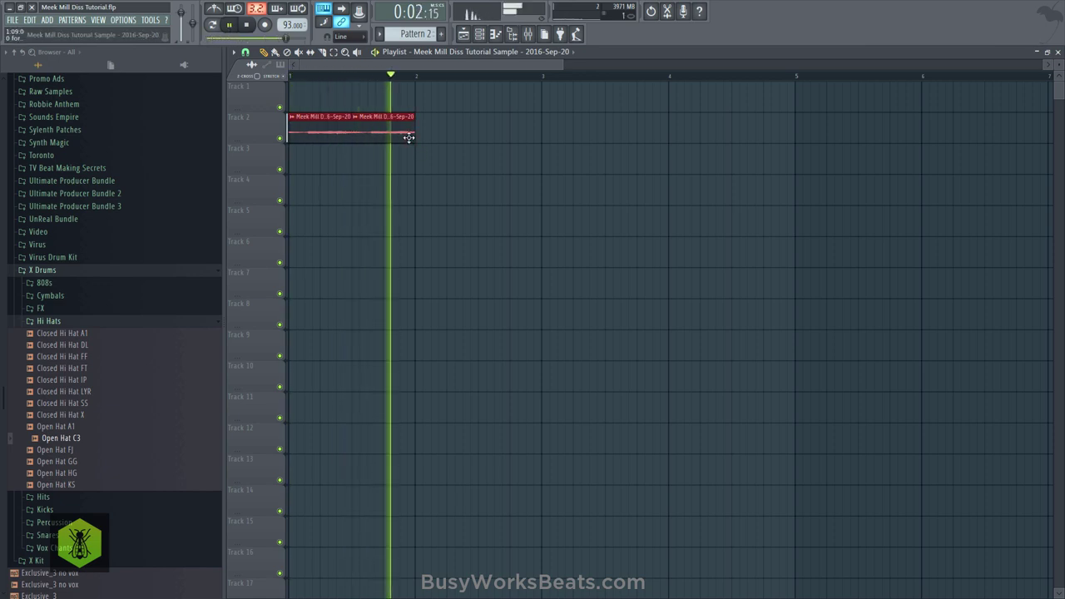
key(space)
key(ctrl+z)
key(ctrl+alt+z)
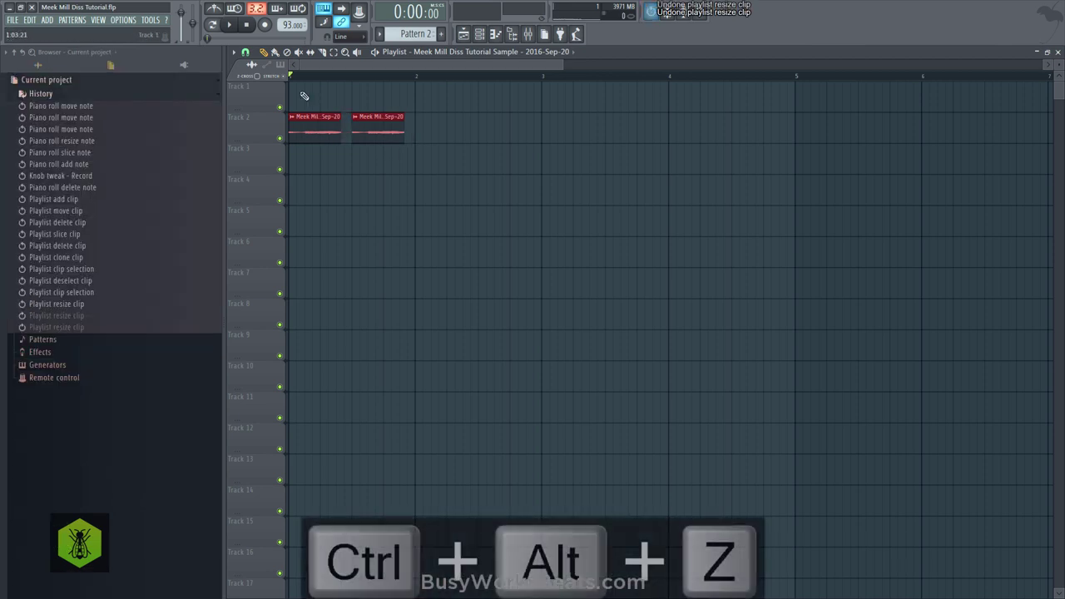
Step: Turn snapping back on, duplicate the two Track 2 clips at bar 2 and delete the second copy
click(249, 53)
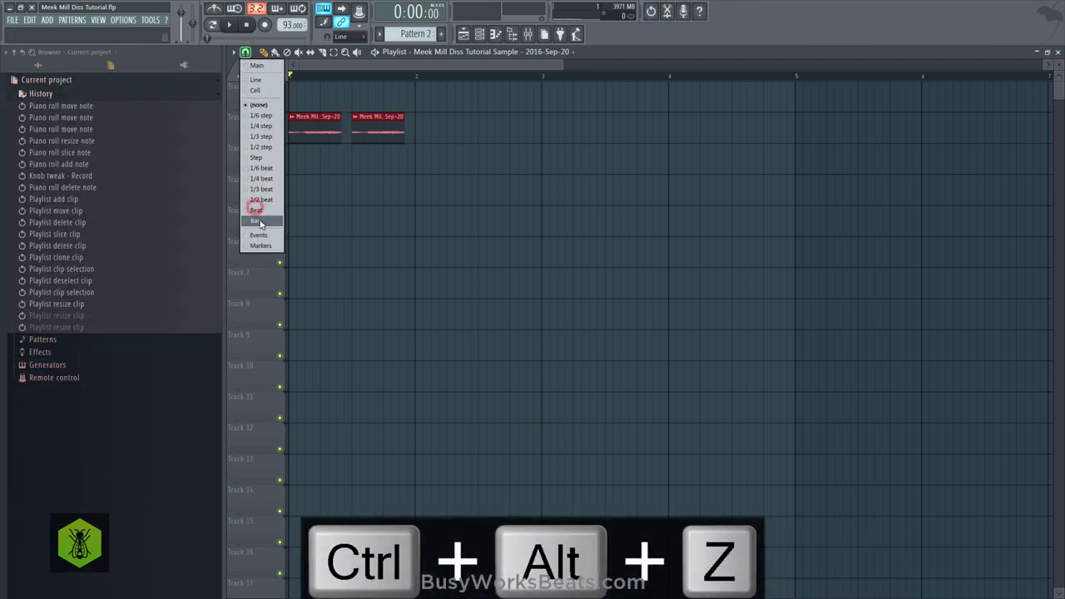
click(258, 214)
key(space)
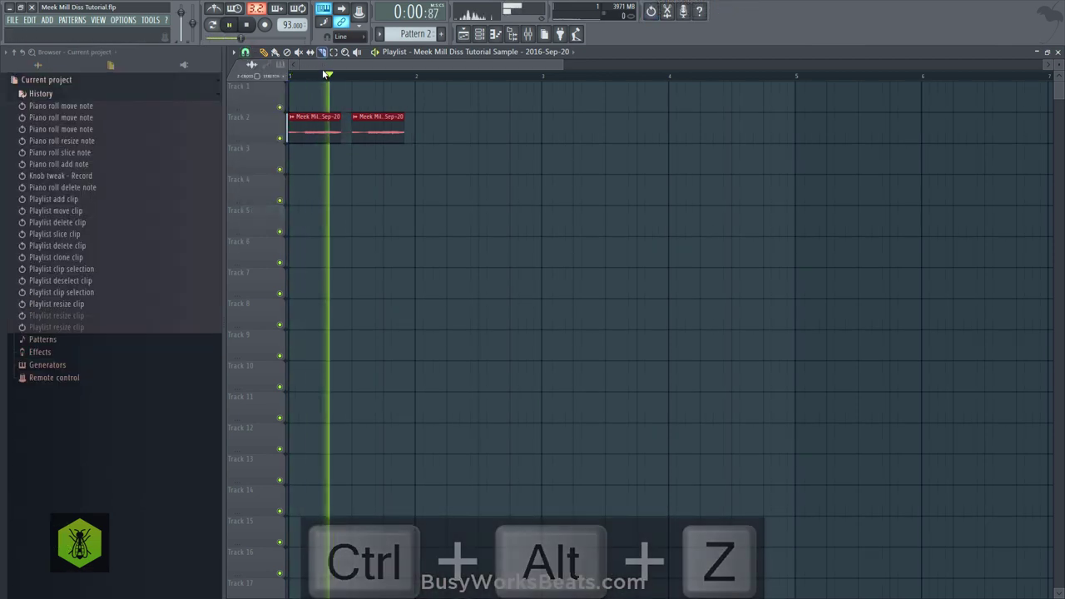
scroll(328, 79, down, 4)
drag(364, 137, 291, 131)
drag(300, 132, 381, 136)
right_click(388, 148)
right_click(373, 136)
Step: Undo the last clip resize and extend the clip at bar 2 to the start of bar 3
key(ctrl+z)
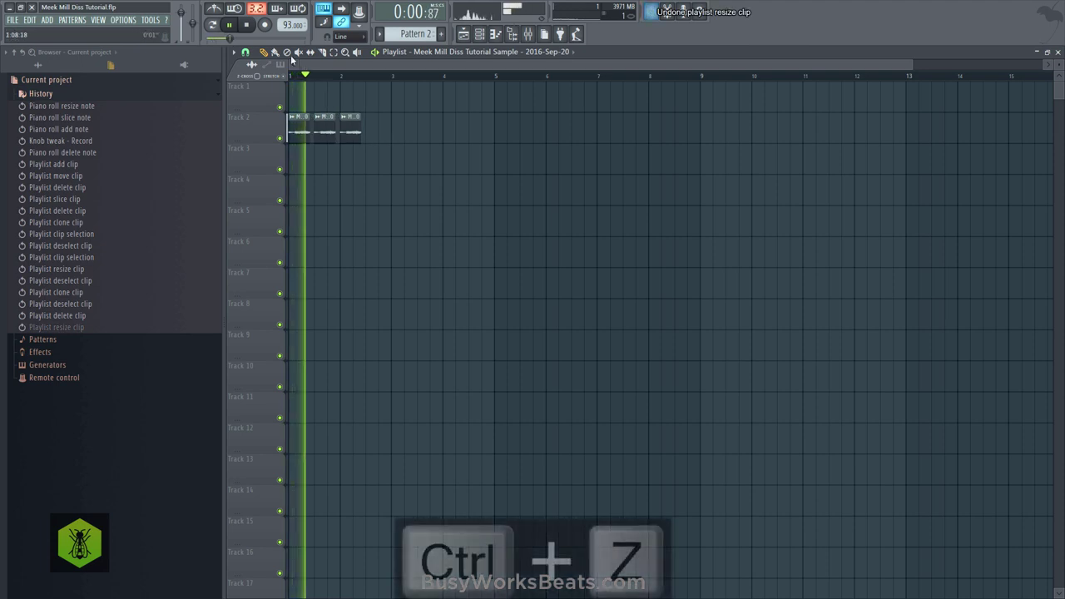
key(space)
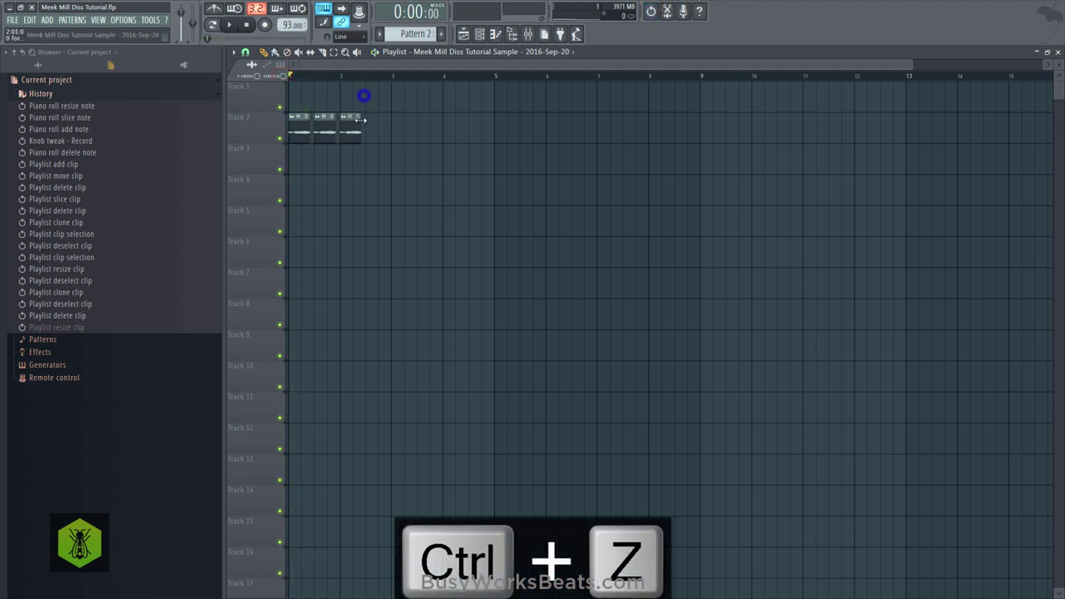
key(space)
mouse_move(383, 144)
mouse_down()
mouse_move(404, 148)
mouse_move(394, 140)
mouse_up()
Step: Slice the extended clip on Track 2, return to the Draw tool and save the project
click(322, 52)
key(ctrl+s)
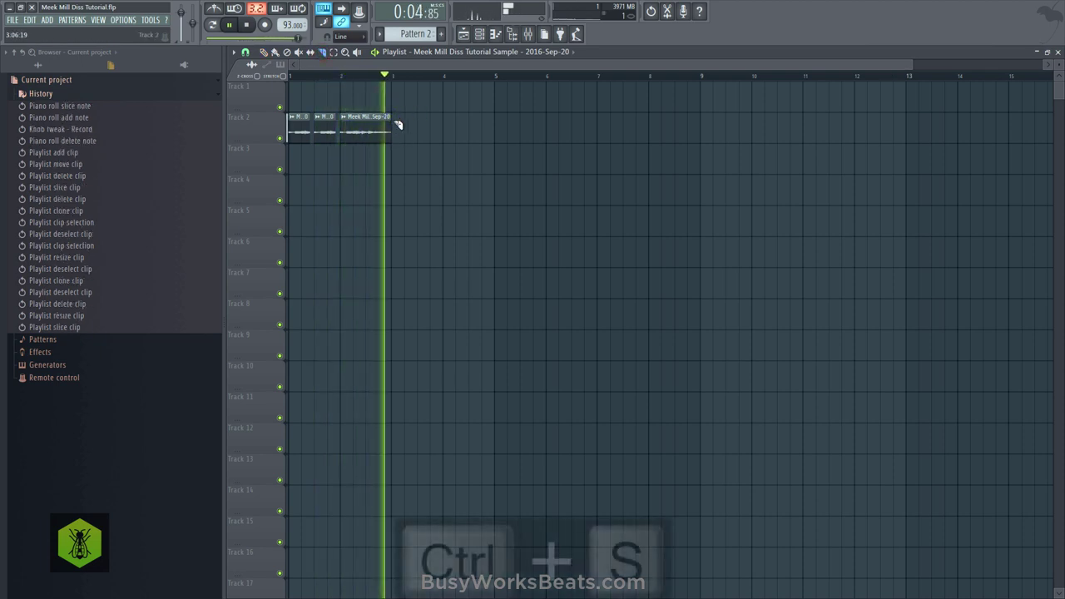
key(space)
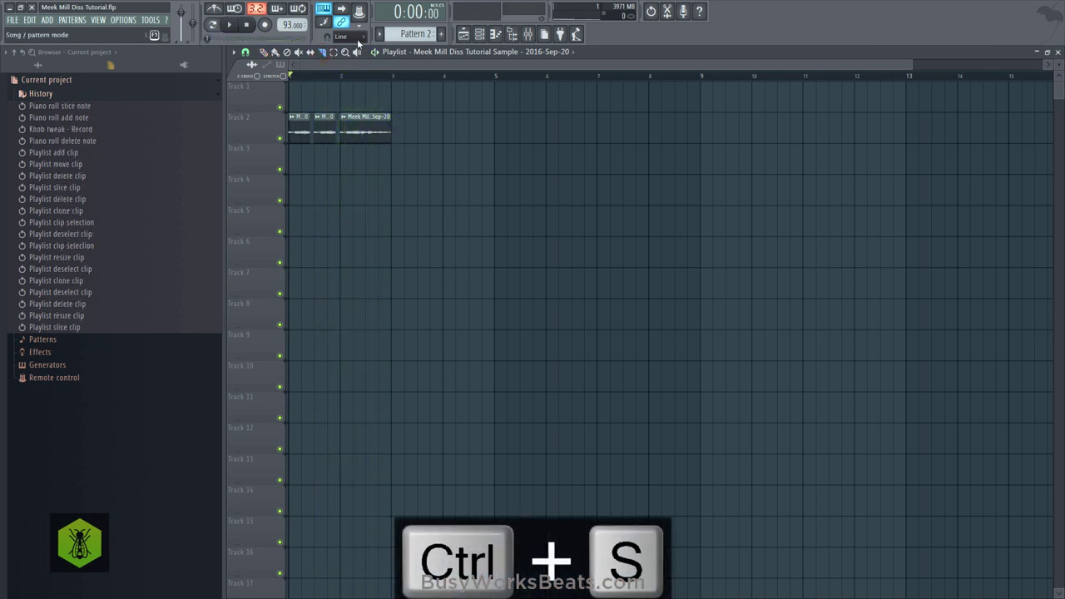
click(265, 53)
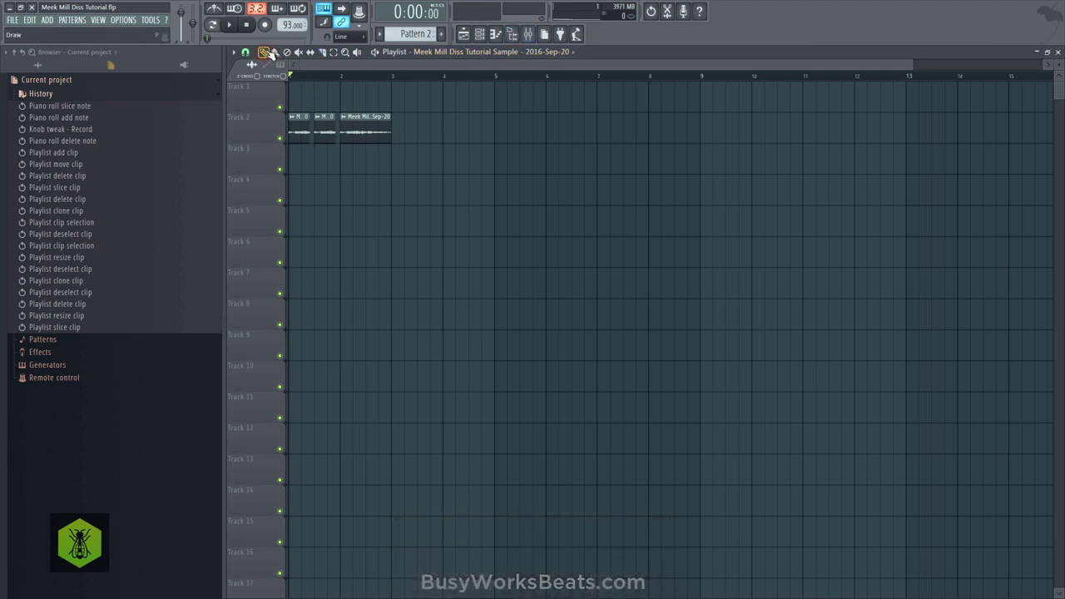
key(ctrl+s)
Step: Play the chopped arrangement, show all channels and route the Meek Mill sample channel to mixer track 5
key(space)
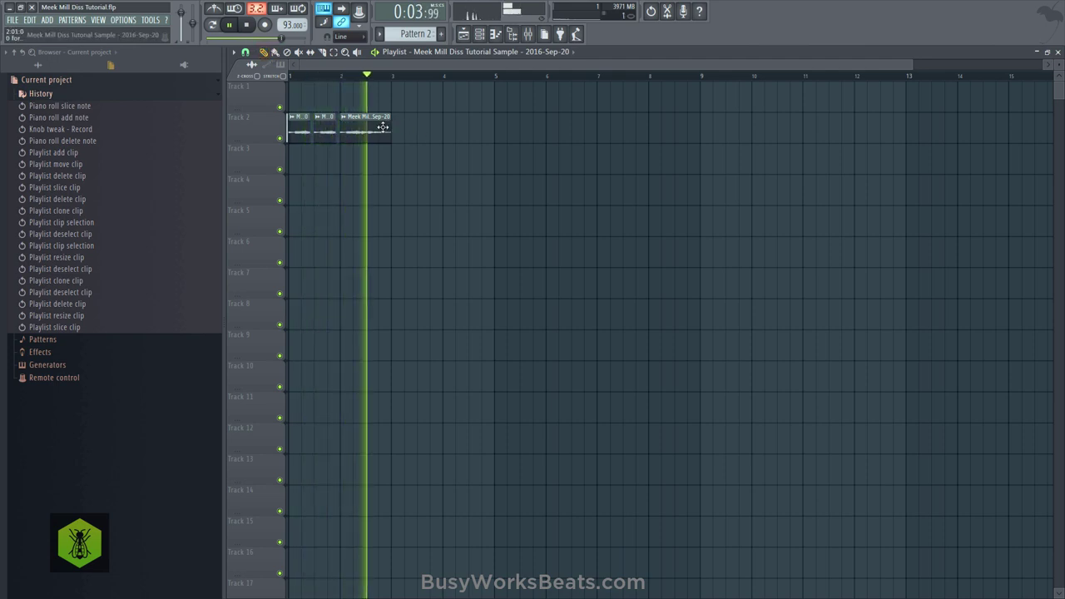
key(space)
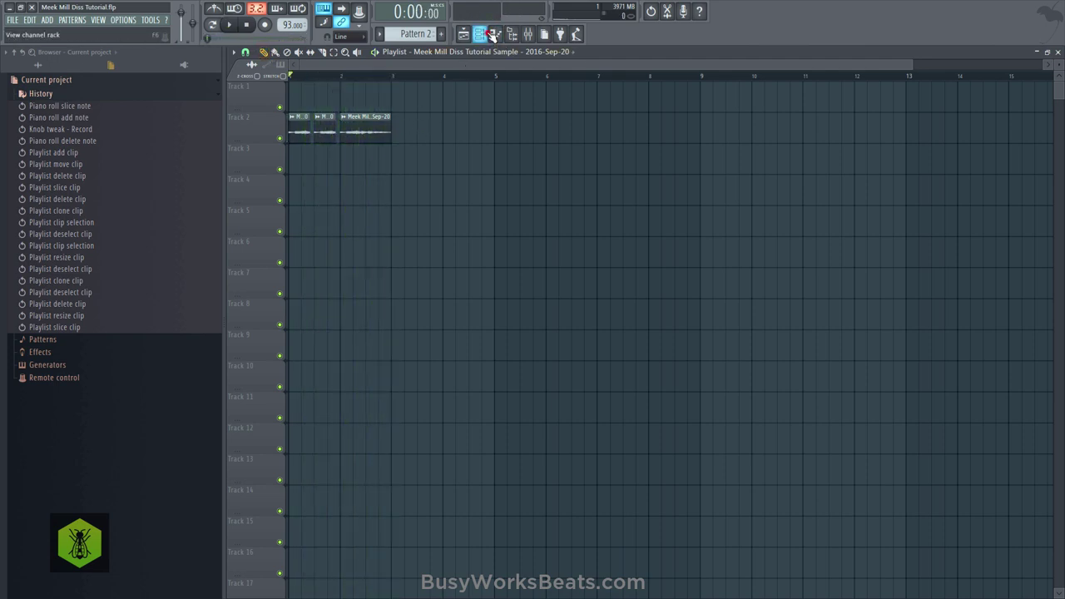
click(492, 34)
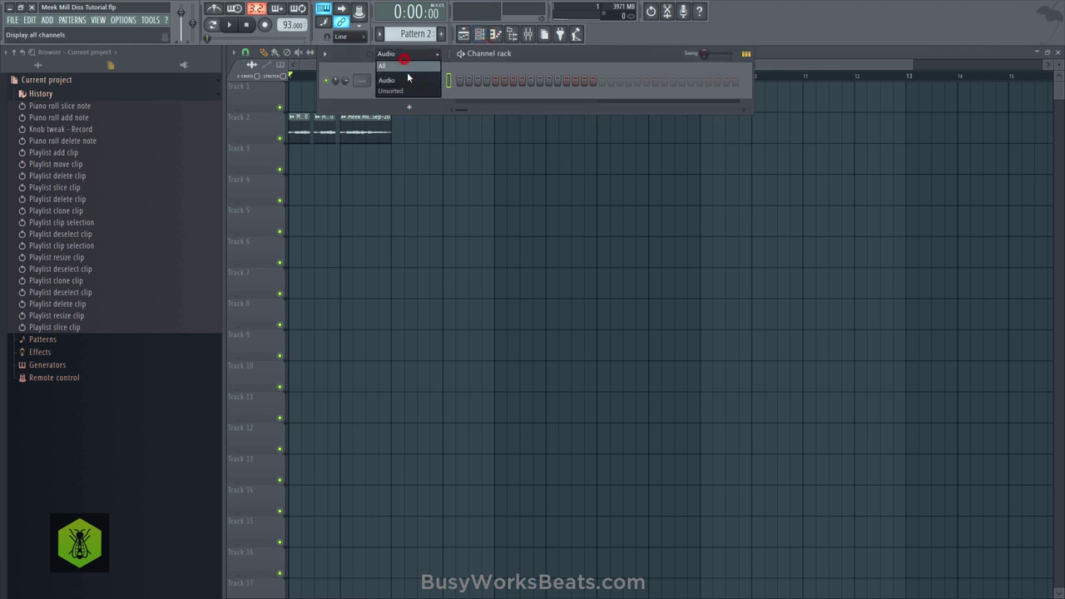
click(406, 67)
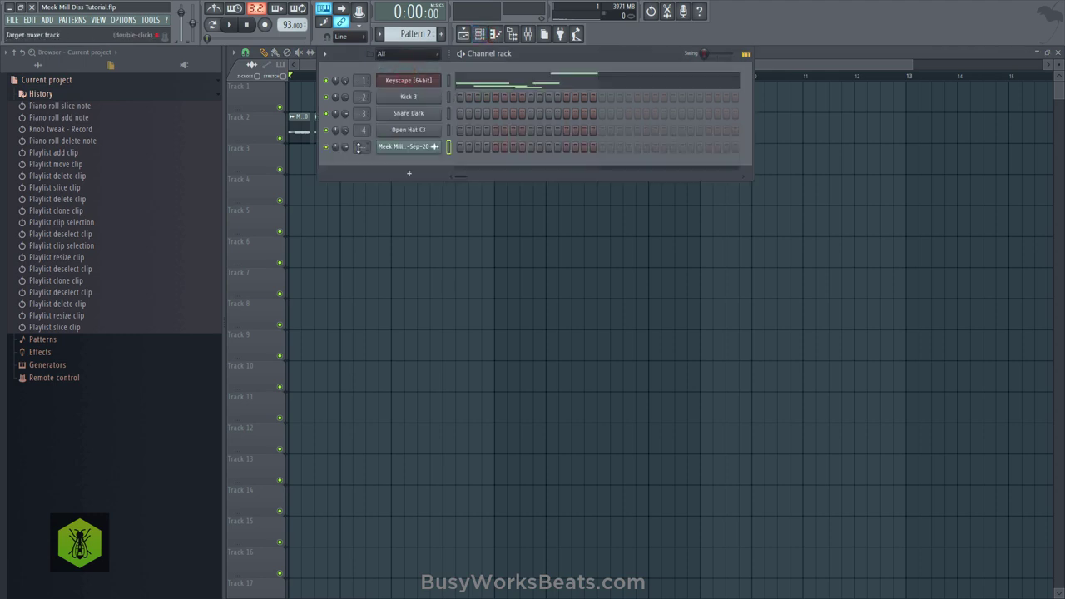
drag(359, 148, 355, 163)
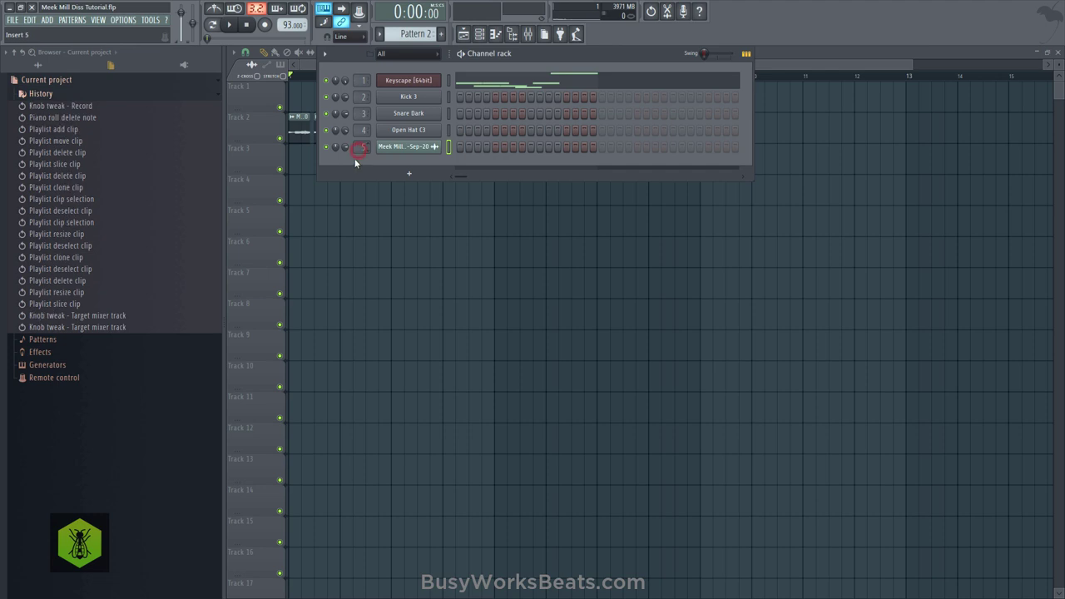
Step: Remove the mistakenly placed Pattern 2 clip, place Pattern 1 at the start of Track 1 and play the song with the sample
right_click(375, 223)
key(space)
key(space)
click(423, 34)
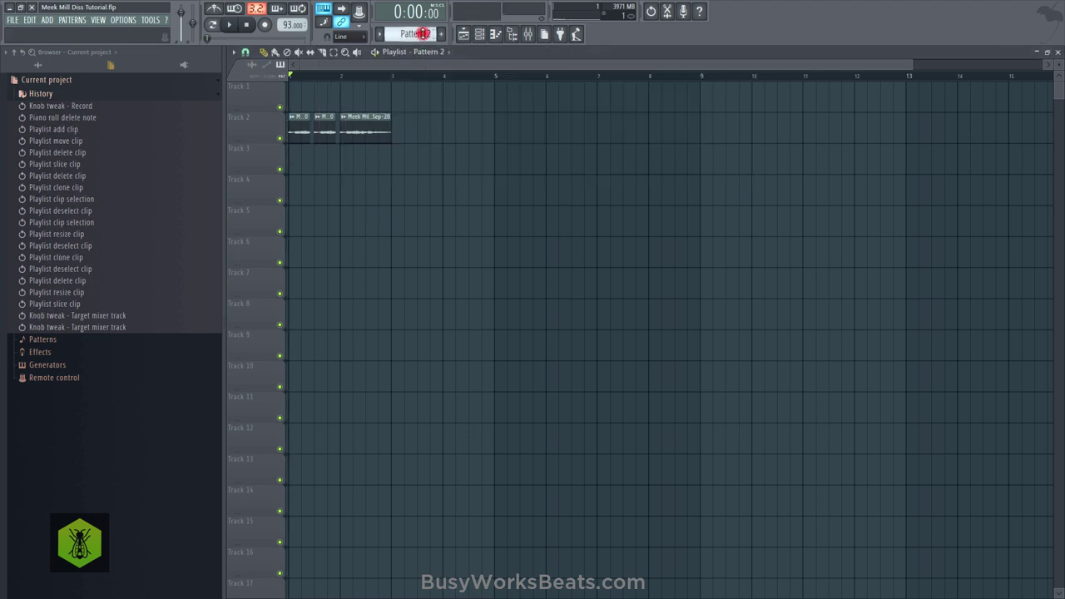
click(331, 90)
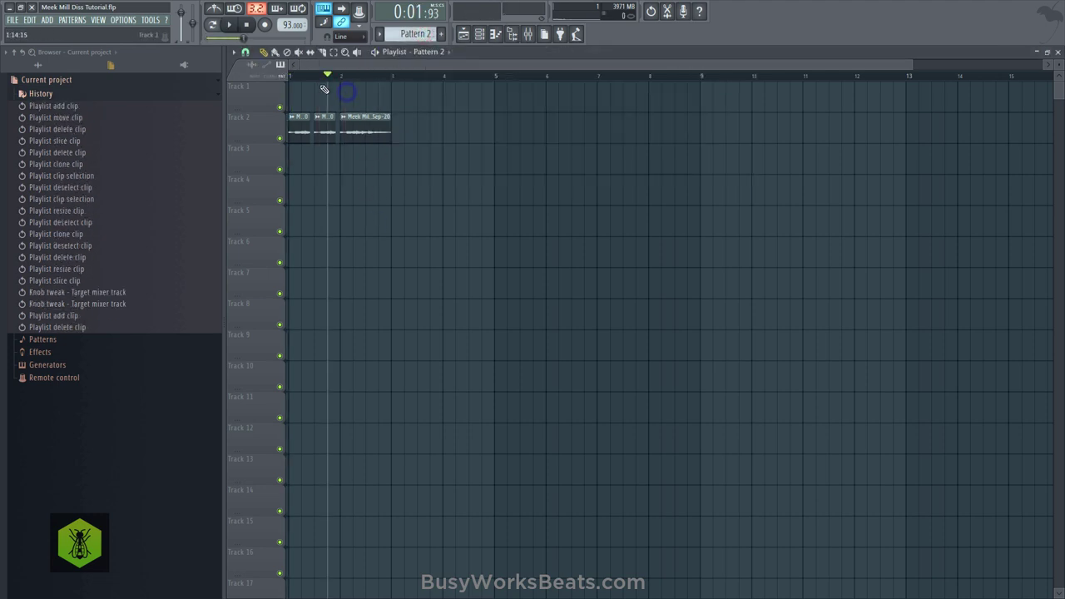
click(332, 90)
drag(332, 90, 295, 90)
key(space)
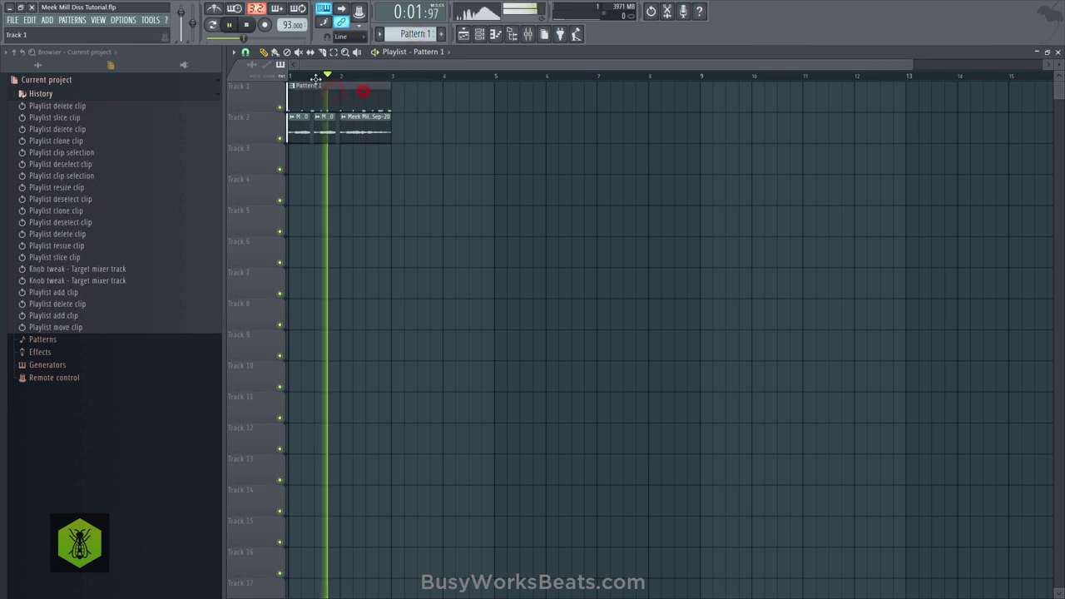
click(247, 25)
key(space)
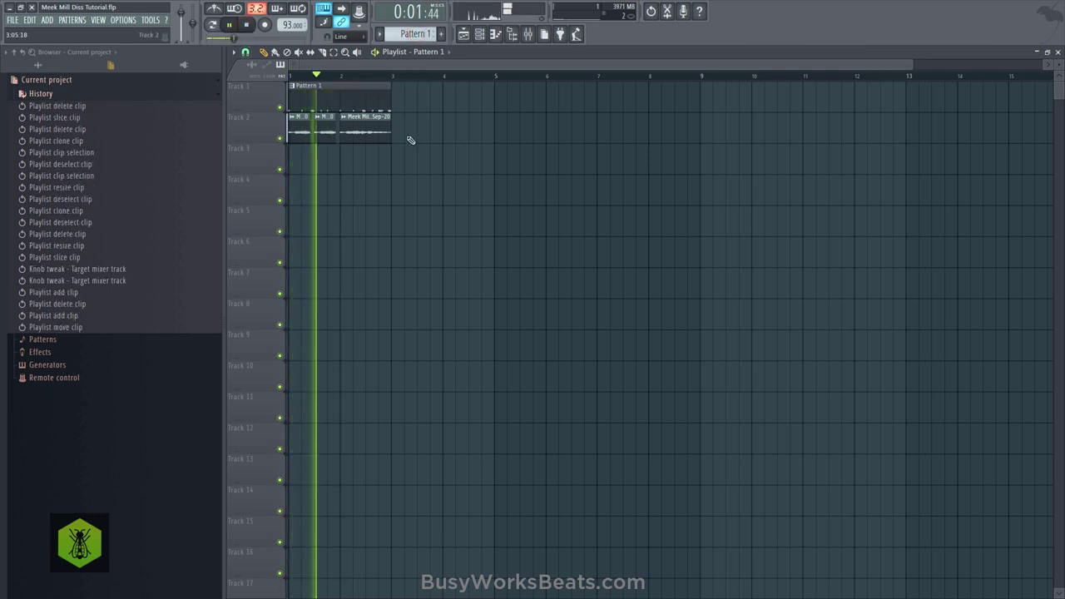
Step: Duplicate the Track 1 and Track 2 clips from bars 1–2 to bar 3, clear the selection and play the arrangement
mouse_move(408, 137)
mouse_down()
mouse_move(305, 94)
mouse_move(433, 95)
mouse_move(416, 102)
mouse_up()
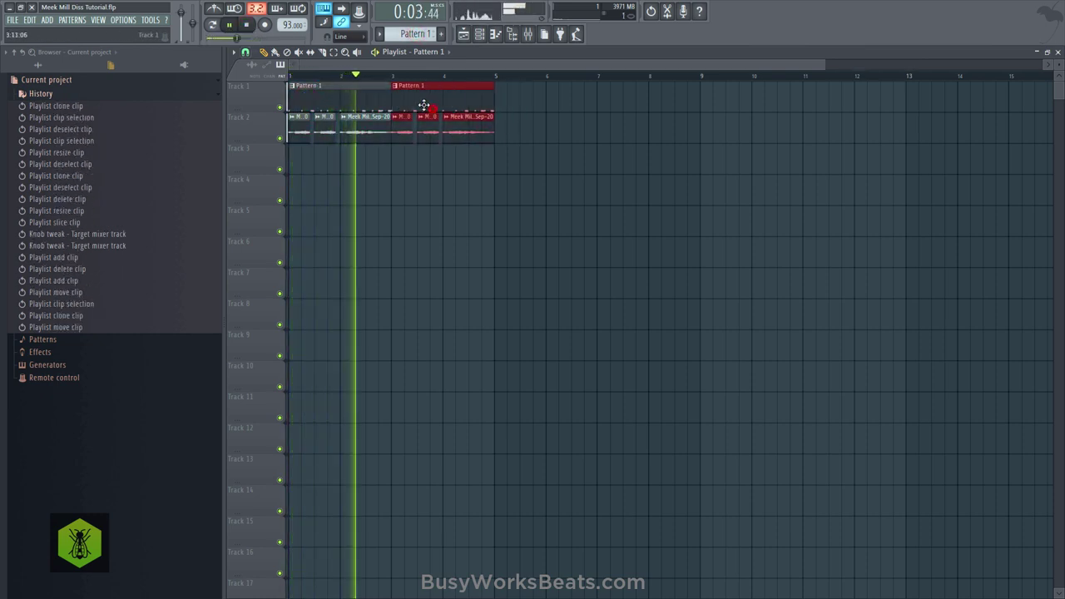
ctrl+click(380, 169)
key(space)
key(space)
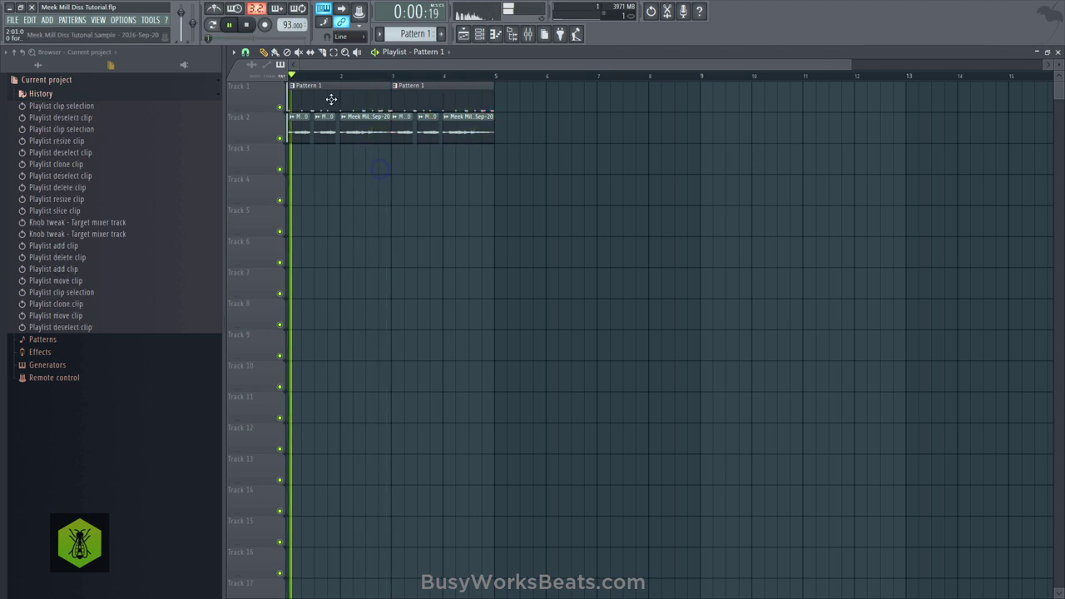
click(38, 65)
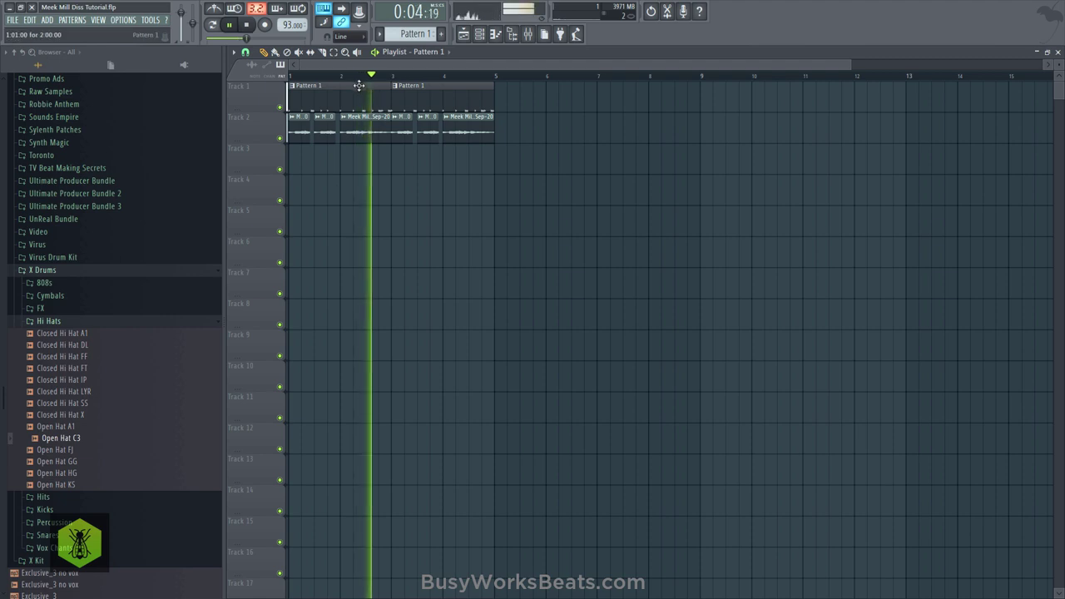
key(space)
Step: Set a finer playlist snap and slice the Track 2 clip in bar 2 at two points, creating a short middle piece
scroll(353, 80, up, 4)
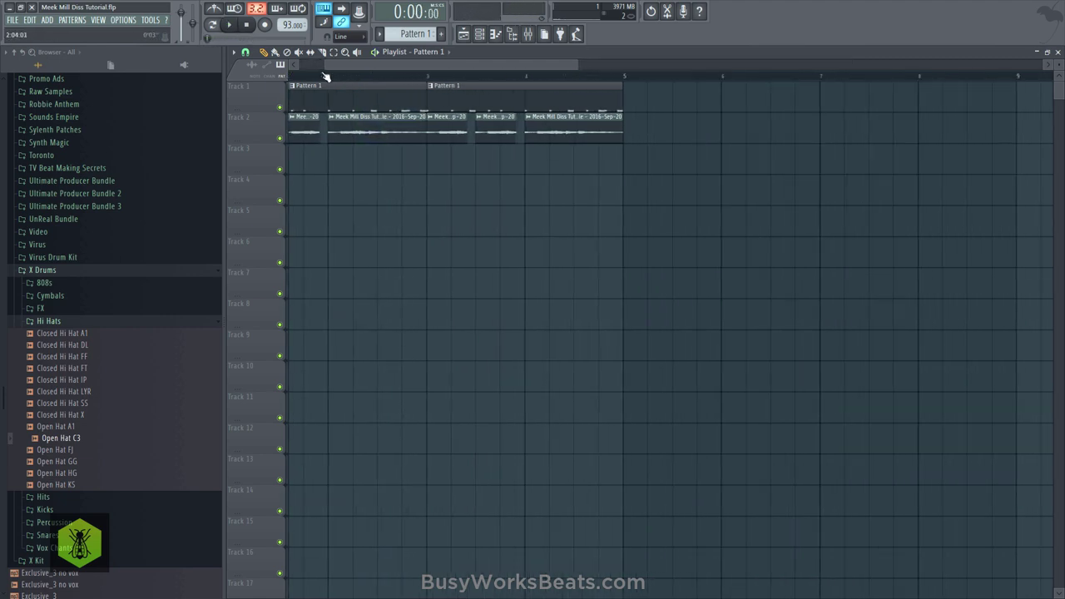
click(245, 52)
click(266, 110)
scroll(358, 74, down, 3)
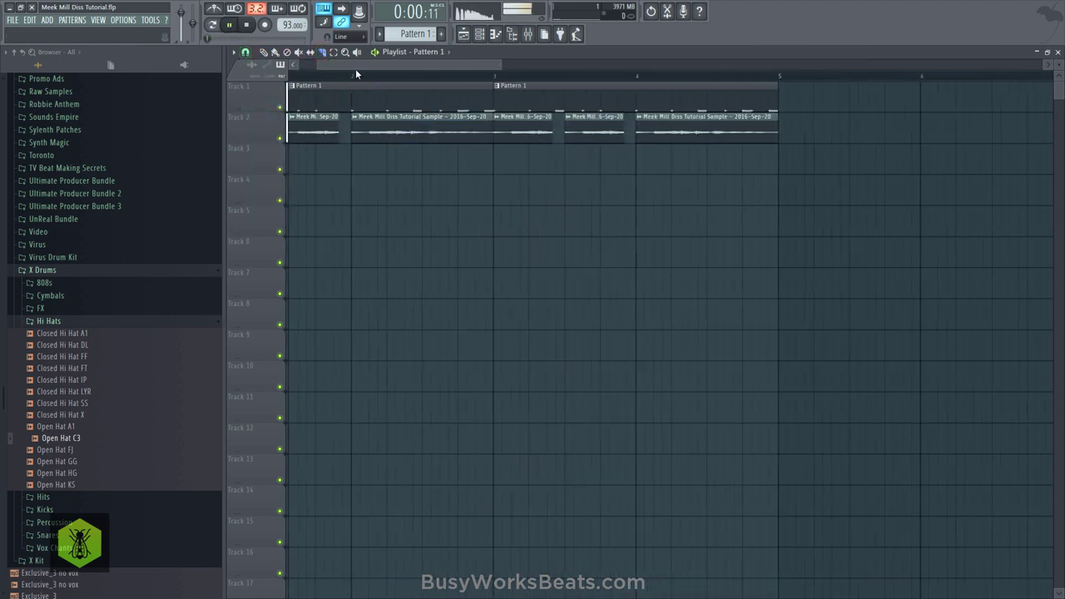
click(407, 75)
key(space)
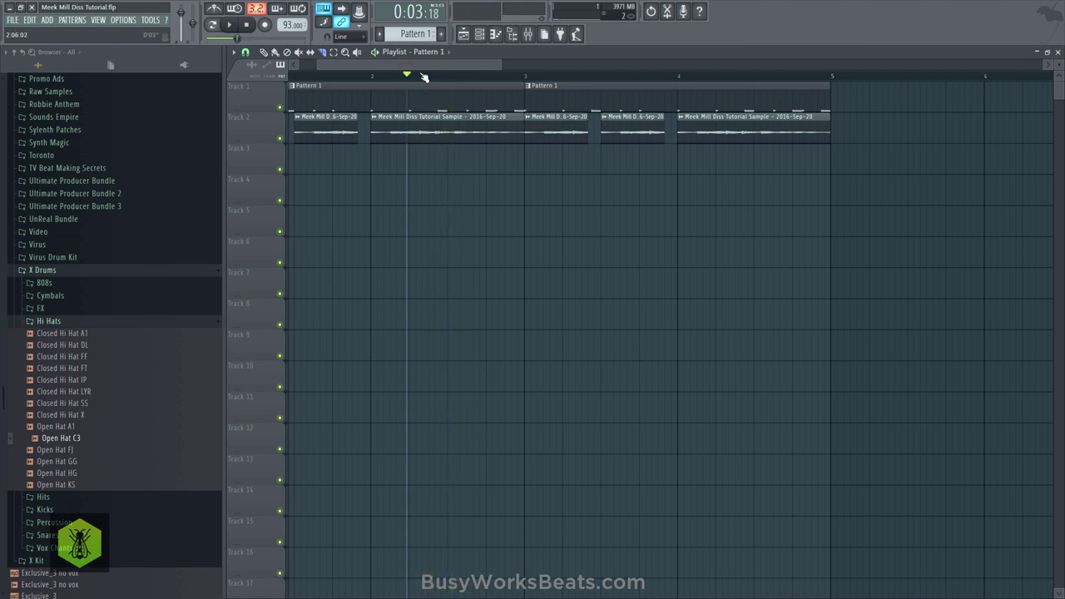
scroll(409, 75, up, 4)
drag(458, 112, 460, 144)
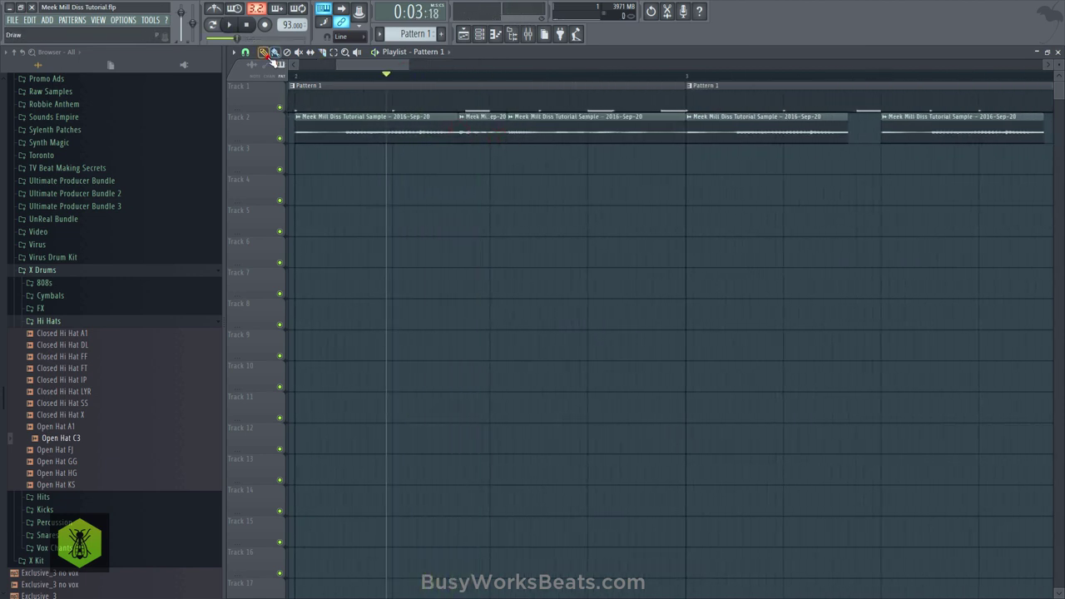
Step: Nudge the last two slices in bar 2 slightly later while checking playback, and trim the final slice's end to bar 3
key(space)
drag(476, 138, 549, 141)
key(space)
key(space)
key(space)
key(space)
key(space)
key(space)
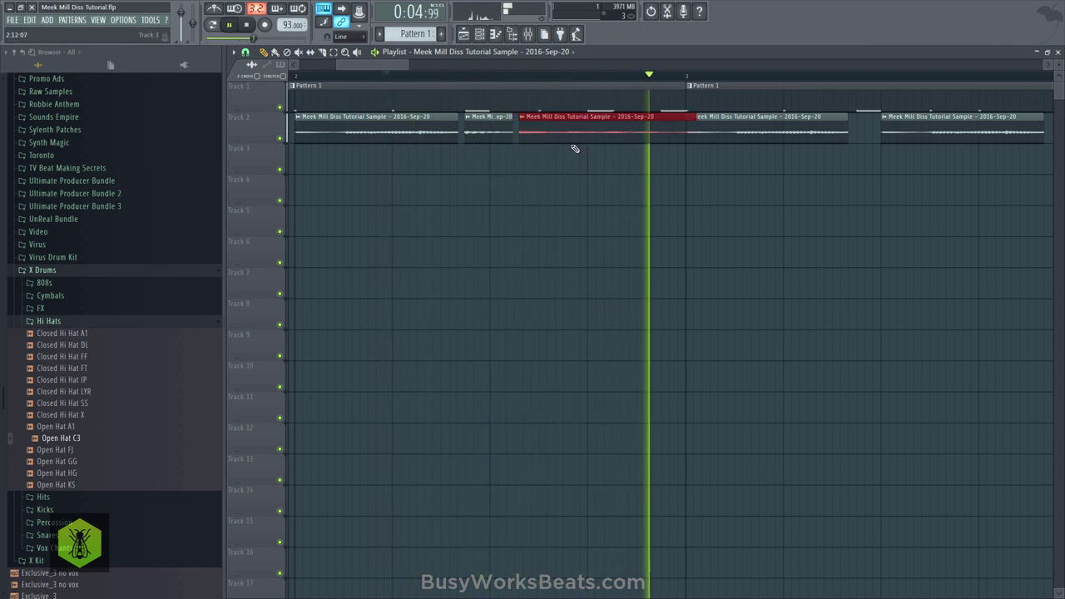
key(space)
key(space)
drag(696, 127, 681, 124)
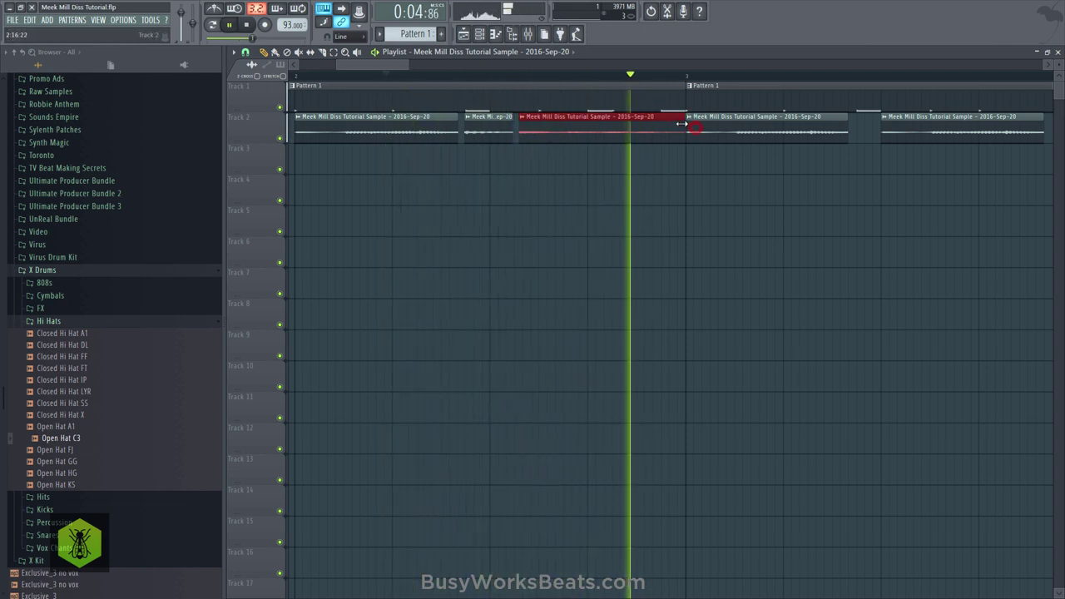
key(space)
Step: Set a coarser snap, replace the Track 2 clips in bars 3–4 with a duplicate of bars 1–2 and save the project
scroll(507, 80, down, 5)
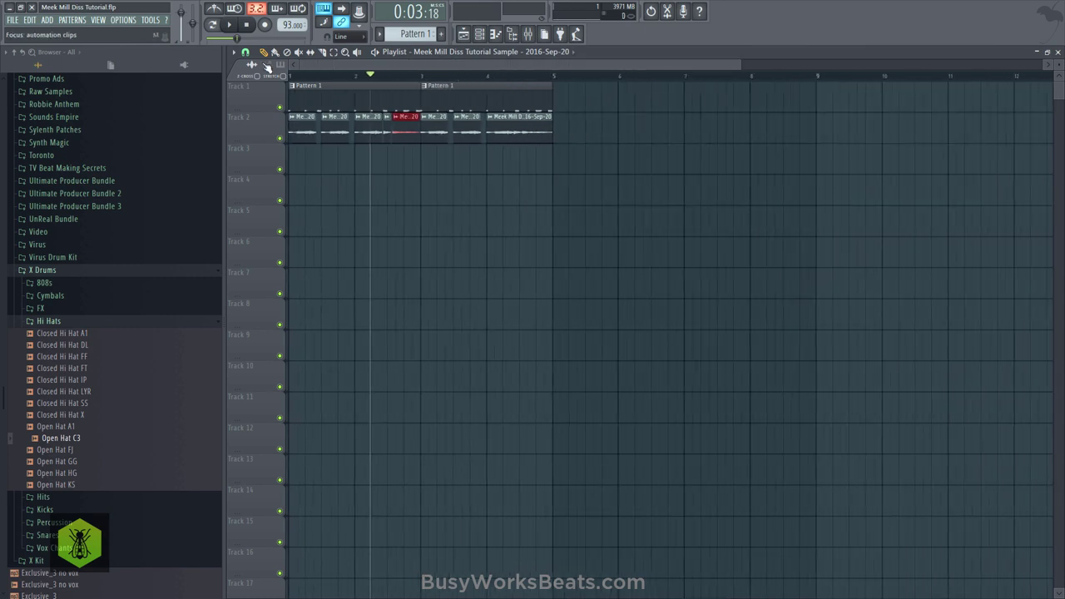
click(245, 51)
click(256, 221)
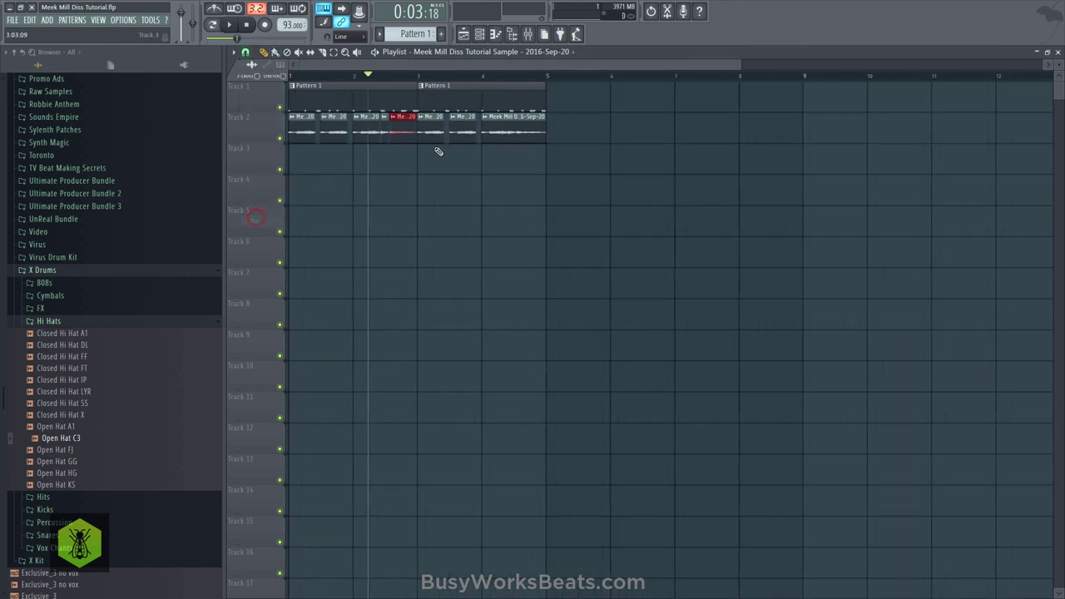
drag(453, 114, 307, 136)
key(ctrl+b)
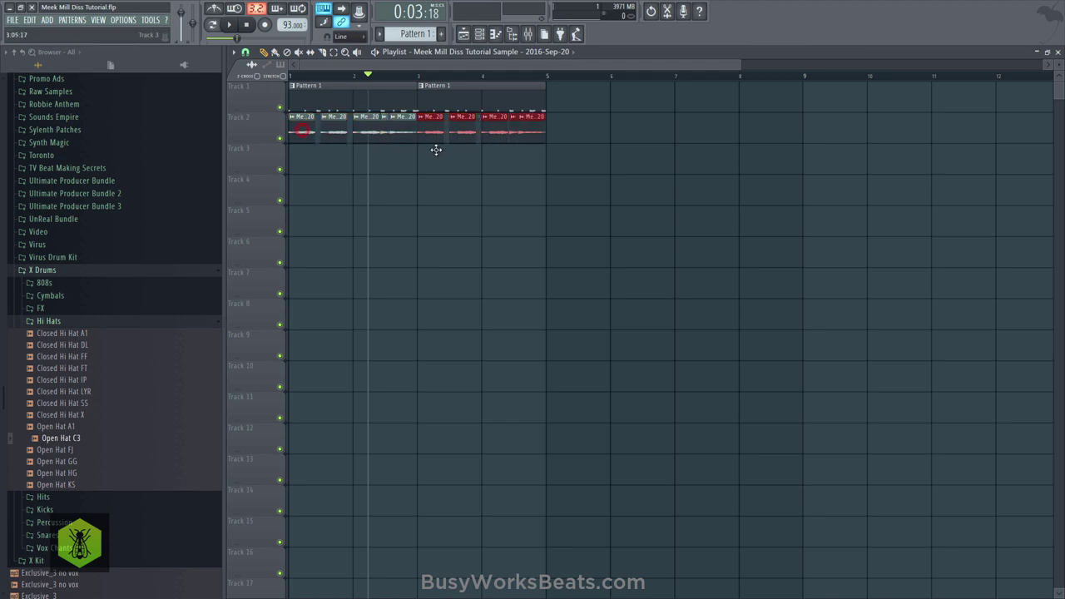
key(ctrl+s)
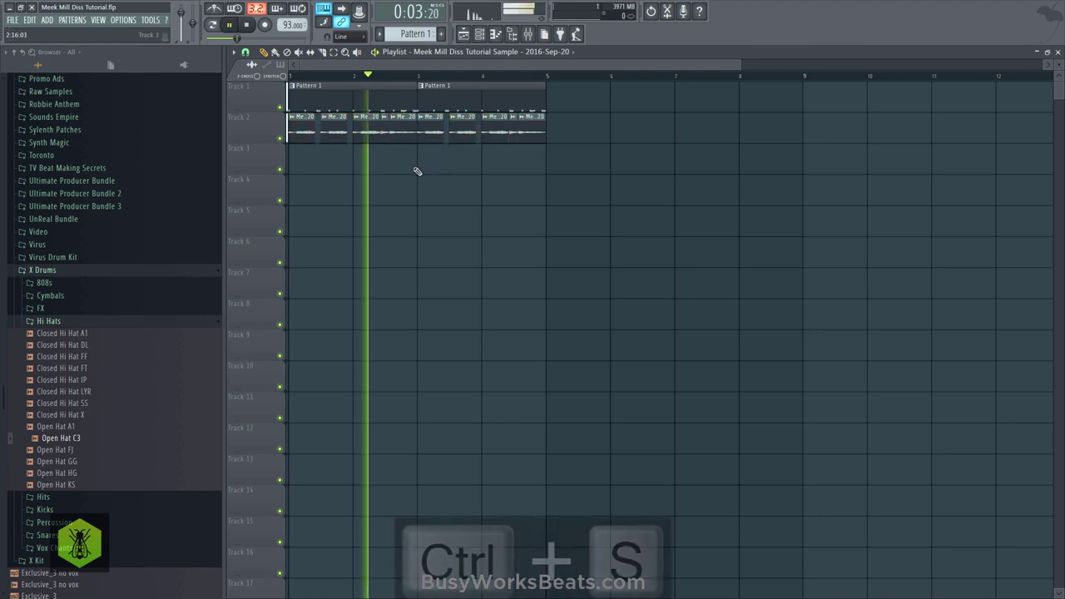
Step: Set the sample channel's declicking mode to Crossfade (bleeding) and close the channel windows
click(479, 33)
click(429, 146)
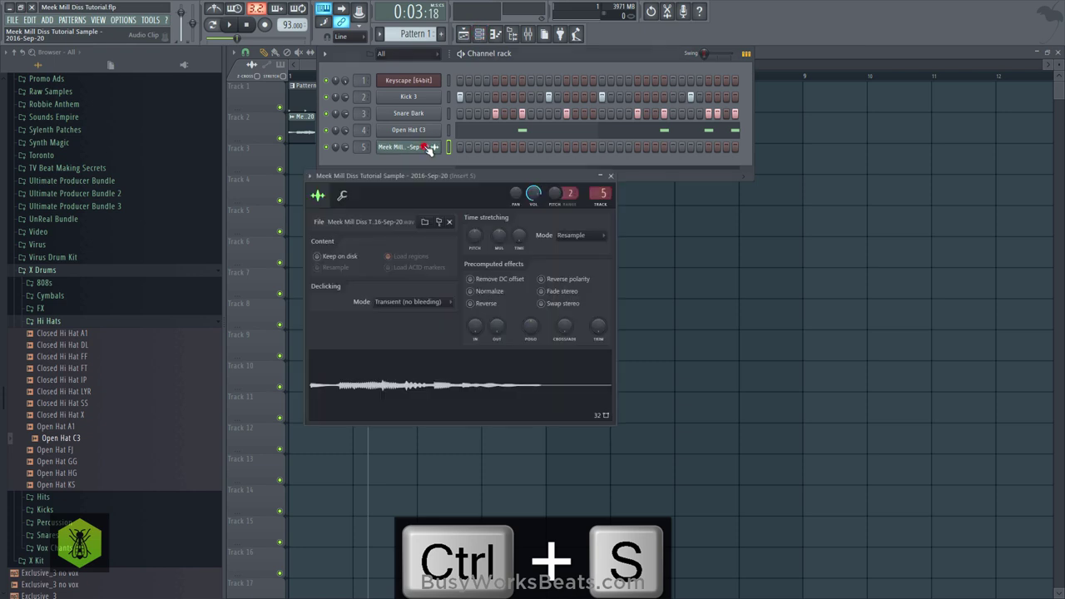
click(384, 305)
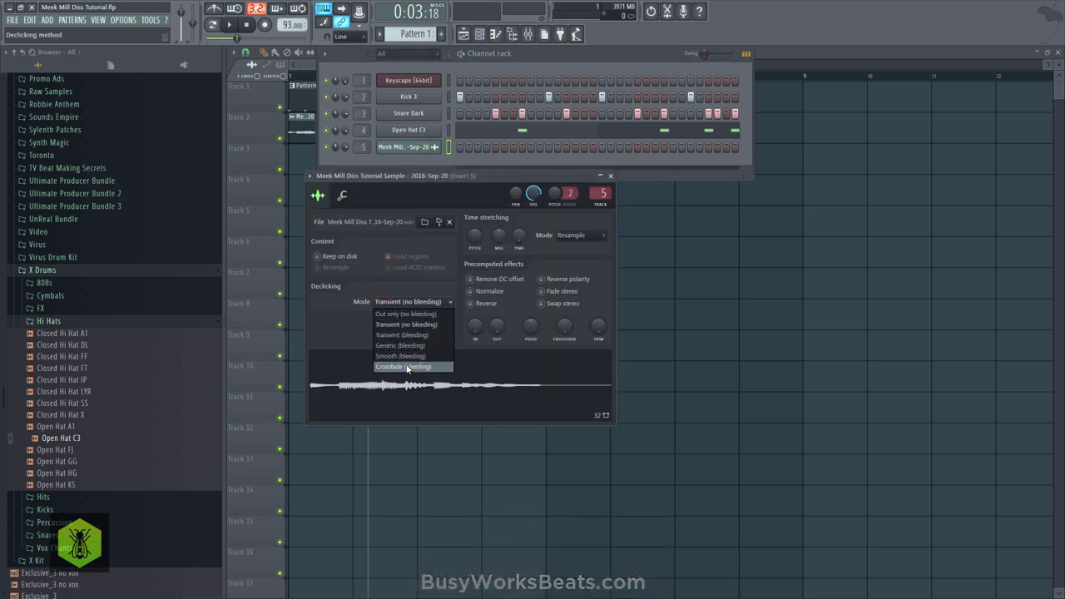
click(405, 367)
click(676, 261)
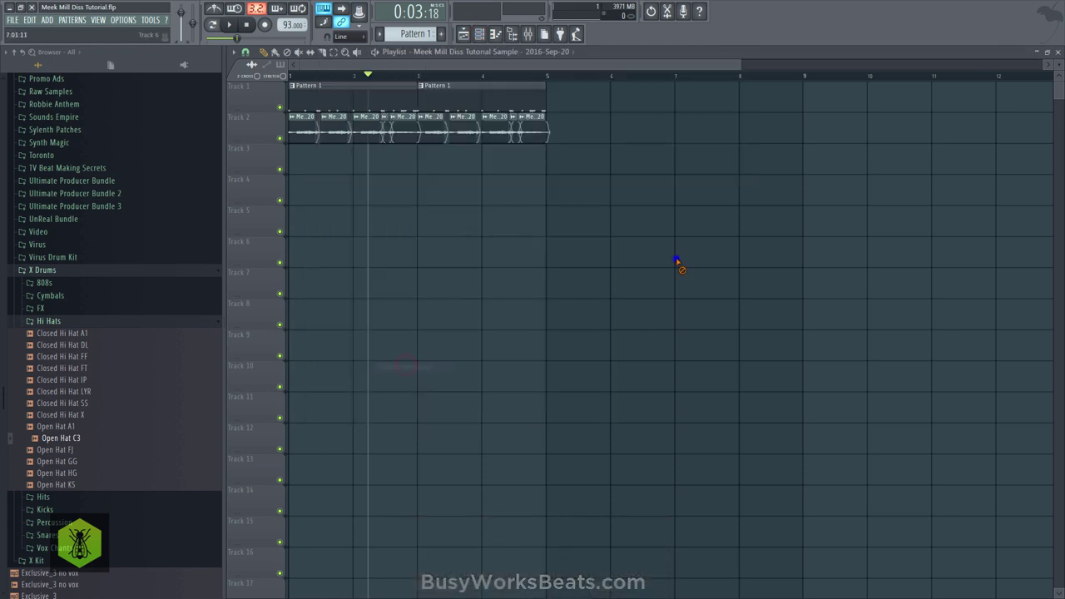
Step: Examine the crossfades between the Track 2 clips and play the arrangement to hear them
scroll(378, 80, up, 5)
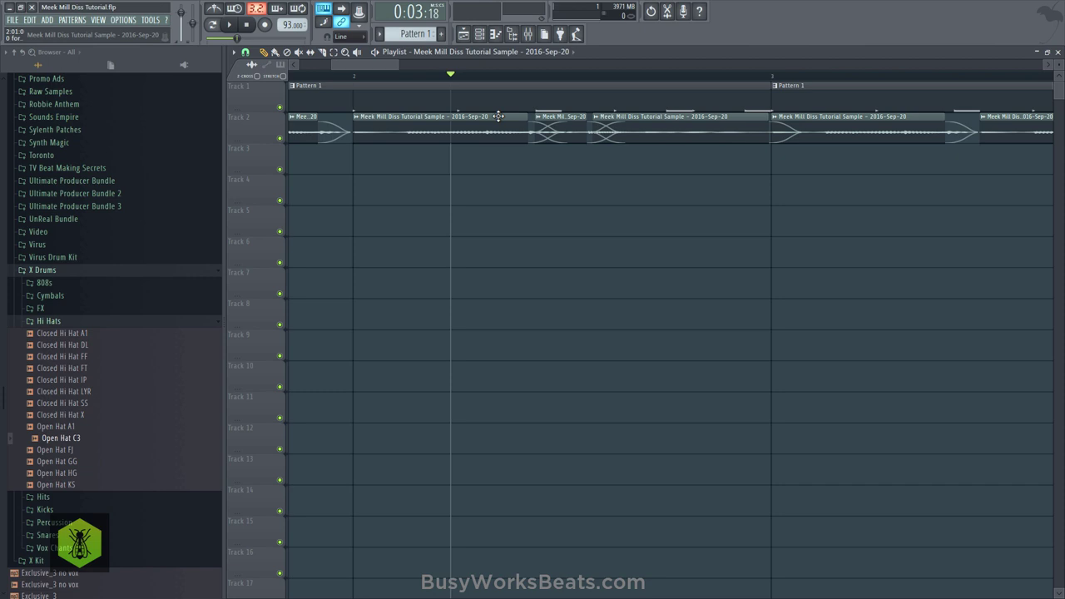
key(space)
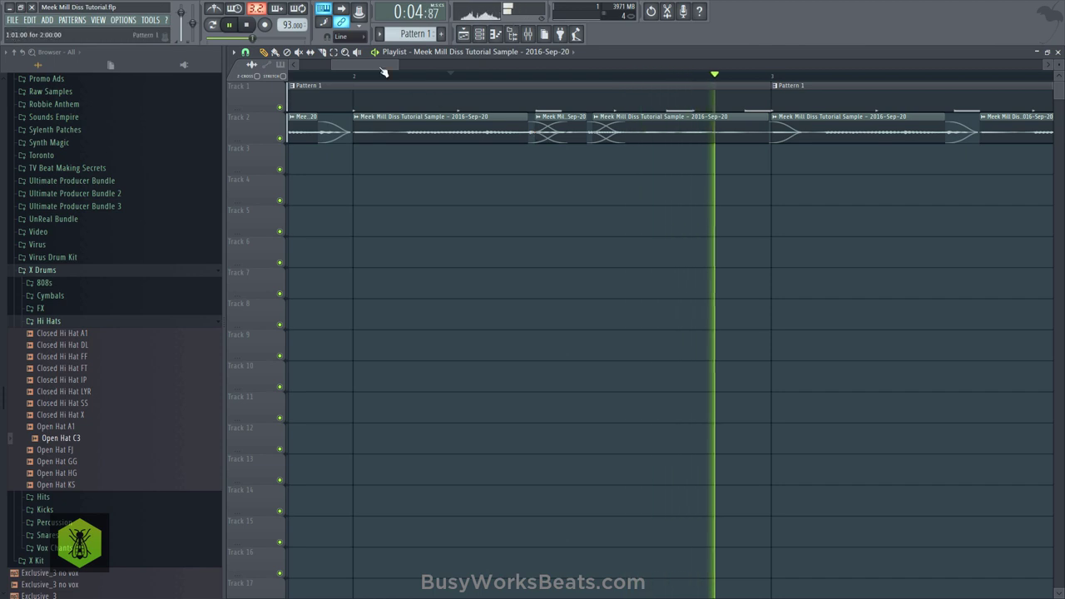
click(246, 26)
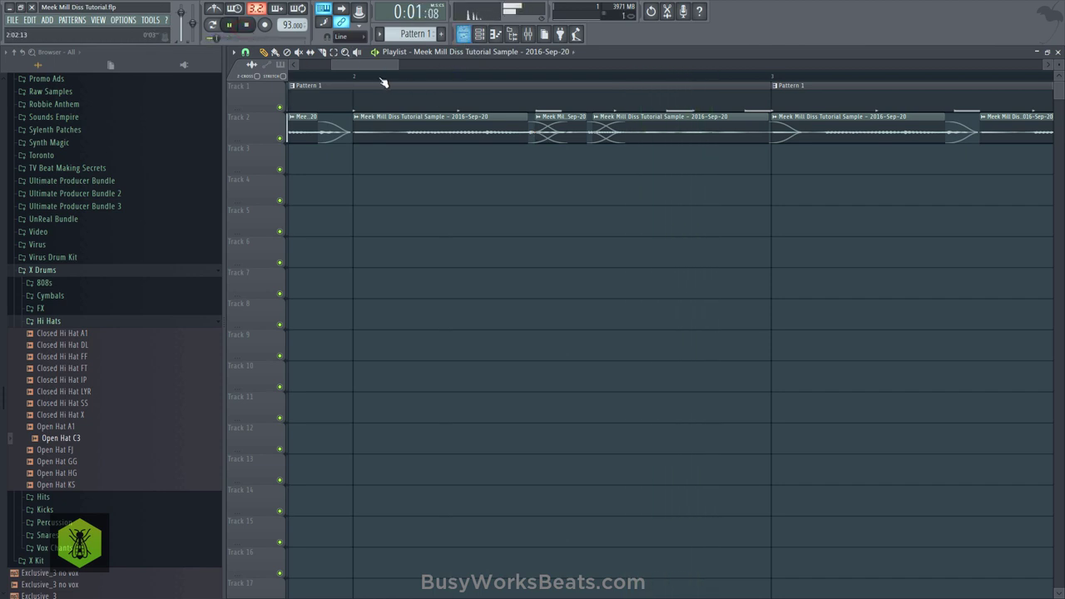
scroll(358, 83, down, 3)
key(space)
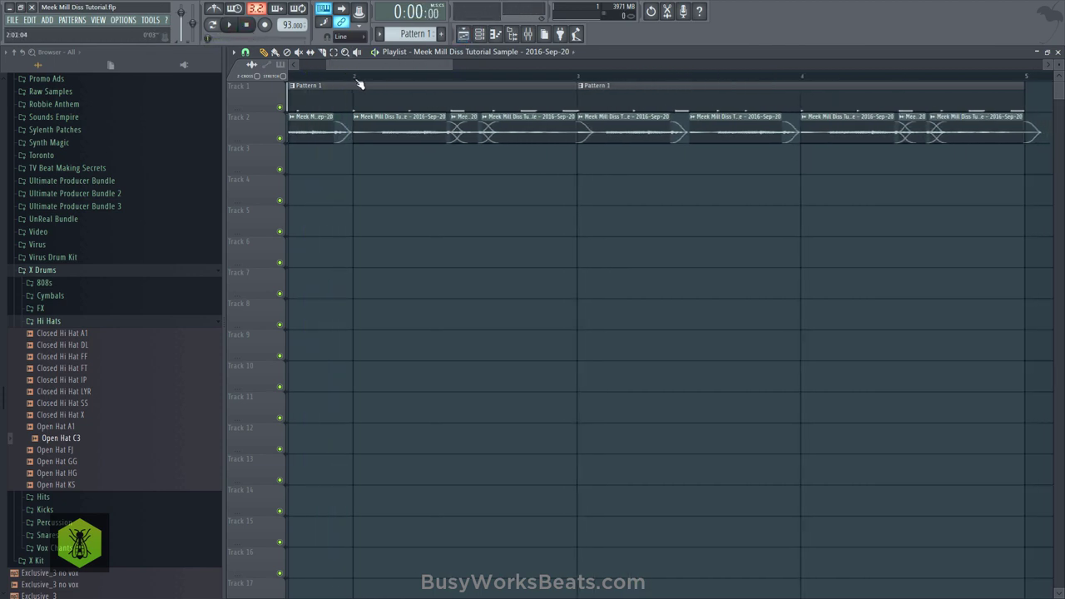
Step: Select the first two sample clips on Track 2 and set a finer playlist snap
drag(346, 64, 284, 71)
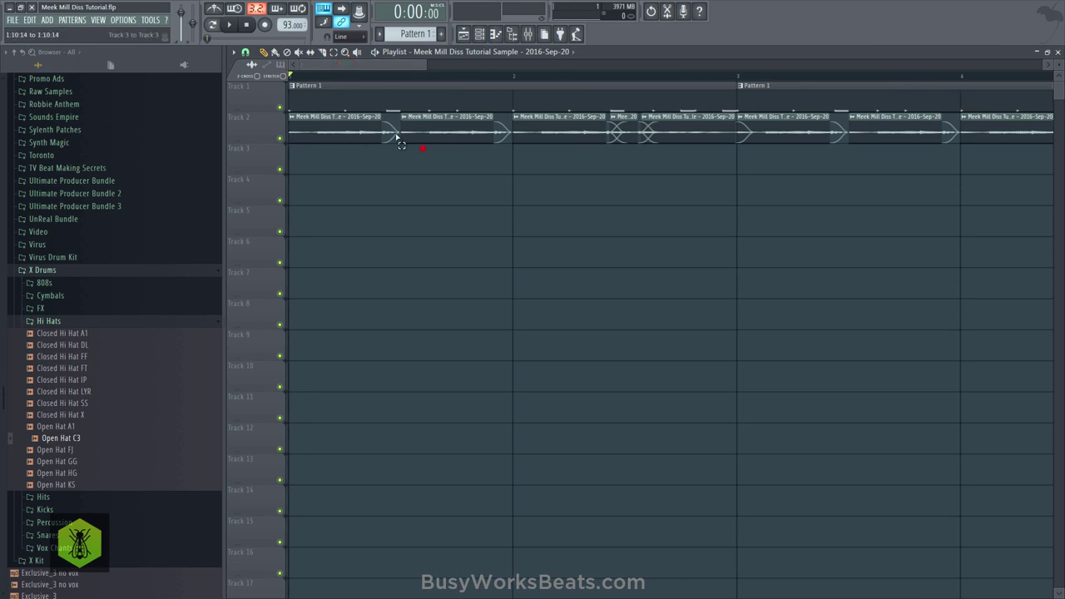
drag(397, 137, 325, 110)
click(246, 53)
click(260, 106)
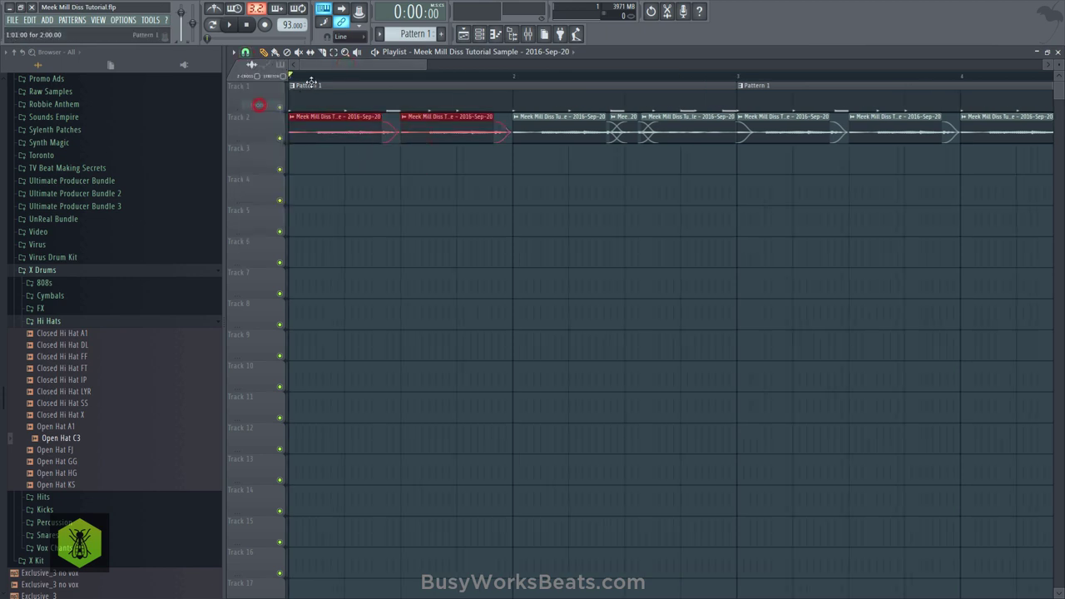
Step: Select the bars 1–2 clips on Track 2, then deselect them and shorten the first clip from its end
scroll(310, 82, down, 1)
scroll(317, 84, down, 2)
scroll(320, 84, down, 1)
scroll(463, 192, up, 1)
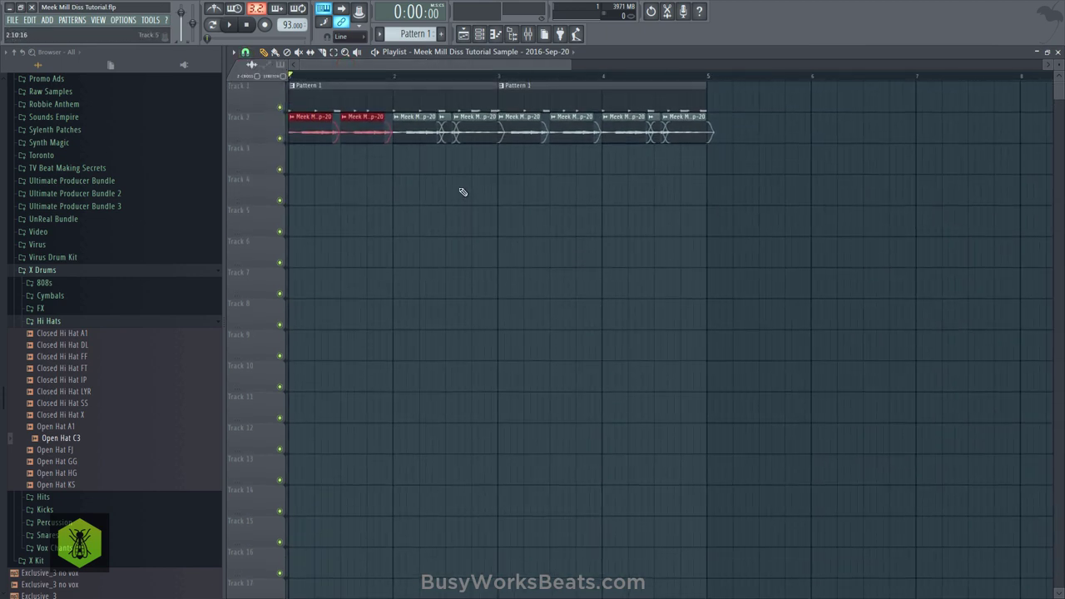
drag(479, 111, 339, 146)
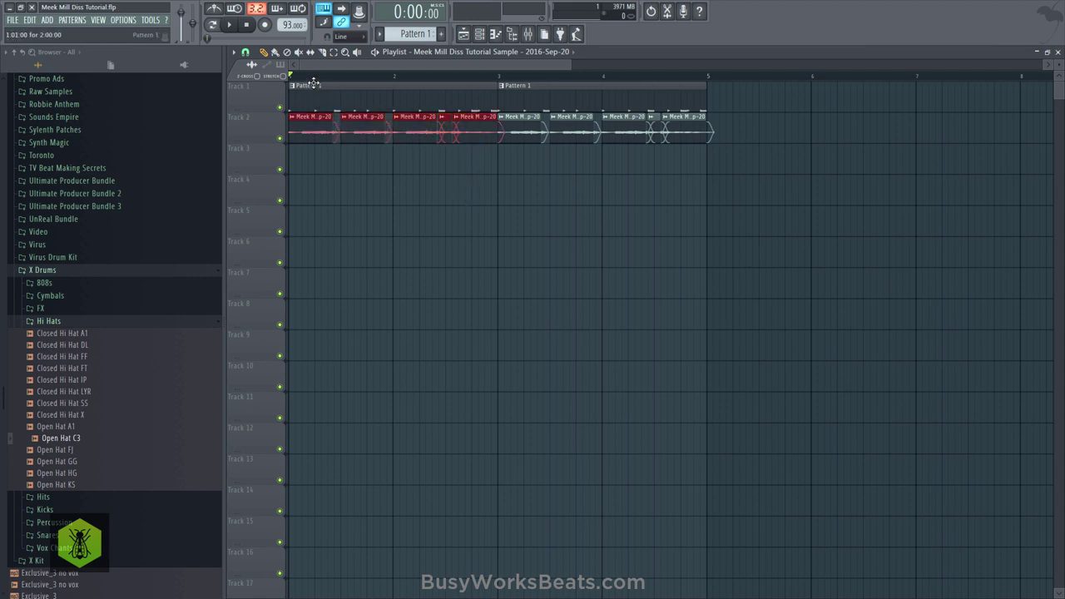
scroll(316, 85, up, 5)
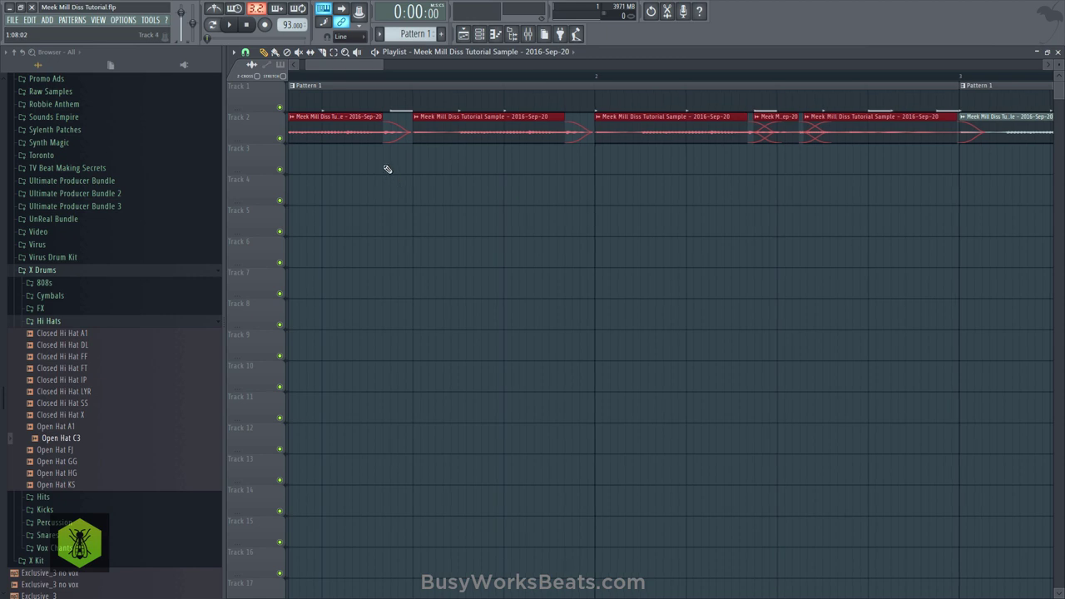
drag(377, 153, 384, 131)
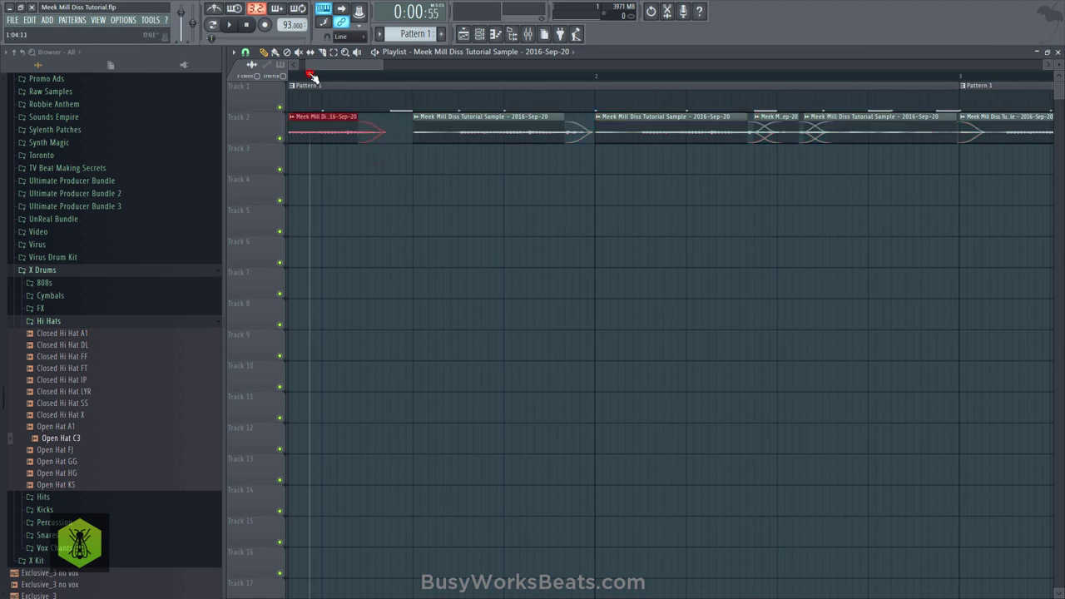
Step: Save the project and play the arrangement to hear the shortened sample clips in bar 1 of Track 2
scroll(312, 76, down, 3)
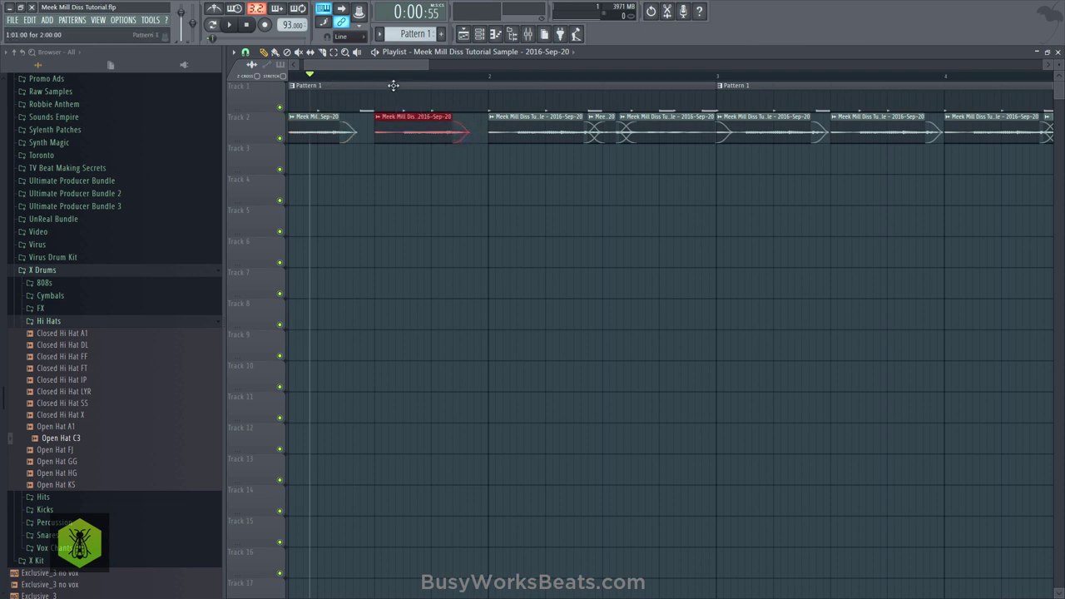
key(ctrl+s)
key(space)
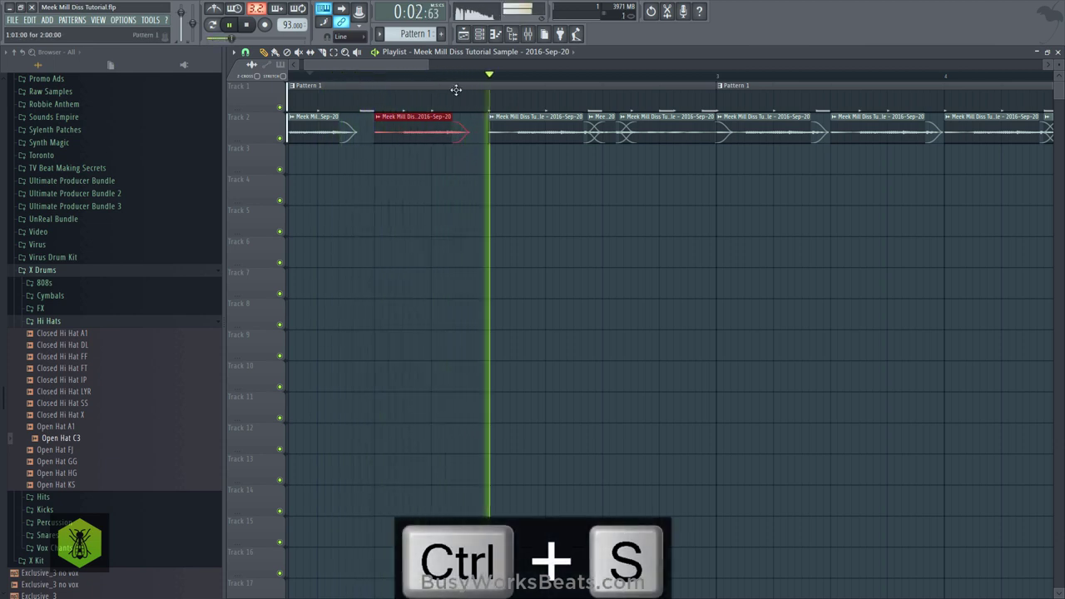
click(565, 142)
key(space)
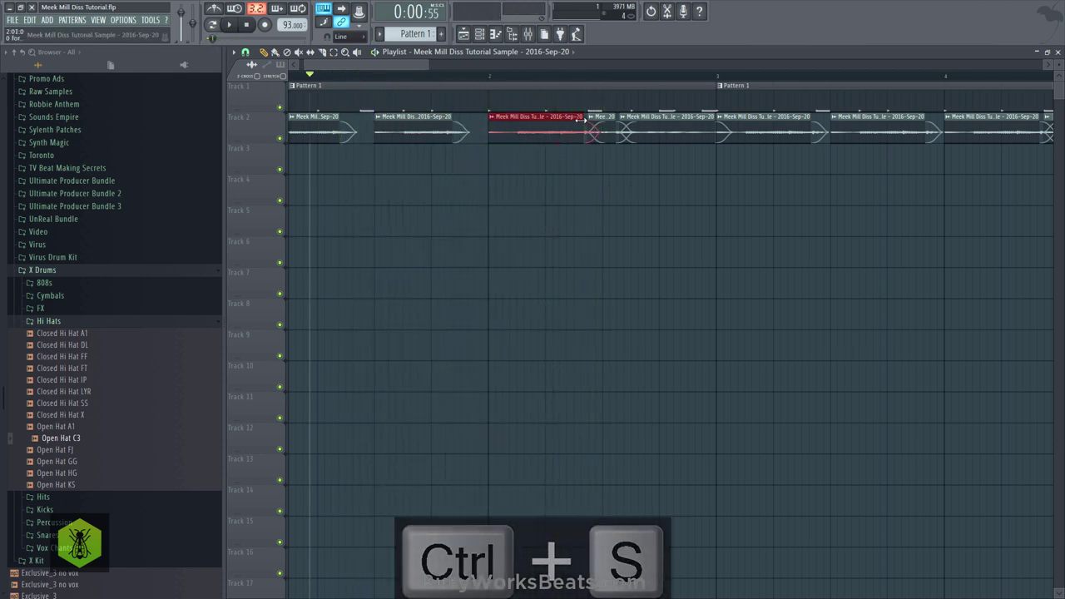
Step: Shorten the first clip of bar 2 on Track 2, adjust the small clip after it, and play back the edit
drag(595, 134, 601, 143)
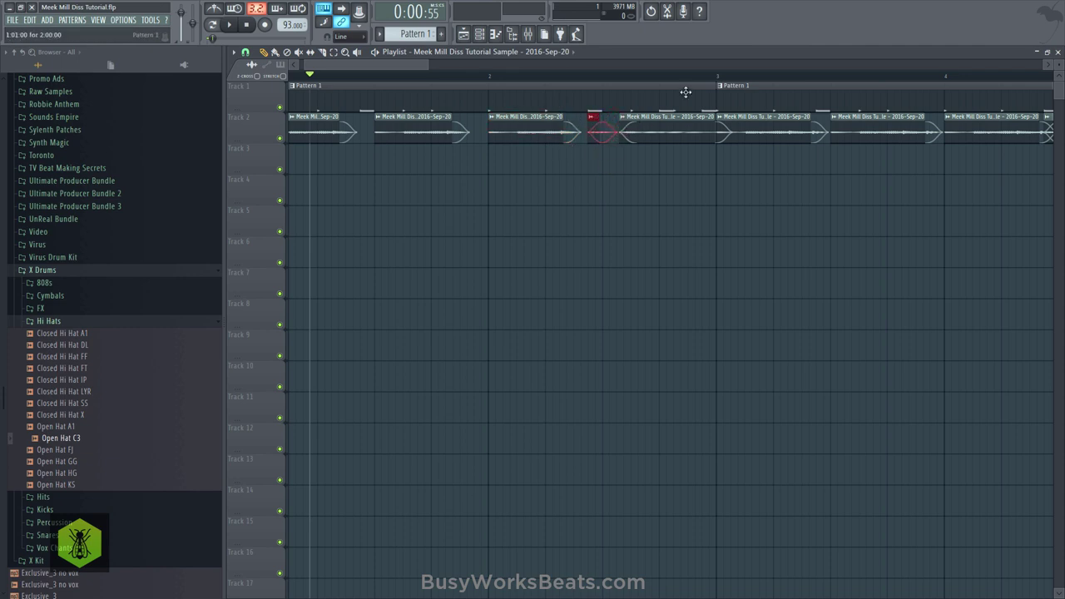
click(457, 77)
key(space)
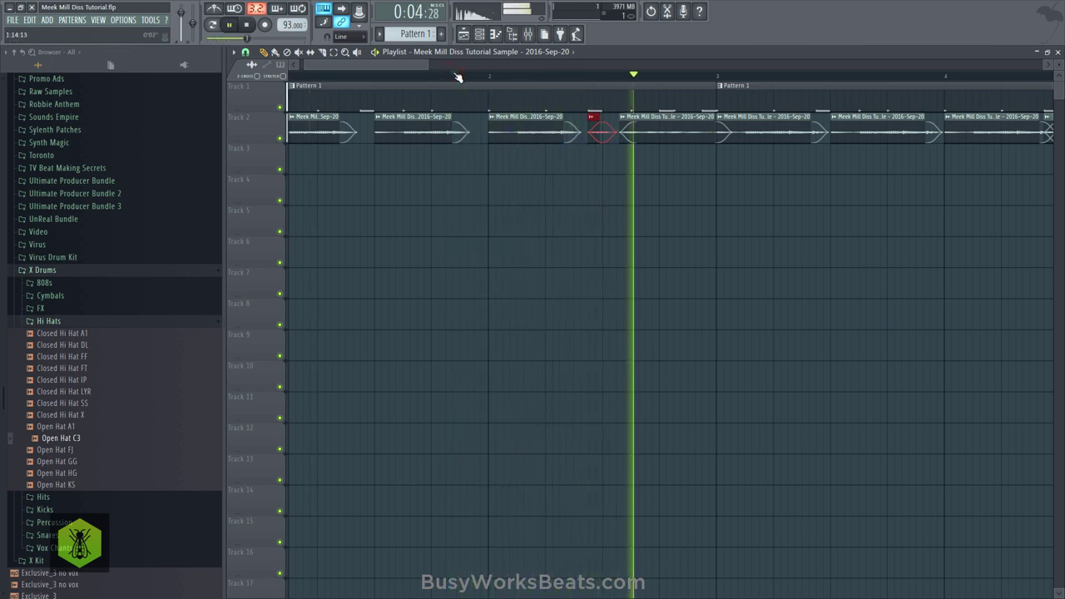
key(space)
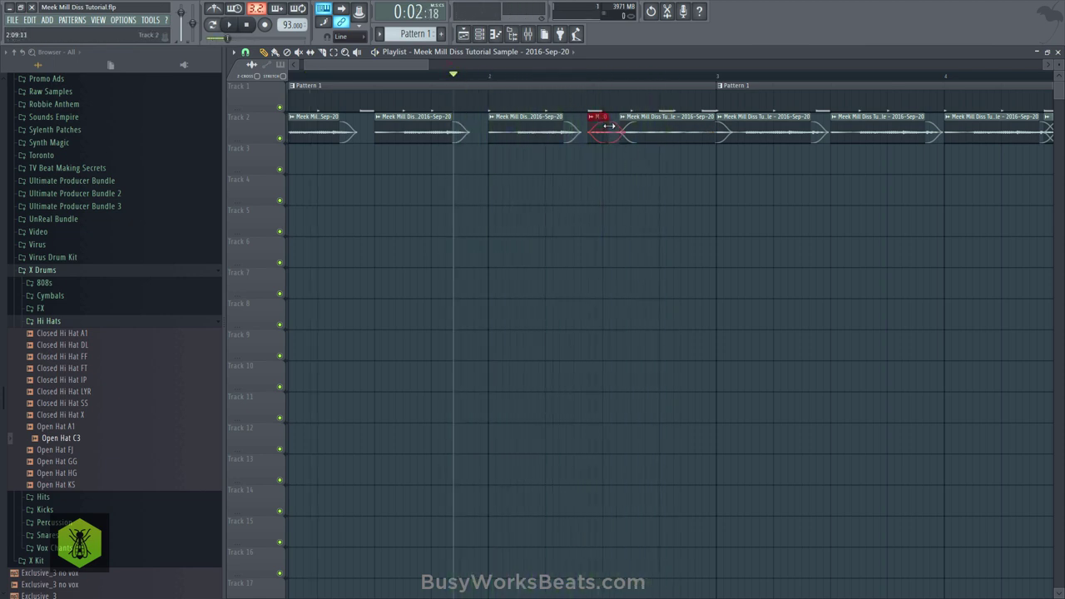
key(space)
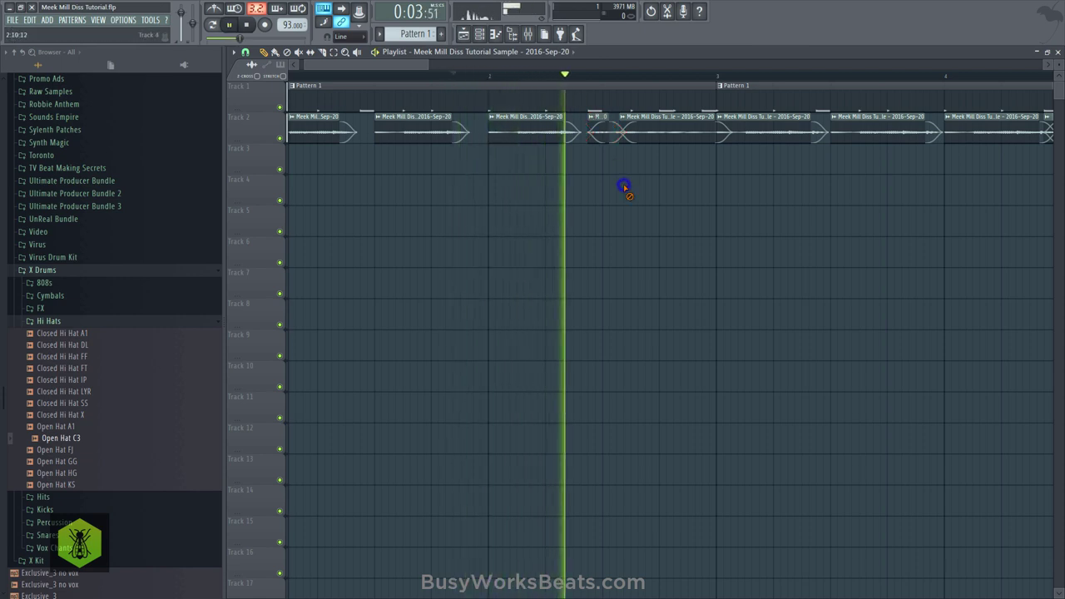
key(space)
key(space)
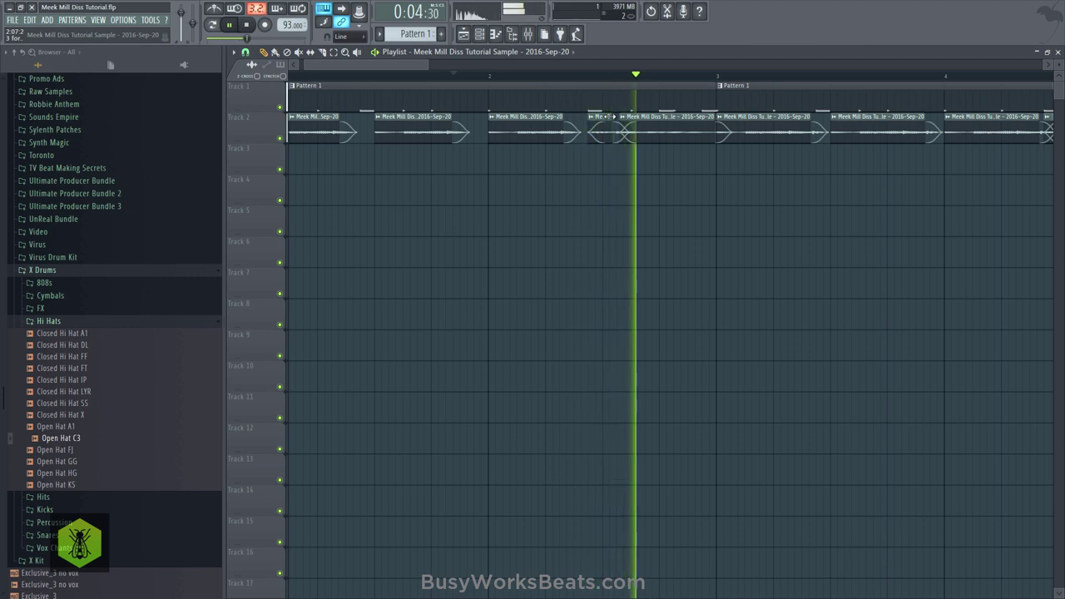
key(space)
Step: Remove the sample clips from bars 3–4 on Track 2, then select the bars 1–2 clips with a coarser playlist snap
scroll(545, 79, down, 5)
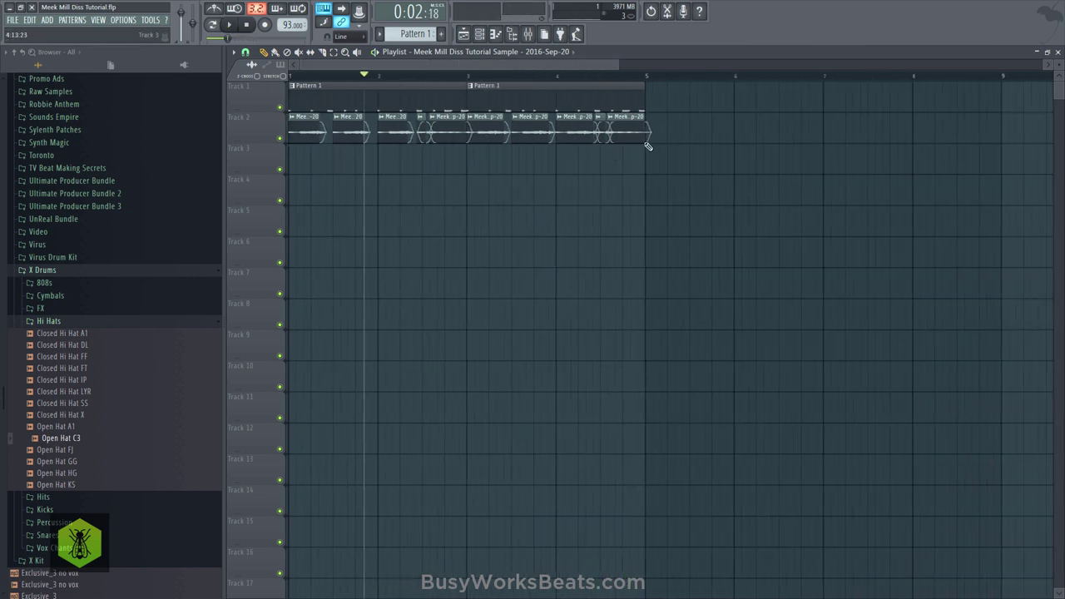
drag(647, 139, 288, 139)
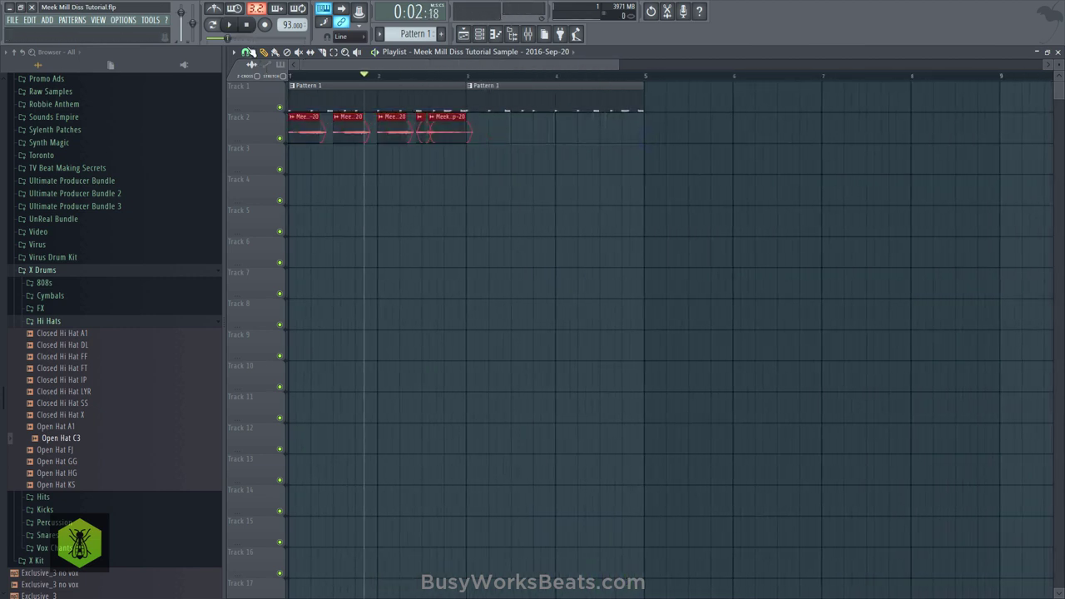
click(247, 53)
click(262, 220)
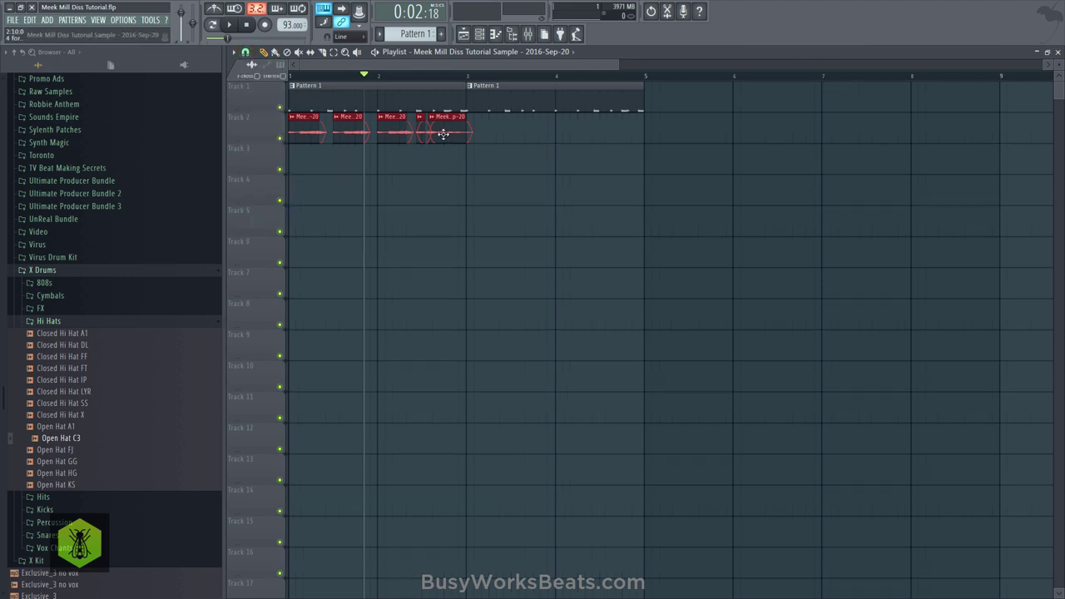
Step: Copy the selected bars 1–2 sample clips to bars 3–4 on Track 3, deselect them and save the project
drag(443, 133, 597, 122)
drag(661, 121, 589, 161)
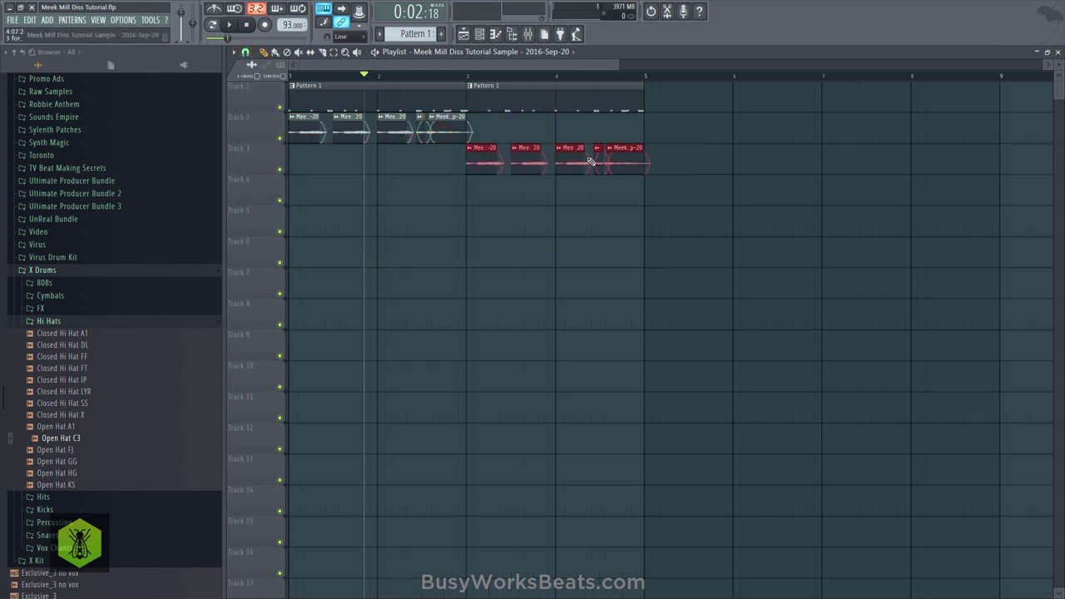
click(547, 193)
key(ctrl+s)
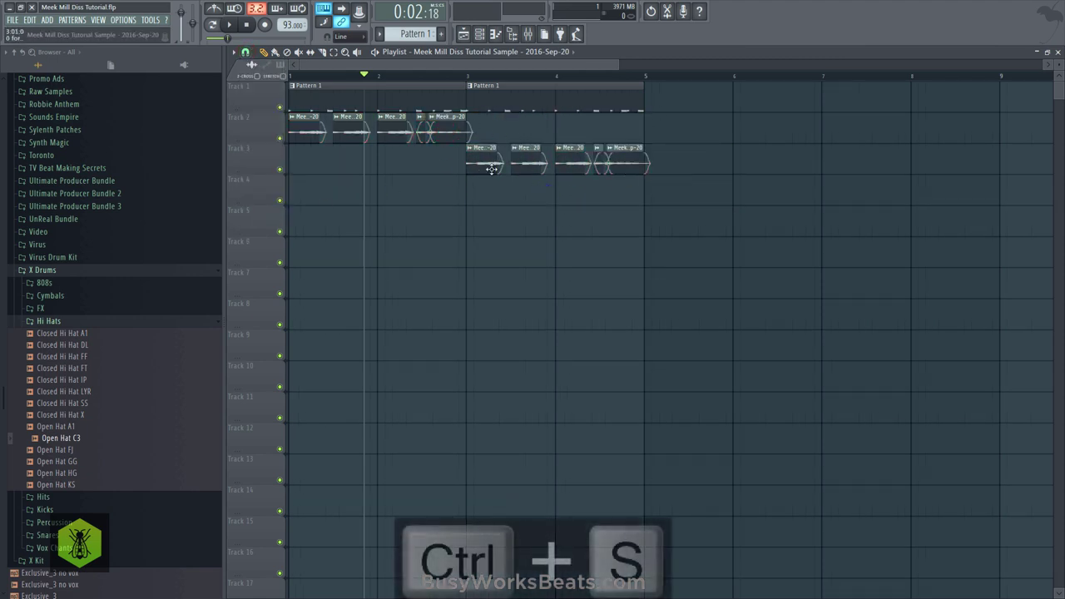
Step: Add Fruity Phaser to slot 1 of mixer Insert 5 while checking the arrangement's playback, and close its window
key(space)
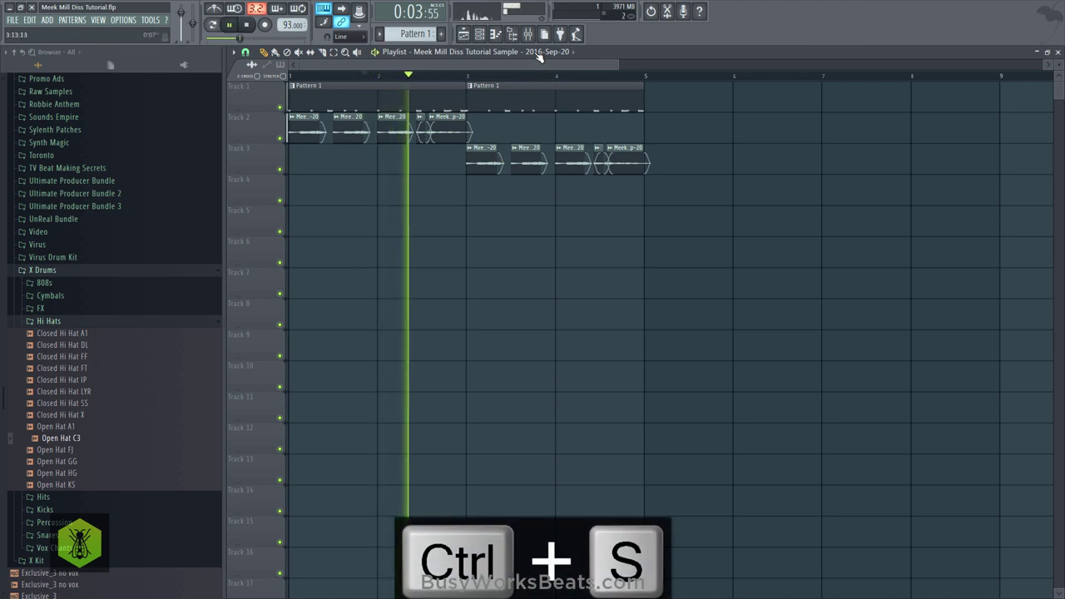
key(F9)
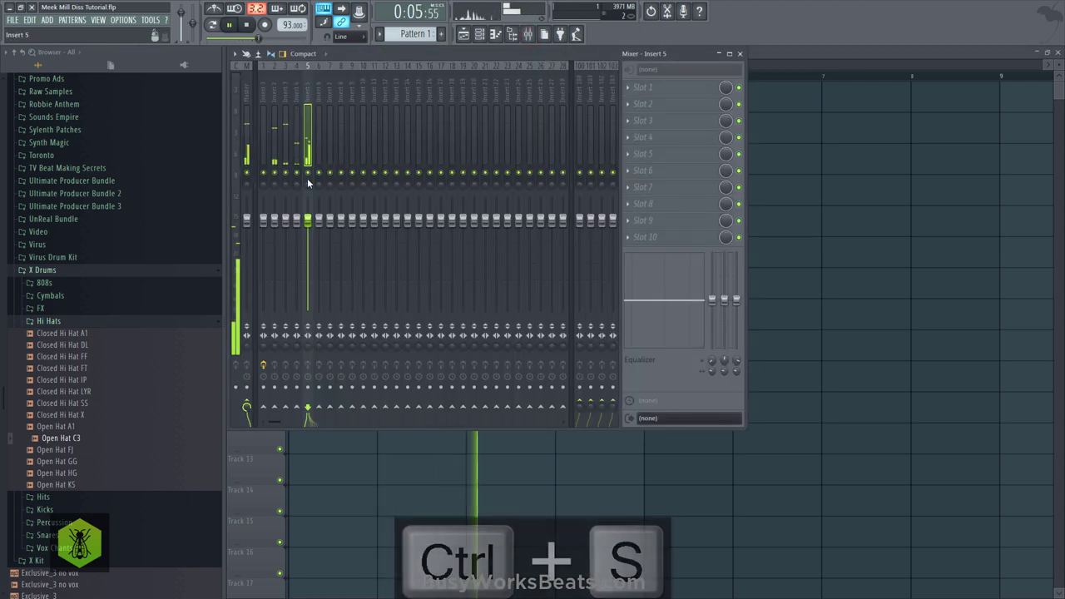
click(480, 35)
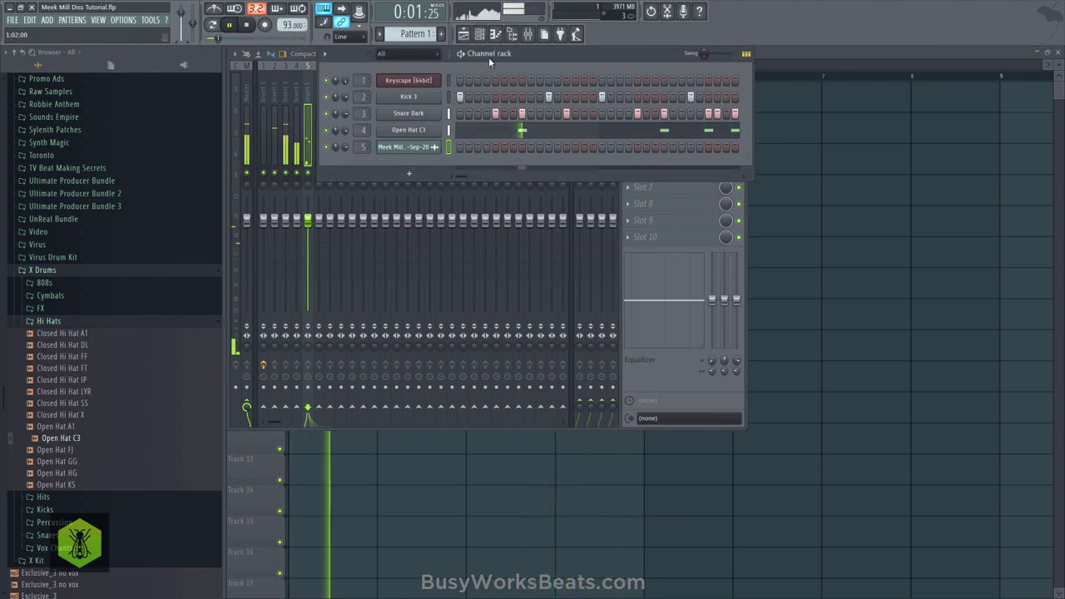
click(527, 35)
key(space)
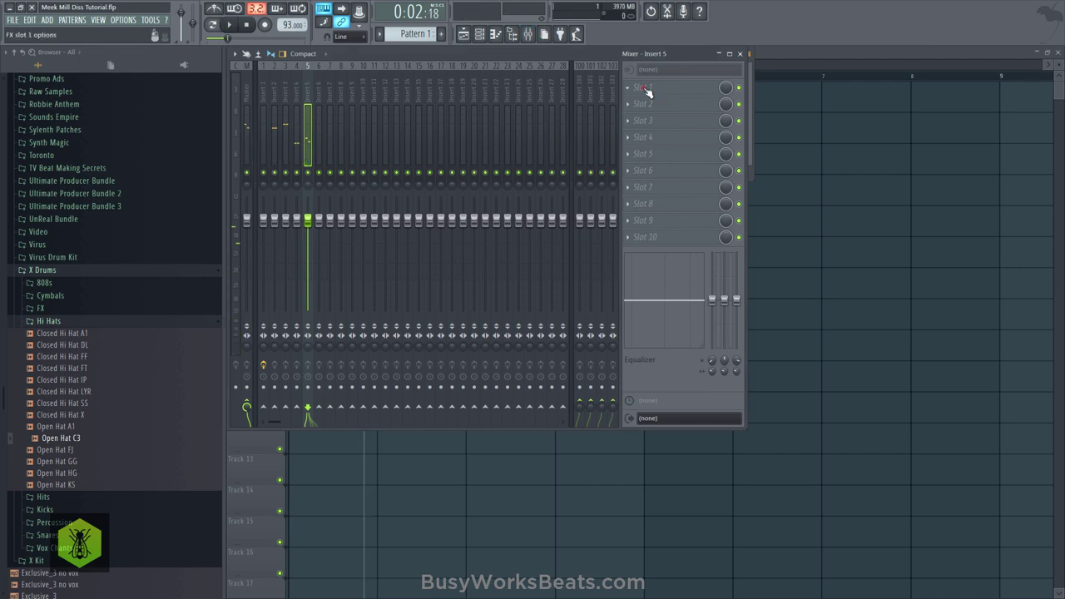
click(645, 88)
click(541, 188)
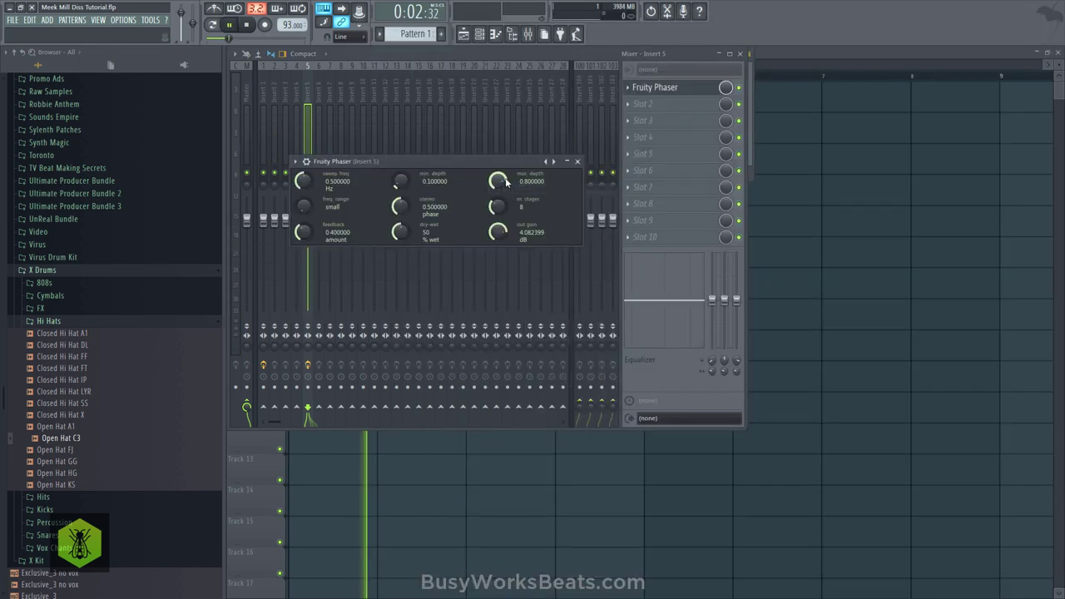
click(578, 161)
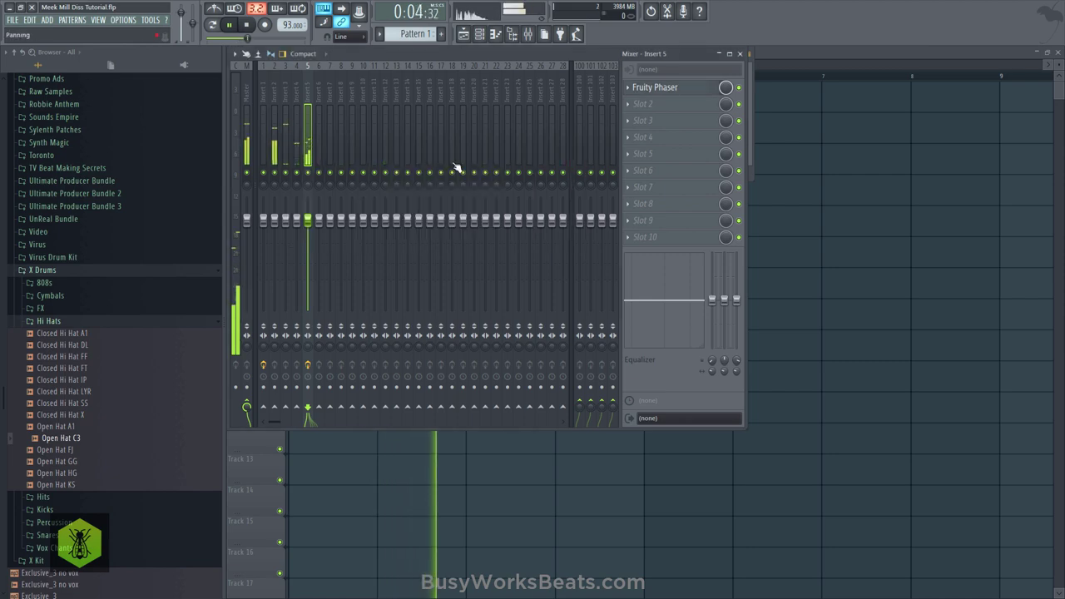
Step: Add Fruity Delay 2 to slot 2 of Insert 5, with ping-pong feedback and adjusted input pan and volume levels
click(639, 105)
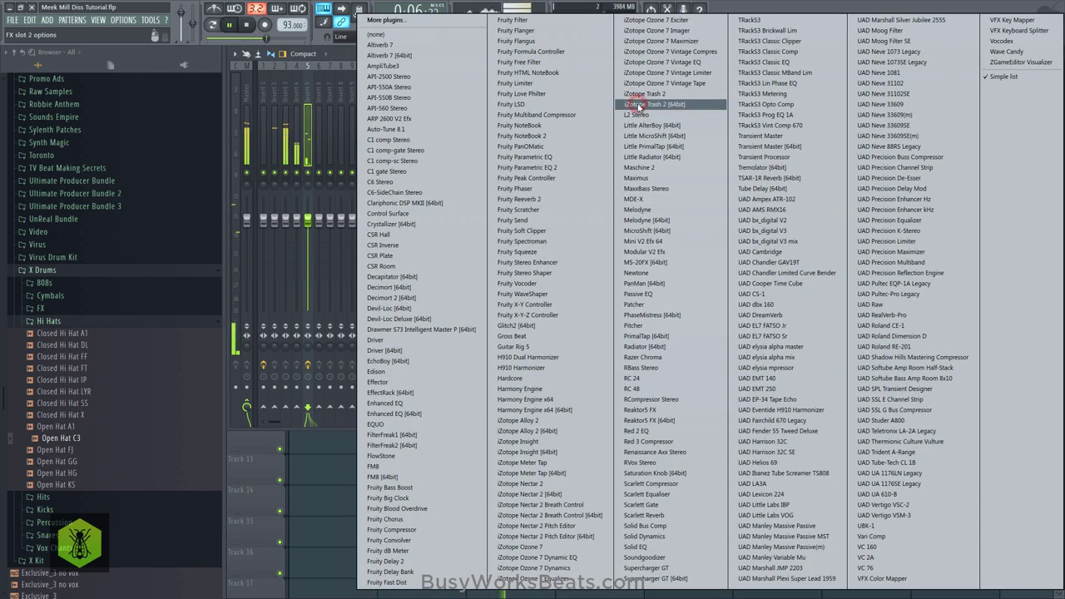
click(385, 561)
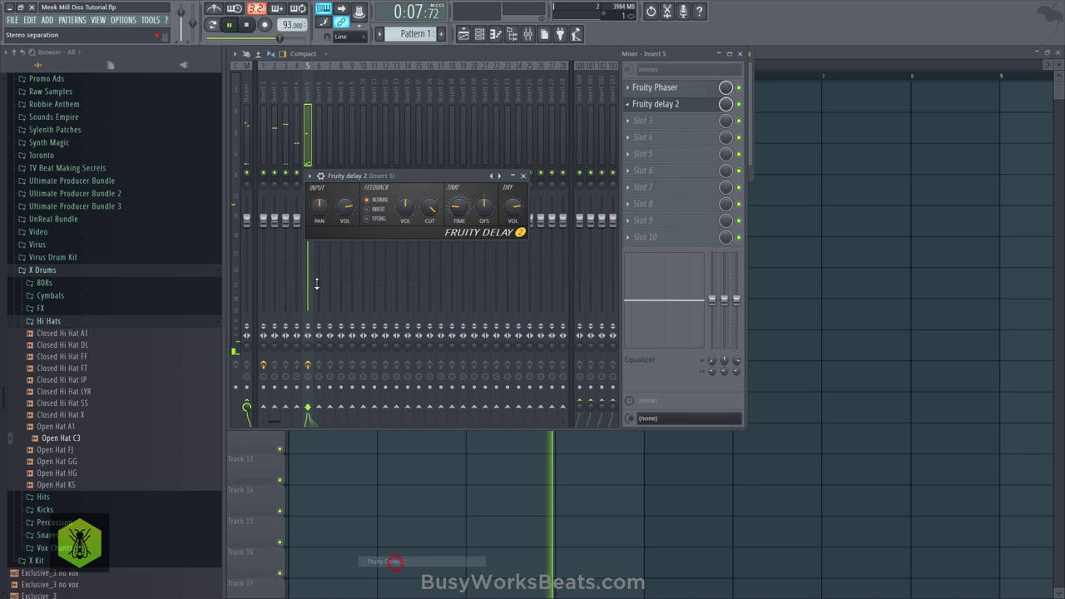
click(368, 219)
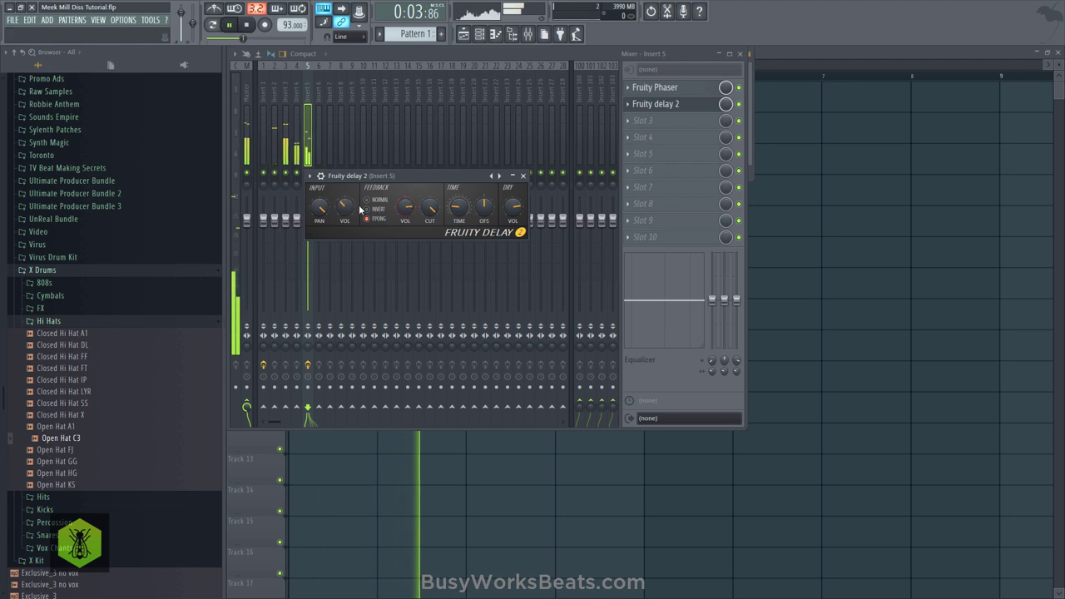
click(523, 176)
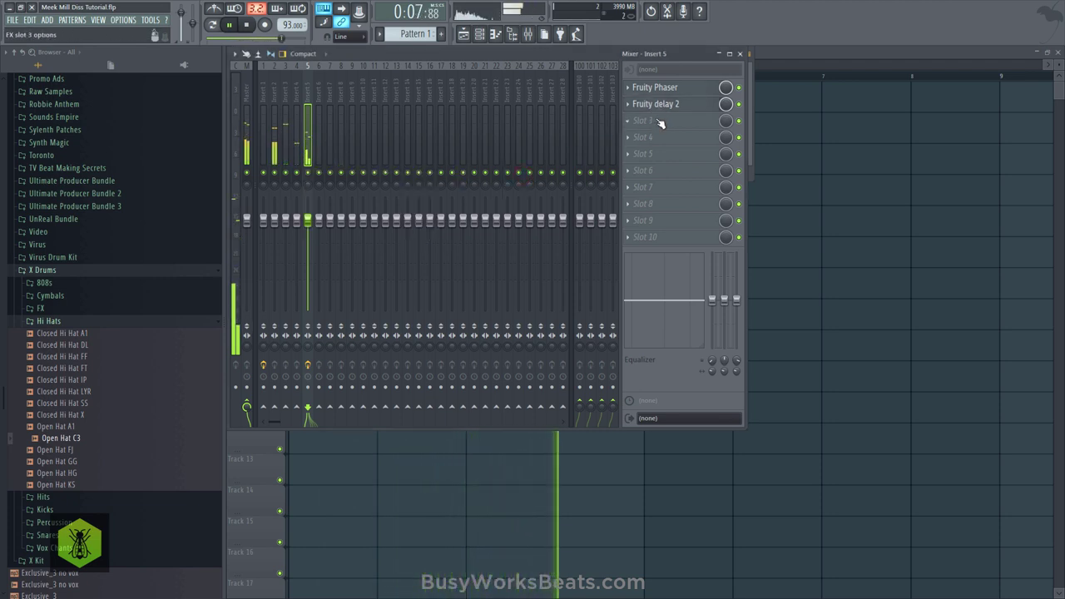
Step: Close the mixer, stop playback, switch to the empty Pattern 3 and save the project
click(740, 53)
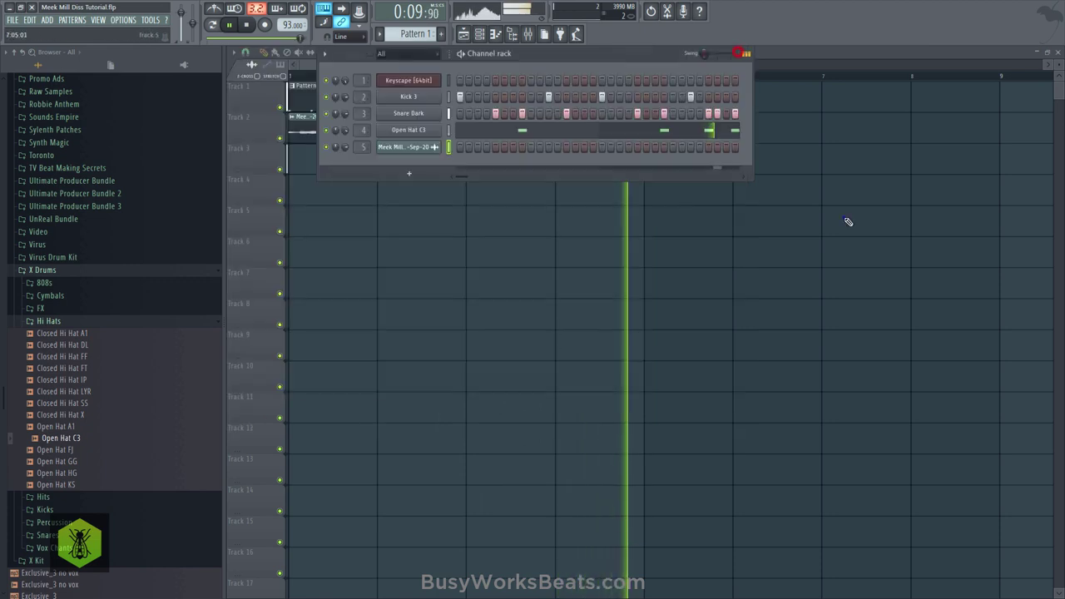
key(F6)
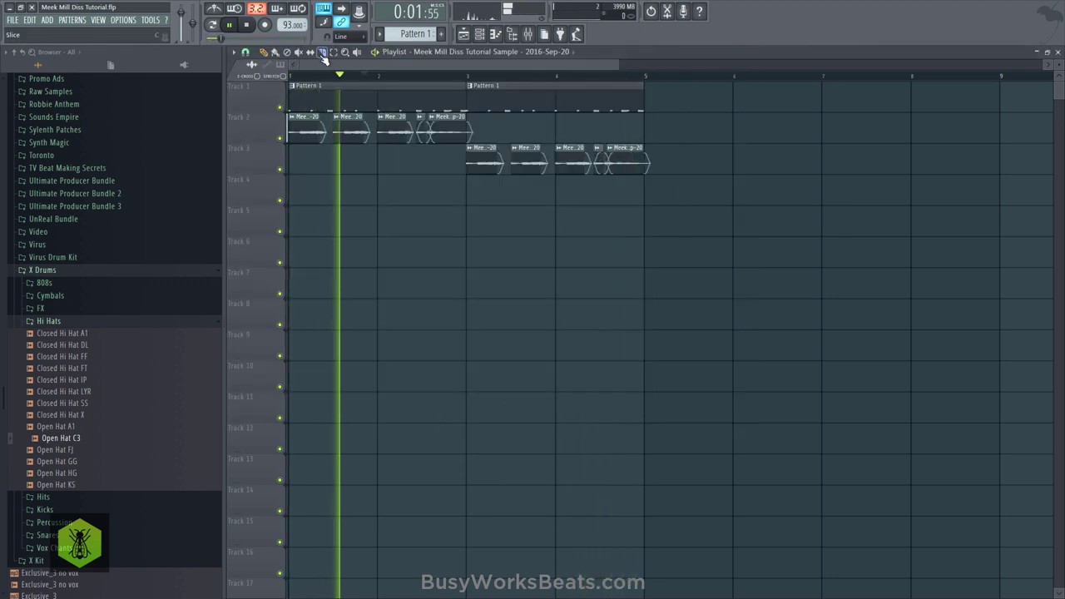
scroll(335, 77, down, 4)
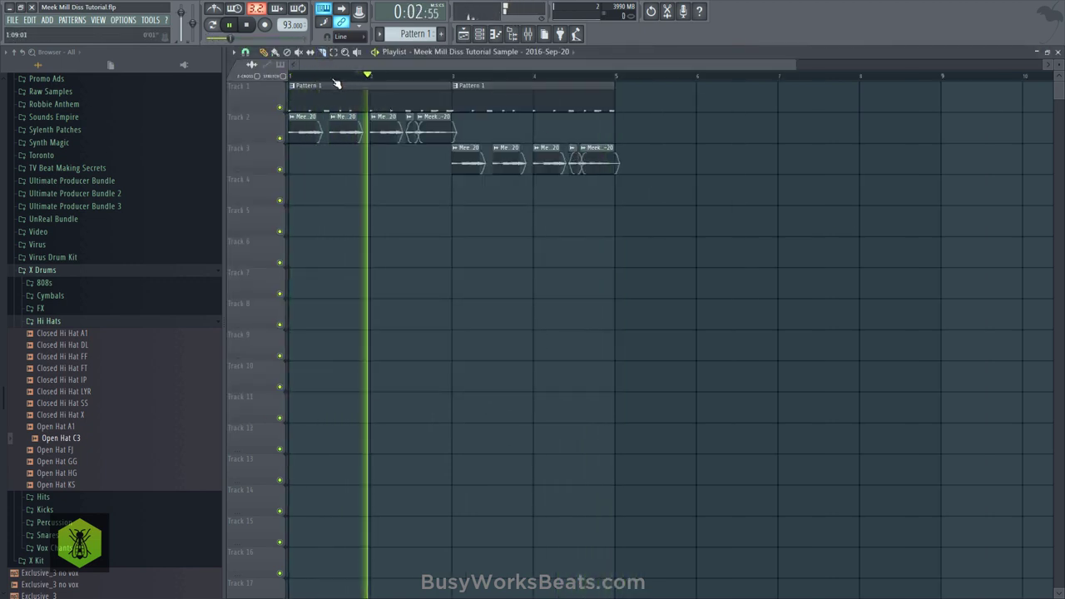
click(480, 35)
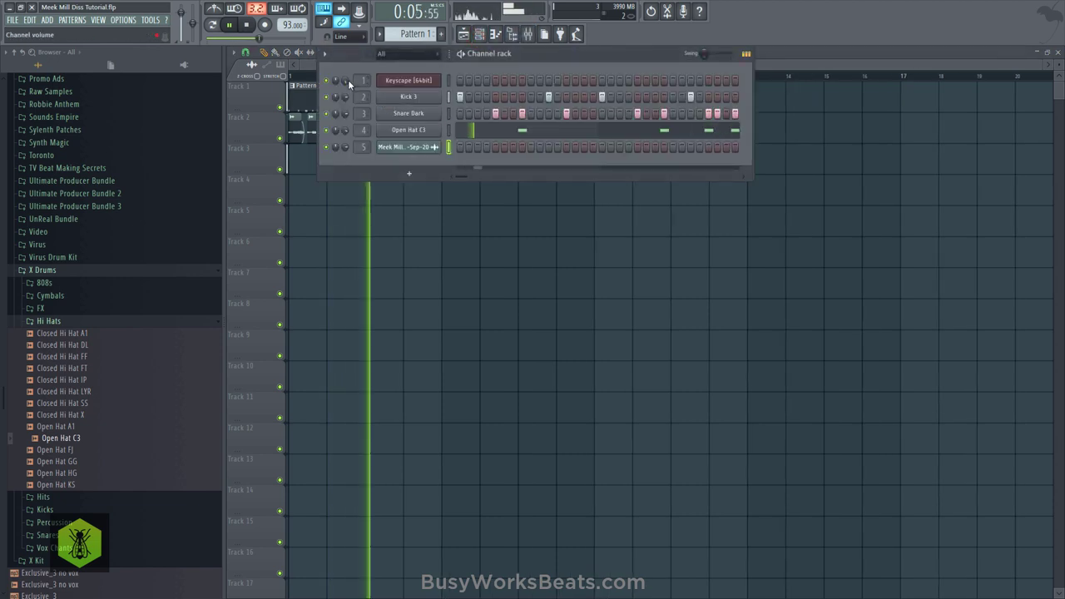
click(478, 35)
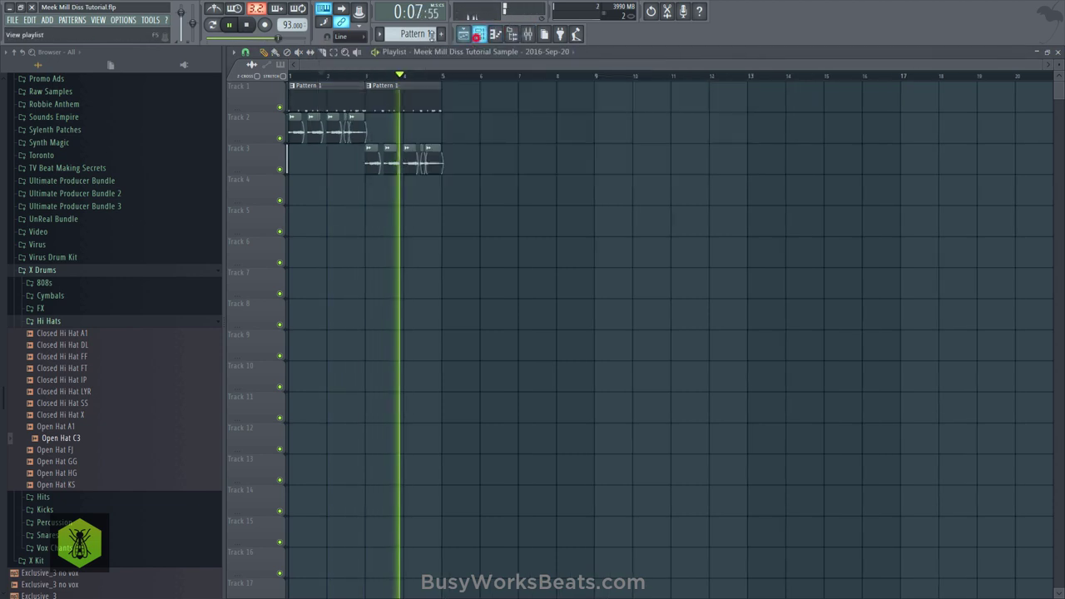
key(space)
click(478, 35)
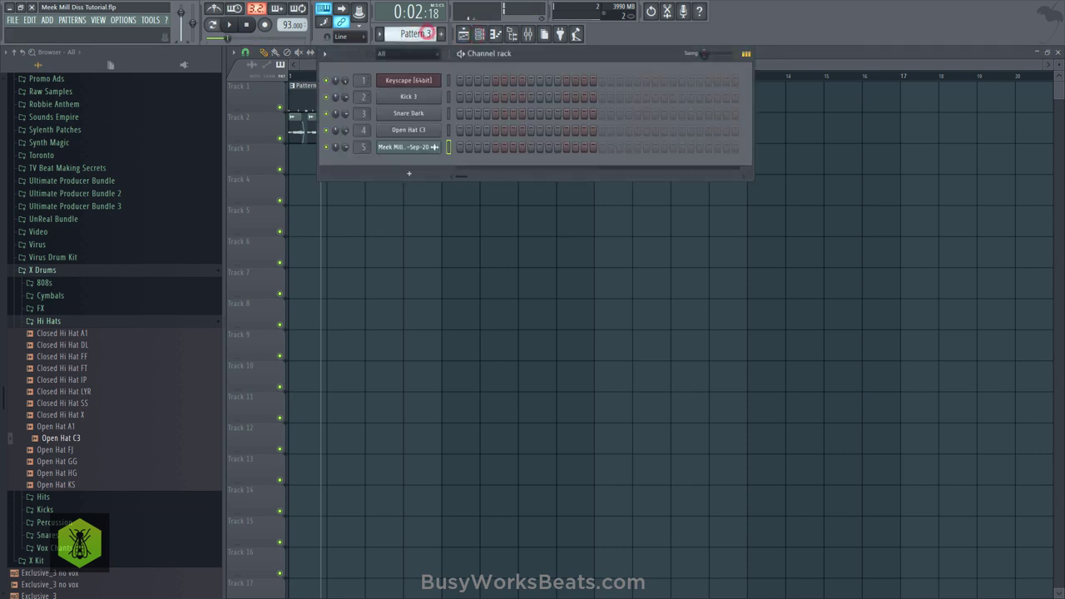
key(ctrl+s)
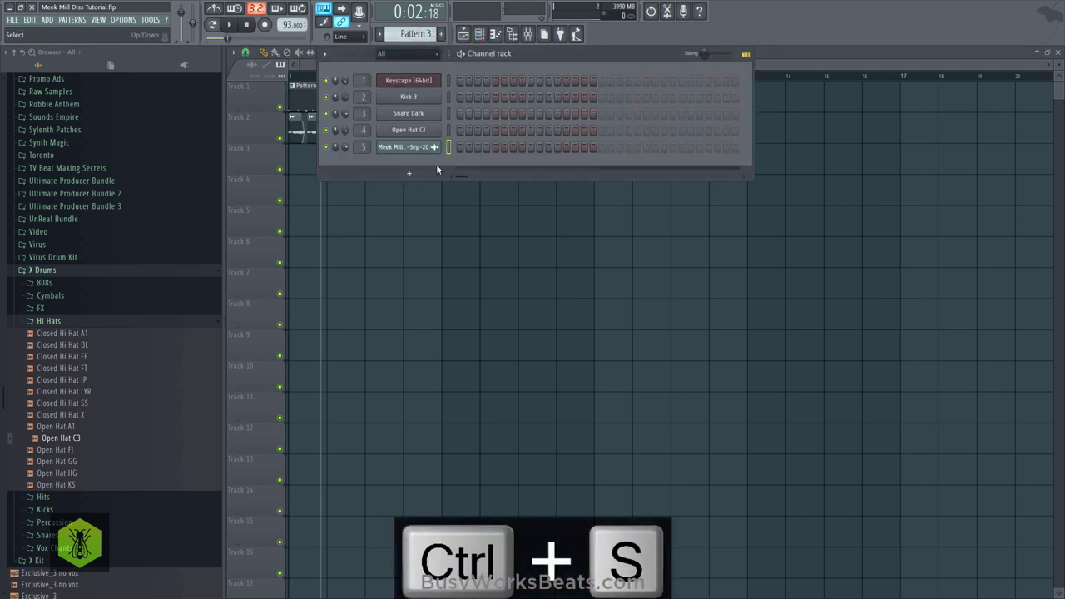
Step: Add a 3x Osc channel, route it to mixer track 6 and lower oscillator 1's coarse pitch
click(408, 173)
click(408, 39)
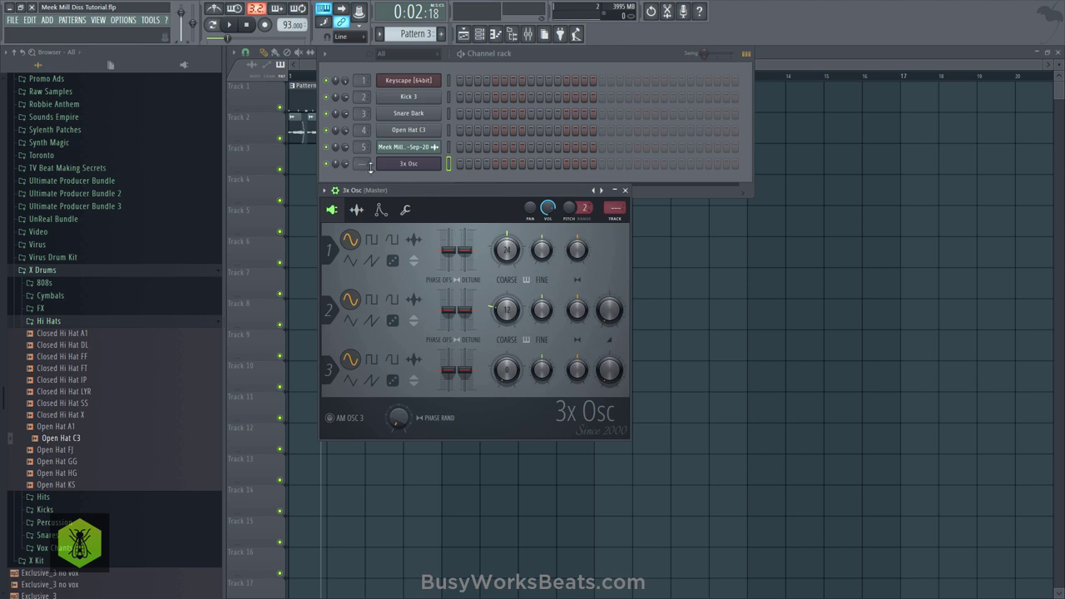
drag(369, 167, 367, 163)
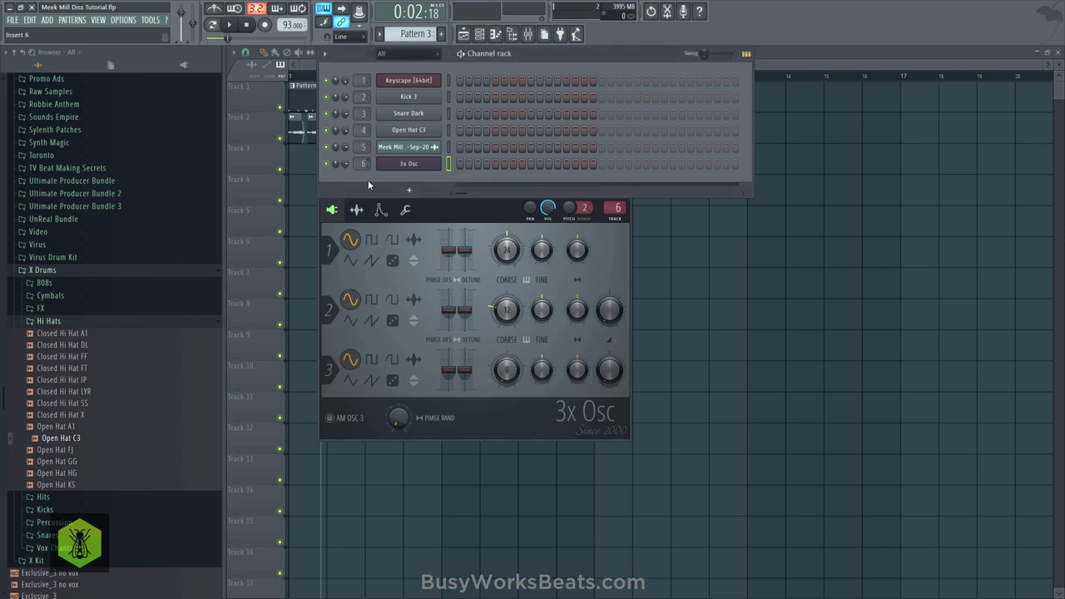
drag(516, 250, 513, 256)
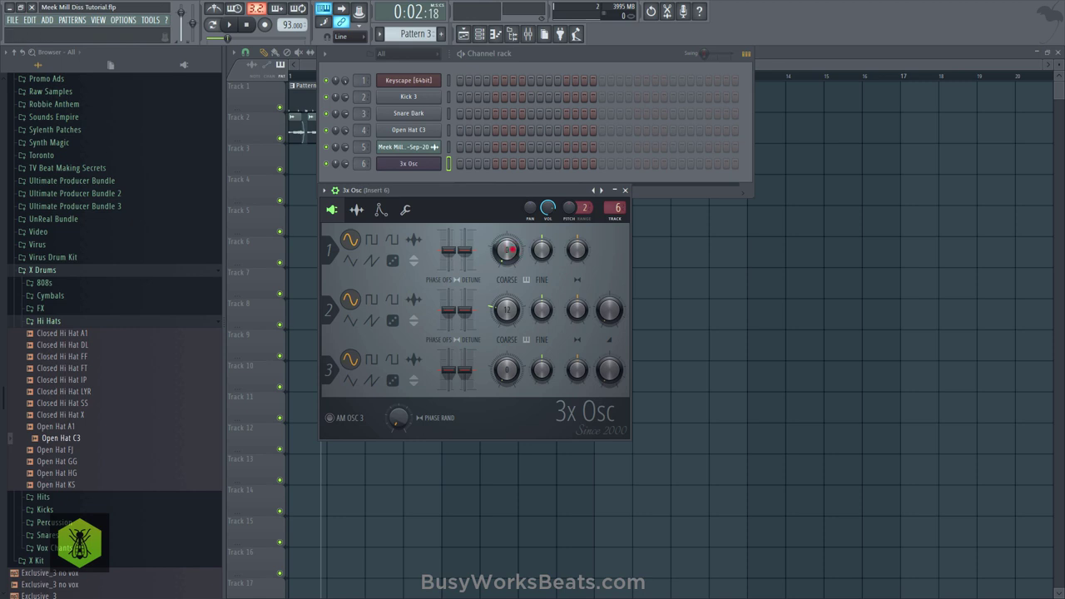
click(489, 176)
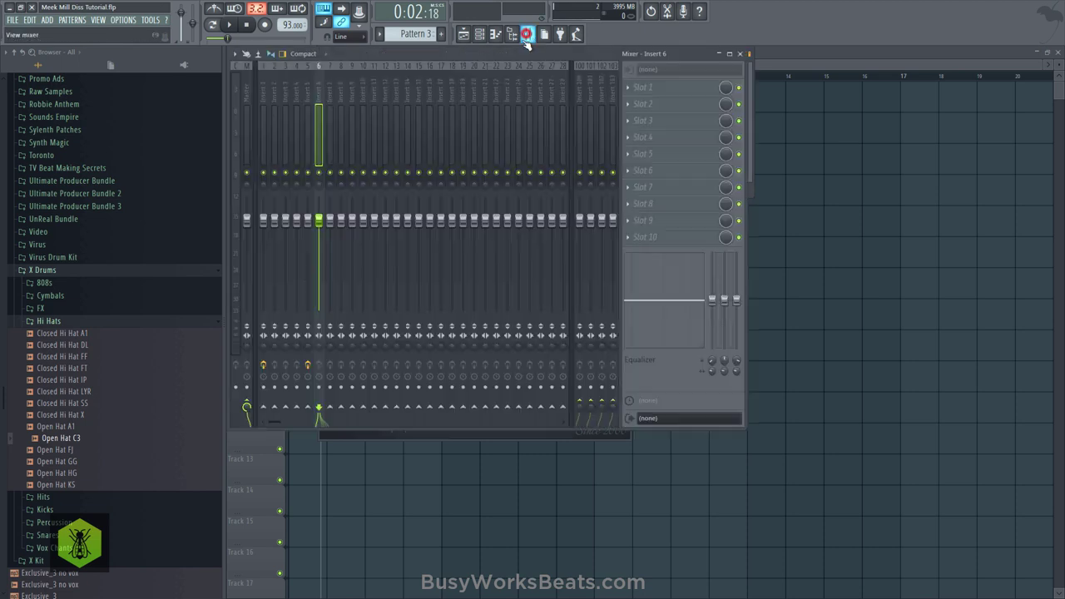
Step: Play the arrangement and check the signal levels of the channels in the channel rack and mixer
click(527, 34)
key(space)
click(480, 34)
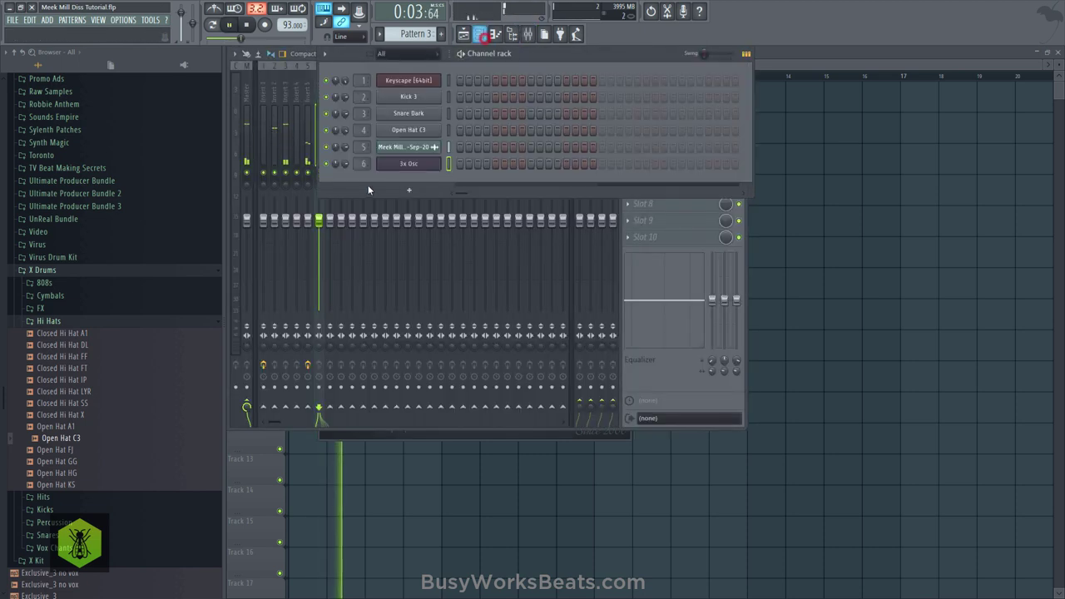
key(space)
click(346, 149)
key(space)
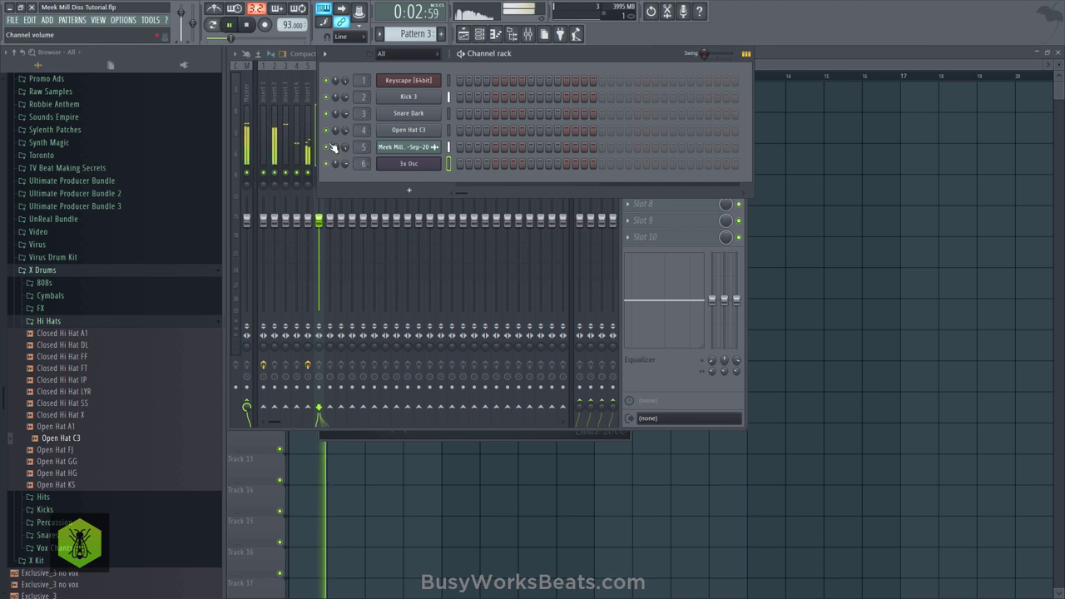
click(313, 99)
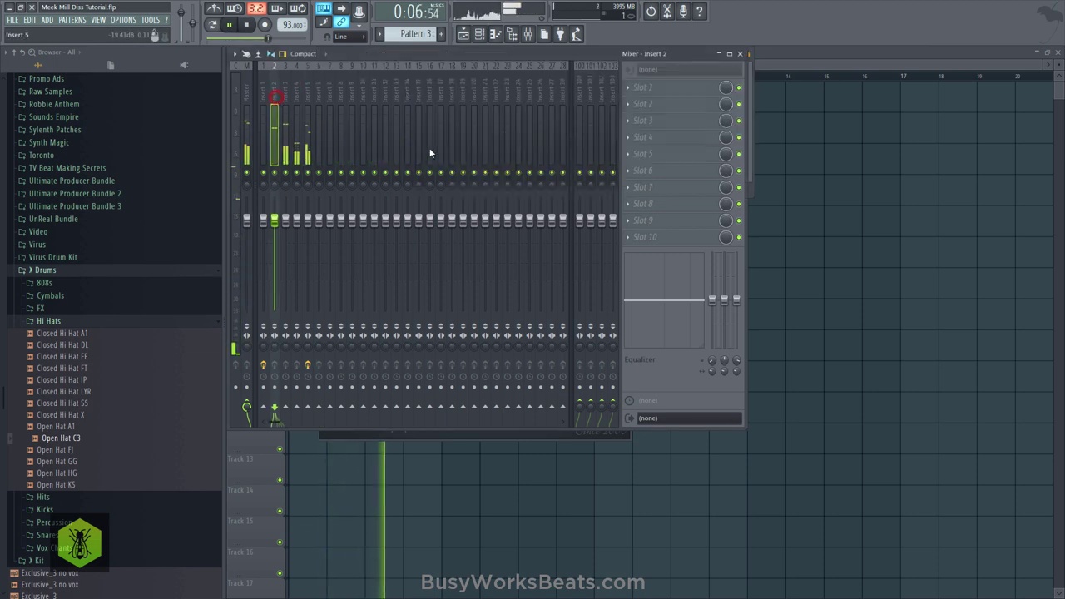
click(753, 165)
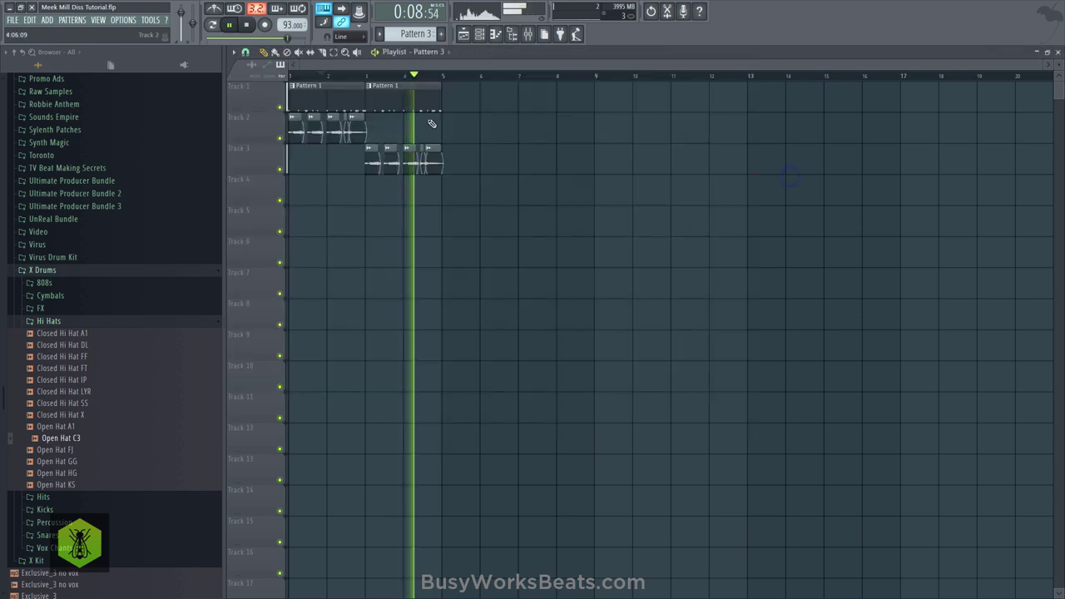
Step: Duplicate the four bars of pattern and sample clips on Tracks 1 to 3 so the copies start at bar 5, and save the project
drag(504, 171, 292, 88)
key(space)
key(ctrl+b)
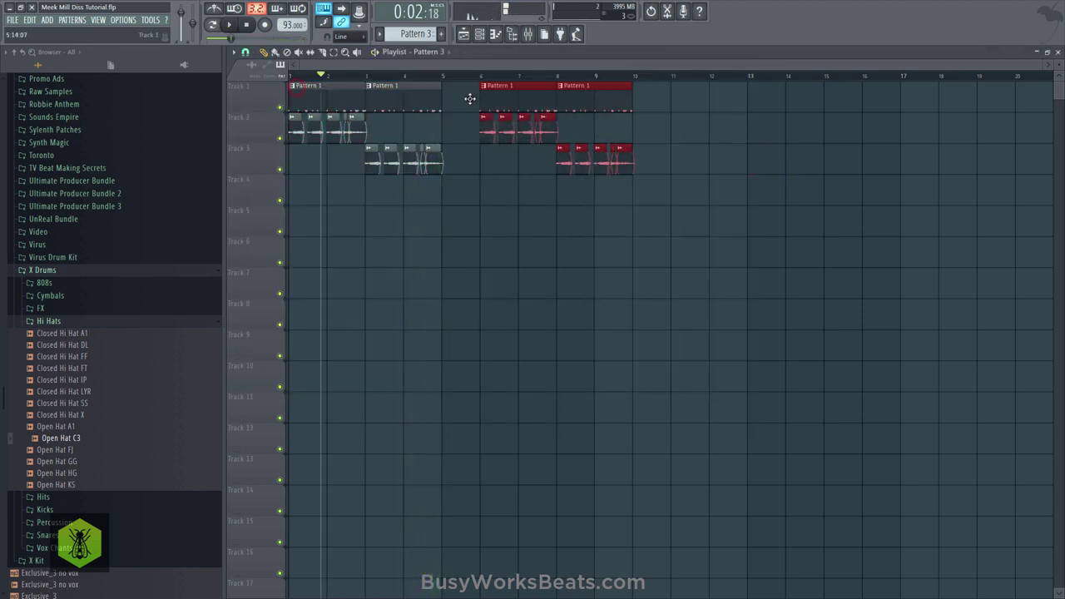
click(465, 223)
key(ctrl+s)
Step: Add Fruity parametric EQ 2 to slot 3 of Insert 5 with its band 7 low pass at 656 Hz, and create an automation clip for its mix level
click(529, 34)
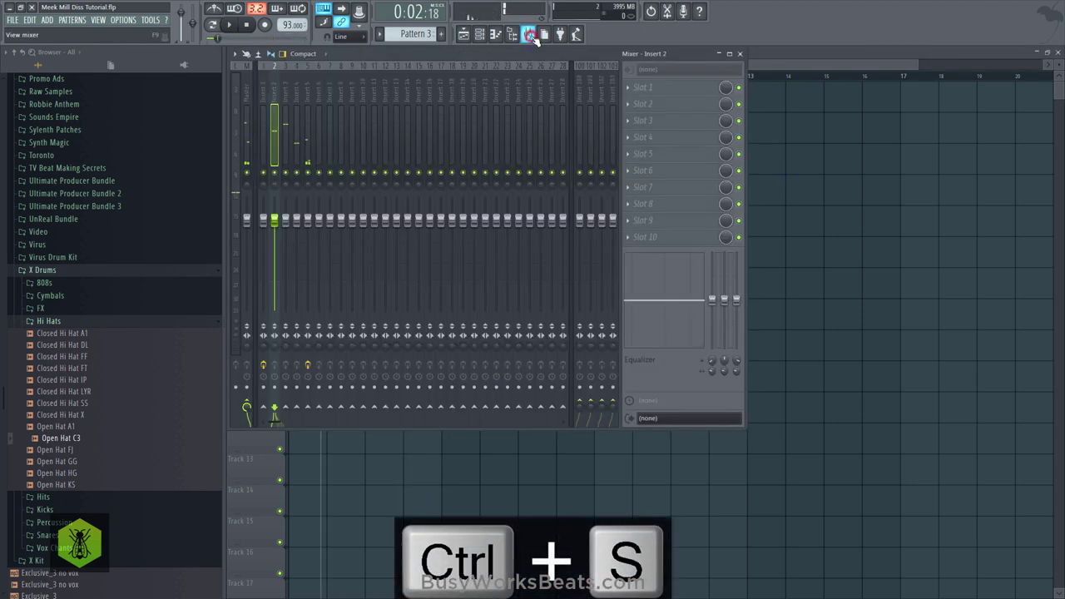
click(308, 109)
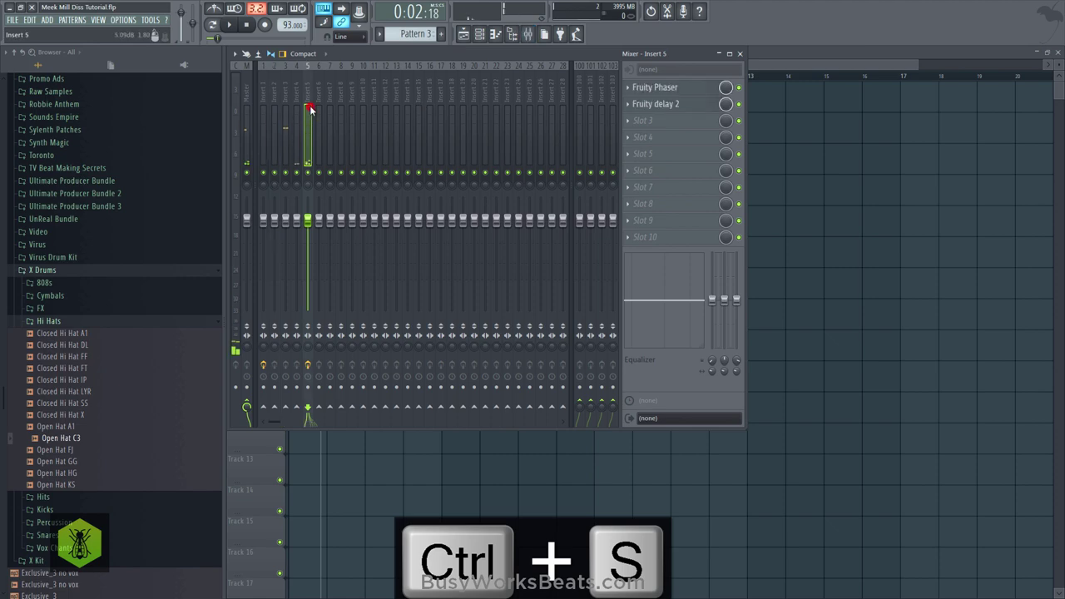
click(641, 133)
click(549, 163)
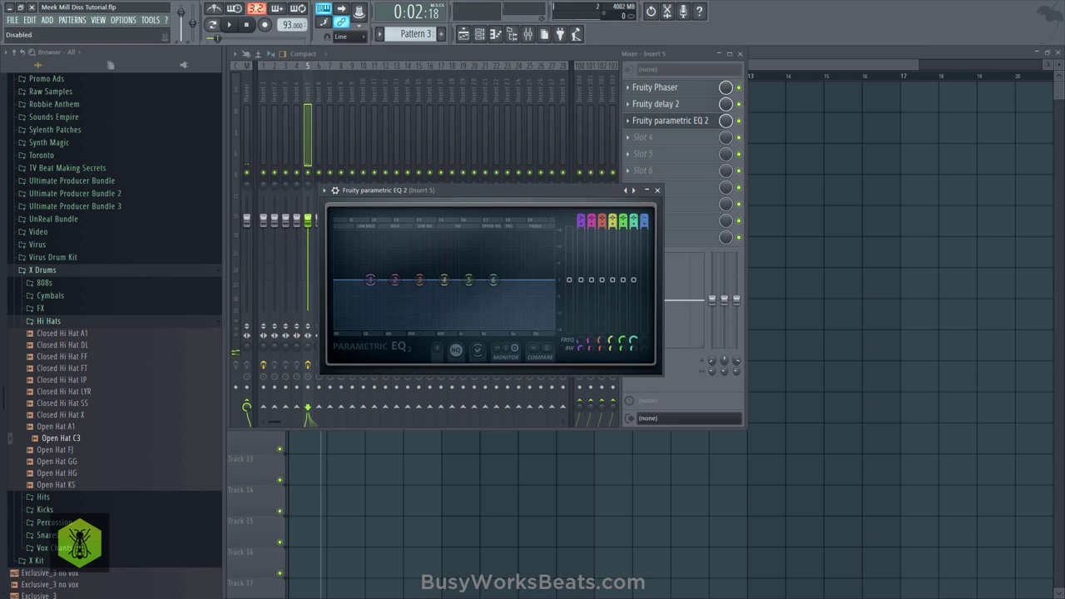
drag(644, 339, 644, 379)
key(space)
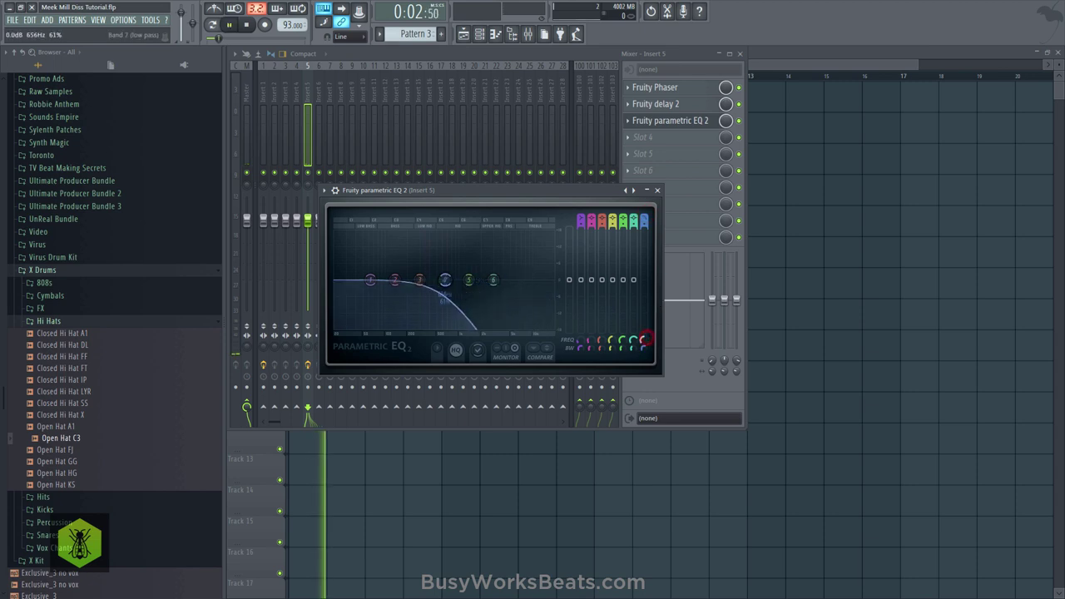
key(space)
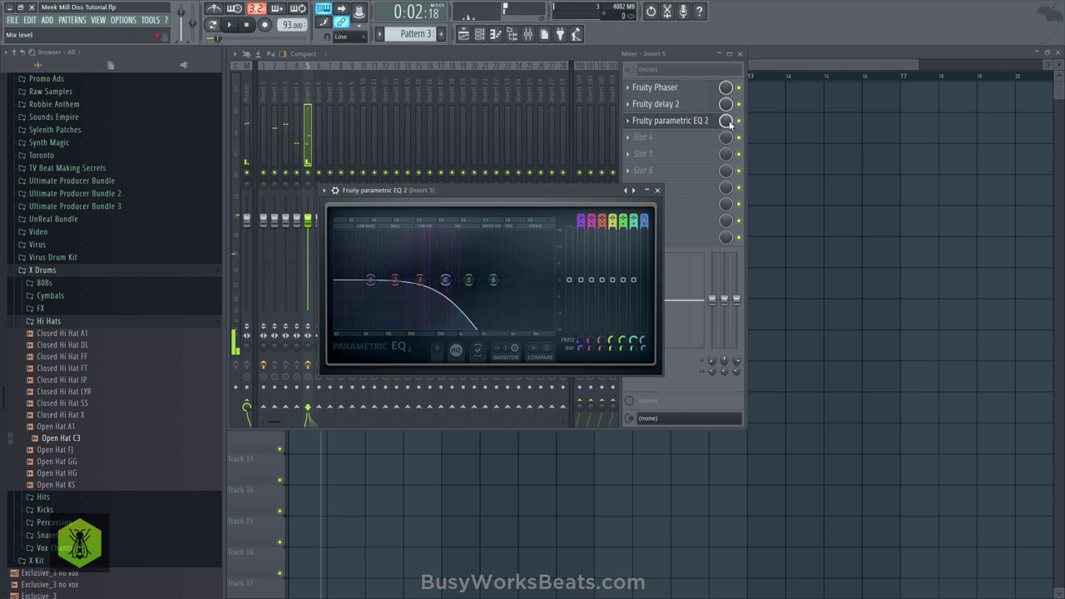
right_click(727, 122)
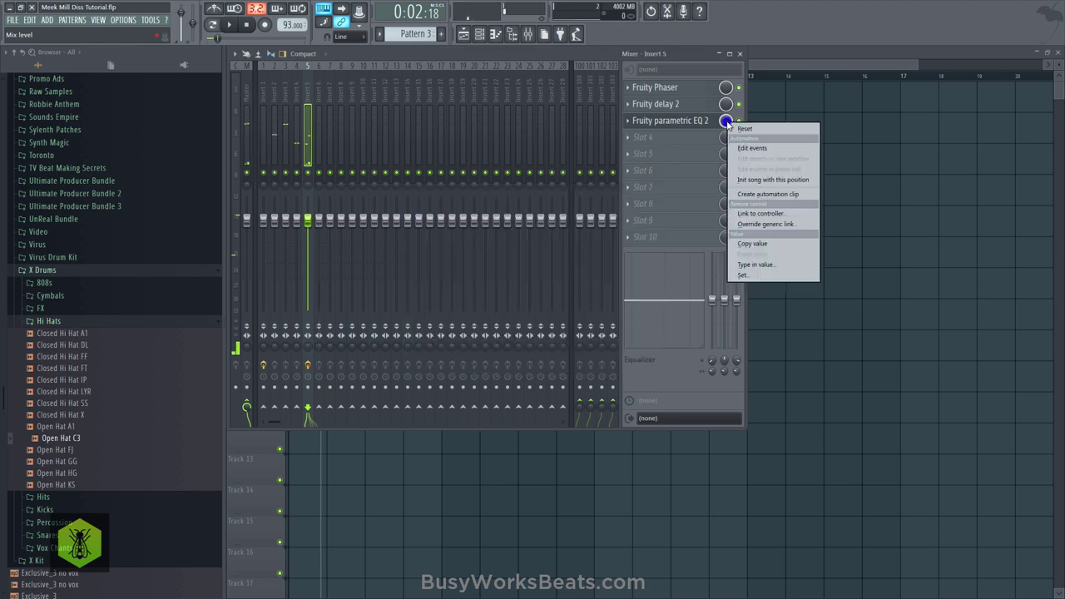
click(764, 195)
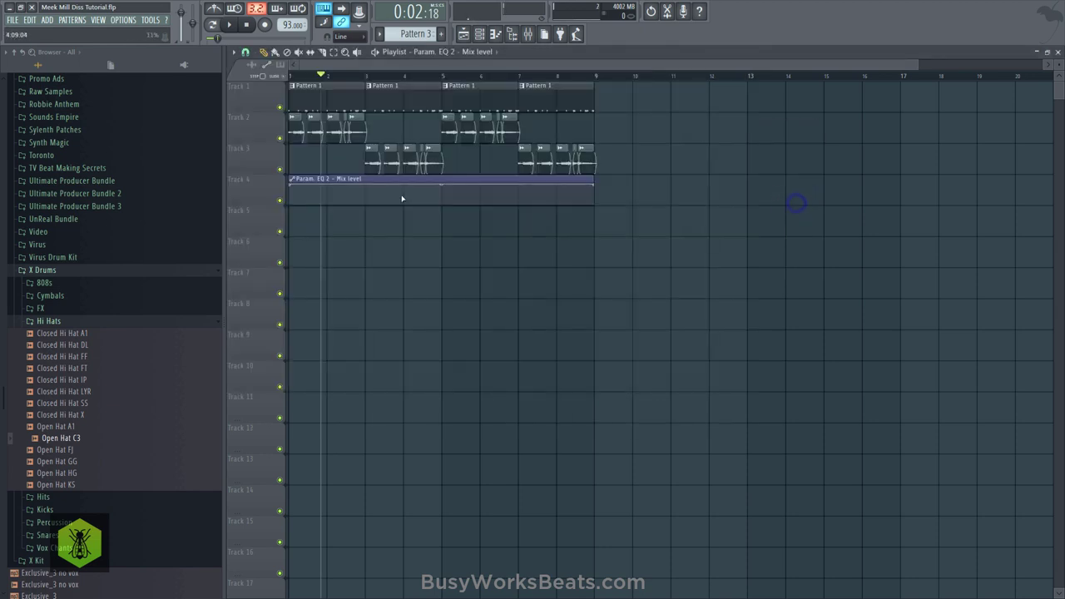
Step: Duplicate the eight bars of clips on Tracks 1 to 3, and extend the EQ mix level automation clip to bar 17
scroll(328, 77, down, 3)
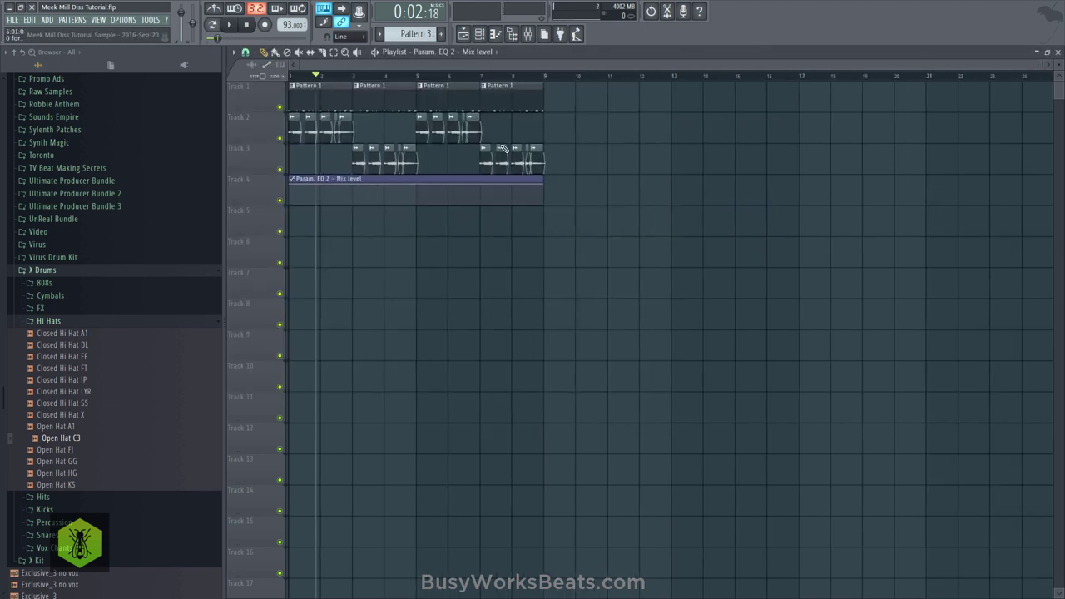
drag(562, 166, 312, 81)
key(ctrl+b)
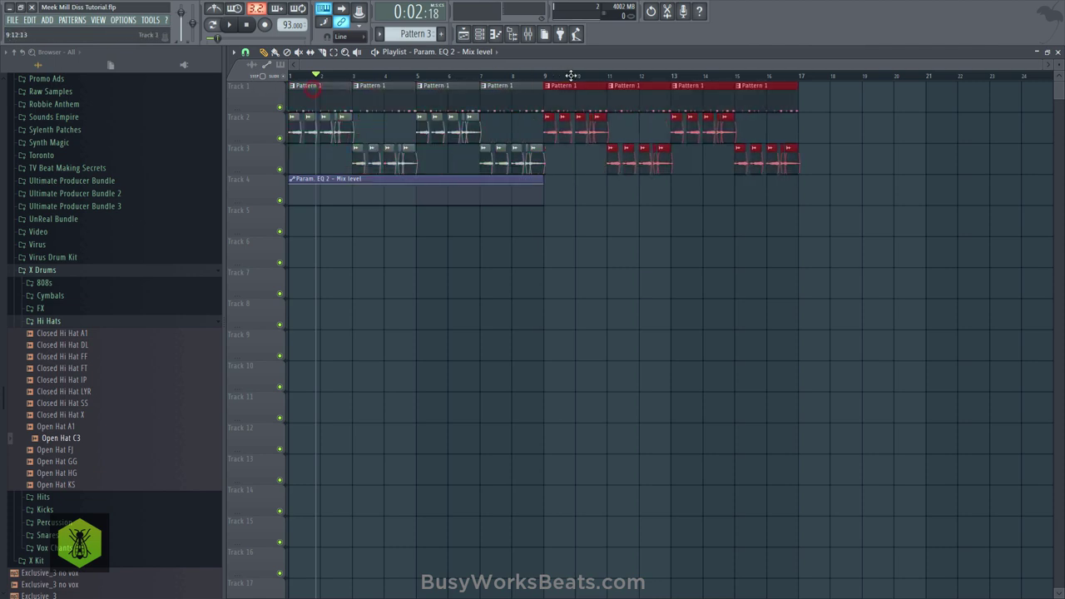
drag(542, 178, 799, 178)
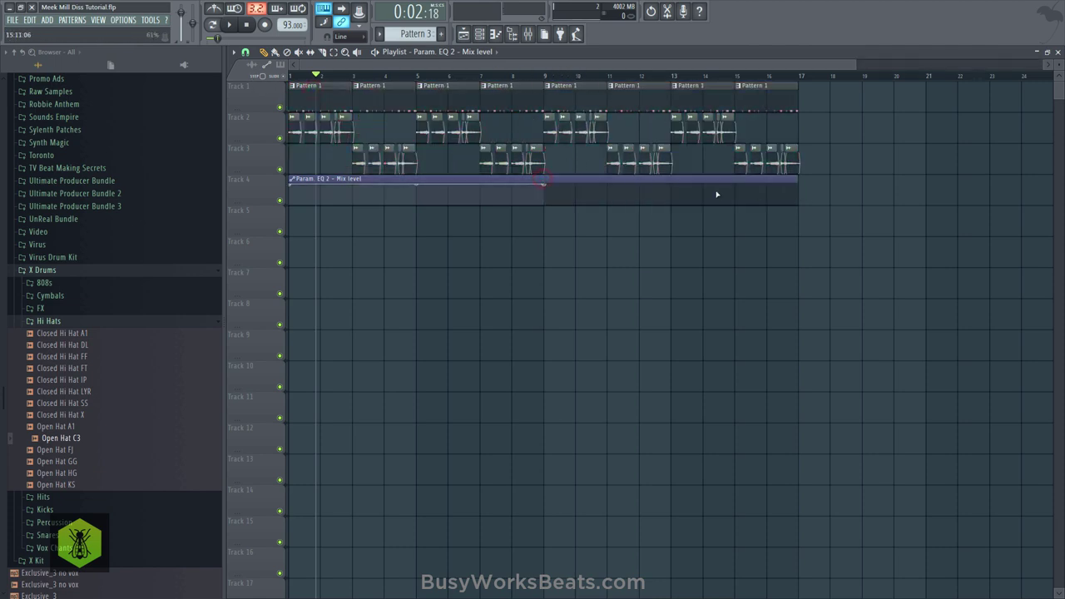
Step: Shape the EQ mix level automation to stay at minimum until bar 9 and at full level through bar 17, and save the project
drag(294, 188, 292, 207)
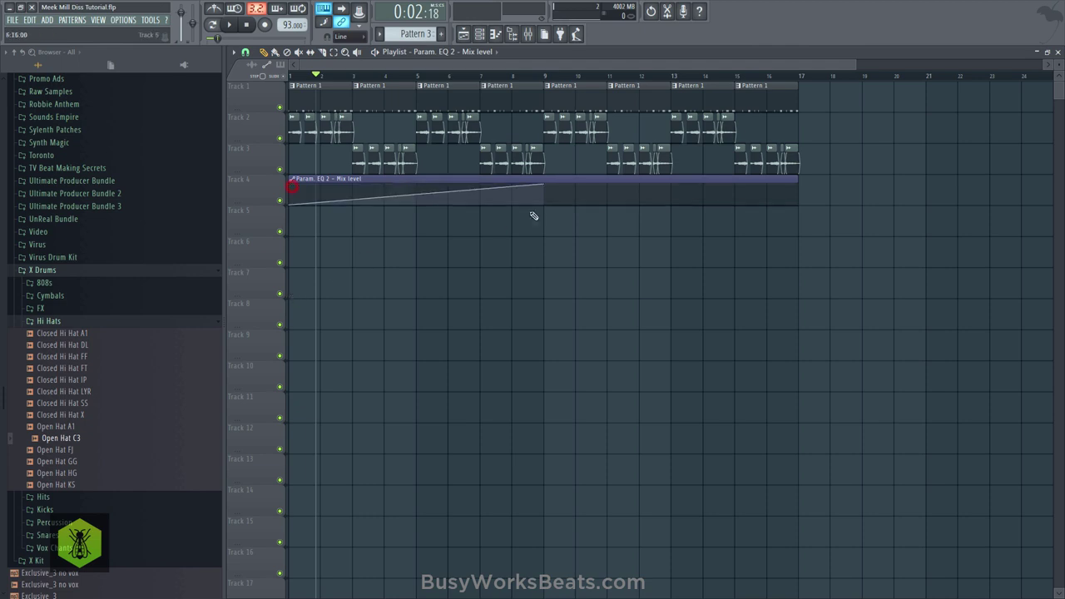
drag(549, 187, 541, 232)
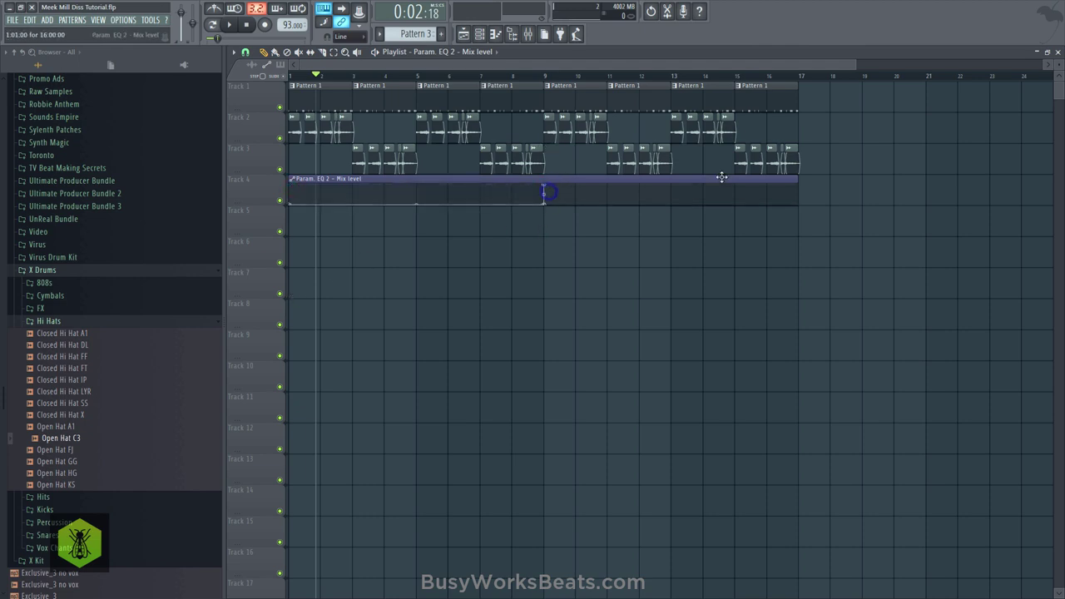
right_click(780, 193)
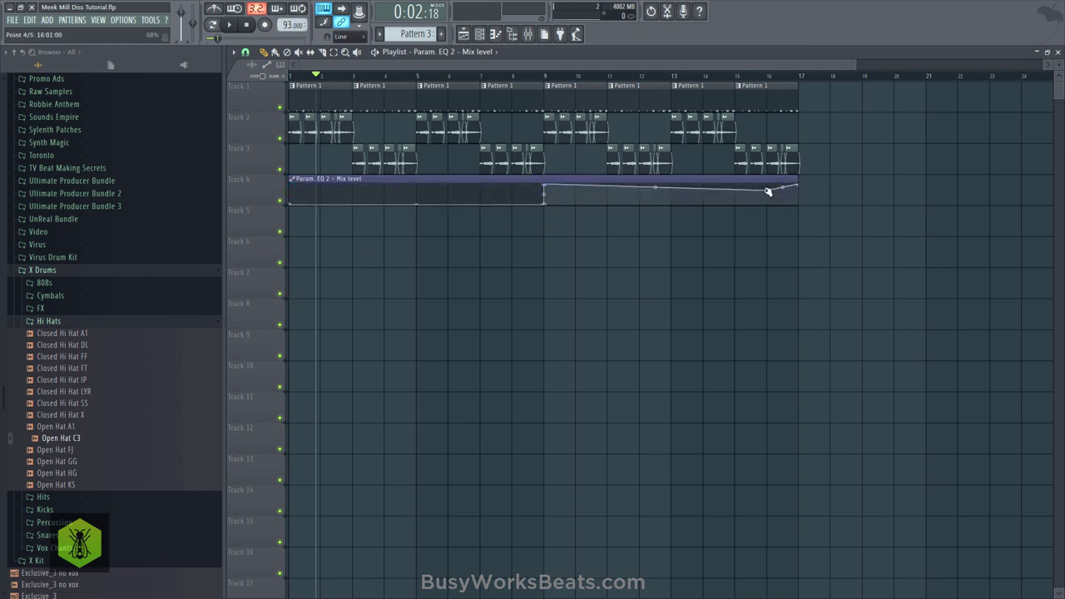
right_click(768, 191)
click(803, 203)
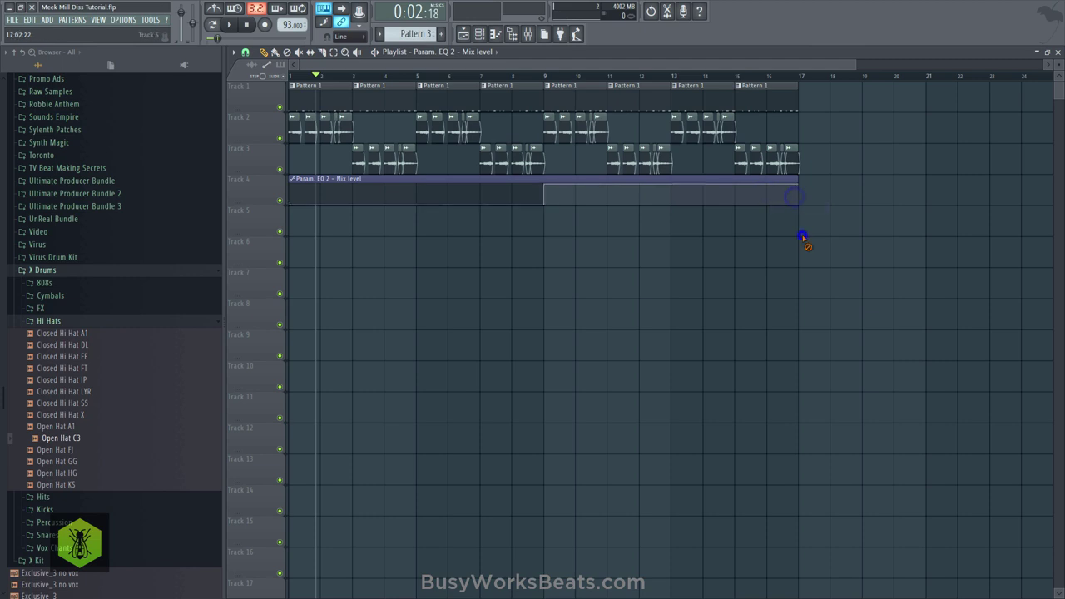
key(ctrl+s)
Step: Play from bar 9 and lower the band 7 low-pass frequency of Insert 5's parametric EQ to 514 Hz, closing the mixer and stopping playback
click(535, 77)
key(space)
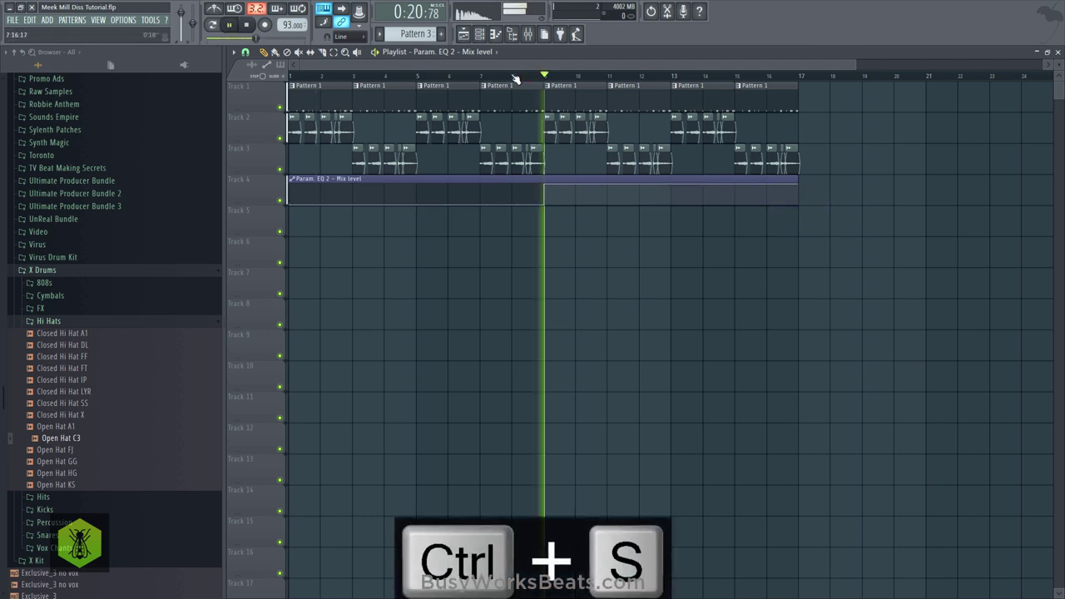
key(F9)
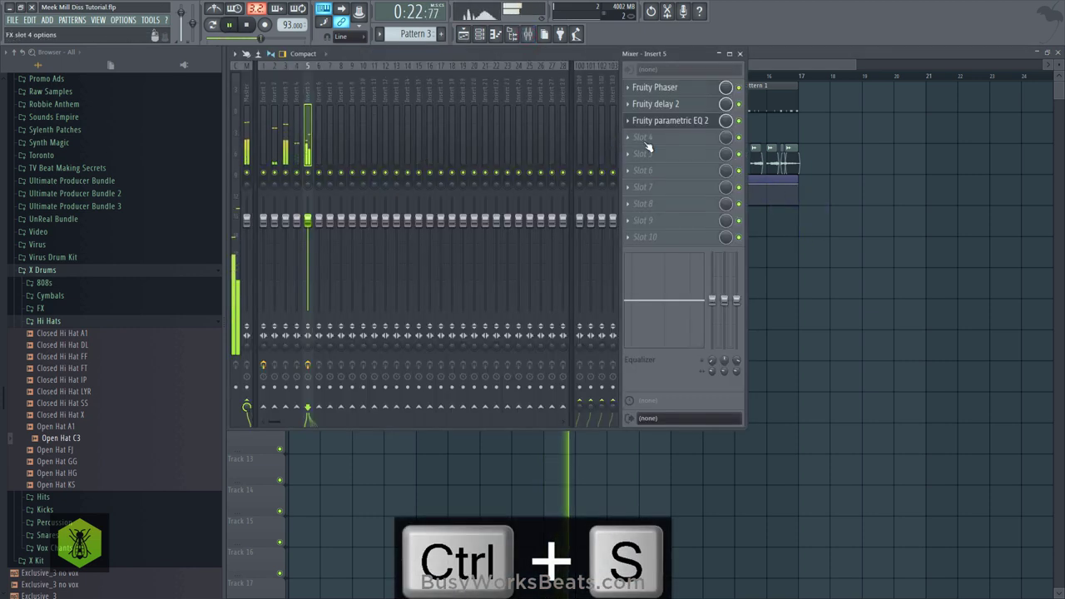
click(666, 120)
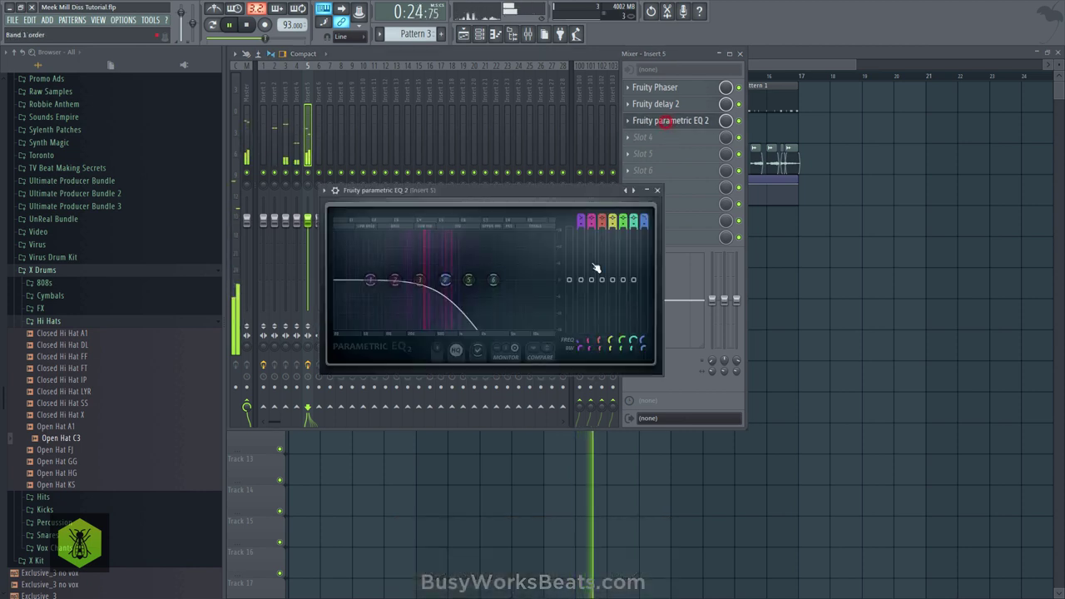
drag(646, 339, 647, 366)
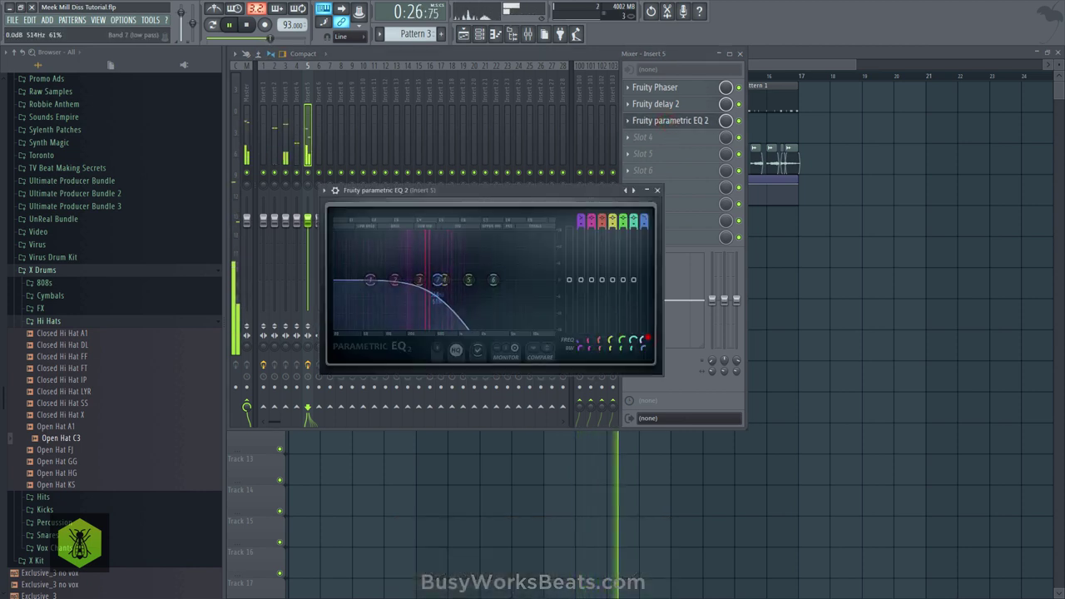
click(656, 190)
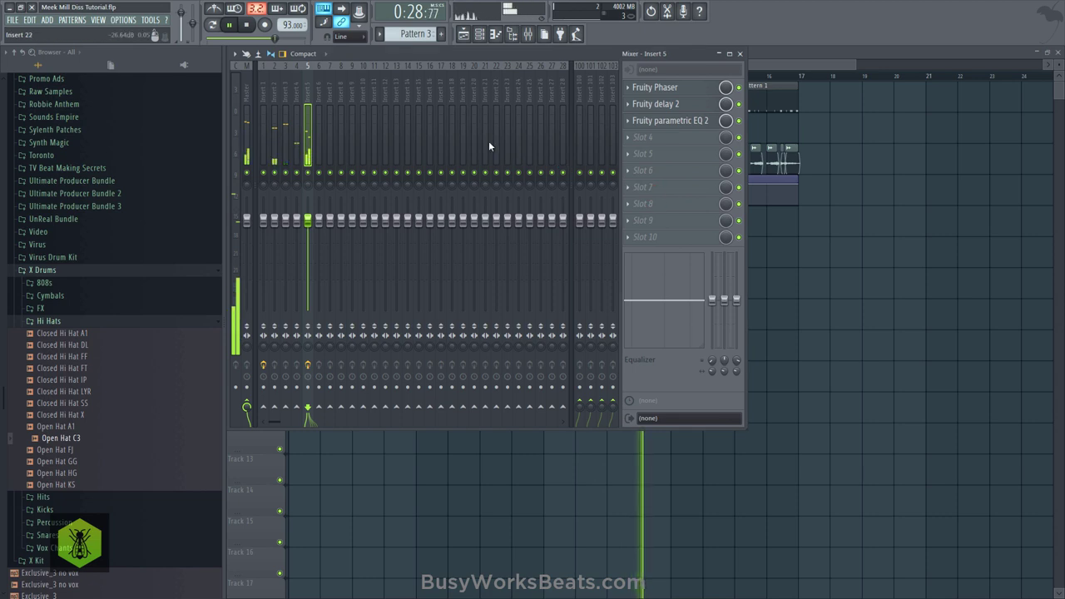
click(820, 223)
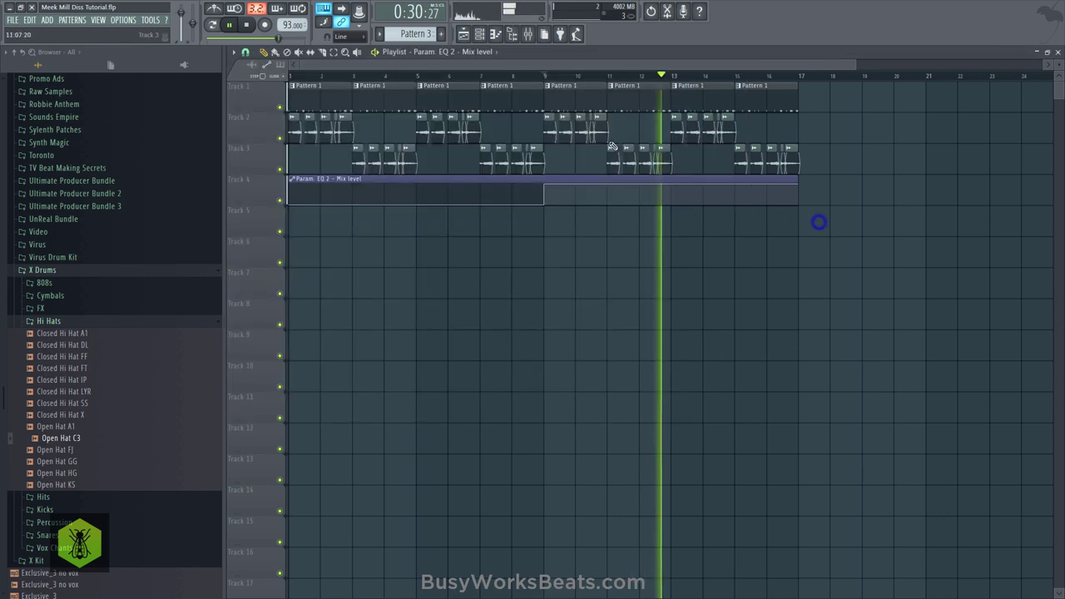
click(528, 35)
key(space)
click(800, 230)
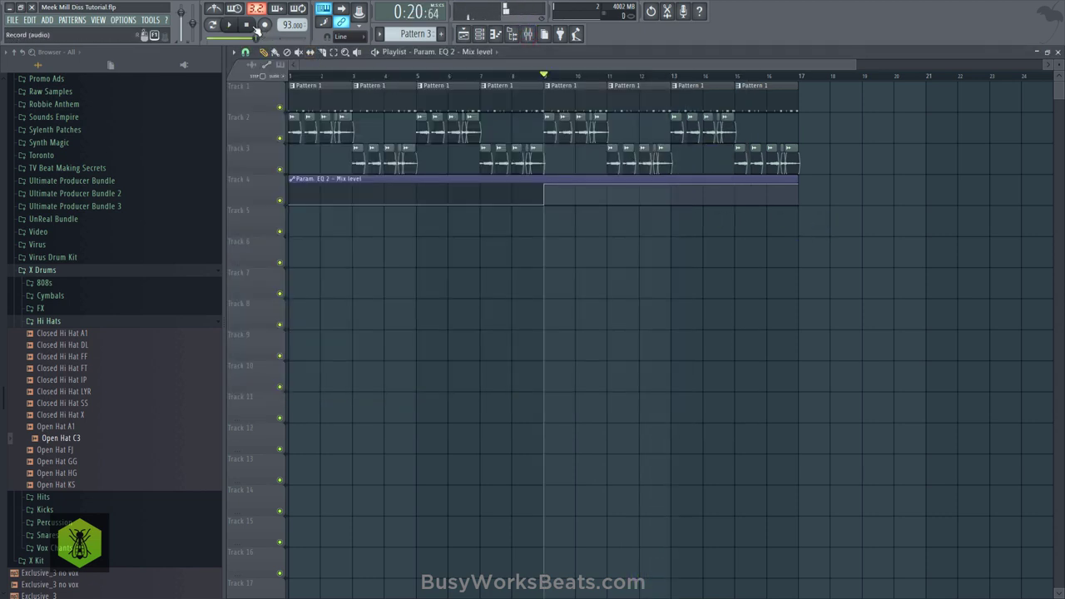
Step: Add UAD Lexicon 224 to slot 1 of send track Insert 100, choose program 3 (Lg Hall B) and close its window
click(527, 34)
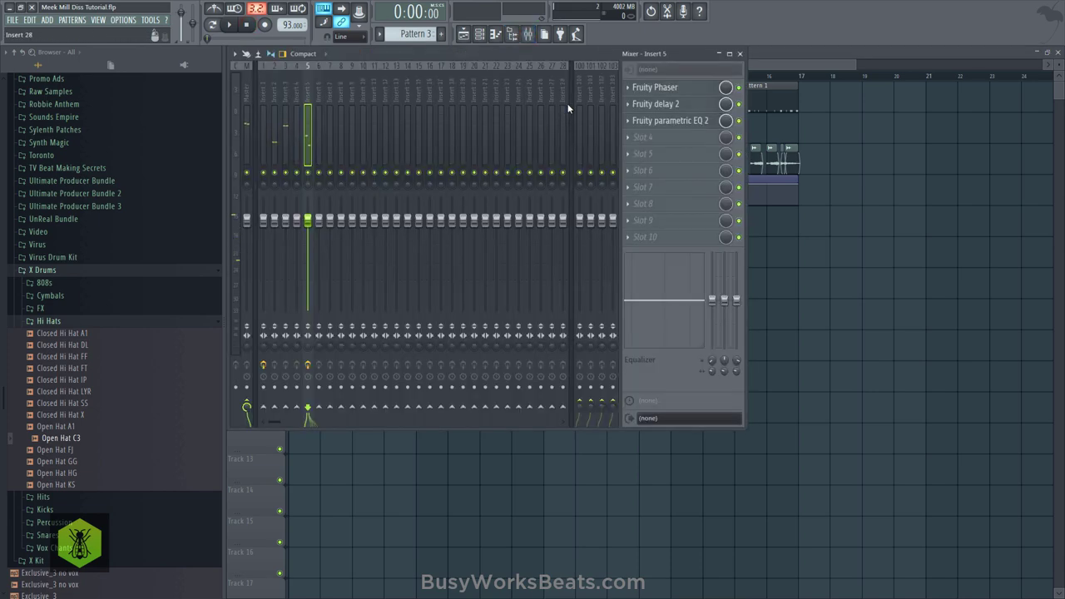
click(579, 100)
click(623, 89)
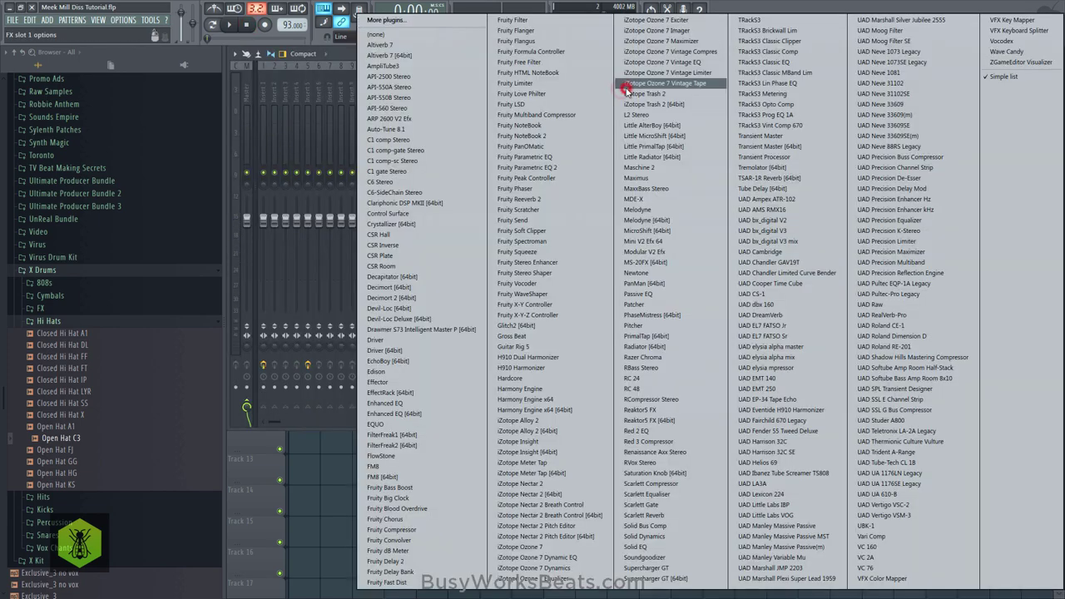
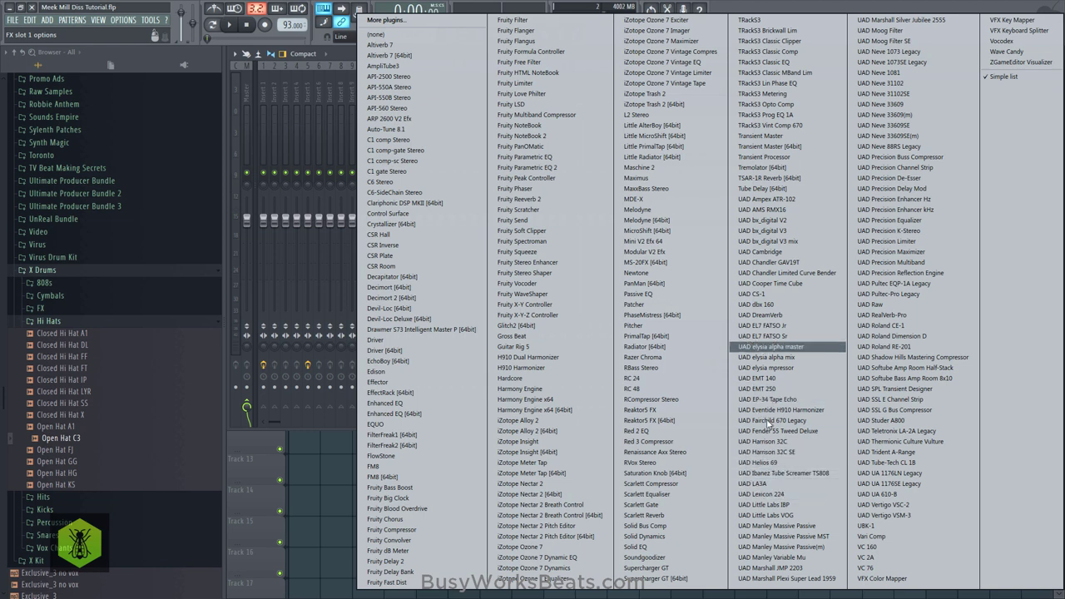
click(762, 494)
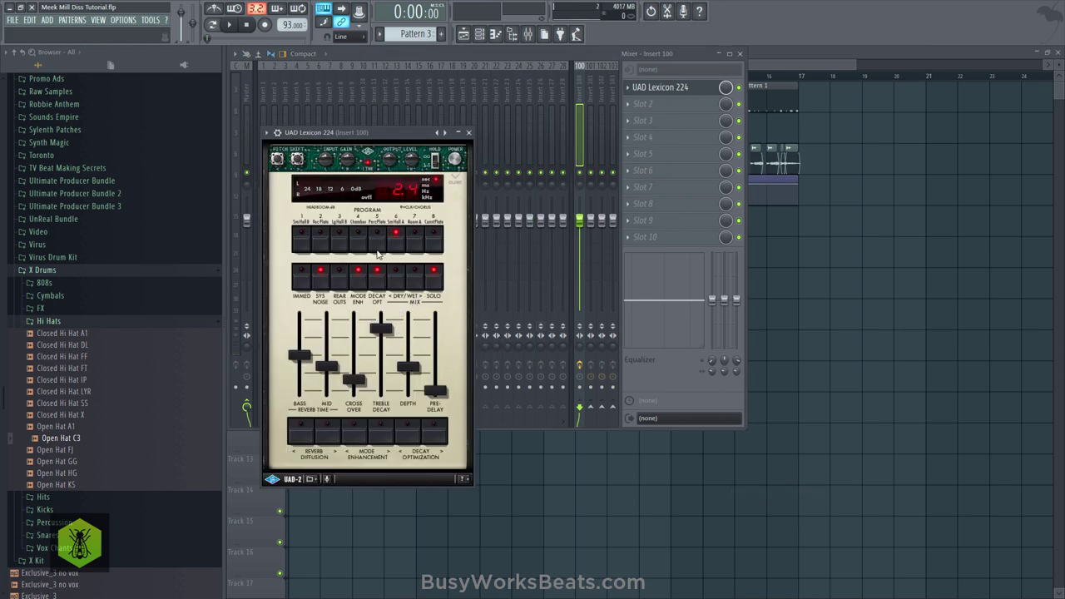
click(337, 240)
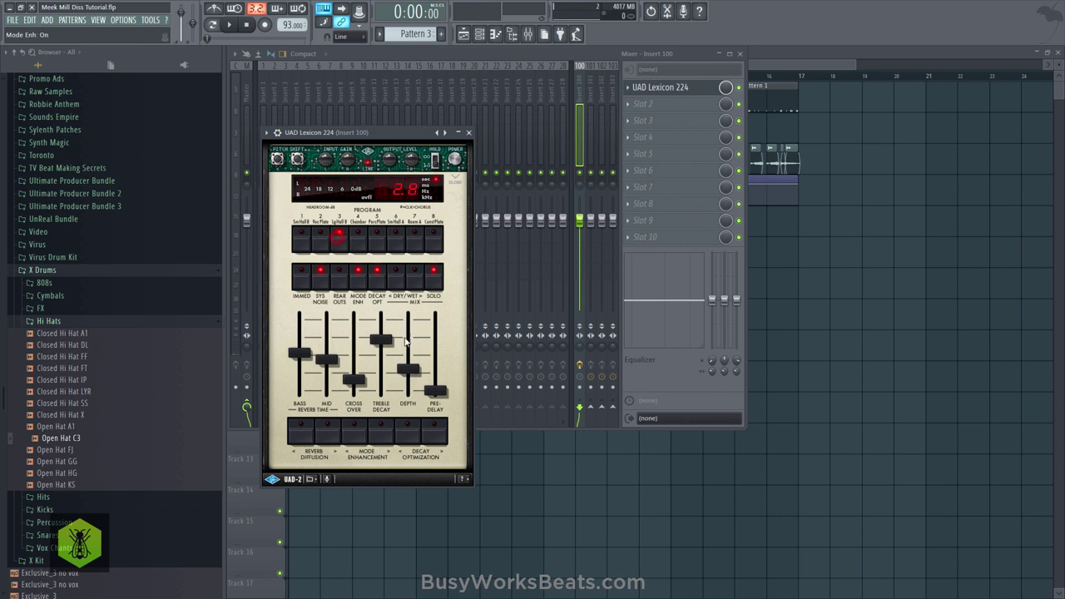
click(468, 132)
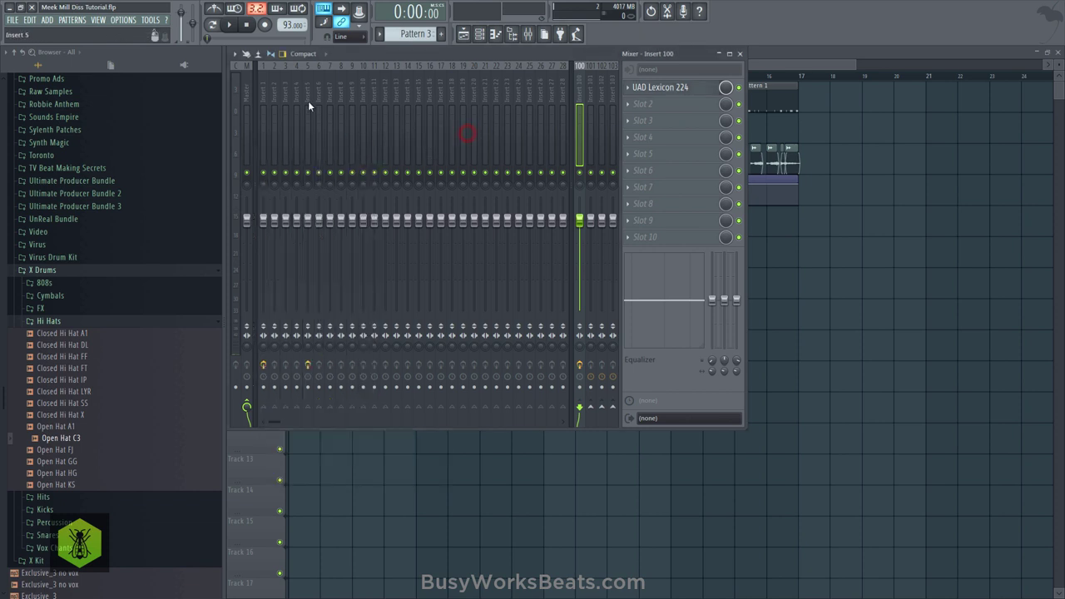
Step: Solo Insert 5 during playback and raise the Mid reverb time of the Lexicon 224 on Insert 100
key(space)
click(308, 141)
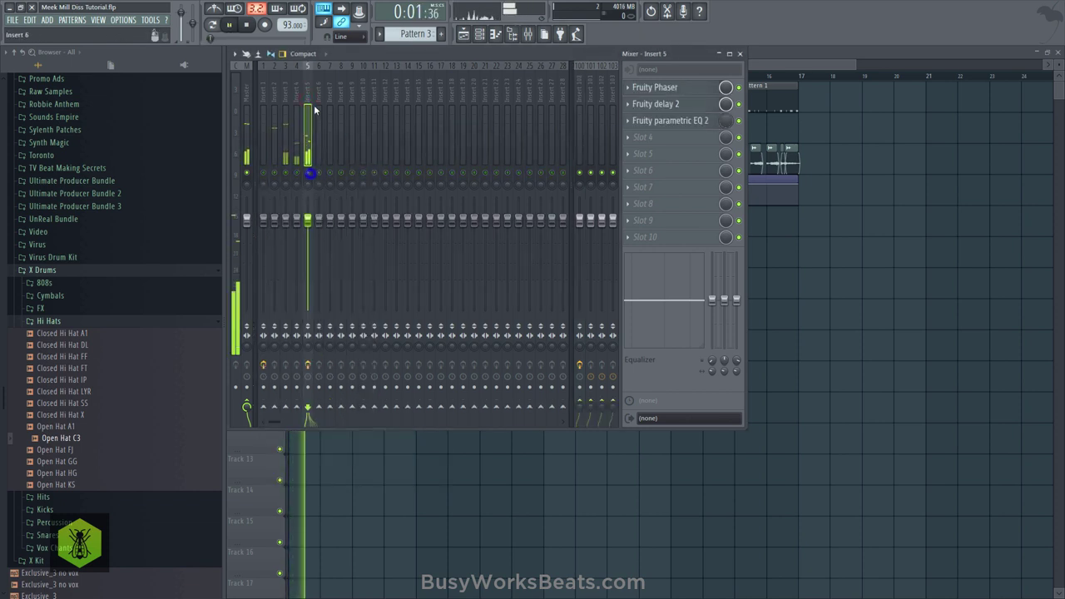
click(580, 92)
click(655, 87)
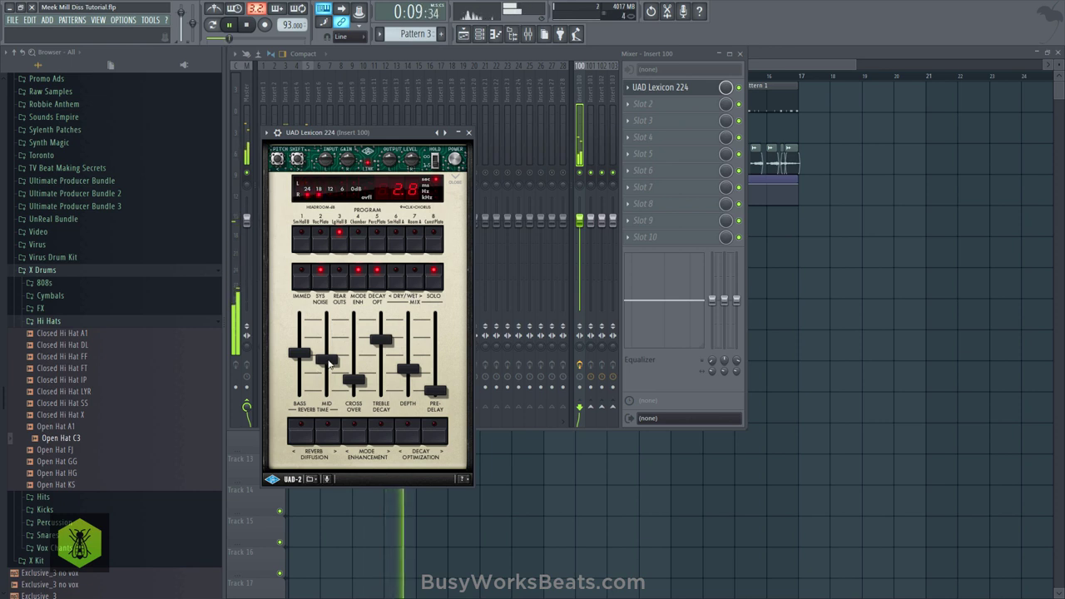
mouse_move(328, 359)
mouse_down()
mouse_move(323, 310)
mouse_move(332, 340)
mouse_up()
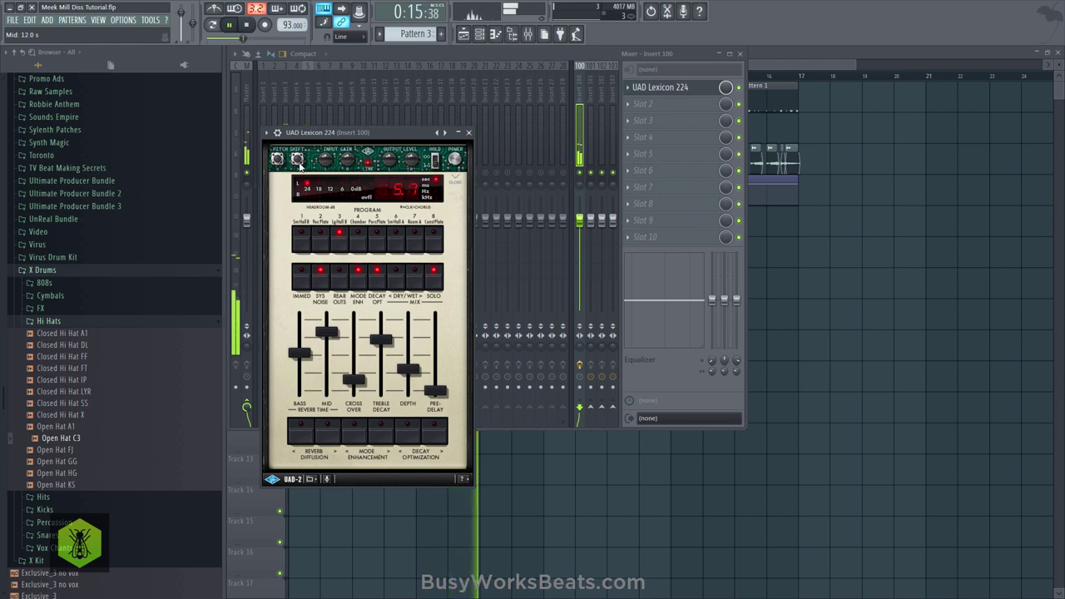
Step: Close the Lexicon 224 window, select Insert 5 and stop playback
click(469, 134)
click(310, 85)
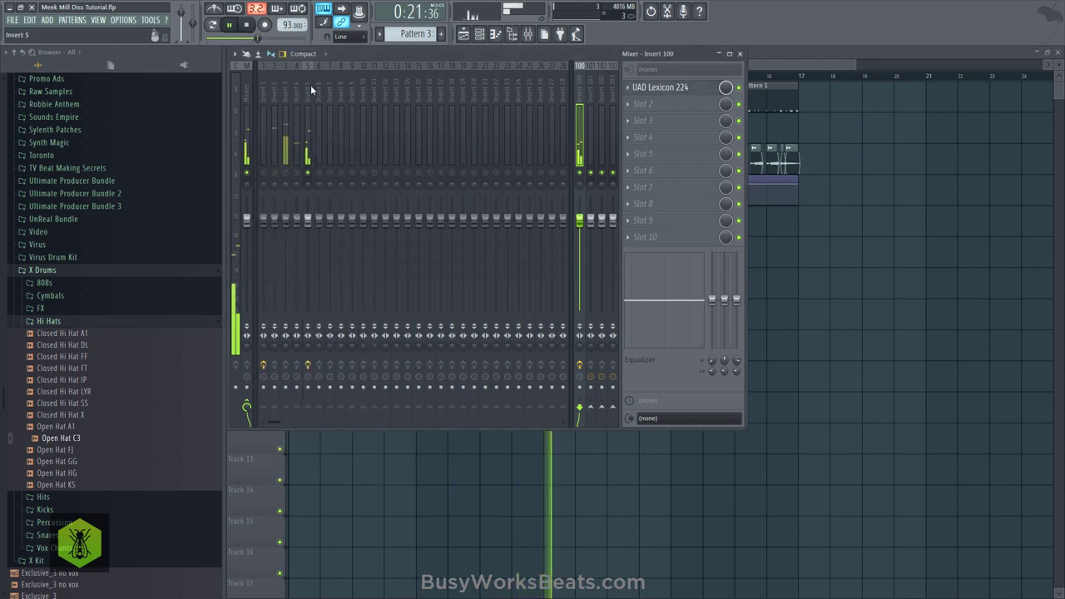
key(space)
Step: Load Guitar Rig 5 into slot 4 of Insert 5 and show its component categories
click(637, 143)
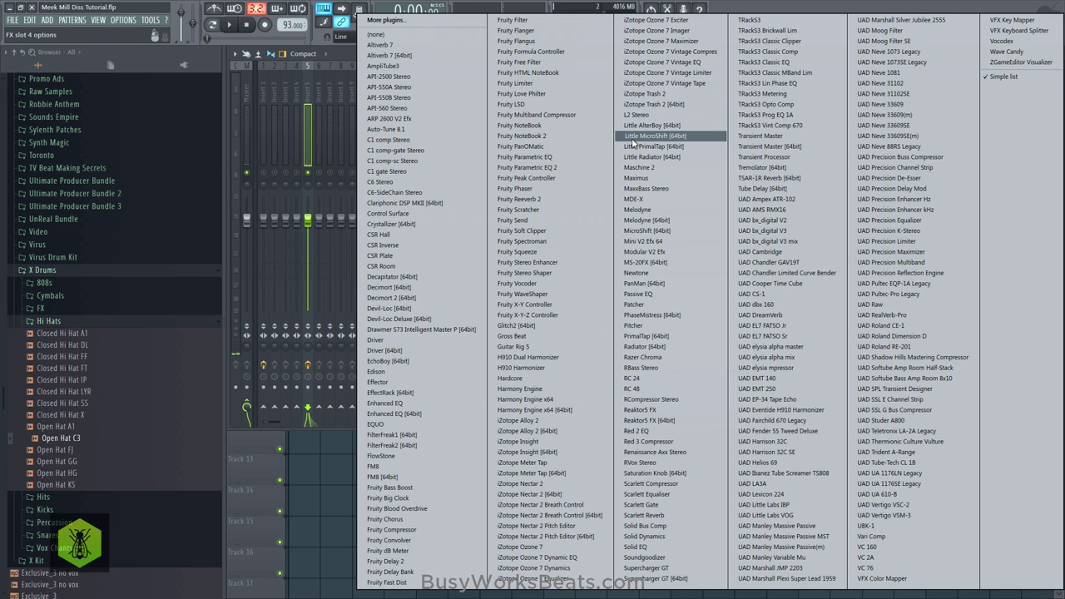
click(531, 347)
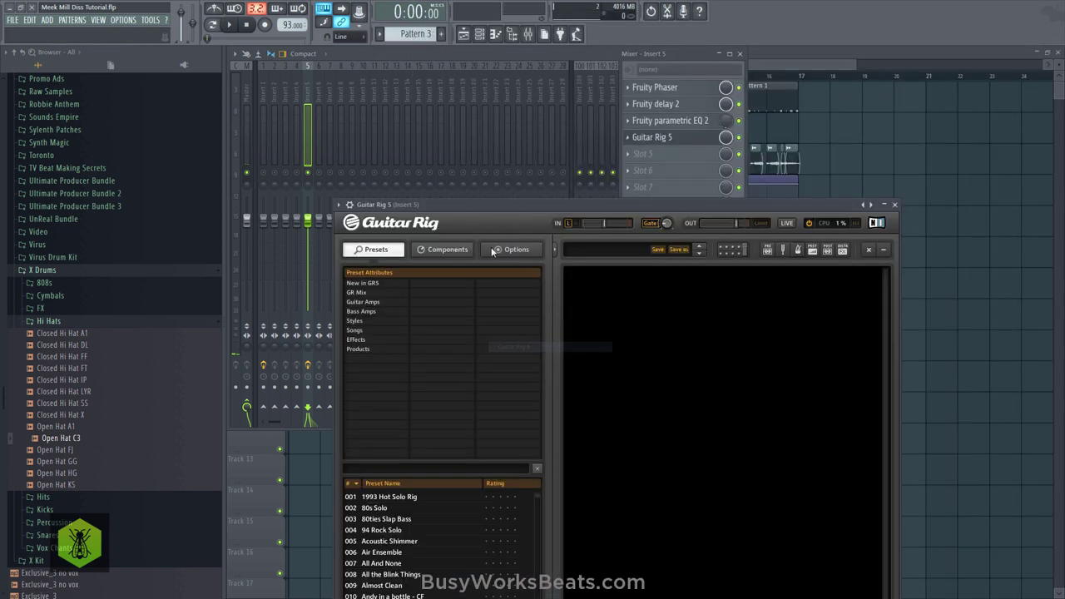
click(450, 252)
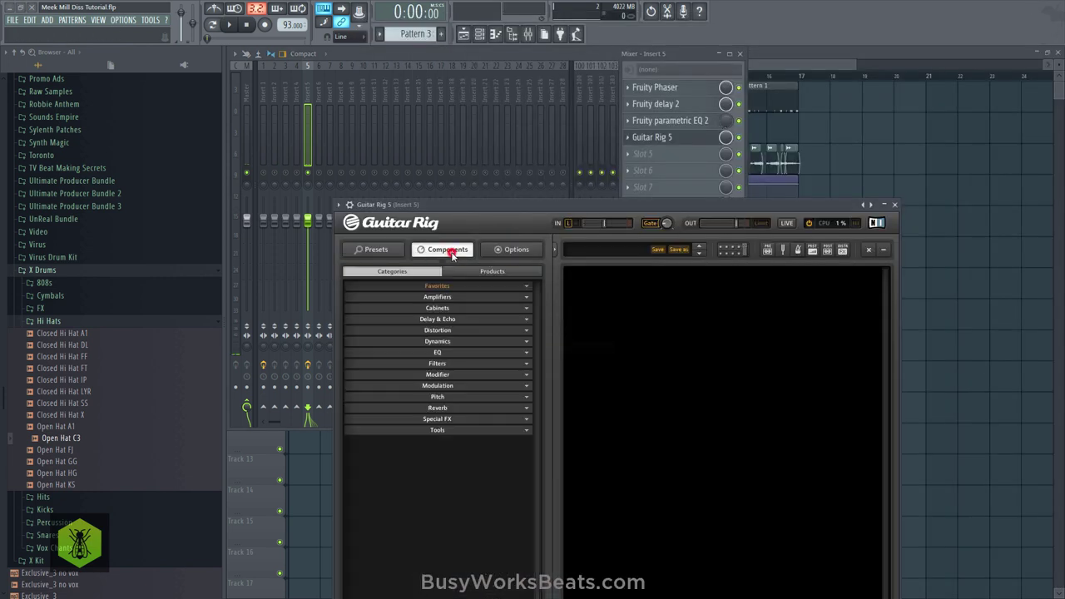
click(575, 223)
drag(576, 210, 532, 133)
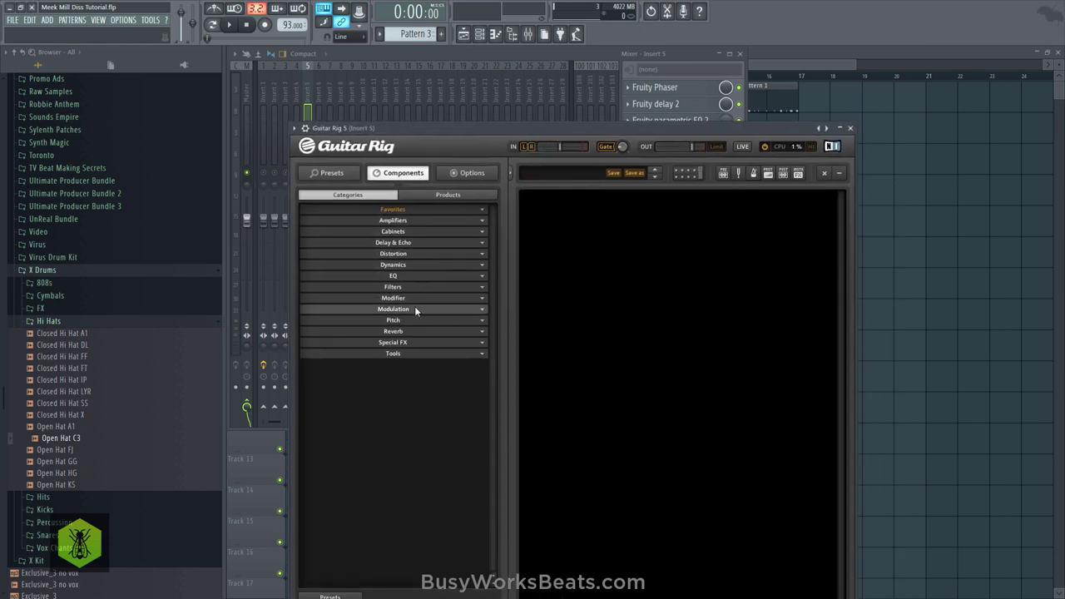
Step: Browse Guitar Rig's Special FX, Pitch and Modulation components and add Electric Lady to the rack
click(414, 343)
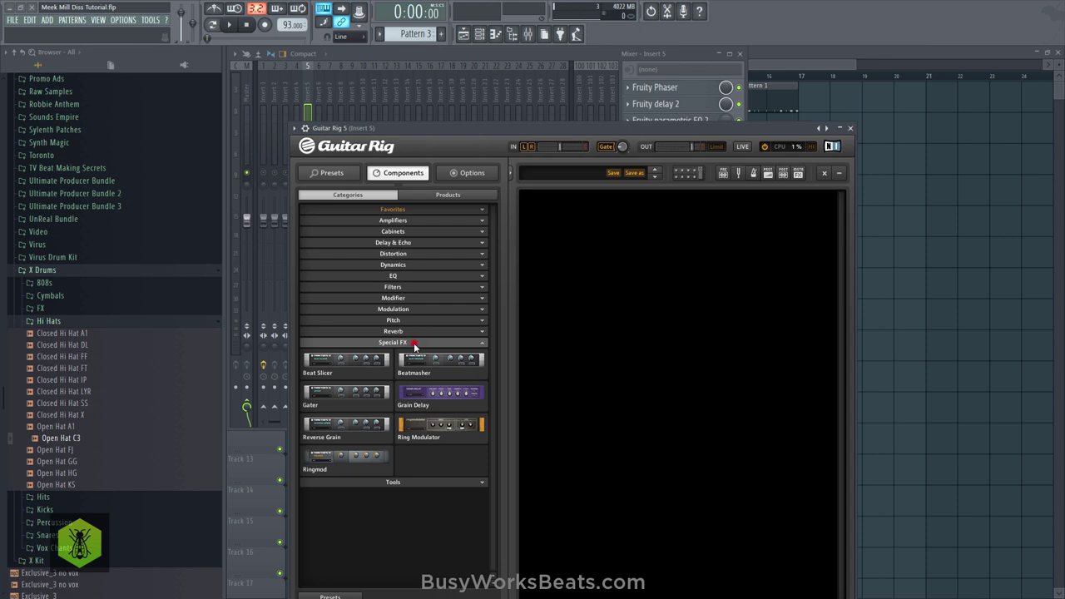
click(412, 343)
click(398, 321)
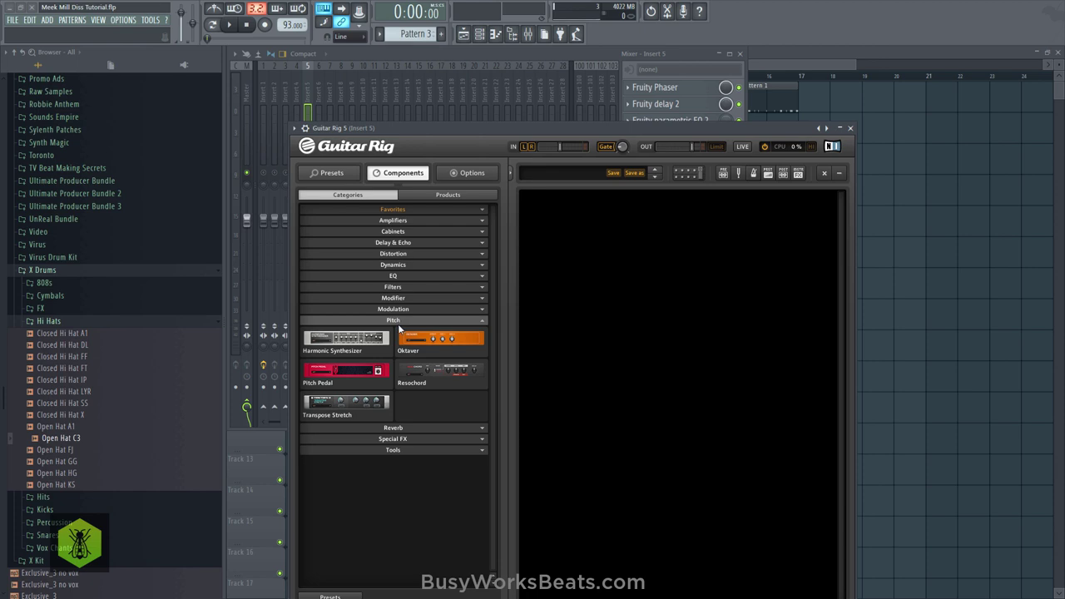
click(400, 321)
click(404, 309)
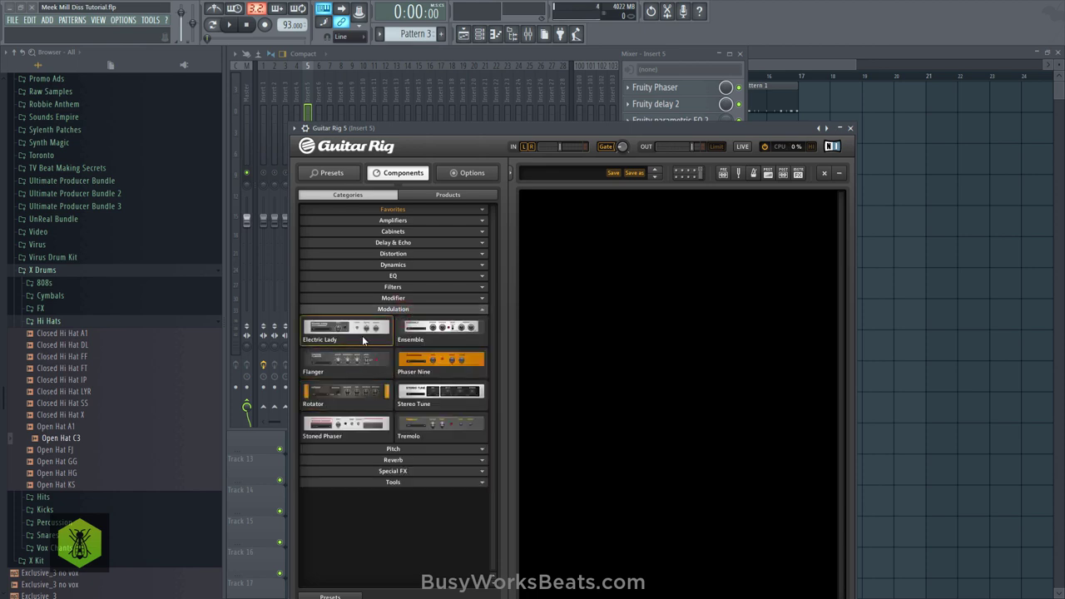
drag(352, 334, 594, 300)
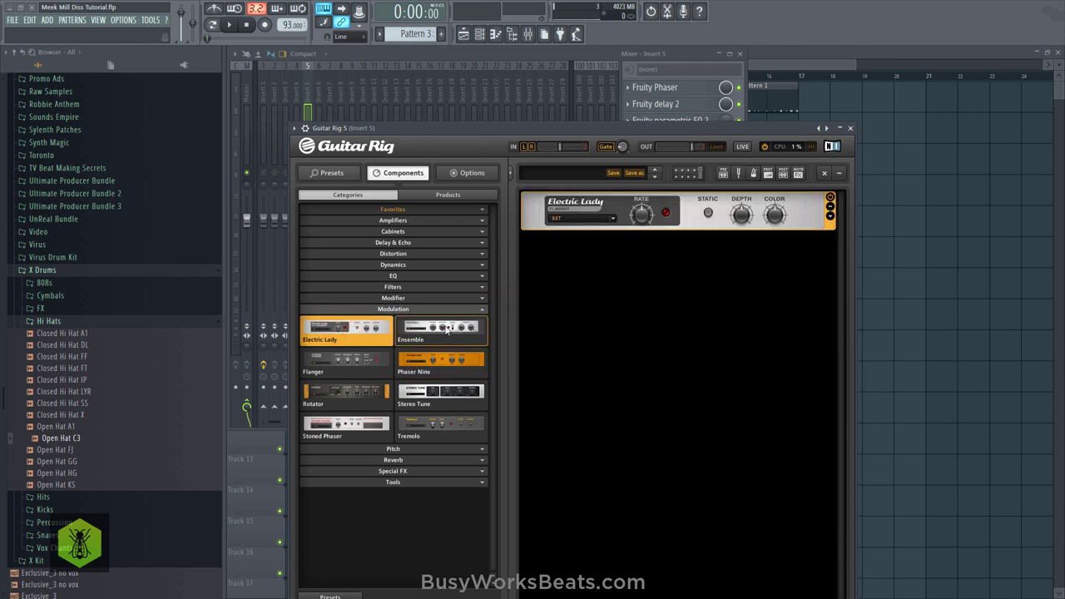
Step: Audition Electric Lady during playback with Insert 5's Fruity Phaser switched off, and delete Electric Lady from the rack
click(233, 25)
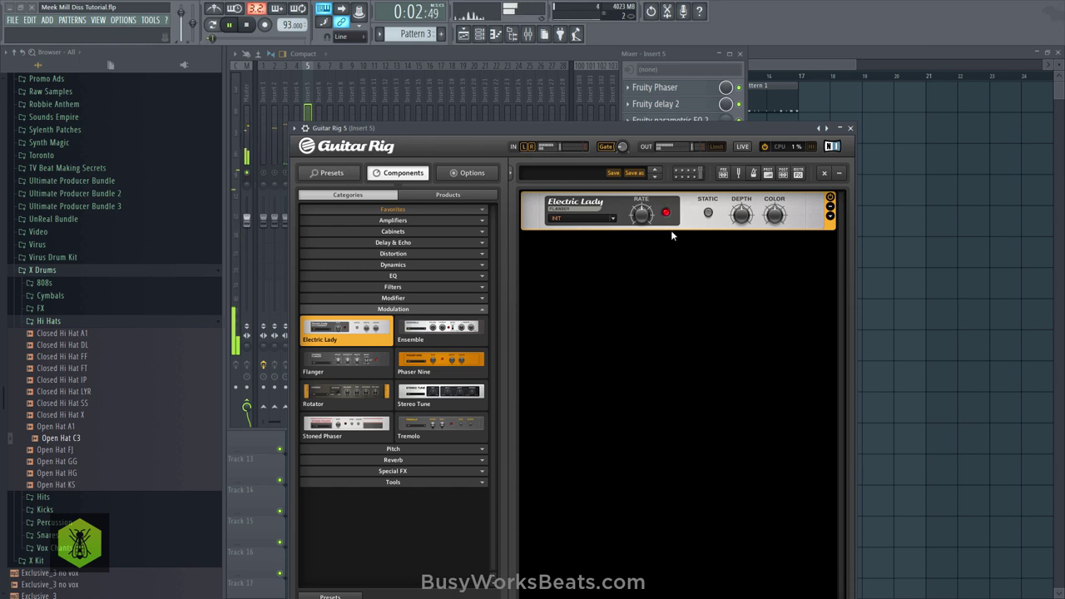
click(738, 87)
click(784, 129)
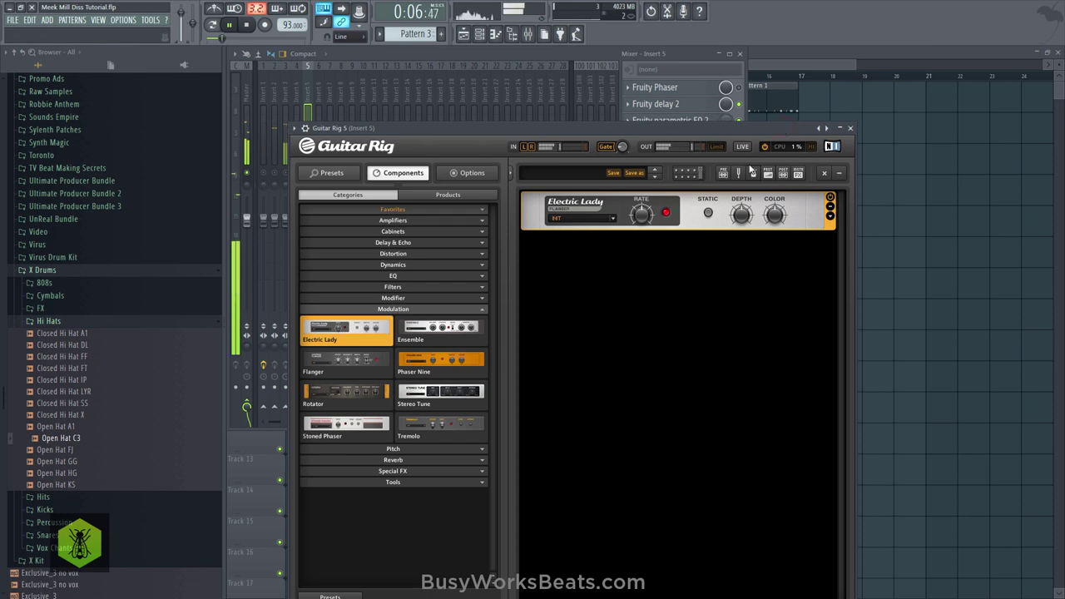
right_click(695, 214)
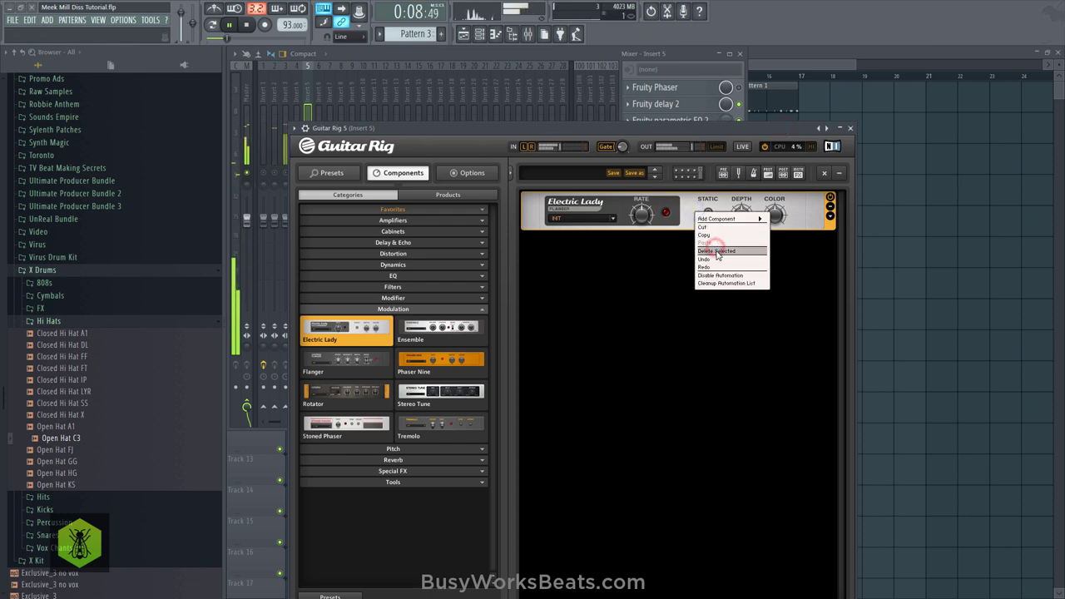
click(716, 251)
Step: Try Phaser Nine in the Guitar Rig rack with its rate at 1.25 Hz, and delete it
drag(437, 371, 638, 264)
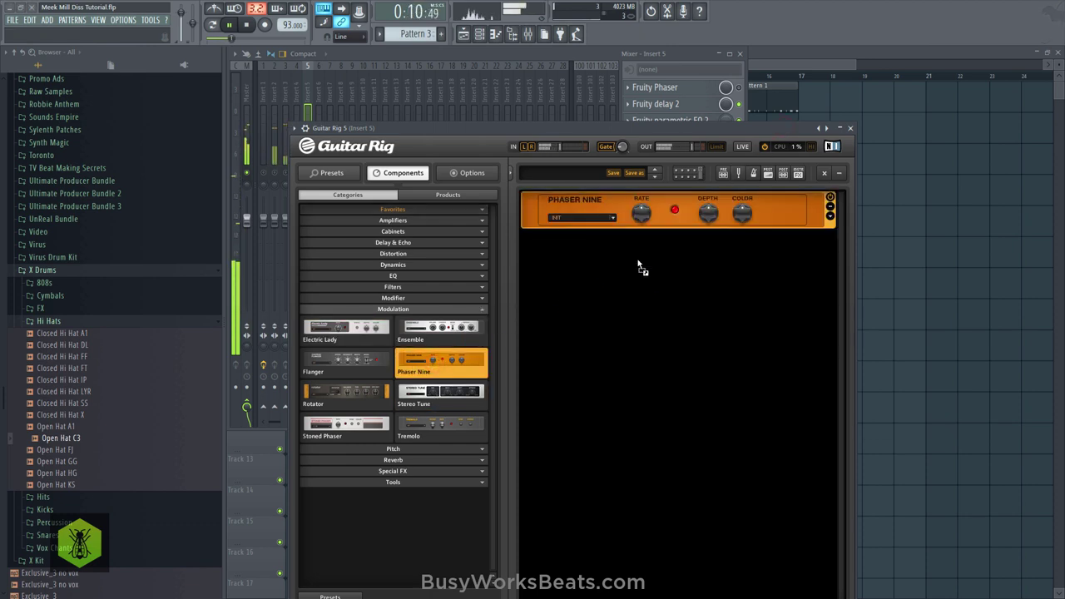
drag(642, 218, 644, 214)
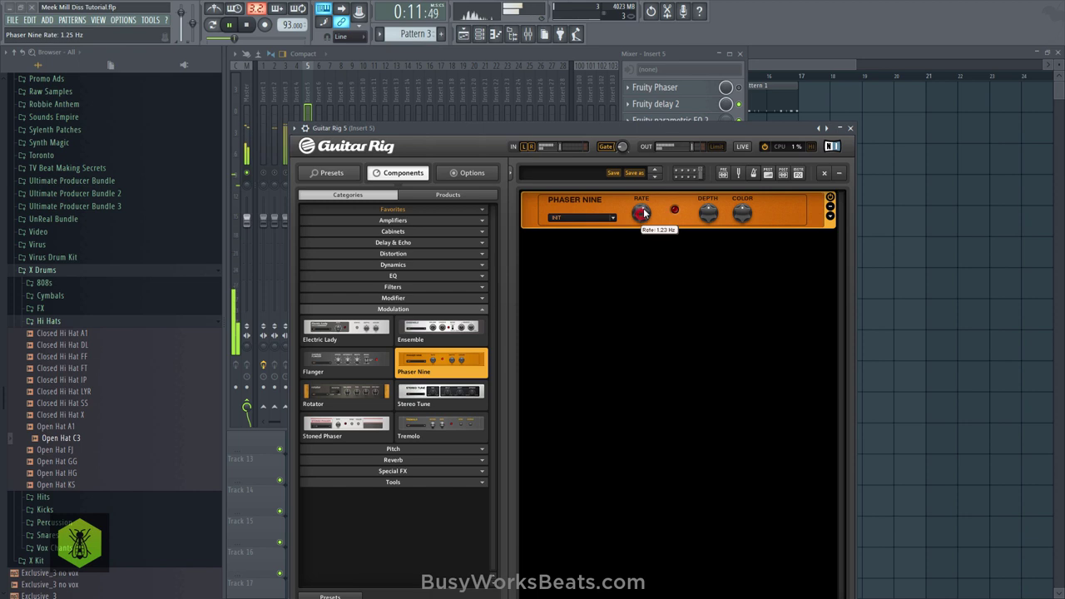
right_click(768, 211)
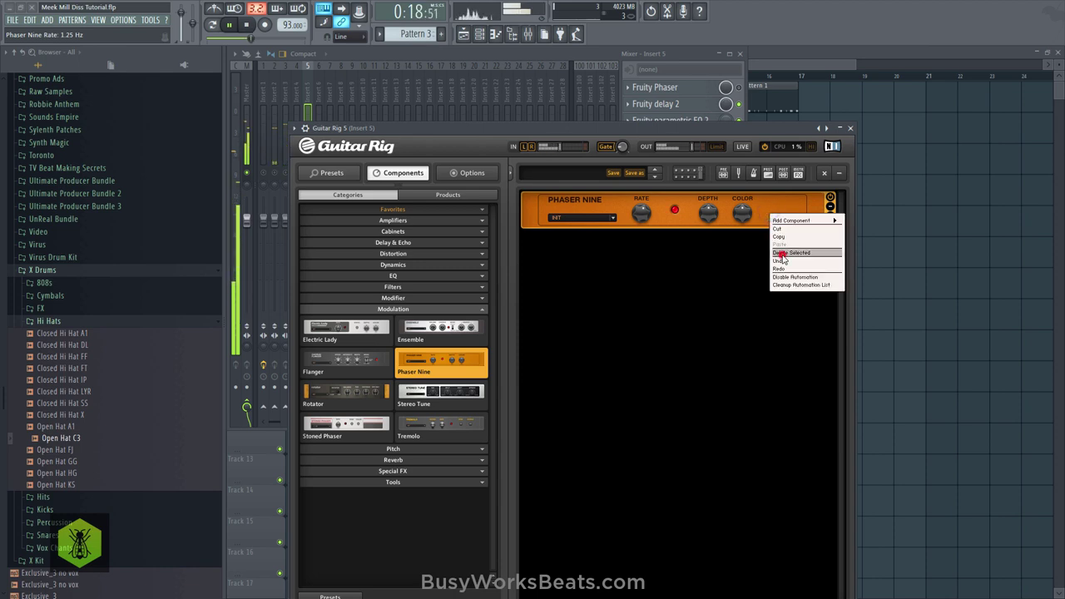
click(779, 252)
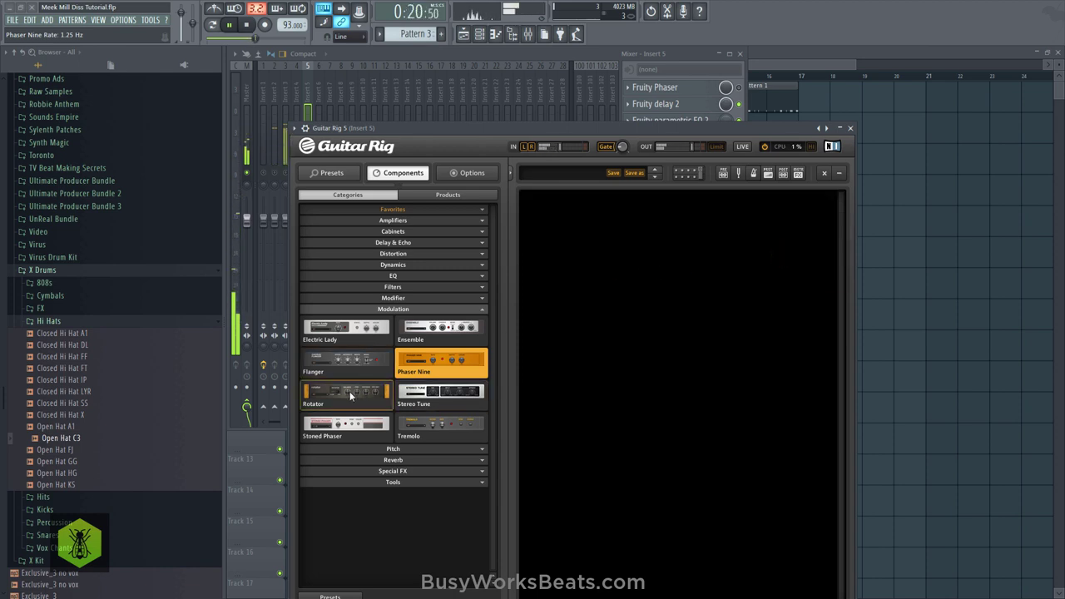
Step: Try the Rotator component in the Guitar Rig rack and delete it
drag(350, 396, 628, 291)
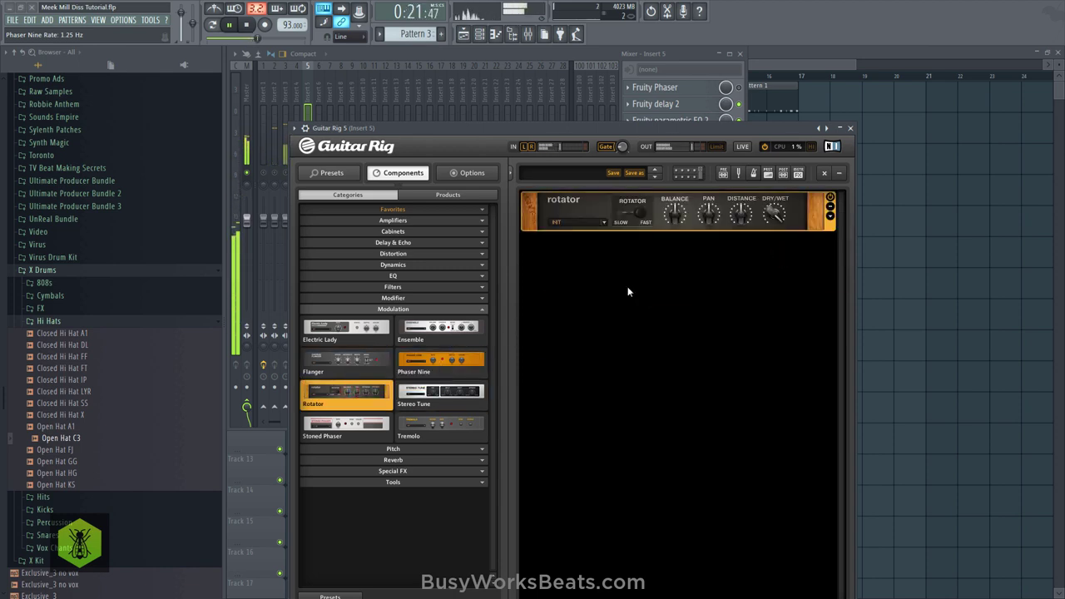
right_click(590, 212)
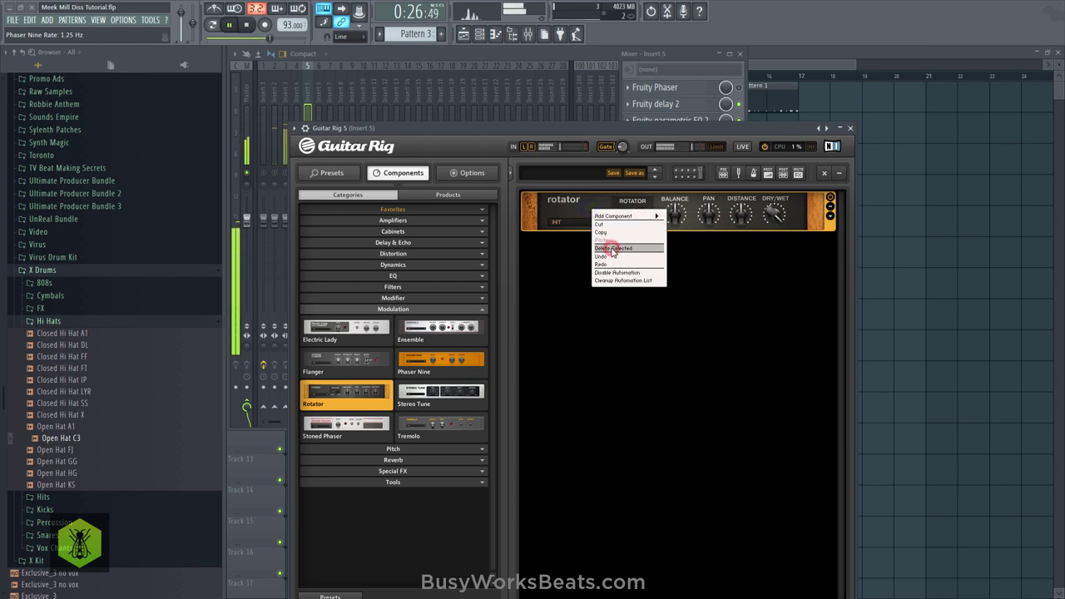
click(613, 249)
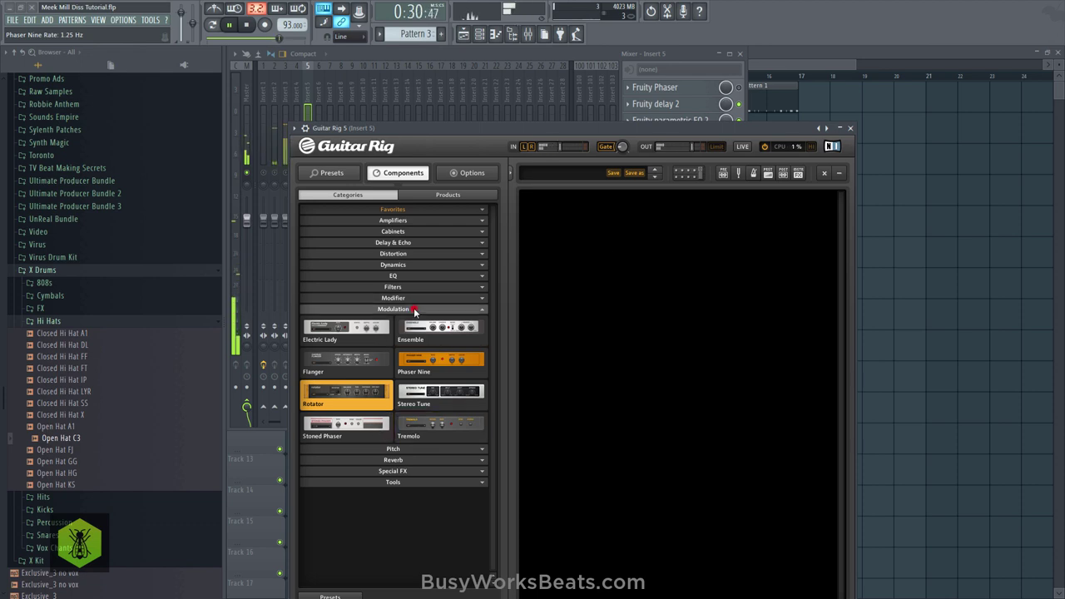
Step: Examine the components in Guitar Rig's Modifier and Filters categories
click(414, 310)
click(410, 298)
click(410, 298)
click(413, 287)
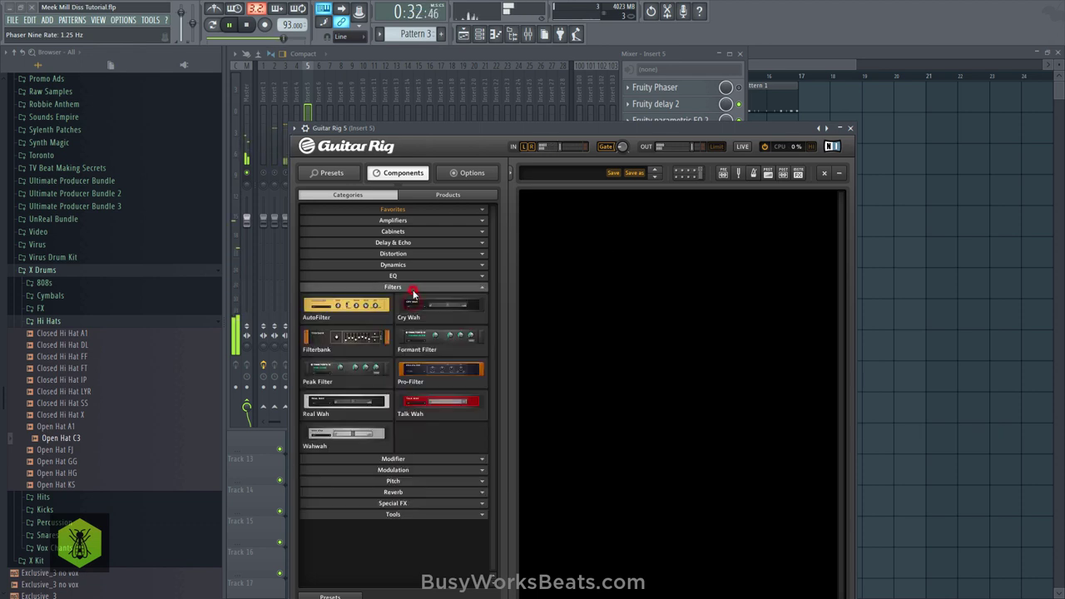
click(412, 290)
click(415, 296)
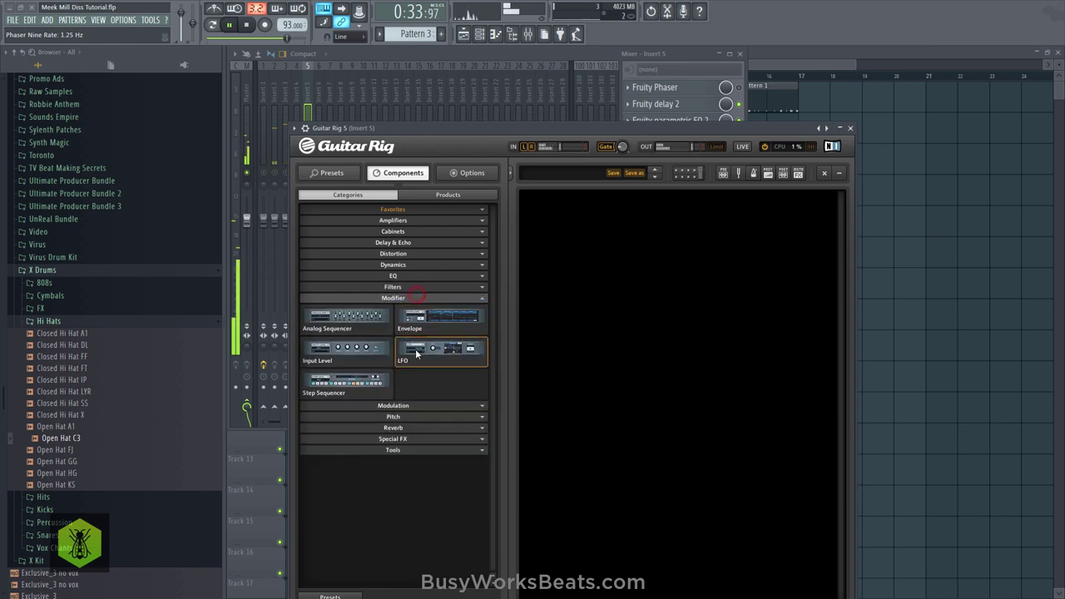
click(416, 298)
click(416, 287)
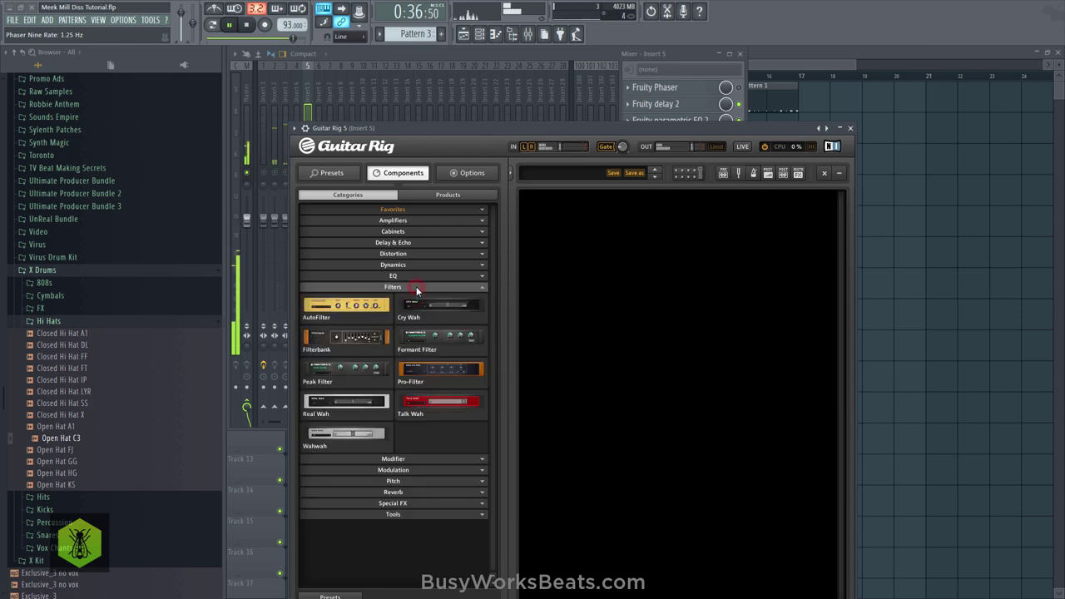
click(416, 287)
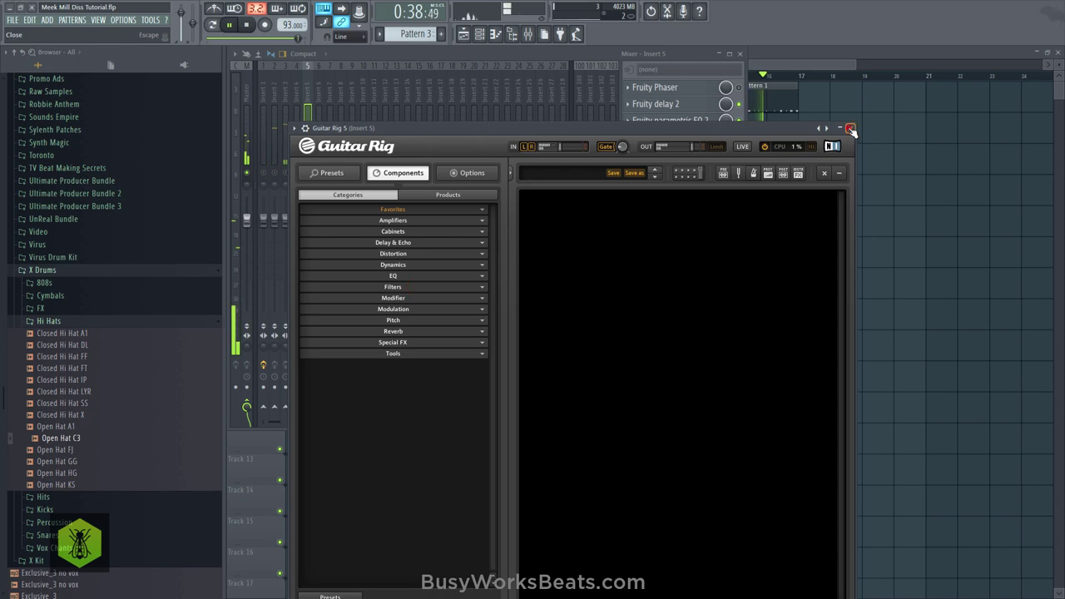
Step: Replace Guitar Rig 5 in slot 4 of Insert 5 with UAD Ampex ATR-102 and close its window
click(851, 129)
click(629, 137)
mouse_move(639, 152)
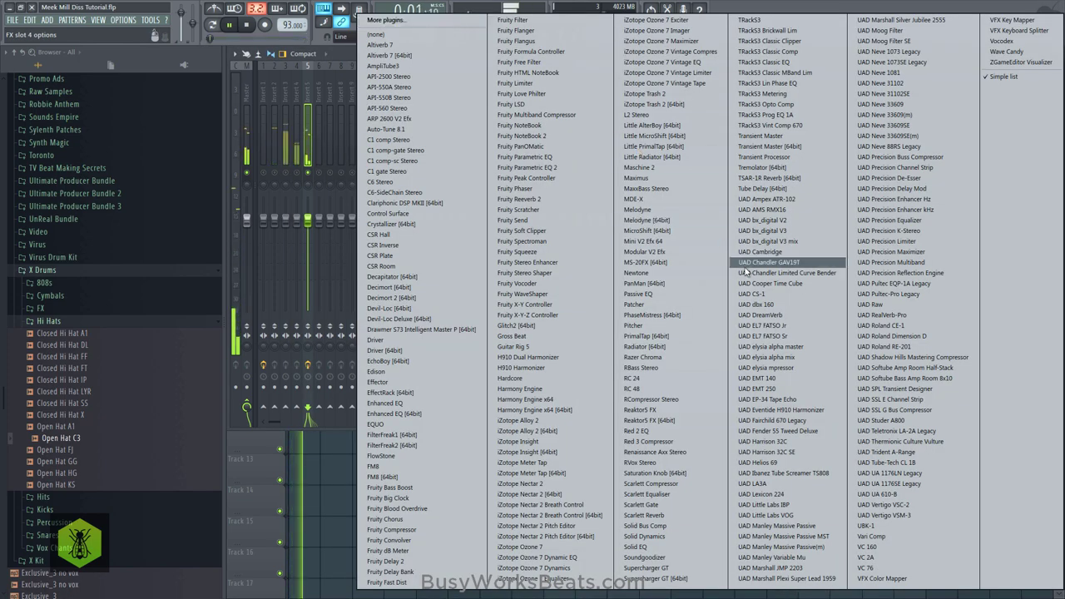
click(790, 201)
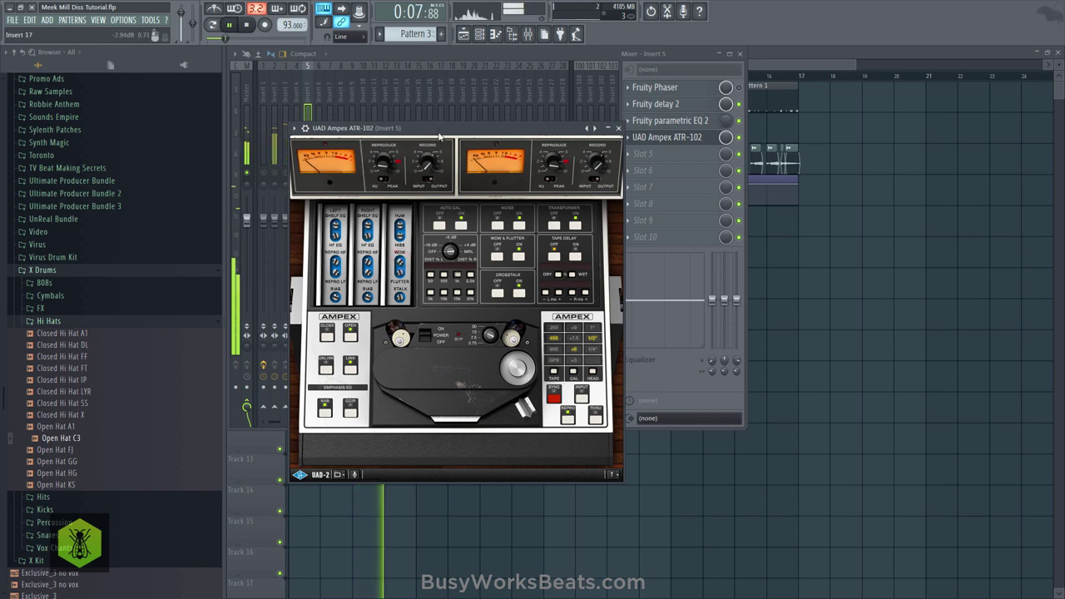
drag(424, 129, 470, 141)
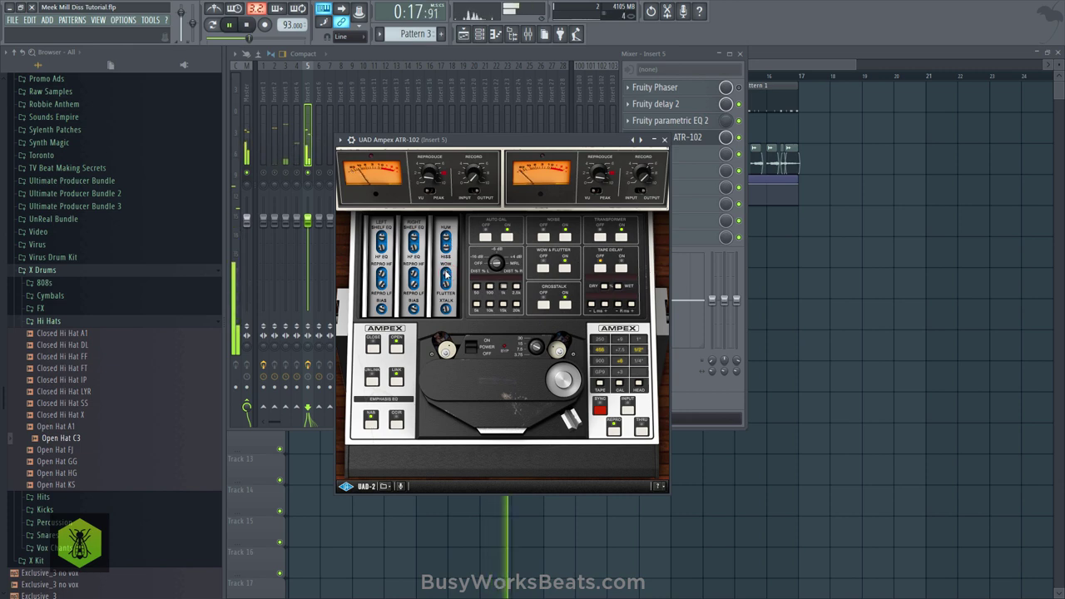
click(664, 139)
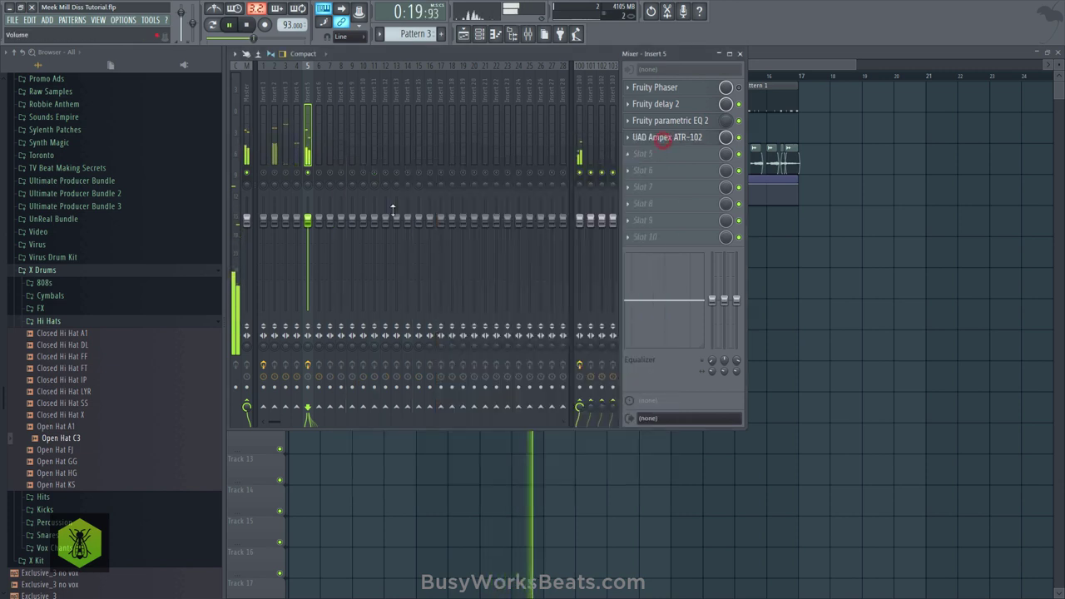
Step: Unsolo Insert 5, replay the song from the start with the mixer closed, and stop playback
right_click(308, 174)
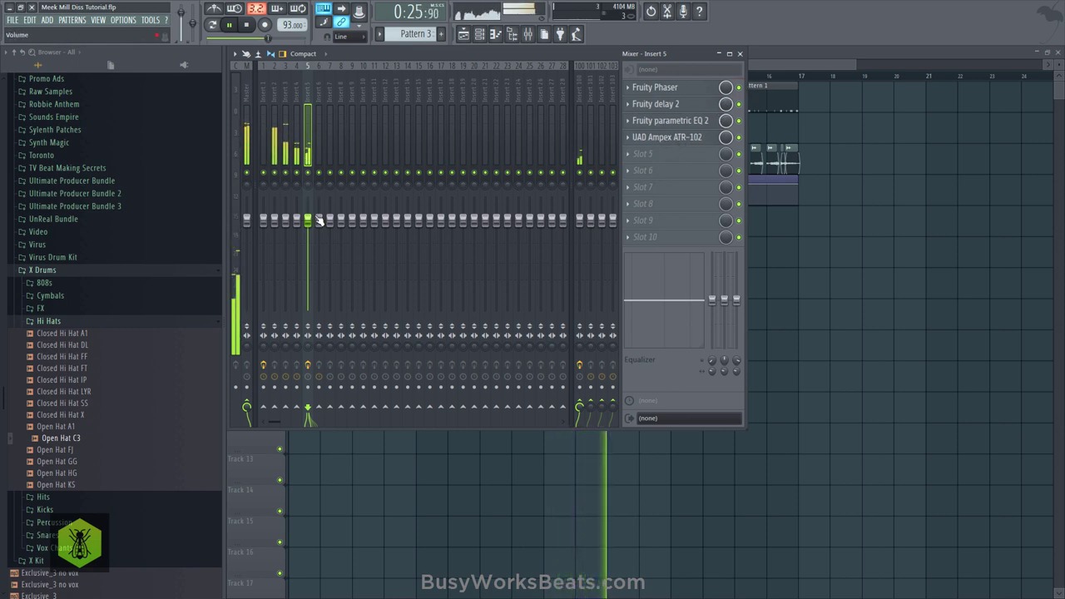
click(248, 26)
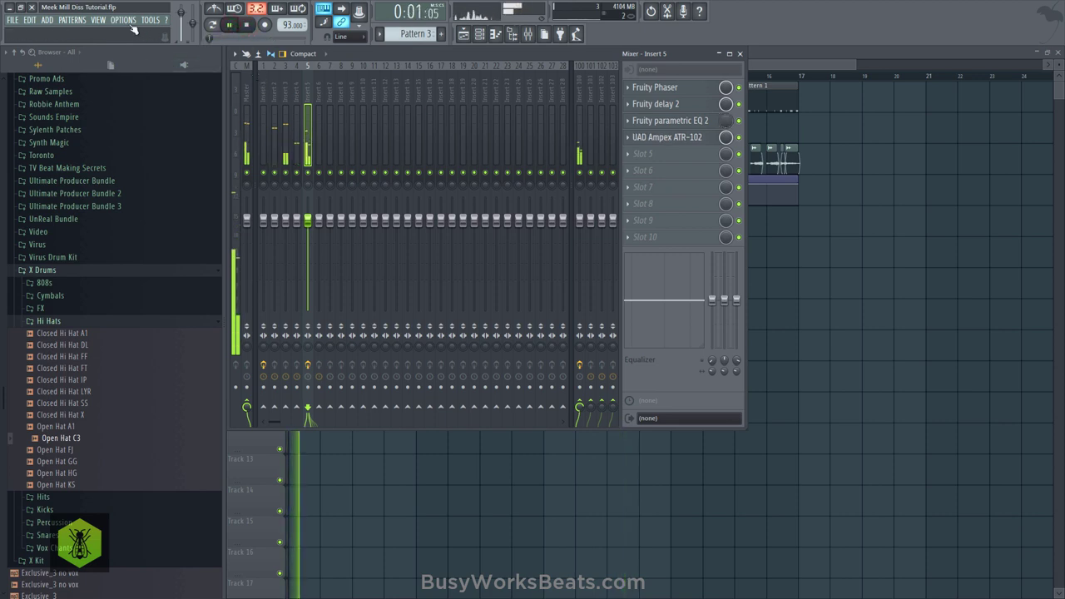
click(123, 19)
click(139, 50)
click(709, 131)
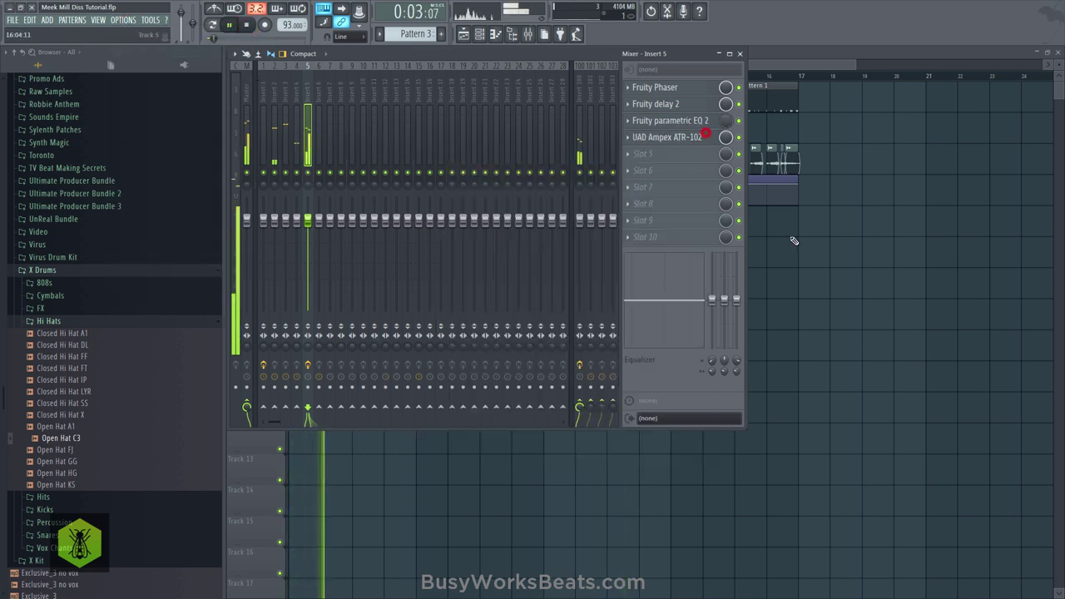
click(740, 53)
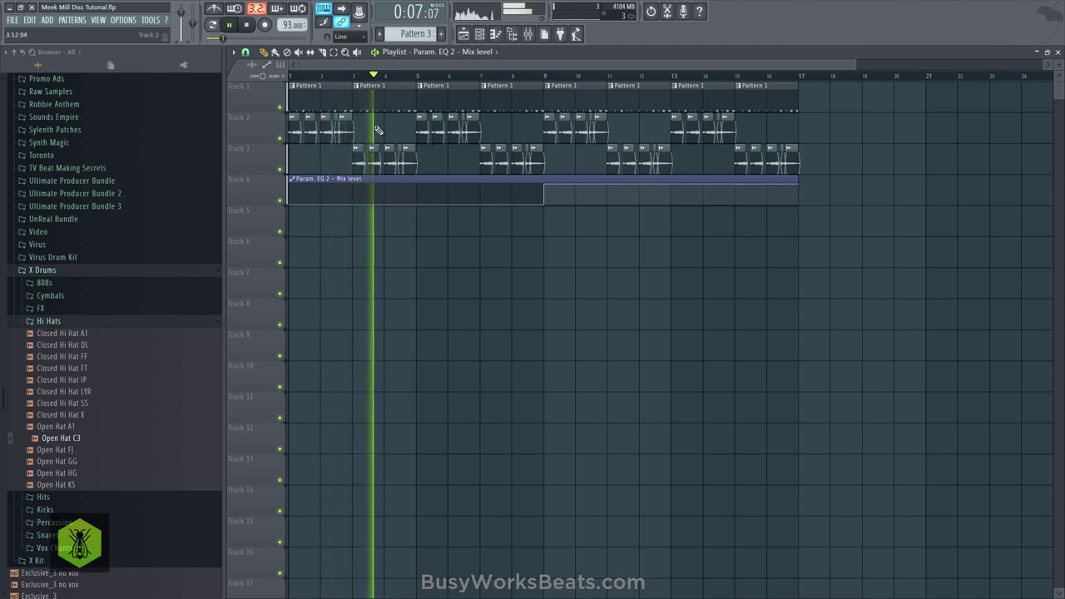
key(space)
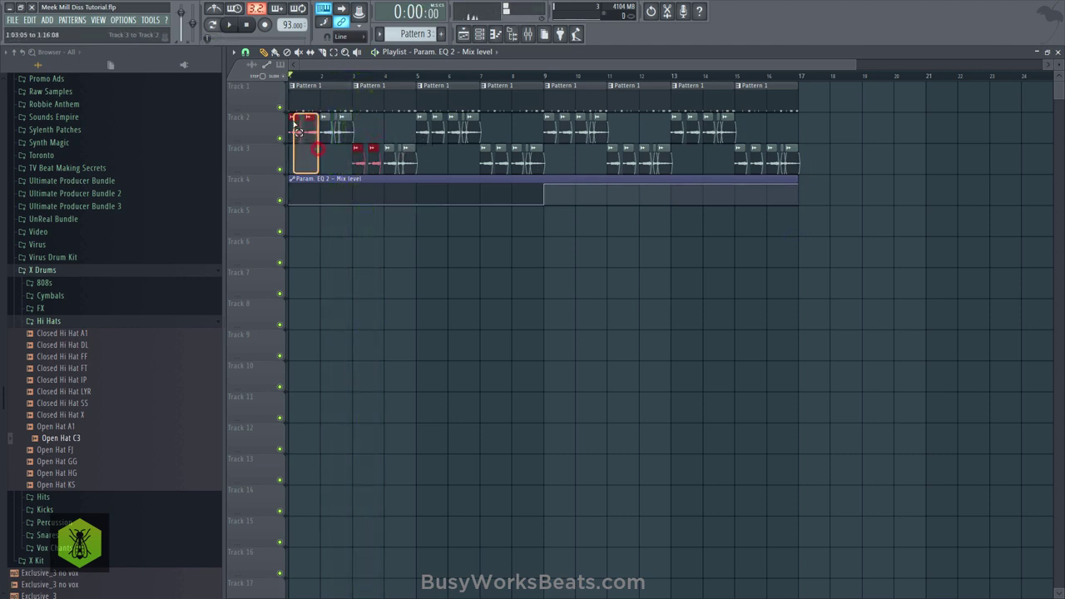
Step: Select the first two sample chops in every group on Tracks 2 and 3 and change the playlist's snap setting
drag(293, 124, 293, 123)
drag(409, 136, 443, 142)
drag(497, 172, 499, 173)
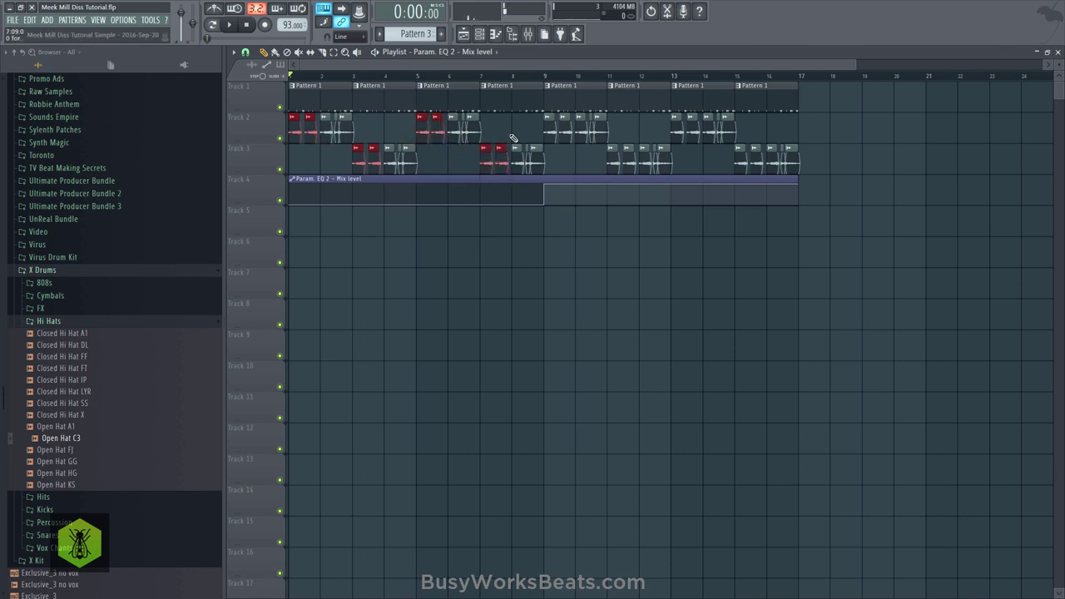
drag(511, 112, 588, 147)
drag(626, 177, 627, 177)
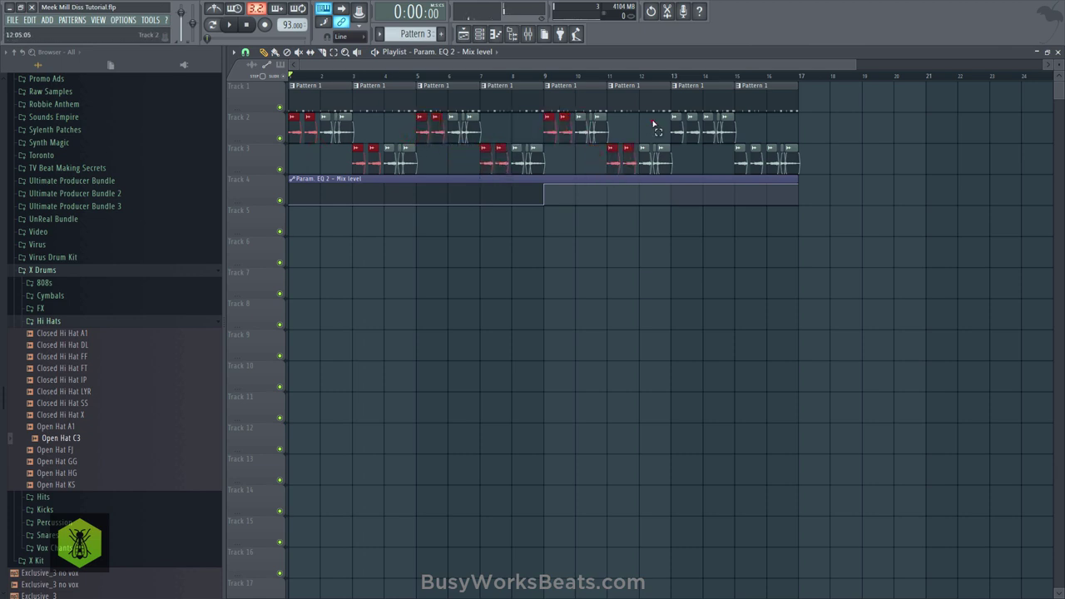
drag(653, 121, 689, 140)
drag(743, 170, 744, 172)
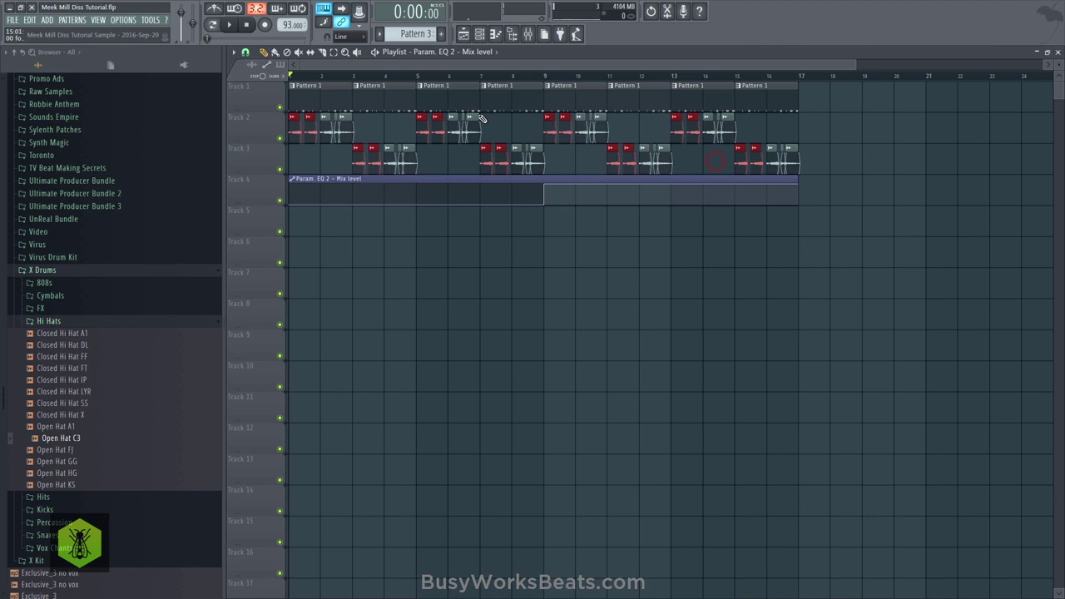
click(244, 52)
click(263, 107)
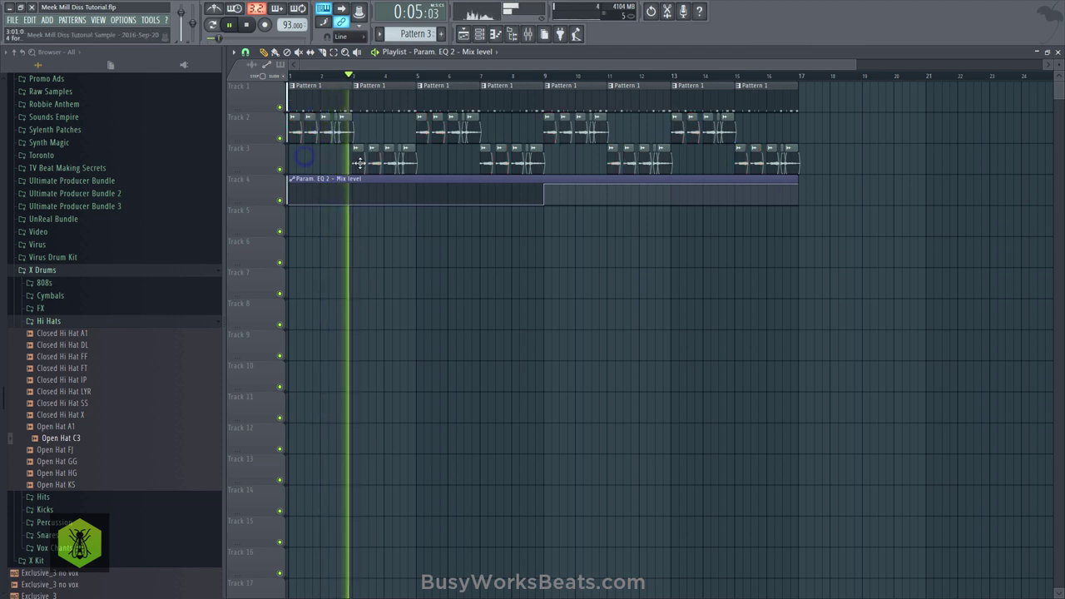
Step: Examine the UAD Ampex ATR-102 on Insert 5 while the song plays, returning to the mixer
click(481, 35)
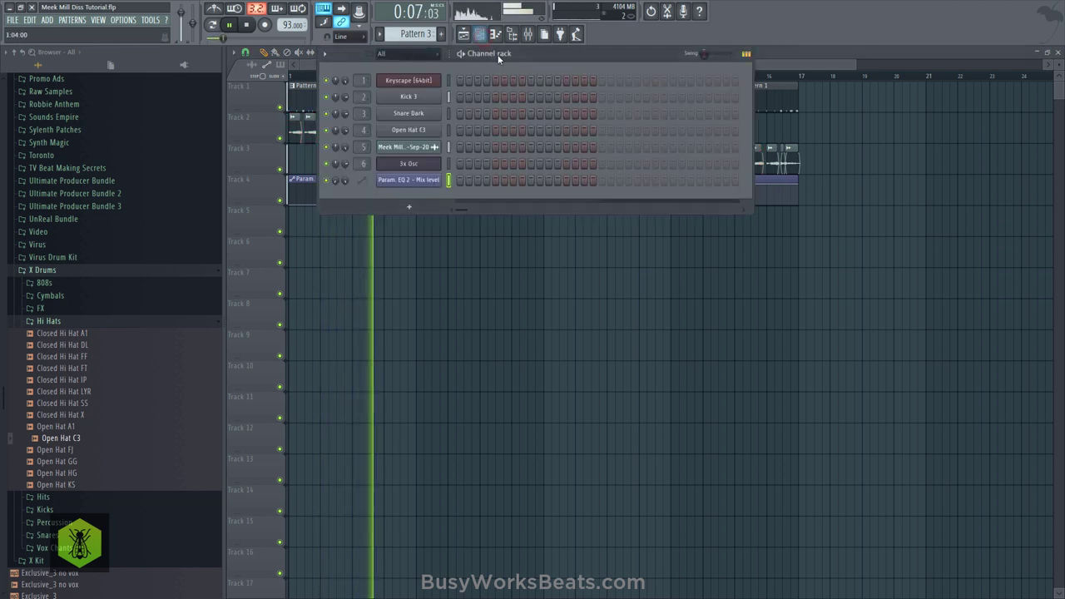
click(530, 35)
click(670, 137)
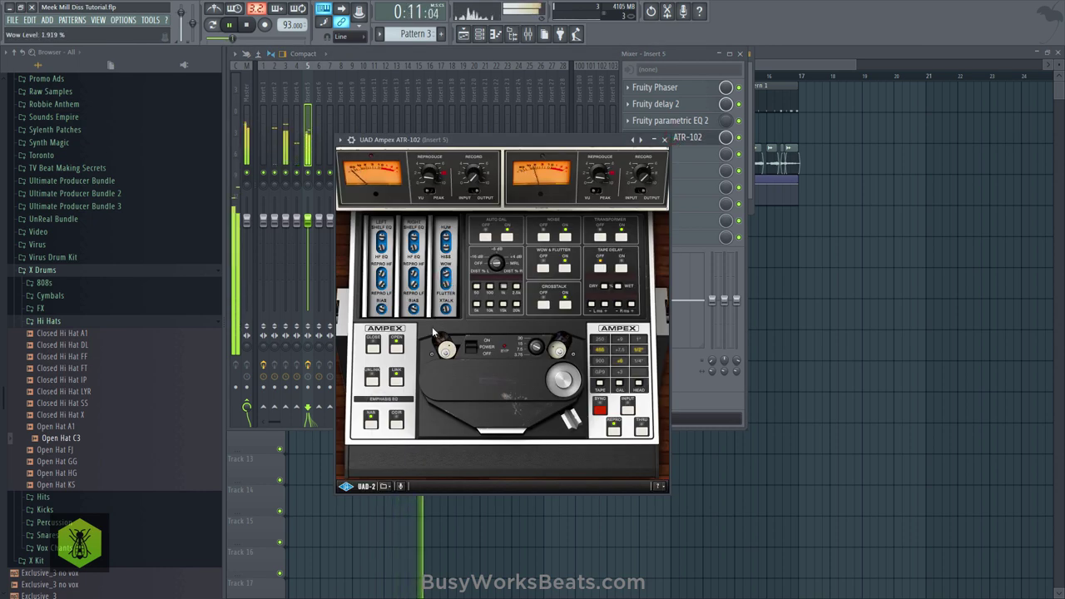
click(494, 48)
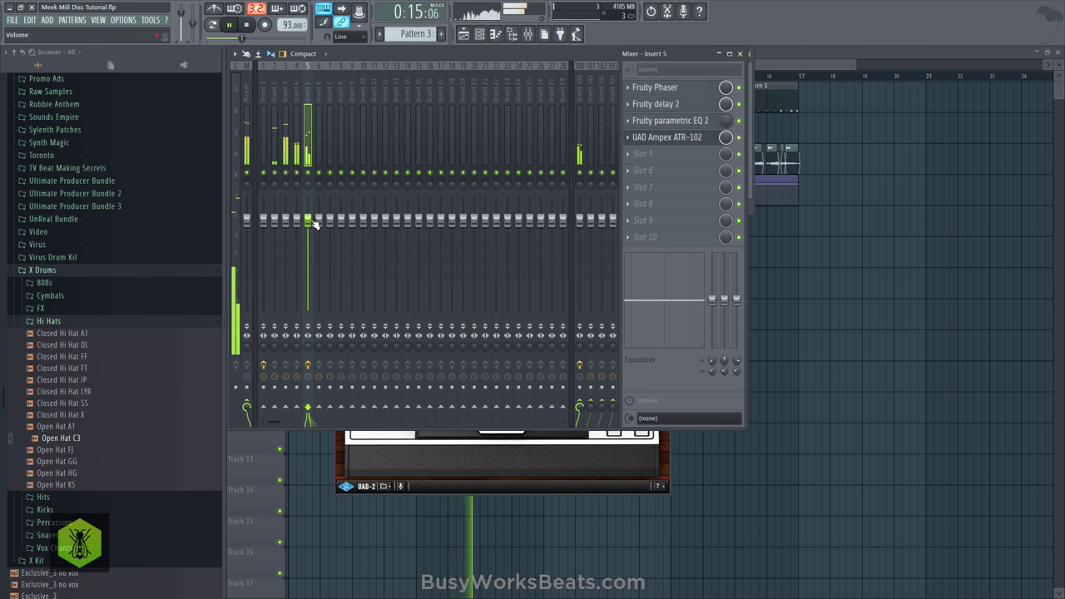
Step: Inspect the UAD Lexicon 224 on Insert 100, then close it, the Ampex window and the mixer
click(576, 101)
click(674, 88)
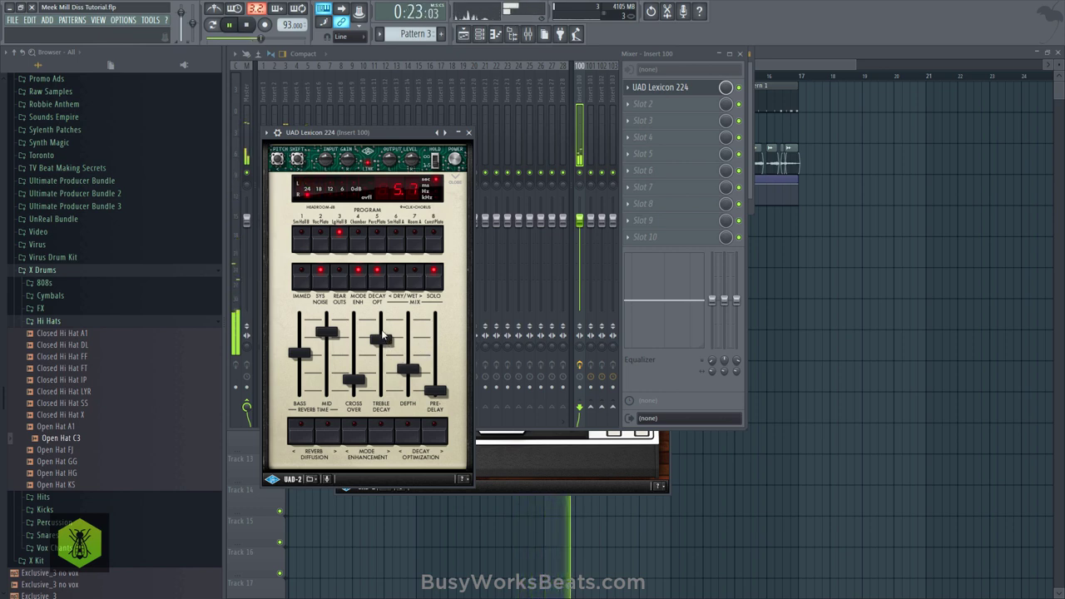
click(469, 132)
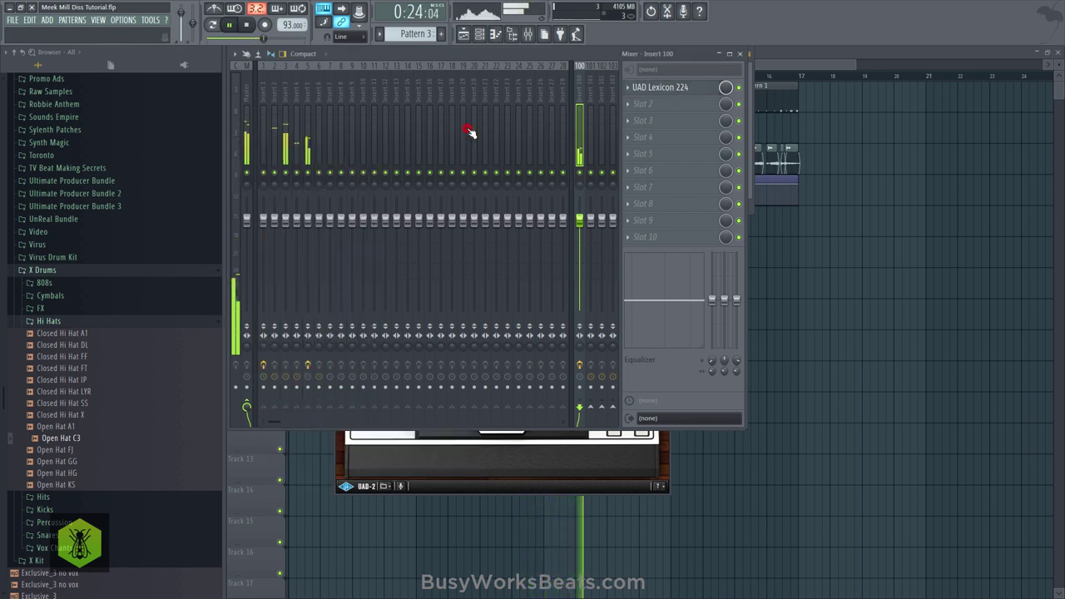
click(307, 134)
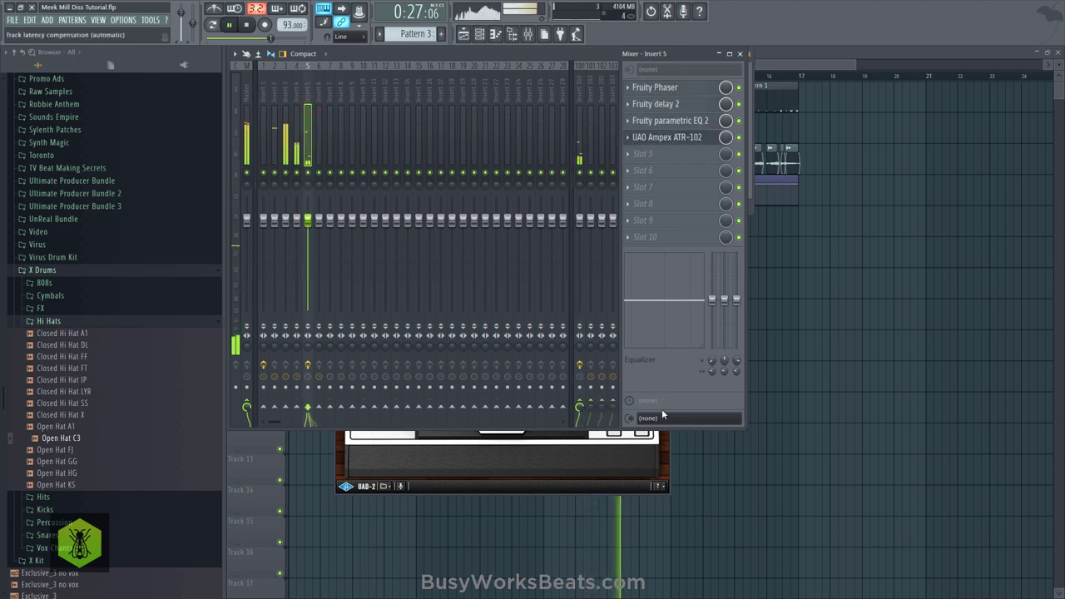
click(659, 445)
click(664, 140)
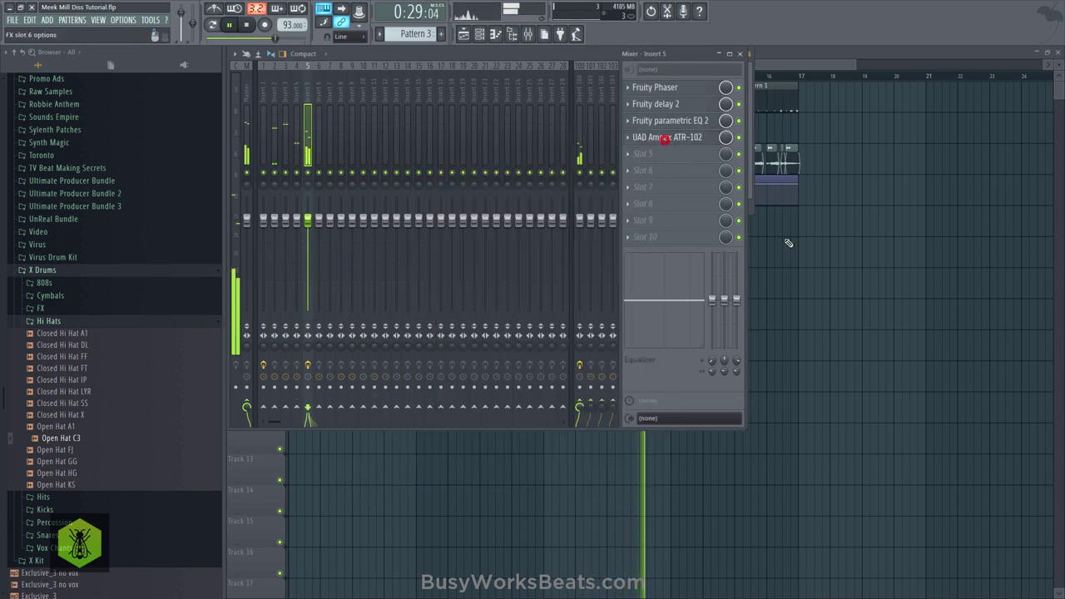
right_click(846, 261)
scroll(435, 77, down, 2)
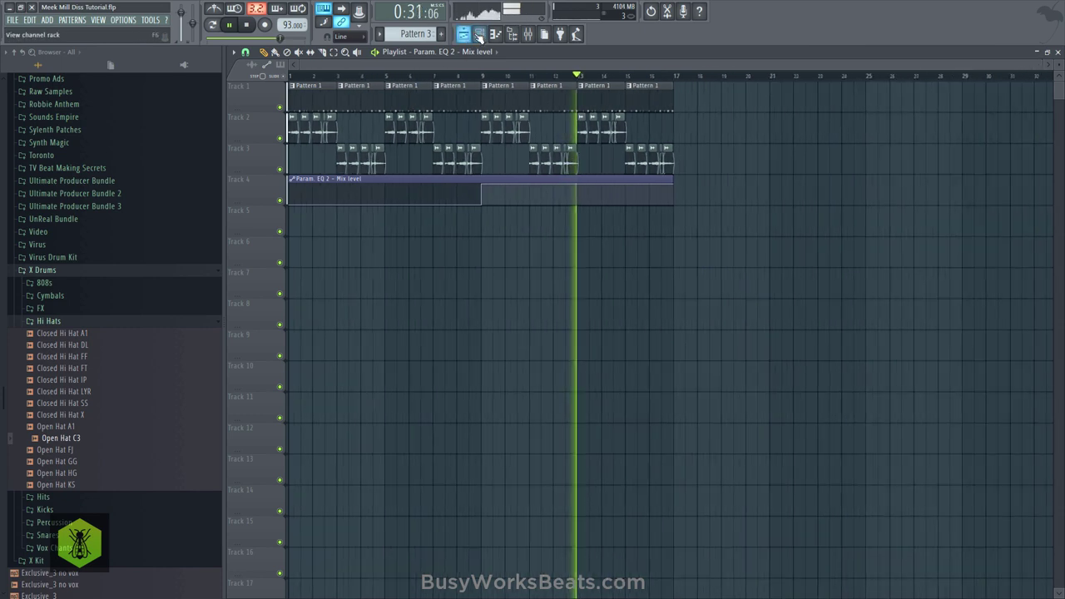
Step: Stop playback, place a Pattern 3 clip at the start of Track 5, and change the playlist's snap setting
click(479, 34)
key(space)
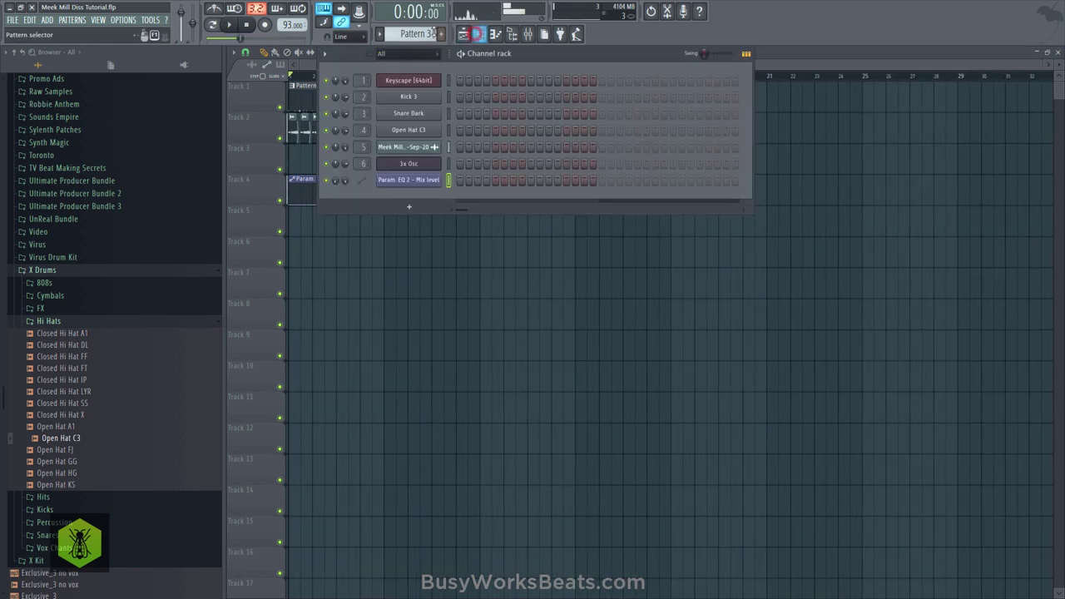
right_click(445, 163)
click(456, 166)
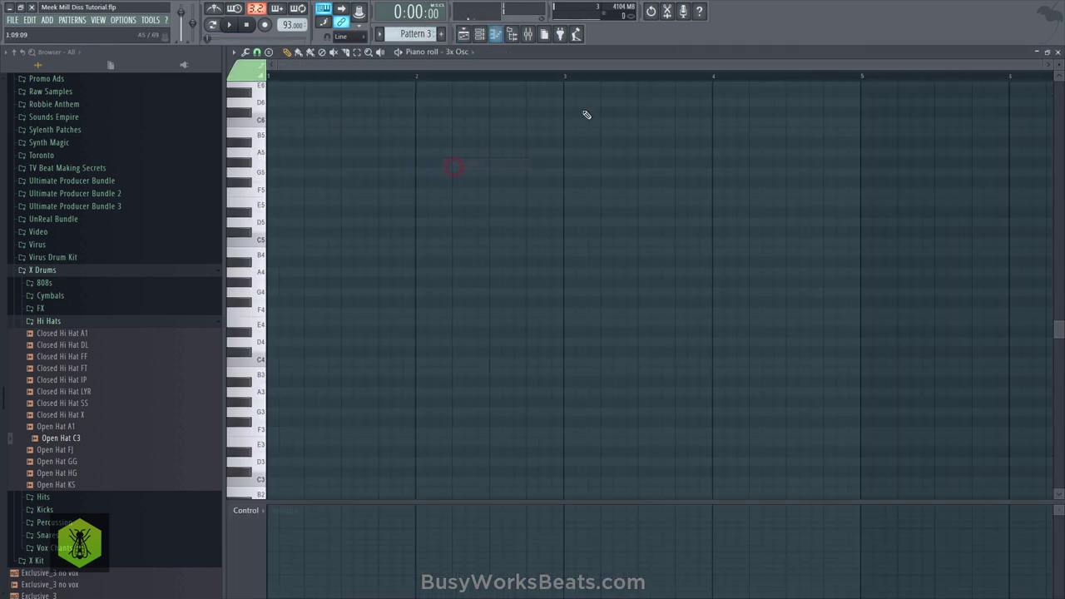
click(1057, 52)
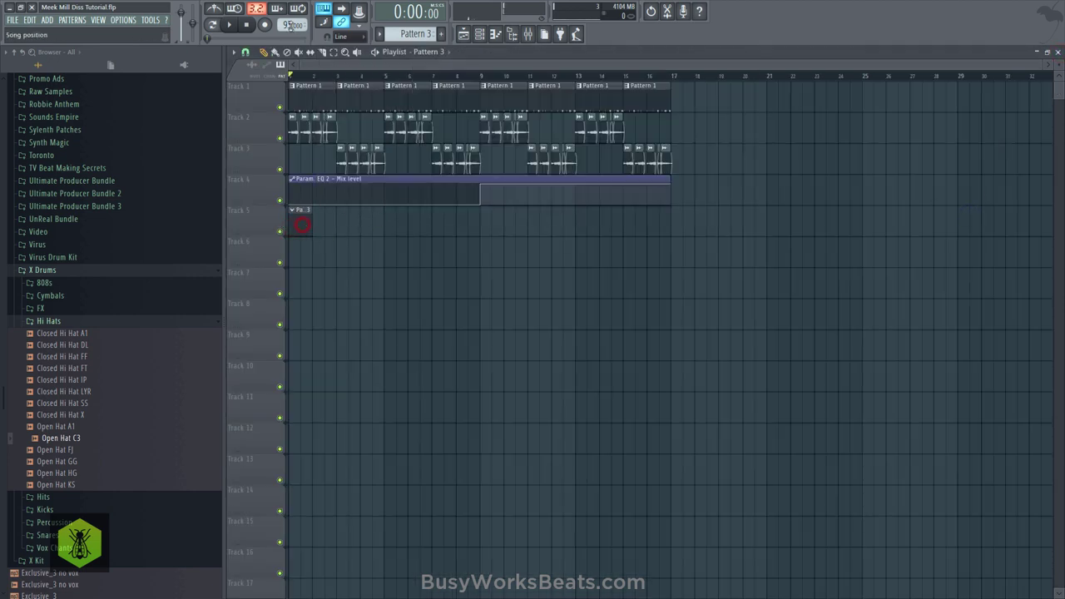
click(244, 55)
click(255, 216)
Step: Audition keys in the 3x Osc piano roll, place a G5 note at the start of bar 1, and save the project
click(478, 35)
right_click(408, 161)
click(454, 164)
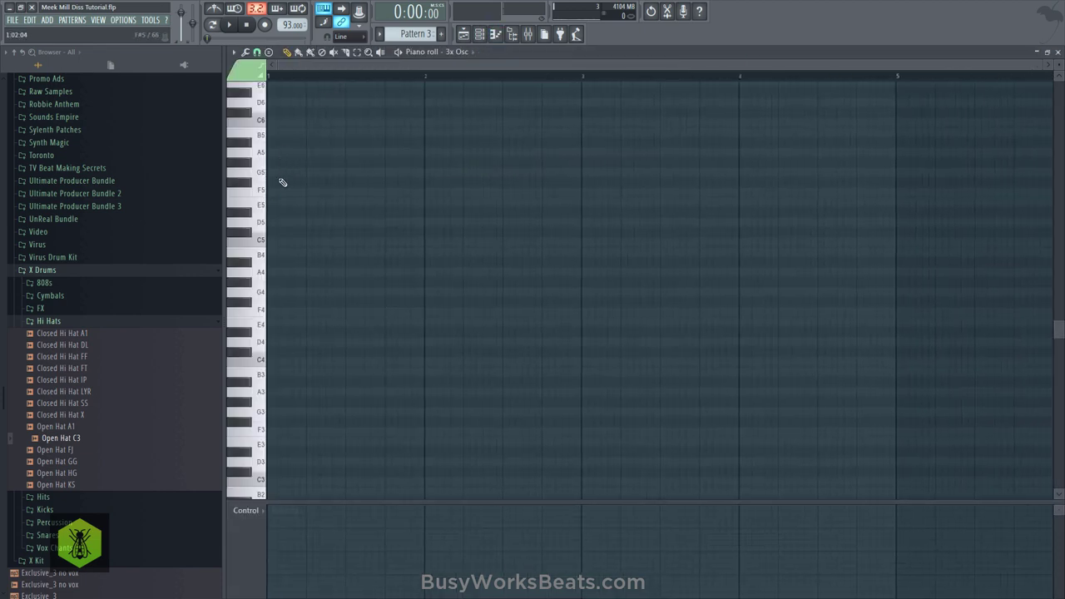
scroll(277, 177, up, 1)
click(257, 157)
scroll(257, 155, up, 2)
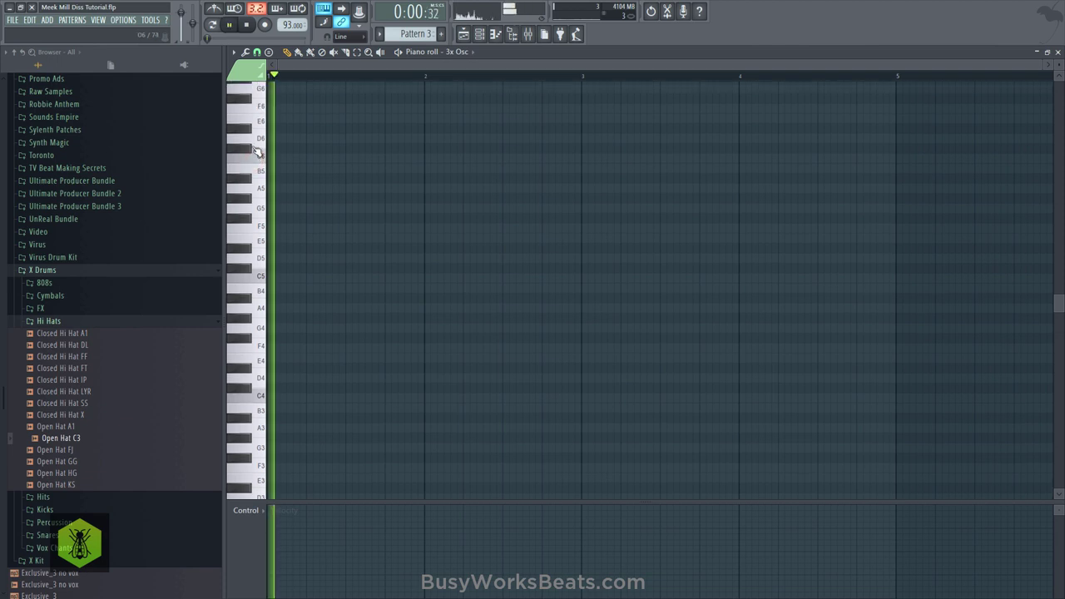
click(245, 202)
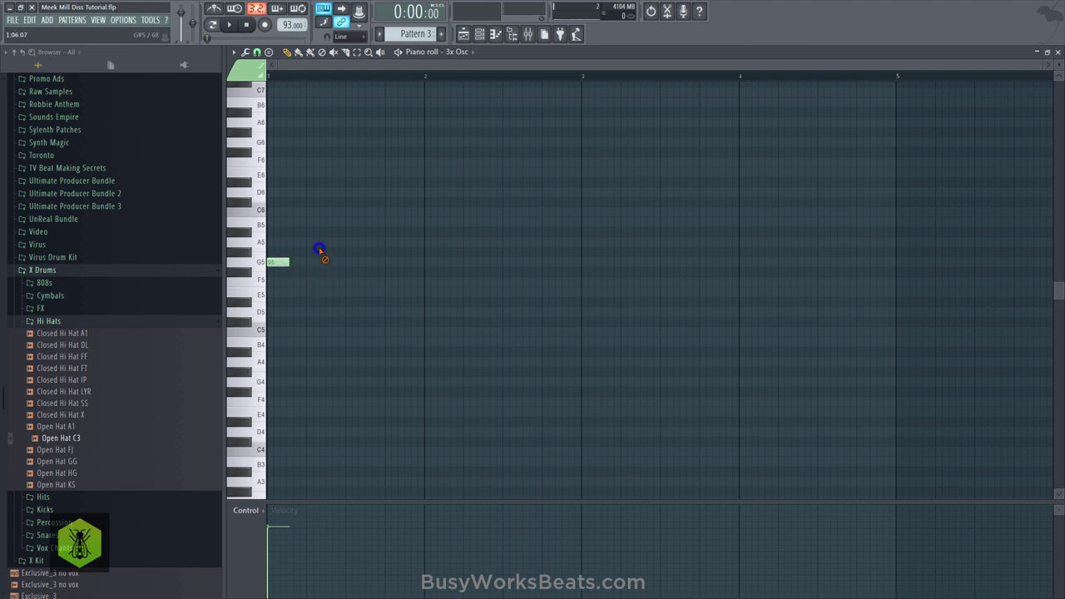
key(ctrl+s)
click(280, 261)
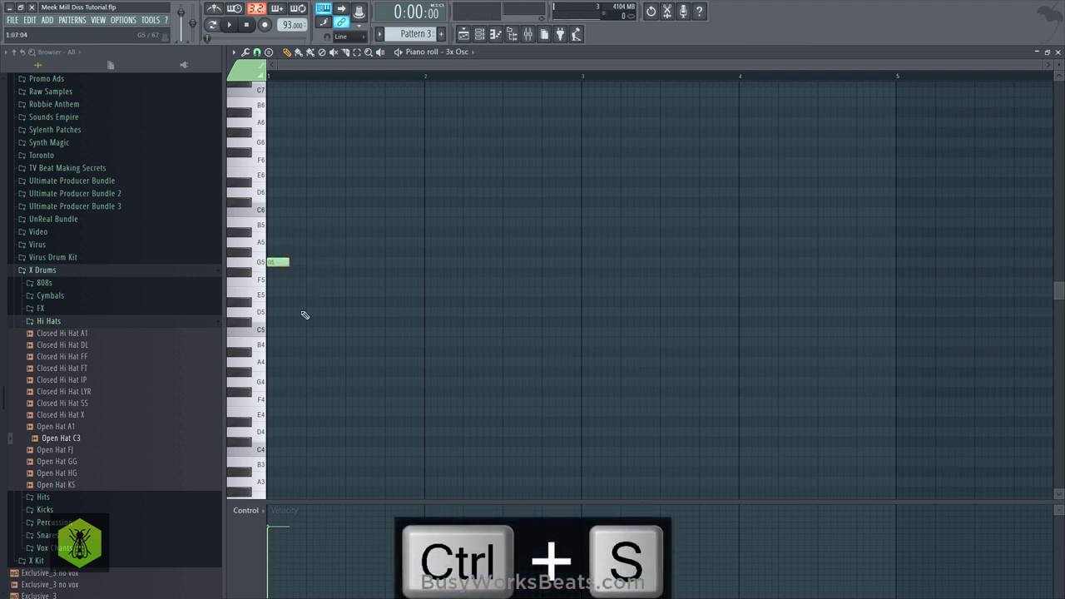
Step: Add a D5 note and a G#5 note near the end of bar 2 and replay the song
click(261, 513)
click(335, 382)
key(space)
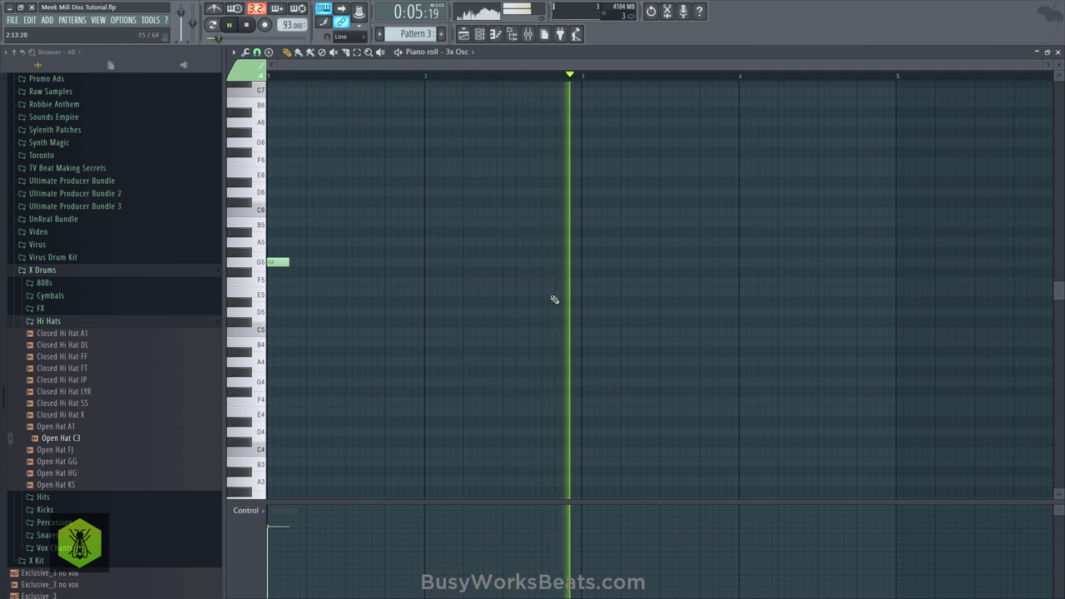
key(space)
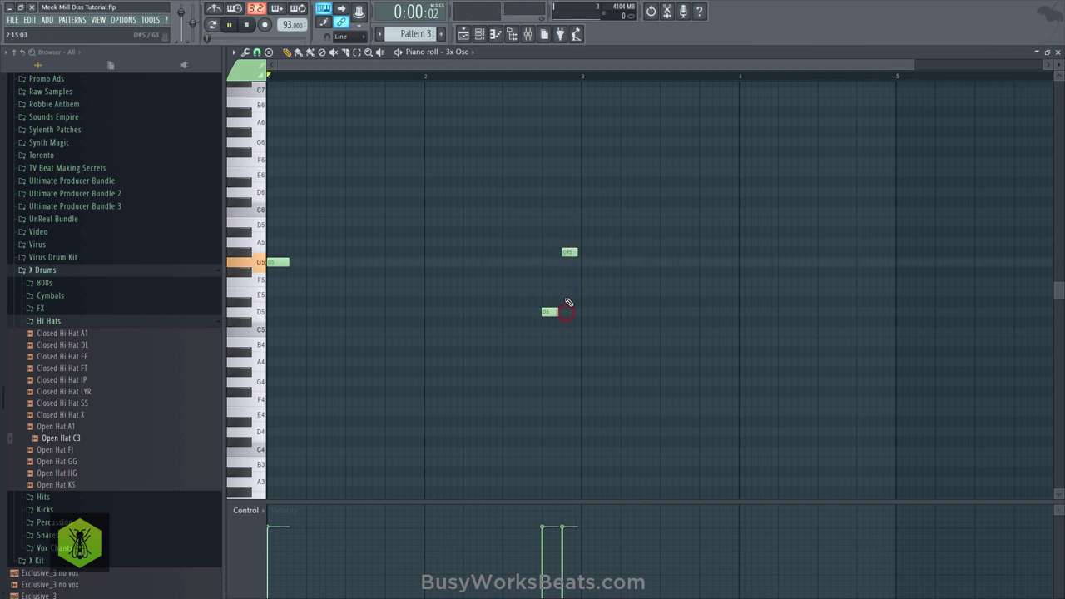
key(space)
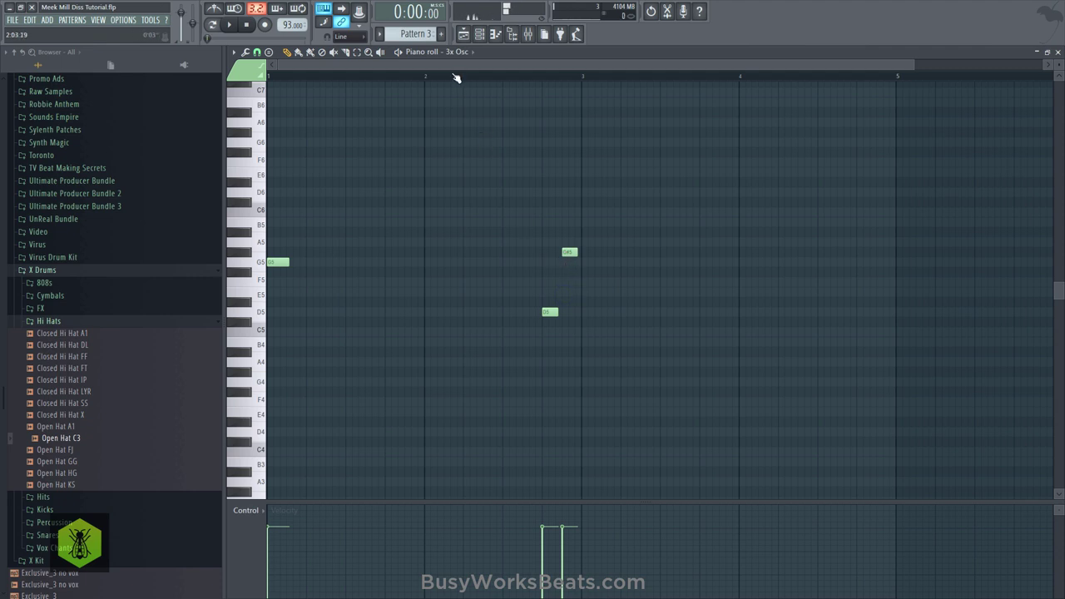
scroll(456, 78, down, 2)
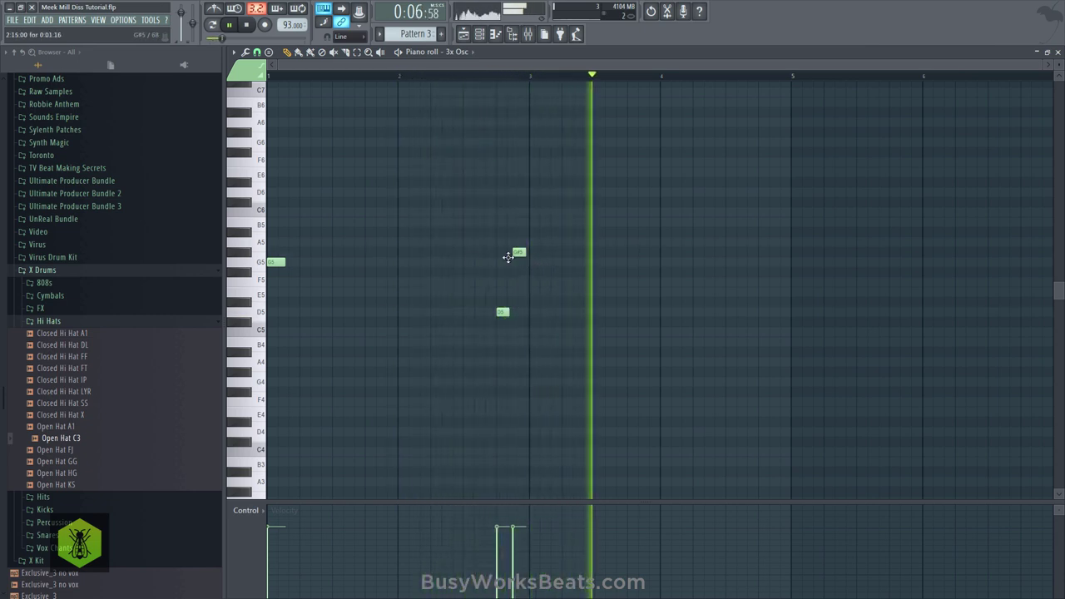
Step: Choose the piano roll's snap setting and duplicate the opening G5 note to the start of bar 3
click(257, 51)
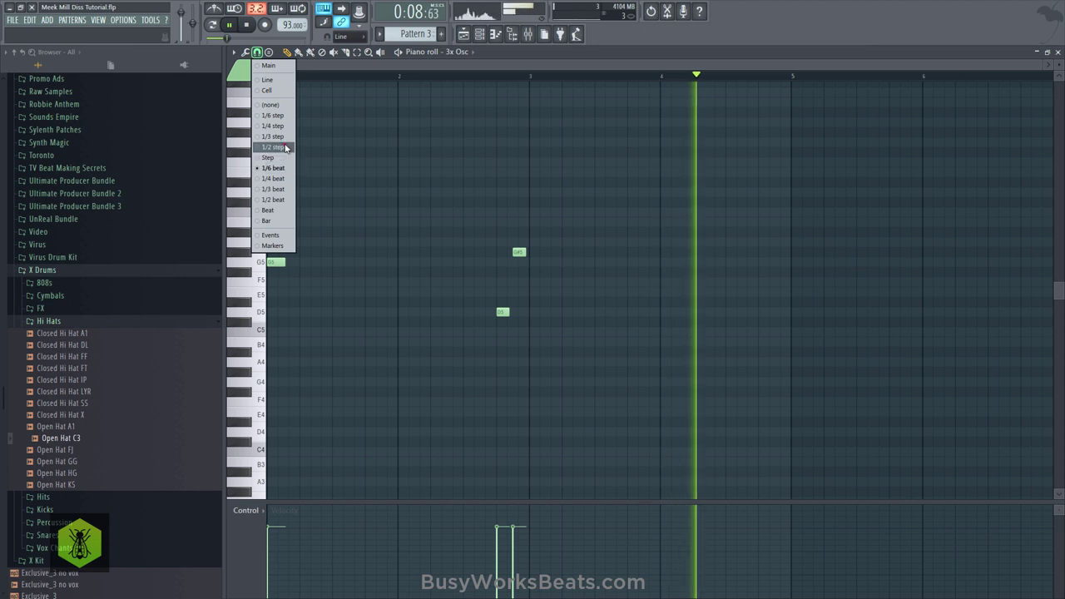
click(285, 169)
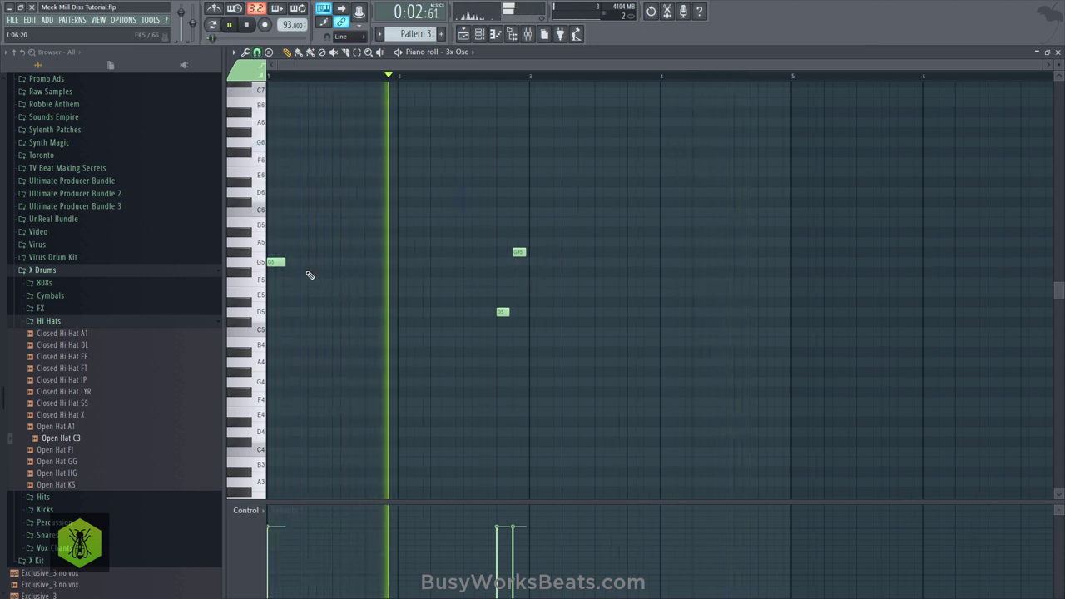
mouse_move(279, 262)
mouse_down()
mouse_move(590, 231)
mouse_move(536, 264)
mouse_up()
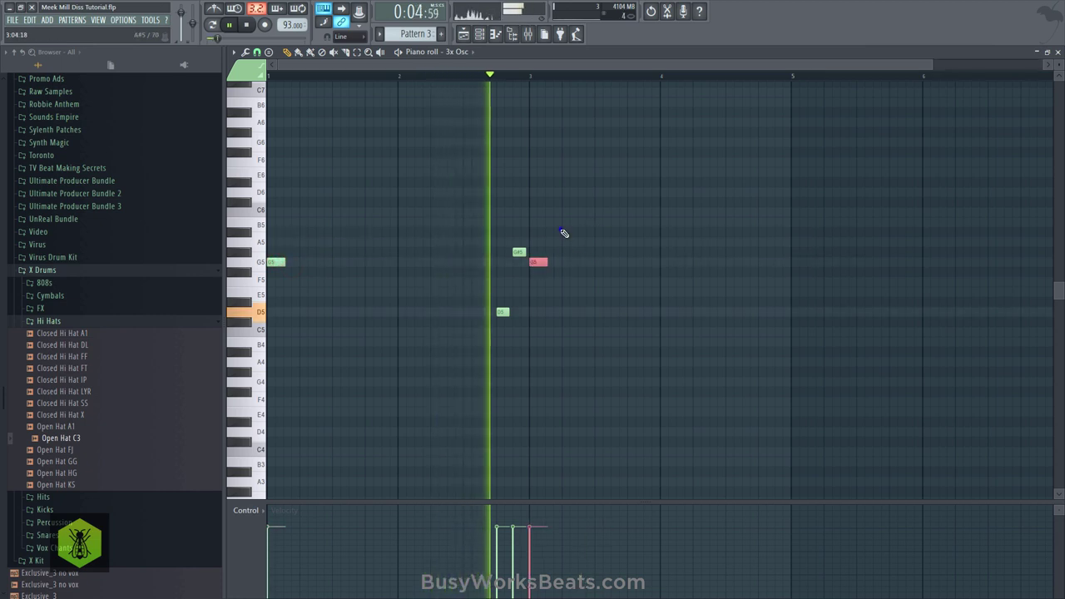
right_click(560, 230)
right_click(581, 269)
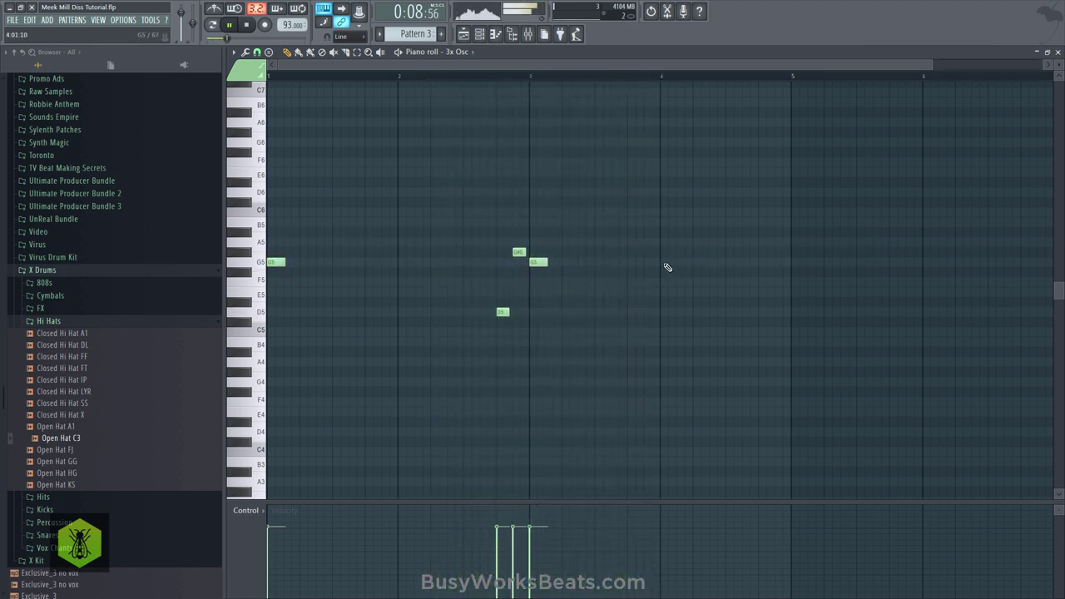
Step: Fill bar 4 with three G5 notes and a closing D5, and transpose the whole bass line down one octave
key(space)
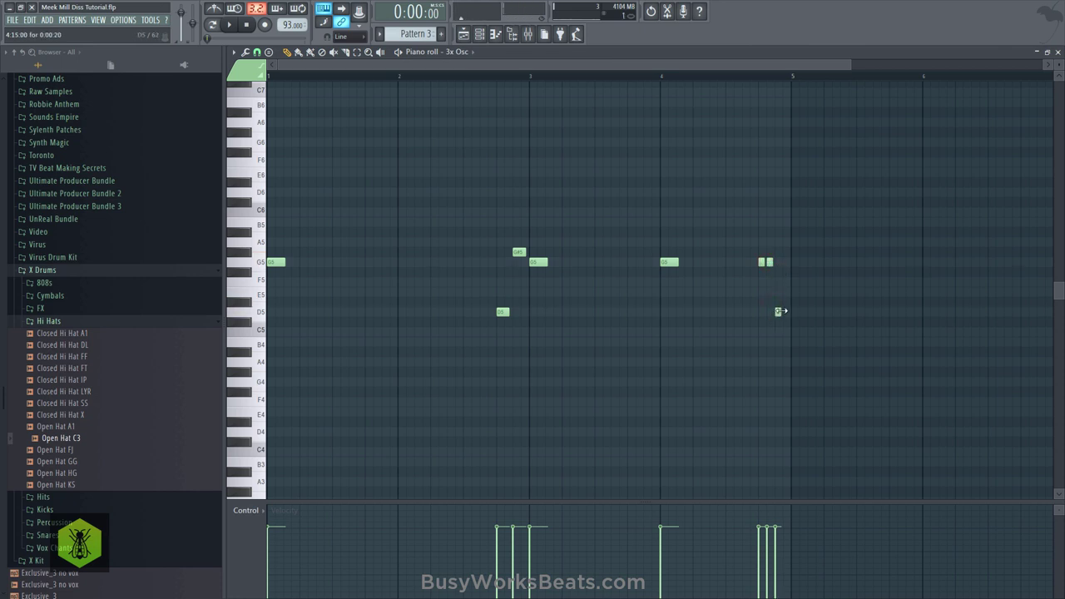
key(ctrl+Down)
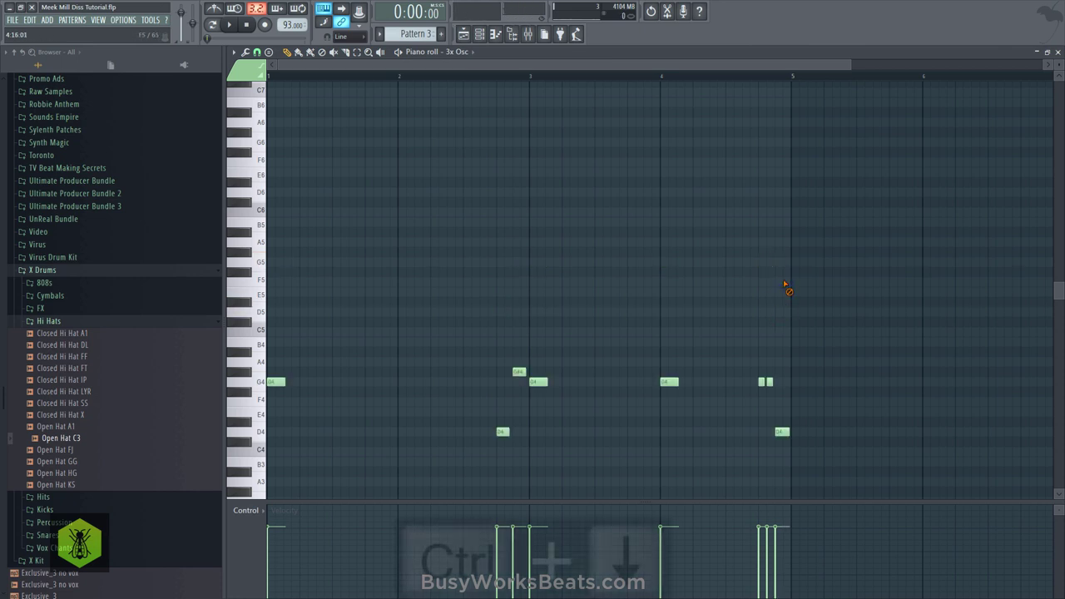
key(space)
Step: Copy the Pattern 3 clip along Track 5 so four clips fill bars 1 to 16, and save the project
click(527, 35)
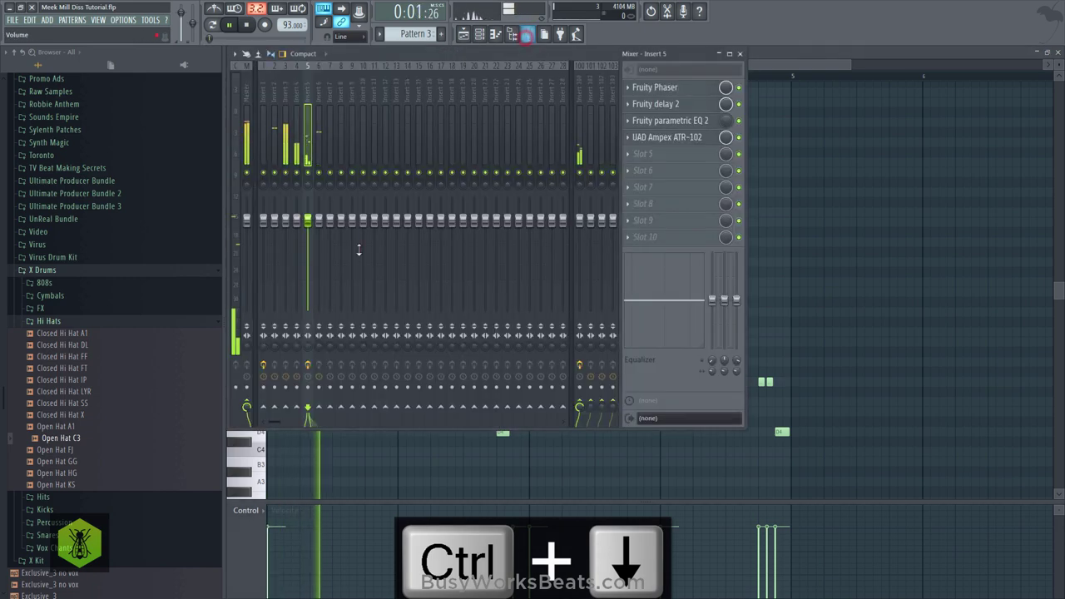
click(1056, 53)
right_click(976, 163)
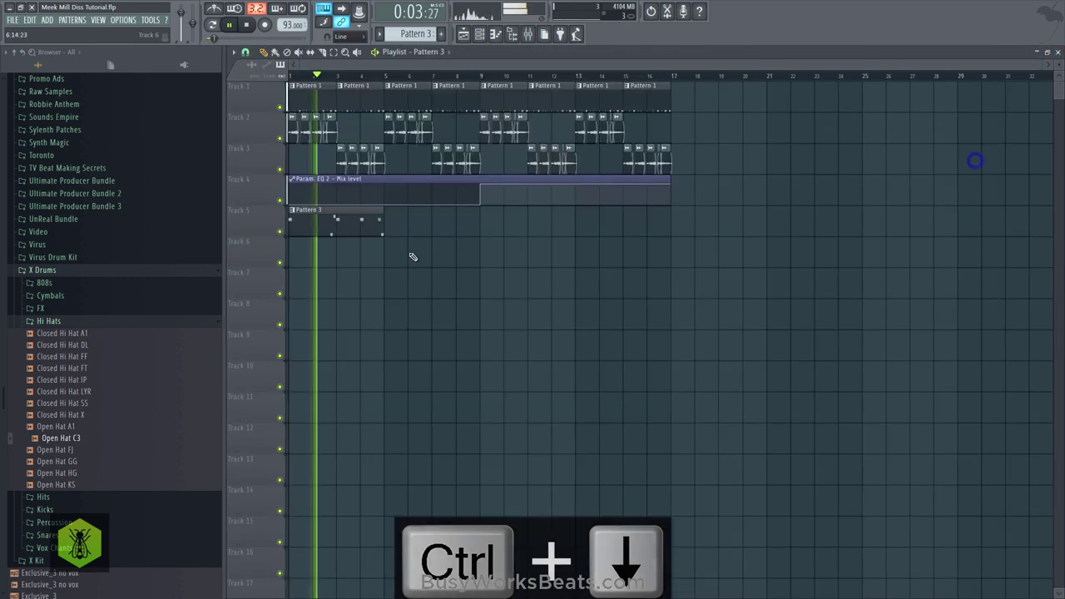
drag(327, 227, 425, 207)
mouse_move(452, 266)
mouse_down()
mouse_move(392, 207)
mouse_move(366, 224)
mouse_move(634, 202)
mouse_move(586, 204)
mouse_up()
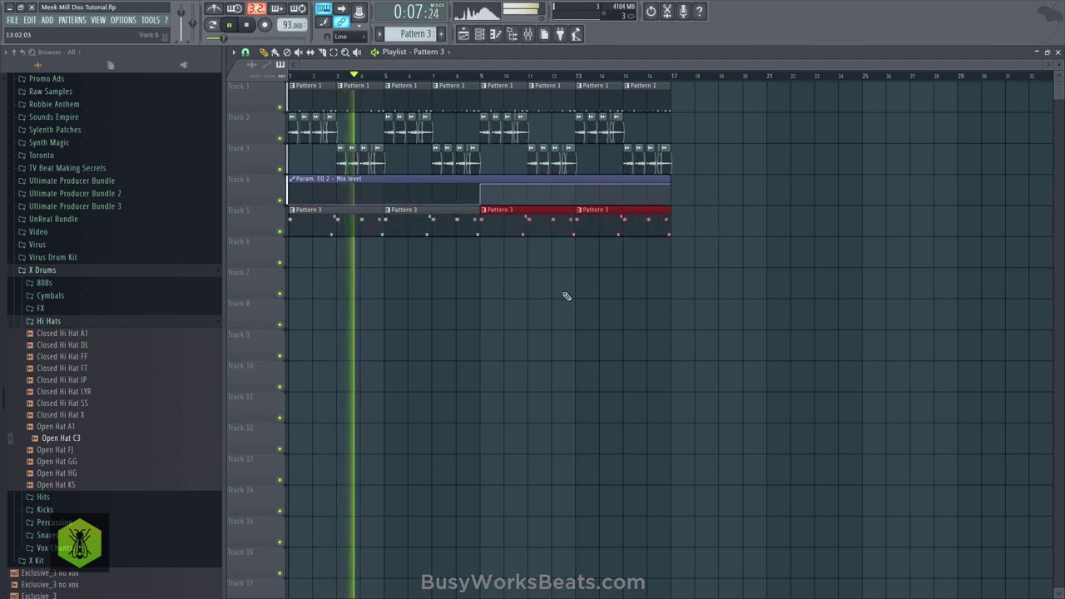
right_click(564, 292)
key(ctrl+s)
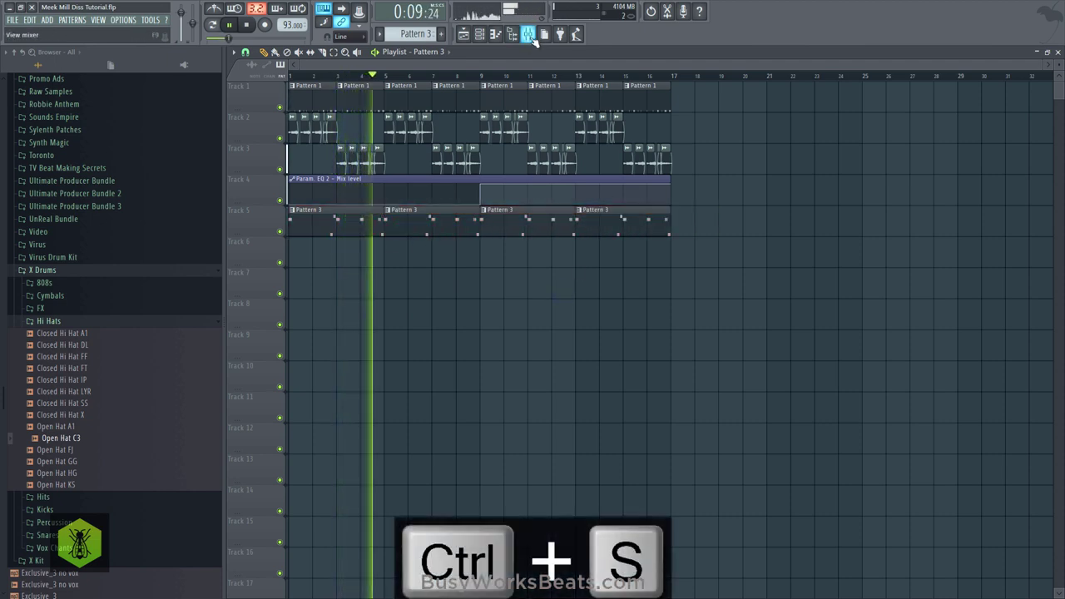
Step: Transpose the 3x Osc bass line down another octave, save the project, and replay the song with the mixer open
click(480, 35)
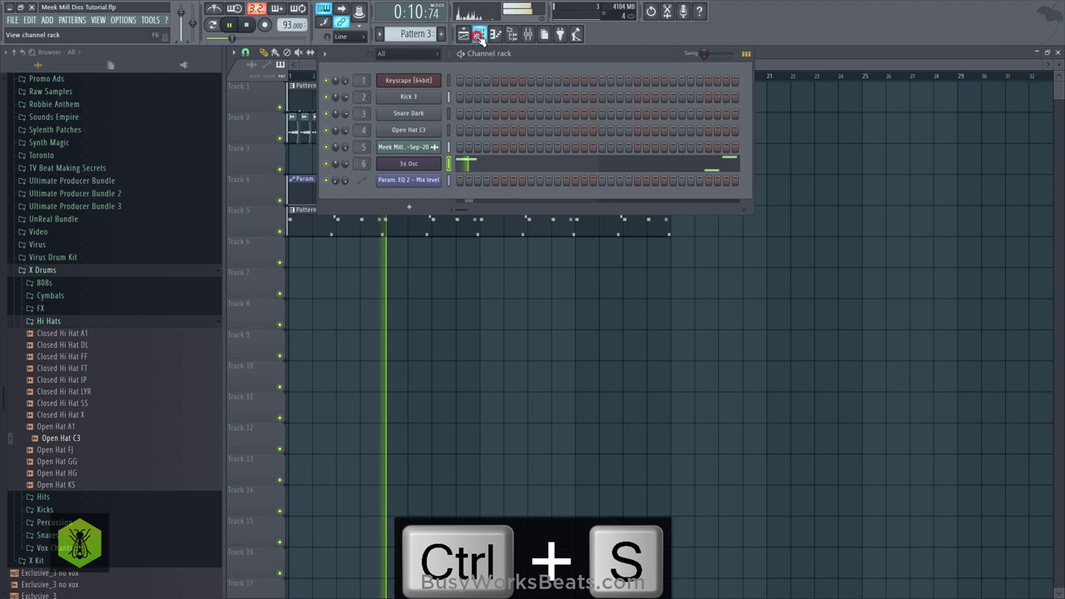
click(466, 163)
key(space)
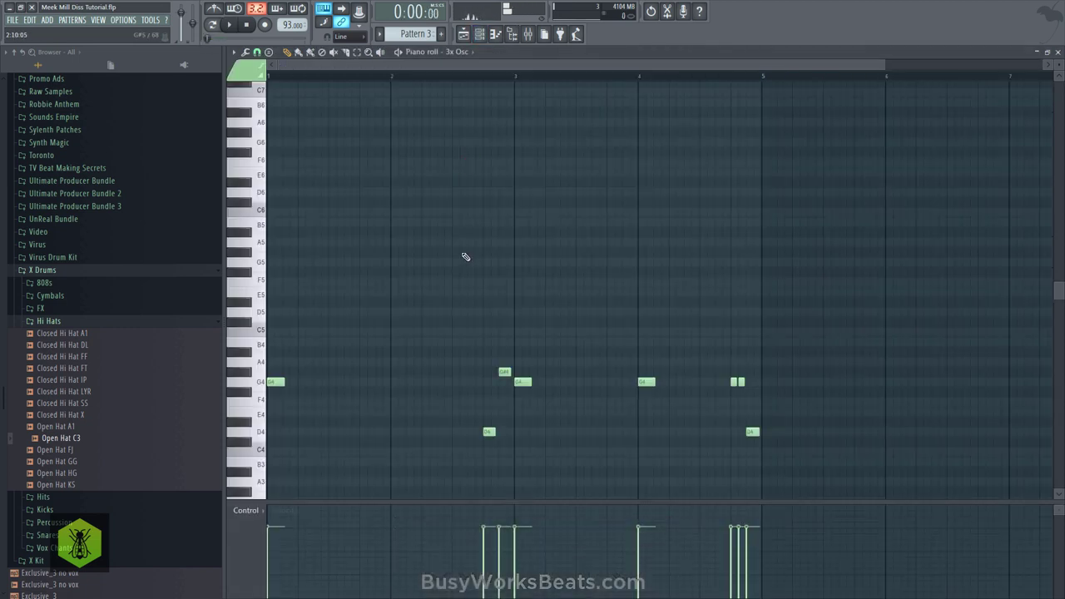
key(ctrl+Down)
scroll(614, 200, down, 3)
key(ctrl+s)
key(space)
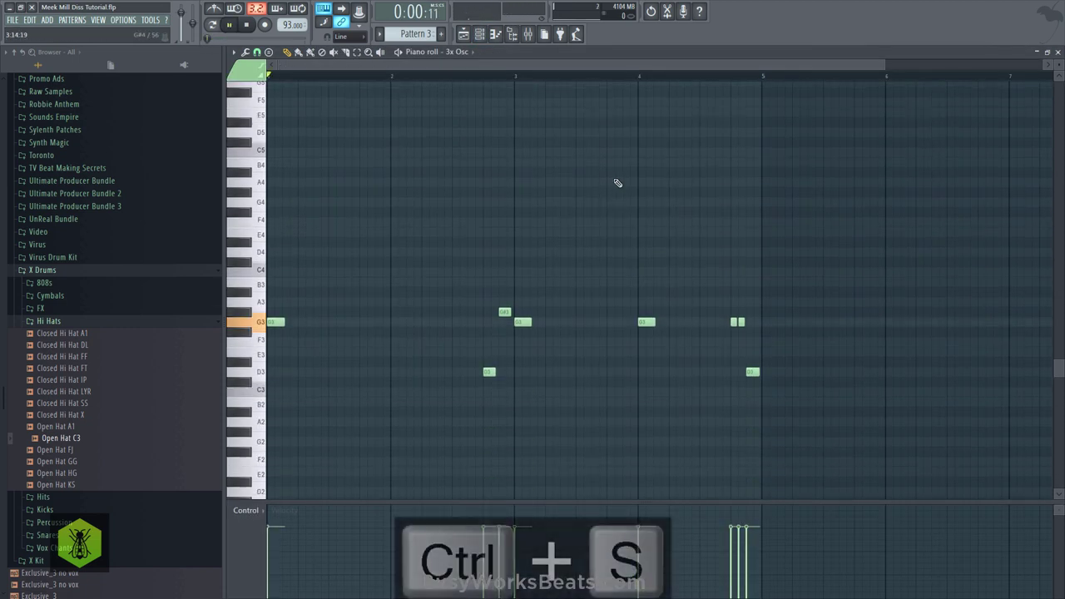
key(F9)
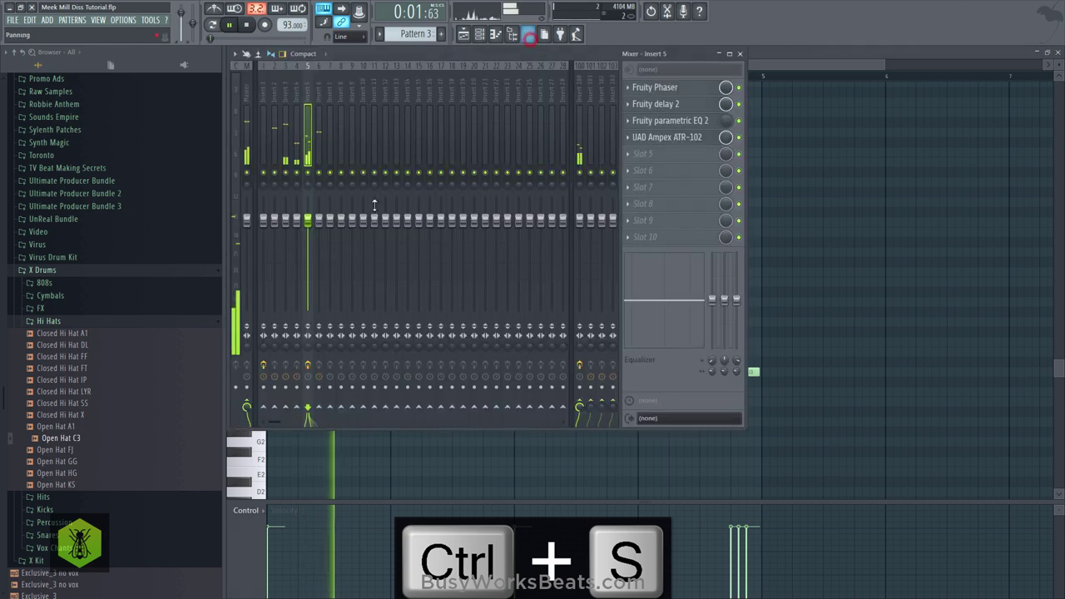
Step: Select Insert 6 in the mixer and close the mixer and piano roll to return to the playlist
click(320, 220)
right_click(848, 202)
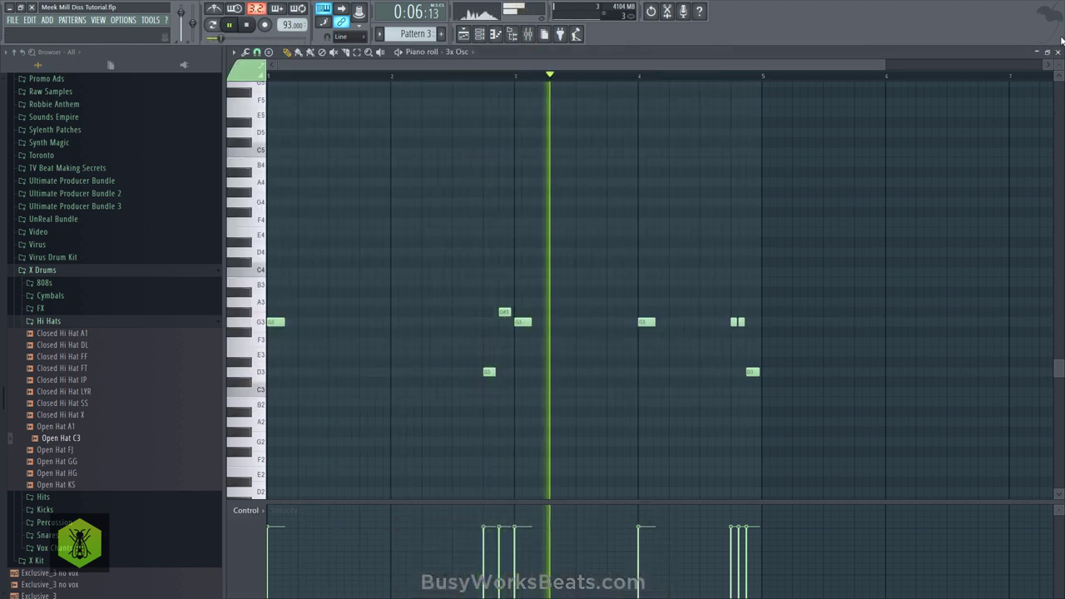
click(1058, 52)
right_click(830, 209)
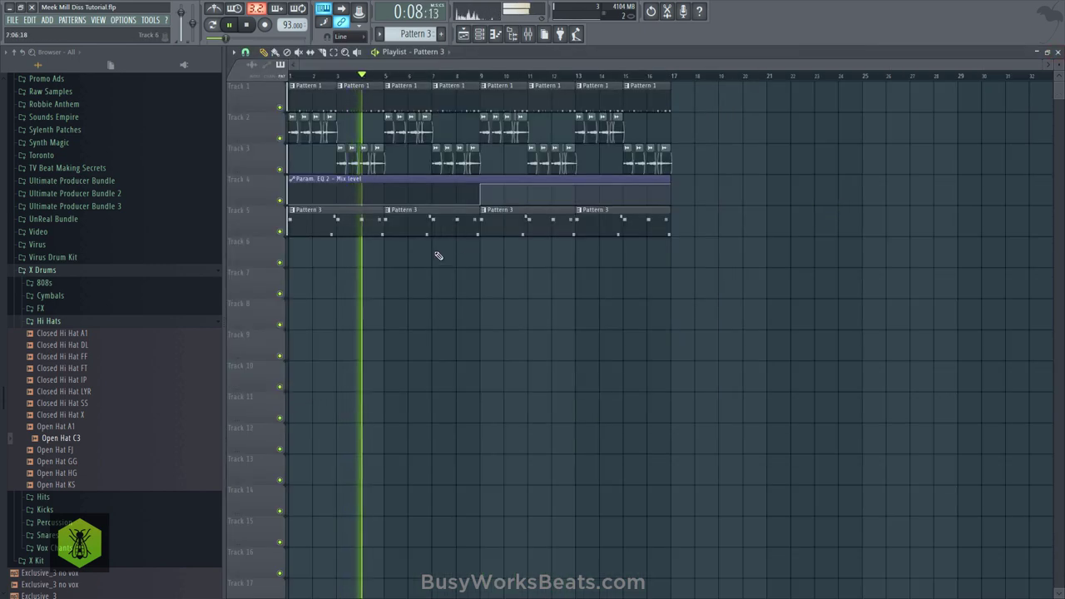
Step: Lower the volume fader of mixer track Insert 6 and save the project
key(F9)
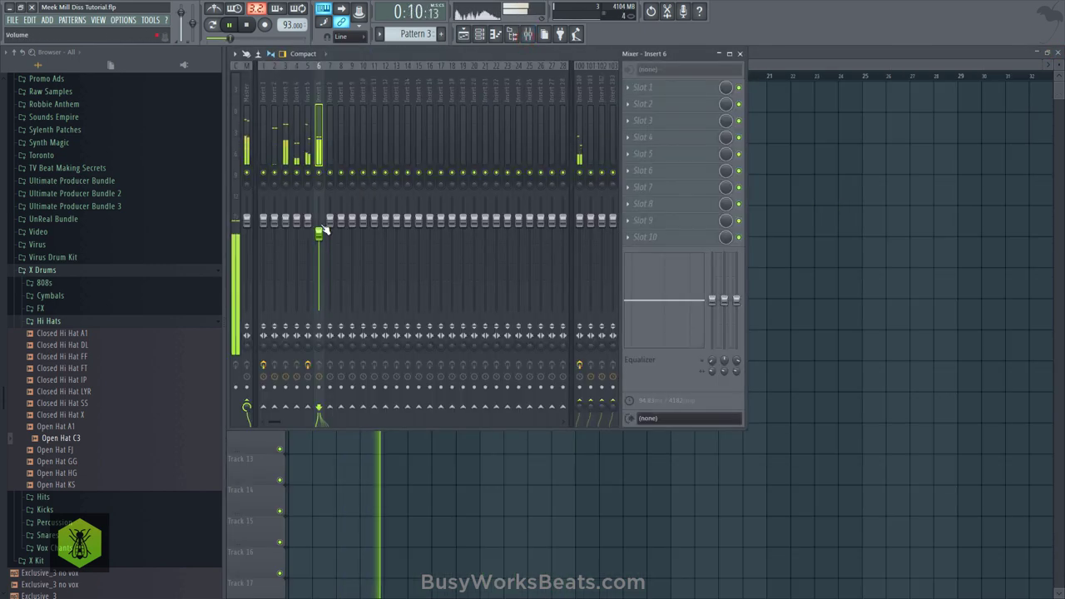
right_click(842, 223)
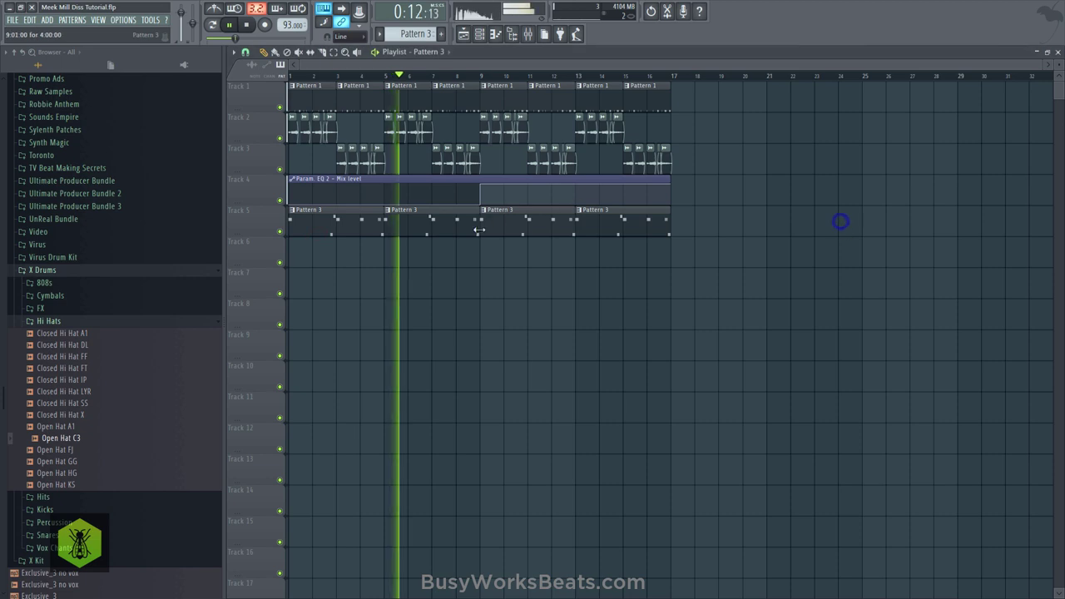
key(ctrl+s)
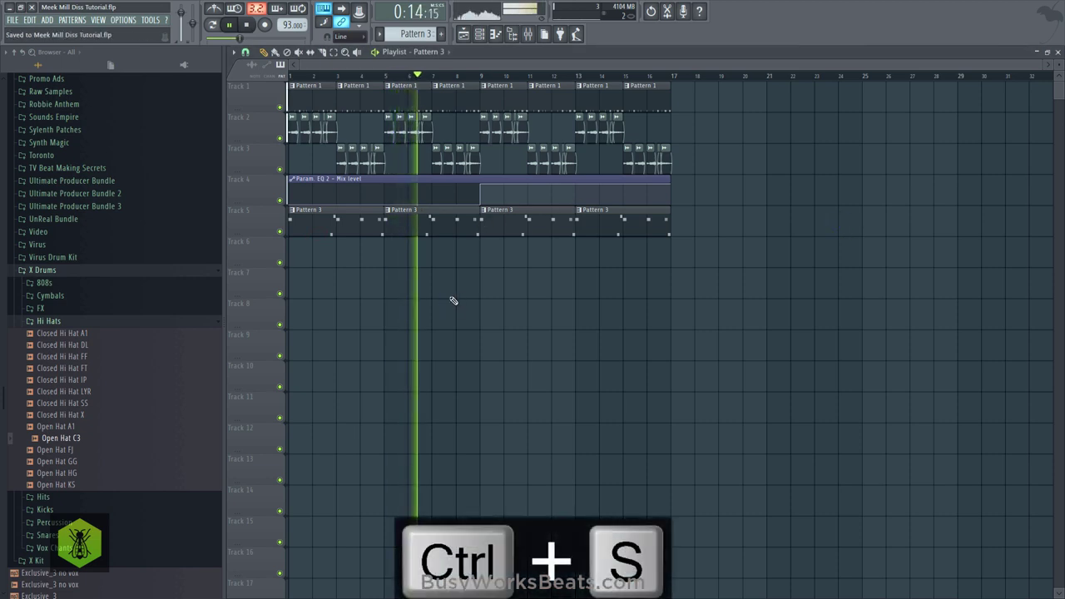
Step: Open the Fruity delay 2 effect on mixer Insert 5 and restart song playback to review it
key(F9)
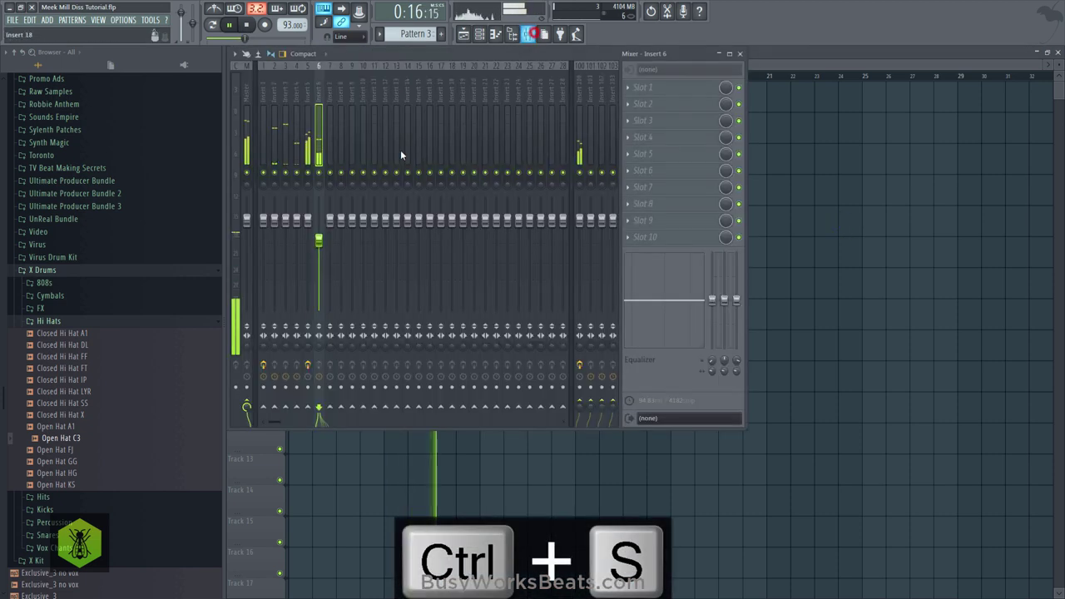
click(305, 111)
click(665, 104)
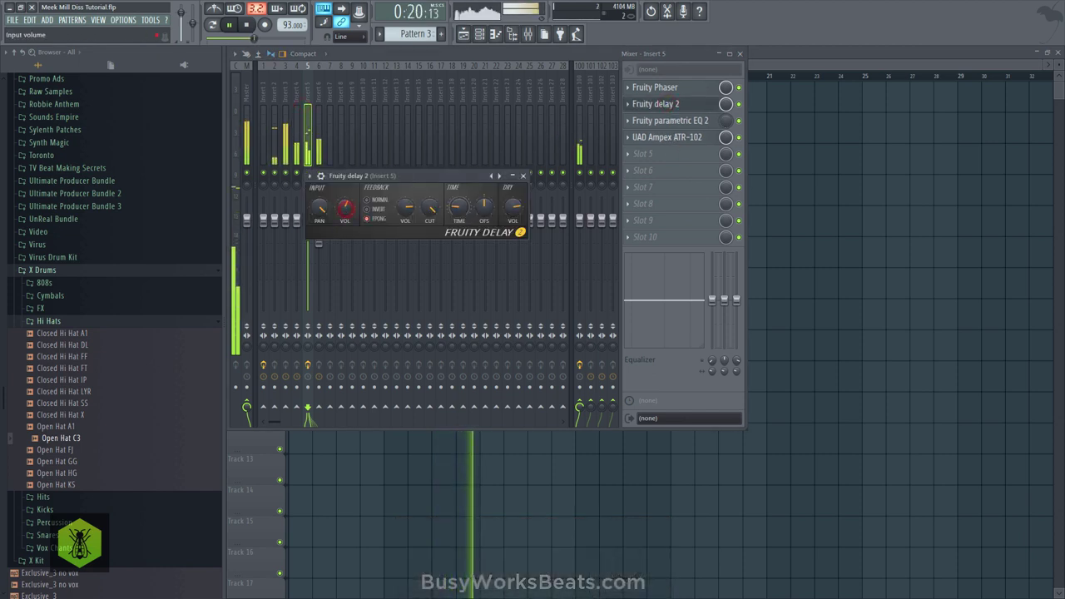
key(space)
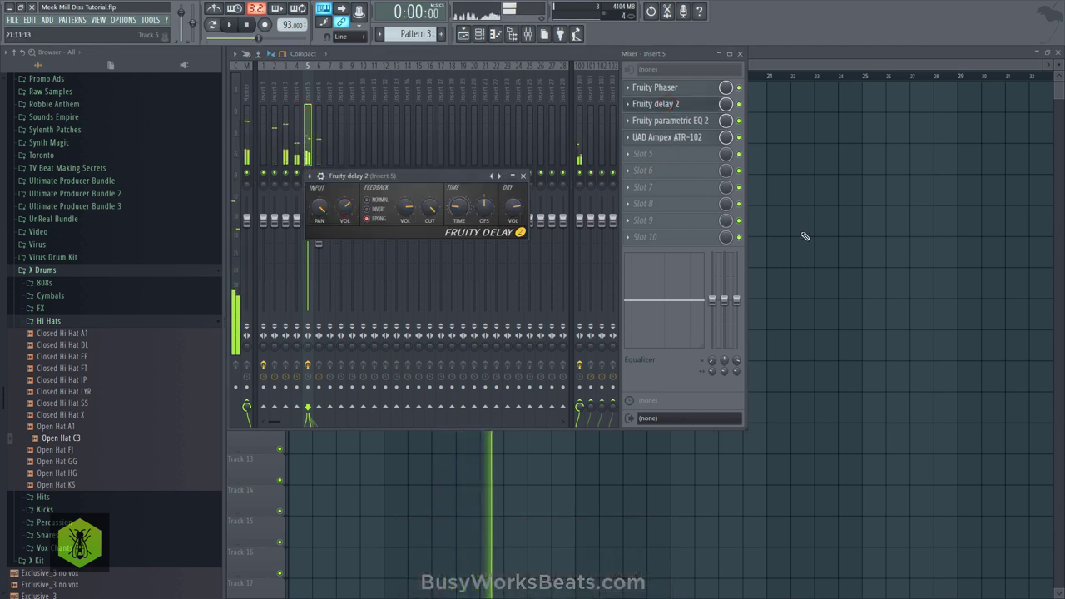
drag(353, 178, 356, 202)
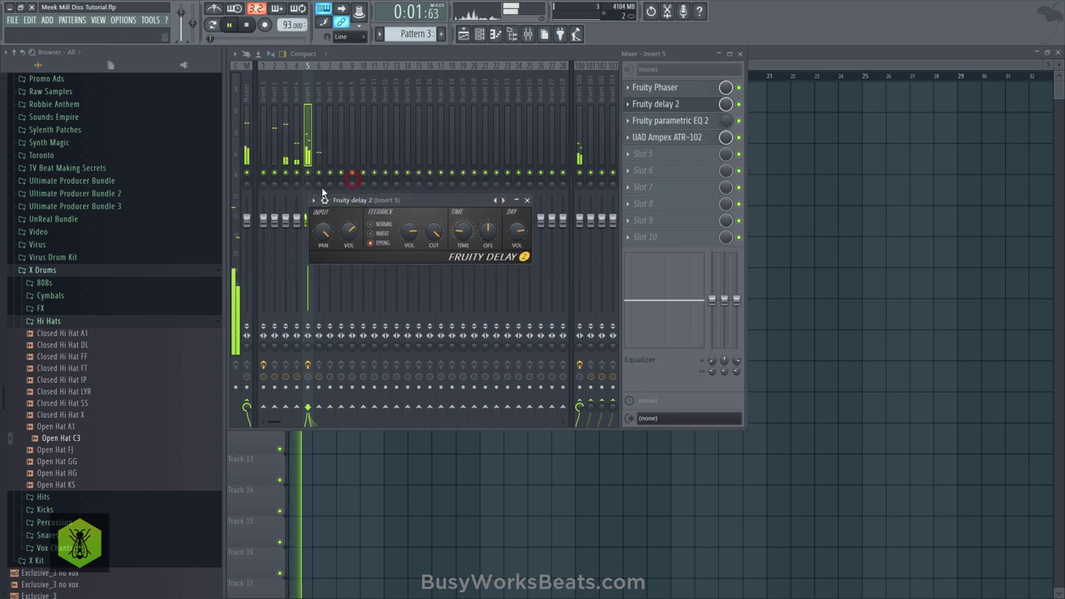
Step: Solo Insert 5 to review its effects, bypass its Fruity parametric EQ 2 and restore the other mixer tracks
right_click(308, 173)
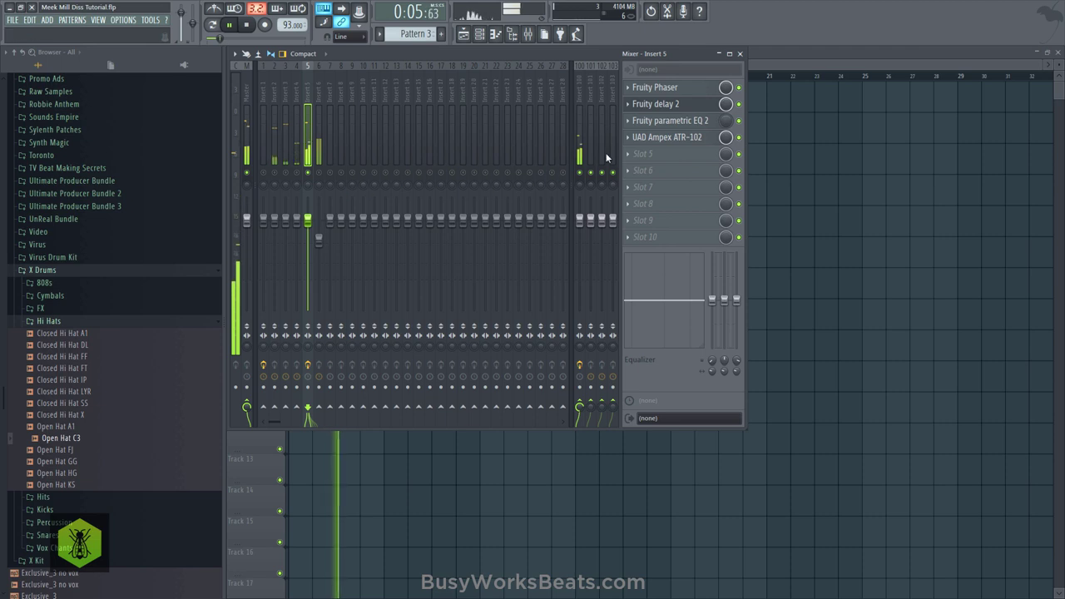
click(657, 137)
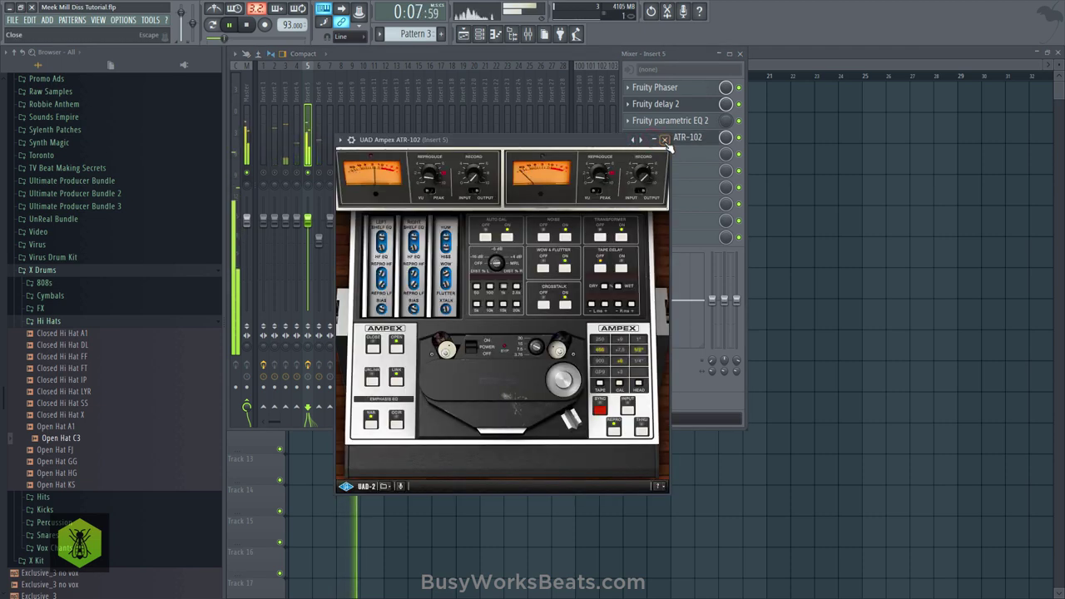
click(664, 140)
click(655, 104)
click(670, 120)
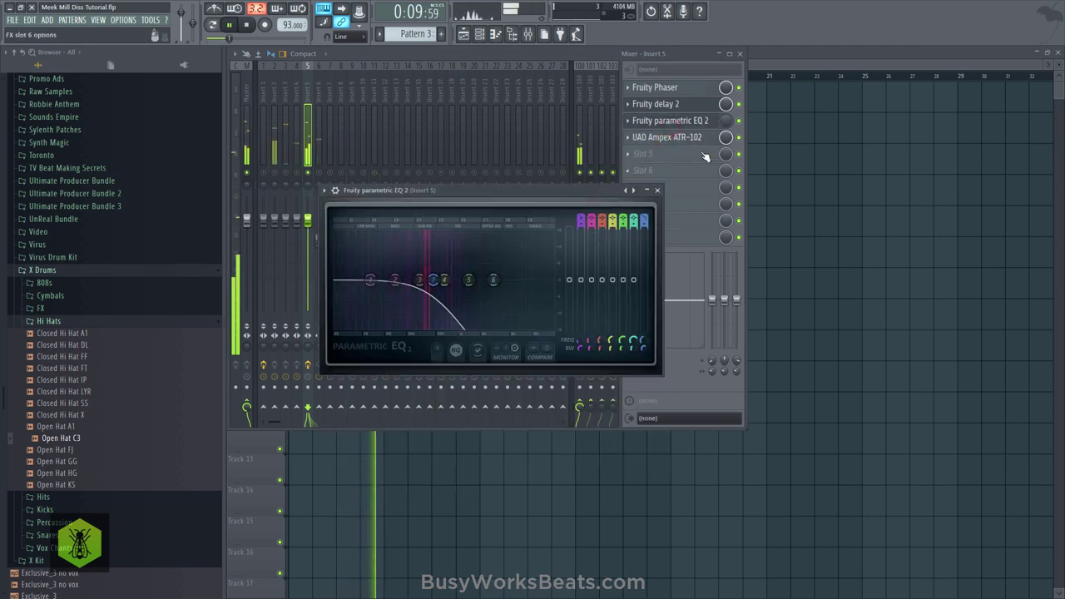
click(739, 120)
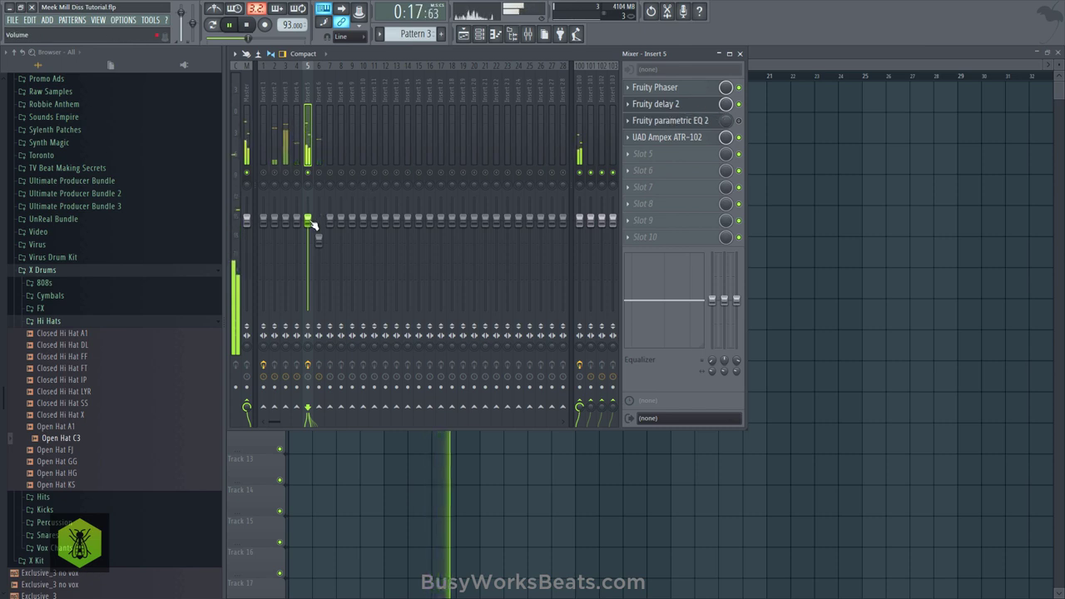
right_click(308, 173)
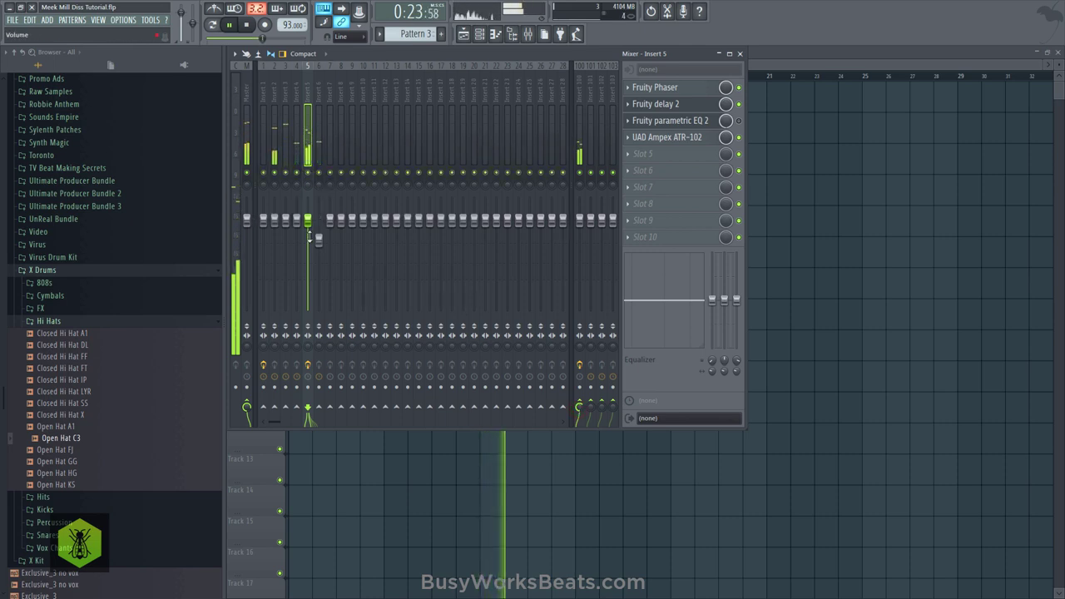
Step: Lower the volume of mixer Insert 5 to about -1.9 dB and return to the playlist
drag(309, 229, 308, 238)
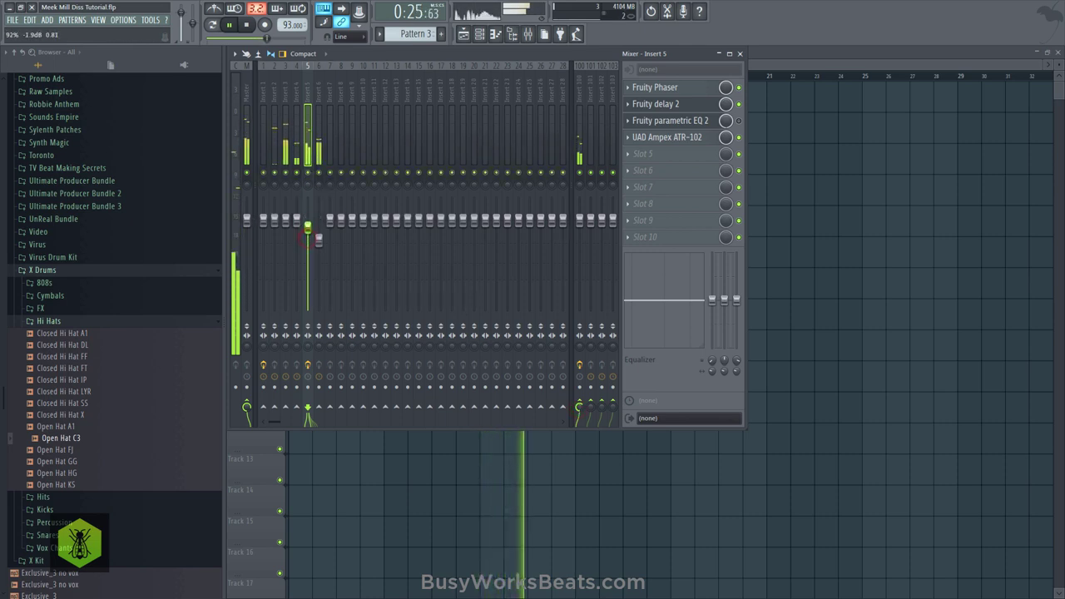
click(801, 238)
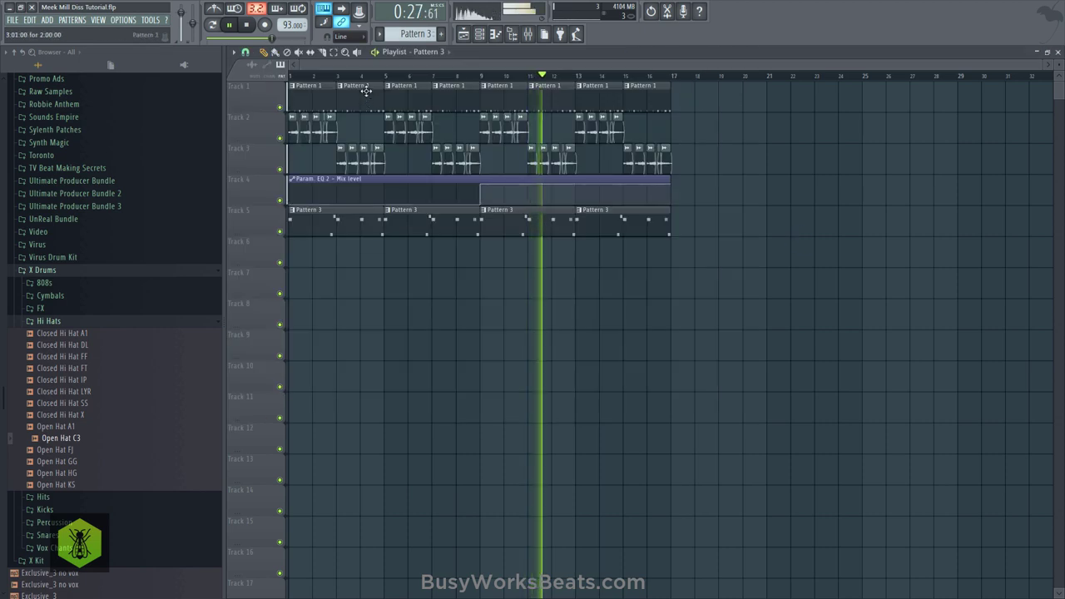
right_click(441, 365)
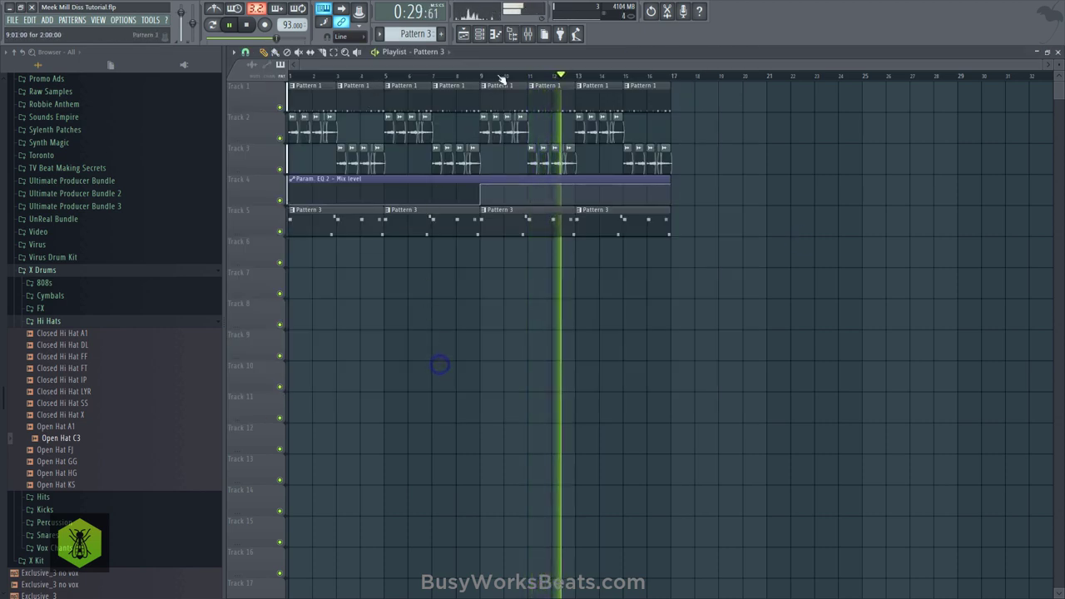
Step: Hide the file browser to widen the playlist and stop playback
click(511, 35)
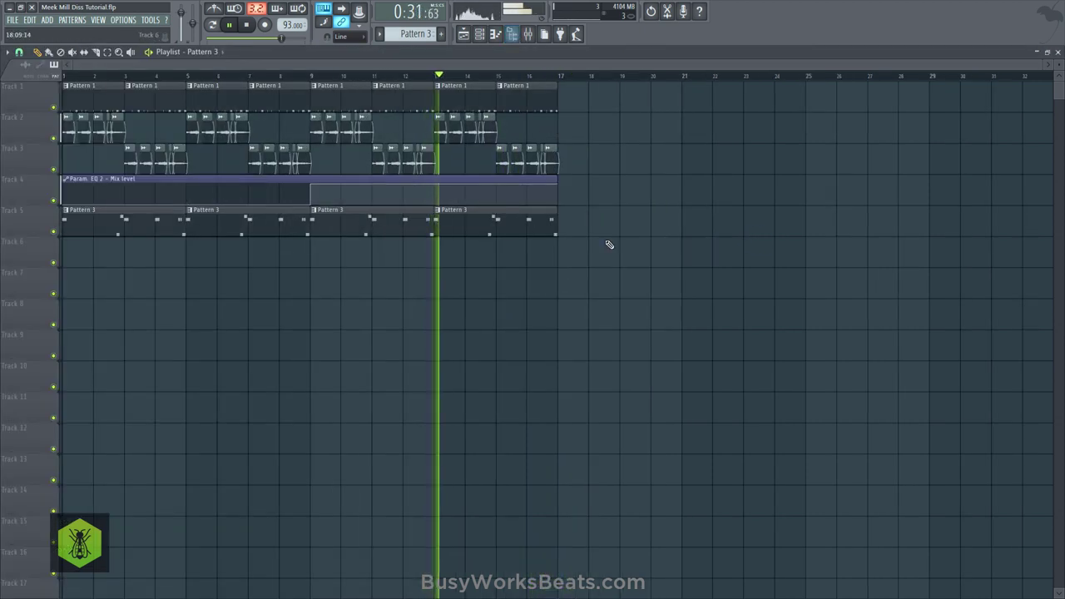
right_click(606, 242)
key(space)
Step: Show the channel rack with empty Pattern 4 selected and save the project
click(480, 35)
drag(420, 38, 419, 34)
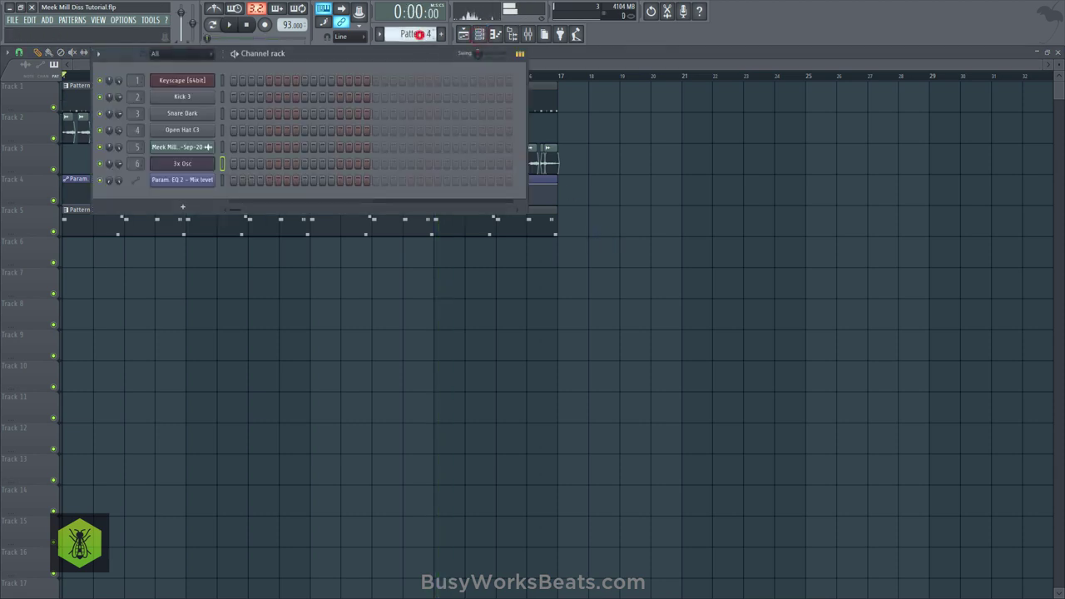
key(ctrl+s)
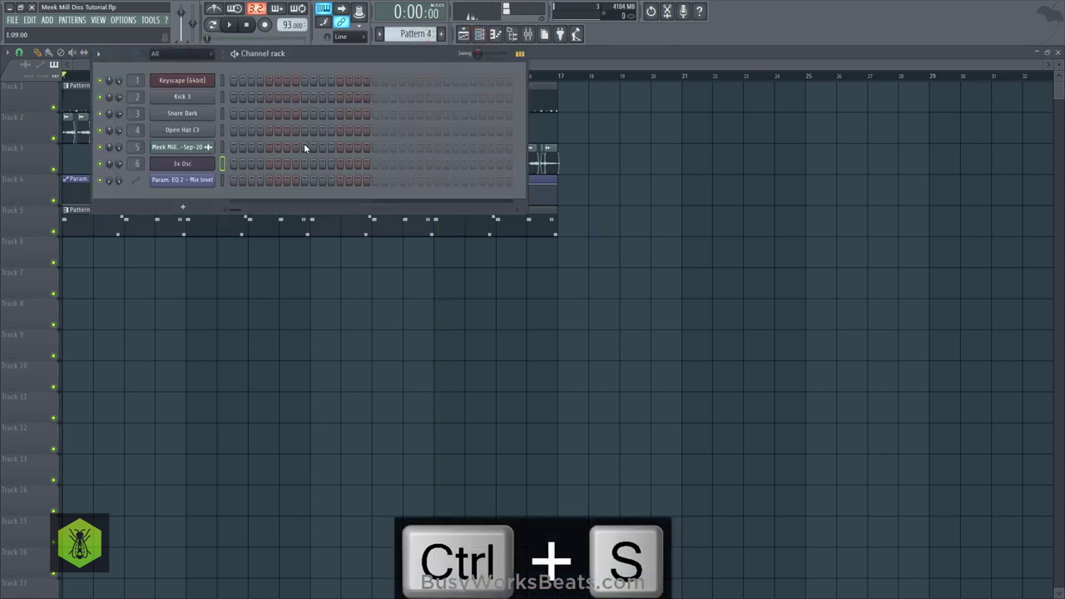
Step: Add a Trilian instrument channel to Pattern 4's channel rack and reposition its plugin window
click(182, 206)
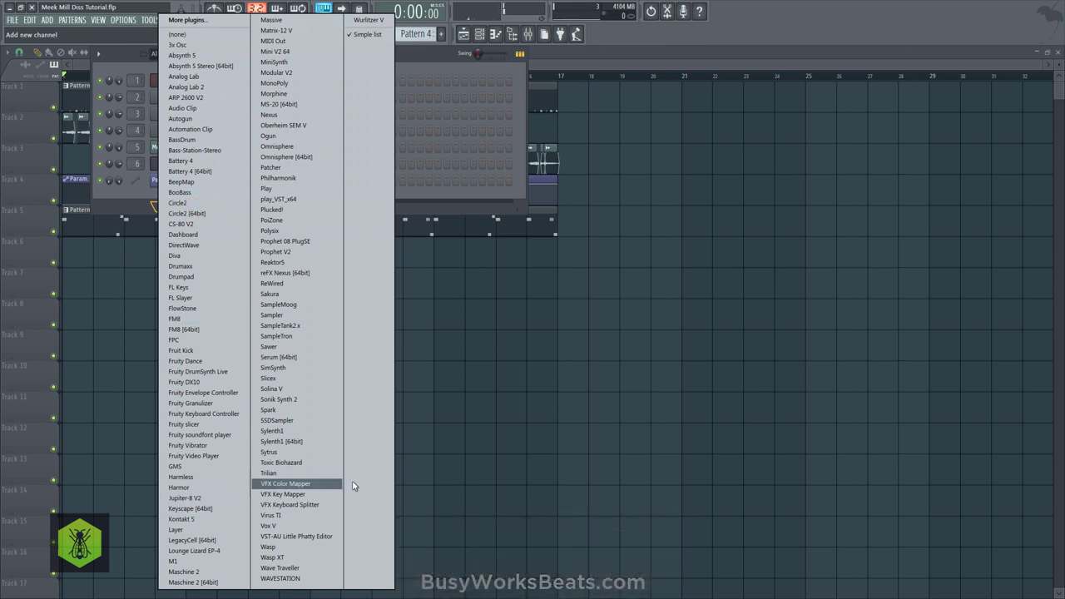
click(304, 472)
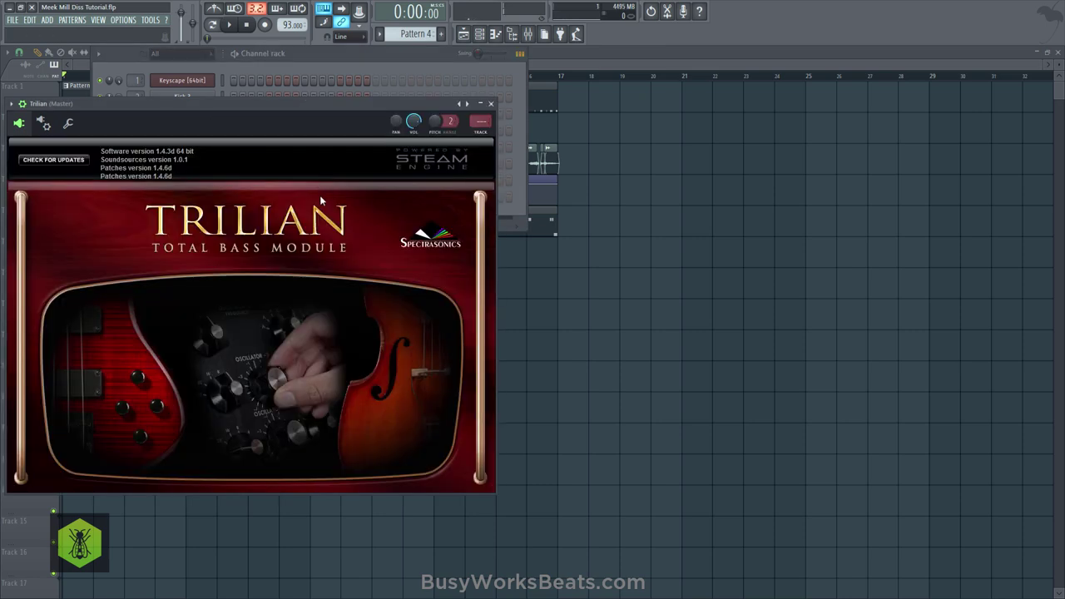
drag(230, 111, 302, 106)
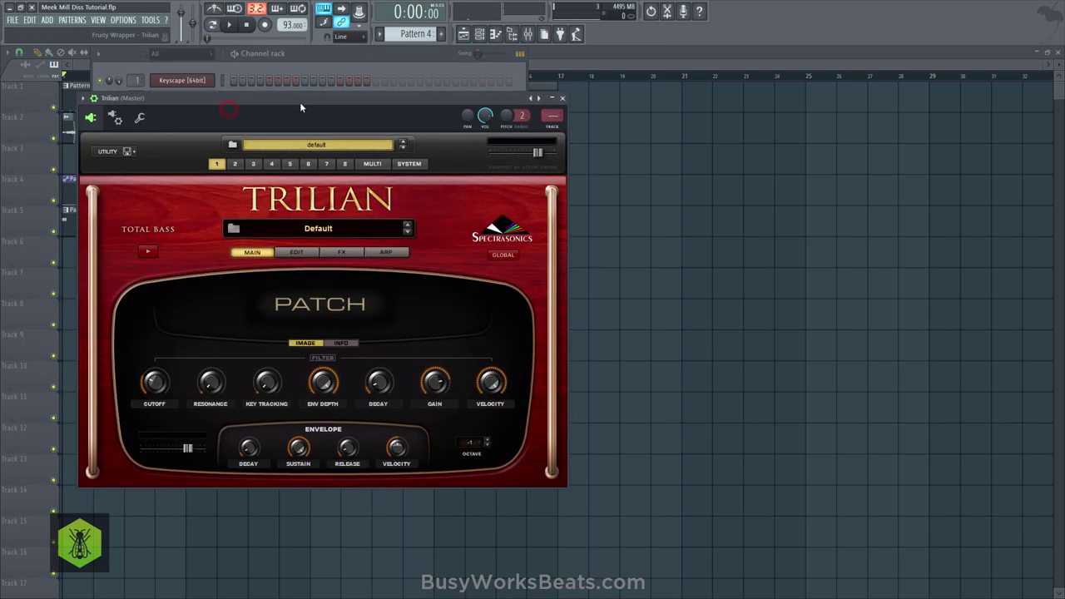
Step: Load the Clean Fender - Full Range patch in Trilian from Bass Instruments, type Bass - Electric Fingered
click(283, 226)
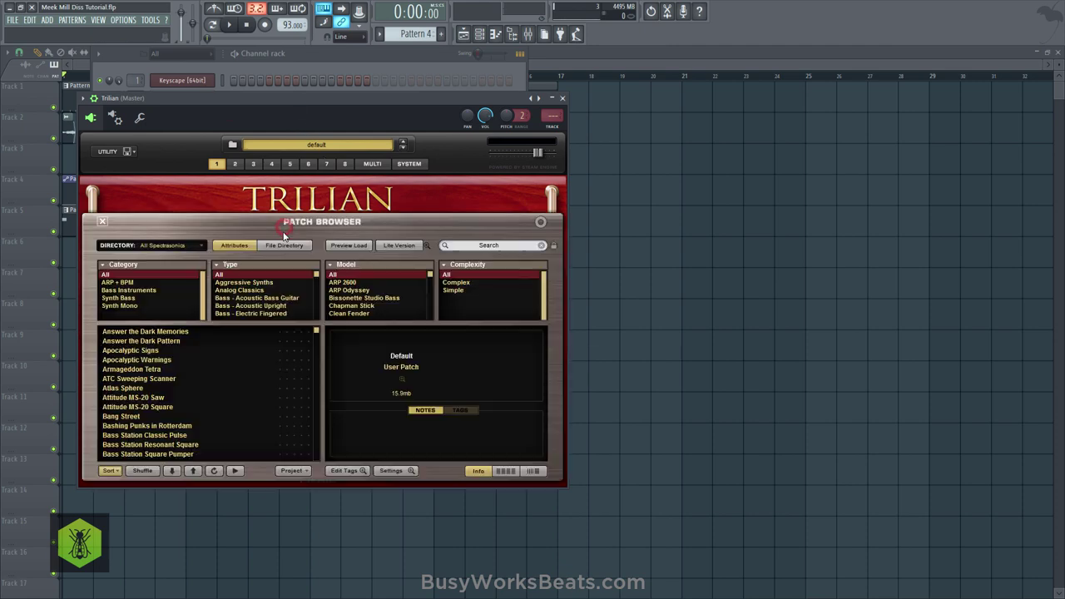
click(133, 283)
click(137, 292)
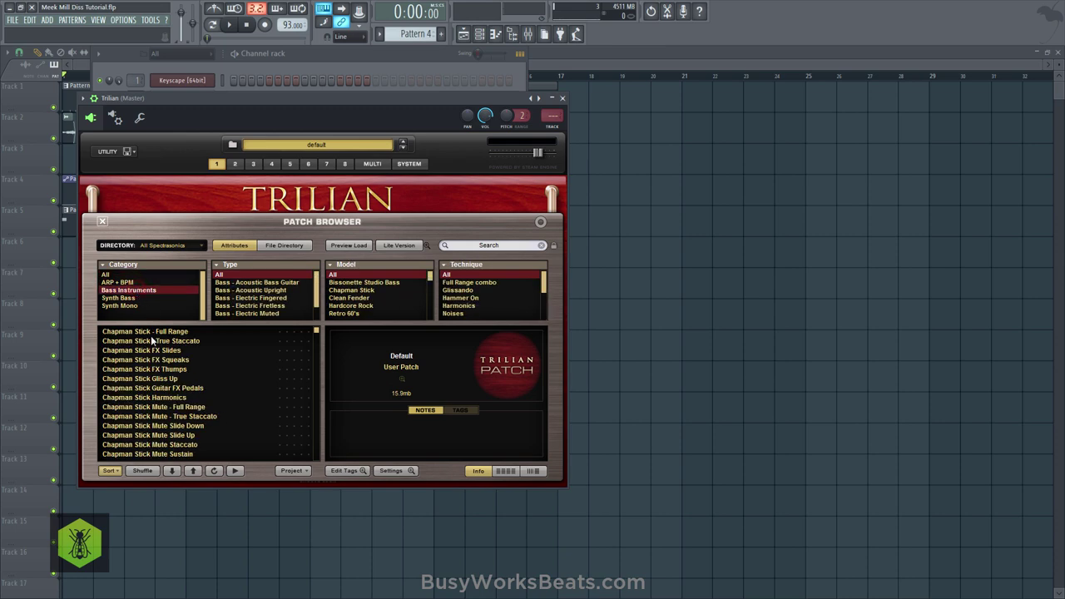
scroll(154, 333, down, 5)
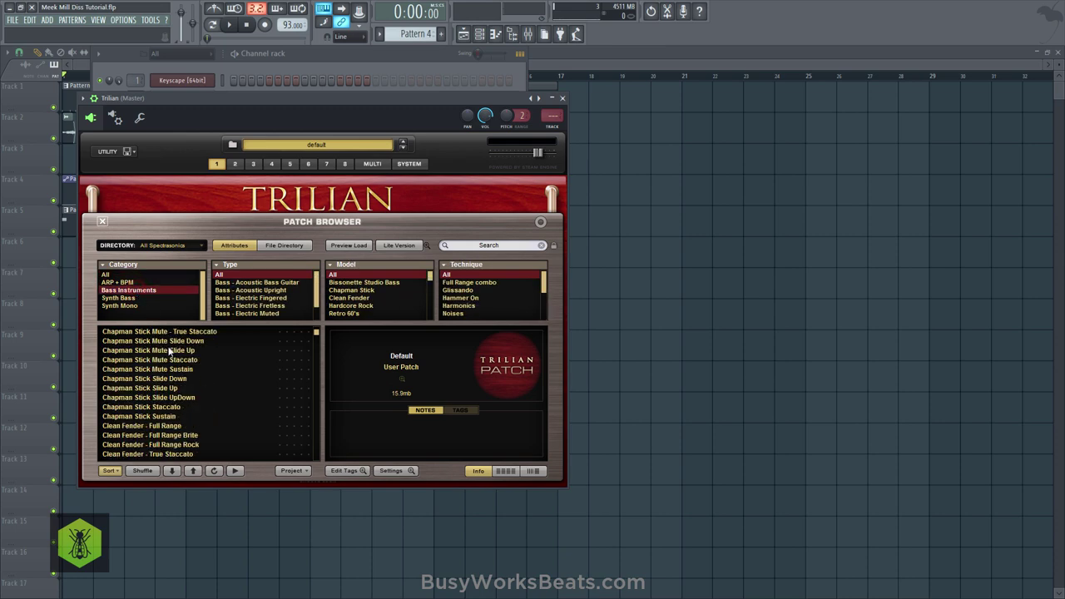
click(265, 298)
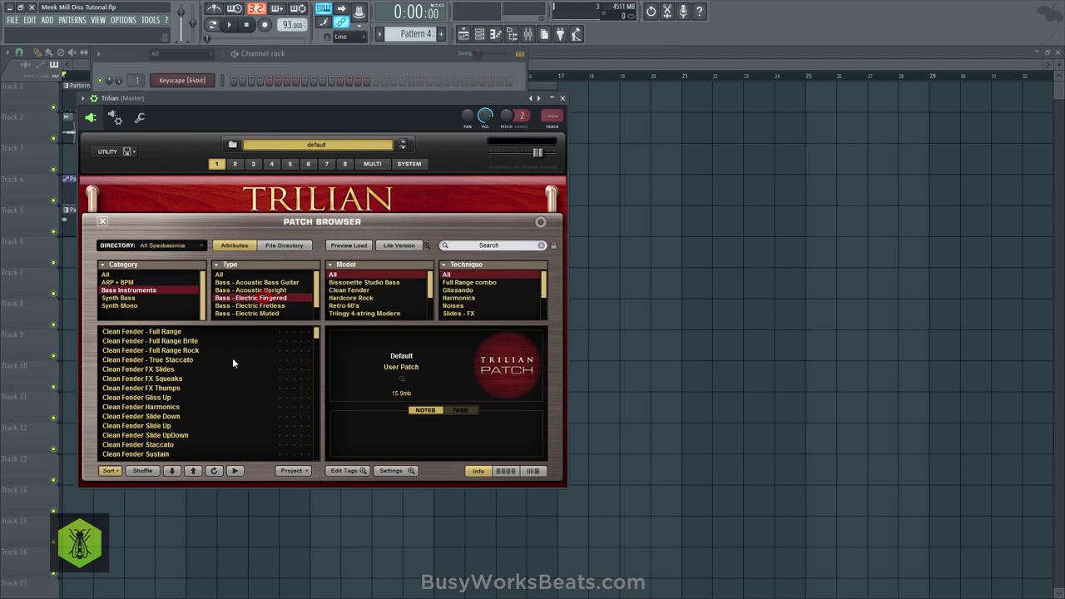
click(144, 331)
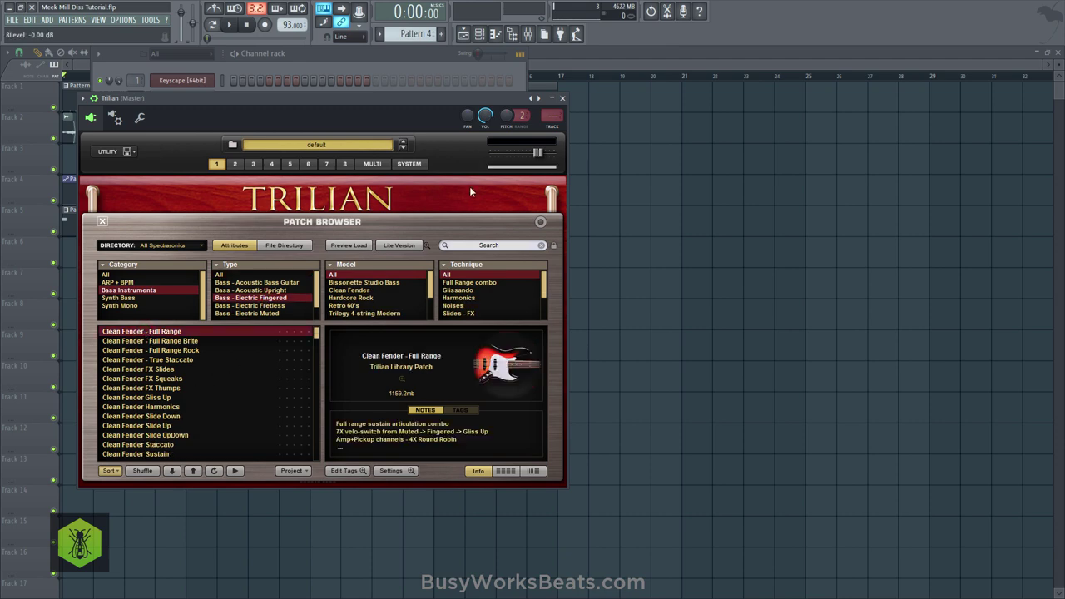
Step: Close Trilian, route its channel to mixer track 7 and return to the playlist
click(562, 99)
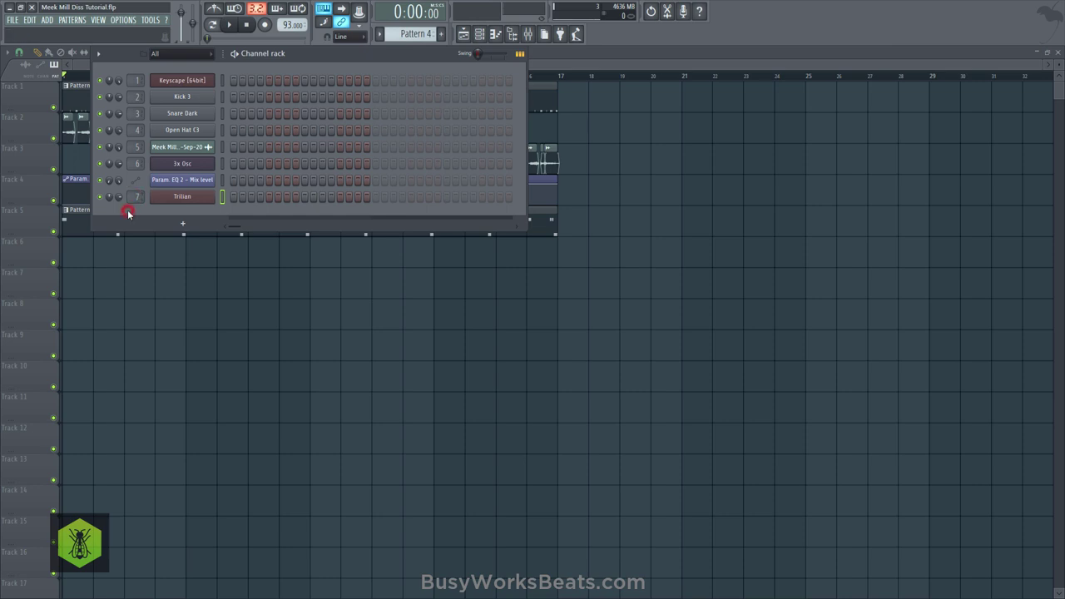
click(223, 273)
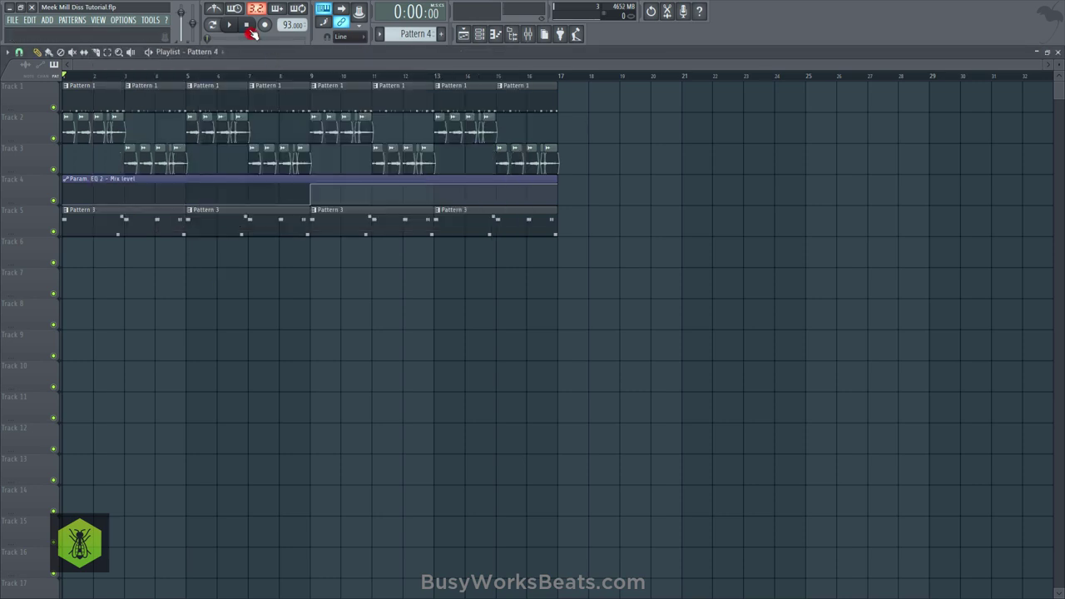
Step: With the song playing, mute playlist Track 5 and place a Pattern 4 clip over bars 1 to 4 of Track 6
key(space)
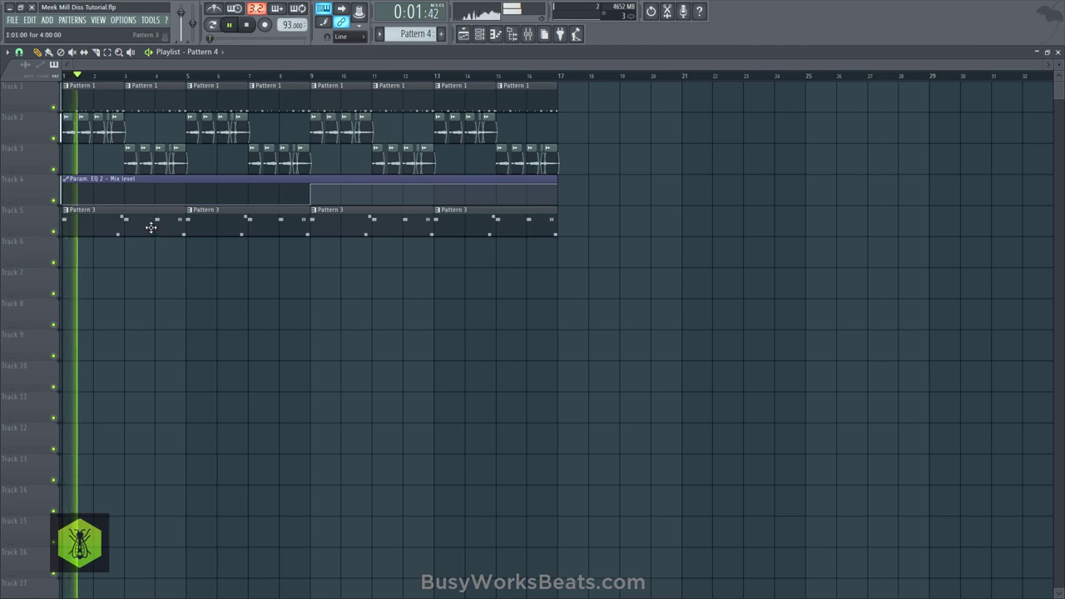
click(55, 230)
drag(82, 245, 184, 255)
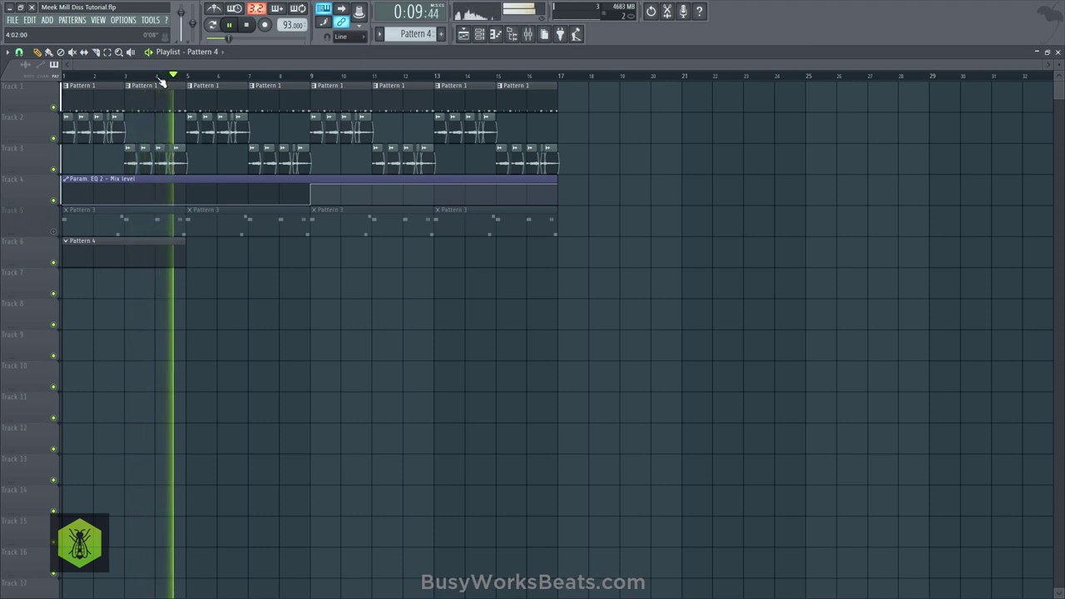
Step: Set bar 4 as the playback loop and trim the start of Track 6's Pattern 4 clip to bar 4
drag(159, 78, 184, 76)
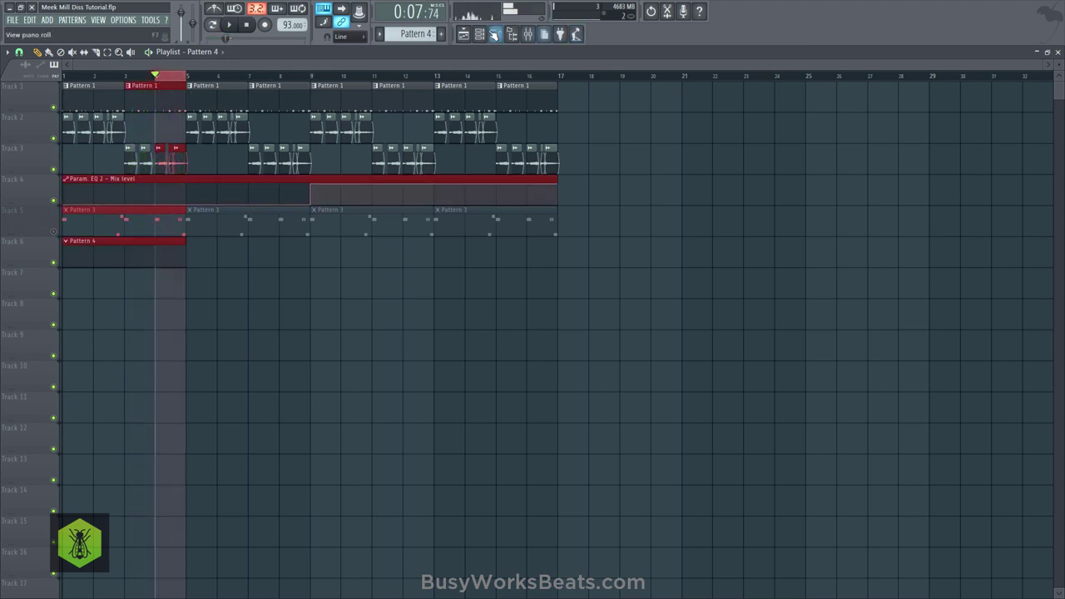
click(480, 35)
click(214, 262)
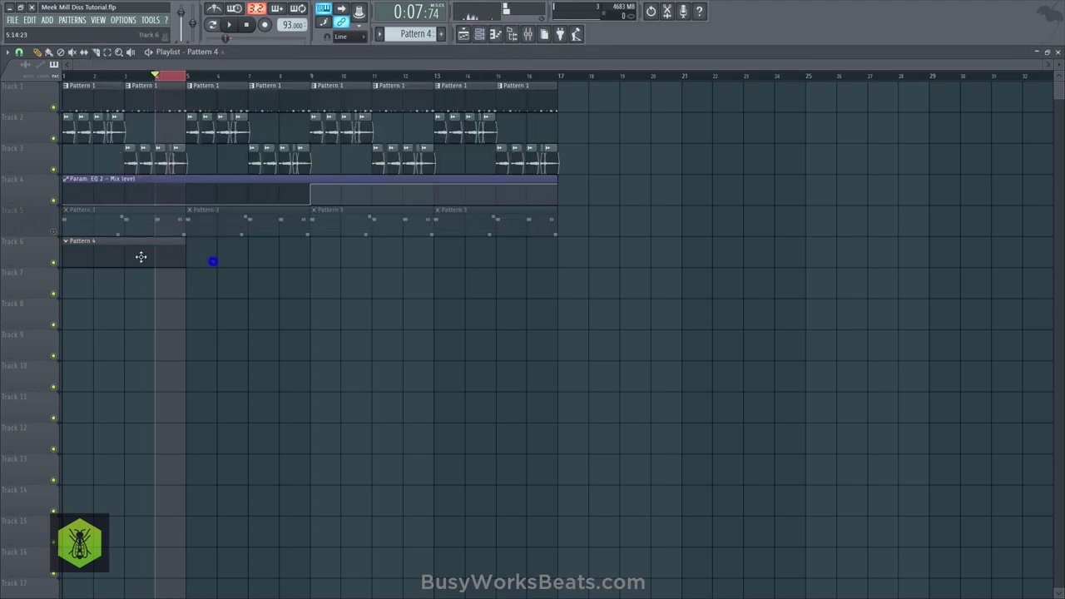
drag(65, 251, 155, 251)
key(space)
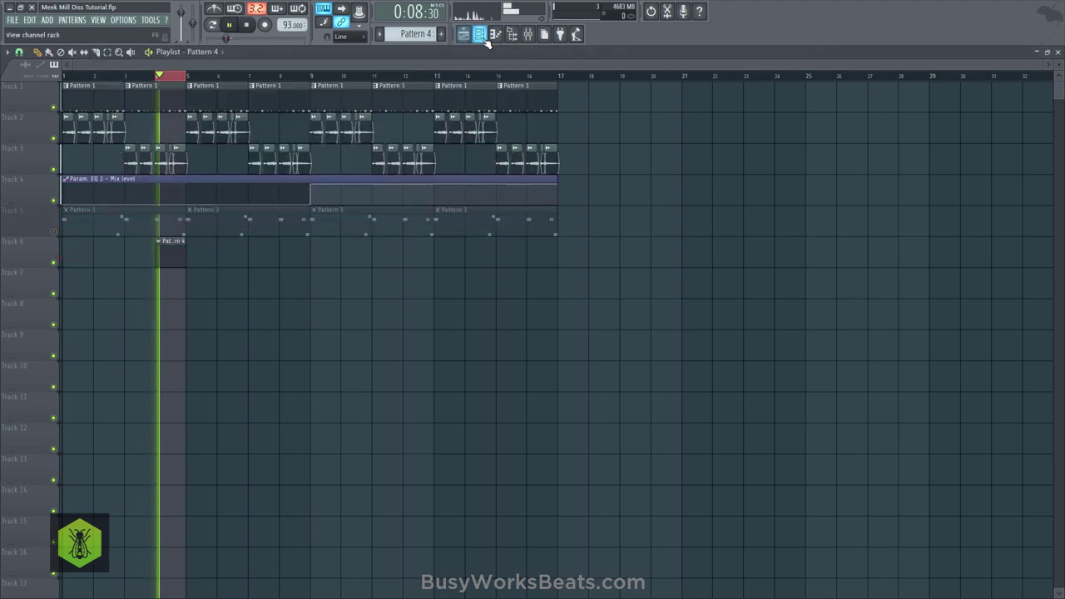
Step: Trim the start of the Track 6 Pattern 4 clip so it covers only bar 4, and restart the loop
key(space)
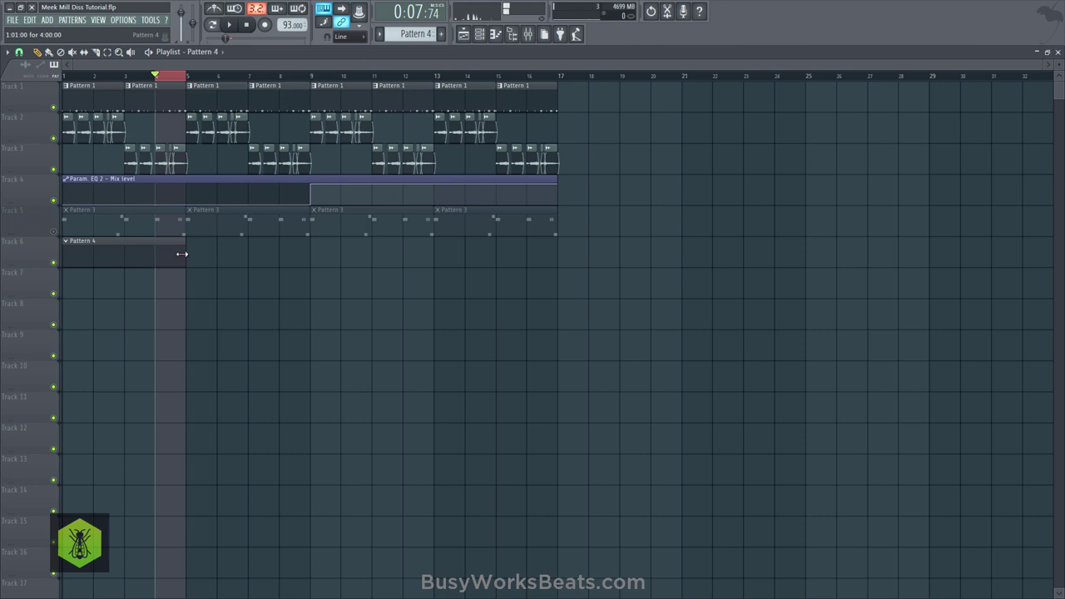
mouse_move(183, 254)
mouse_down()
mouse_move(87, 255)
mouse_move(174, 250)
mouse_up()
key(space)
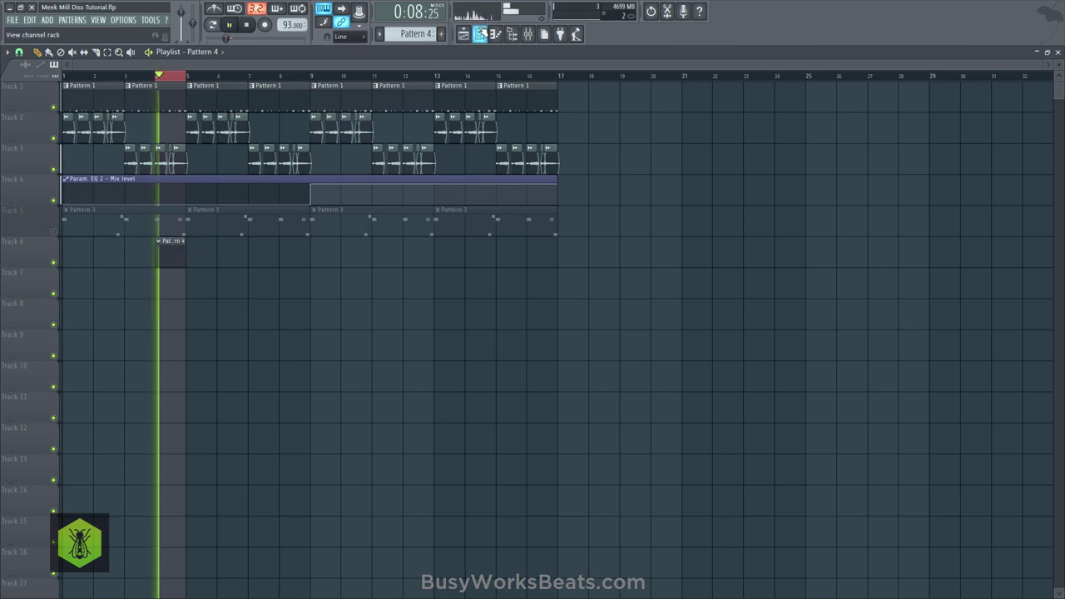
Step: Audition Trilian bass notes against the looped bar with the mixer open, and close the Trilian window
click(481, 34)
key(space)
click(212, 196)
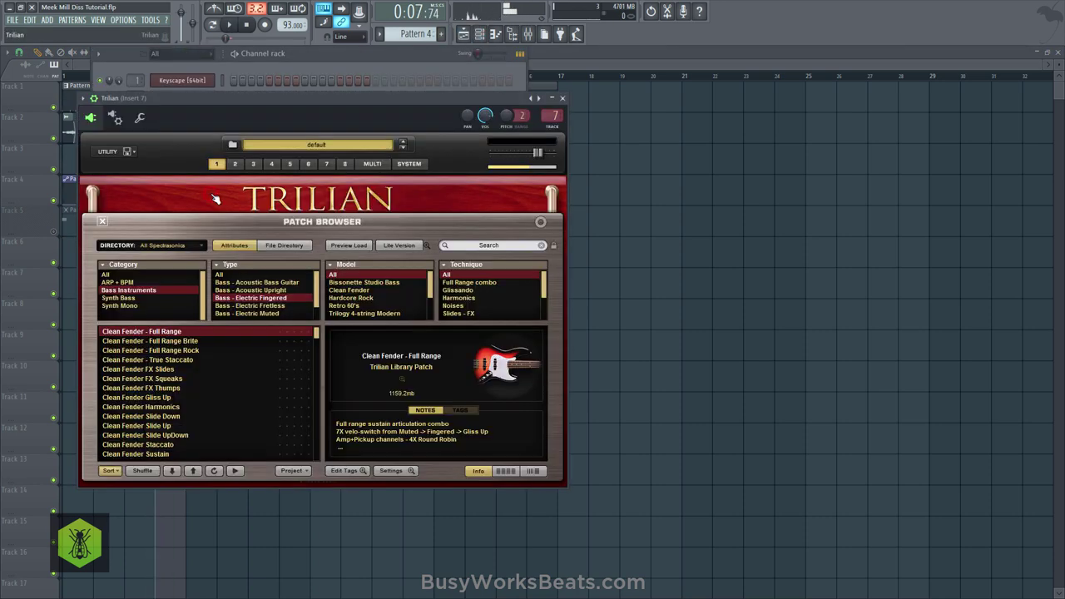
click(340, 60)
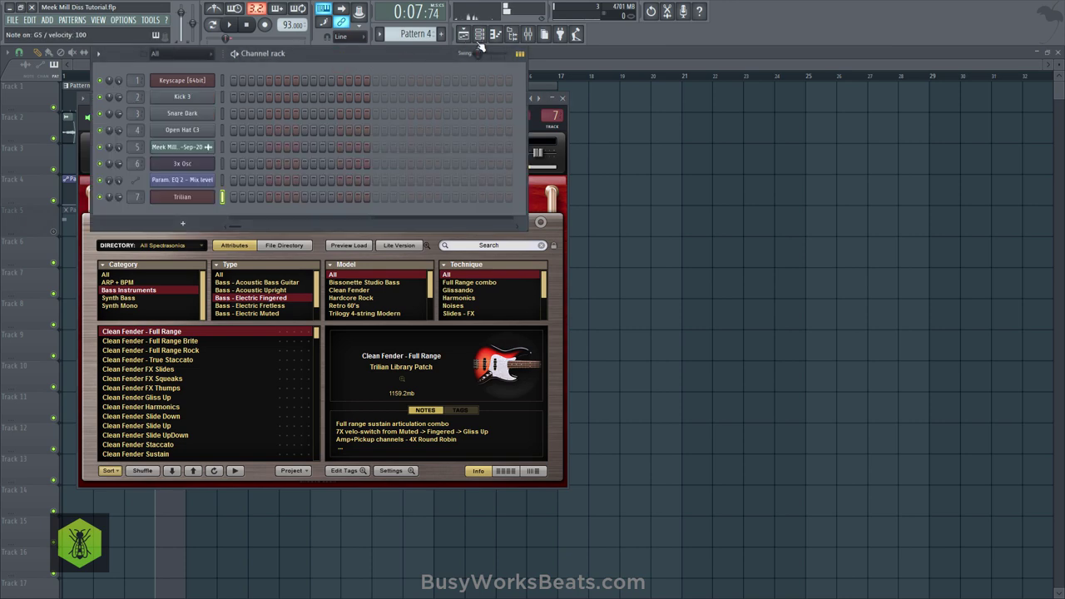
click(529, 35)
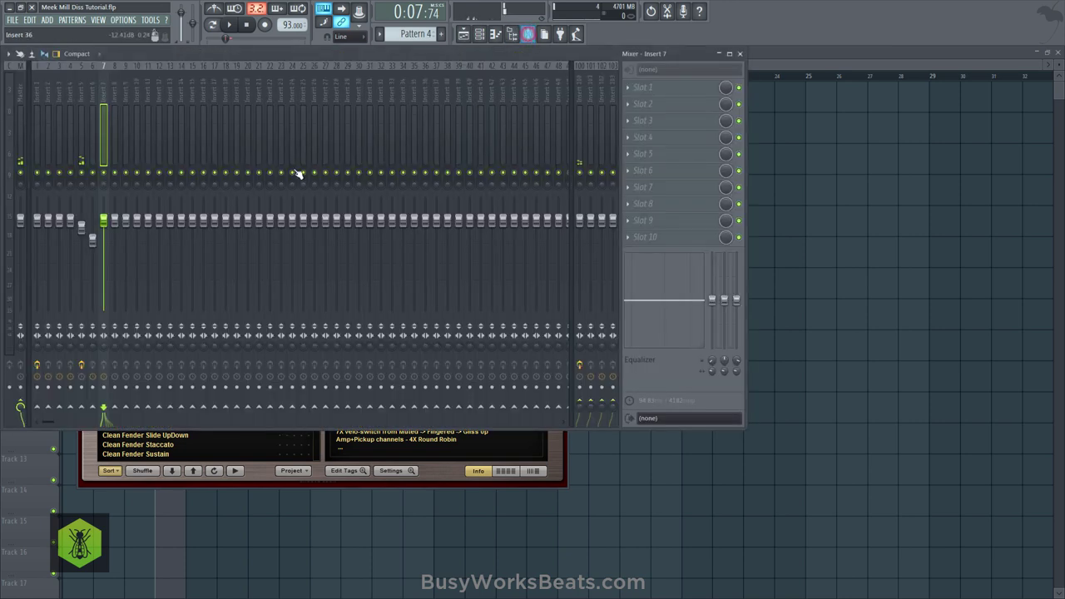
key(F6)
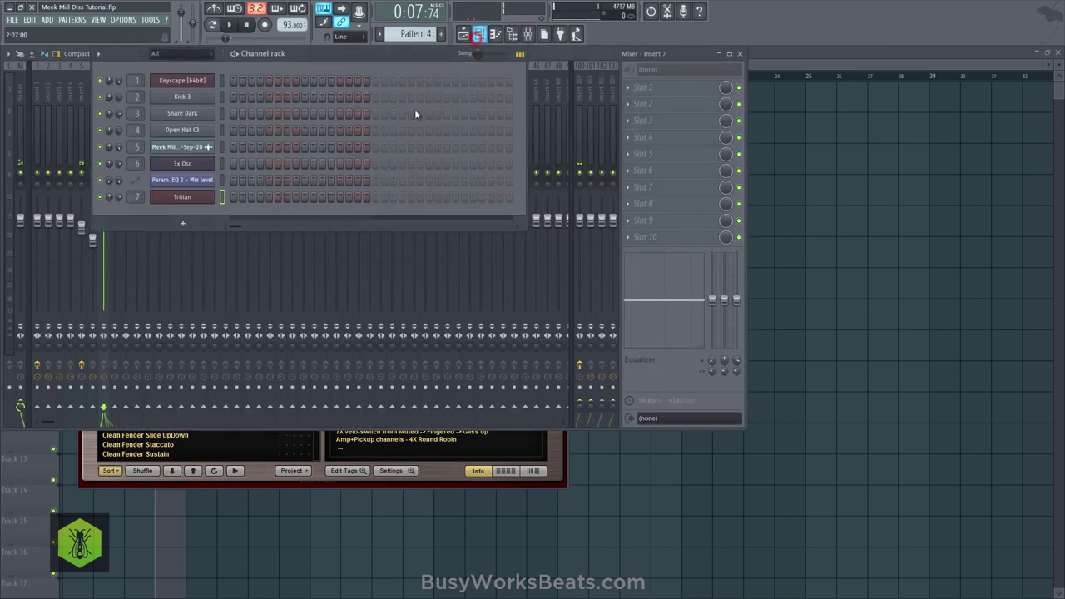
key(space)
key(space)
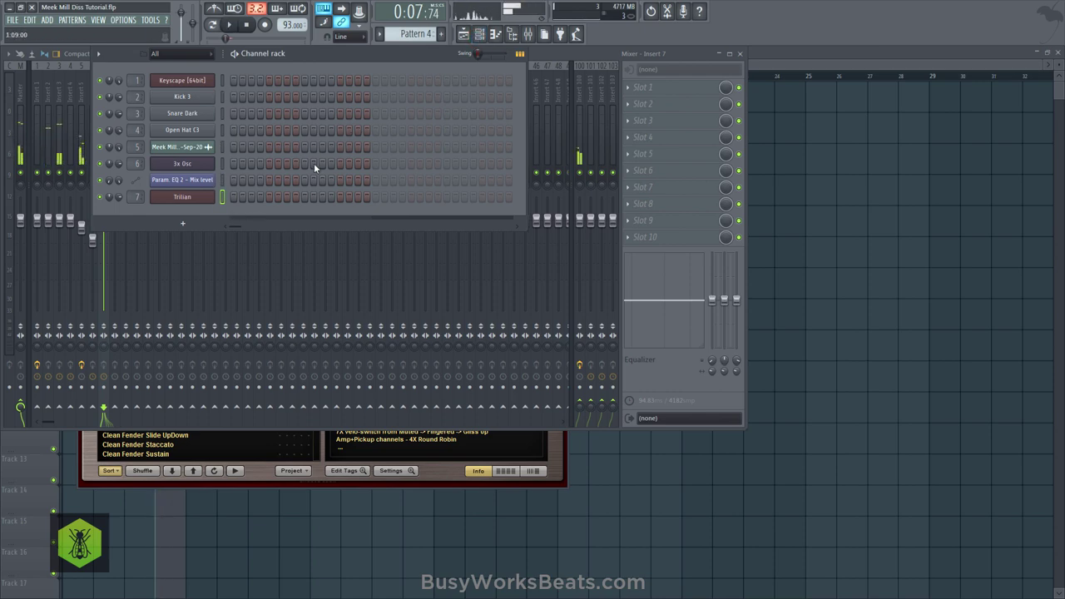
click(550, 449)
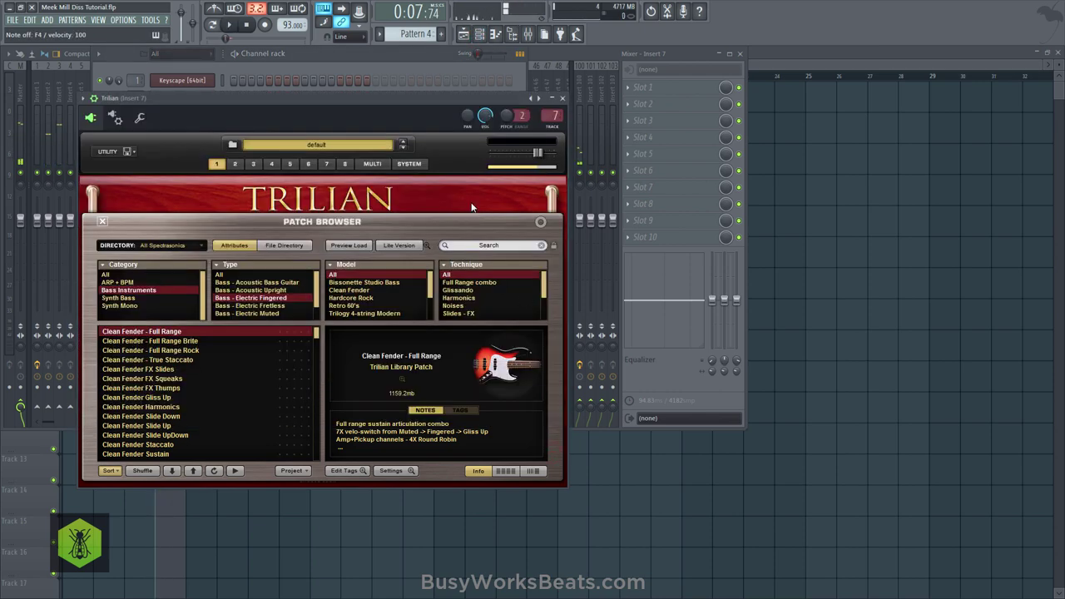
click(563, 99)
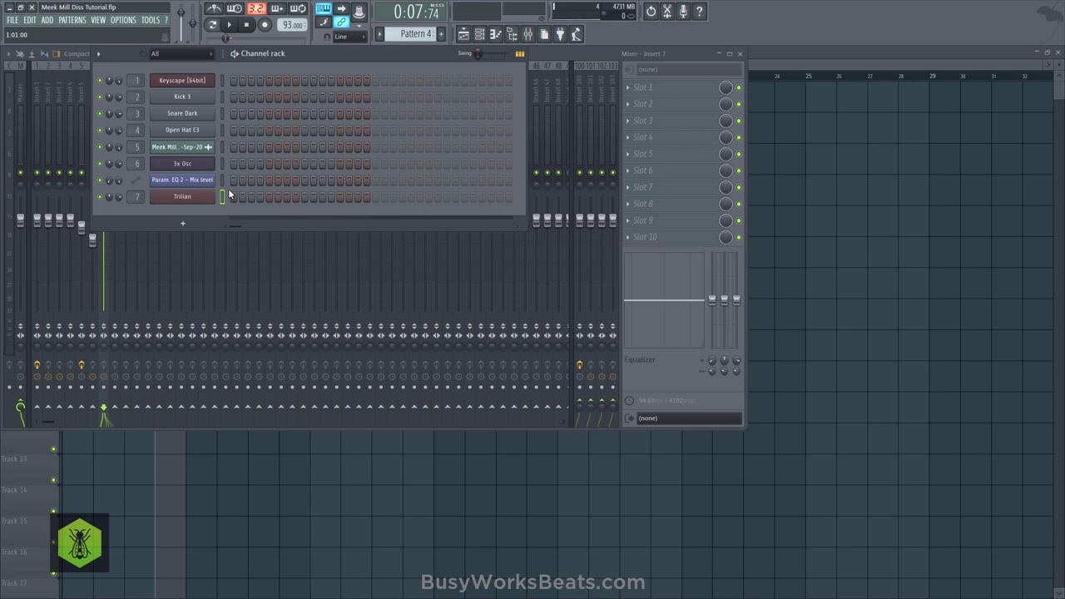
Step: Play the looped bar and mute mixer track 2
key(space)
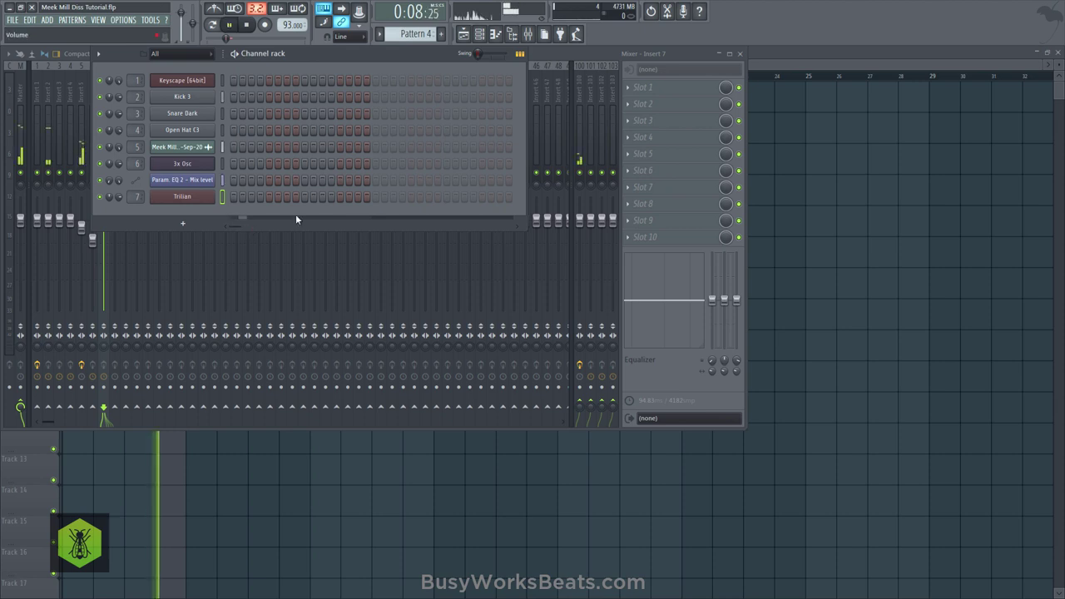
key(F6)
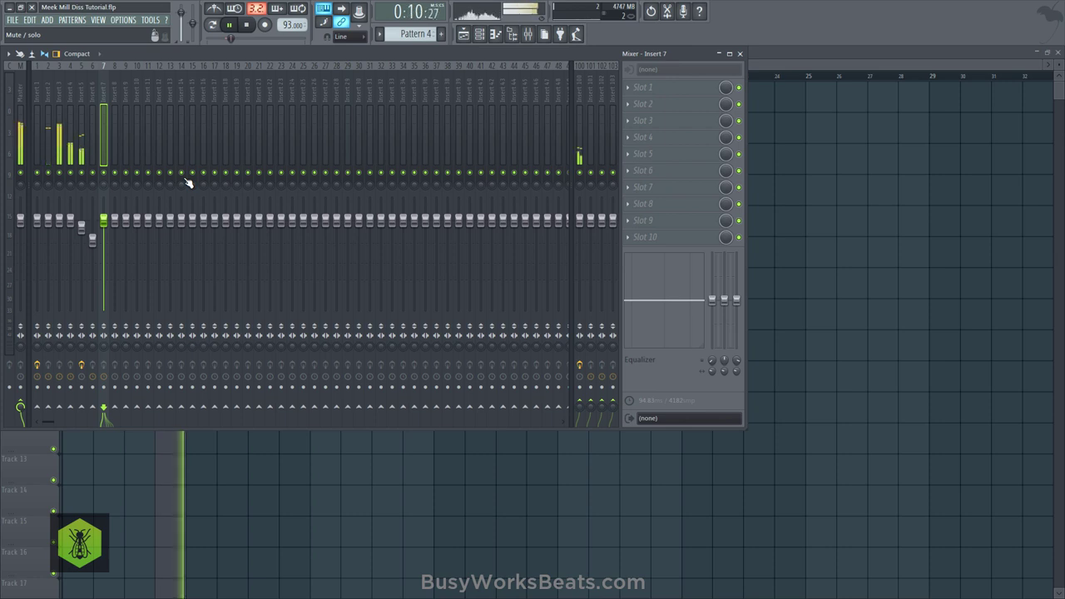
click(49, 174)
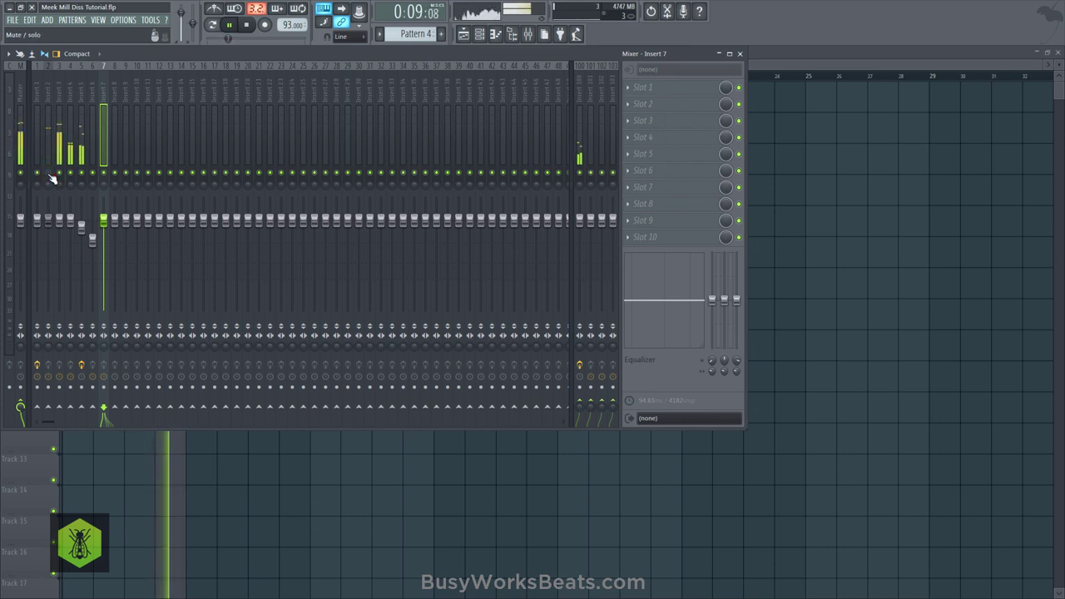
click(50, 173)
Step: Load Fruity Compressor on mixer track 3 with threshold -34.2 dB, ratio 3.5:1, attack 0 ms, release 273 ms and gain 22.5 dB
click(60, 104)
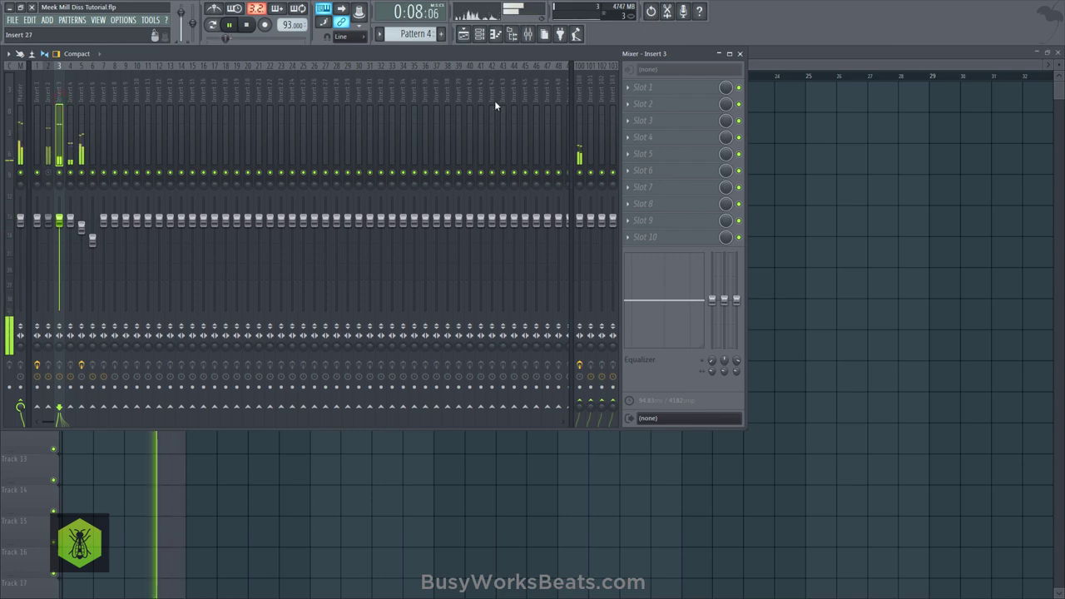
click(668, 87)
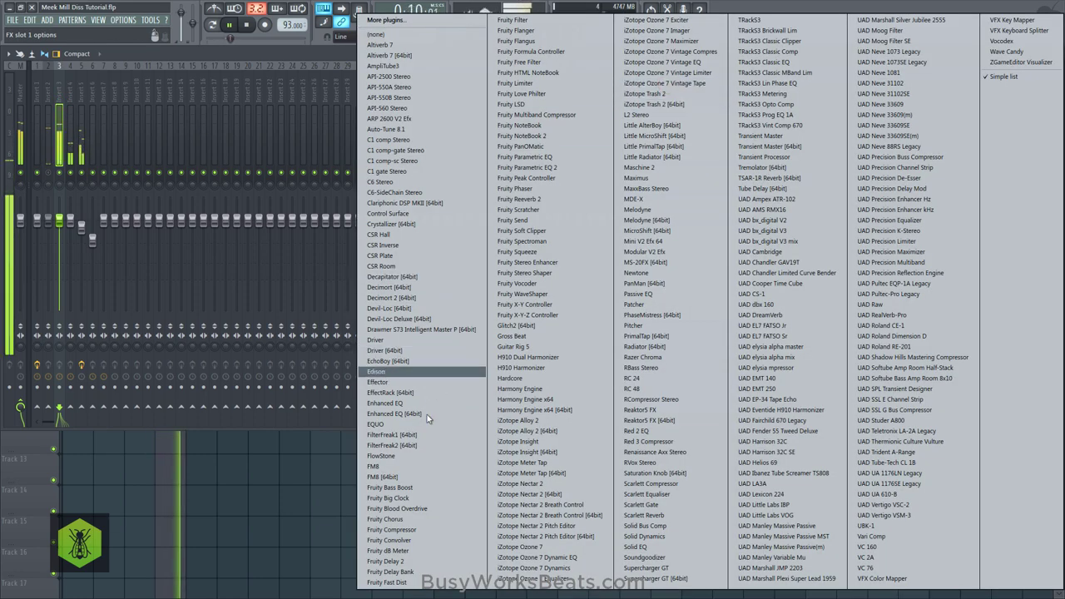
click(408, 529)
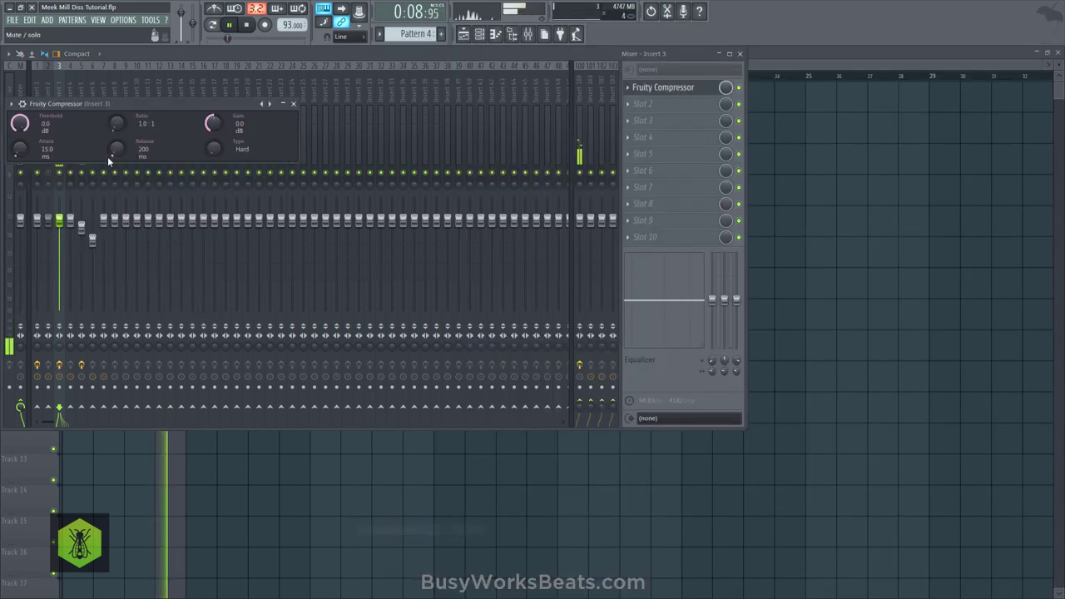
drag(20, 124, 20, 171)
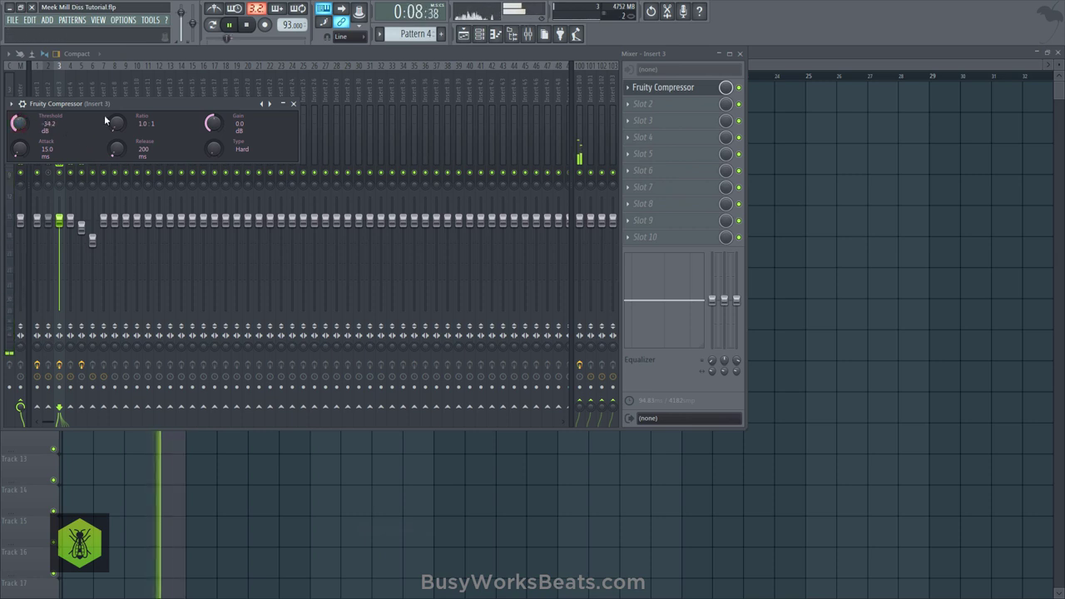
drag(117, 124, 116, 114)
drag(20, 150, 59, 148)
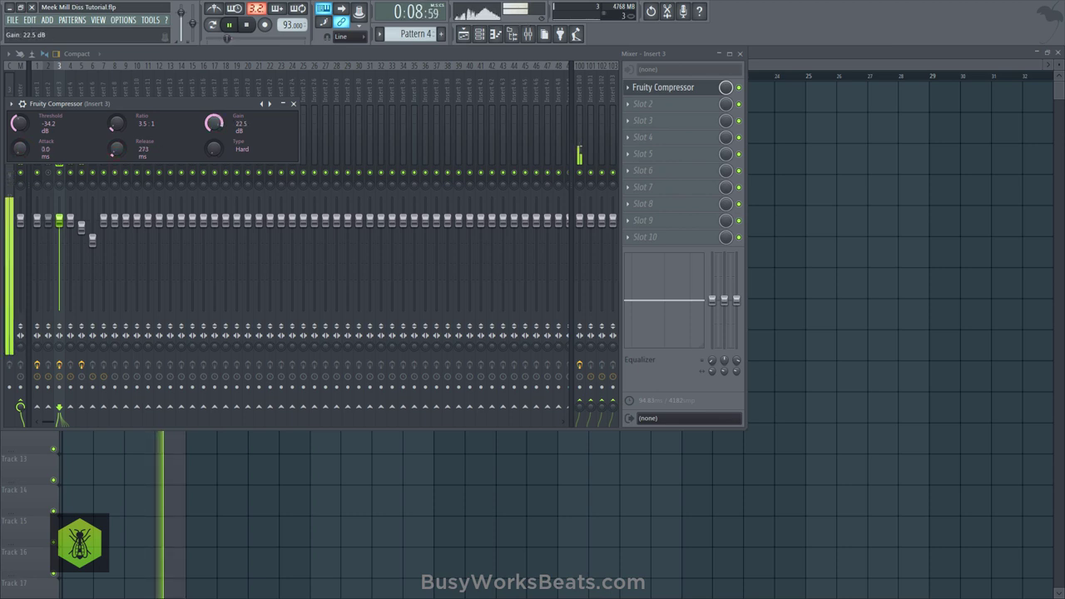
drag(158, 106, 301, 135)
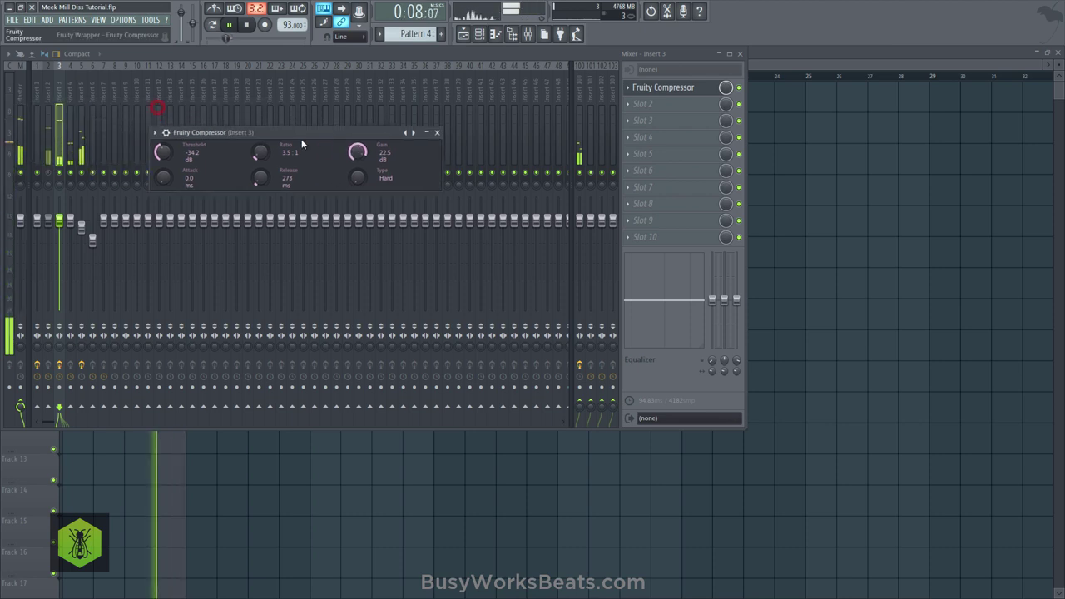
Step: Compare mixer track 3 with its compressor bypassed and active, and set the compressor gain to 17.5 dB
click(739, 88)
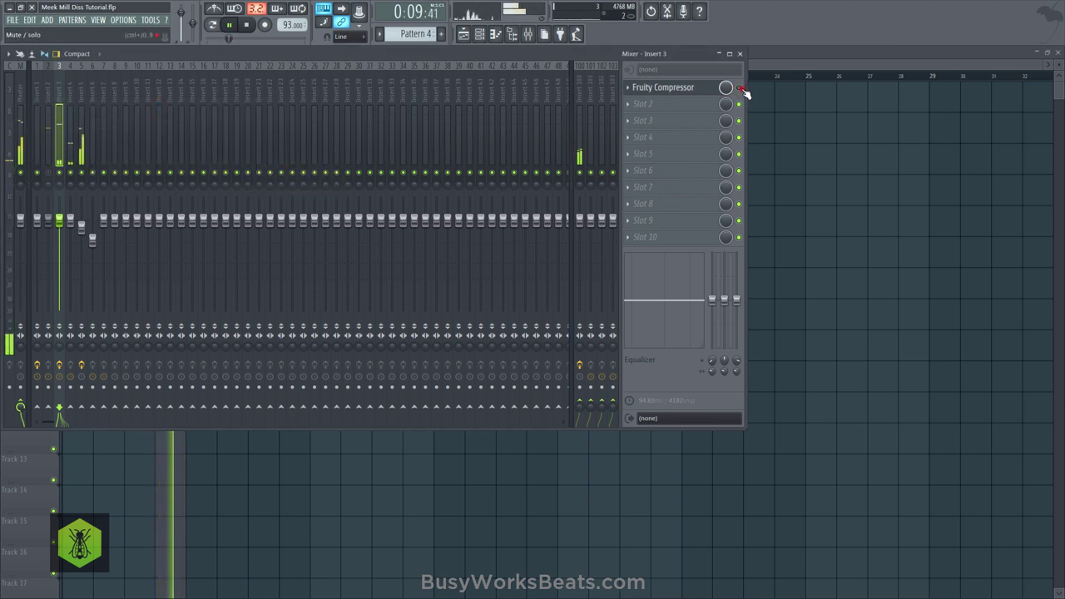
click(739, 88)
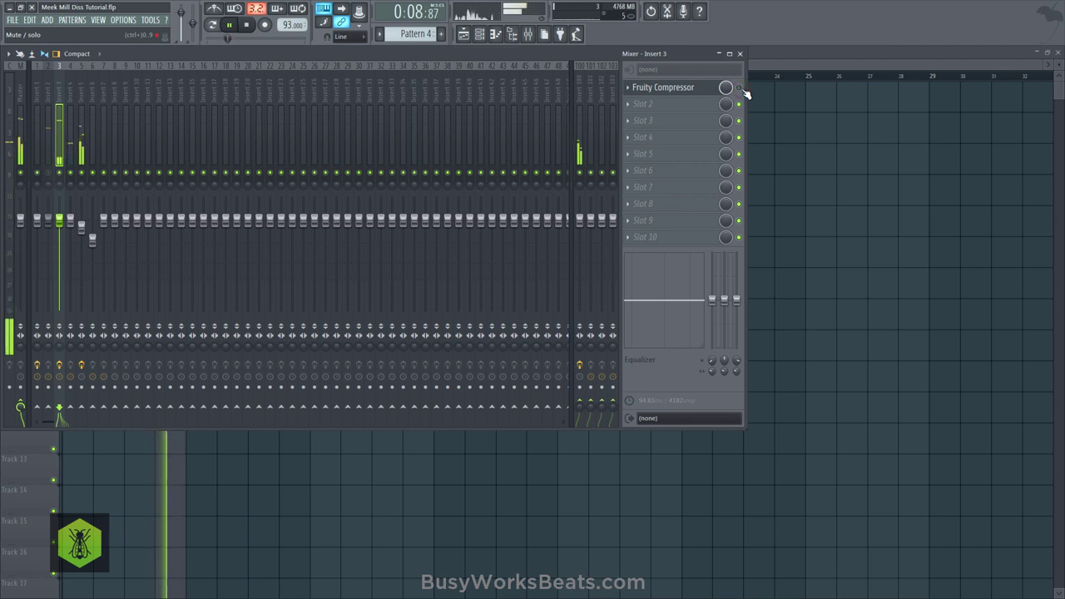
click(714, 87)
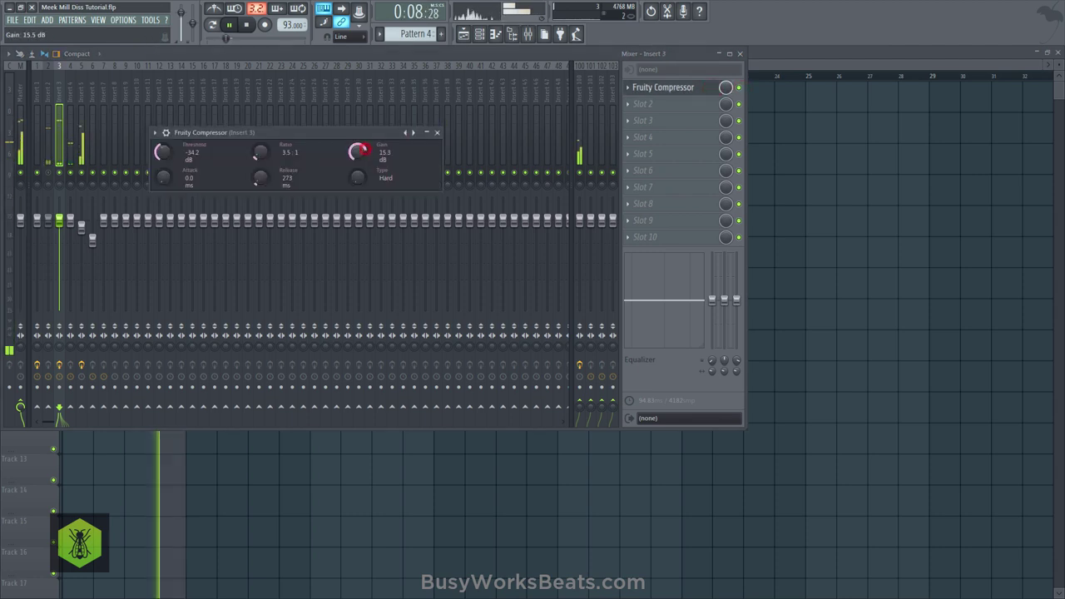
drag(364, 150, 365, 144)
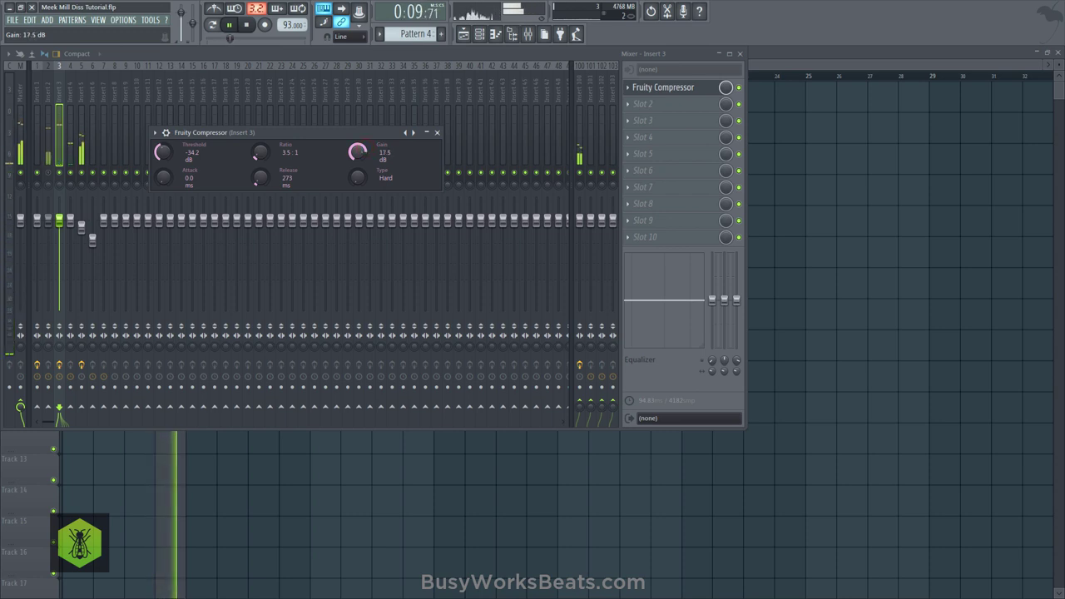
click(741, 87)
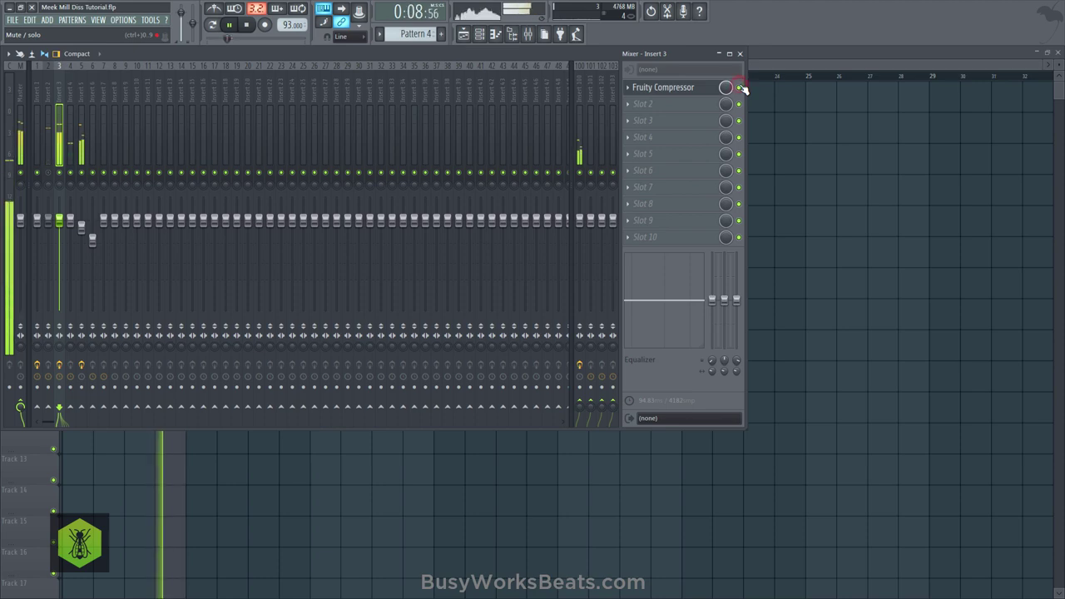
click(740, 88)
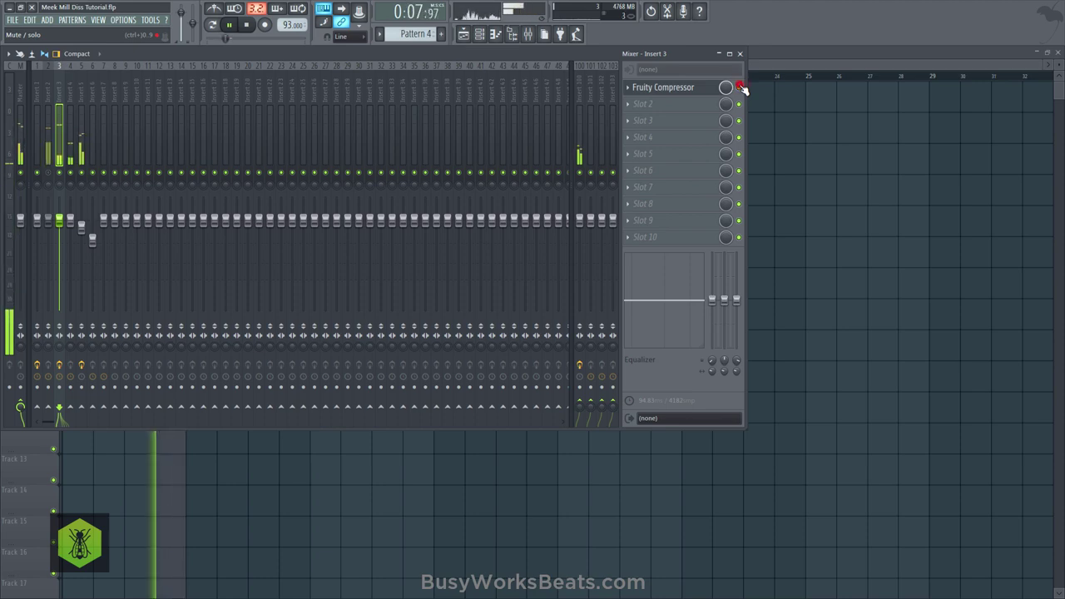
Step: Remove Fruity Compressor from slot 1 of mixer track 3
right_click(650, 93)
mouse_move(646, 103)
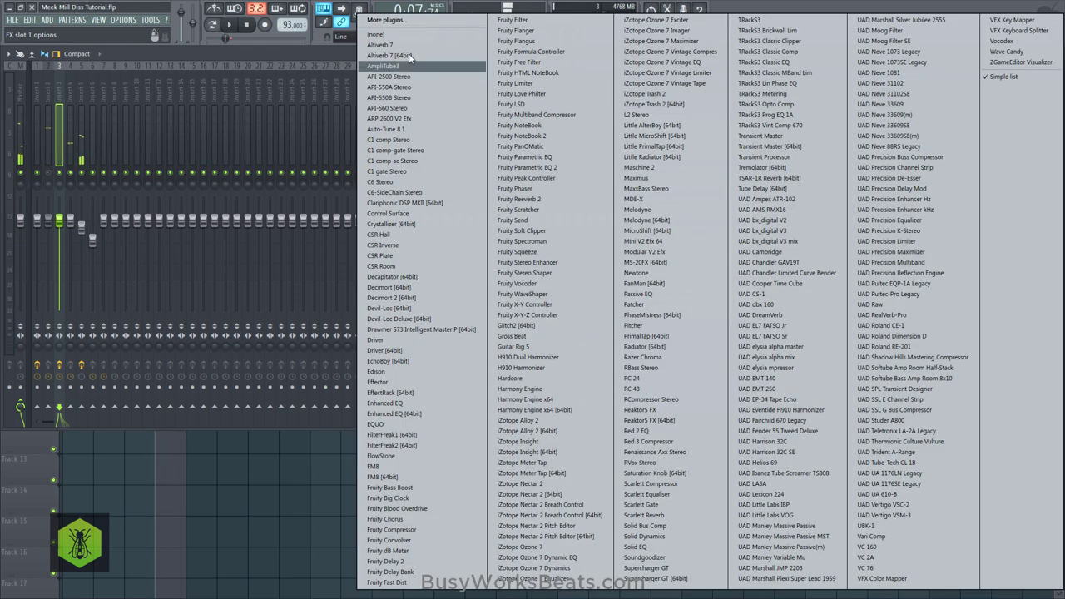
click(406, 38)
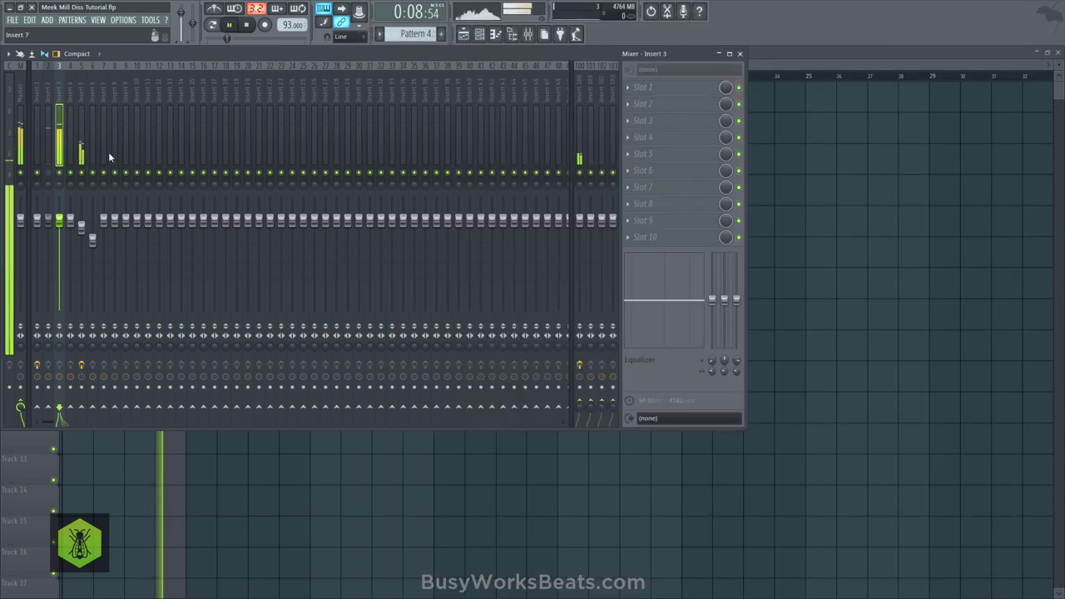
Step: Stop playback, select the Trilian channel and lower the volume of its mixer track 7
click(482, 35)
key(space)
click(223, 198)
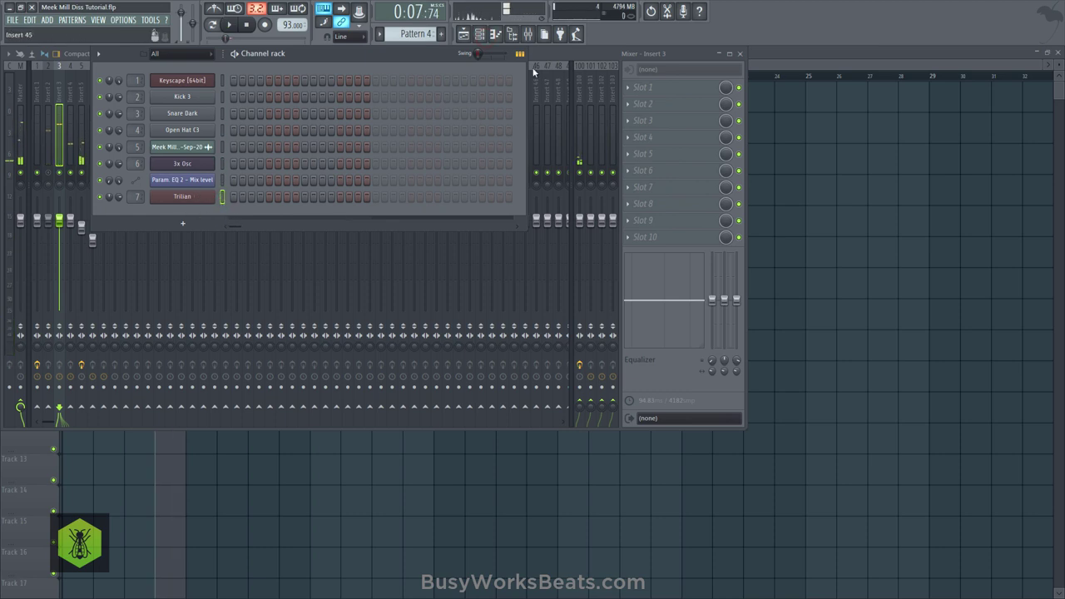
click(537, 55)
drag(106, 218, 103, 235)
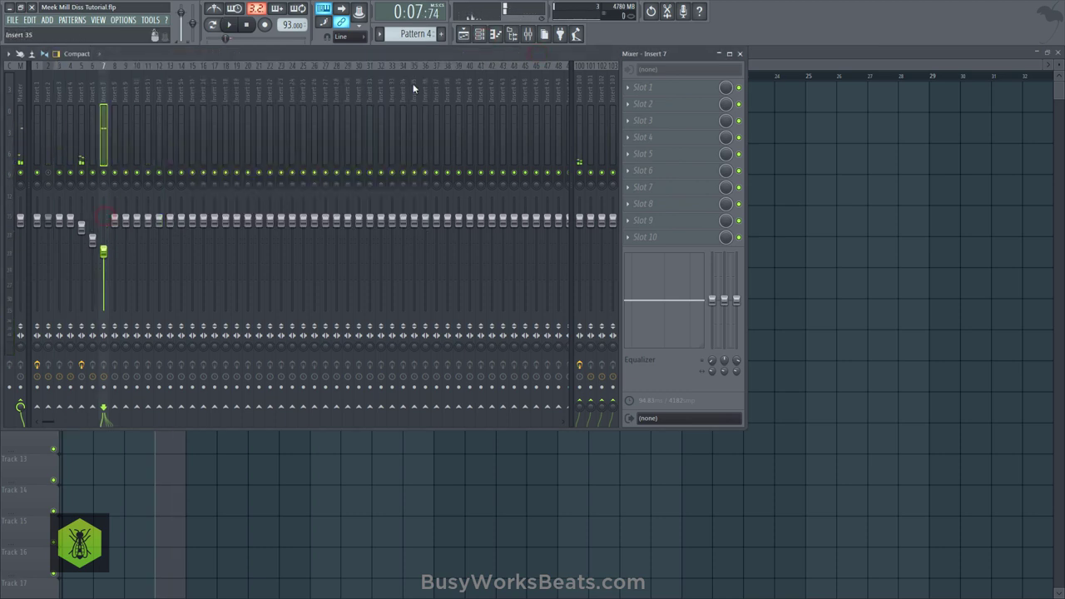
Step: Open the Trilian channel's piano roll for Pattern 4 and bring the octave around G5 into view
click(491, 39)
right_click(205, 196)
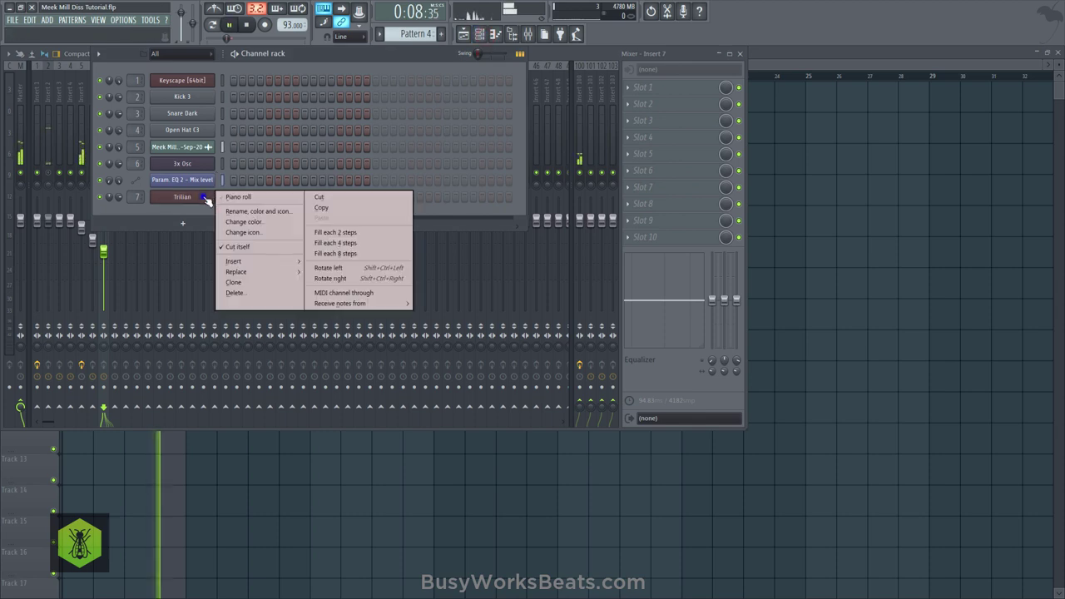
click(238, 196)
scroll(160, 78, up, 3)
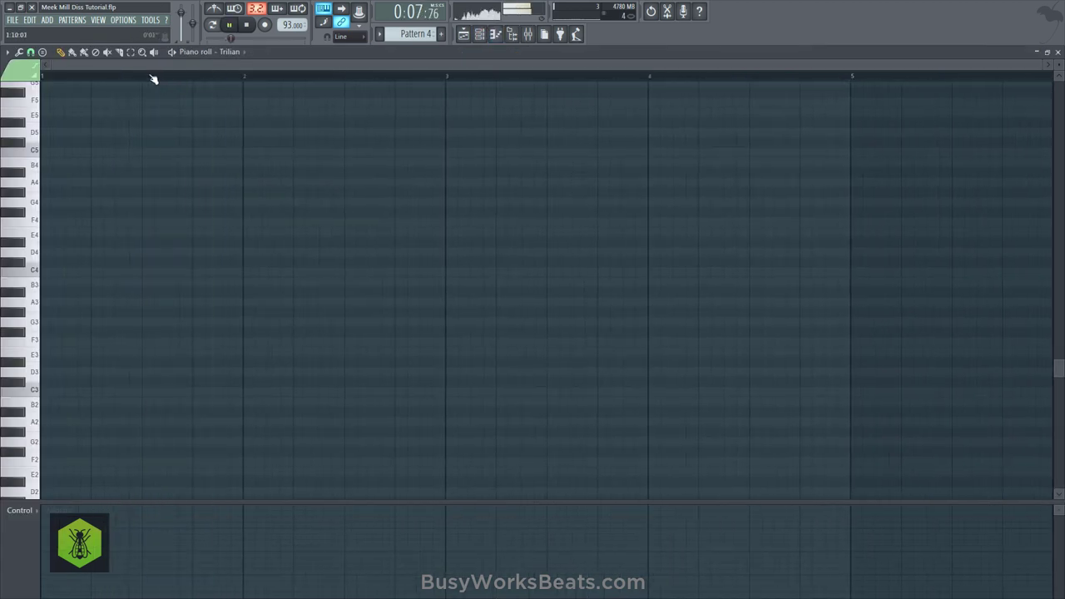
scroll(64, 154, up, 1)
scroll(64, 154, up, 3)
Step: Audition the keys around G5 on the piano roll keyboard while the loop plays
click(25, 173)
click(34, 169)
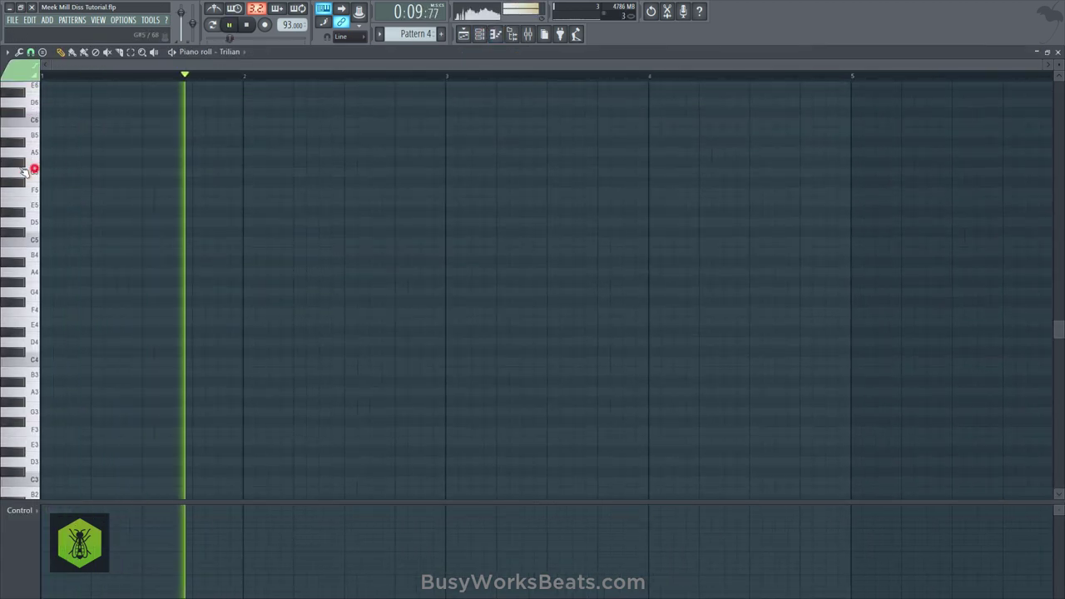
click(20, 167)
click(25, 172)
click(29, 174)
click(29, 173)
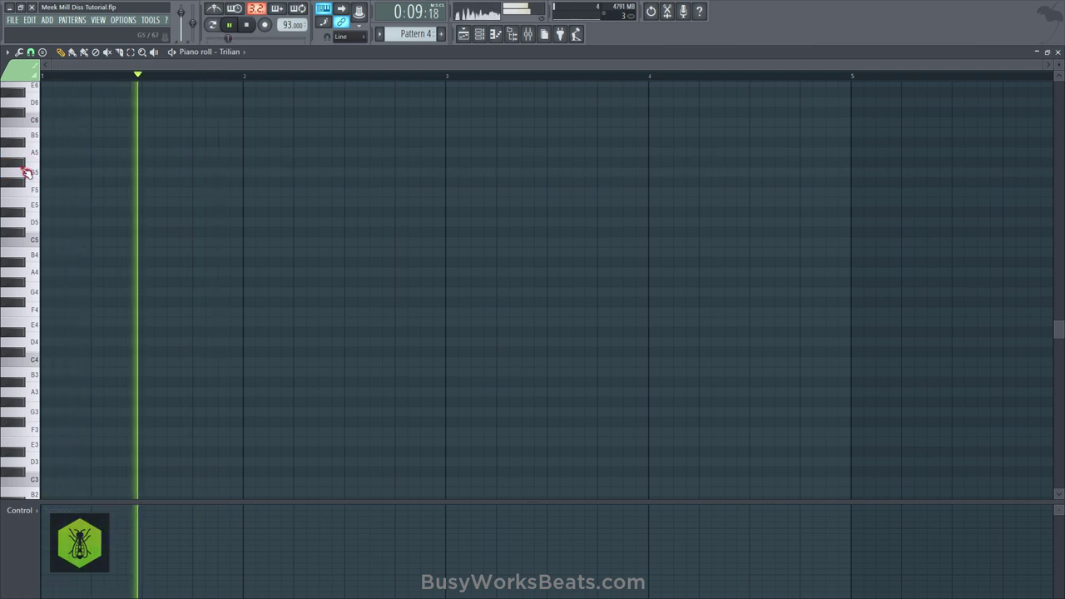
click(22, 169)
Step: Place short G5, G#5 and G5 notes in sequence from beat 3 of bar 1, with the first note's velocity lowered
key(space)
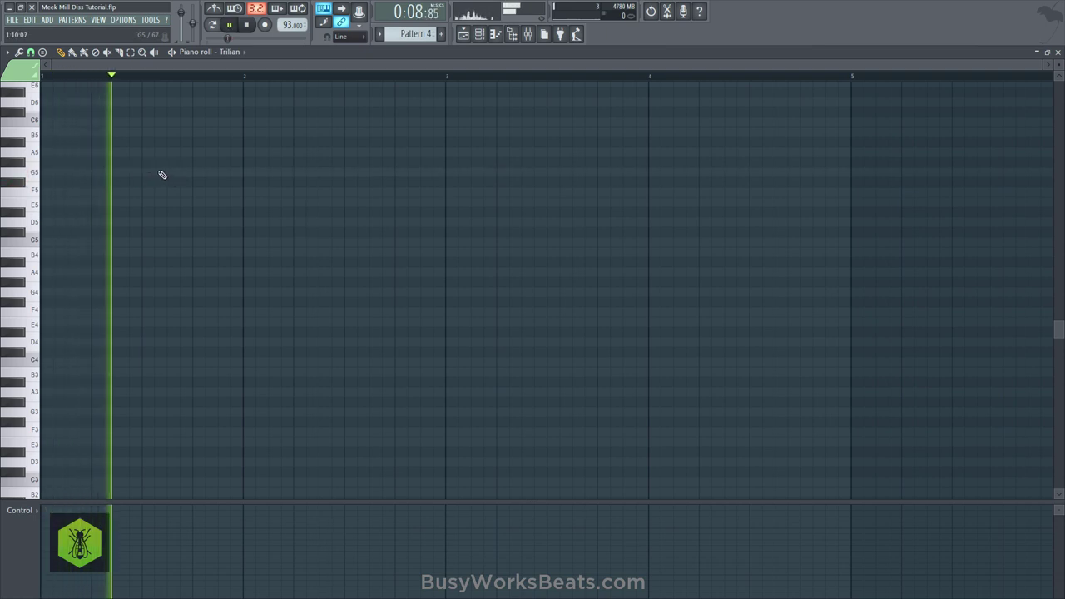
key(space)
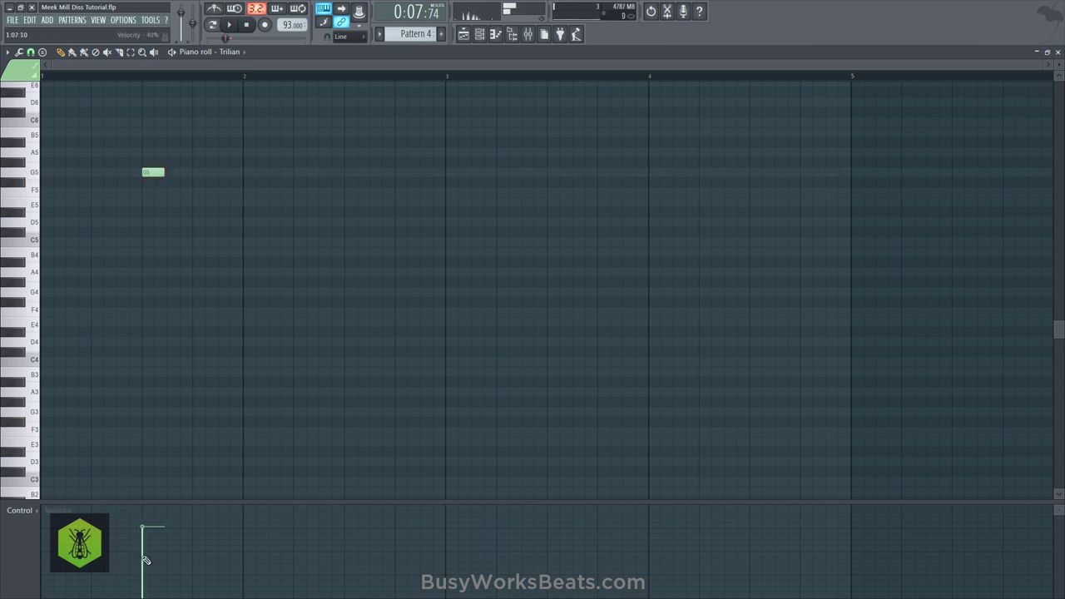
key(space)
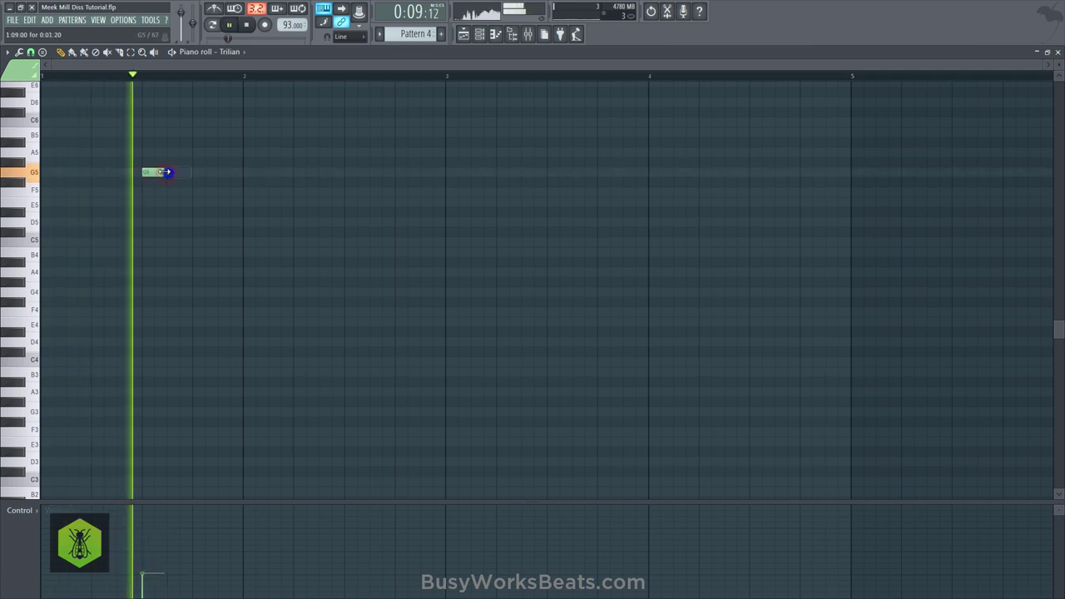
key(space)
click(157, 152)
mouse_move(158, 150)
mouse_down()
mouse_move(158, 172)
mouse_move(157, 158)
mouse_up()
click(169, 173)
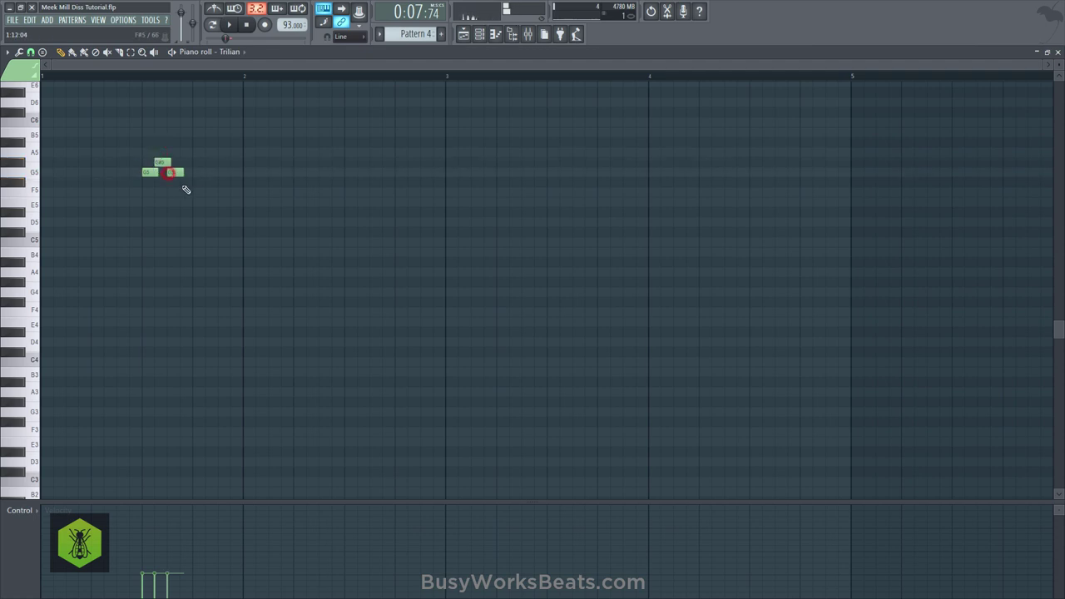
Step: Continue the bass run downward with short D#5, D5 and C5 notes in the last beat of bar 1
drag(181, 206, 176, 216)
click(195, 223)
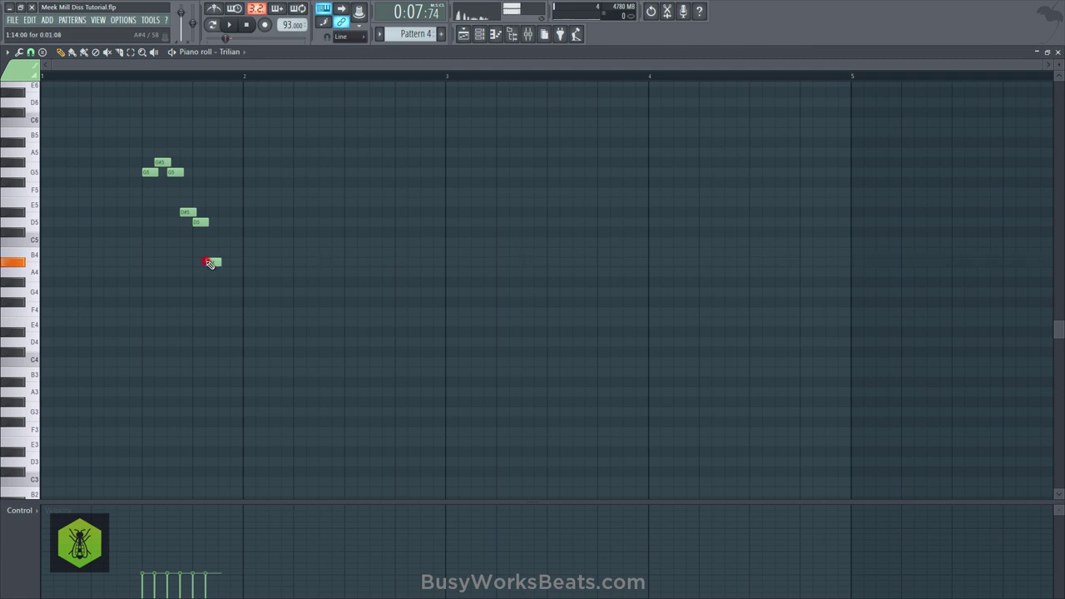
drag(209, 263, 213, 241)
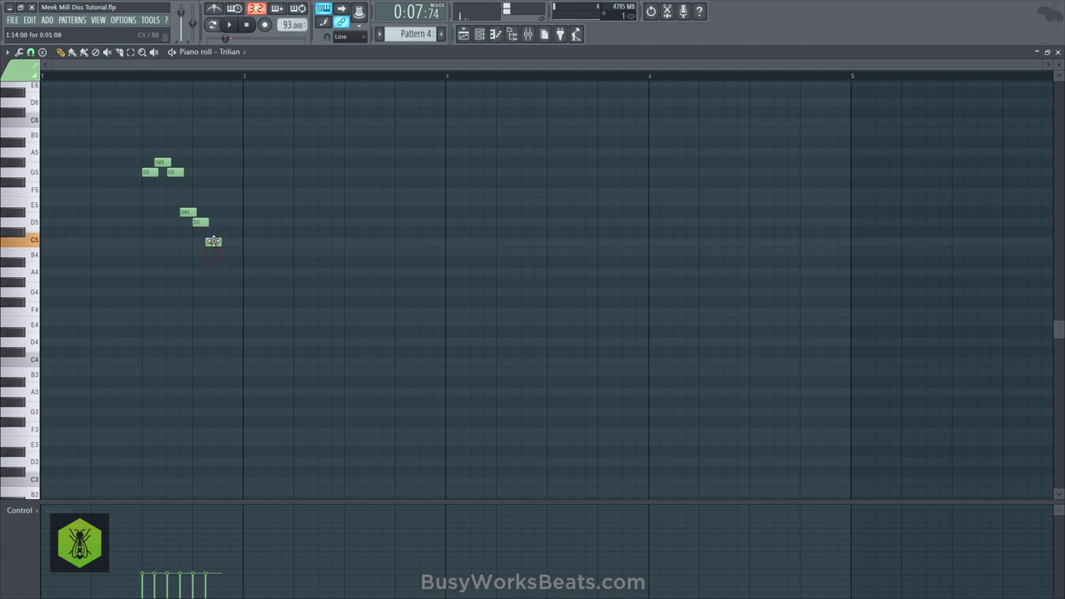
Step: Audition keys below C5 and finish the run with a slightly longer G#4 note reaching the end of bar 1
click(27, 286)
drag(216, 272, 229, 275)
click(31, 276)
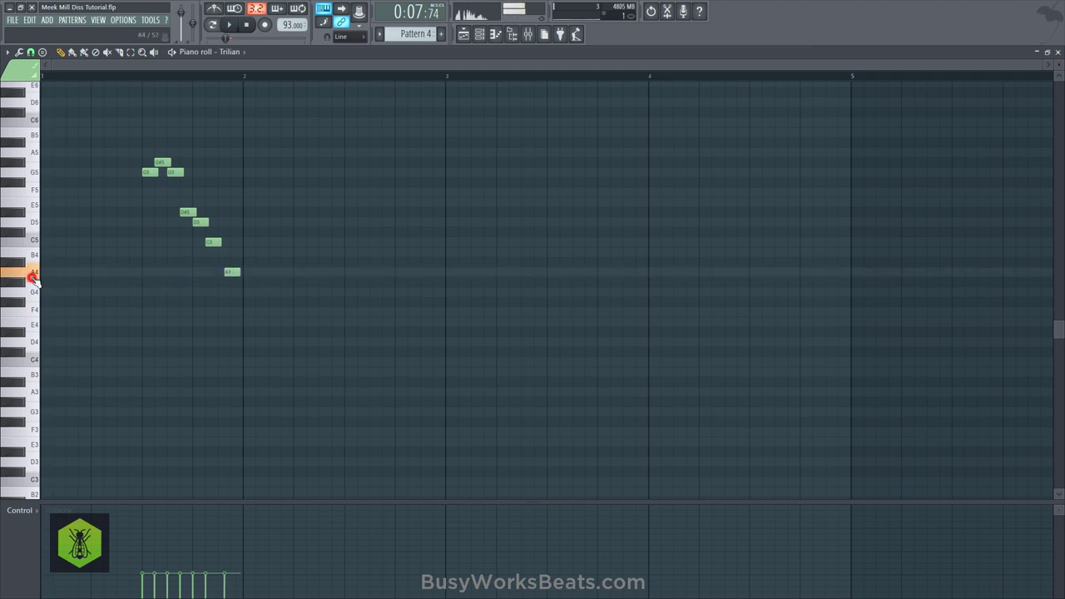
drag(35, 283, 58, 285)
drag(229, 272, 129, 109)
Step: Raise the velocity of all seven bass notes to about 52% and play the phrase back
key(space)
key(space)
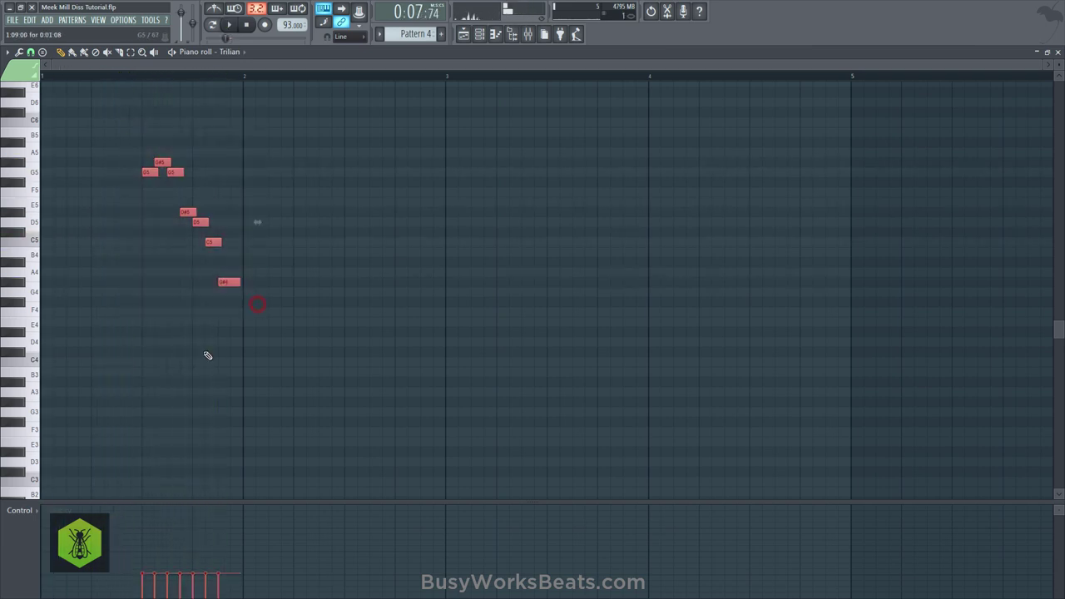
drag(232, 555, 142, 553)
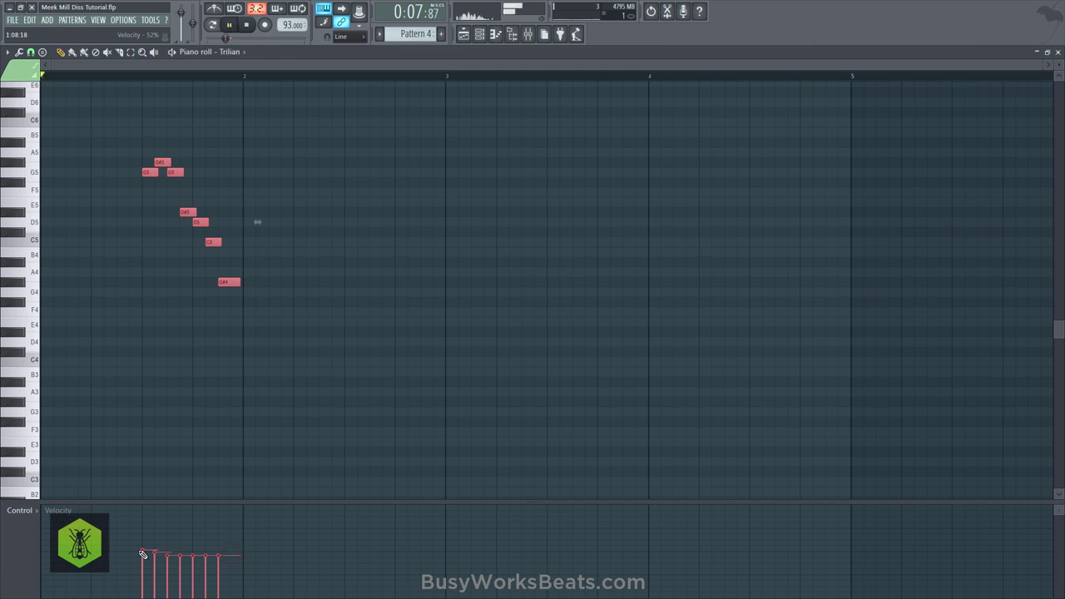
key(space)
click(306, 396)
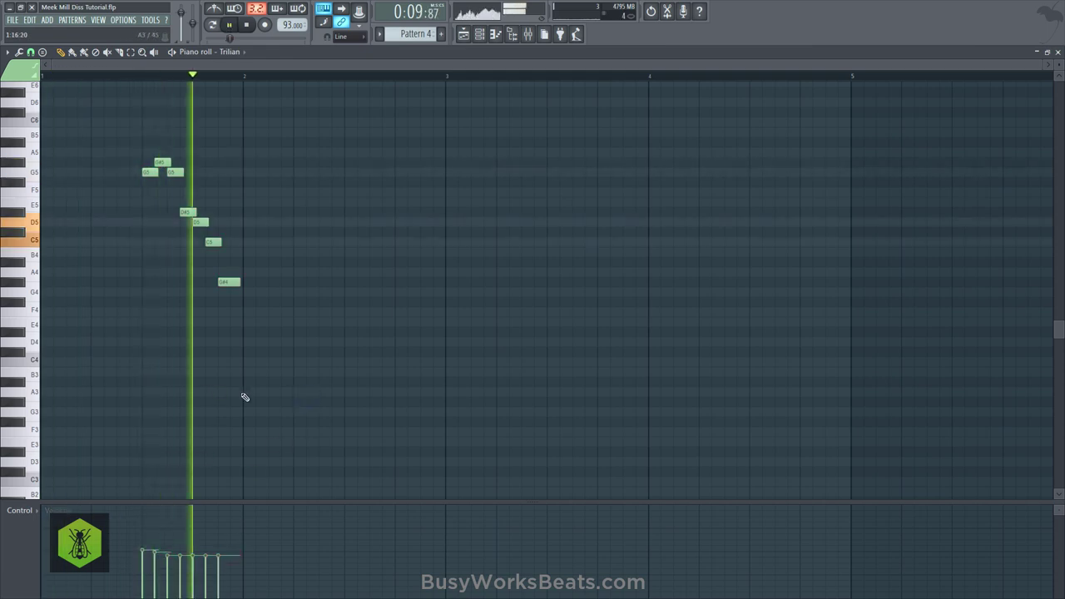
key(space)
key(space)
Step: Check the patch loaded in the Trilian channel's plugin and close its window
click(480, 35)
key(space)
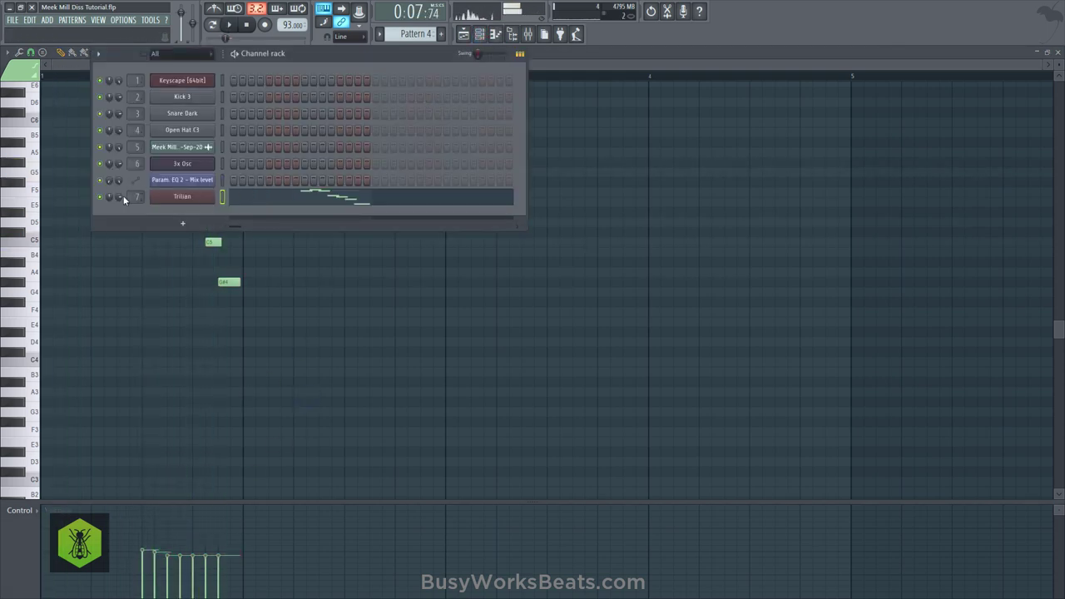
click(180, 198)
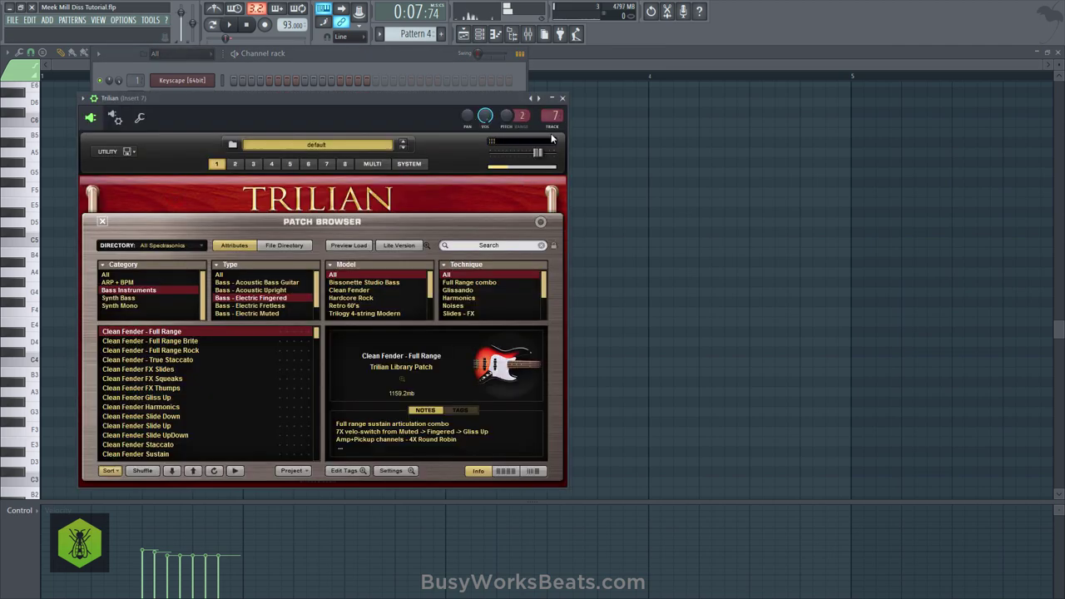
click(563, 99)
Step: Return to the playlist, unmute track 5 with the Pattern 3 clips and play the song from bar 4
key(F6)
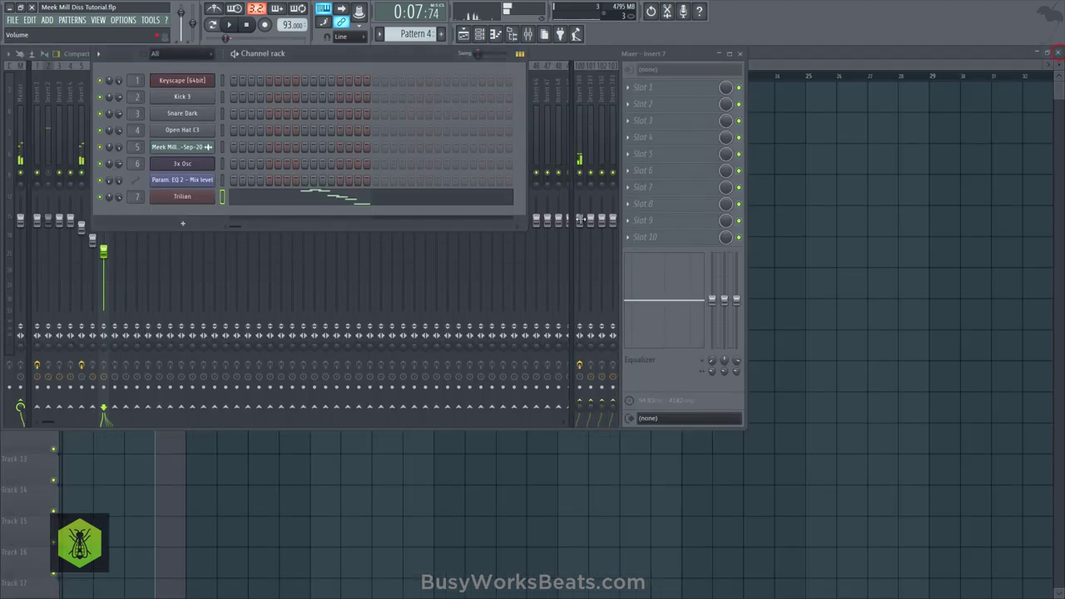
key(F12)
click(173, 76)
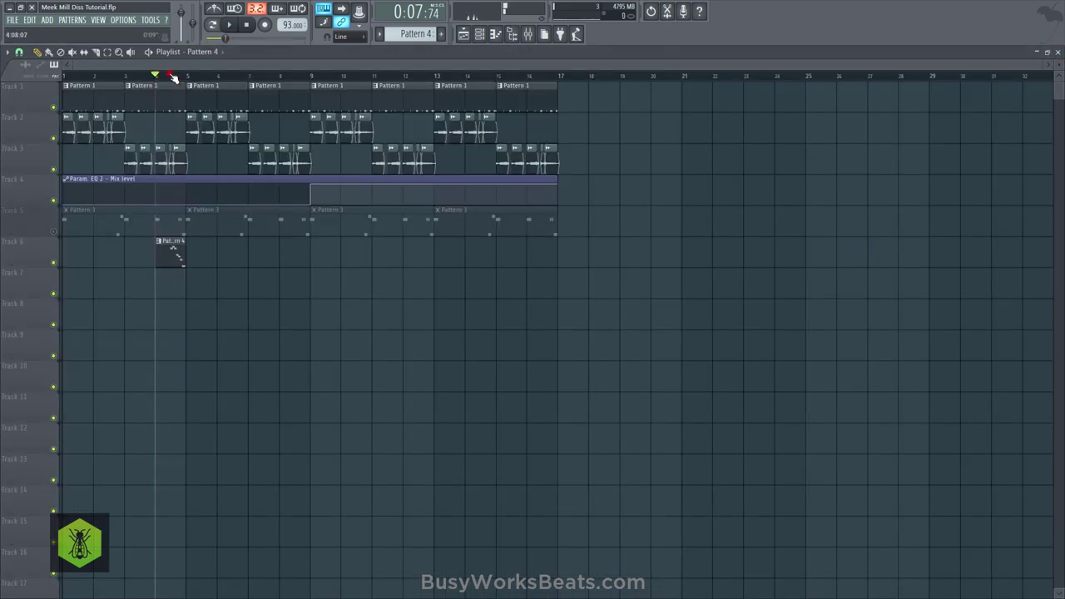
right_click(54, 233)
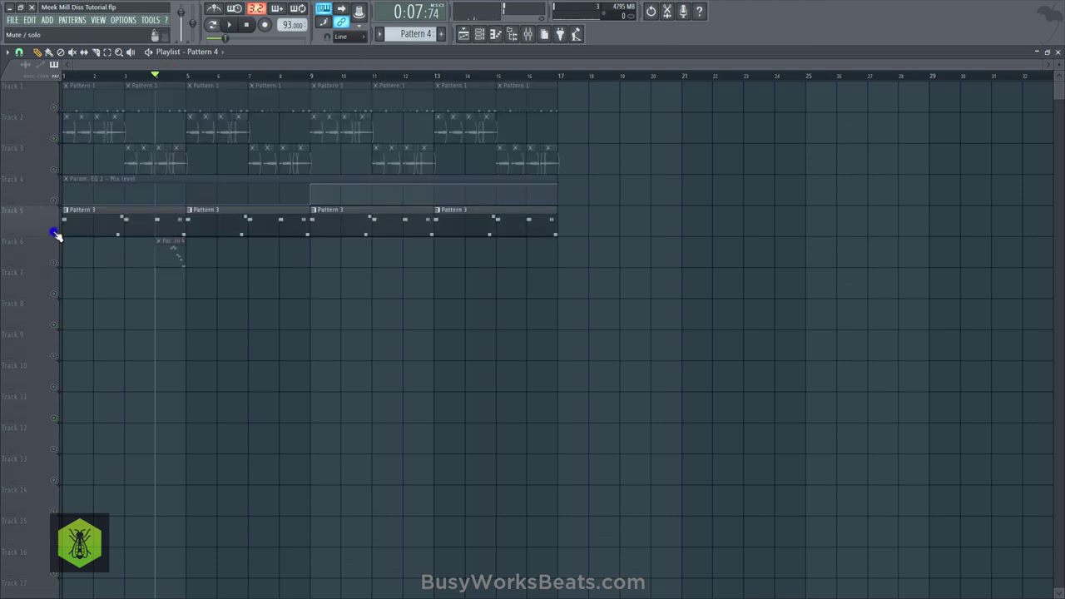
right_click(54, 232)
key(space)
Step: Place copies of Pattern 4 on playlist track 6 at bars 8, 12 and 16 and save the project
drag(207, 261, 311, 262)
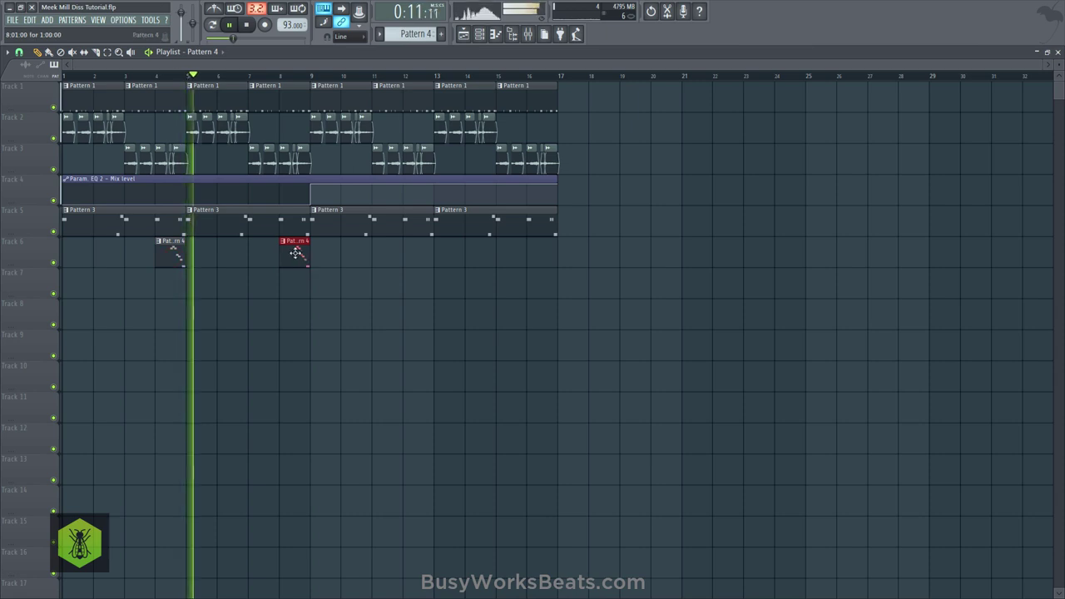
click(416, 255)
click(541, 255)
key(ctrl+s)
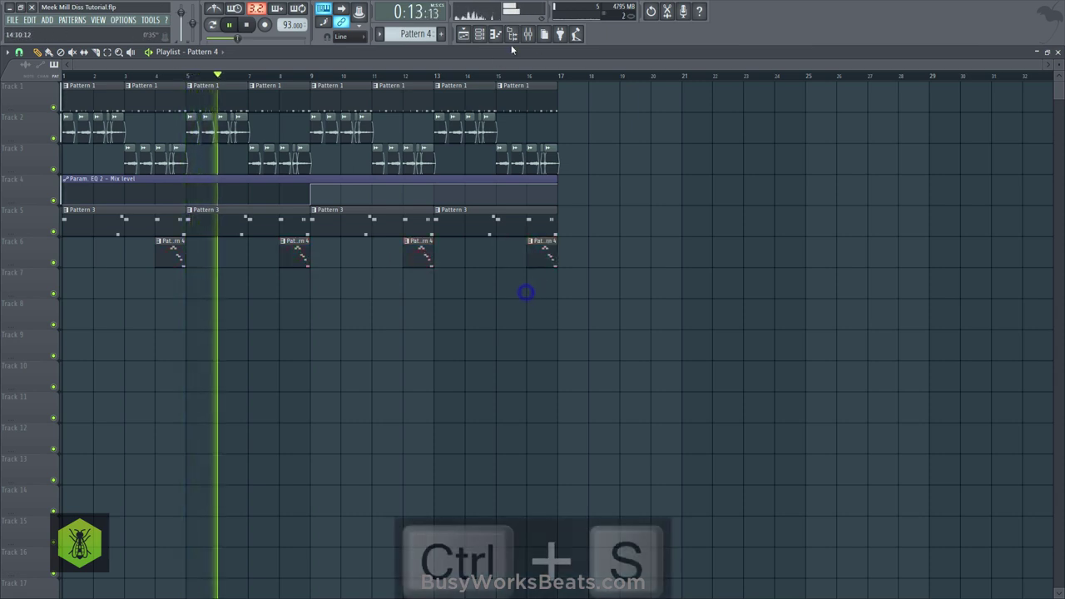
Step: Inspect mixer track 5 while the song plays and return to the playlist
click(528, 34)
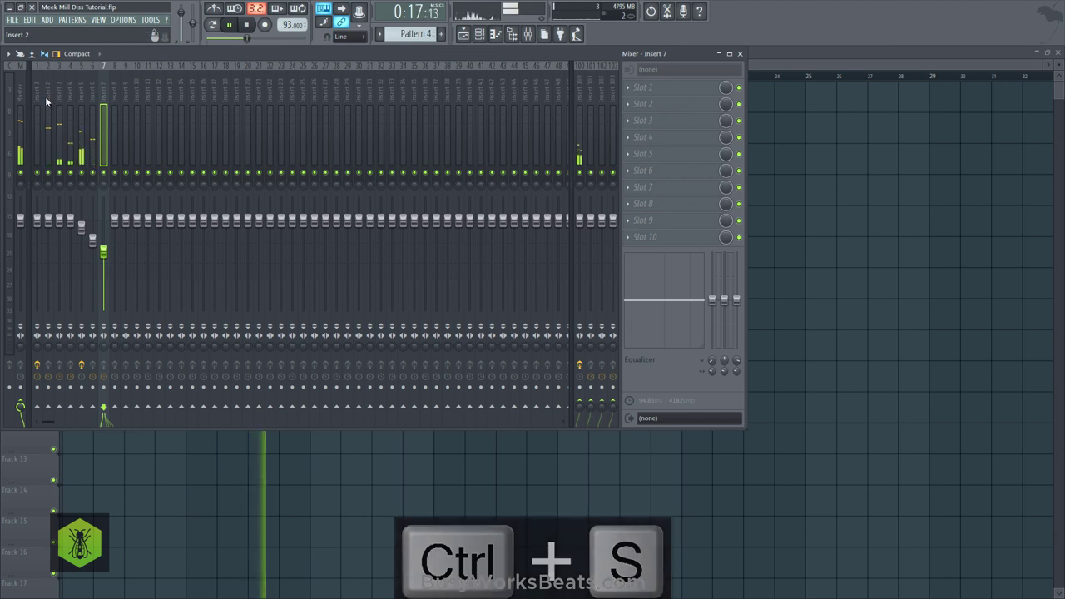
click(81, 125)
key(F9)
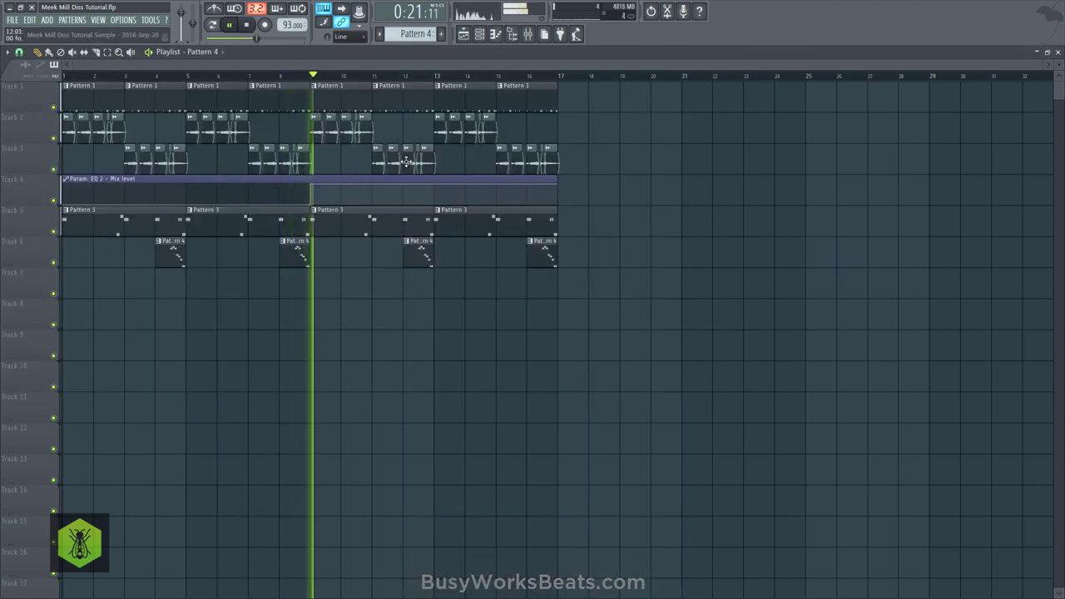
Step: Try shifting the time-stretching pitch of the Meek Mill Diss Tutorial Sample channel upward with the stretch mode on Auto
click(481, 34)
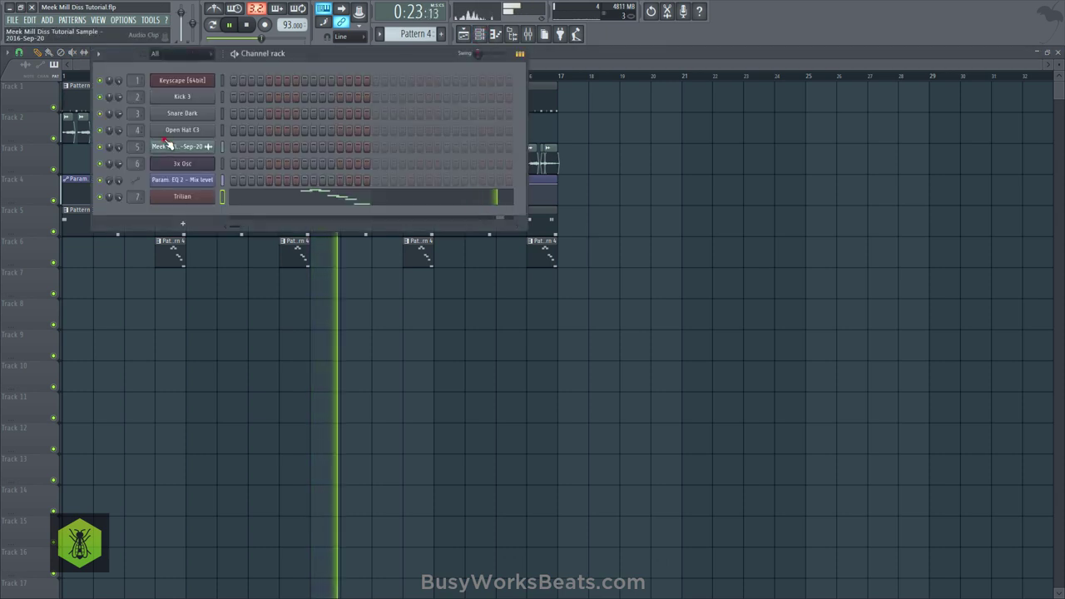
click(199, 147)
key(space)
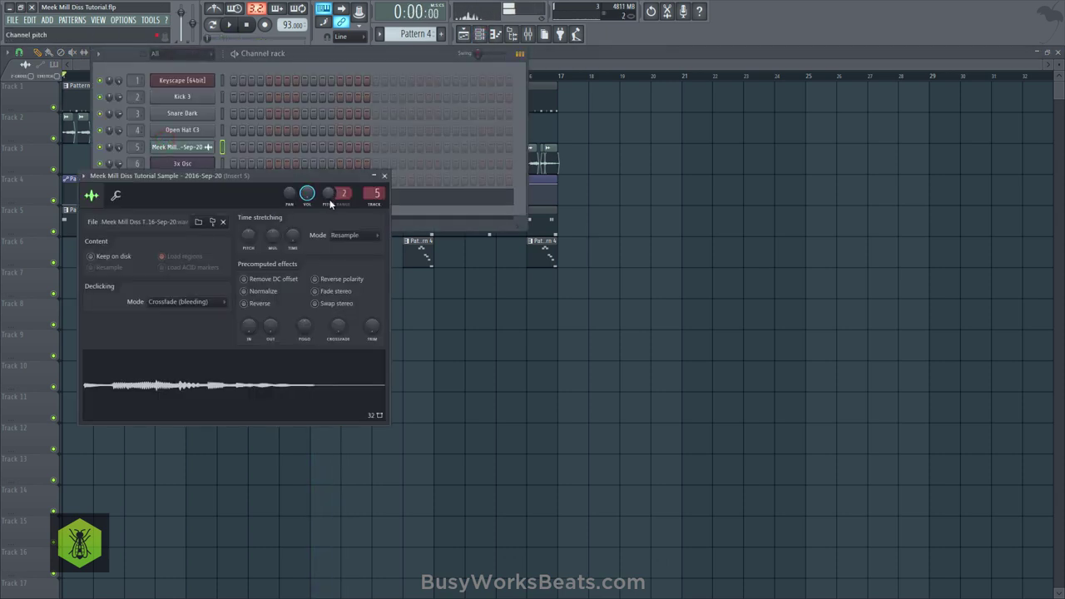
drag(248, 237, 248, 234)
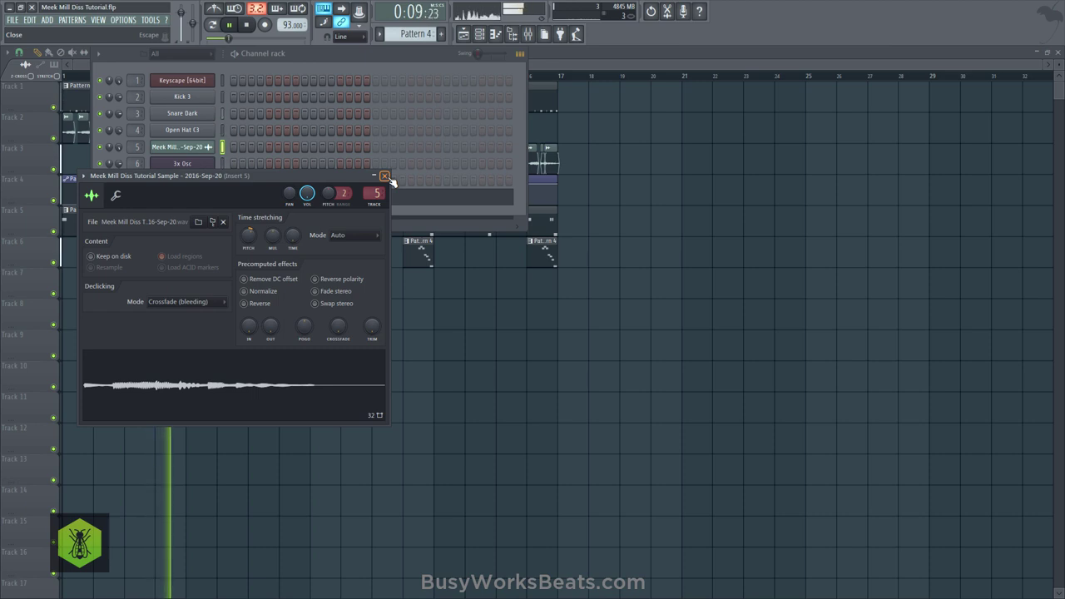
Step: Stop playback, reset the sample's pitch shift and set its time-stretching mode to Resample
key(space)
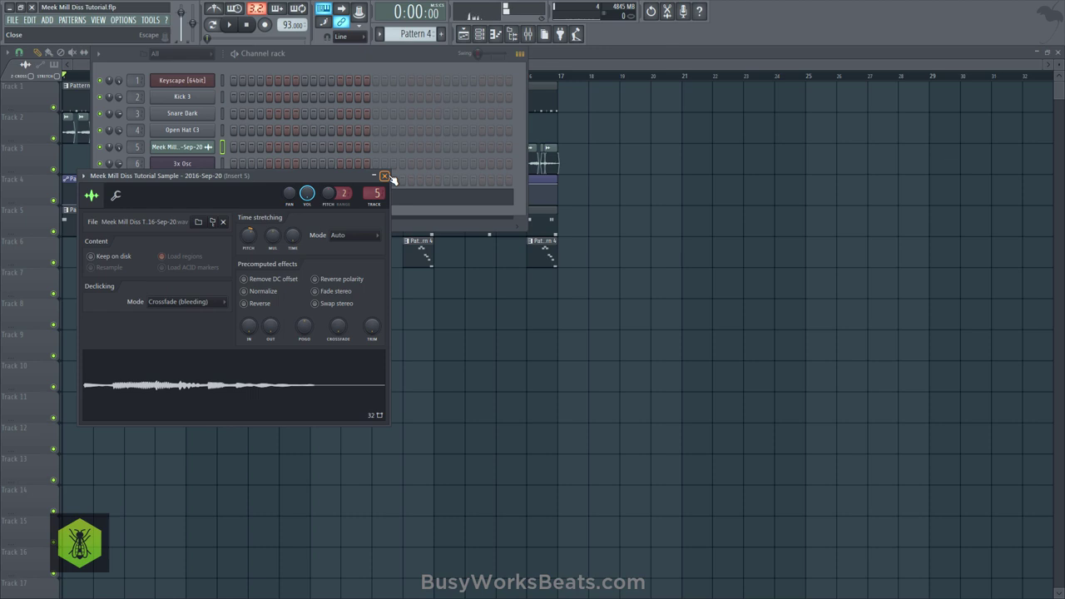
right_click(253, 237)
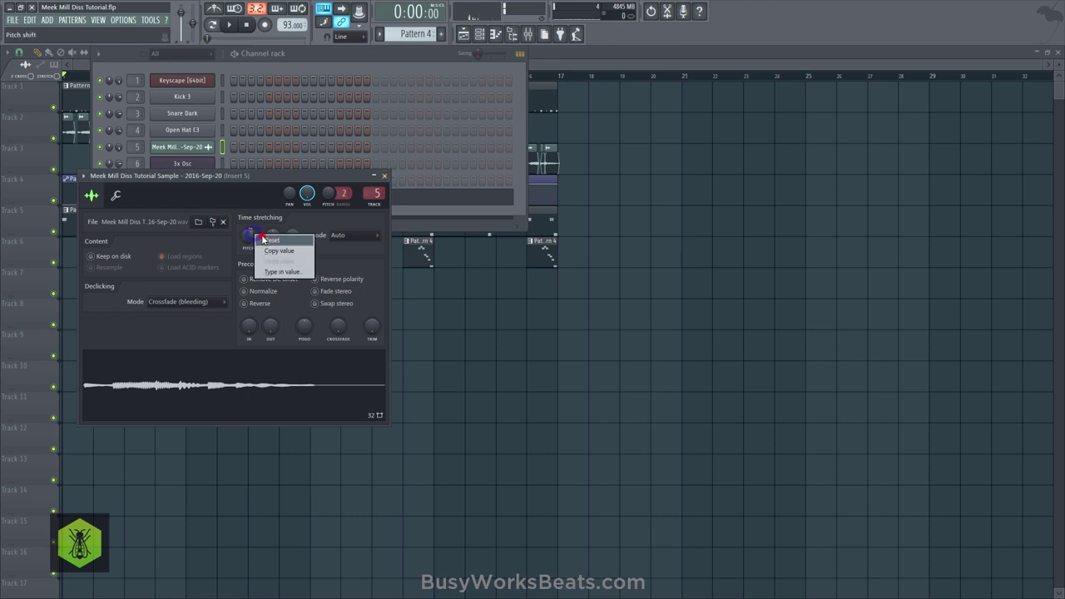
click(345, 235)
click(354, 258)
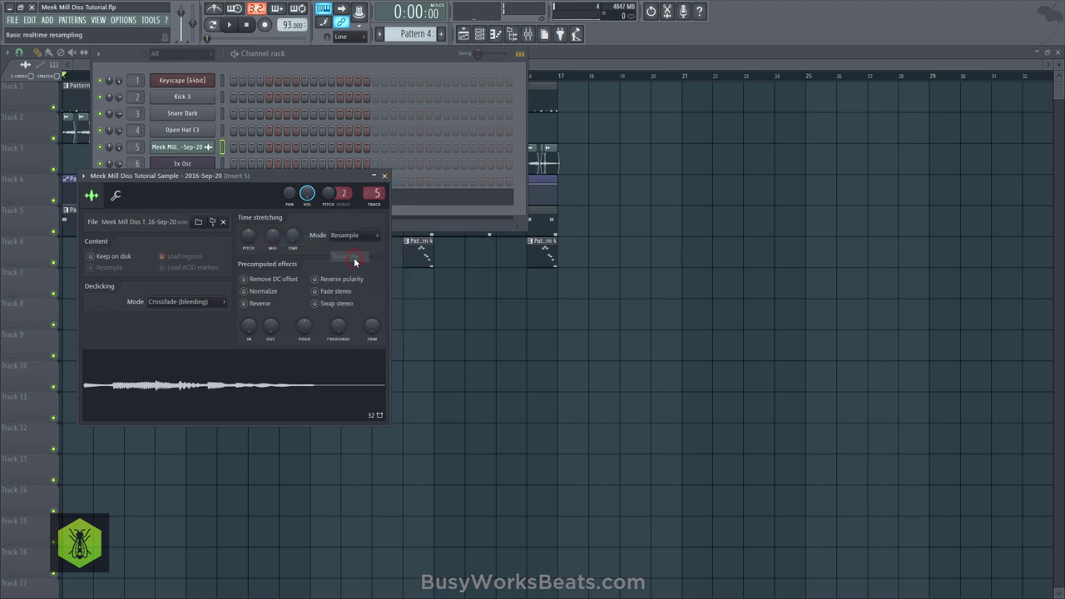
Step: Return to the playlist, save the project and play the arrangement from the beginning
click(440, 302)
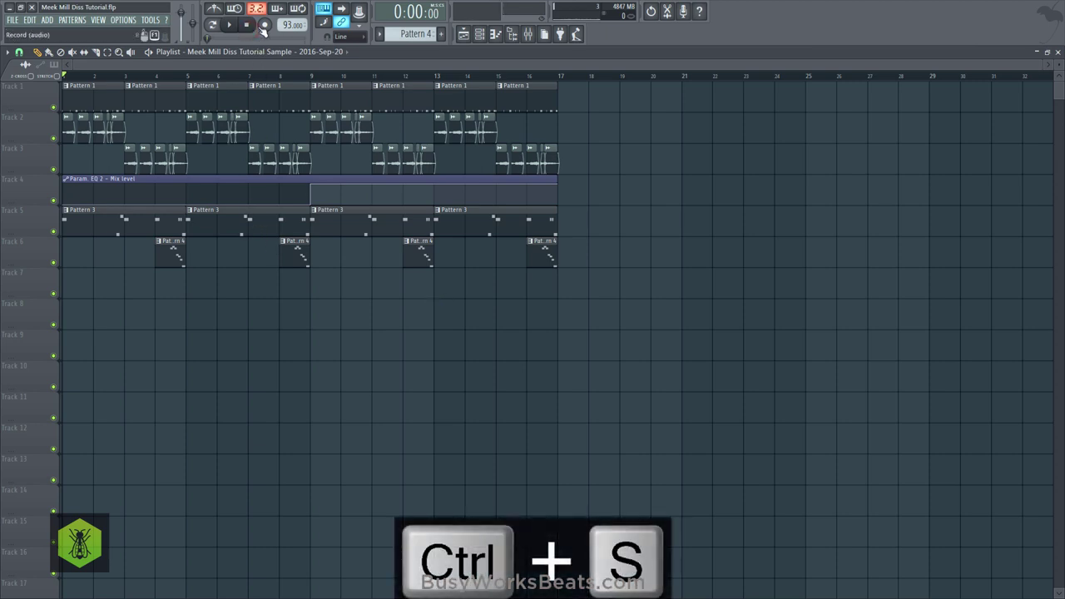
key(space)
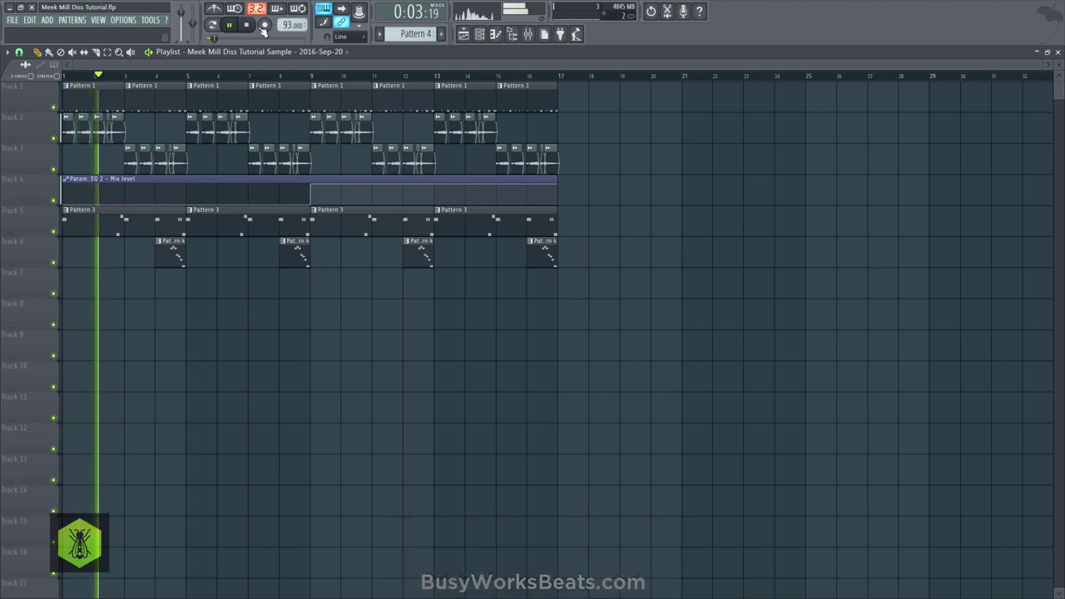
key(space)
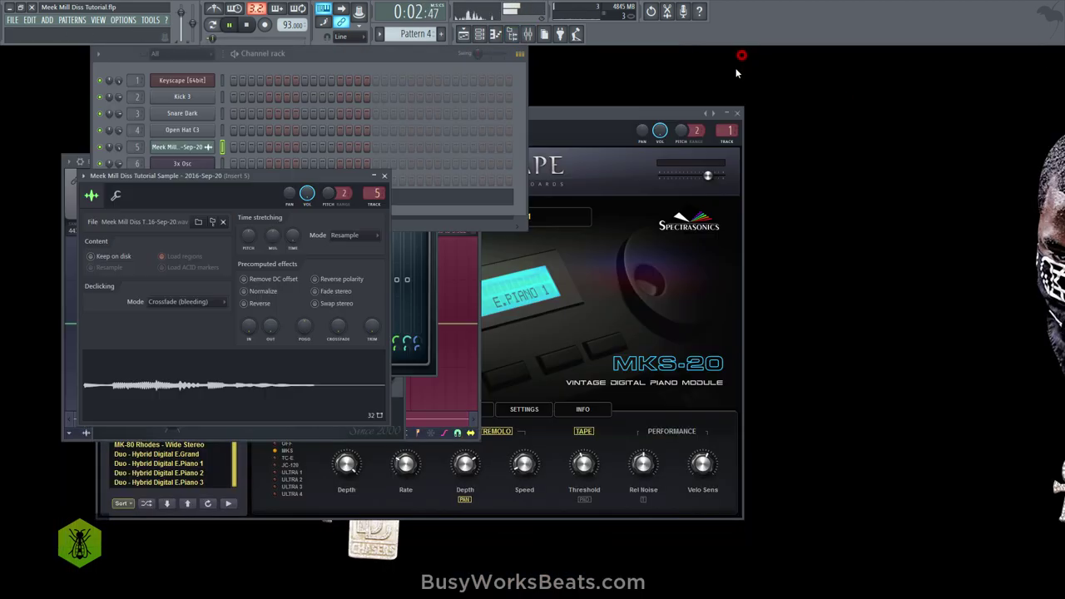
Step: Close the Keyscape window and lower the volume of mixer track 5 to -7.7 dB during playback
click(737, 113)
click(478, 34)
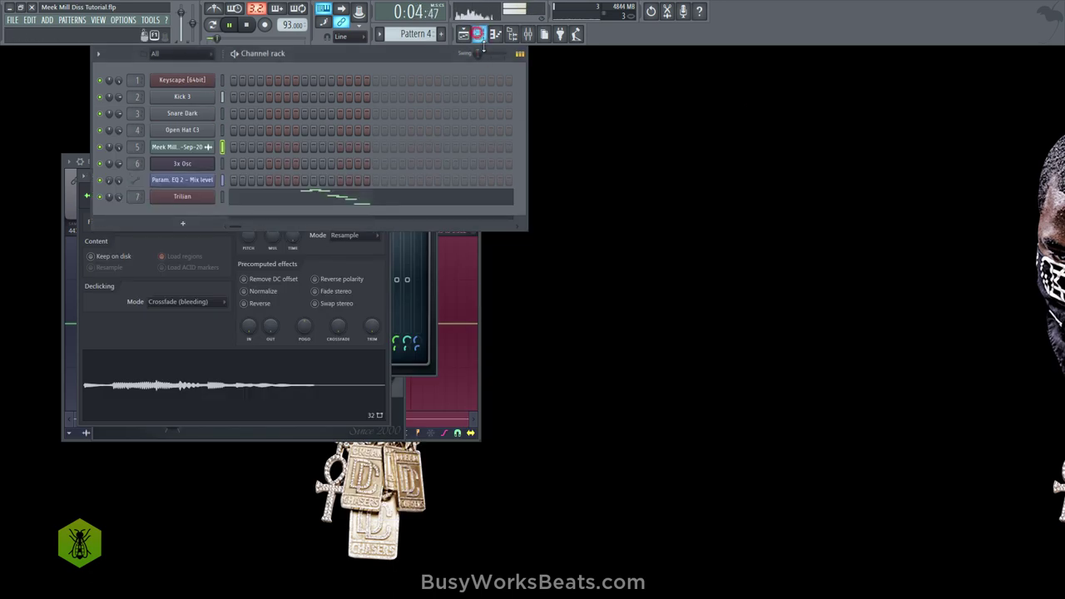
click(528, 34)
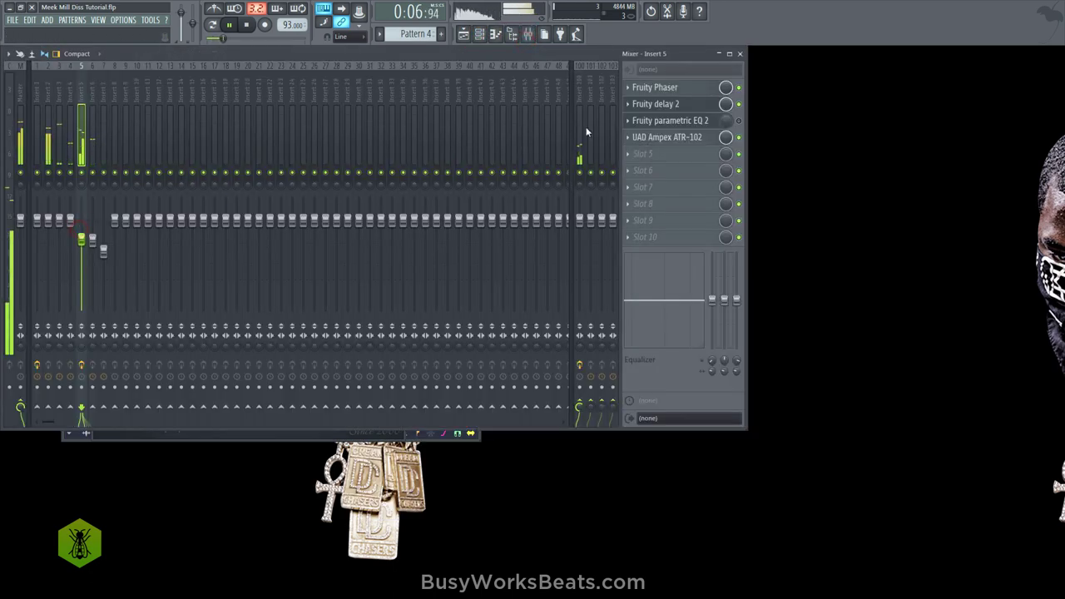
click(739, 54)
click(526, 34)
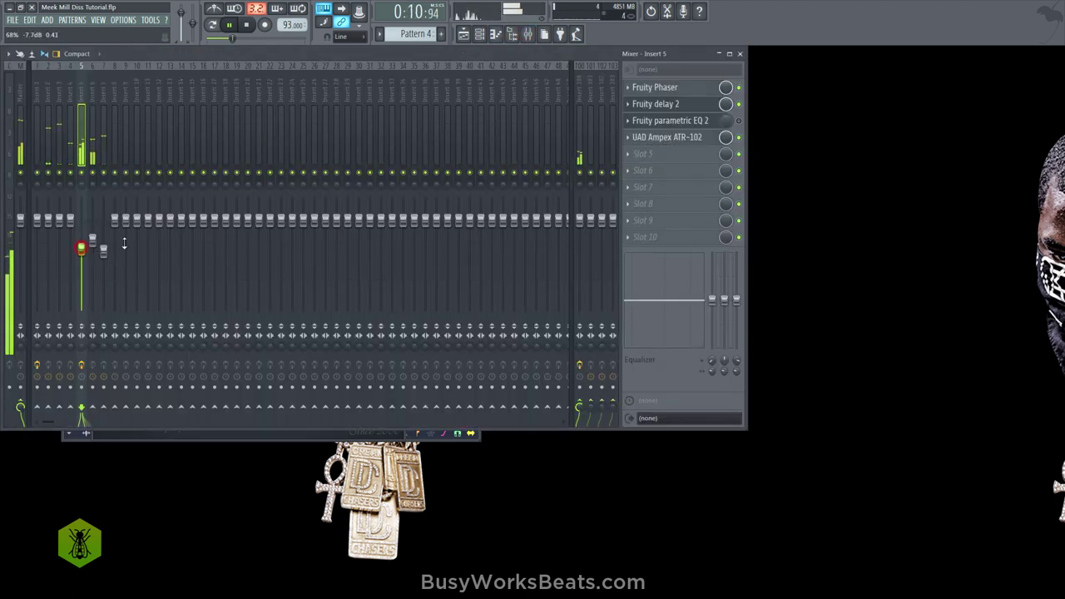
click(739, 53)
Step: Close the channel rack and the open Edison, sample, equalizer, 3x Osc and Fruity Delay 2 windows, and reopen the mixer
click(481, 34)
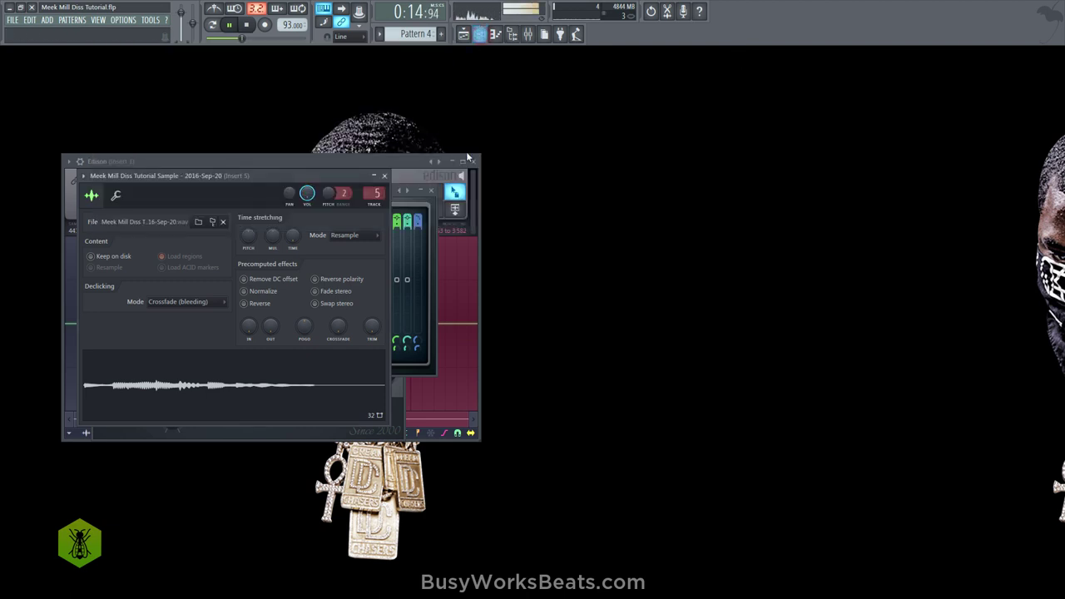
click(472, 162)
click(386, 174)
click(431, 190)
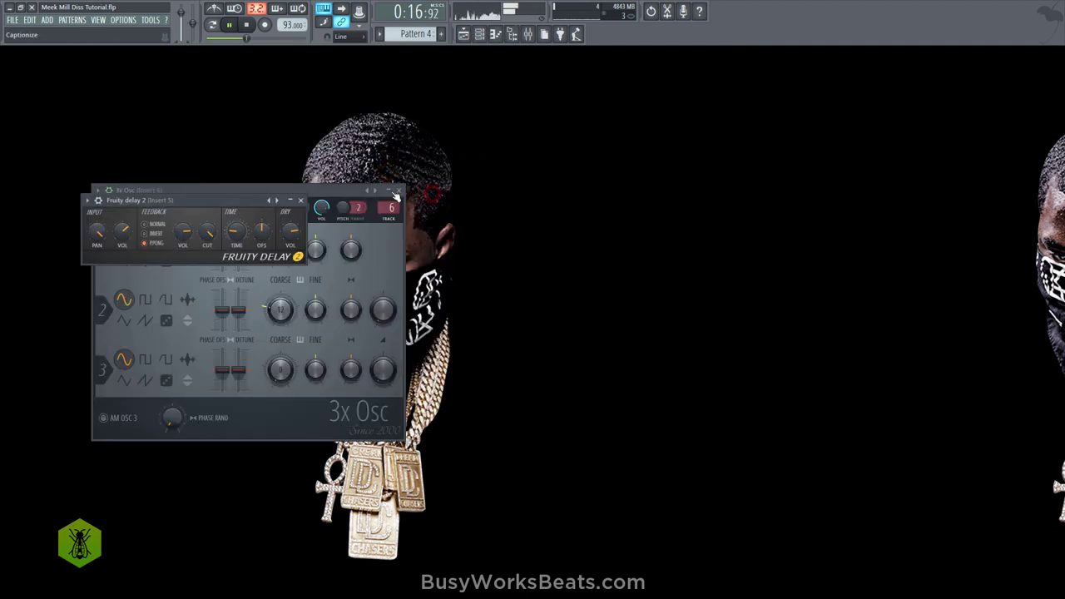
click(397, 193)
click(301, 196)
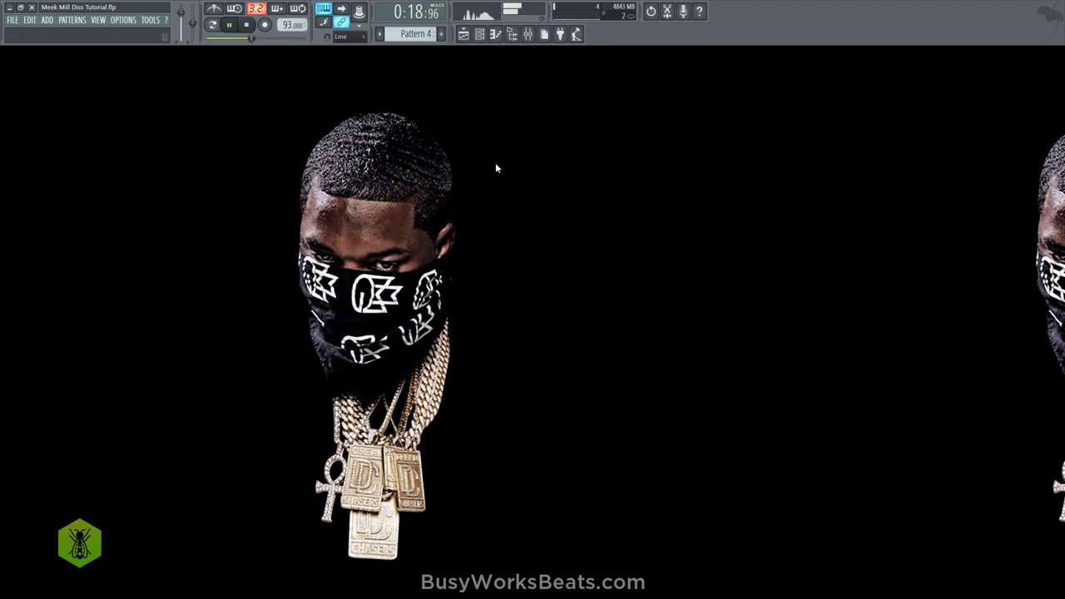
click(529, 37)
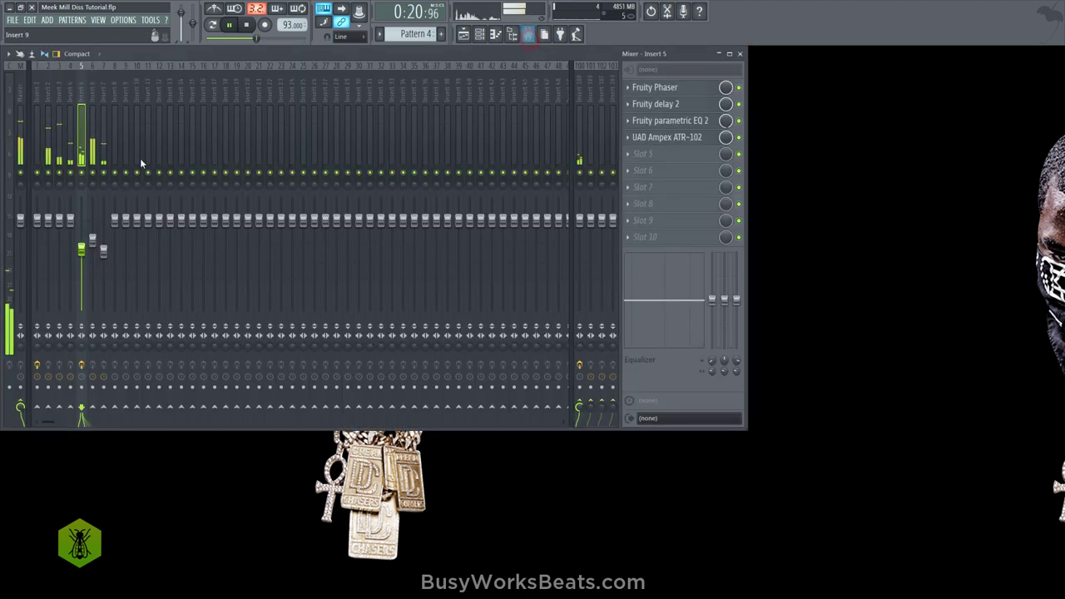
Step: Raise mixer track 2 to 1.1 dB and track 5 to -6.1 dB, close the mixer and save the project
click(51, 96)
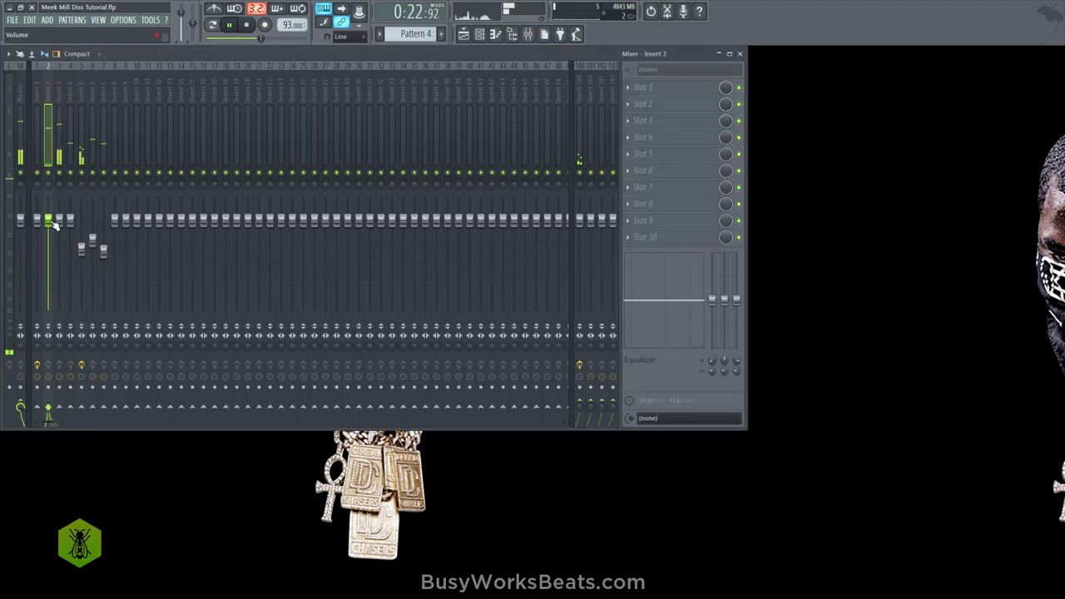
drag(48, 219, 48, 215)
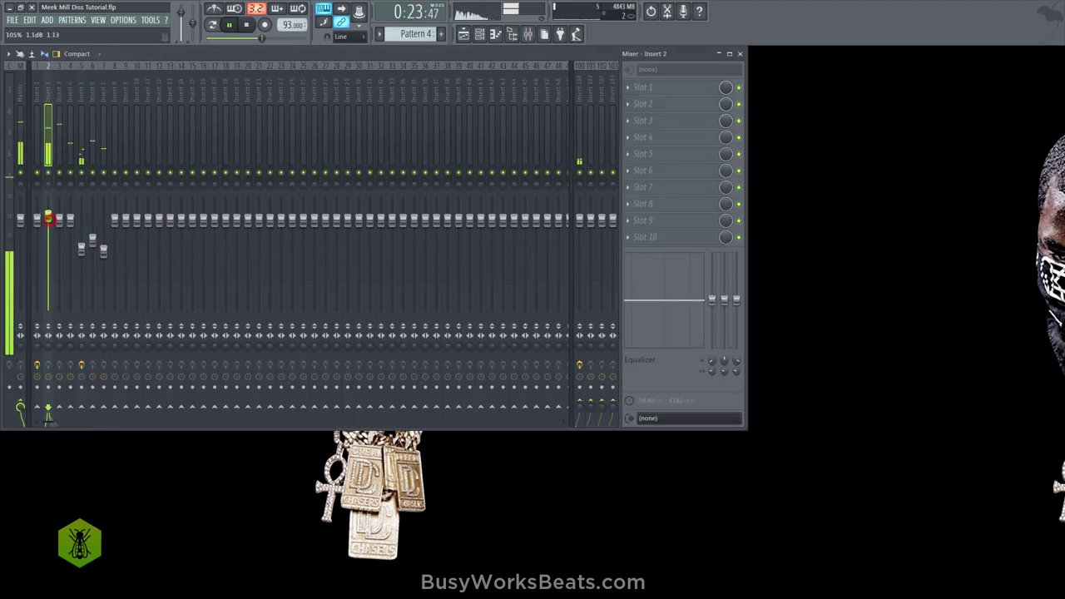
click(82, 243)
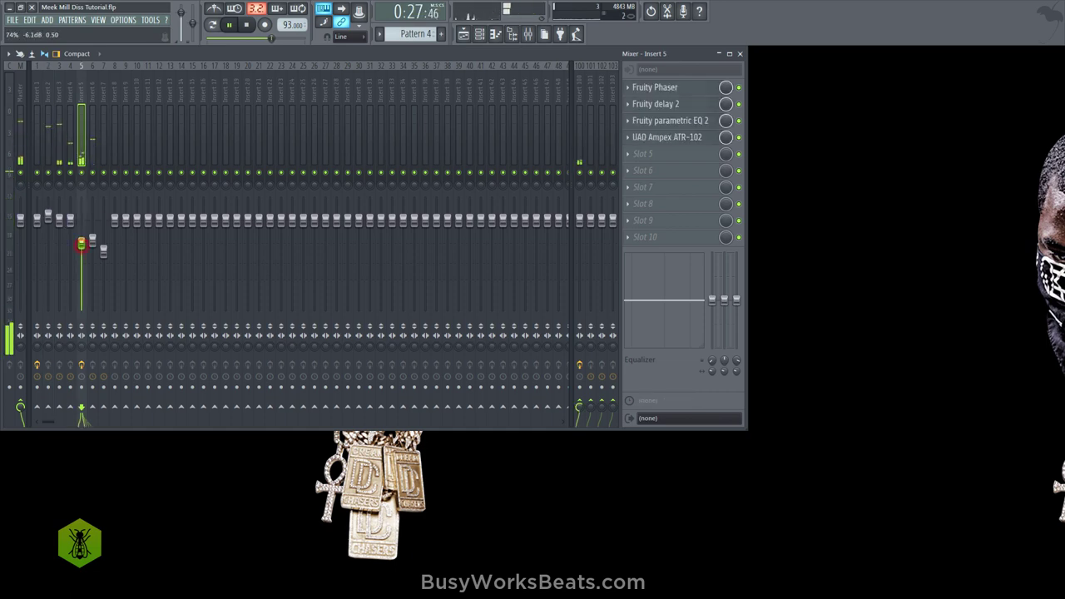
click(740, 53)
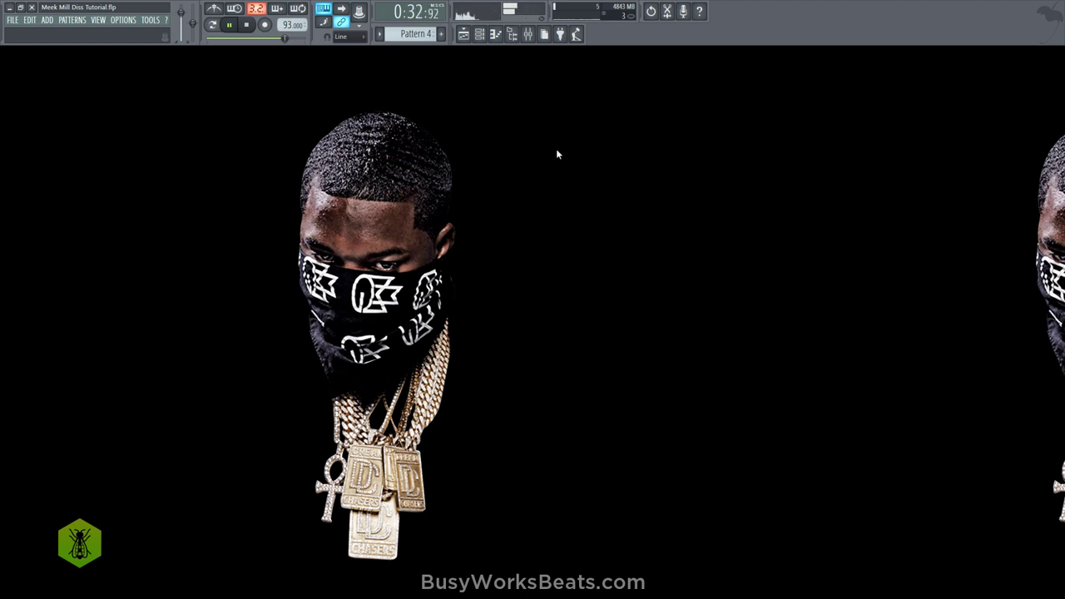
key(ctrl+s)
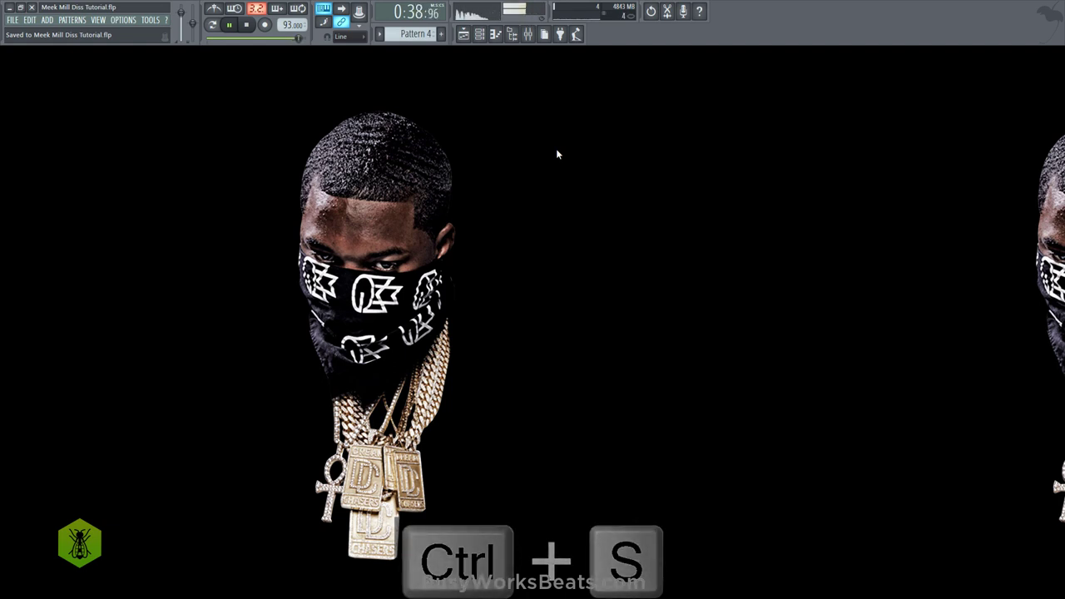
key(space)
Step: Switch to the empty Pattern 5 and add a Mini V2 64 instrument channel
click(480, 33)
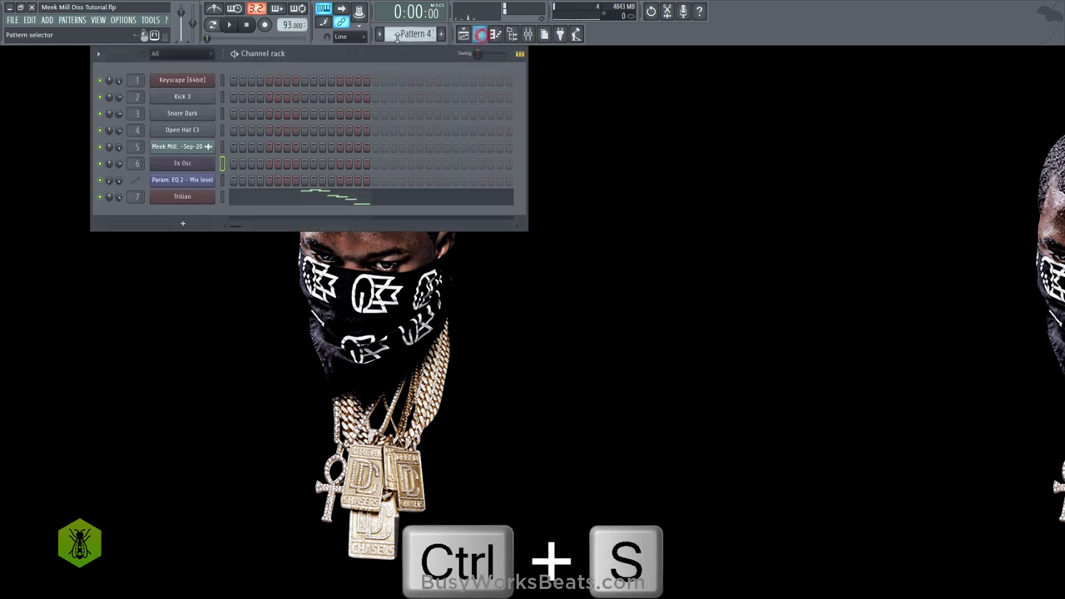
scroll(397, 37, down, 1)
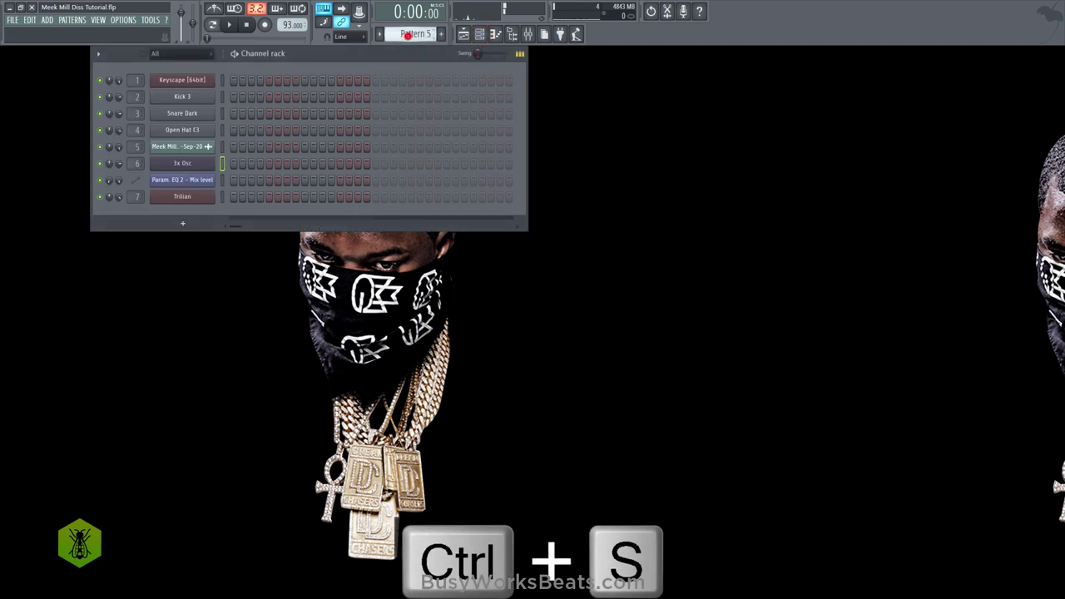
click(188, 220)
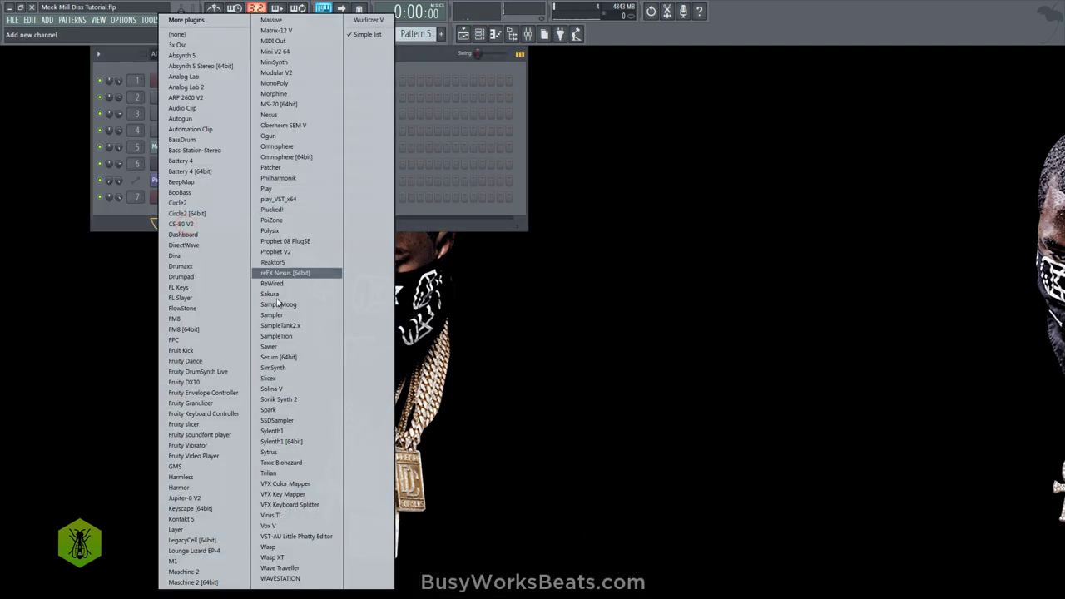
click(282, 51)
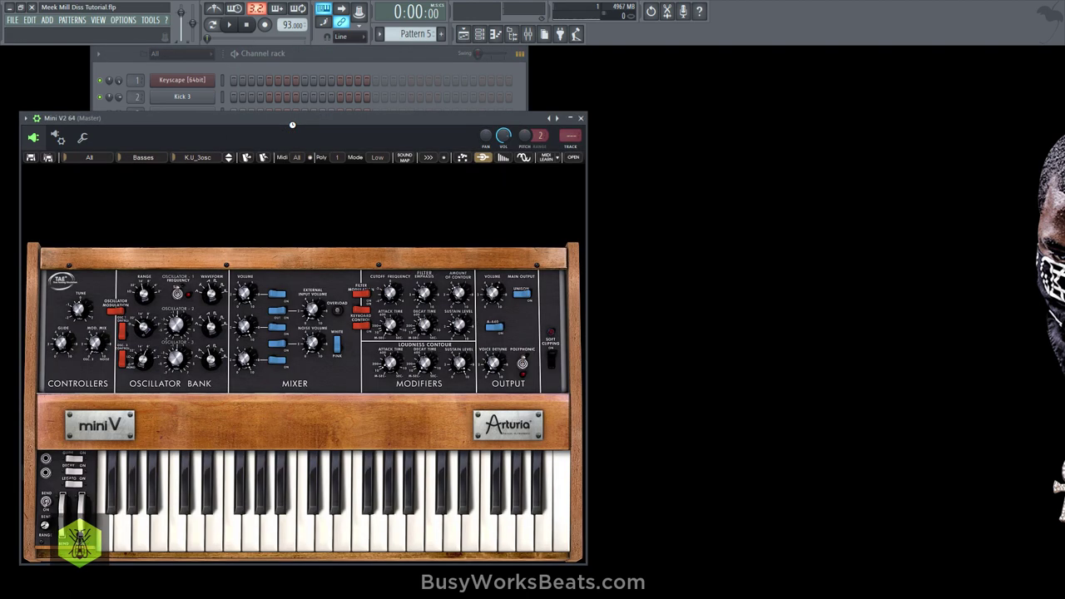
Step: Duplicate the whole playlist arrangement so it repeats from bar 17, and save the project with the playhead at bar 17
click(463, 35)
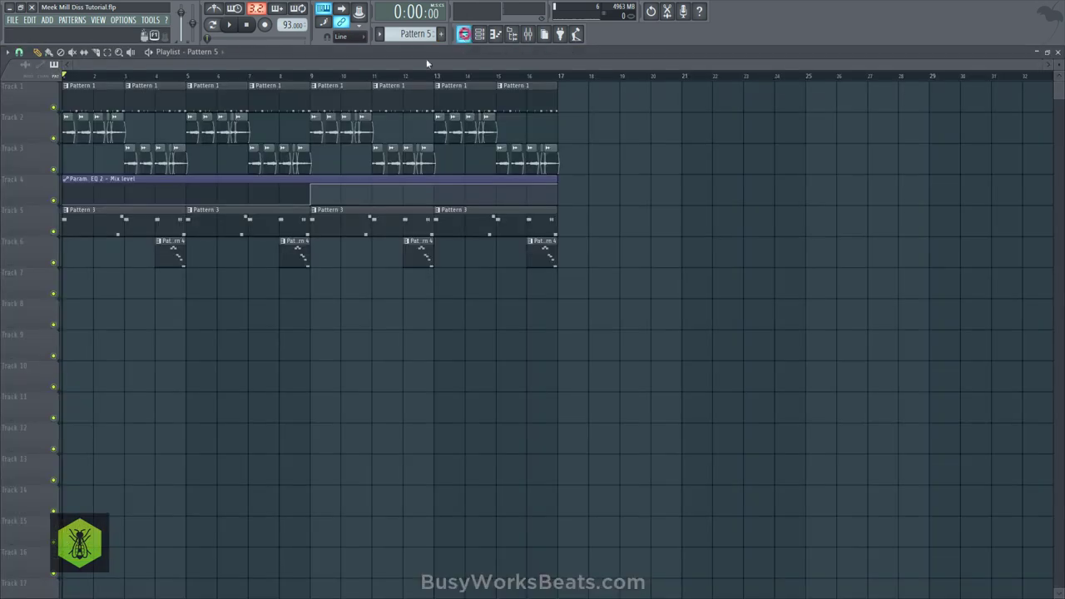
key(ctrl+a)
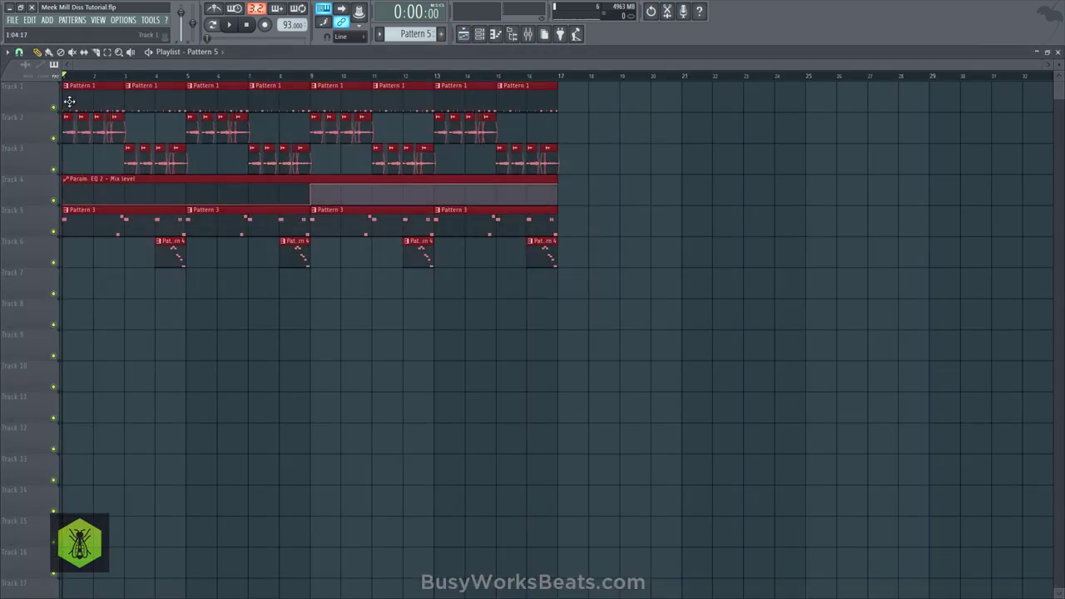
key(ctrl+b)
scroll(584, 69, down, 4)
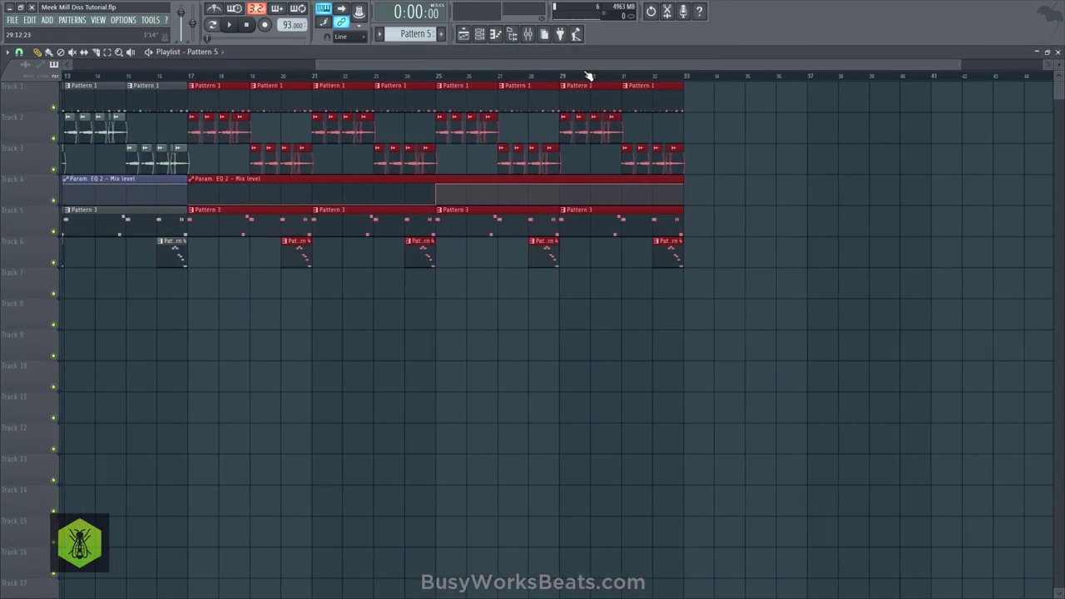
key(ctrl+s)
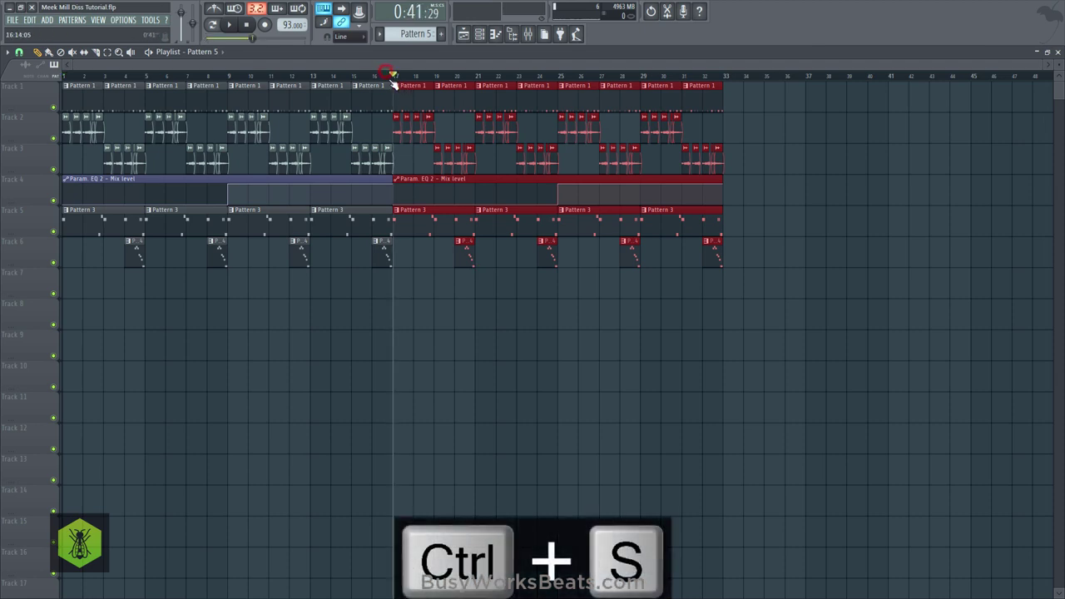
click(446, 291)
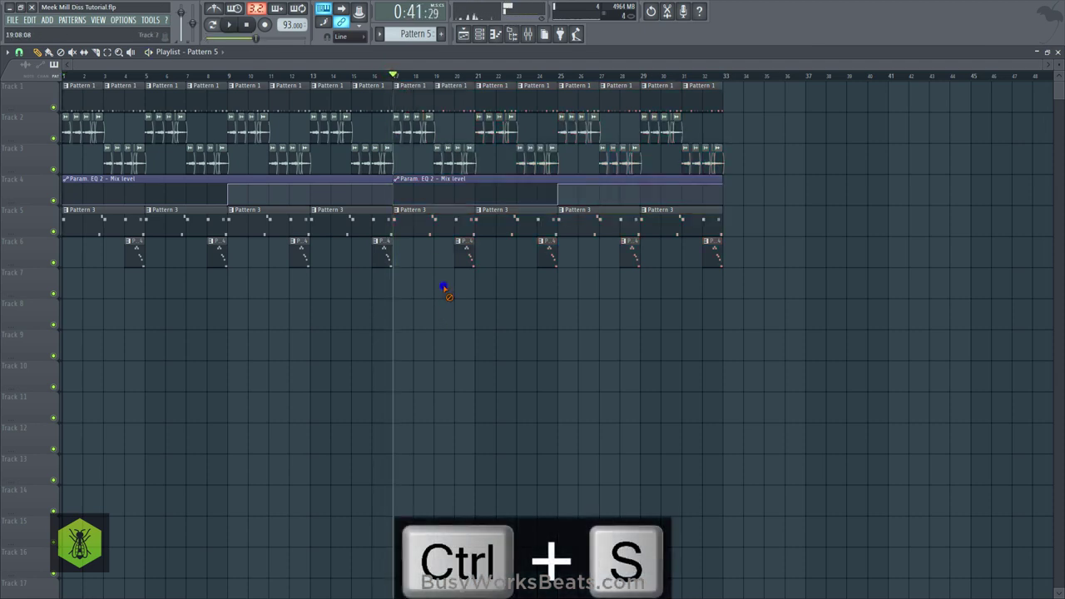
Step: Delete the four Pattern 3 clips on track 5 from bar 17 to the end of the arrangement
right_click(426, 230)
right_click(481, 231)
right_click(618, 230)
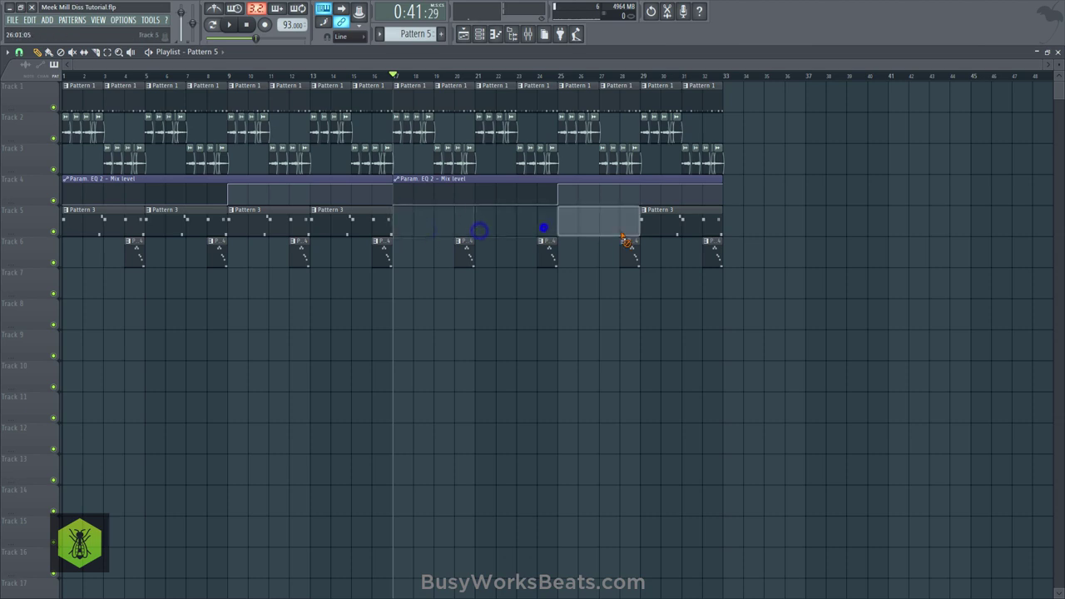
right_click(665, 229)
Step: Route the Mini V2 64 channel to mixer track 8 and load the Temp_1_Osc preset from the Temp_Synth templates
click(493, 36)
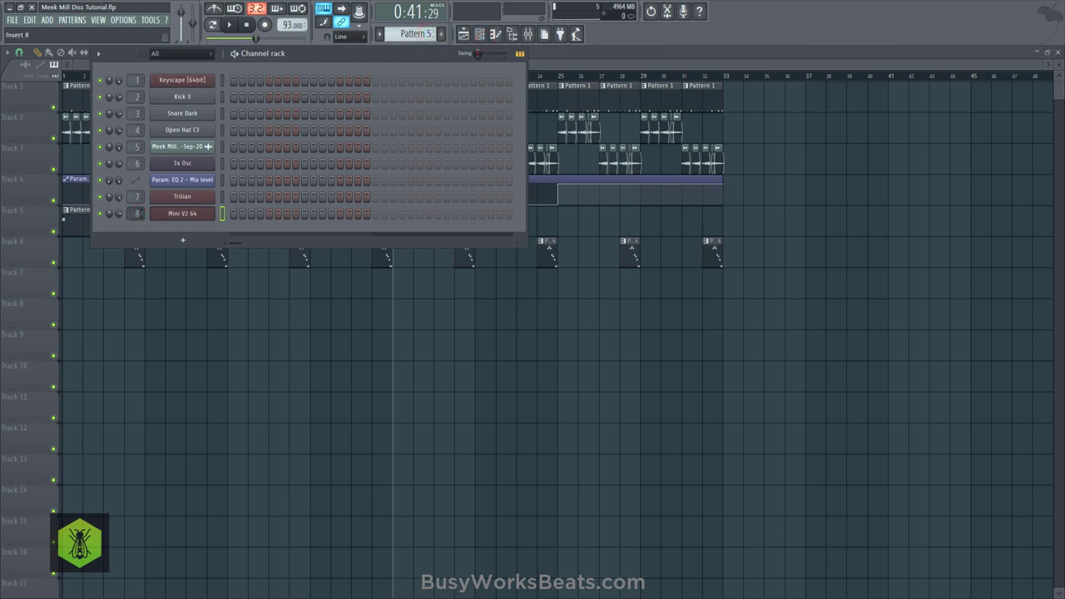
click(182, 213)
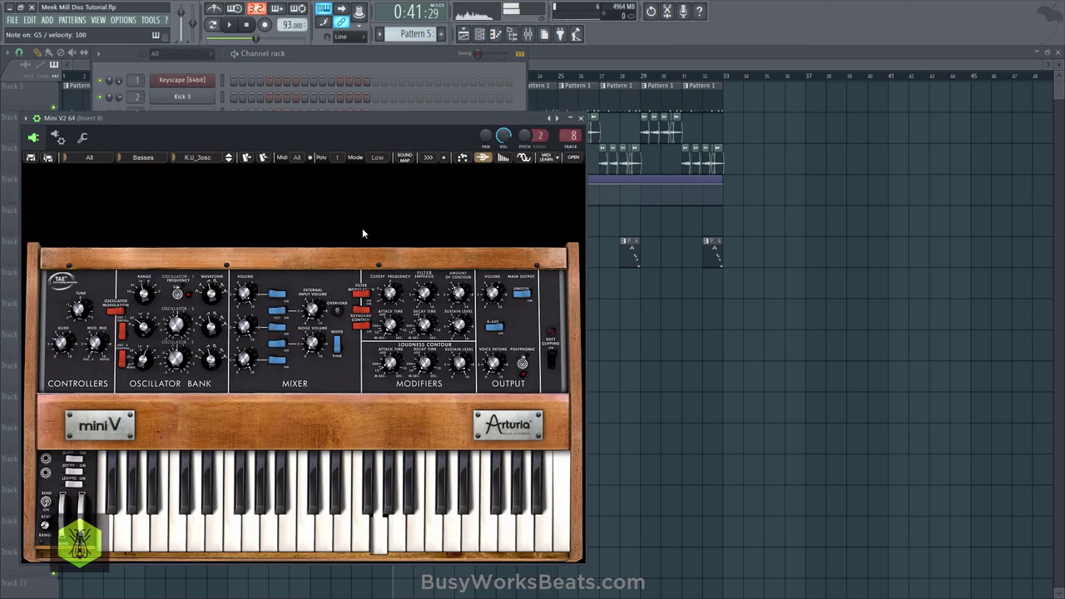
click(68, 156)
mouse_move(121, 410)
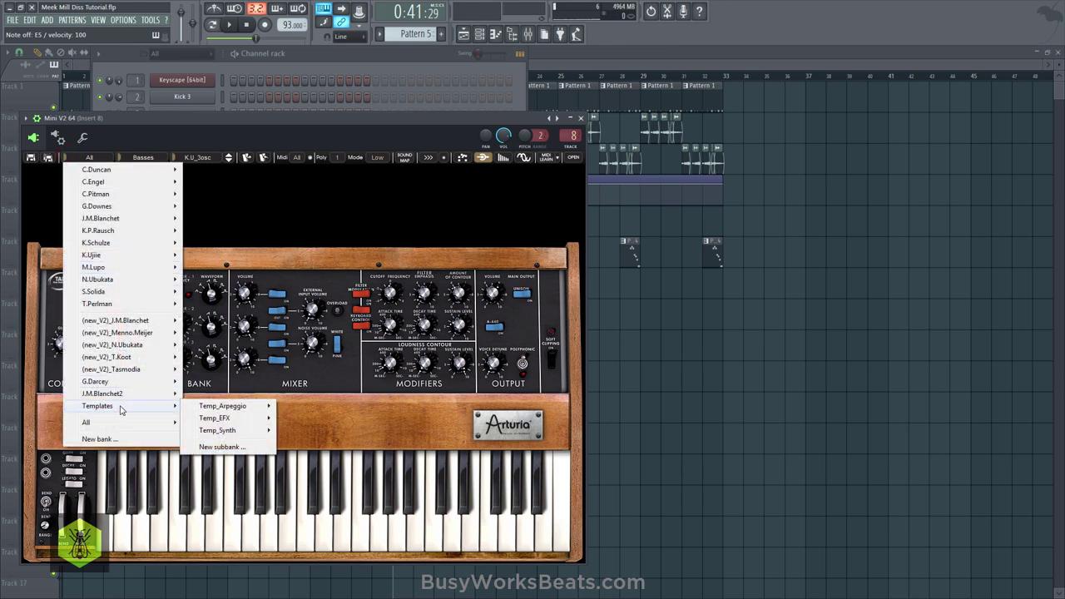
mouse_move(221, 433)
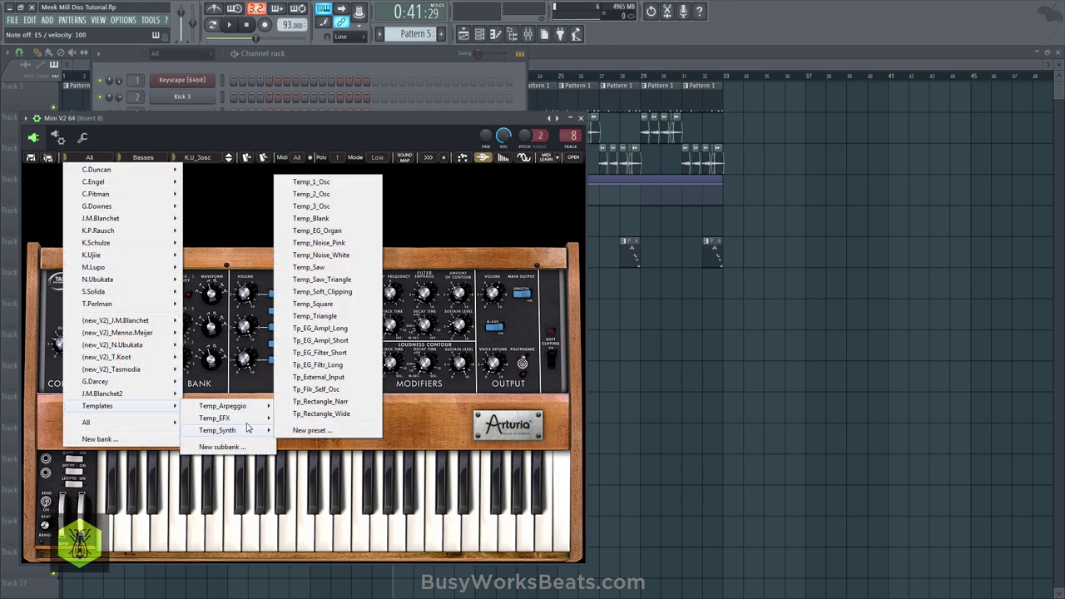
click(311, 181)
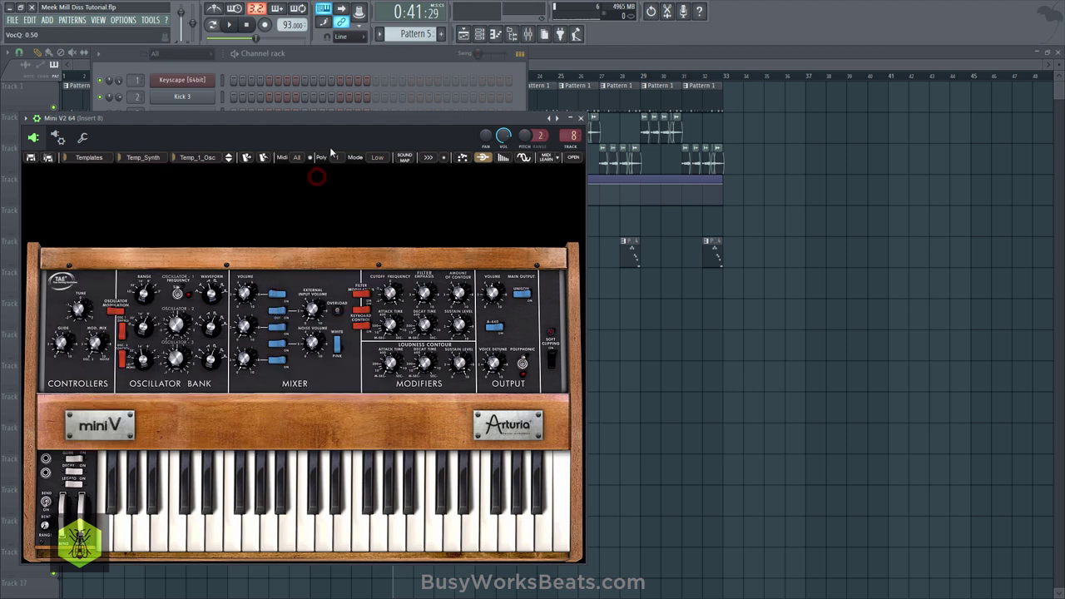
Step: Place a Pattern 5 clip on playlist track 7 at bar 17 and extend it to four bars
click(326, 65)
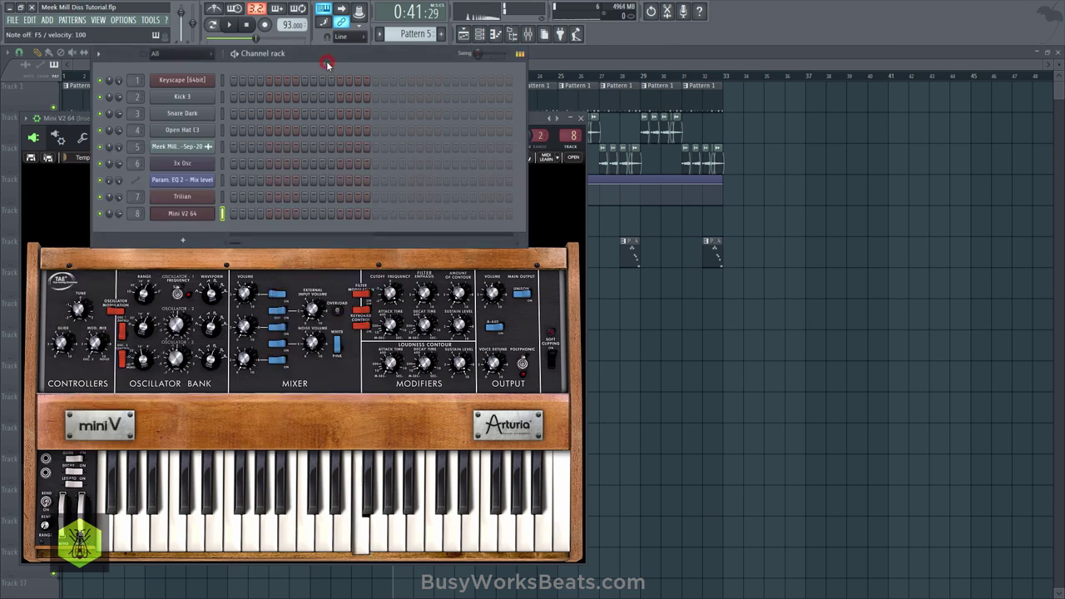
right_click(667, 378)
click(396, 279)
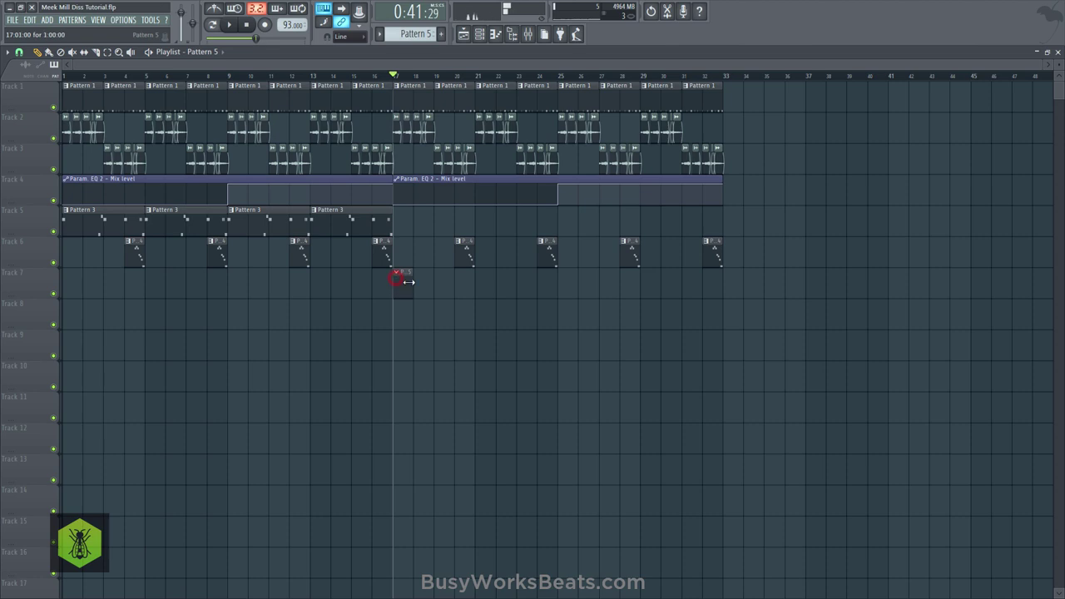
drag(408, 282, 475, 283)
Step: In the Mini V2 64 piano roll, draw an E4 note lasting almost four bars from bar 1 and raise its velocity
click(479, 33)
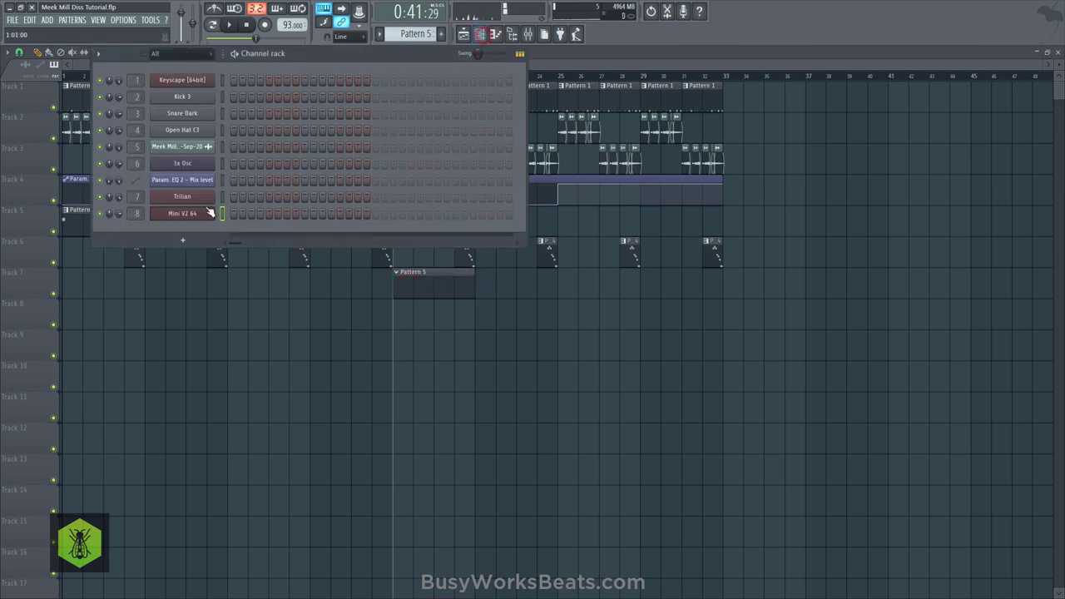
right_click(210, 213)
click(229, 216)
click(27, 279)
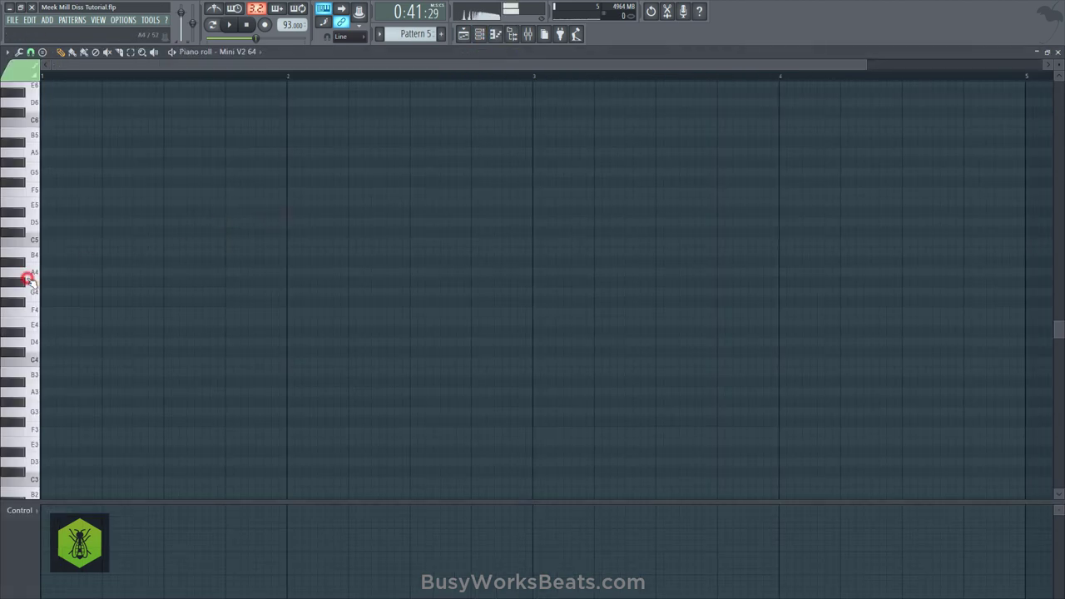
click(45, 323)
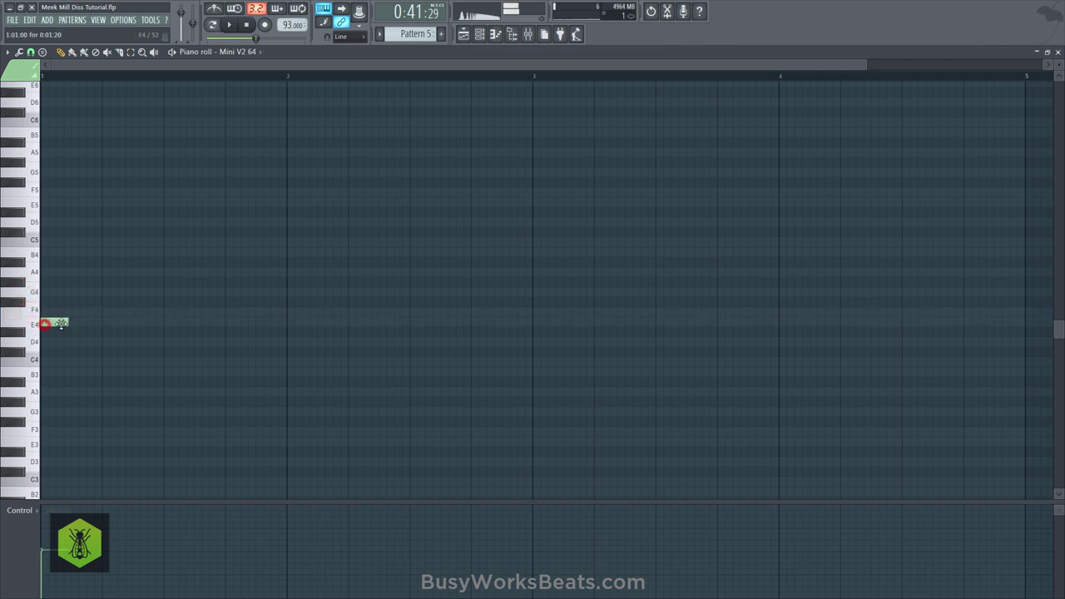
drag(61, 324, 322, 324)
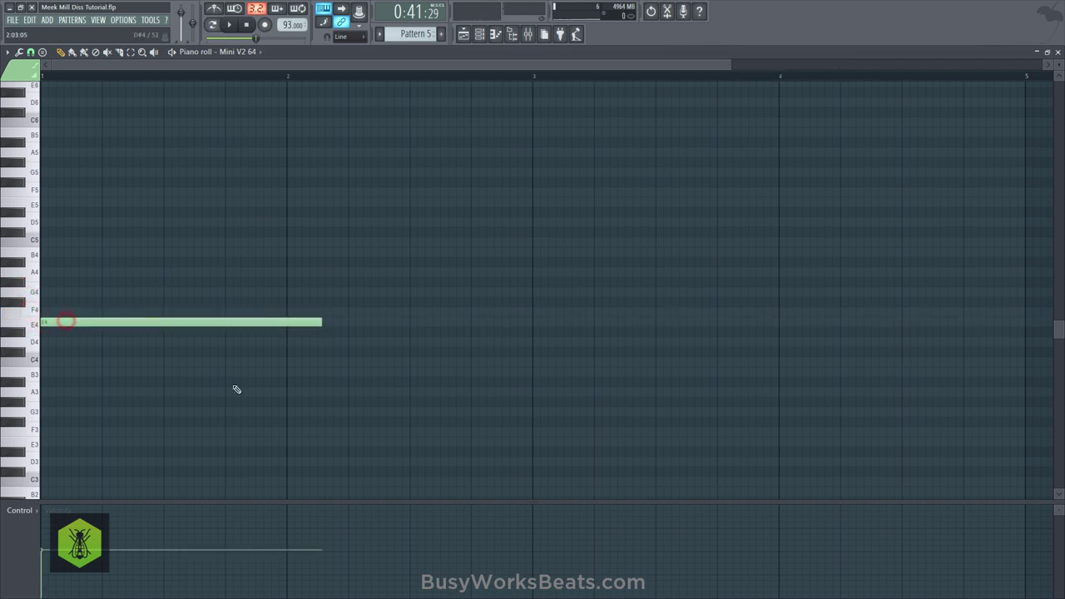
click(57, 527)
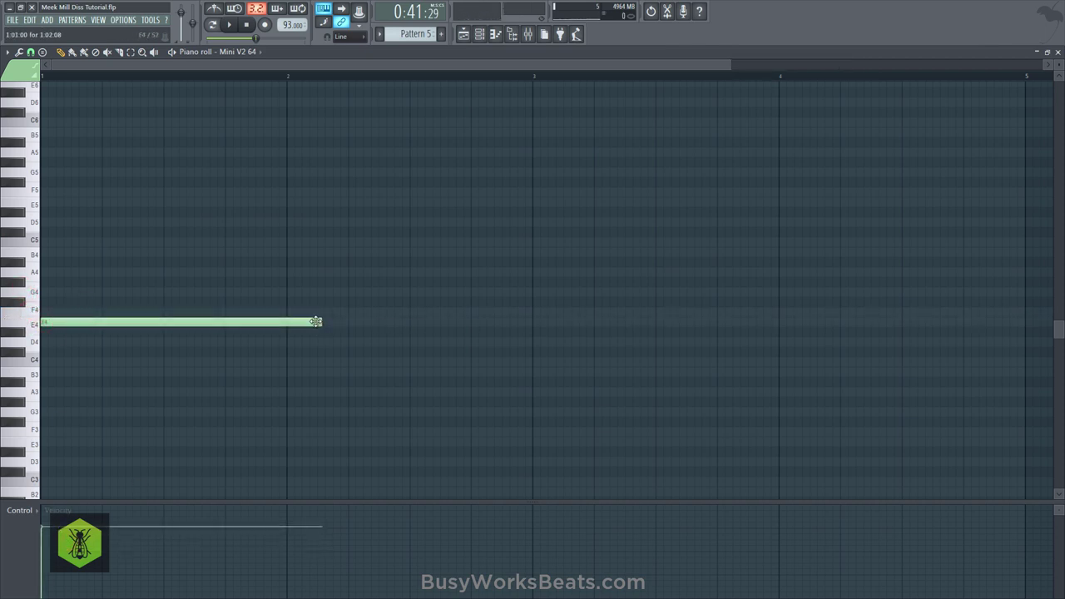
drag(316, 321, 1044, 264)
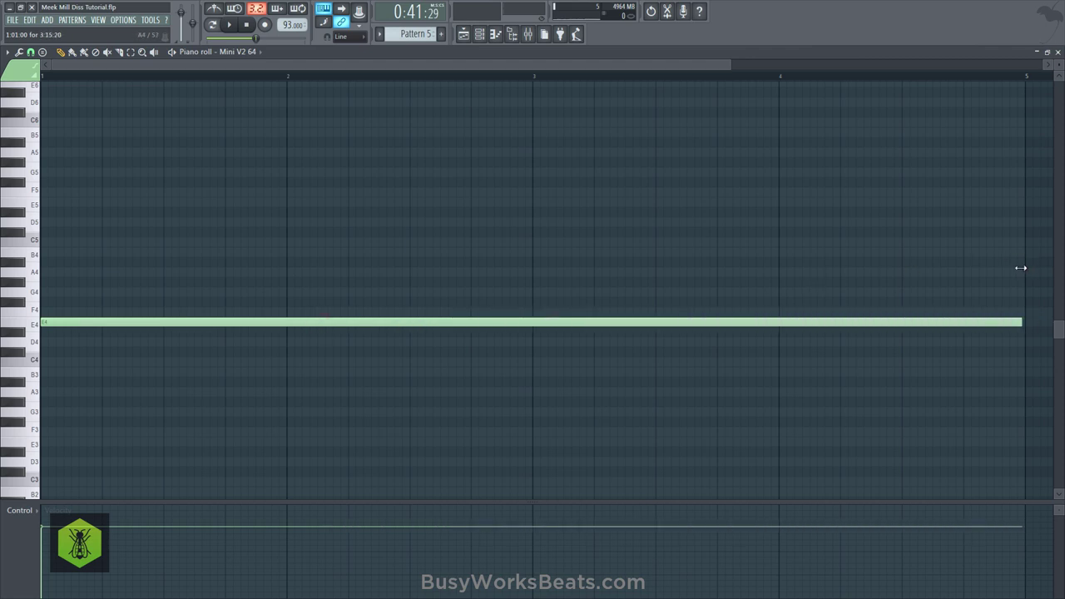
Step: Audition the long synth note with the arrangement, transpose it up to G4 and start playback again
click(528, 34)
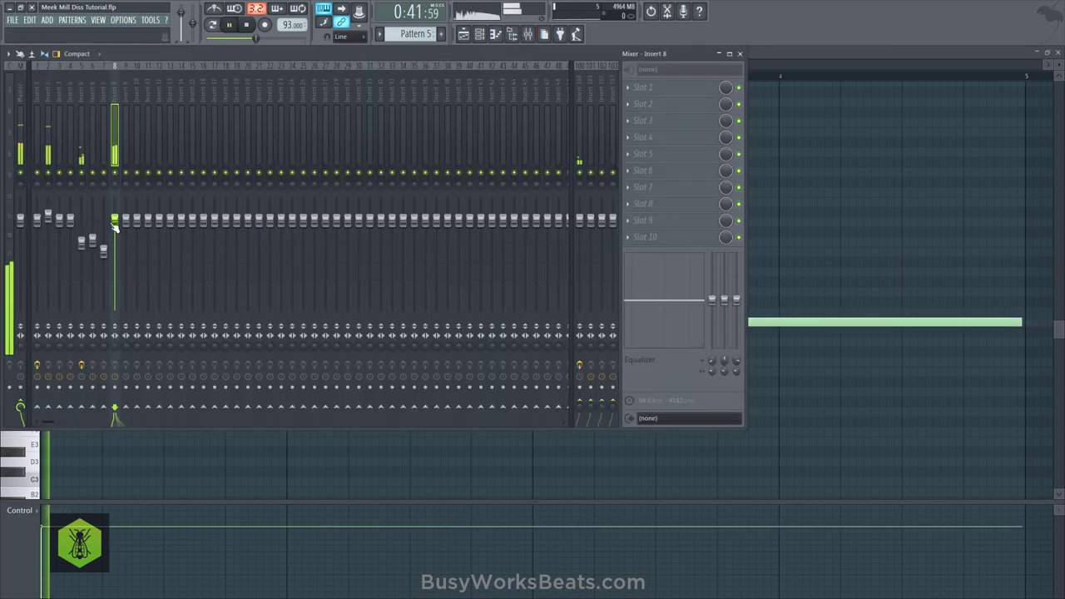
click(833, 251)
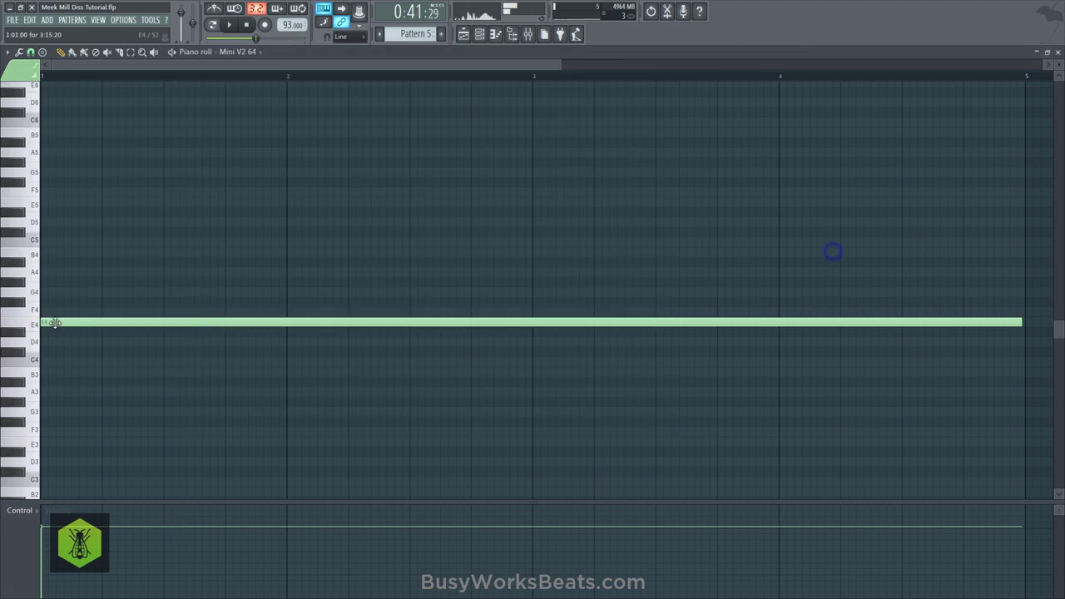
drag(55, 322, 55, 292)
key(space)
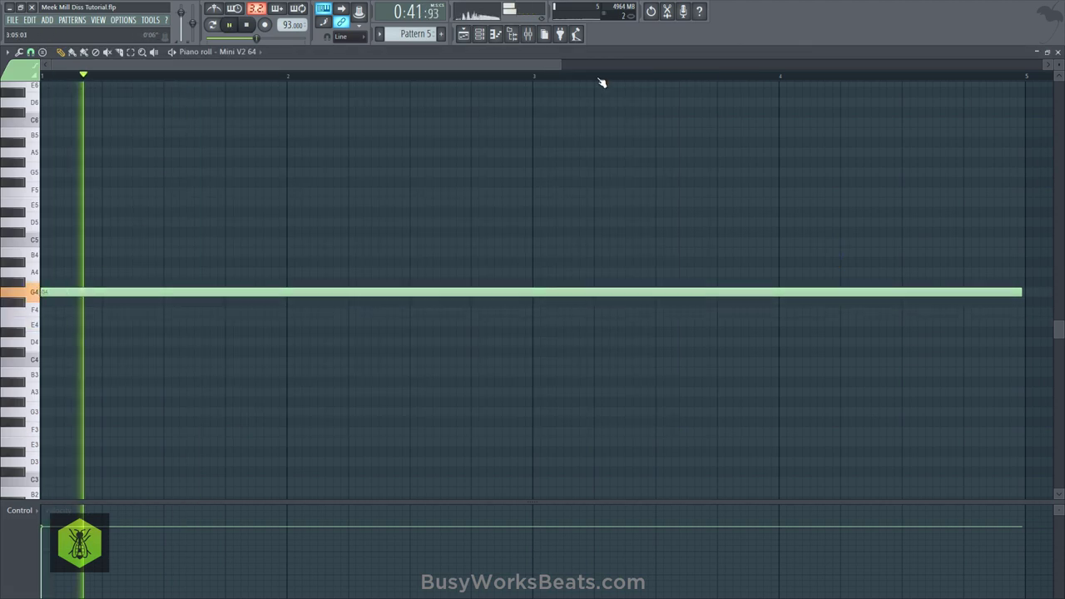
Step: Lower the volume of mixer track 8, play the part again and return to the playlist with playback stopped
click(530, 34)
key(space)
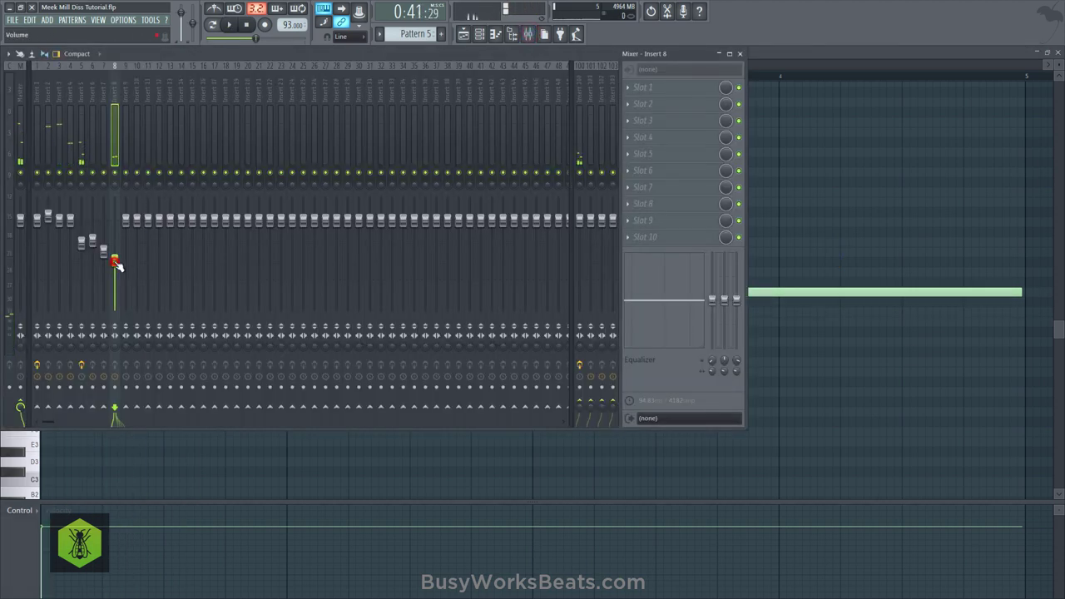
click(874, 207)
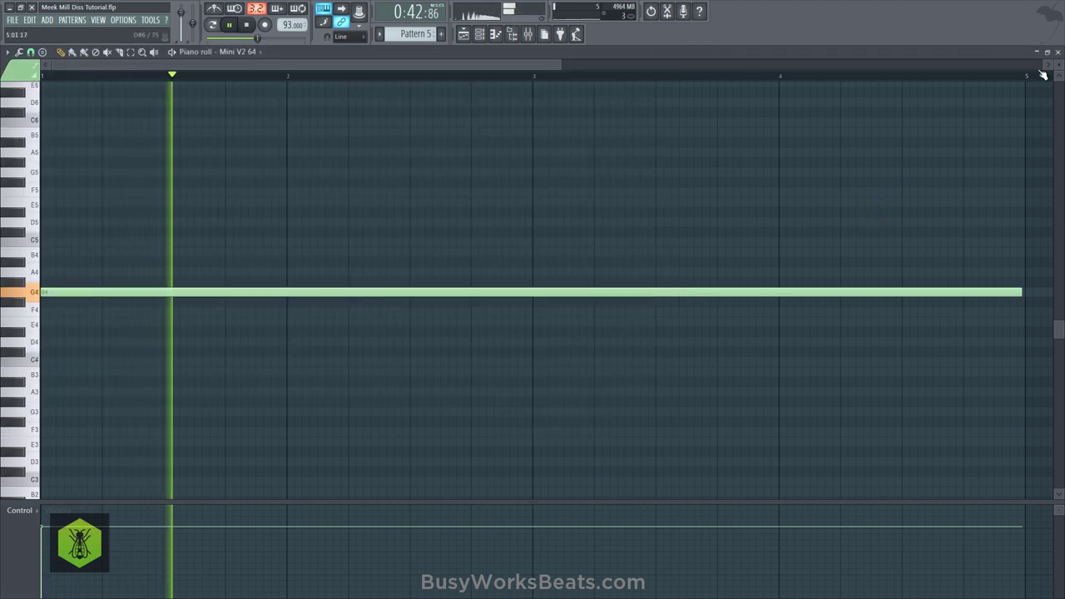
click(1059, 52)
right_click(935, 161)
key(space)
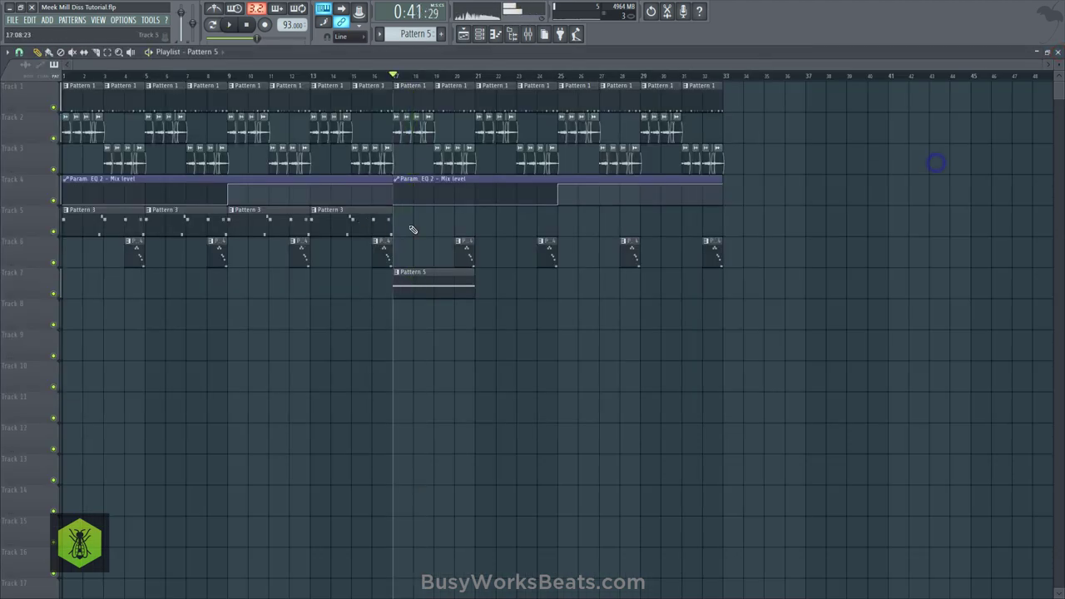
Step: Repeat the Pattern 5 clip along track 7 from bar 21 to the end of bar 32 and save the project
ctrl+click(451, 280)
mouse_move(486, 283)
mouse_down()
mouse_move(516, 281)
mouse_move(437, 287)
mouse_move(606, 276)
mouse_up()
click(541, 366)
key(ctrl+s)
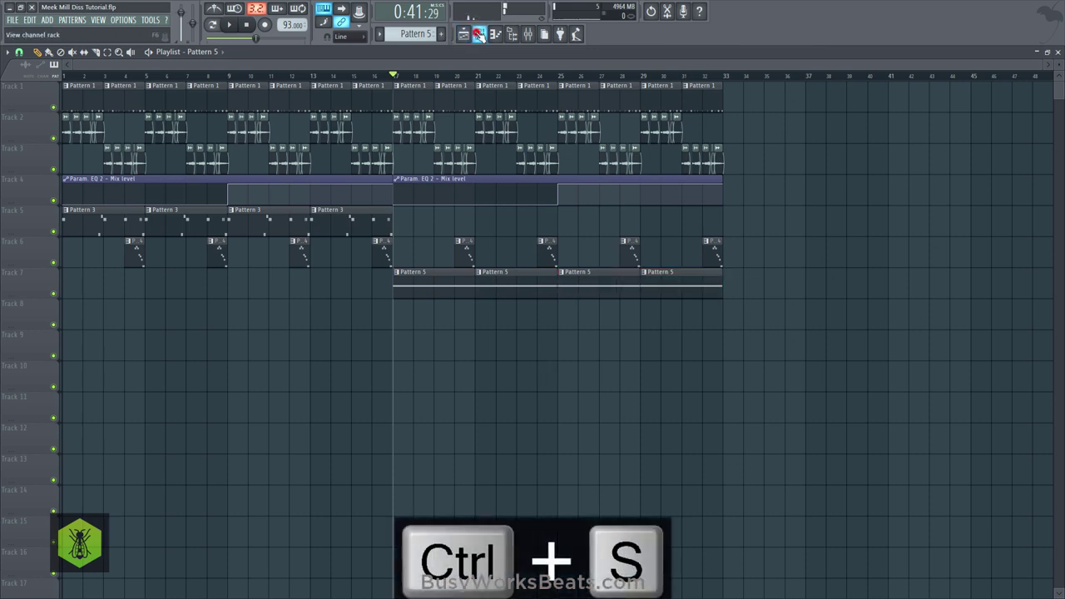
Step: Open the Mini V2 64 synth, change the range of oscillator 1 and audition it with the arrangement
key(F6)
click(183, 213)
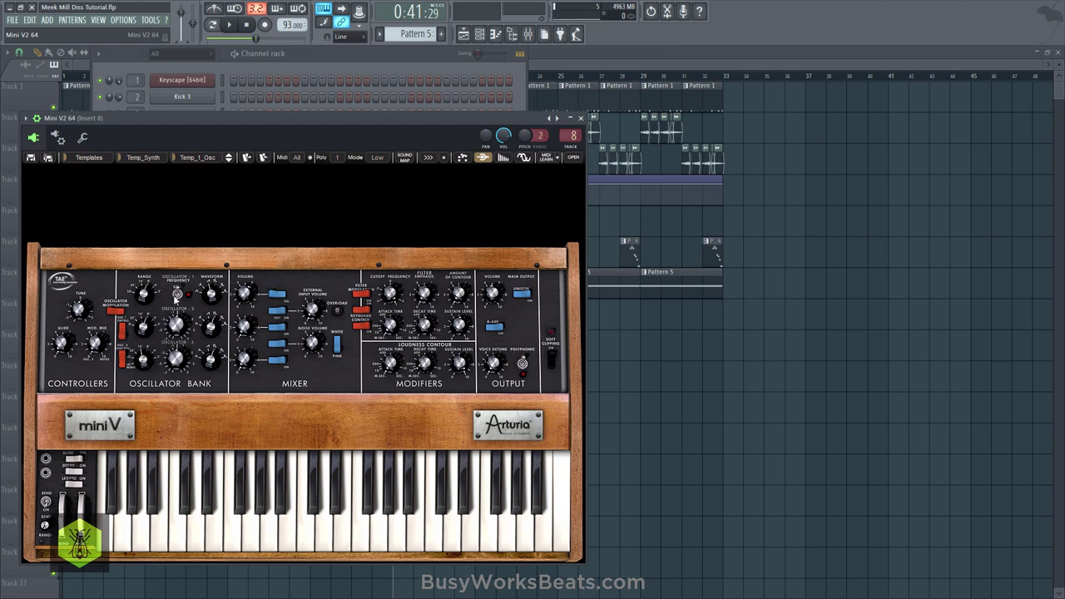
drag(143, 293, 144, 284)
key(space)
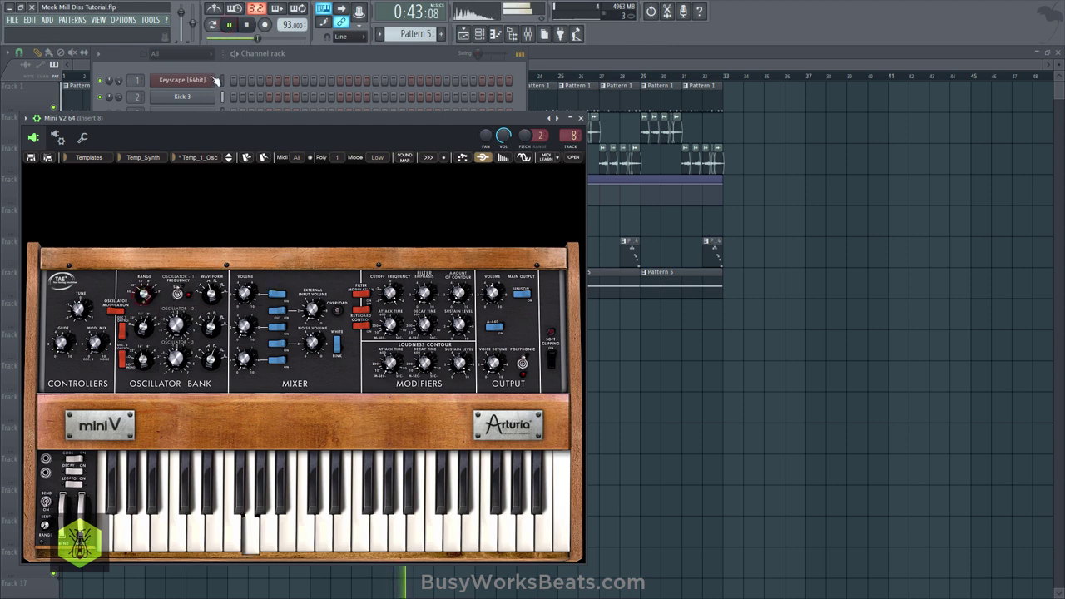
click(246, 27)
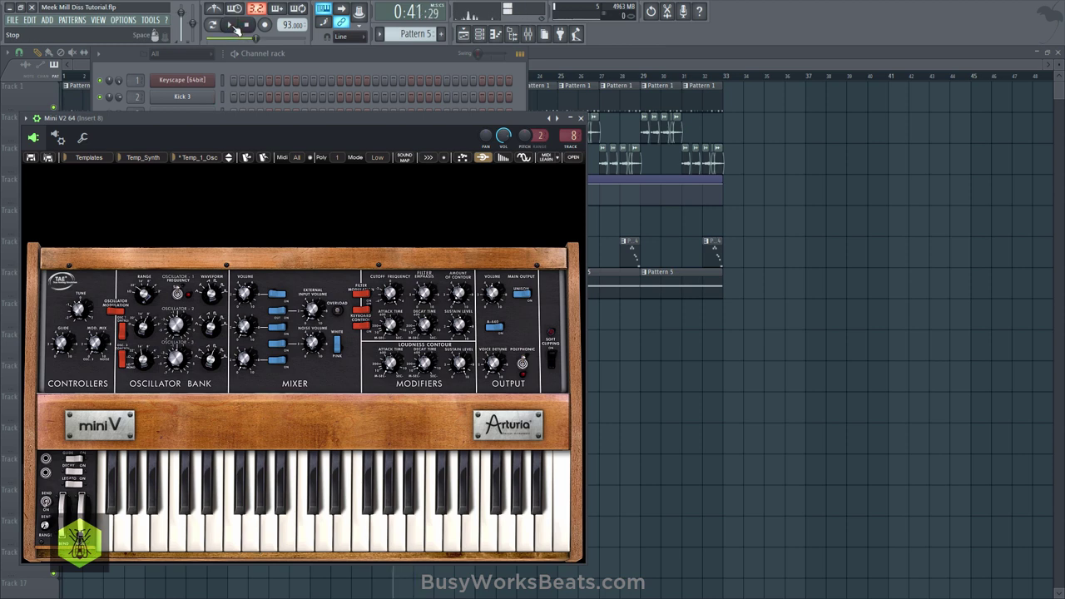
Step: Select bars 17 to 24 on the playlist timeline for looped playback and reopen the Mini V2 64 synth
right_click(611, 382)
key(space)
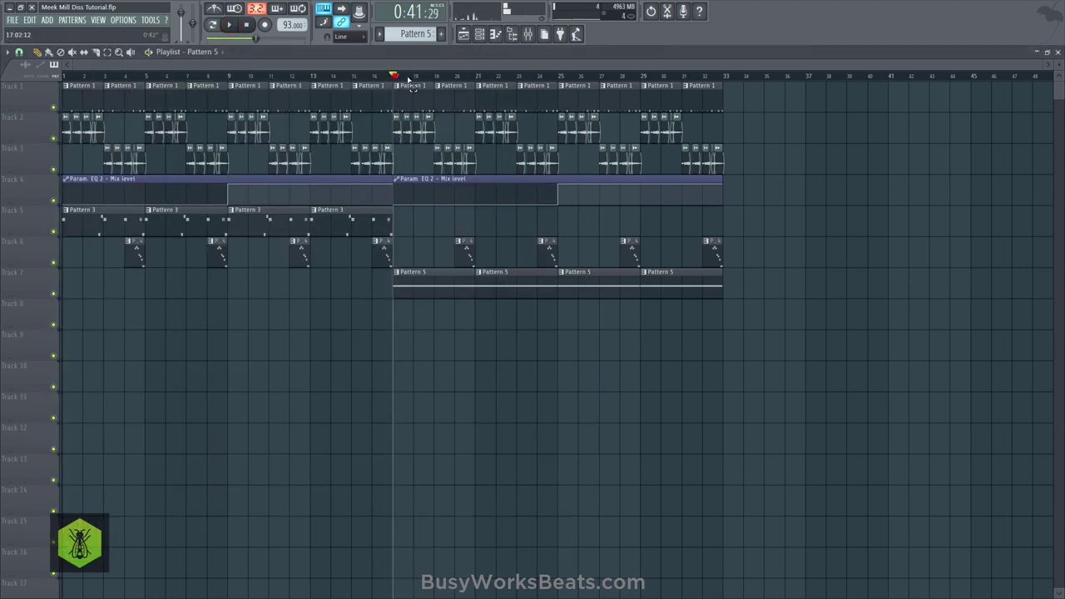
drag(410, 79, 571, 87)
click(480, 37)
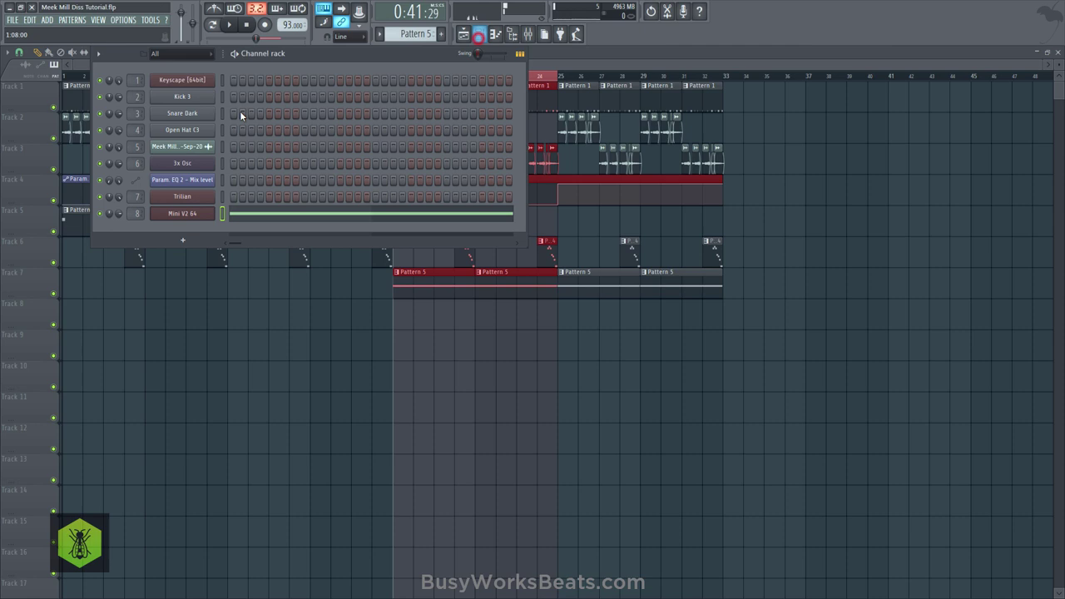
click(200, 219)
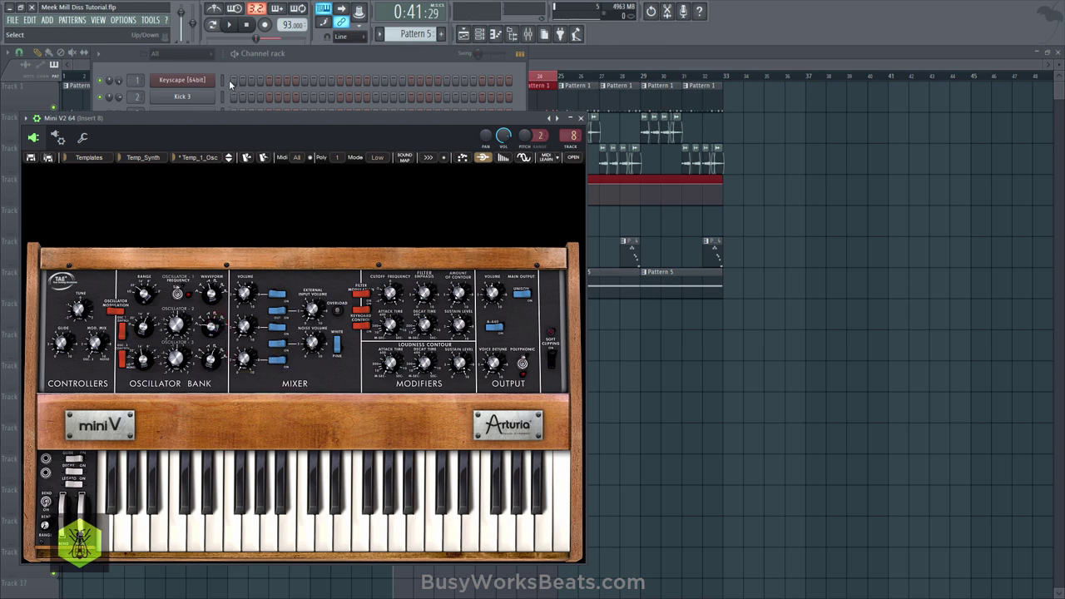
Step: With the loop playing, raise oscillator 2's level to maximum and adjust the range of oscillators 2 and 1
click(237, 25)
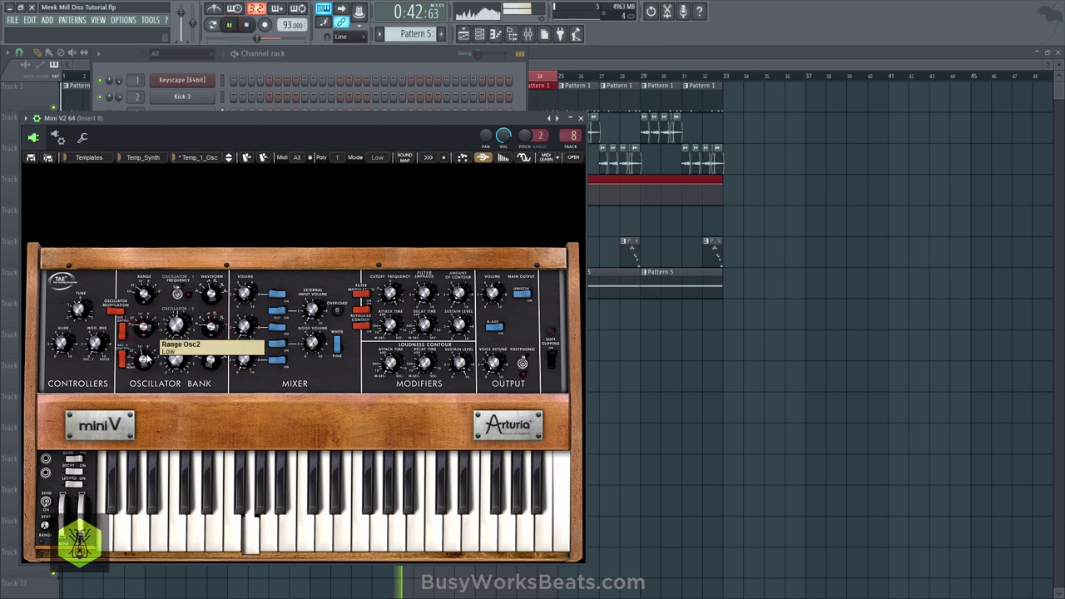
drag(245, 327, 243, 257)
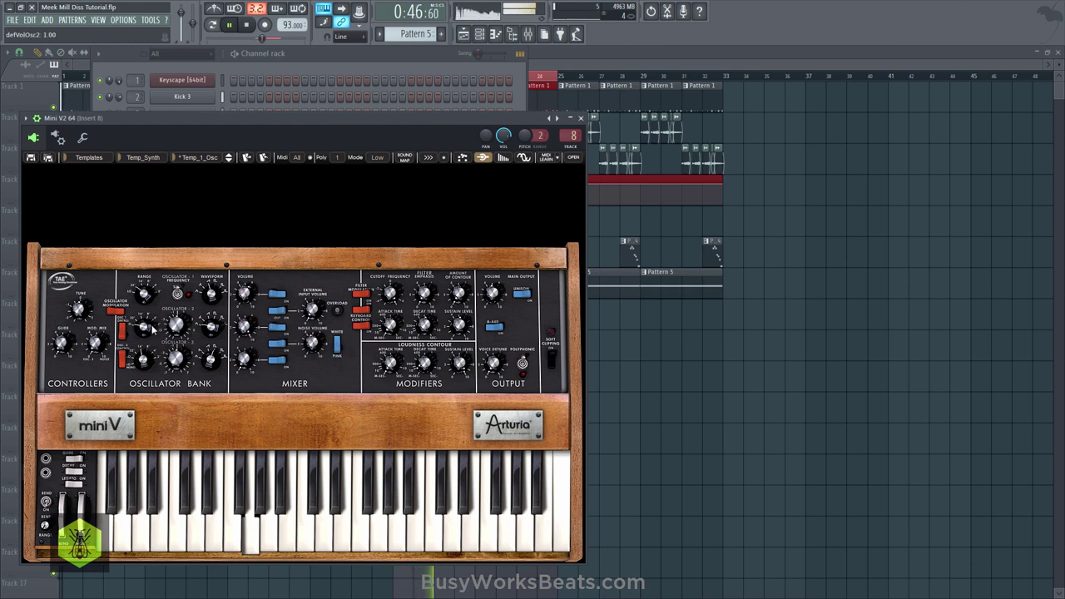
mouse_move(146, 315)
mouse_move(147, 322)
mouse_down()
mouse_move(149, 306)
mouse_move(150, 321)
mouse_up()
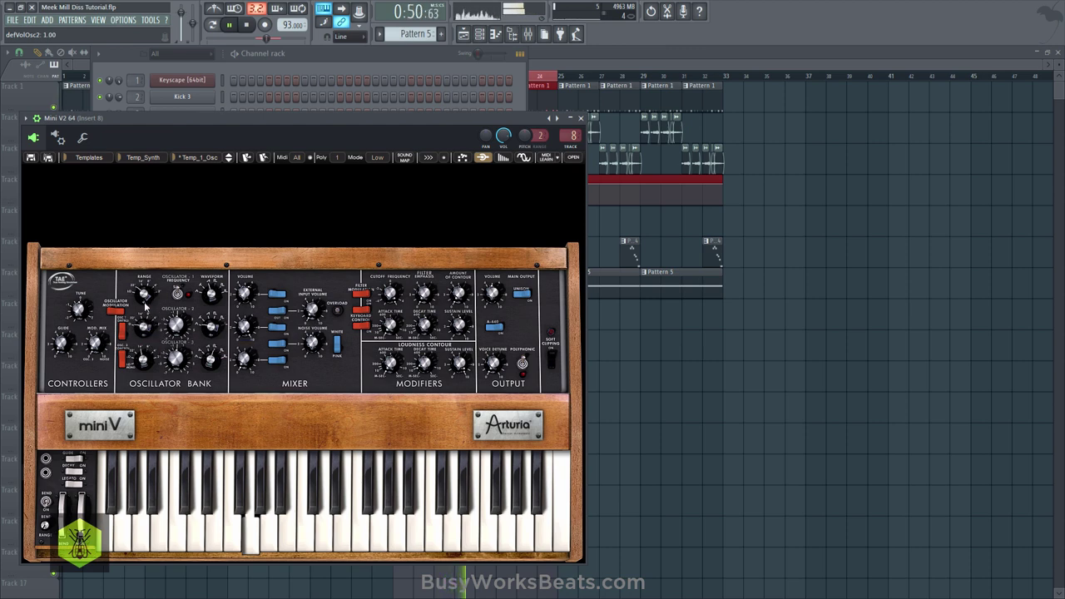
click(143, 296)
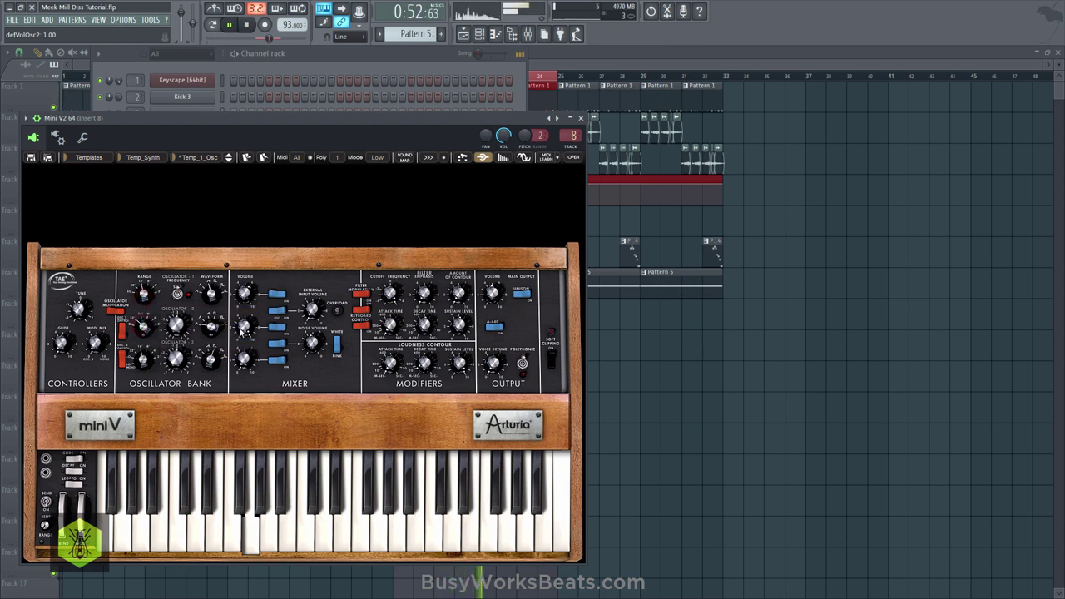
click(232, 25)
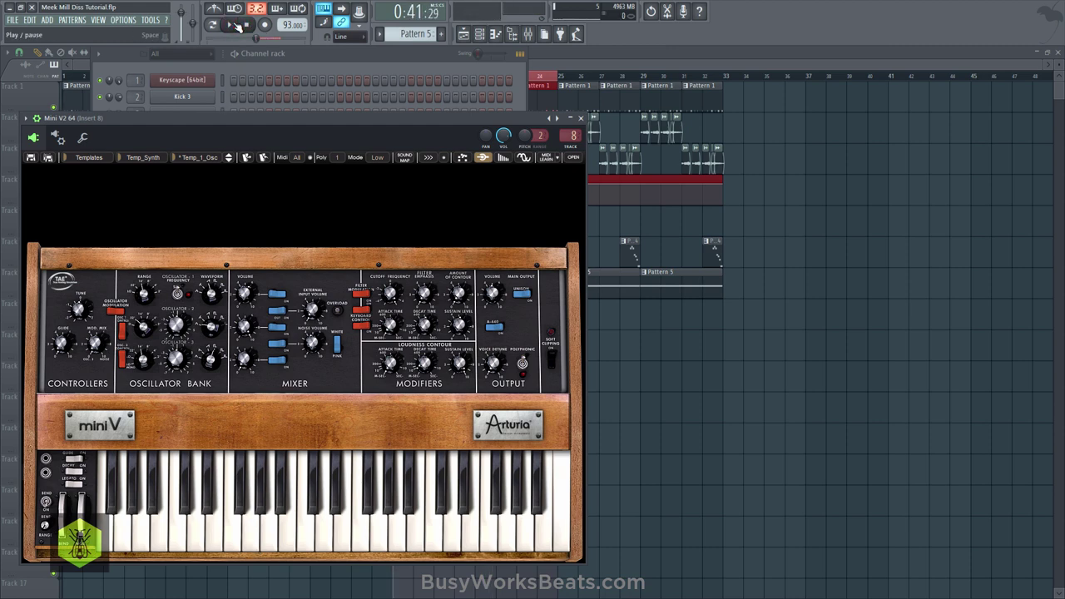
Step: Restart the loop and raise oscillator 3's level, adjusting its frequency while listening
click(237, 25)
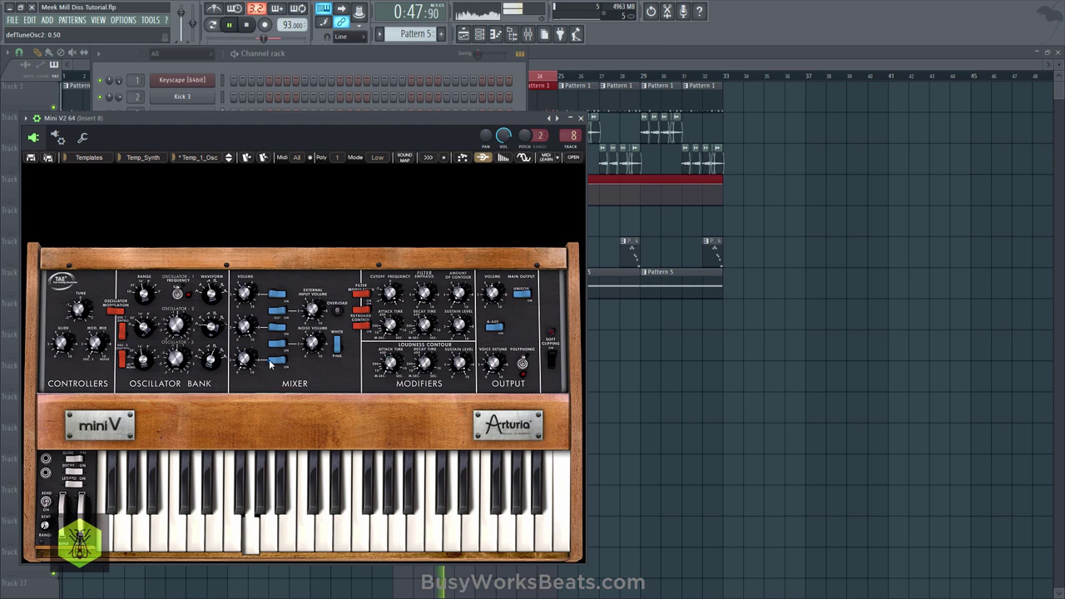
drag(251, 361, 247, 327)
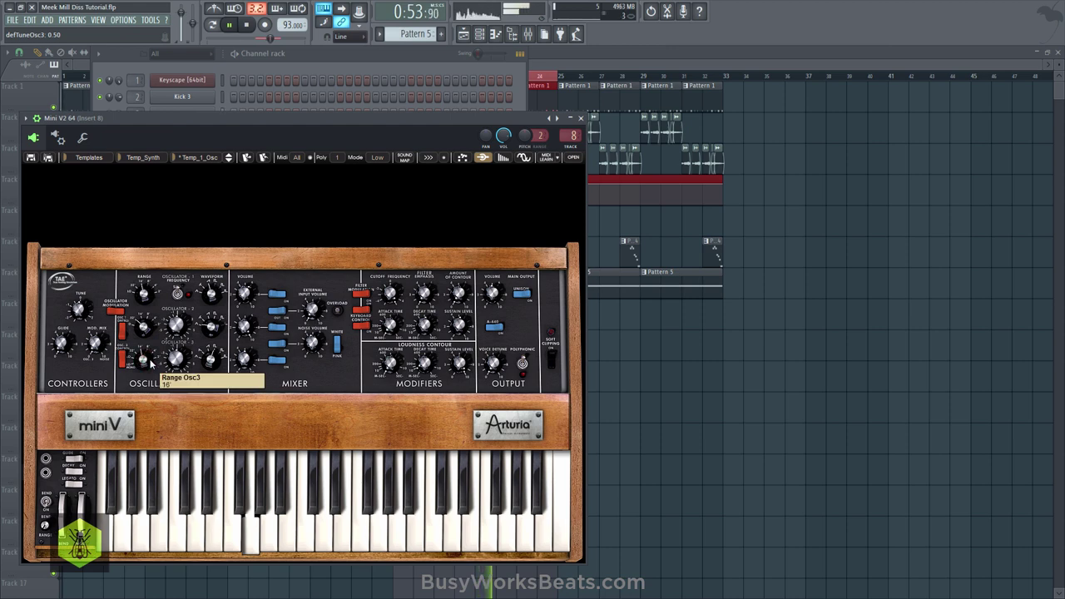
drag(175, 361, 176, 356)
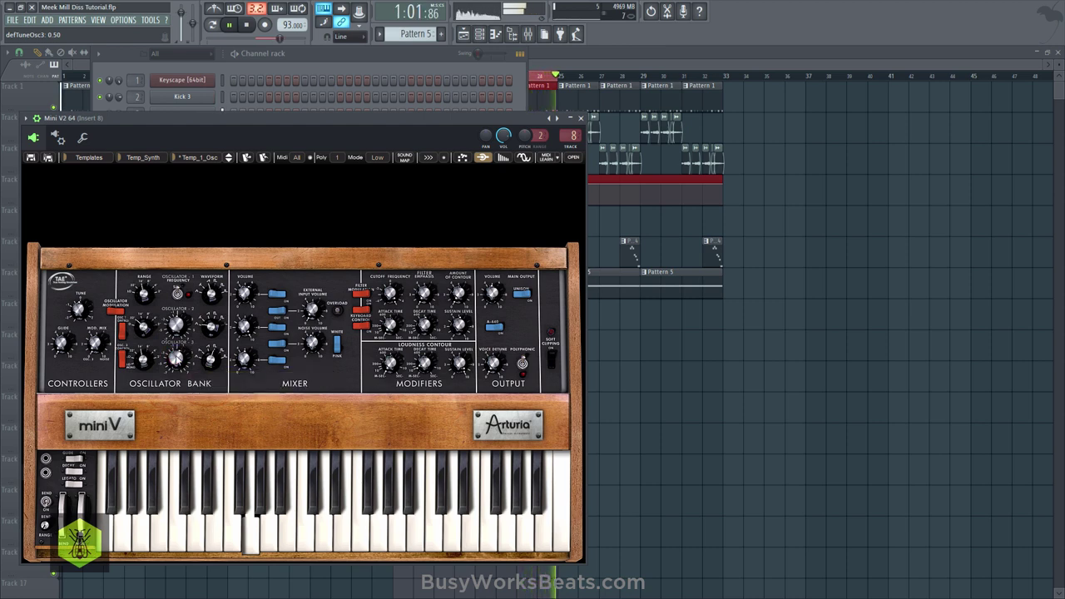
key(space)
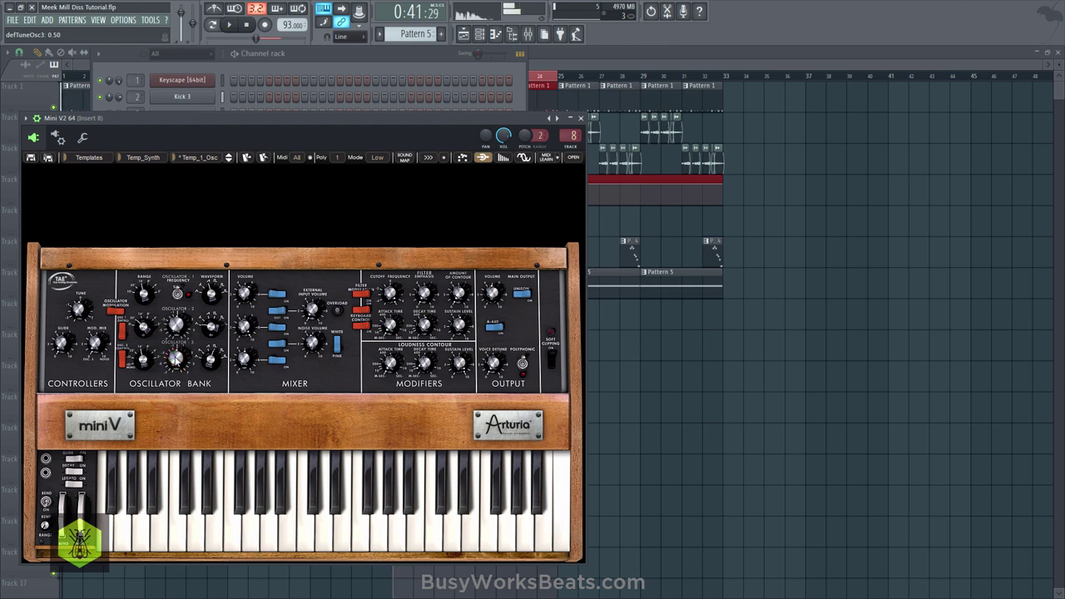
Step: Readjust the range and level of oscillator 3 and audition the change
click(142, 363)
click(245, 364)
drag(245, 365, 244, 364)
key(space)
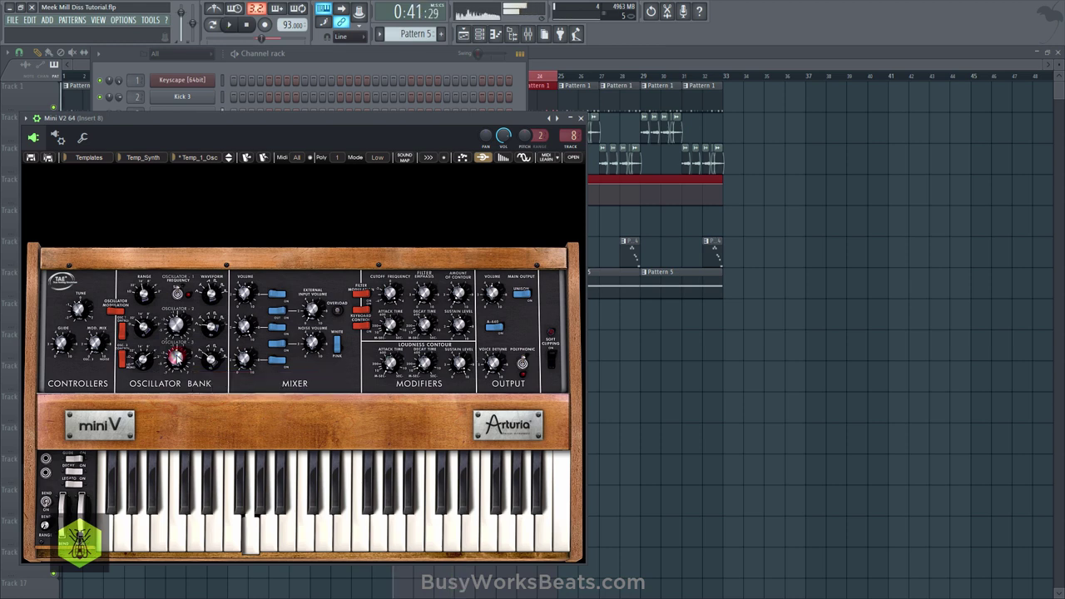
Step: Fine-adjust oscillator 3's frequency, lower its level to about -15 dB during playback and stop the loop
right_click(175, 365)
right_click(175, 365)
right_click(175, 364)
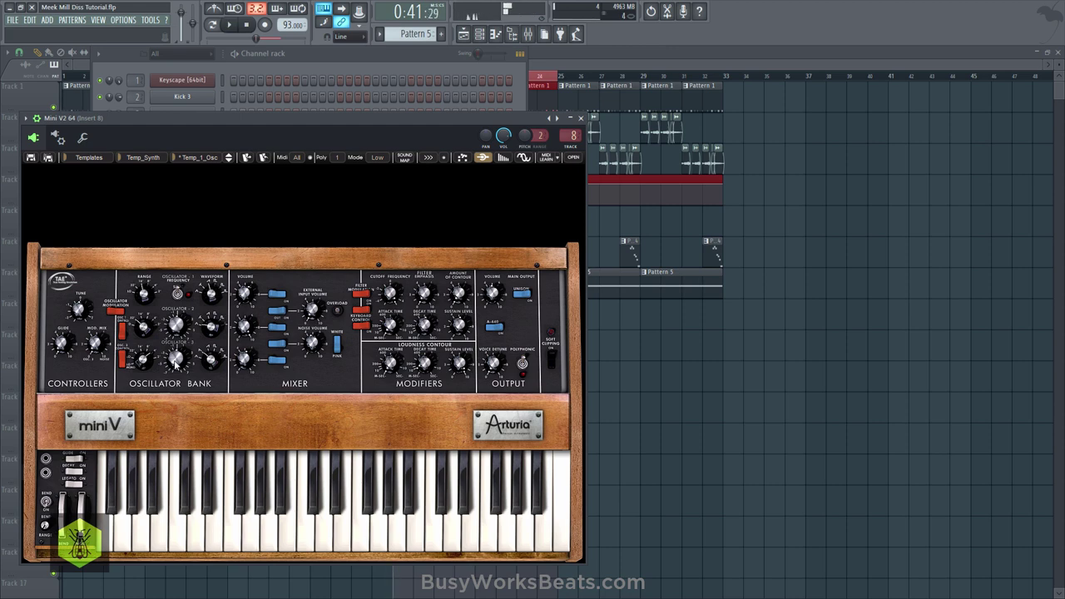
key(space)
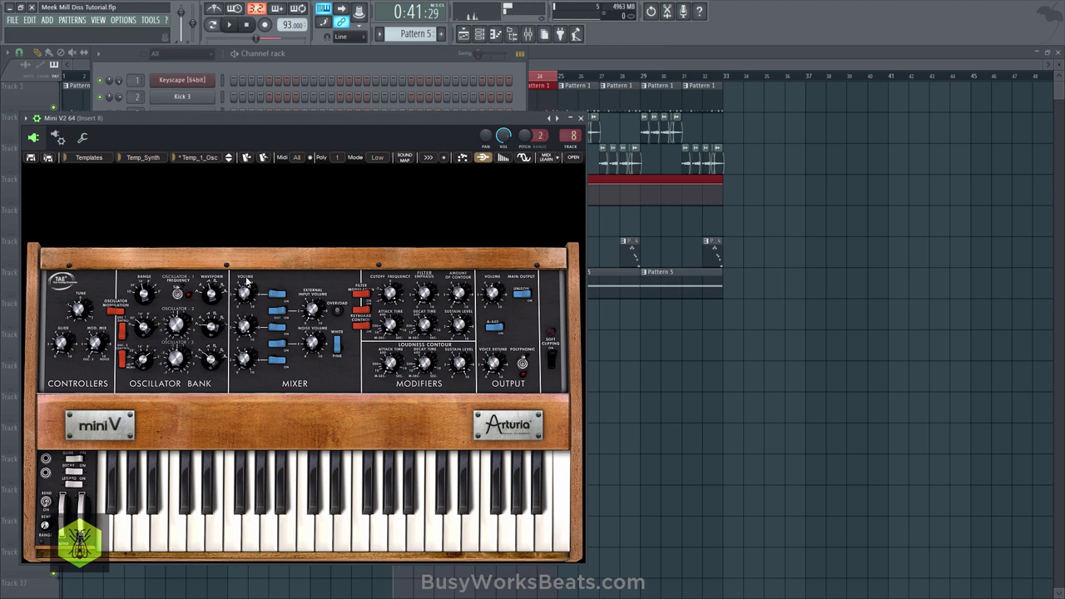
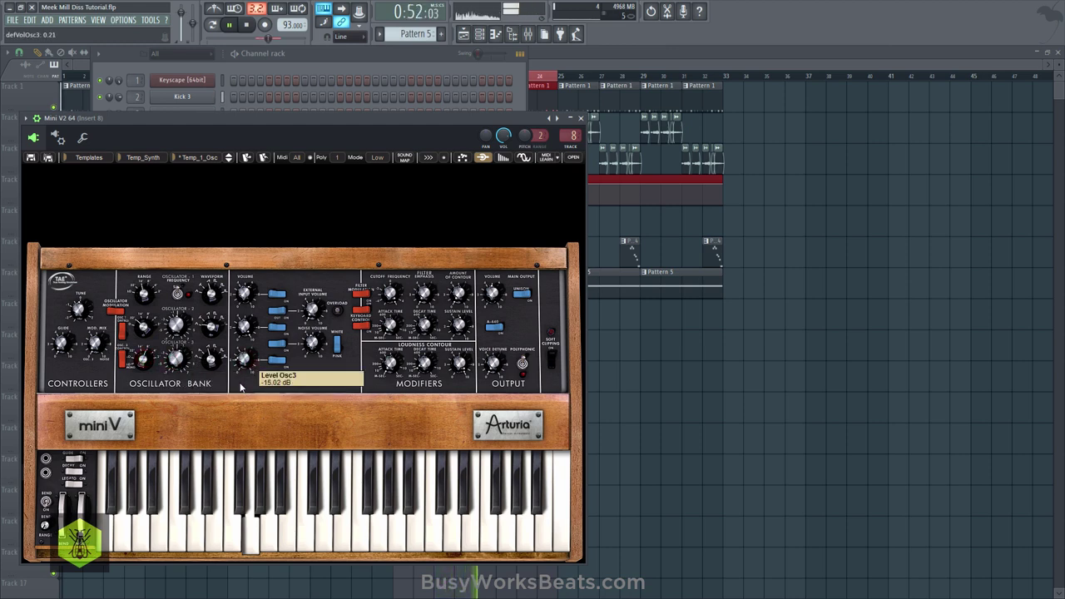
click(293, 97)
key(space)
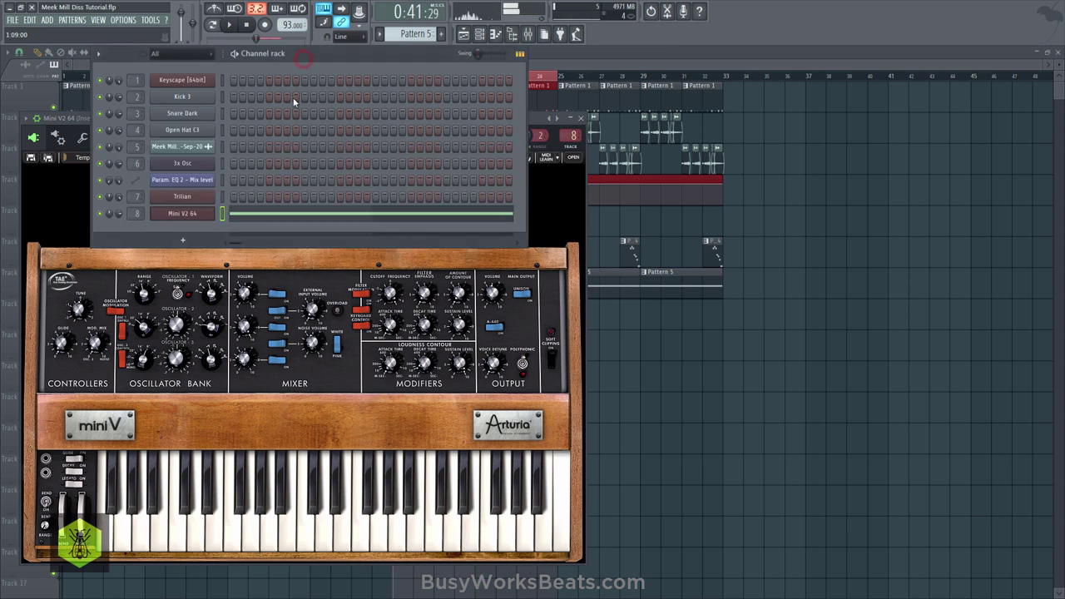
Step: Reopen the Mini V2 64 synth and, with the loop playing, set noise volume to 0.45 and filter cutoff to 0.55
click(204, 214)
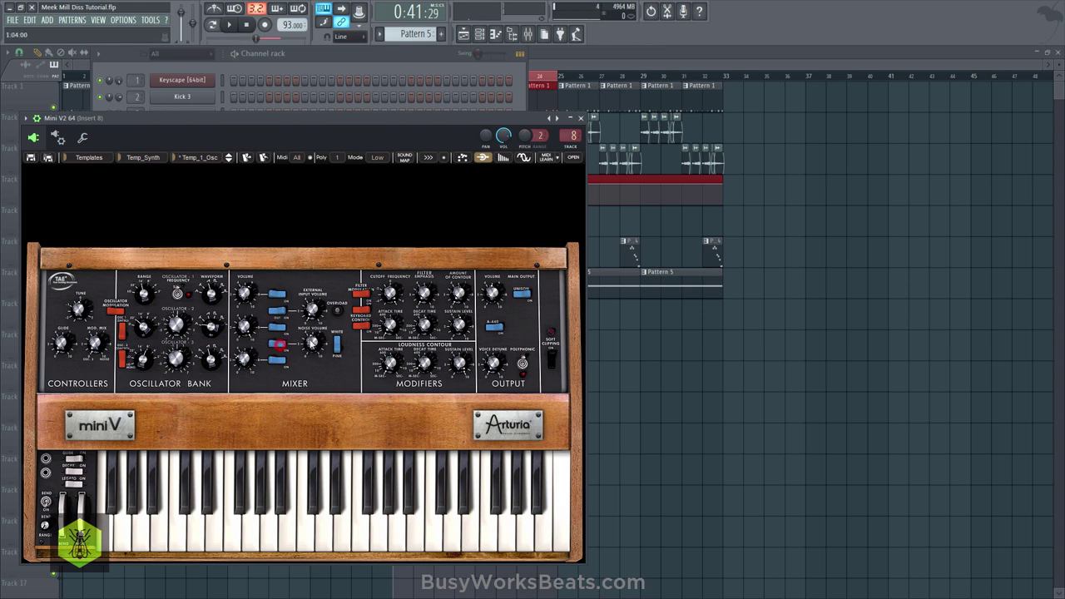
click(238, 29)
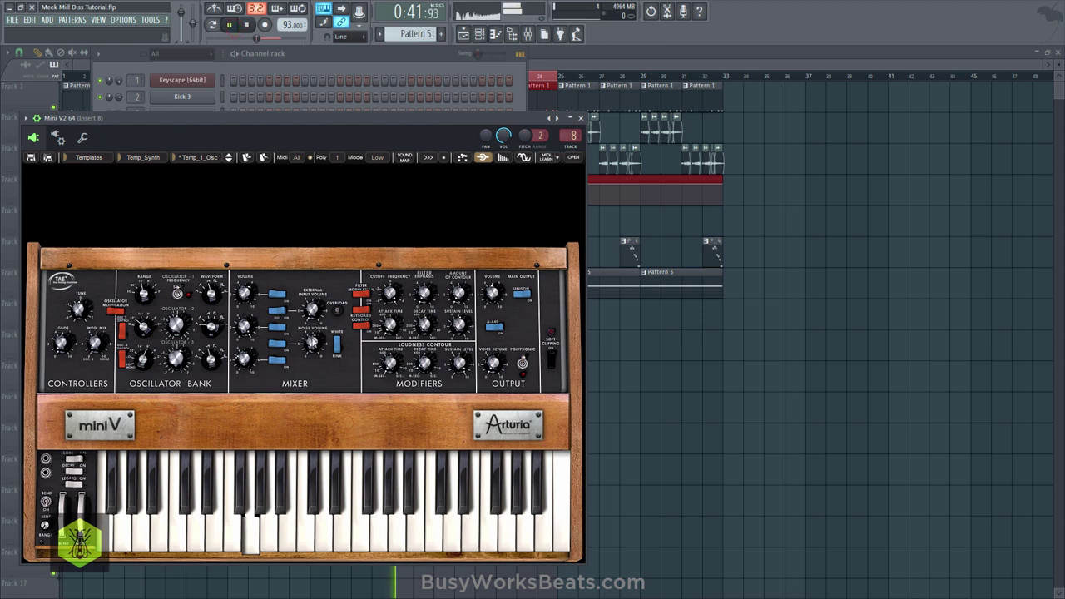
drag(312, 342, 312, 351)
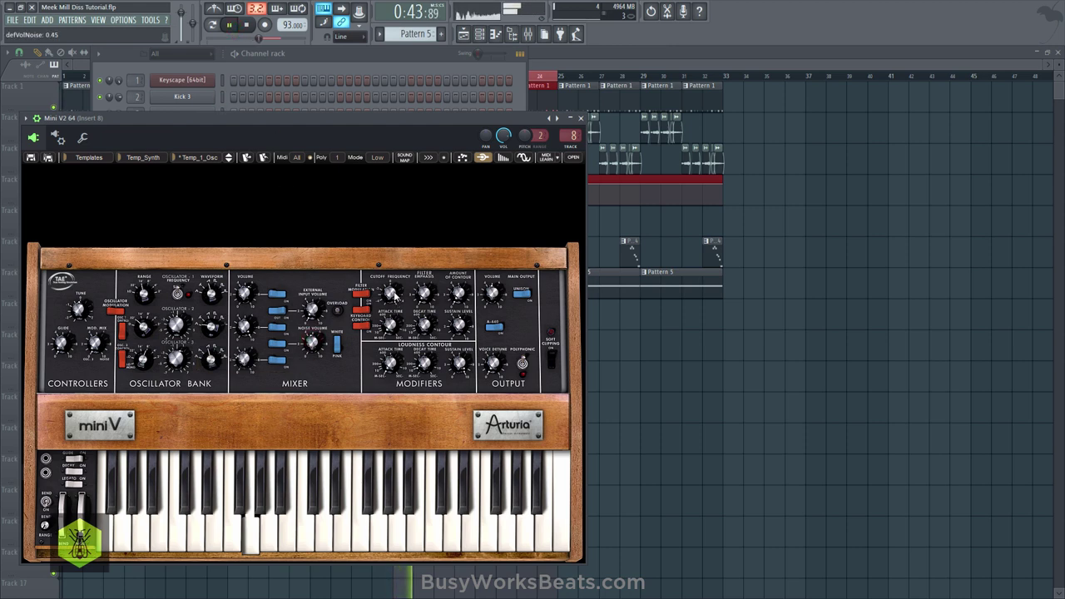
mouse_move(394, 298)
mouse_down()
mouse_move(393, 322)
mouse_move(392, 296)
mouse_up()
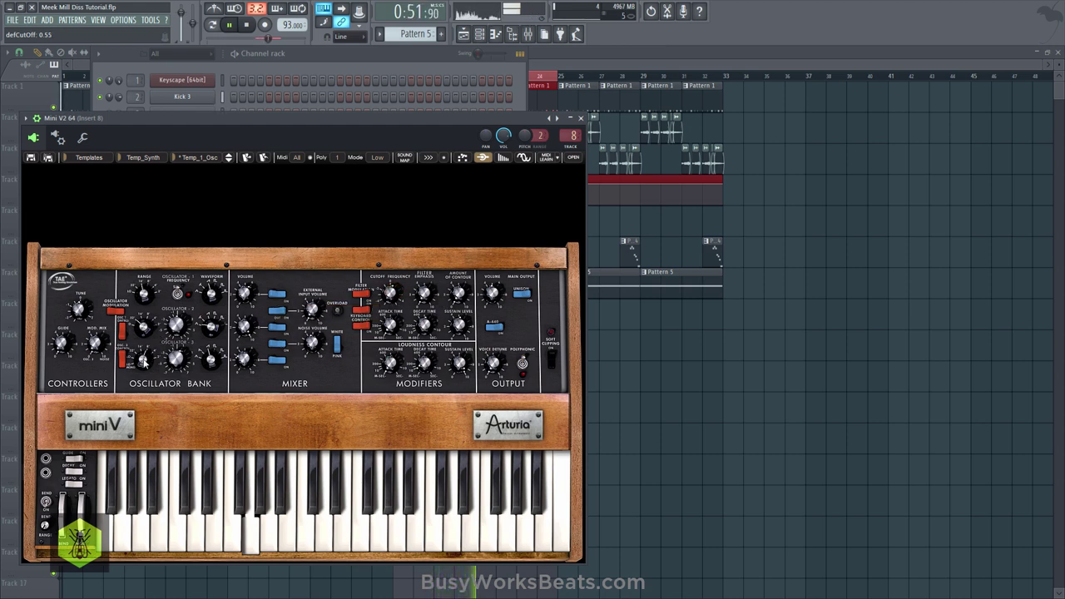
Step: Try detuning oscillator 3 against the loop, settle its frequency at 0.50 and stop playback
drag(177, 359, 178, 375)
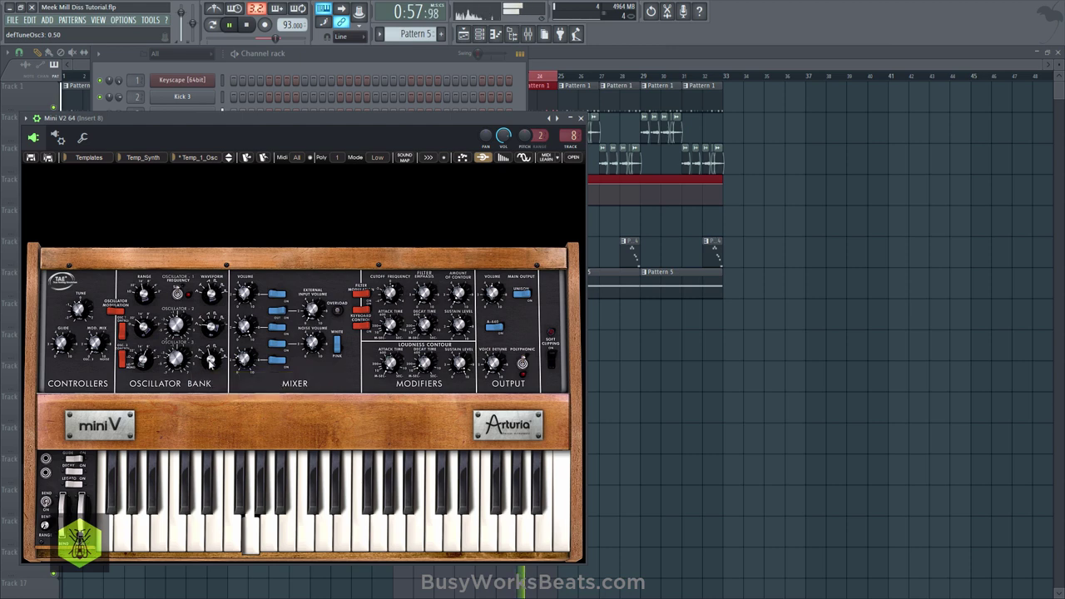
click(244, 25)
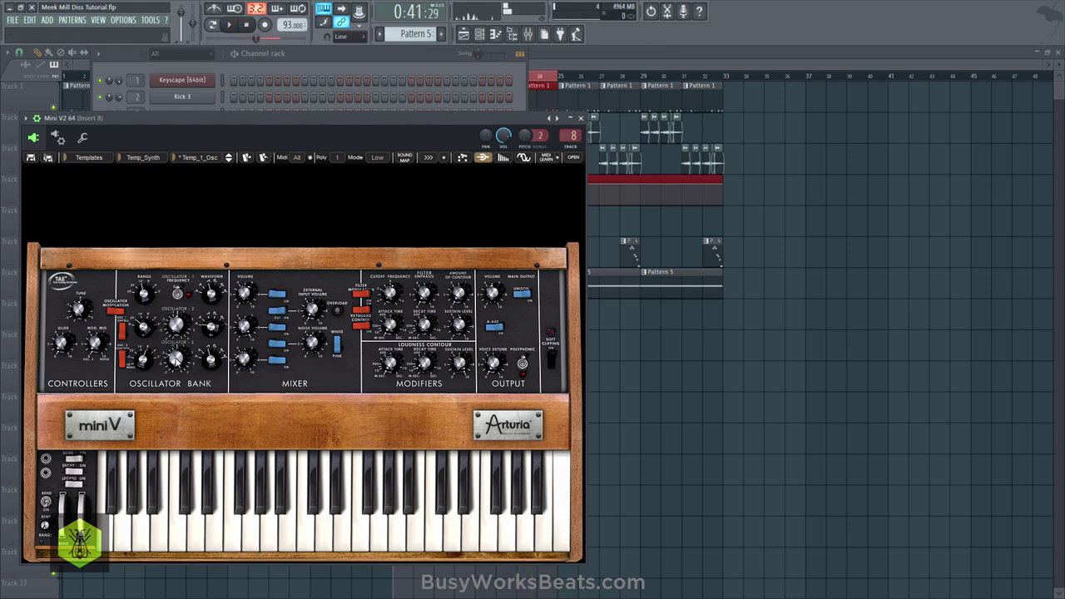
mouse_move(176, 361)
click(232, 26)
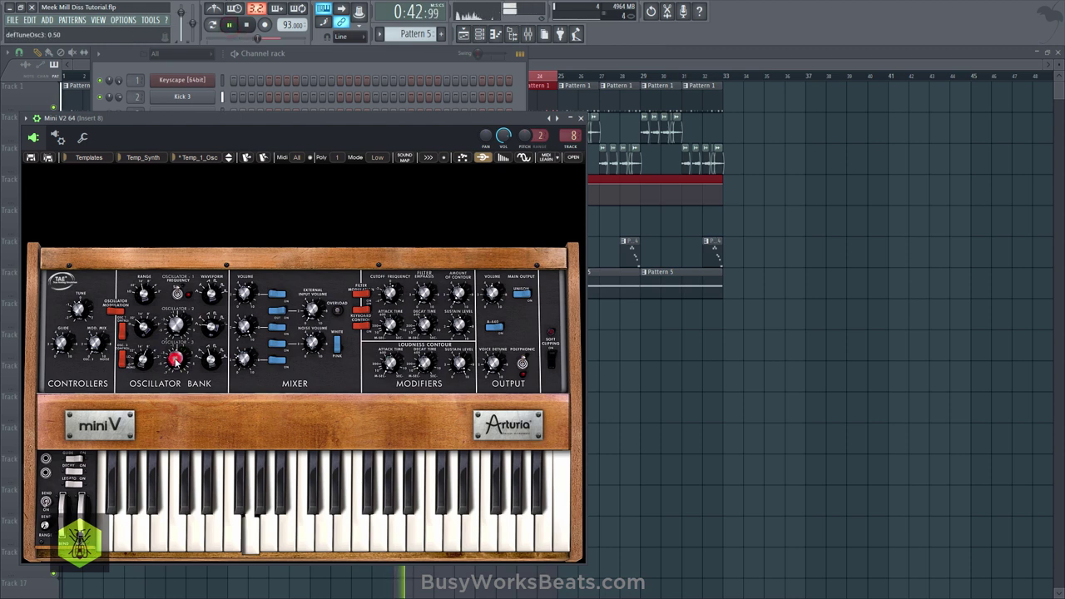
click(249, 26)
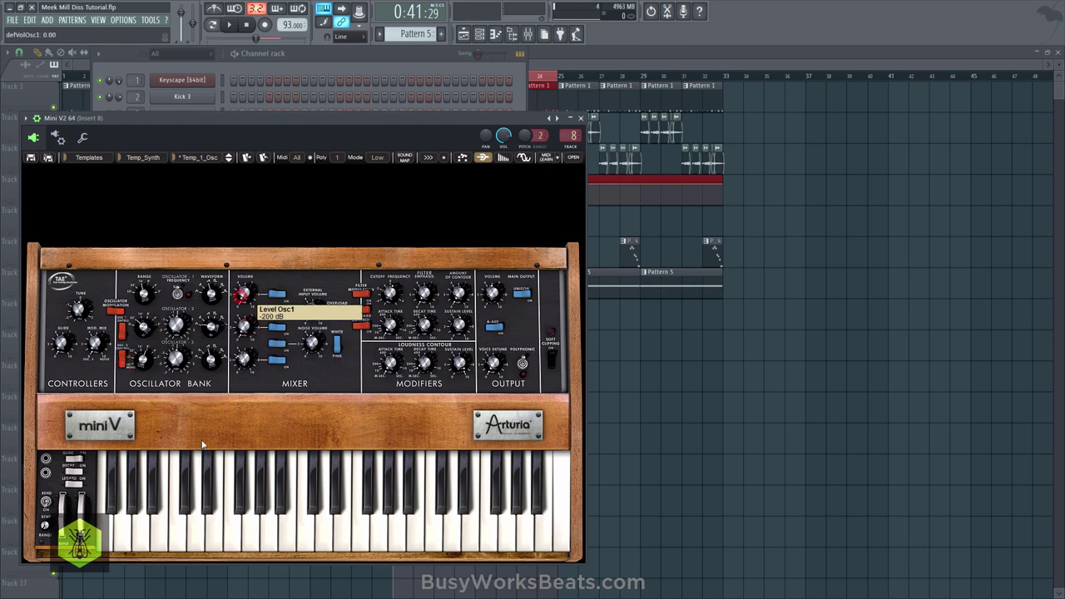
Step: Audition the Mini V2 64 sound by playing low and high notes across its on-screen keyboard
click(324, 529)
click(270, 531)
click(215, 531)
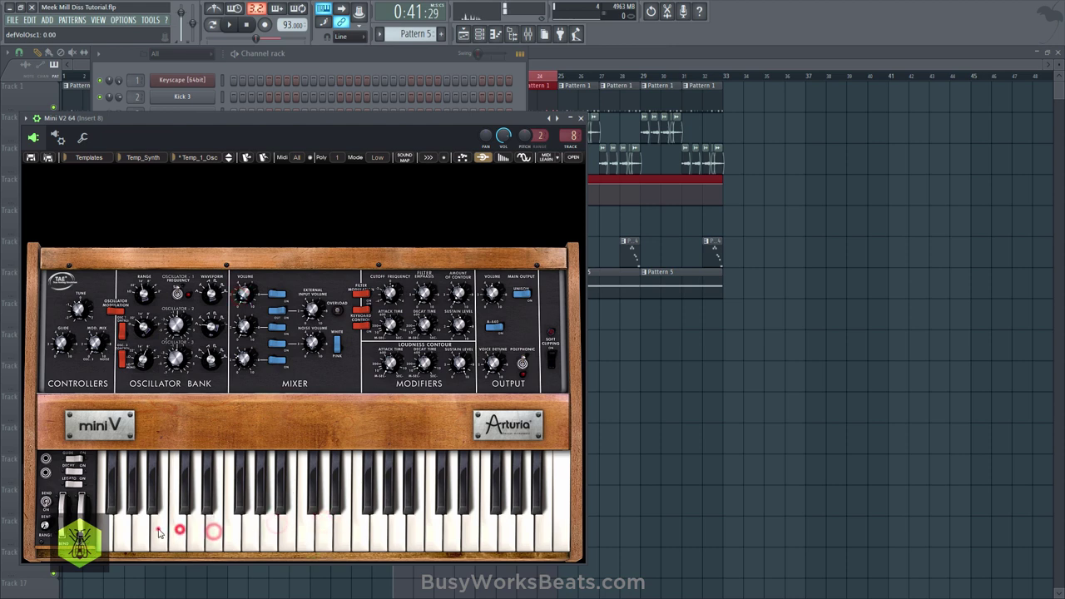
click(159, 529)
click(345, 522)
click(418, 519)
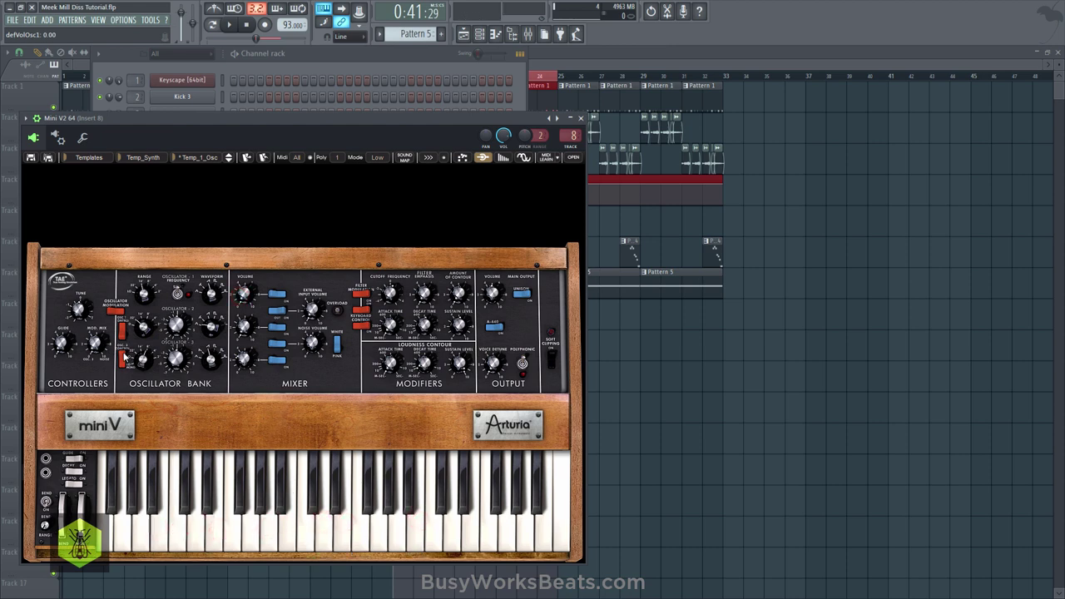
click(307, 518)
click(382, 513)
click(437, 509)
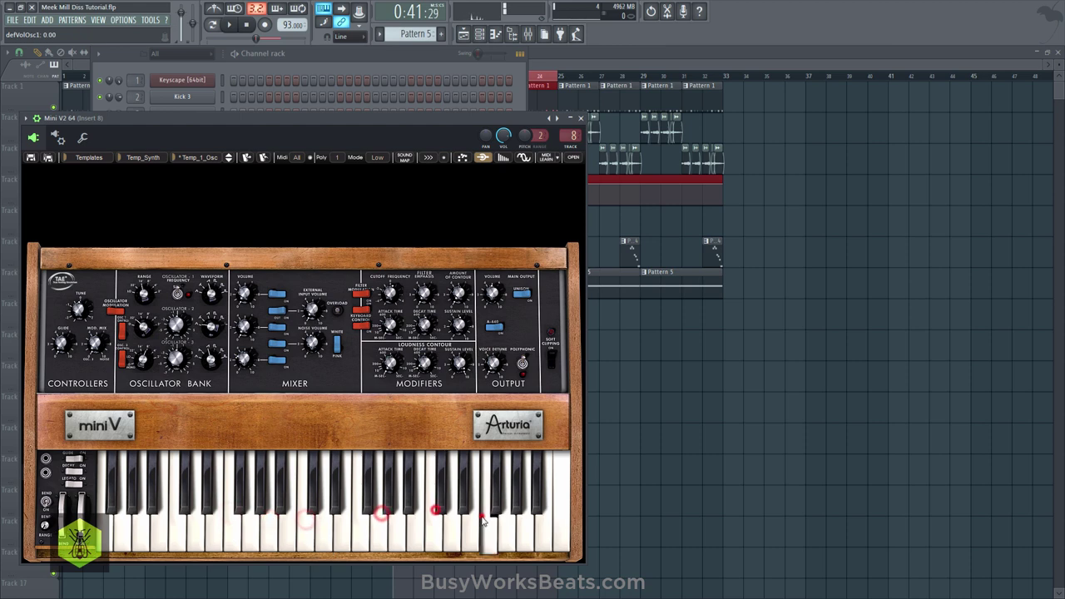
click(481, 514)
click(472, 528)
click(431, 530)
click(377, 535)
click(315, 538)
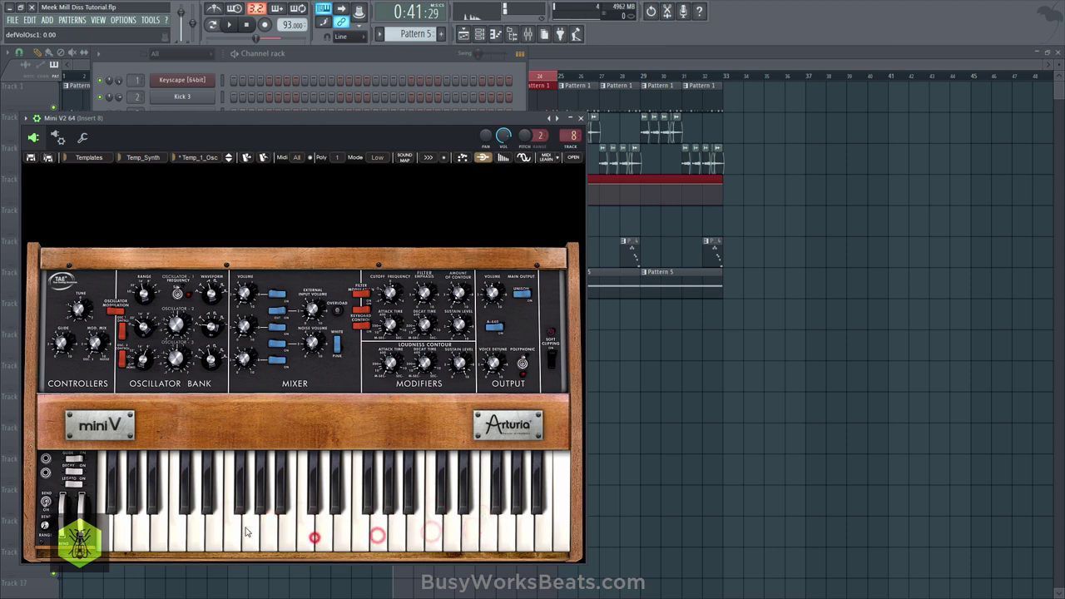
Step: Set oscillator 3's range to 8' and oscillator 1's level to 0.55, and replay the loop from its start
click(172, 358)
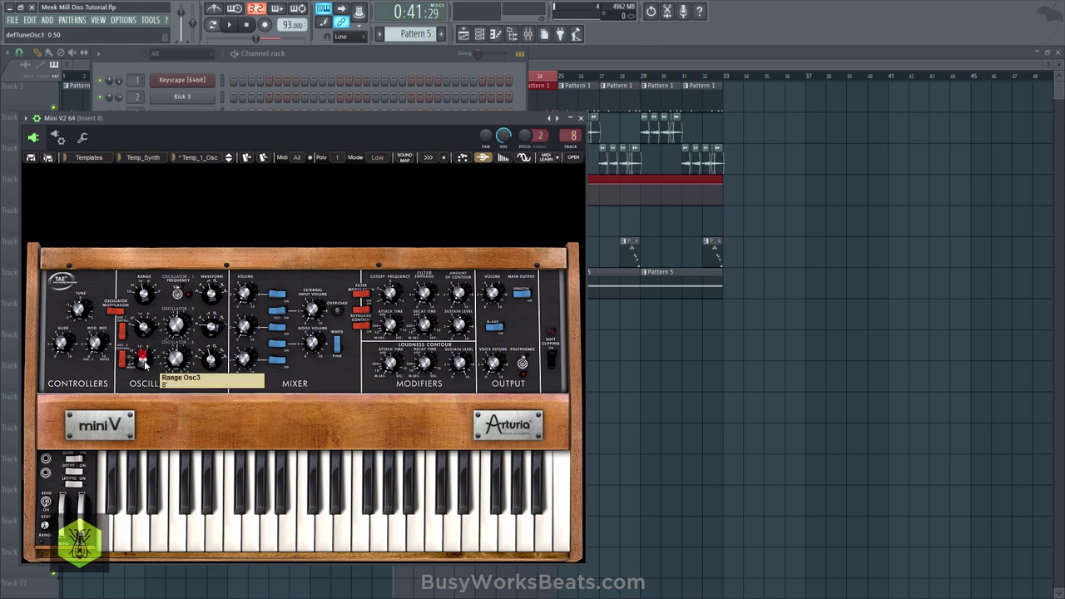
click(230, 30)
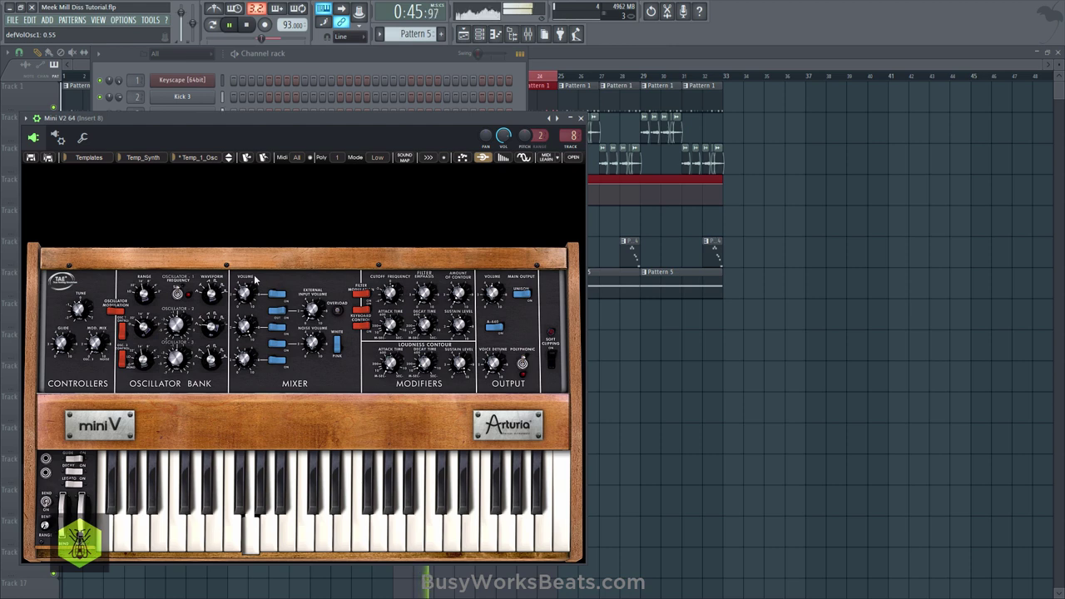
key(space)
key(space)
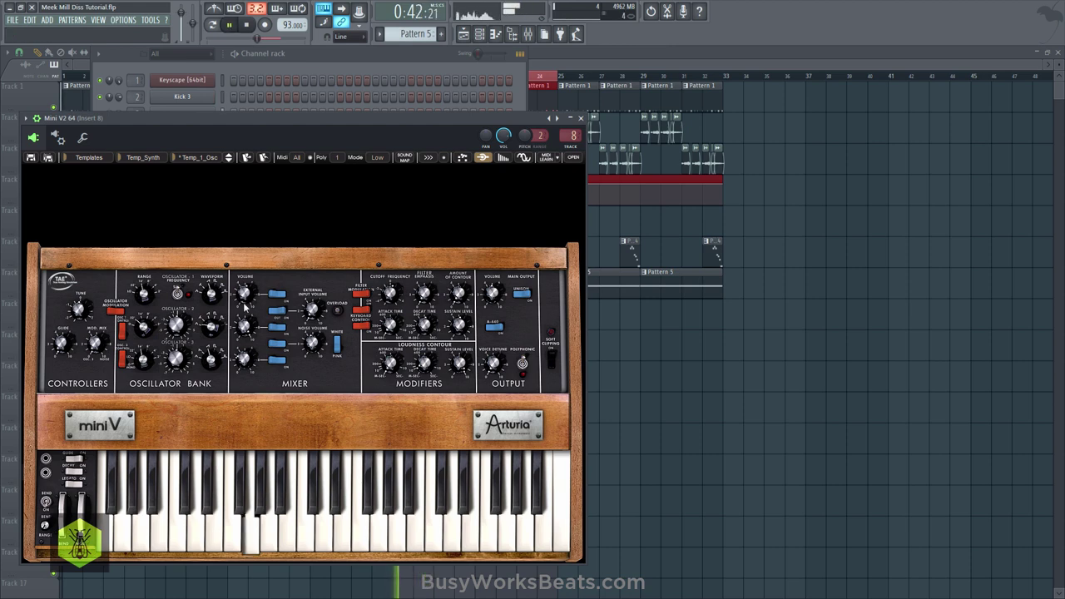
Step: With the loop playing, set oscillator 1's volume to 0.54 and sweep the filter cutoff down to 0.33 and back to 0.55
mouse_move(243, 305)
mouse_down()
mouse_move(248, 277)
mouse_move(244, 291)
mouse_up()
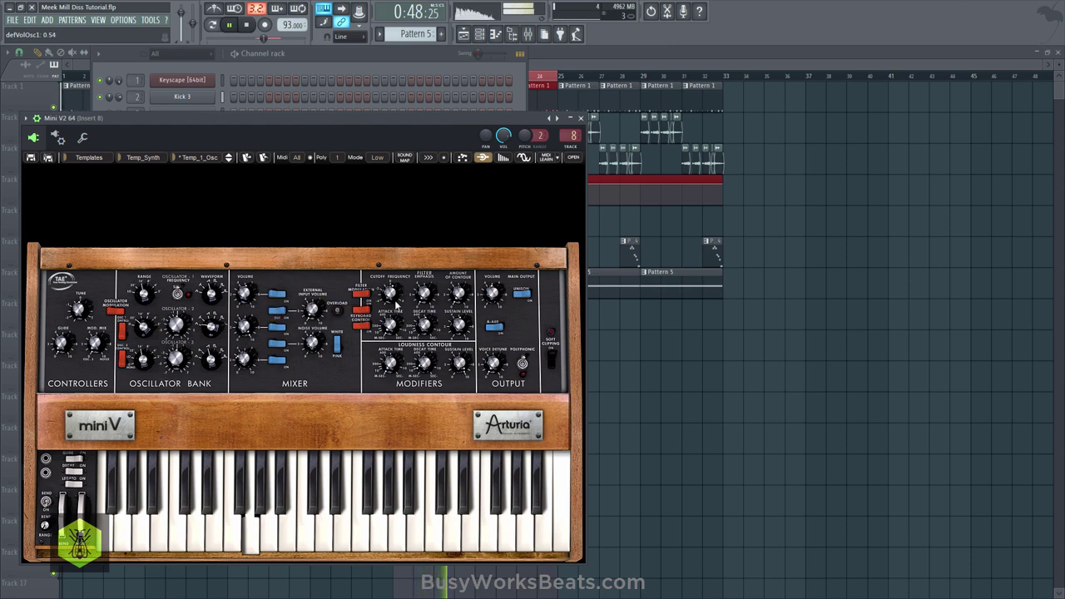
drag(395, 305, 389, 322)
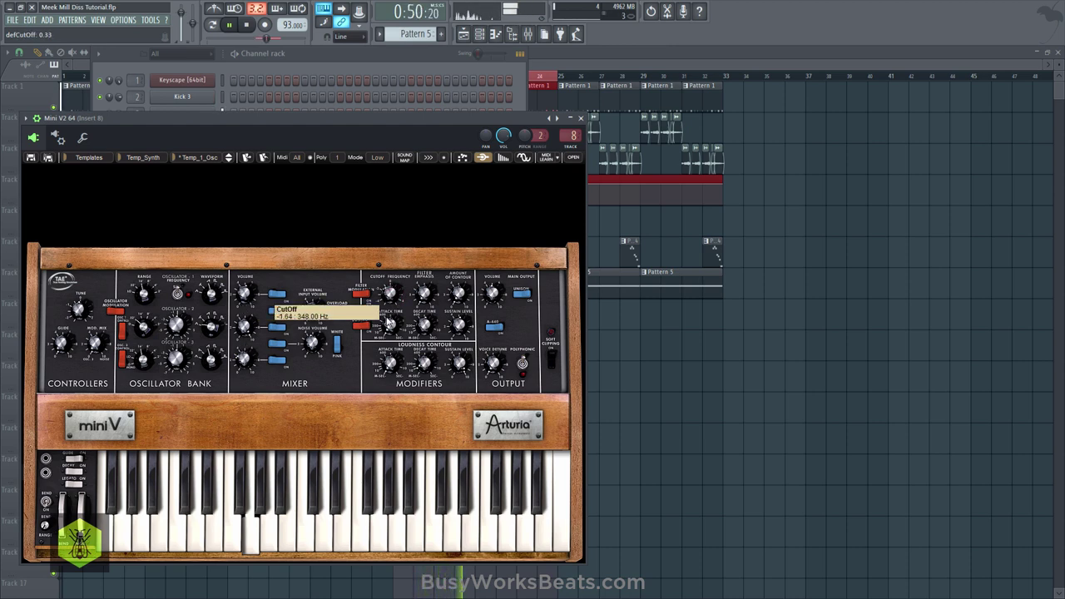
click(308, 63)
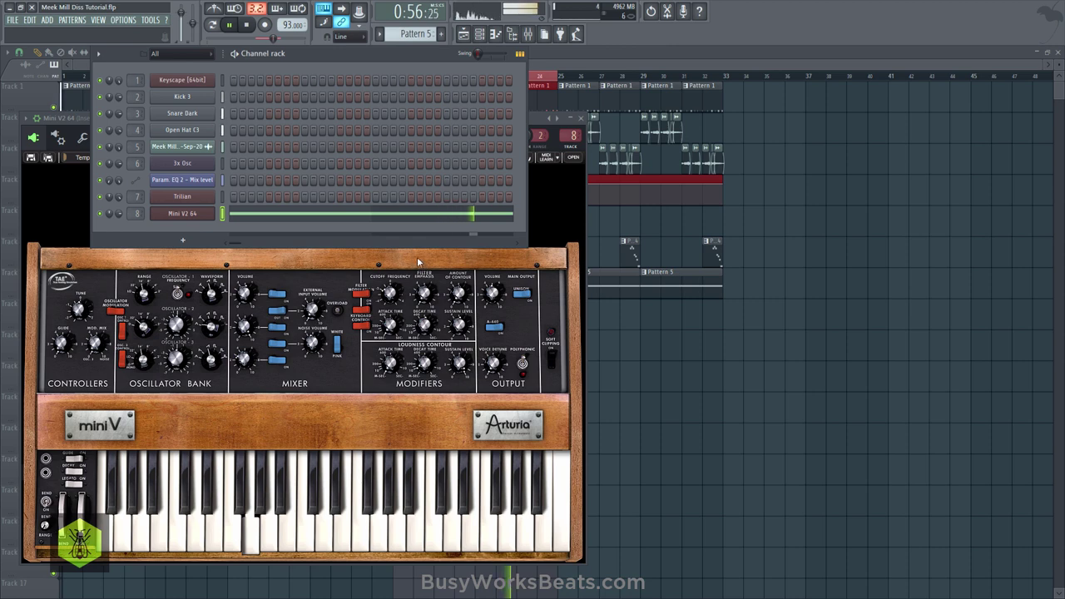
click(533, 117)
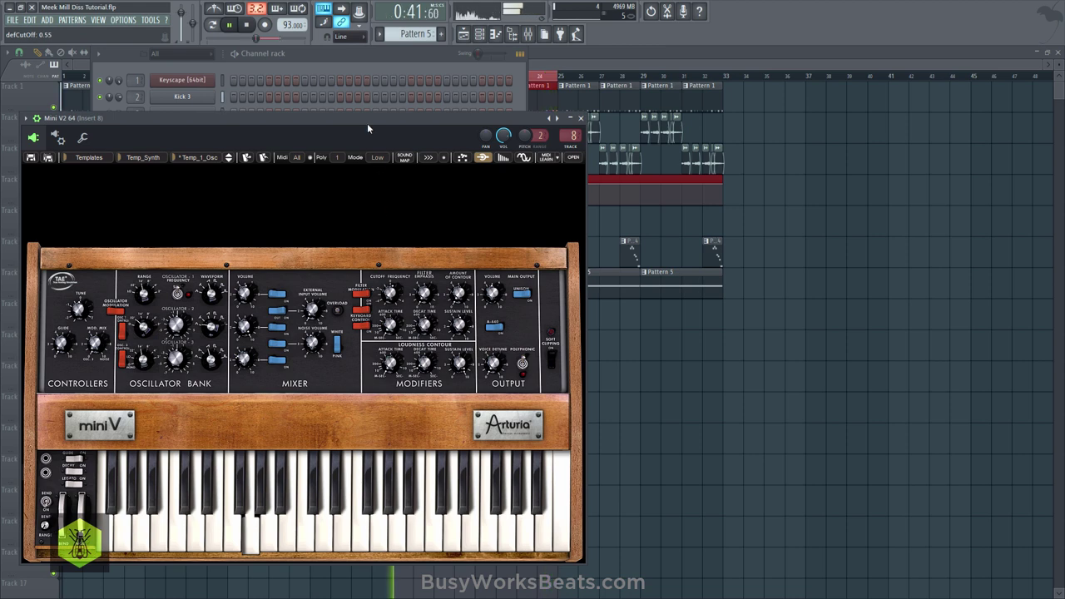
click(353, 62)
click(389, 291)
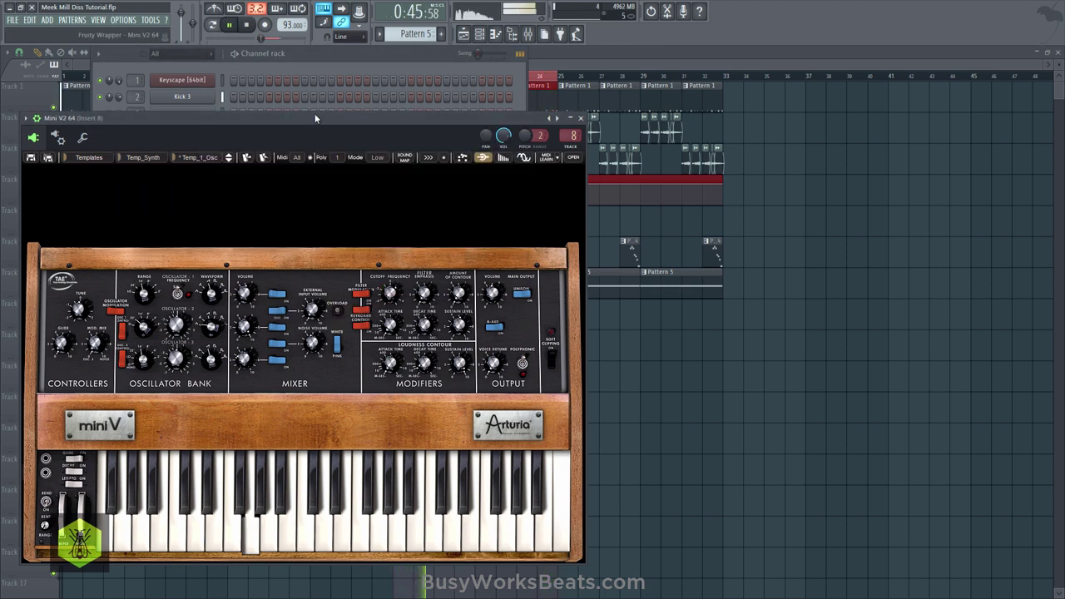
Step: Set the Mini V2 64 noise volume to 0.43 and stop playback
click(321, 65)
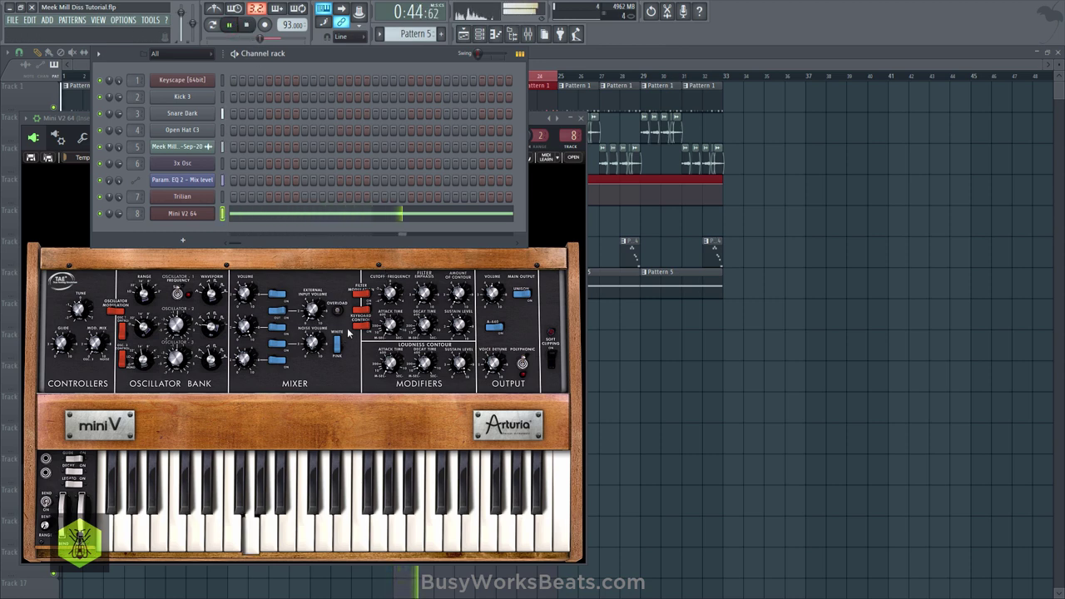
click(310, 339)
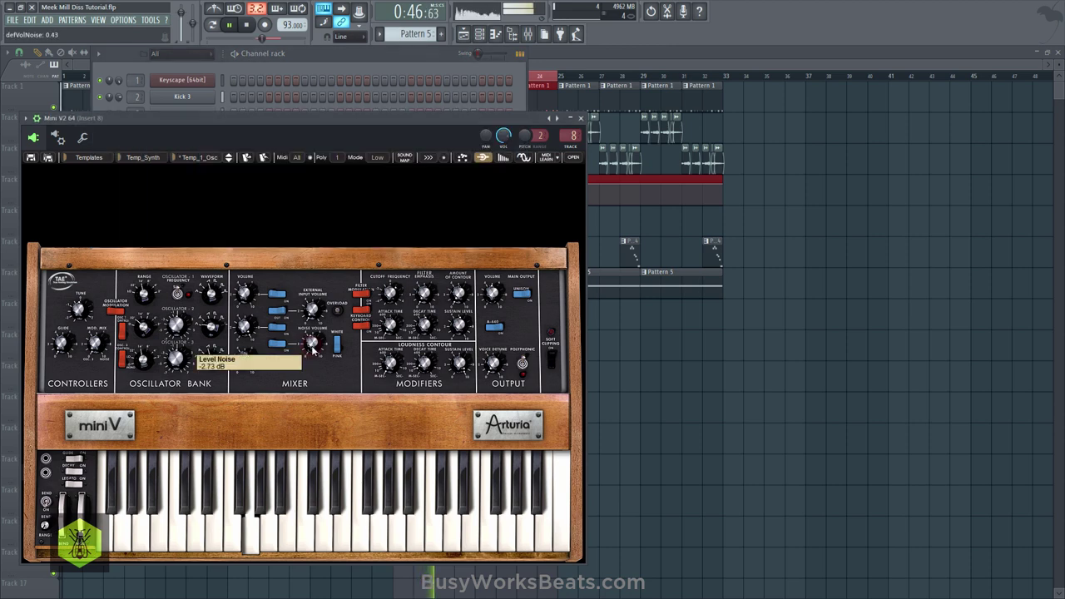
click(328, 60)
key(space)
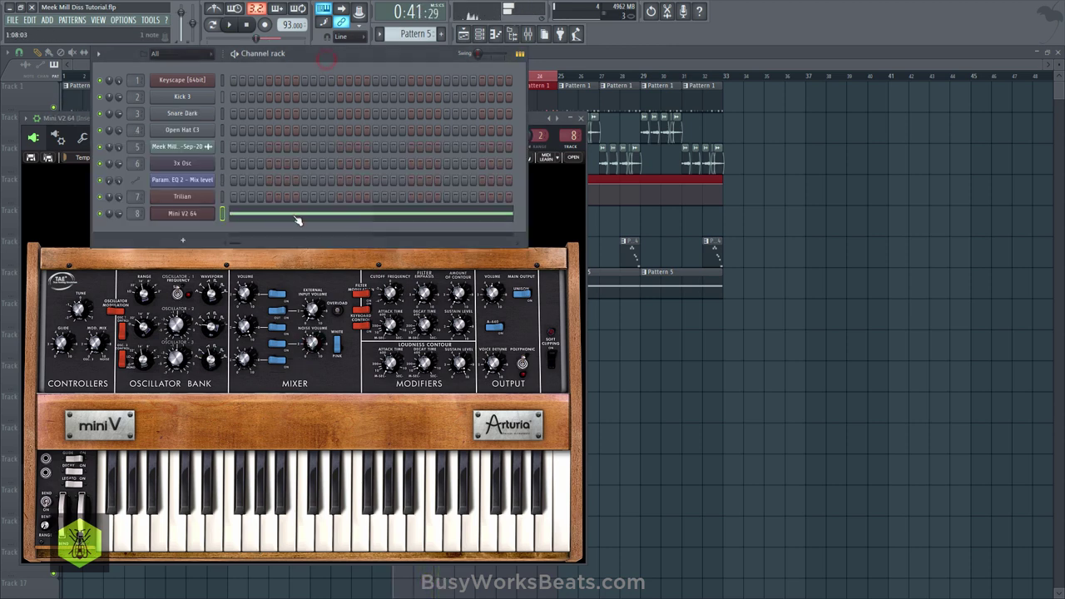
Step: In Mini V2 64's piano roll, try the sustained note at G3 and G5 against the loop, and return it to G4
click(295, 216)
key(ctrl+Down)
key(space)
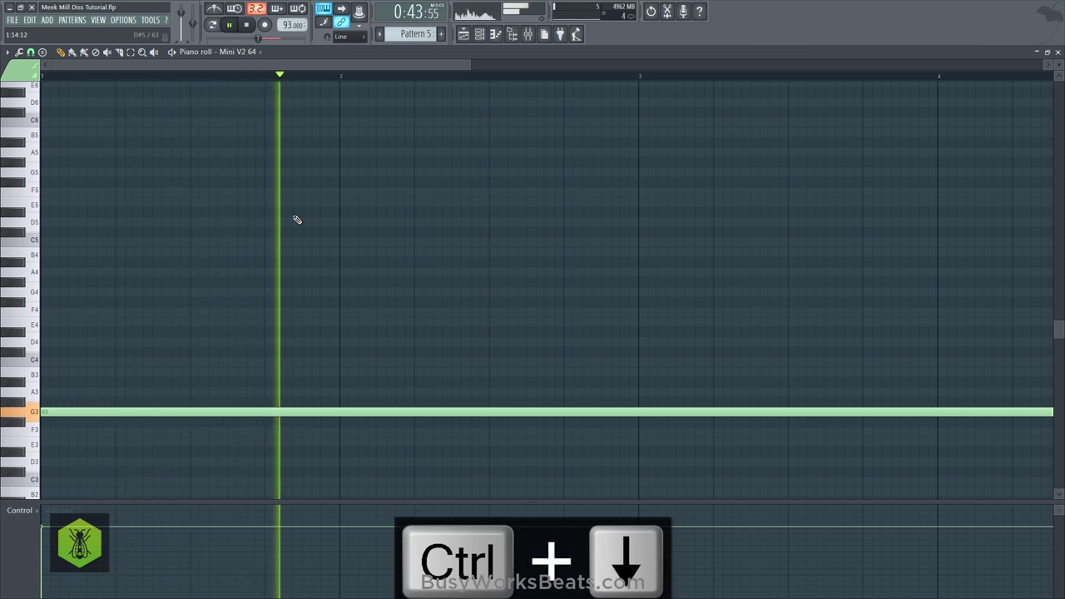
key(space)
key(ctrl+Up)
key(ctrl+Up)
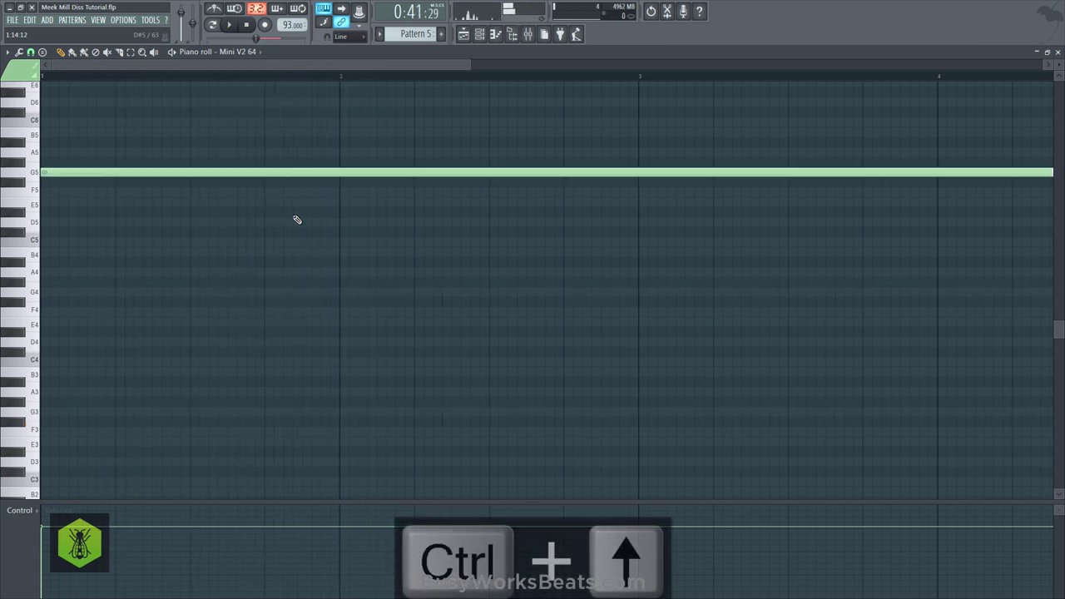
key(space)
key(ctrl+Down)
key(space)
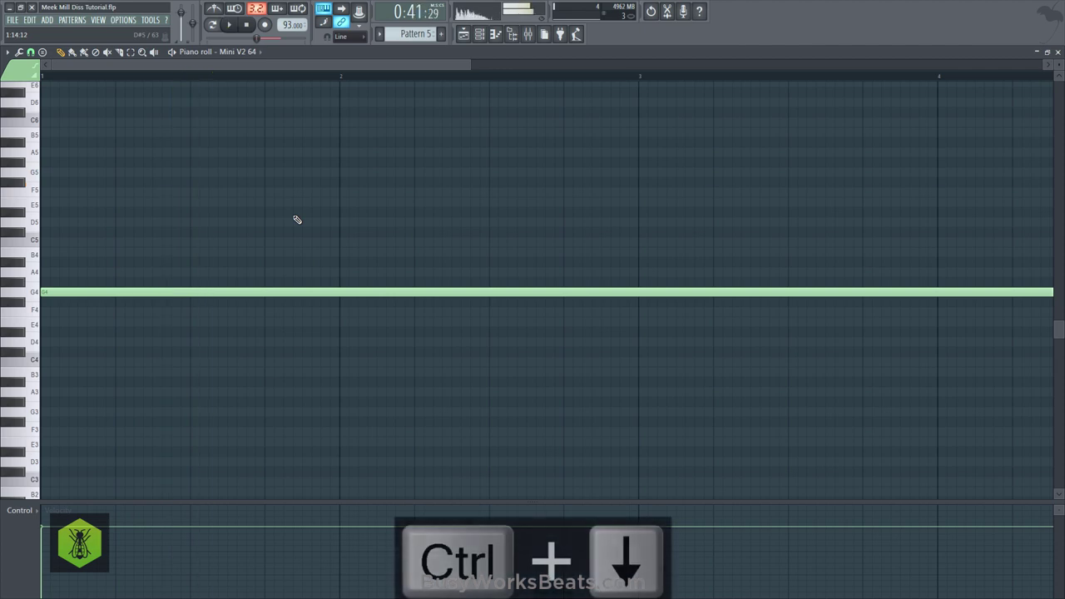
key(space)
Step: Set the Insert 8 mixer track volume to 78% (-5.3 dB) while the loop plays
click(479, 33)
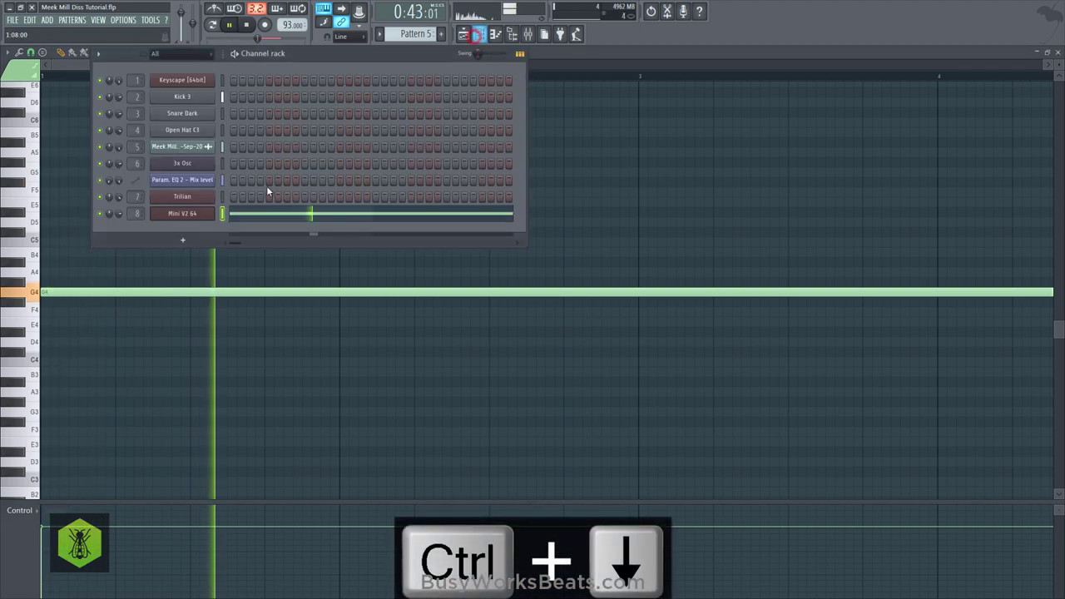
click(198, 211)
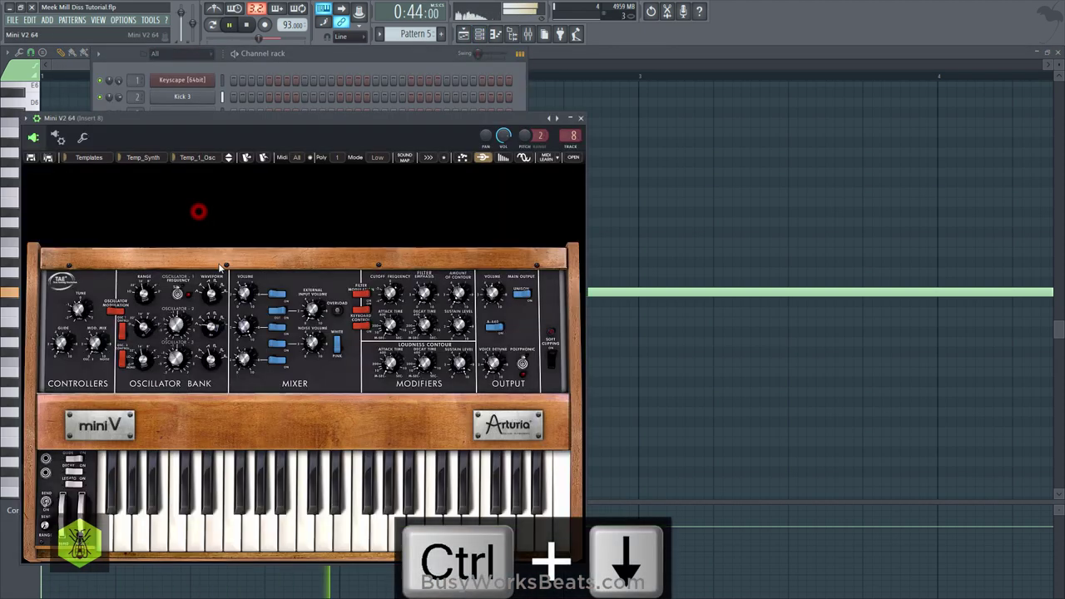
click(529, 36)
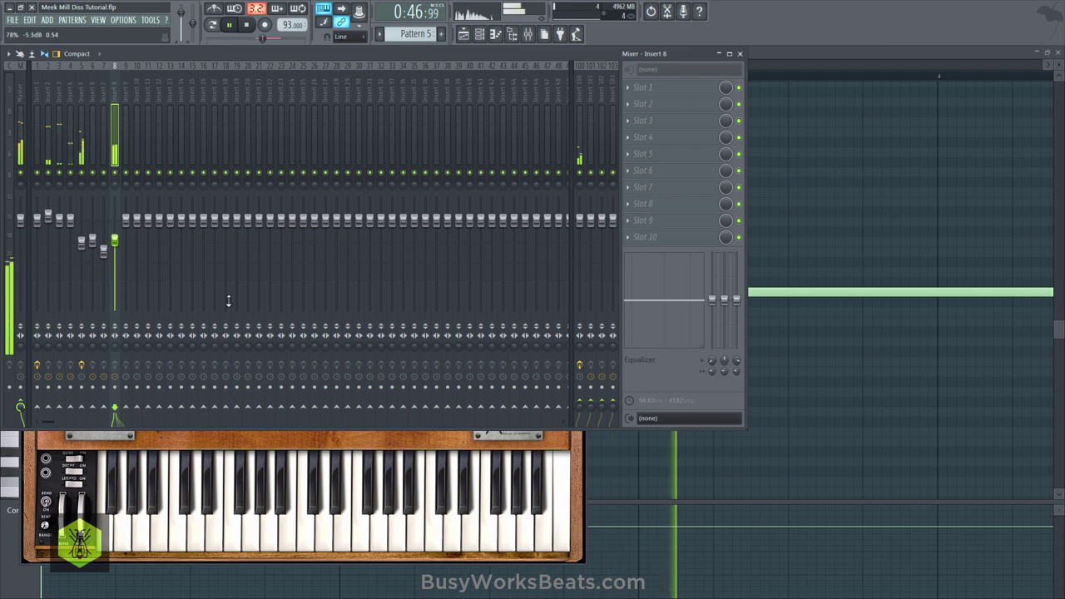
click(773, 400)
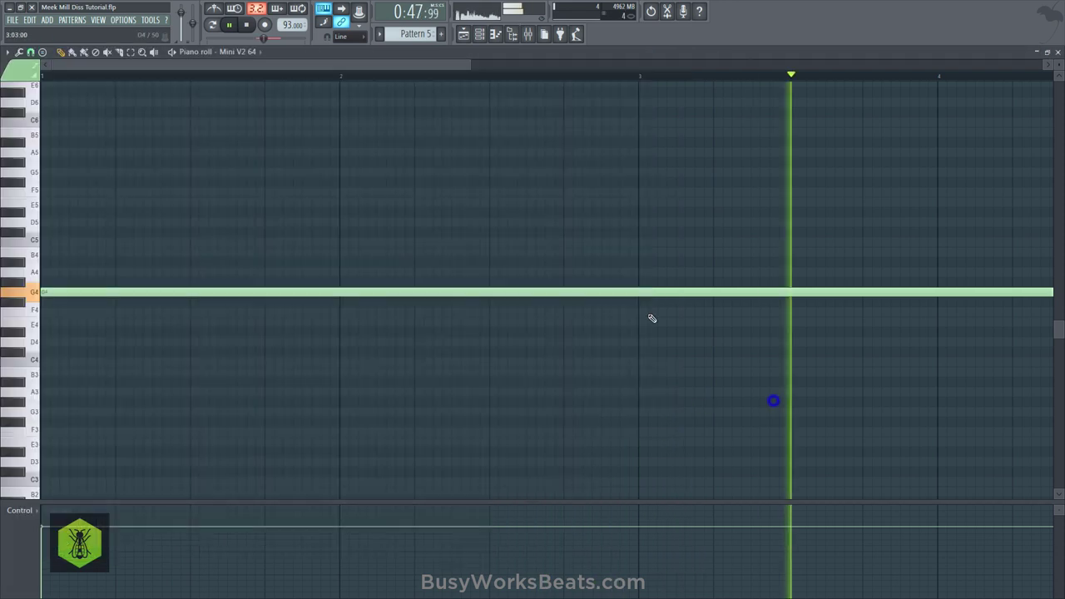
Step: Reopen the Mini V2 64 synth, set the filter cutoff to 0.57 and try oscillator 3's range at 32' against the loop
click(479, 33)
click(204, 213)
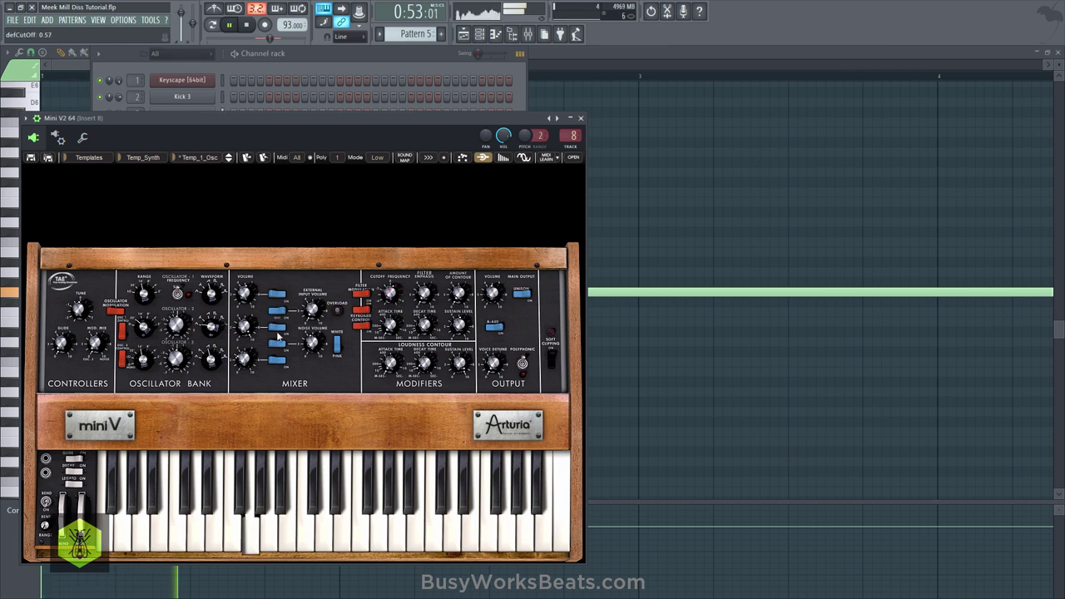
click(144, 364)
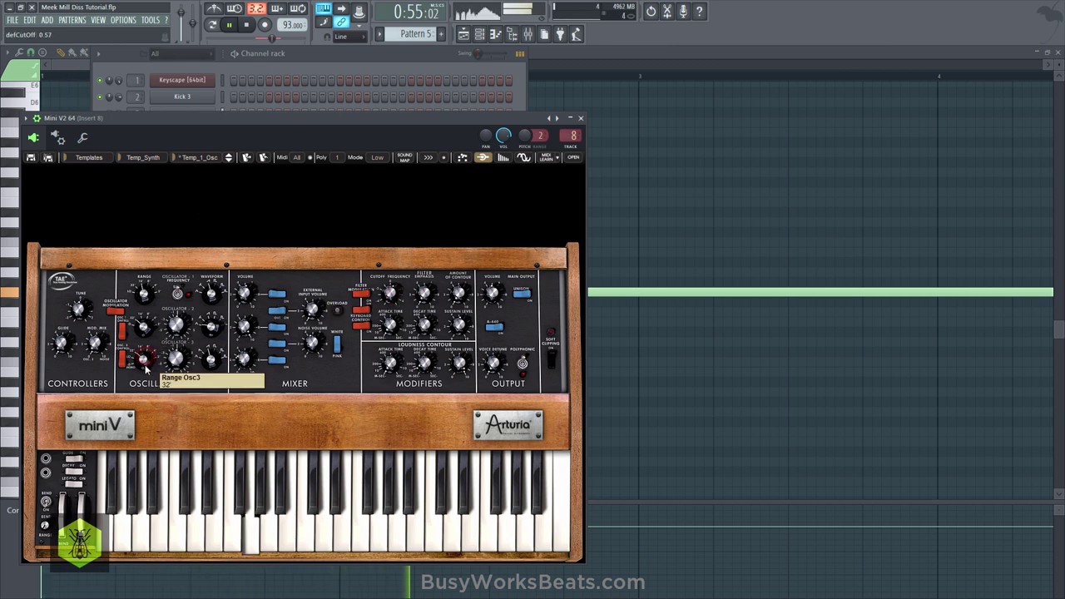
drag(145, 363, 149, 333)
click(145, 298)
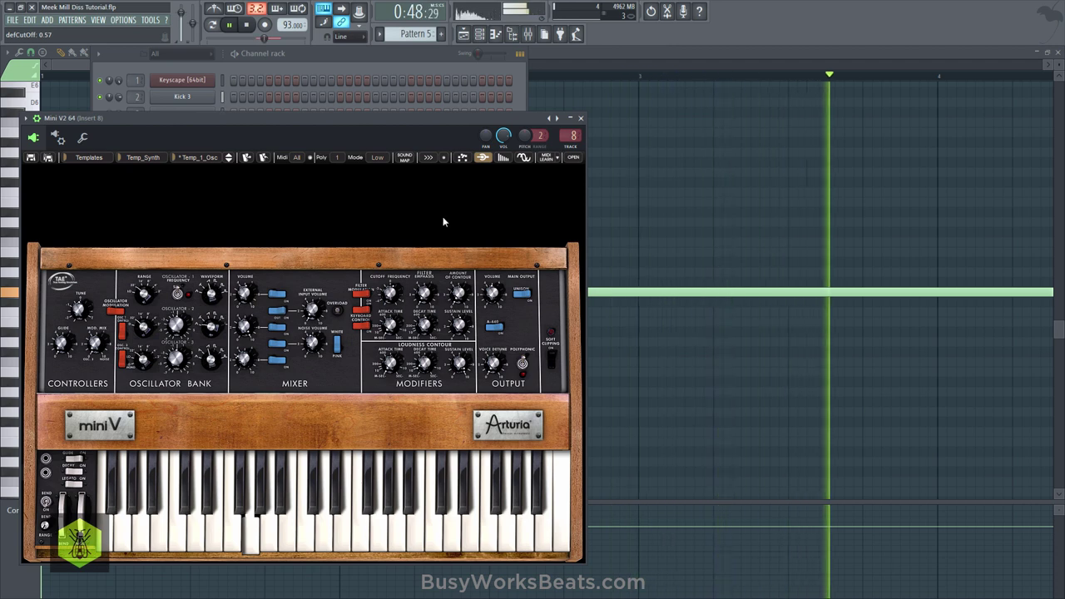
Step: Try the Mini V2 64 voice detune around 0.00 against the loop, minimize the synth window and stop playback
click(494, 365)
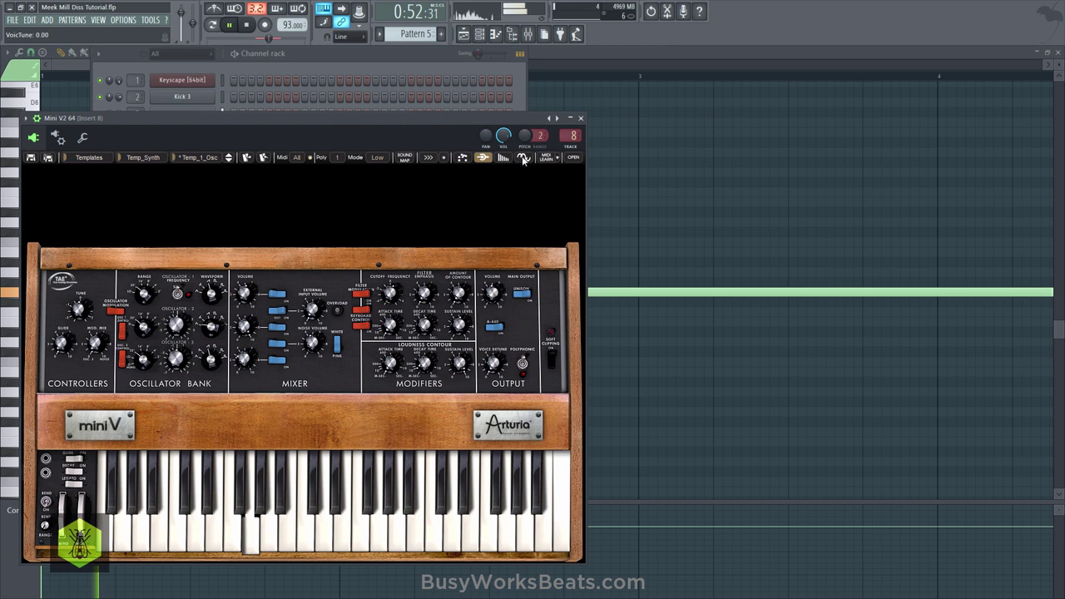
click(523, 158)
mouse_move(496, 360)
mouse_down()
mouse_move(493, 316)
mouse_move(494, 356)
mouse_up()
click(525, 158)
click(574, 119)
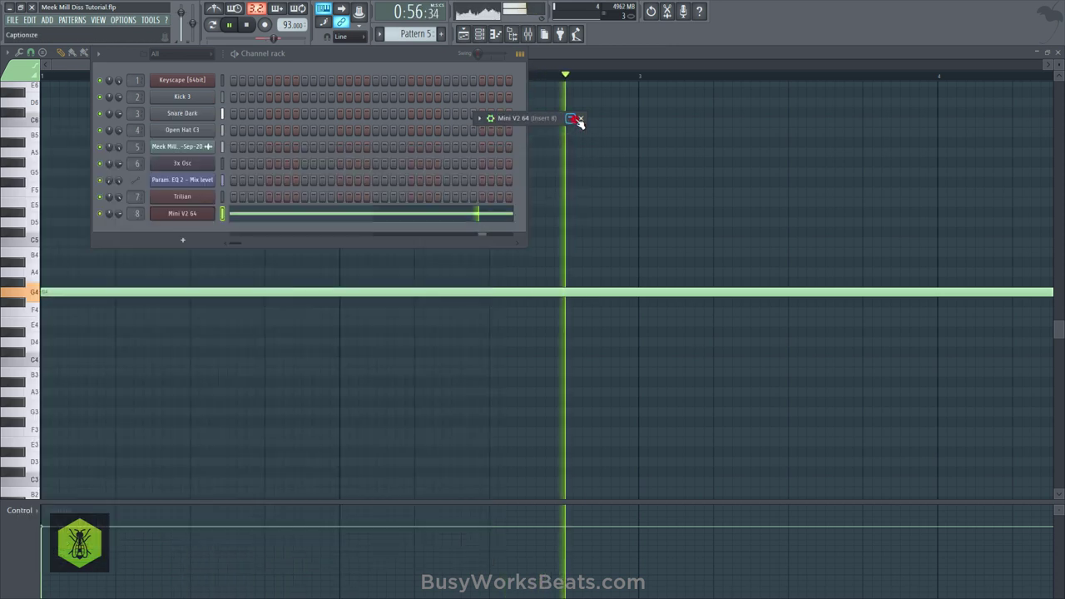
key(space)
Step: Shorten the sustained G4 note at bar 1 to a length of 0:01:20 and save the project
click(572, 125)
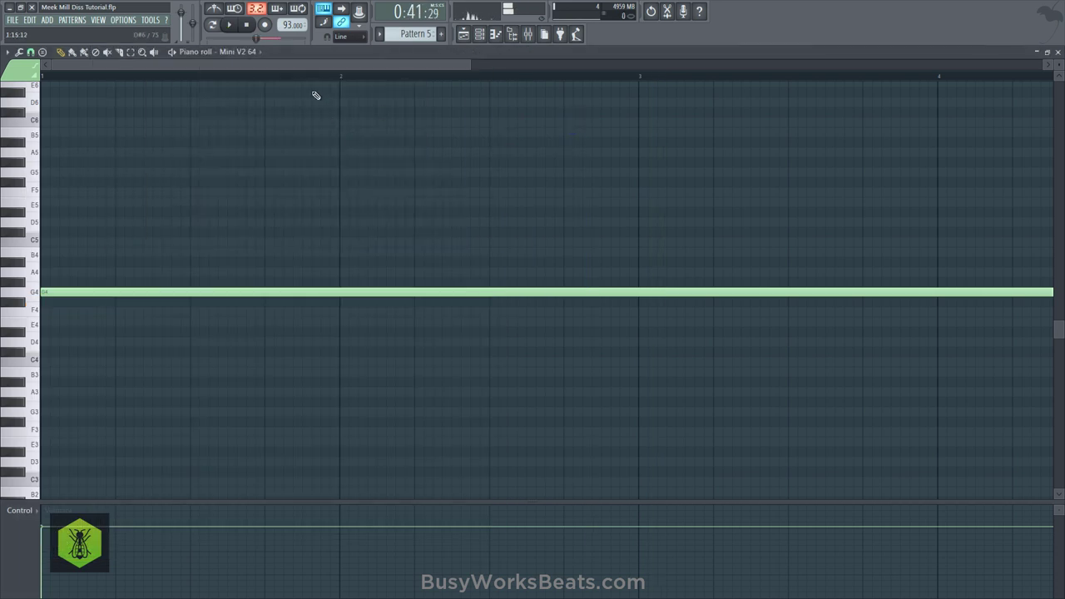
scroll(309, 83, down, 3)
ctrl+scroll(309, 83, down, 5)
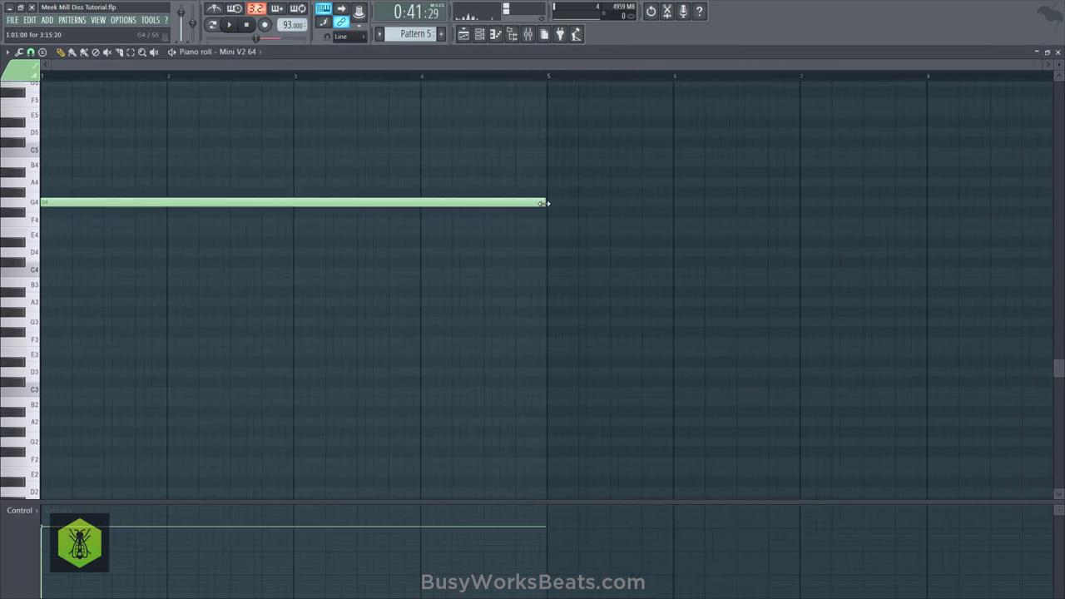
drag(545, 203, 60, 203)
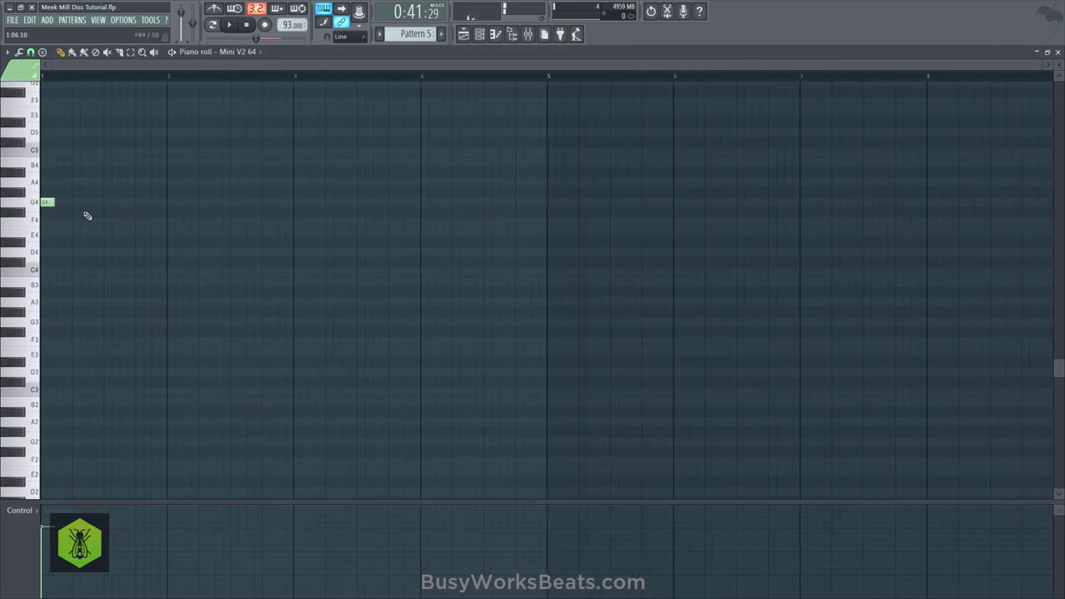
key(ctrl+s)
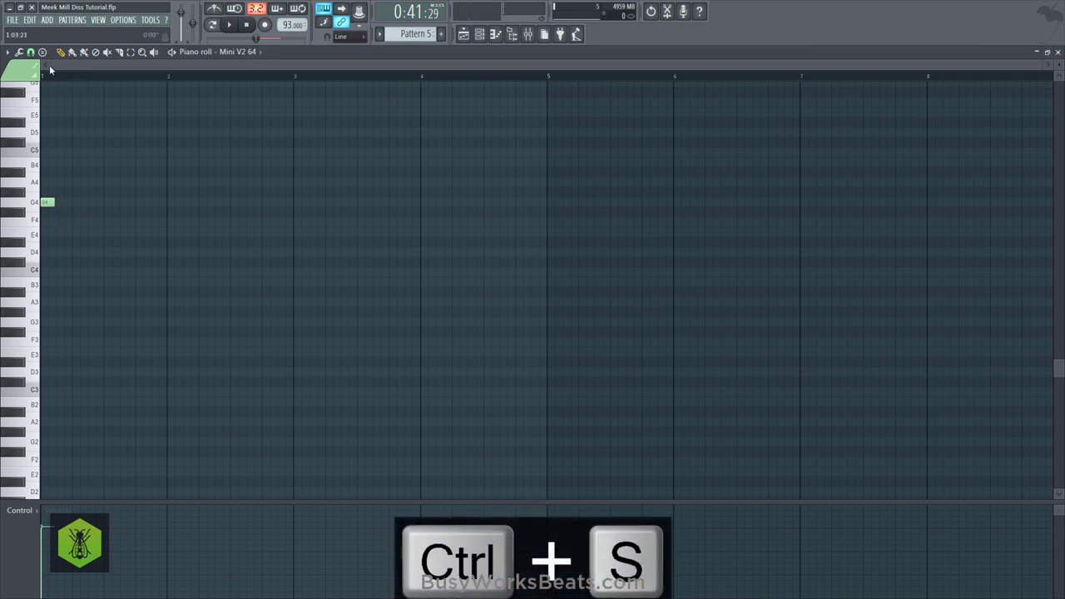
Step: Close the piano roll, bring the playlist forward and play the looped section from bar 17
click(1057, 51)
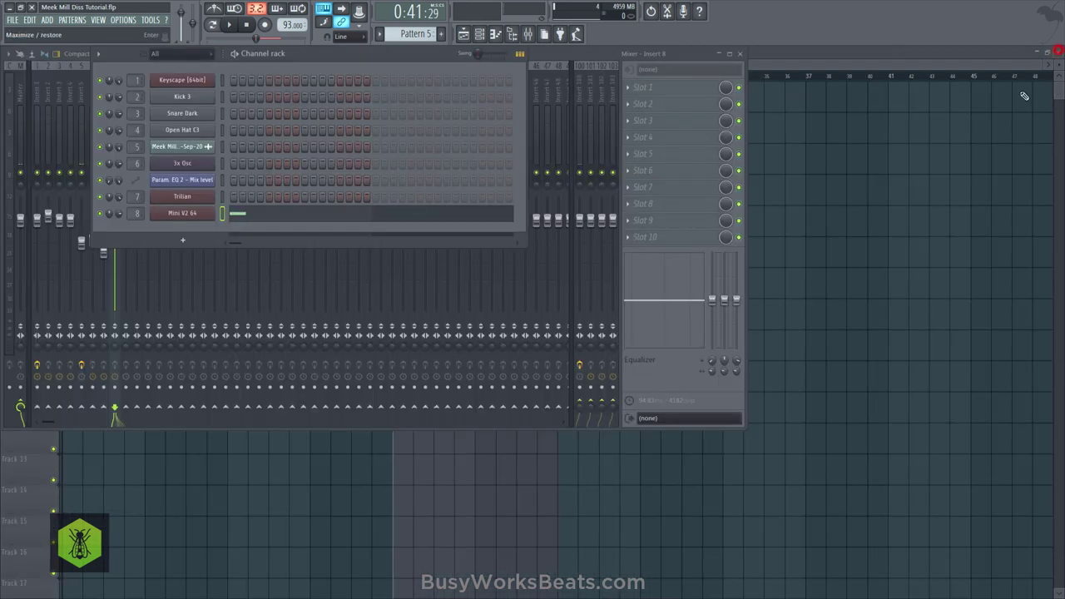
right_click(970, 152)
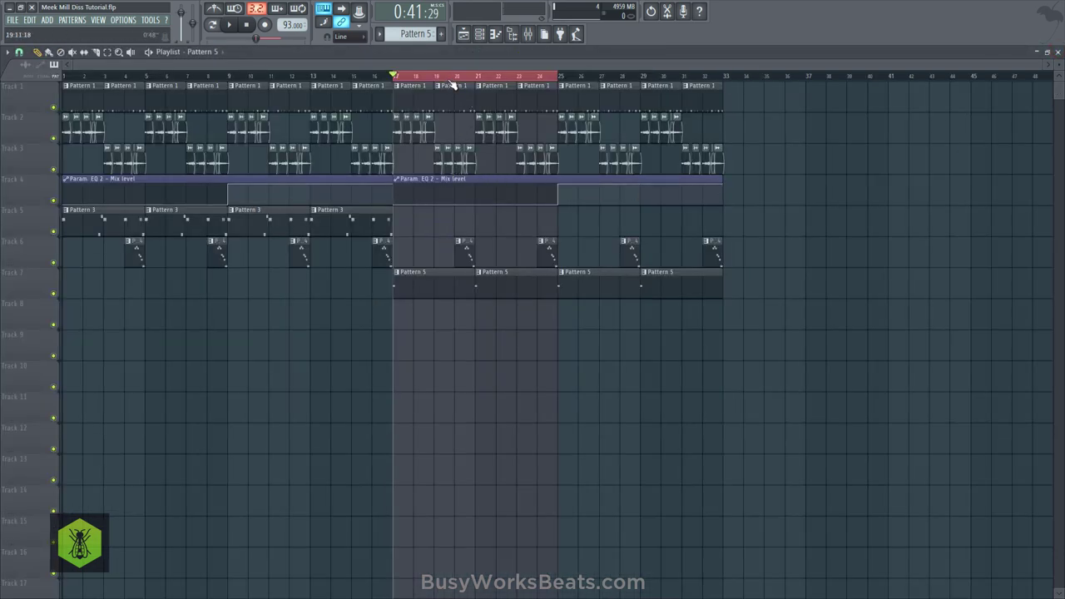
key(space)
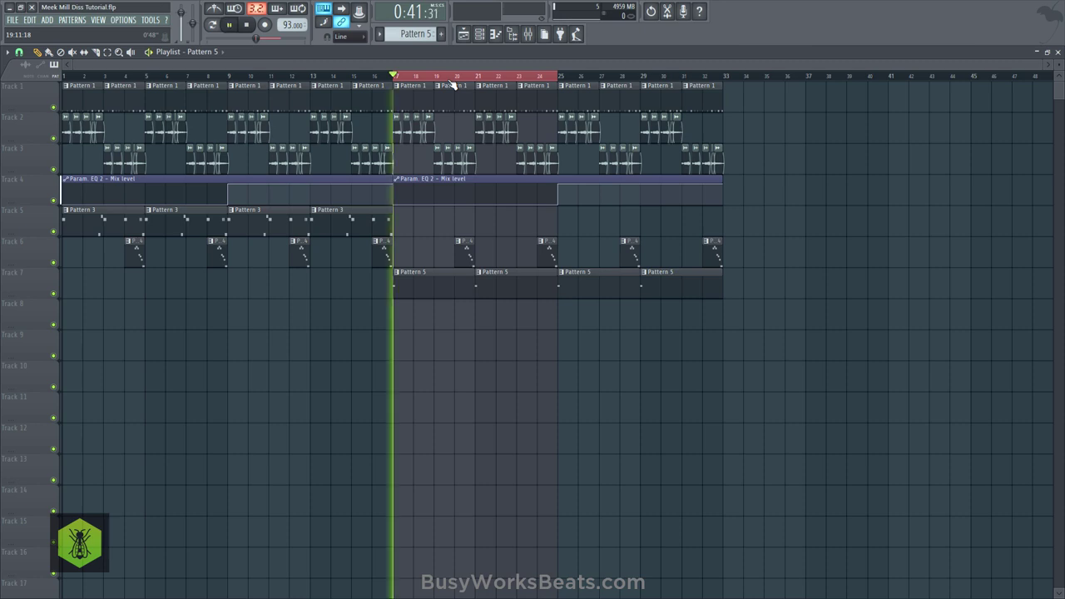
Step: In Mini V2 64's piano roll, add a G4 note at 1:10:00 shortened to one step, followed by a short D#4 note
click(480, 35)
click(230, 216)
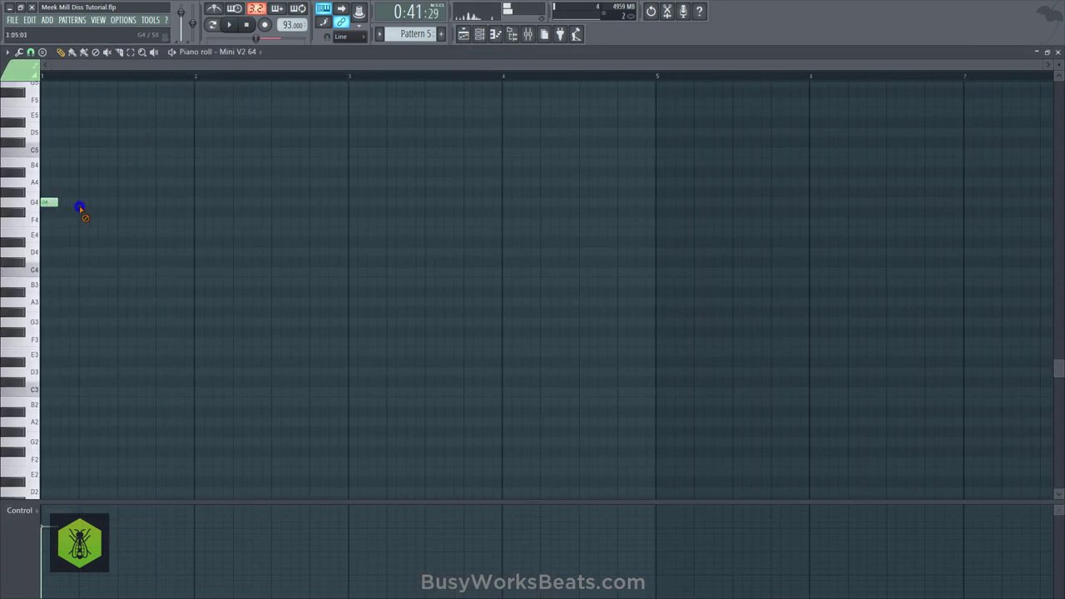
key(space)
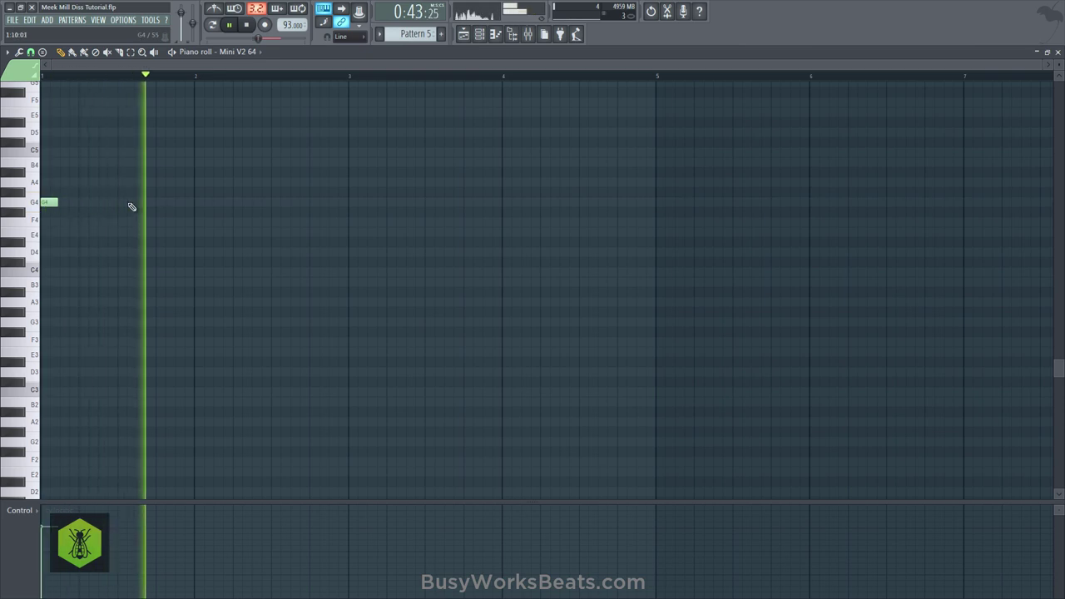
key(space)
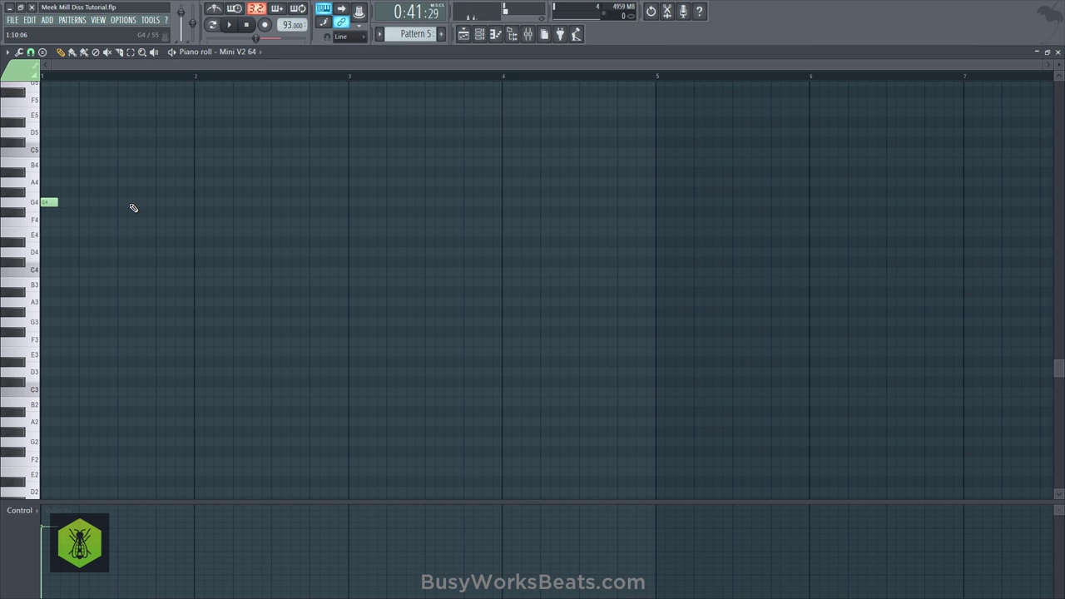
click(131, 203)
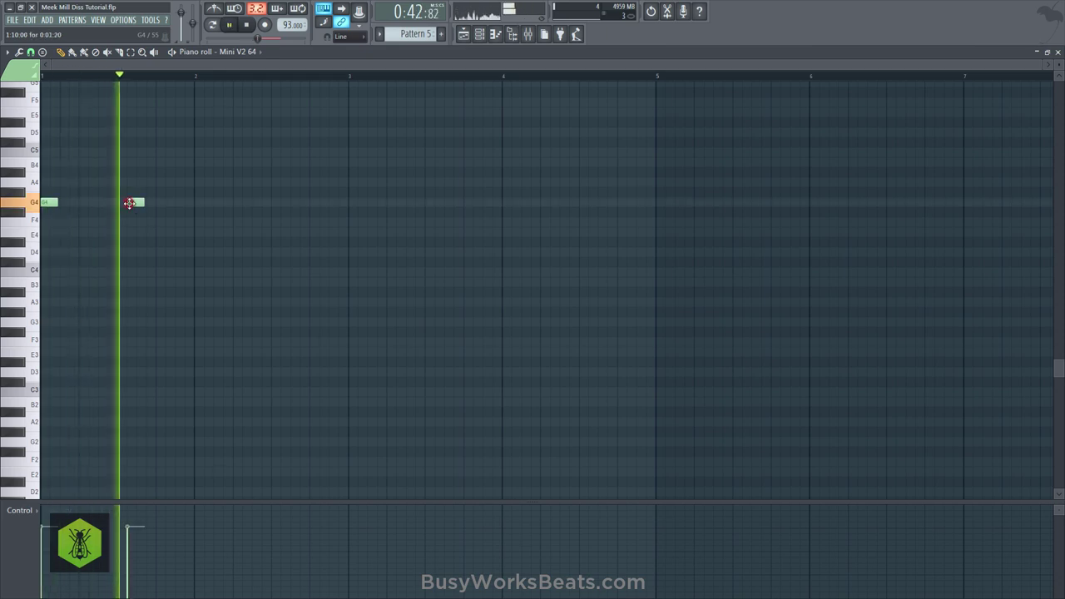
key(space)
drag(143, 202, 133, 202)
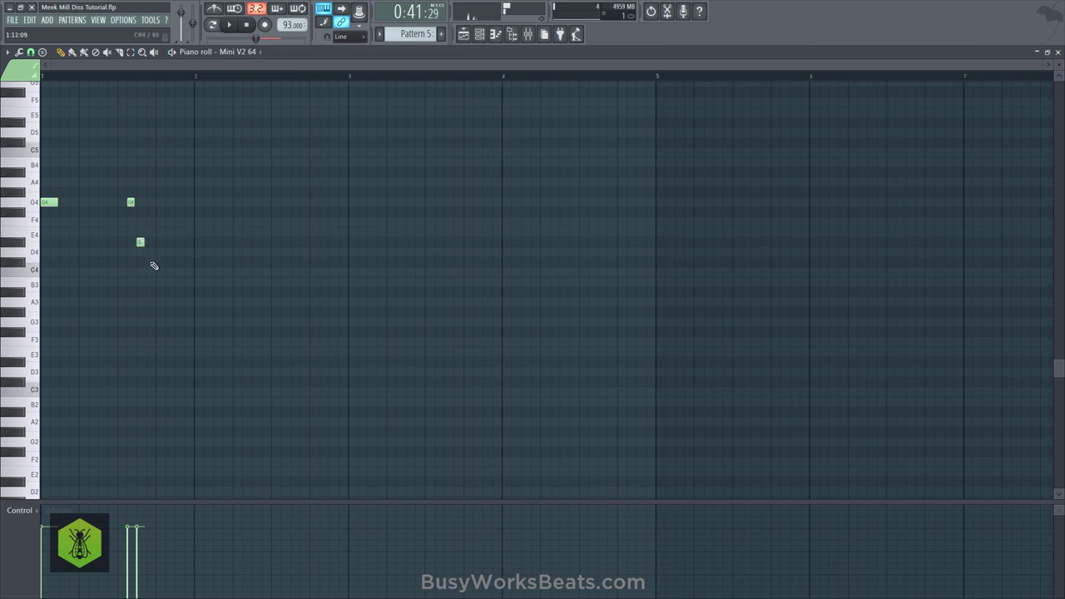
Step: Raise the notes one octave, and place a two-step C5 at step 13 and a short G#5 at step 15 of bar 1
key(ctrl+Up)
scroll(105, 233, up, 3)
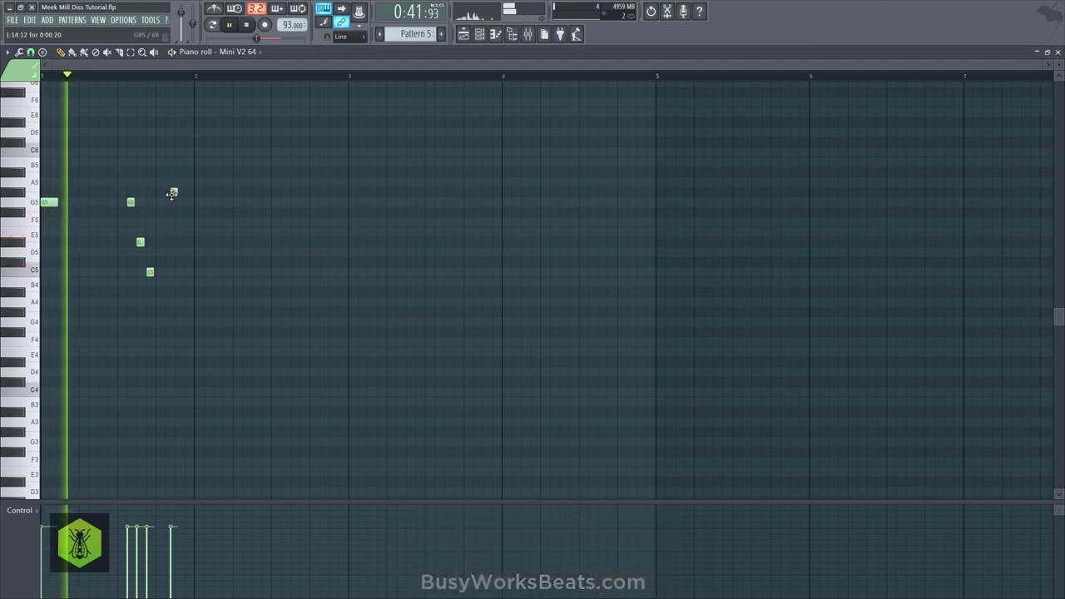
drag(172, 195, 167, 196)
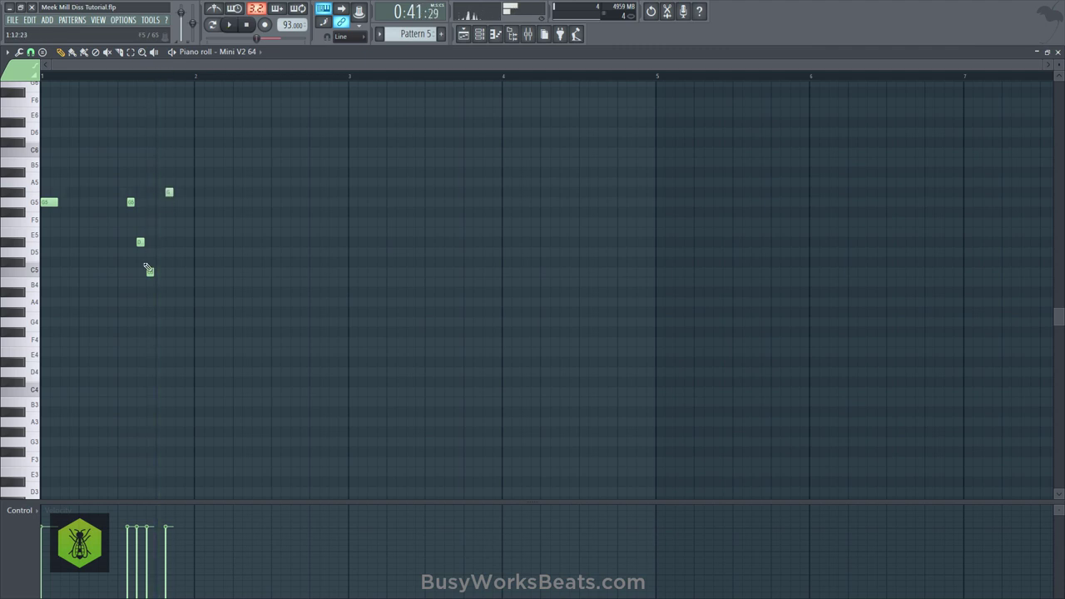
drag(150, 274, 163, 273)
drag(169, 194, 178, 193)
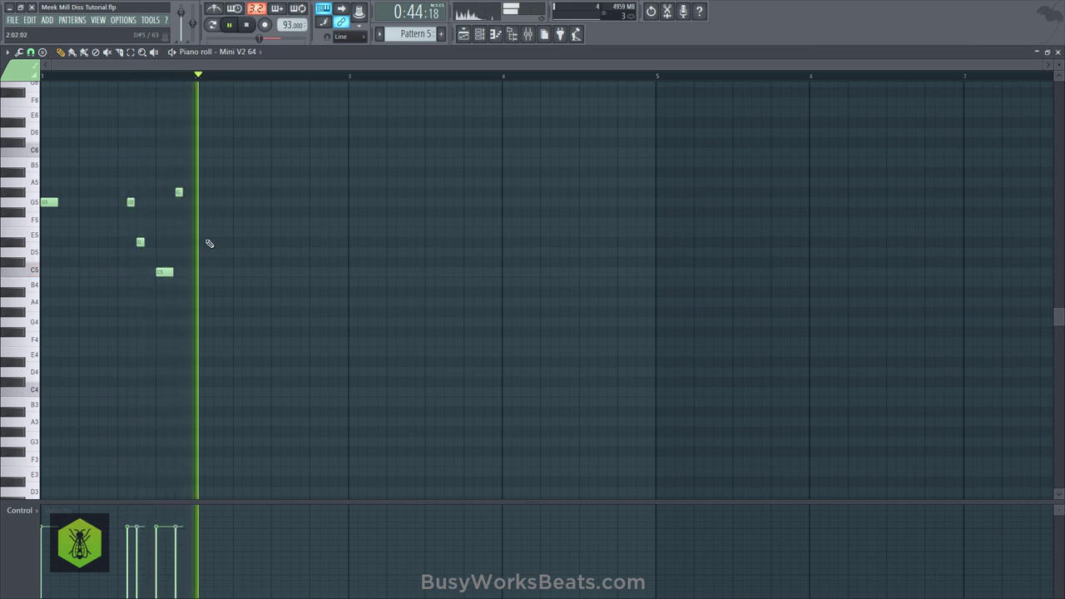
Step: Duplicate the whole bar 1 melody into bar 2, save the project and play it back
drag(247, 300, 48, 169)
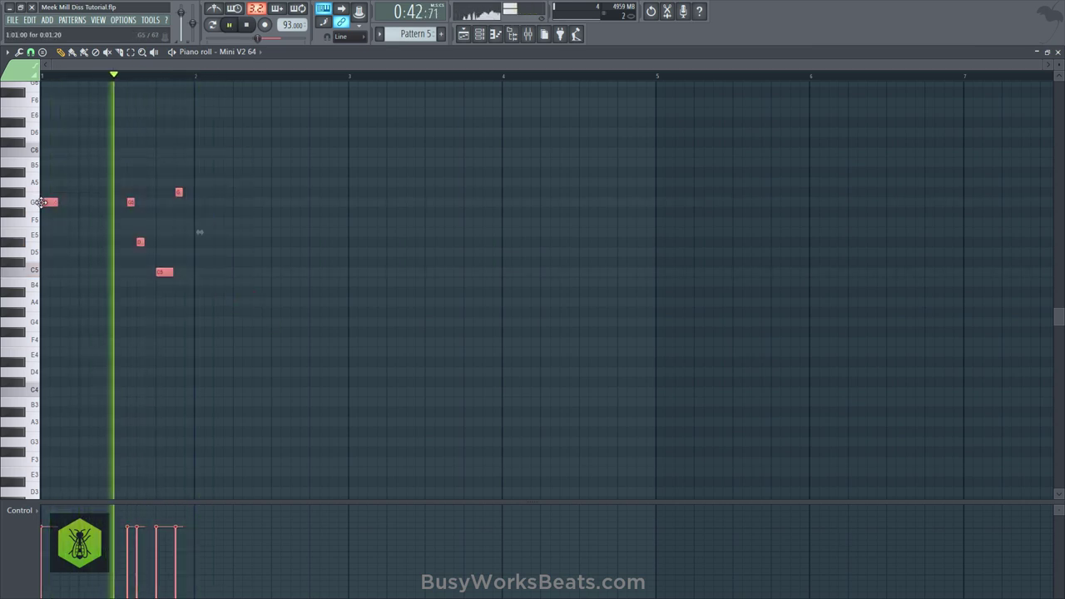
key(ctrl+b)
key(space)
ctrl+click(210, 172)
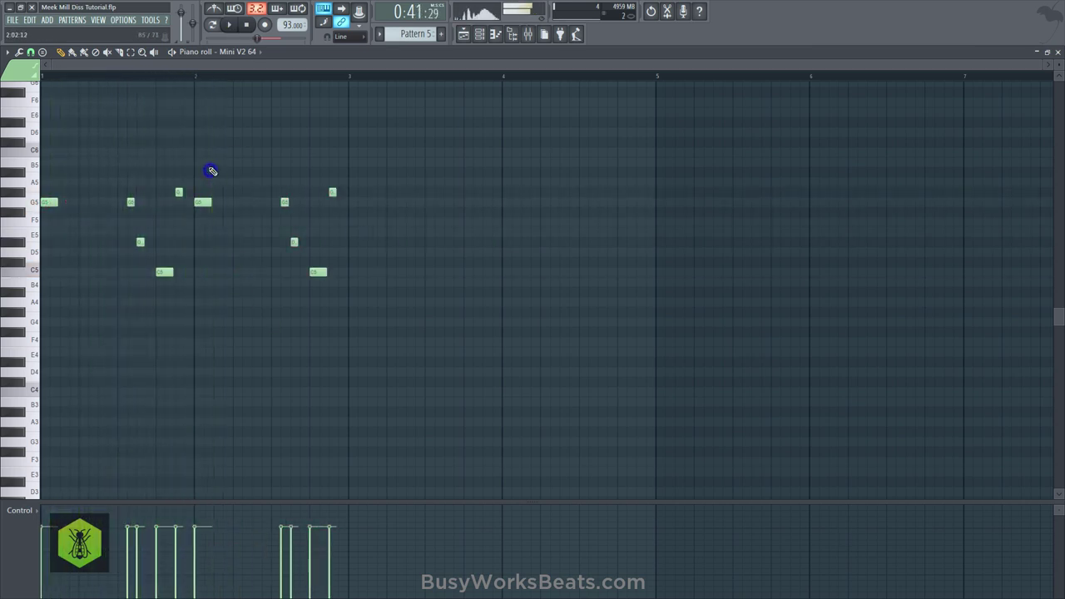
key(ctrl+s)
ctrl+click(216, 123)
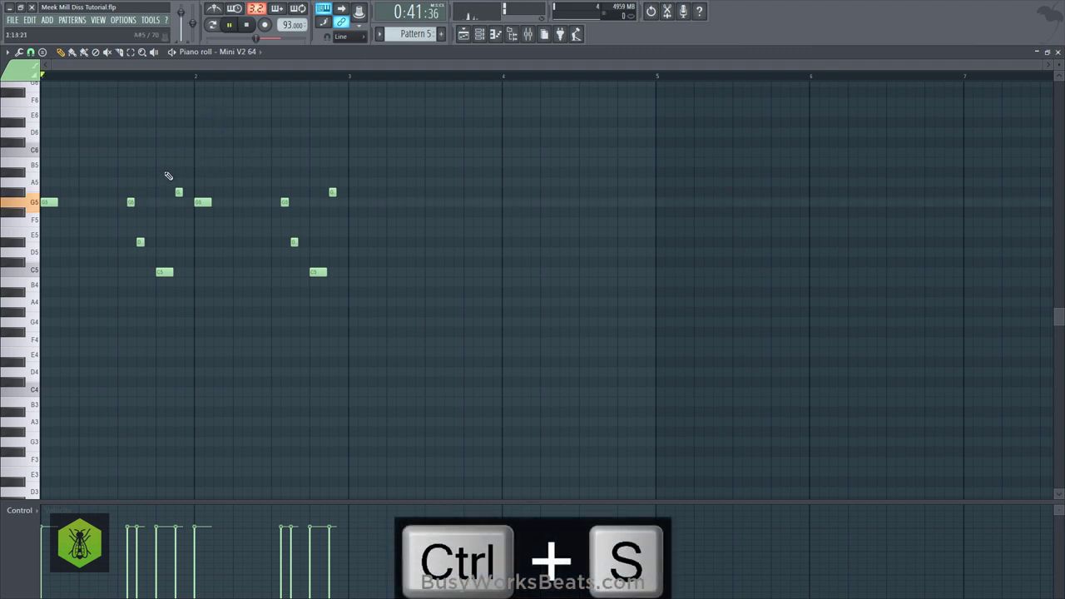
key(space)
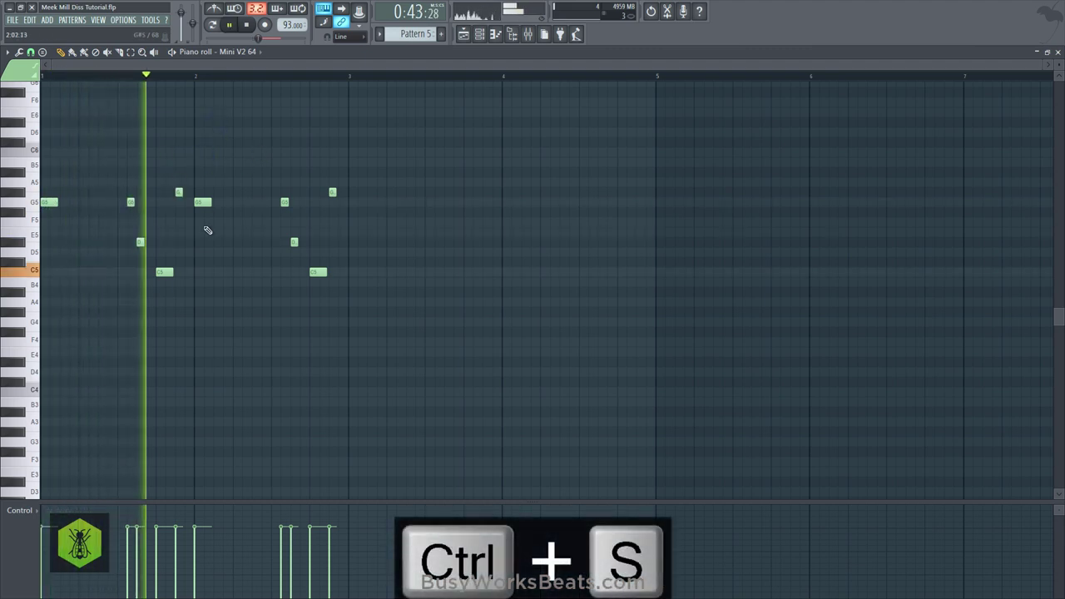
Step: Delete the short G5 and D#5 notes from bar 2, and copy the two-bar melody into bars 3 and 4
right_click(283, 201)
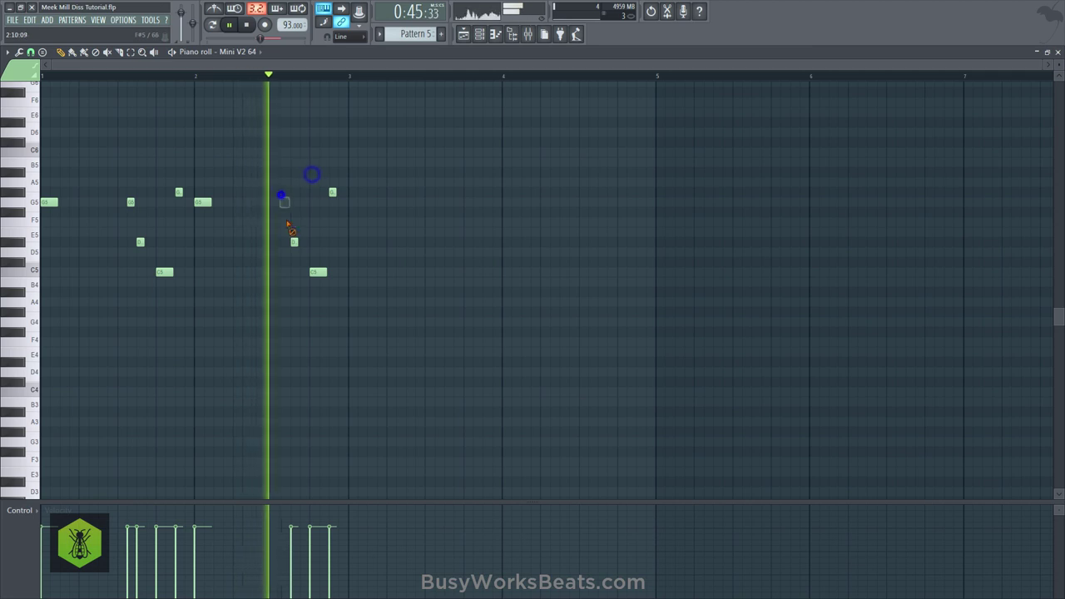
right_click(293, 240)
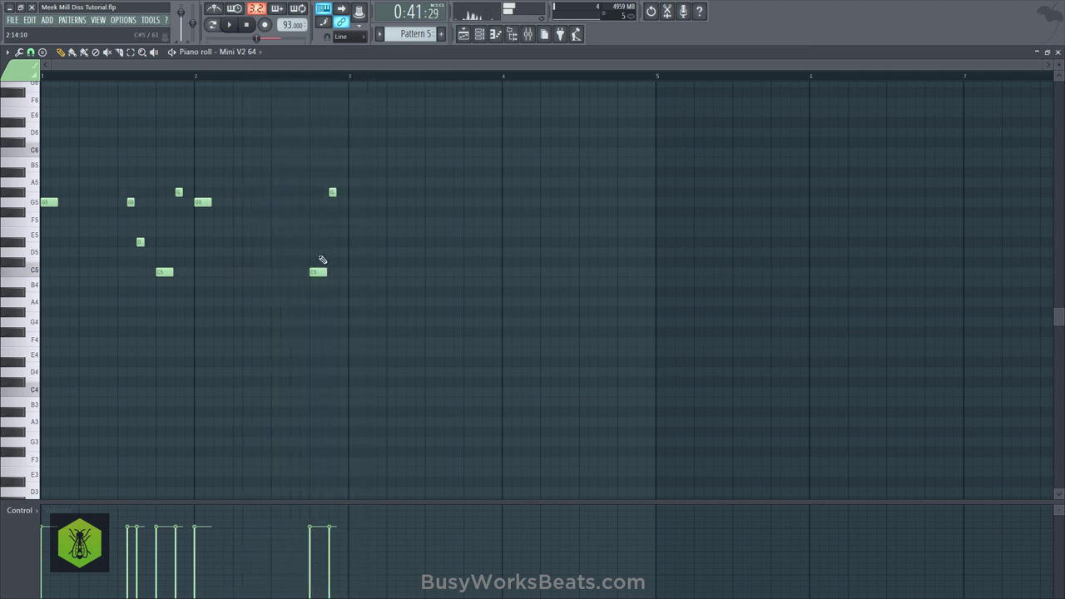
drag(389, 305, 40, 116)
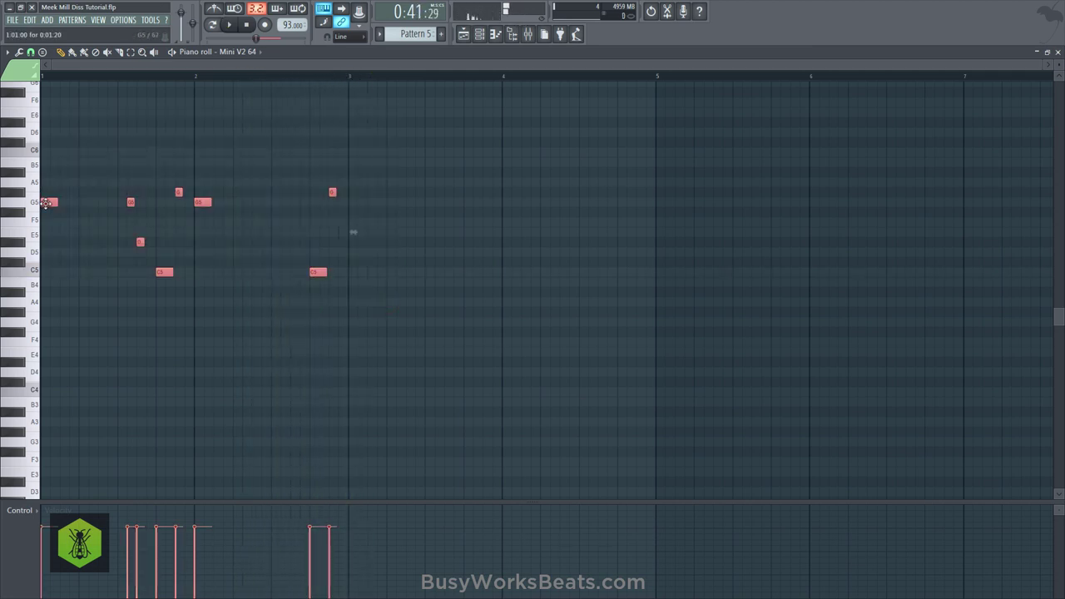
drag(45, 203, 352, 200)
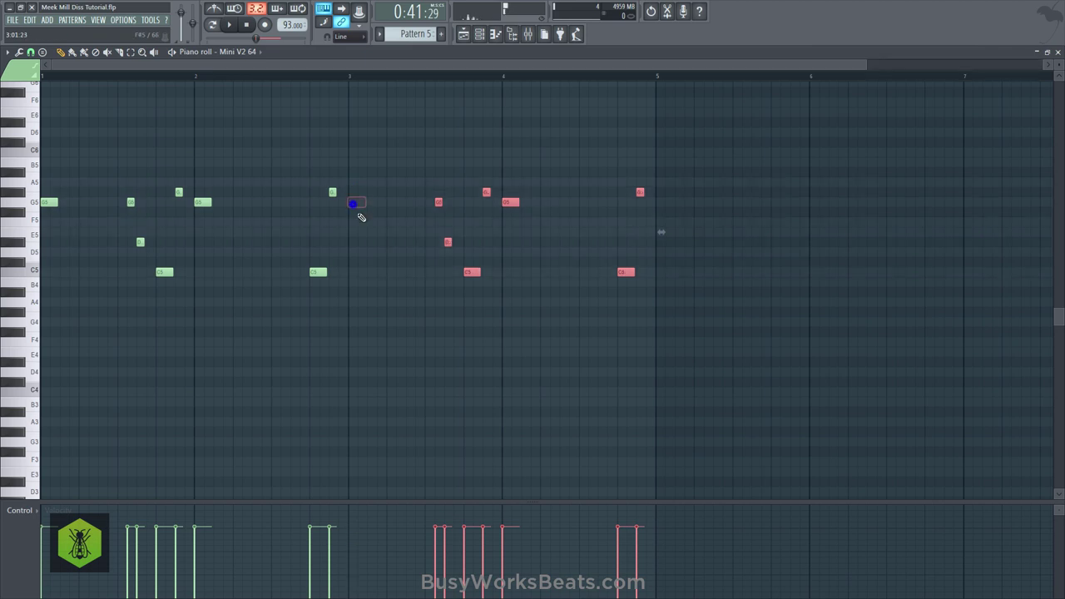
key(ctrl+z)
ctrl+click(375, 247)
Step: Rework bar 4's ending as two one-step G5 notes and a two-step G#5, and lower the melody one octave
click(624, 273)
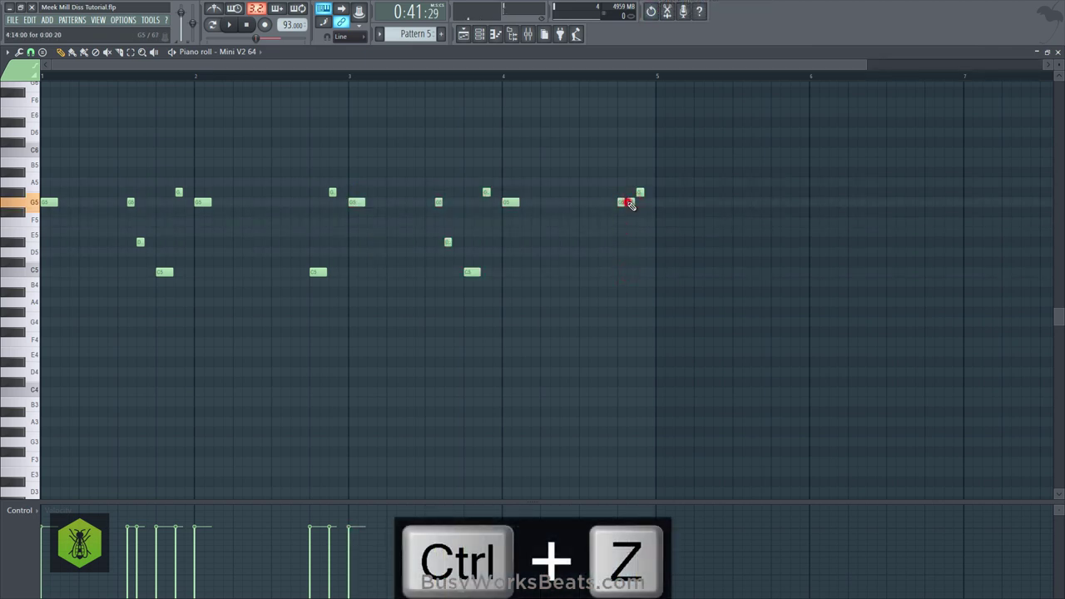
key(space)
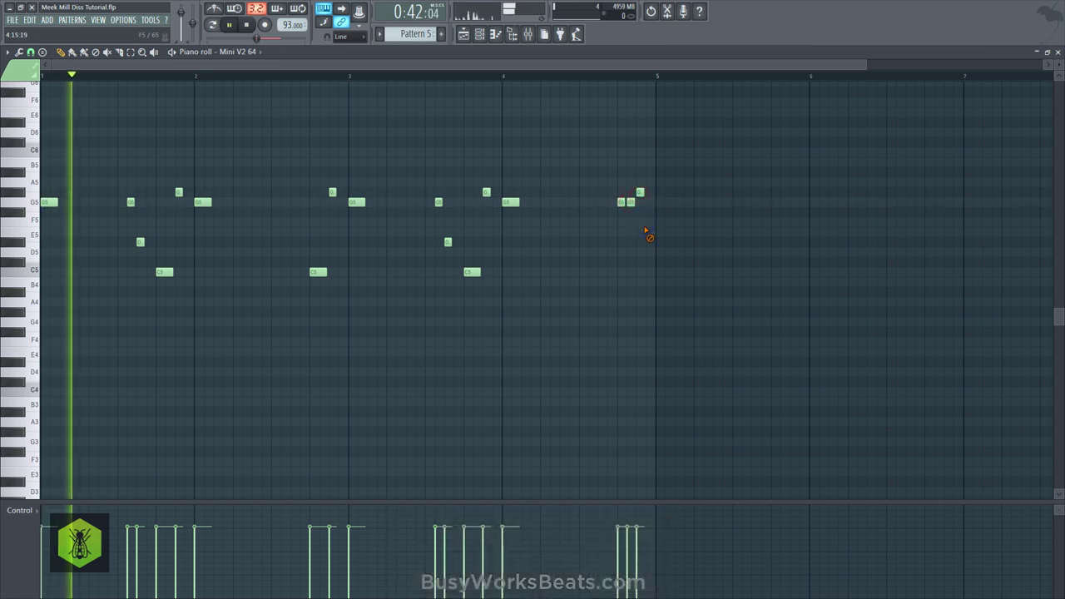
click(640, 192)
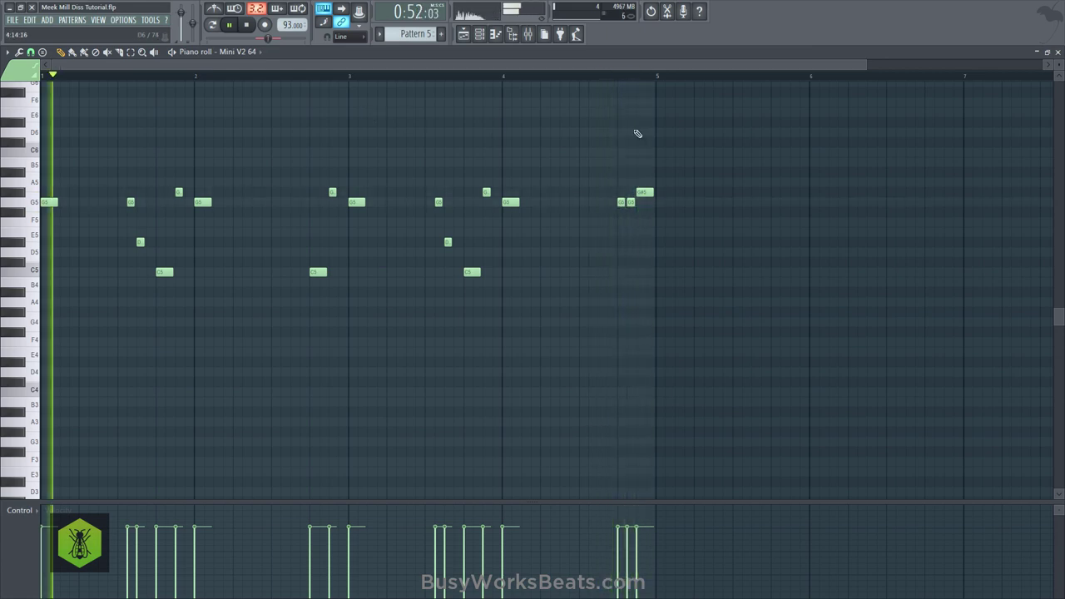
key(ctrl+Down)
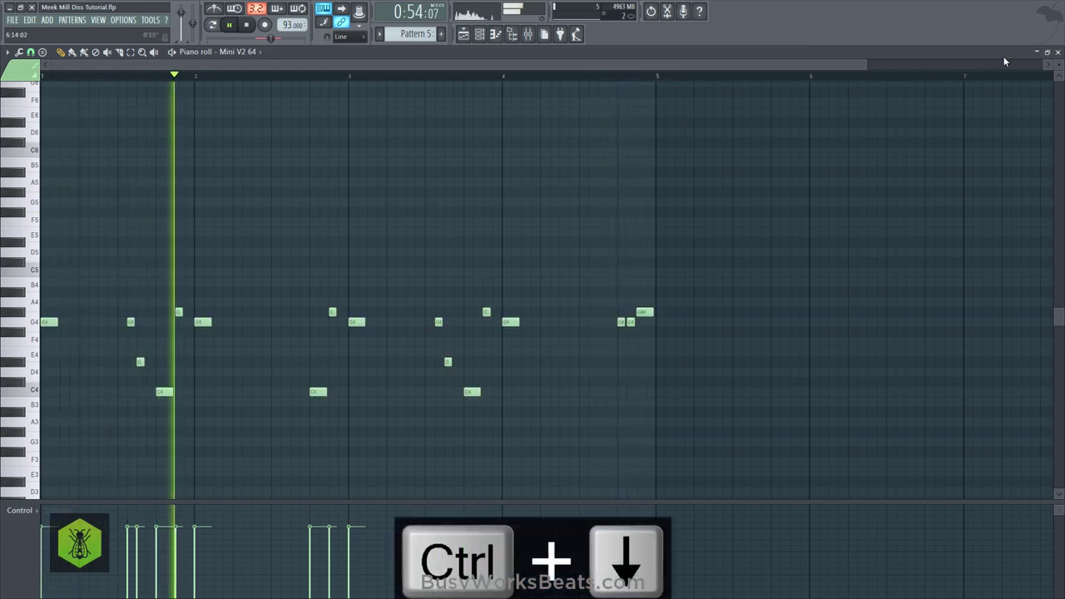
Step: Close the piano roll and set Mini V2's filter cutoff to 0.70 and noise volume to 0.16
click(1058, 51)
click(182, 213)
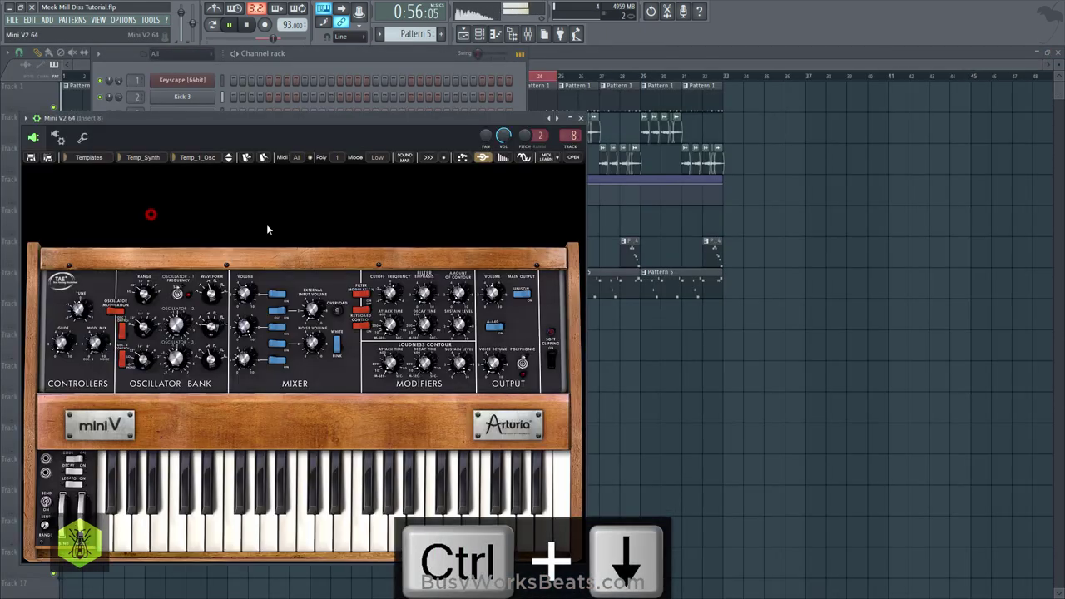
drag(391, 295, 391, 288)
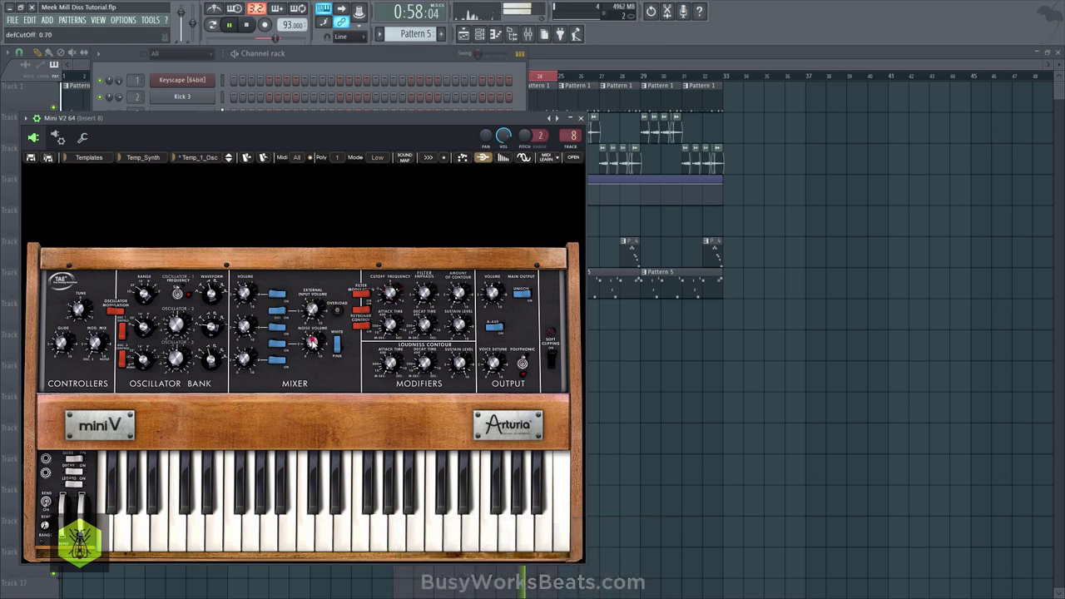
drag(312, 352, 311, 355)
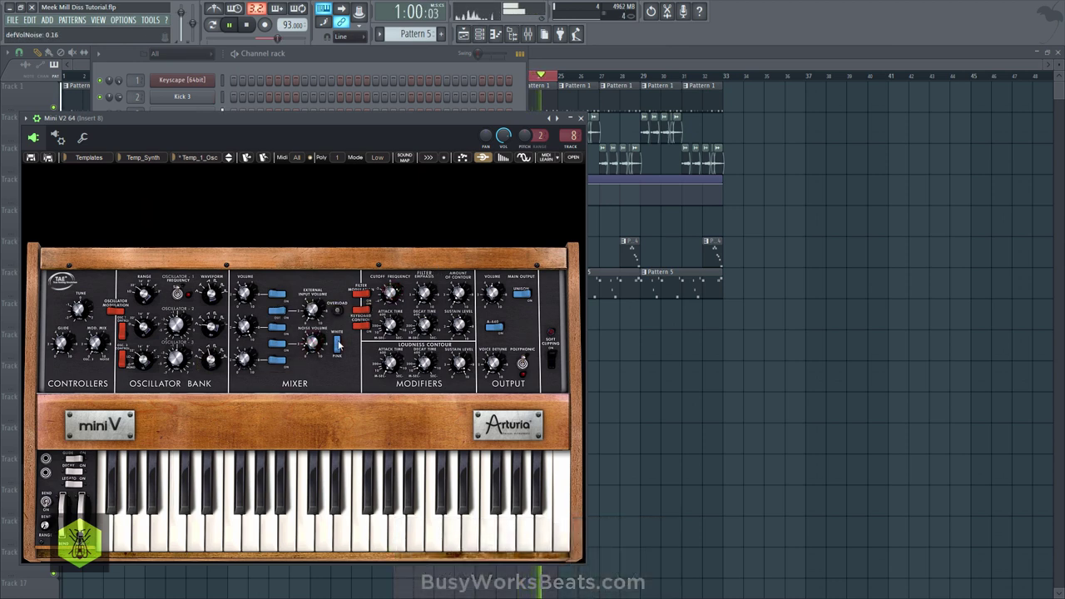
Step: Return to the playlist, clear the loop region starting at bar 17 and save the project
click(457, 60)
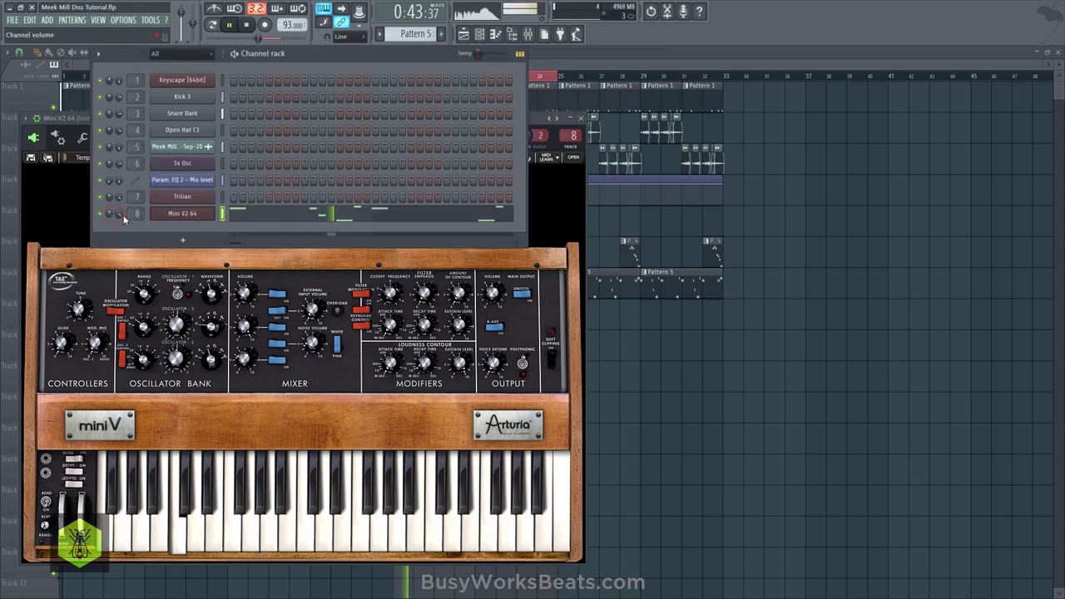
click(656, 391)
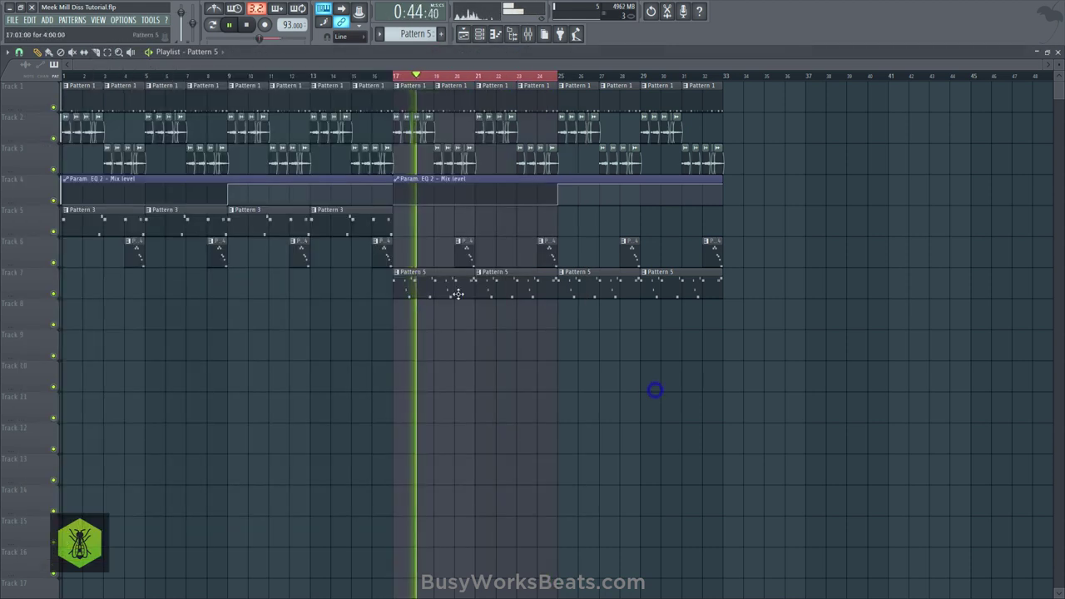
right_click(406, 77)
key(ctrl+s)
Step: Check the Insert 8 mixer track and open the Mini V2 channel's miscellaneous settings containing the time controls
click(479, 34)
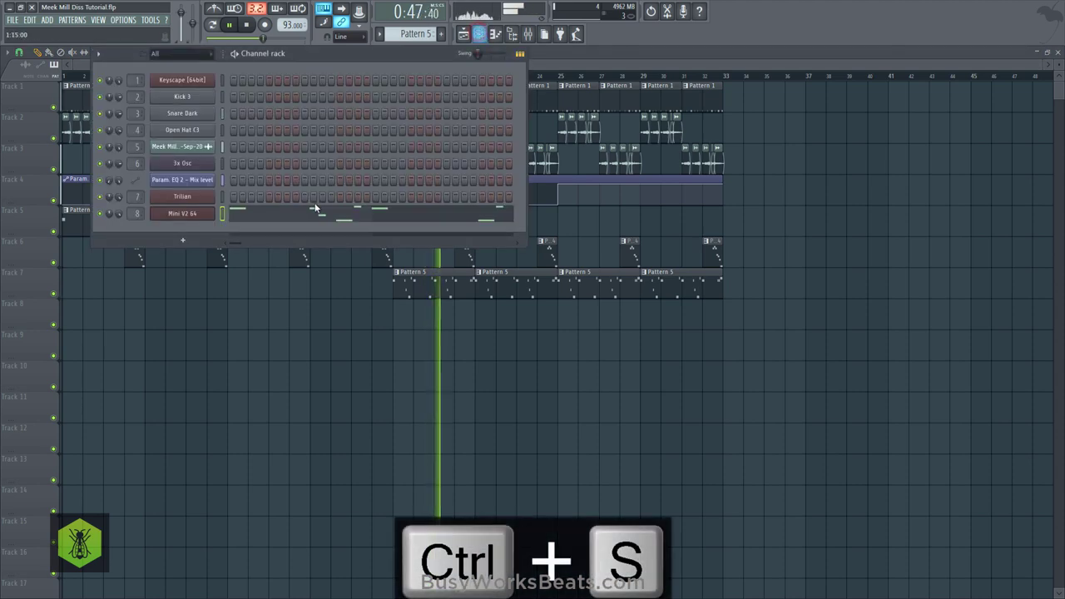
click(527, 34)
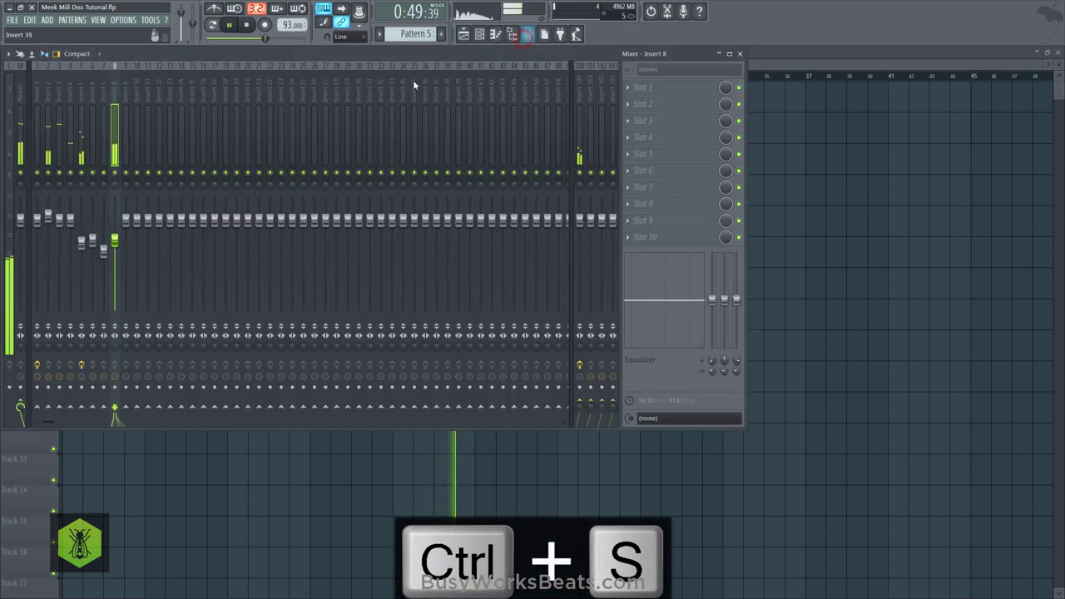
click(481, 35)
click(197, 214)
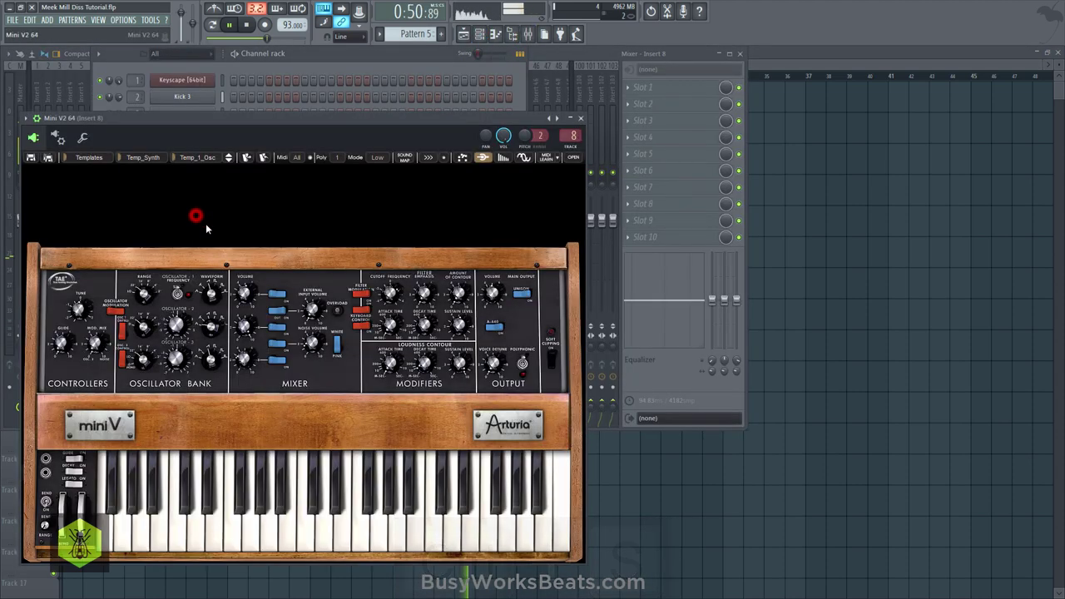
click(86, 139)
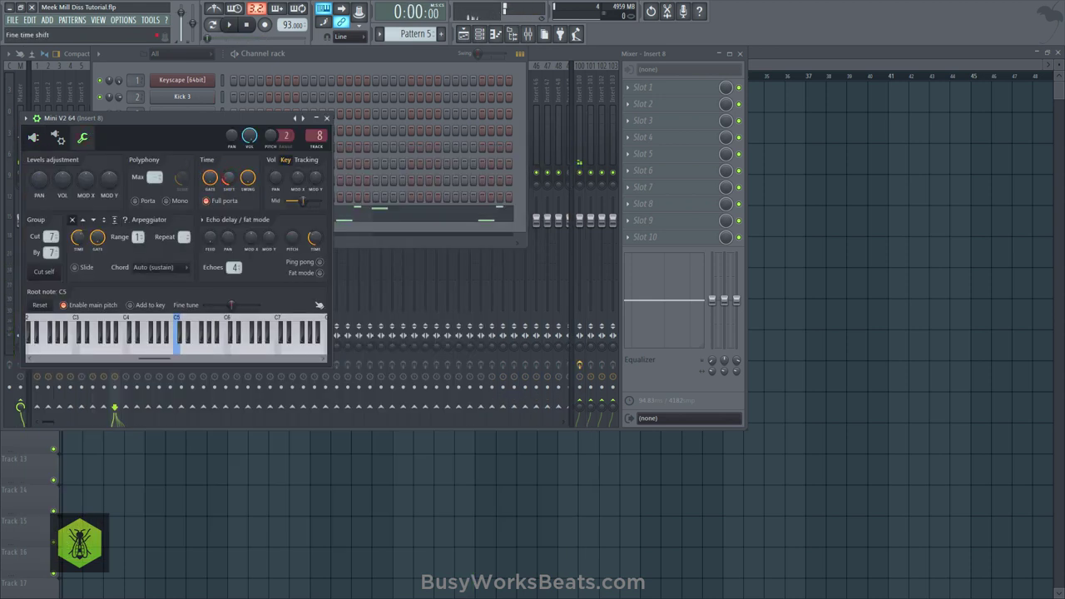
Step: Copy the Pattern 3 clips on Track 5 across bars 17 to 32, save, and play from bar 17
right_click(312, 475)
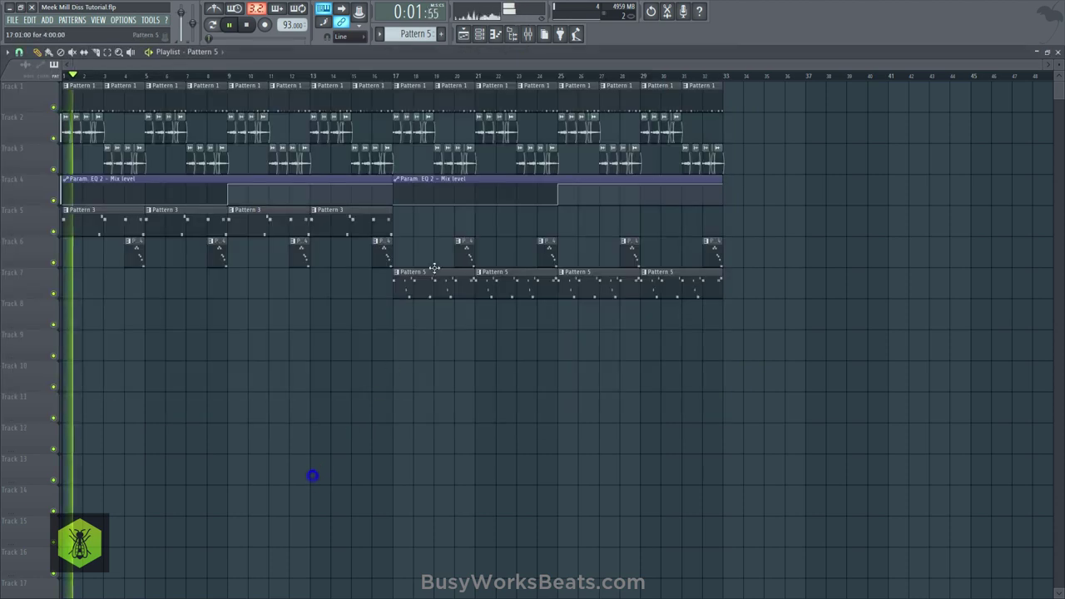
drag(380, 221, 586, 219)
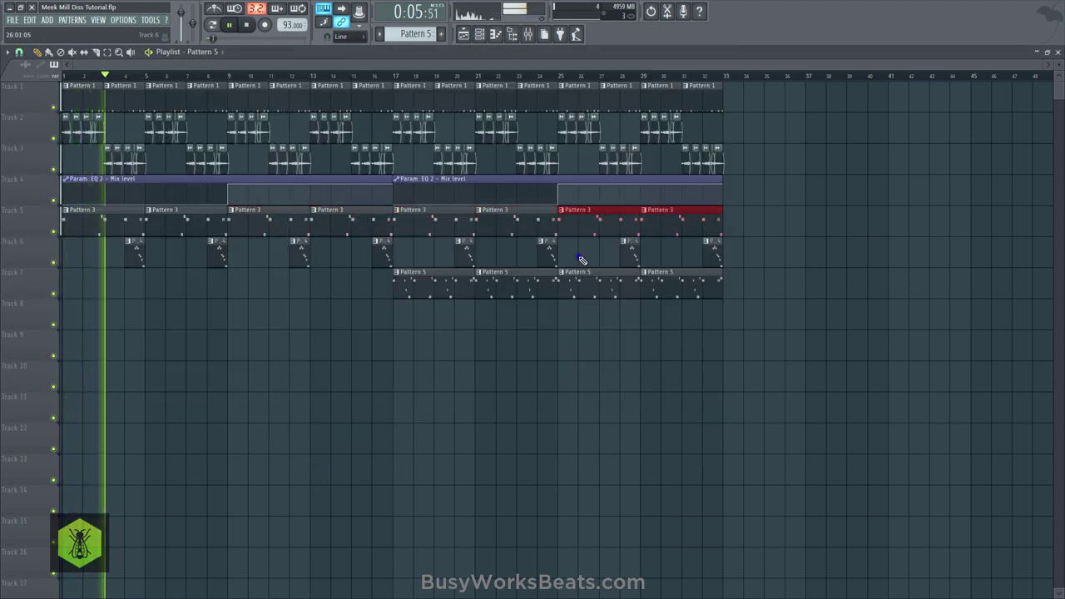
click(579, 255)
key(ctrl+s)
click(393, 77)
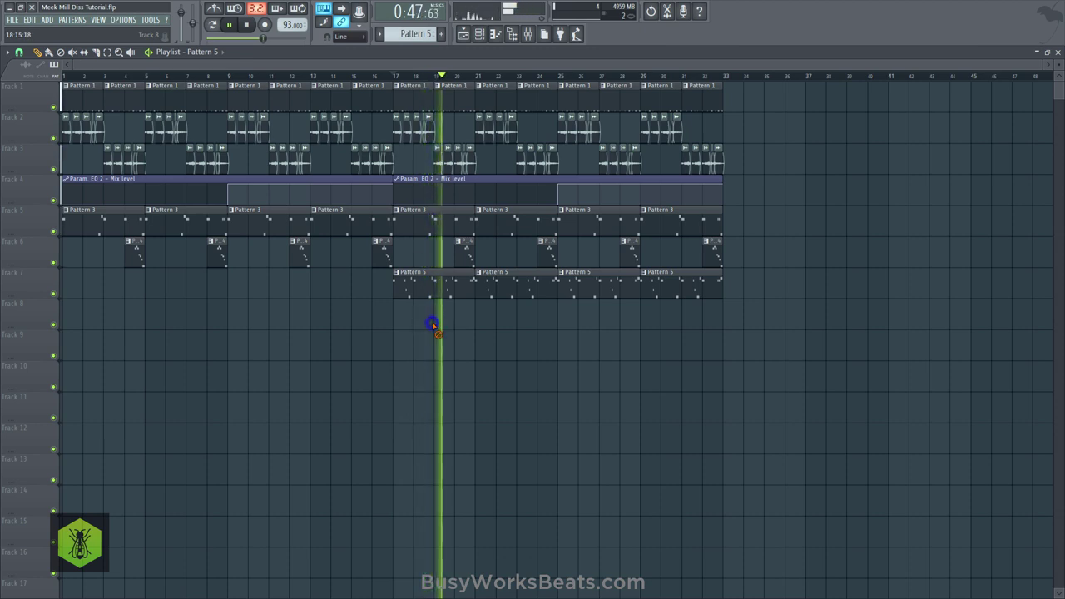
Step: Save the project and raise the Insert 8 mixer fader to about -1.1 dB
key(ctrl+s)
click(527, 34)
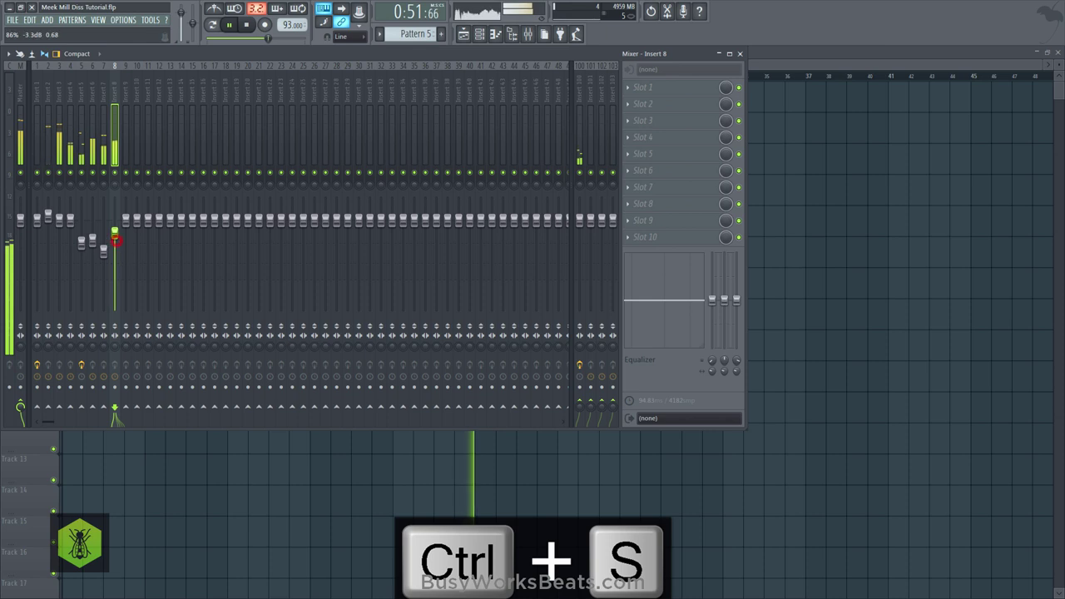
drag(115, 240, 115, 225)
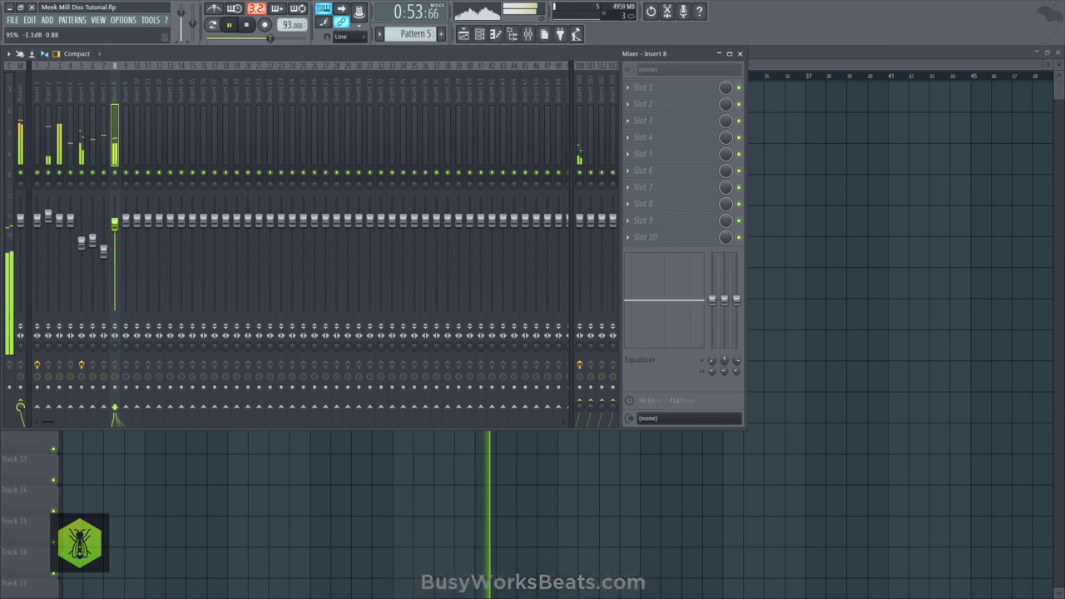
Step: Reopen Mini V2's plugin editor and set the noise volume to 0.13 and the filter cutoff to 0.57
click(487, 33)
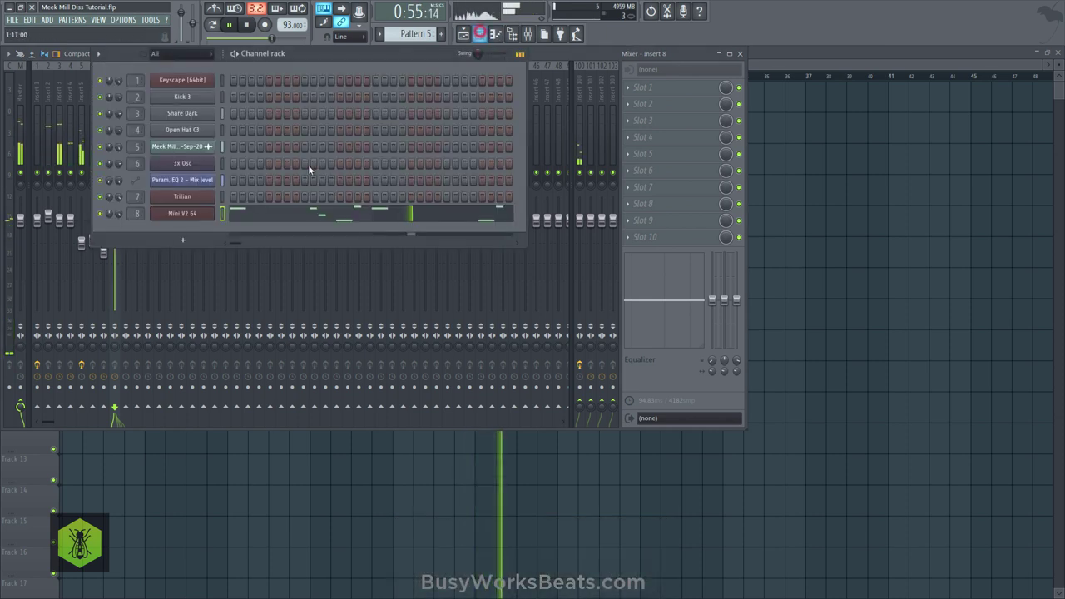
click(203, 213)
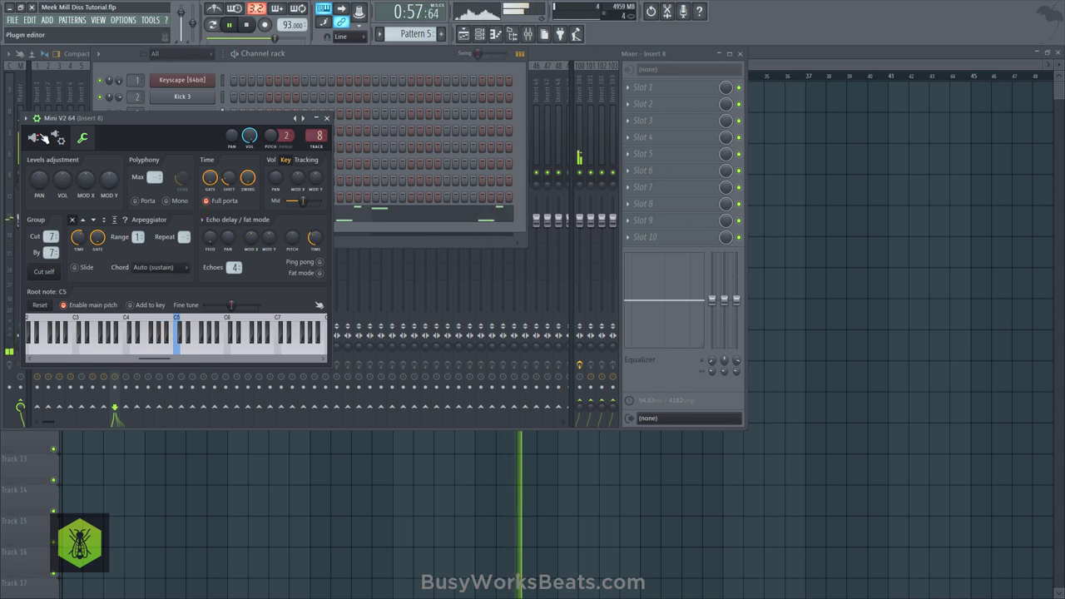
click(37, 136)
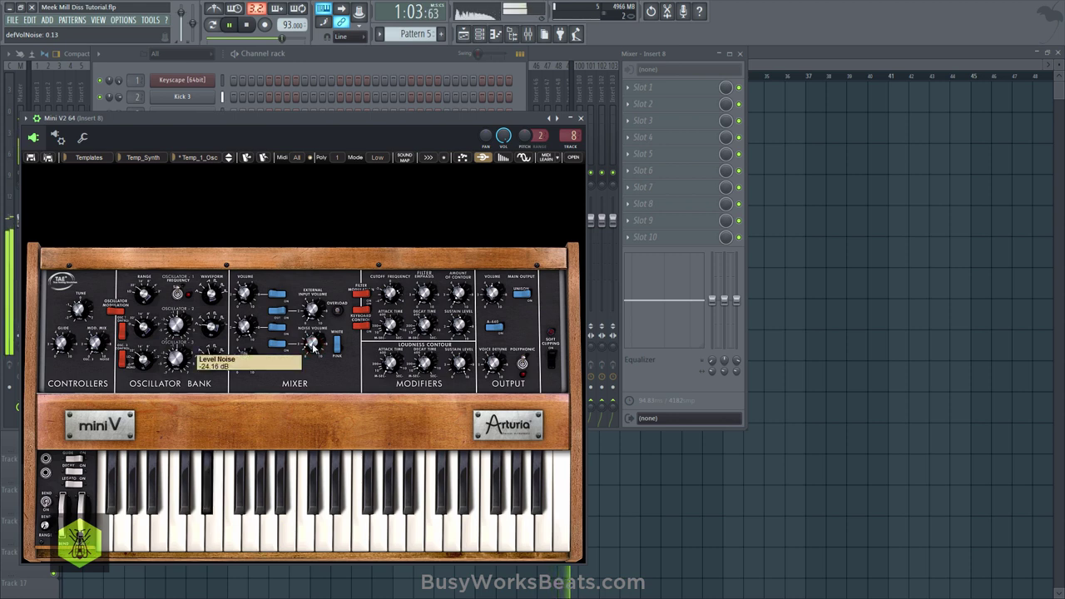
click(522, 159)
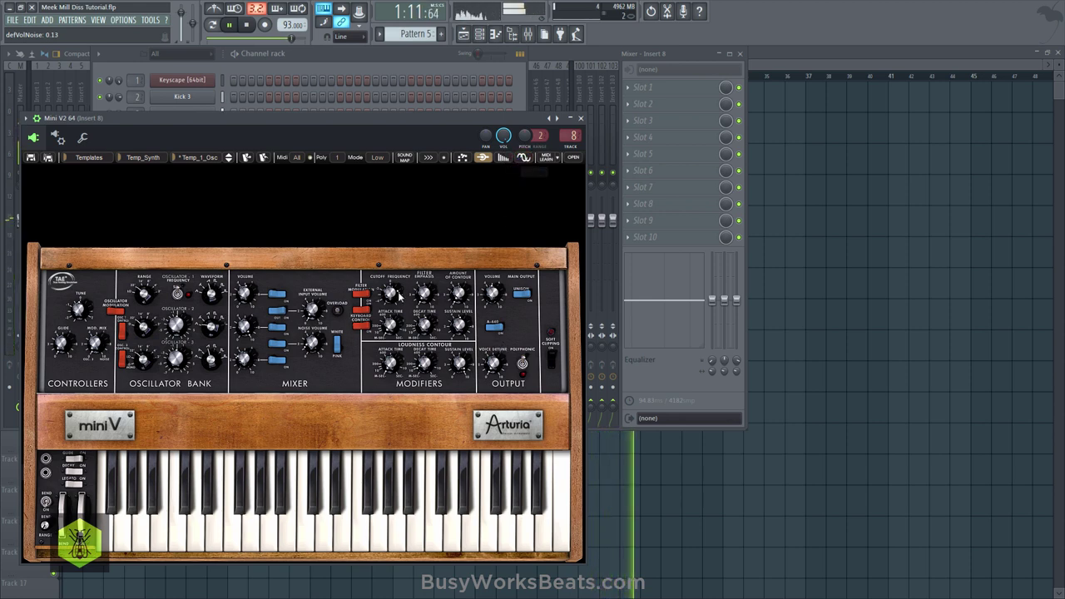
drag(398, 296, 398, 292)
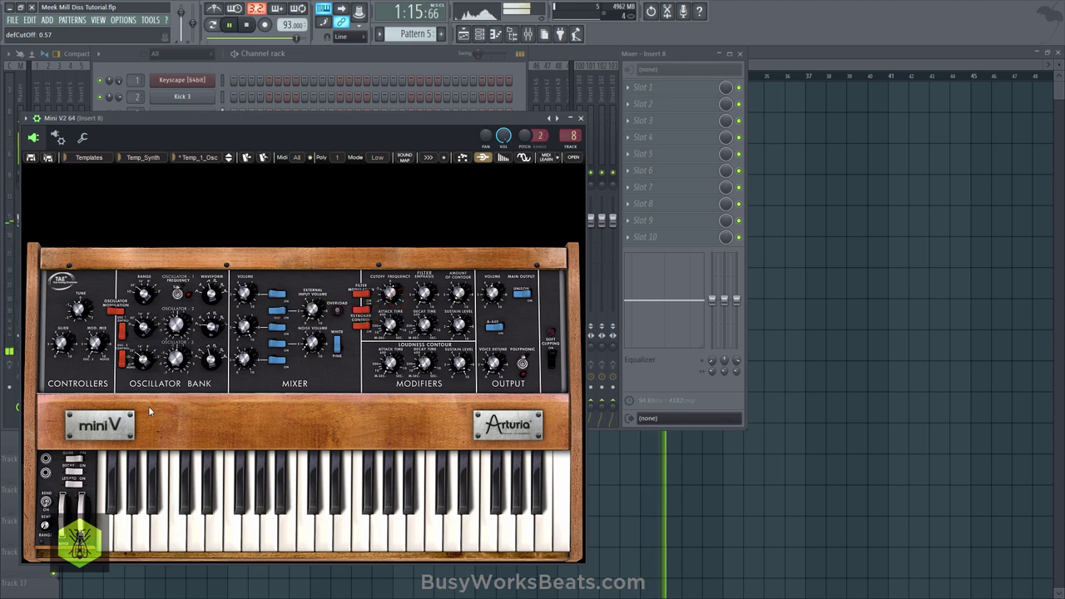
Step: Close the open windows, remove the Pattern 5 clips from bars 17 to 24 on Track 7, and save
key(F12)
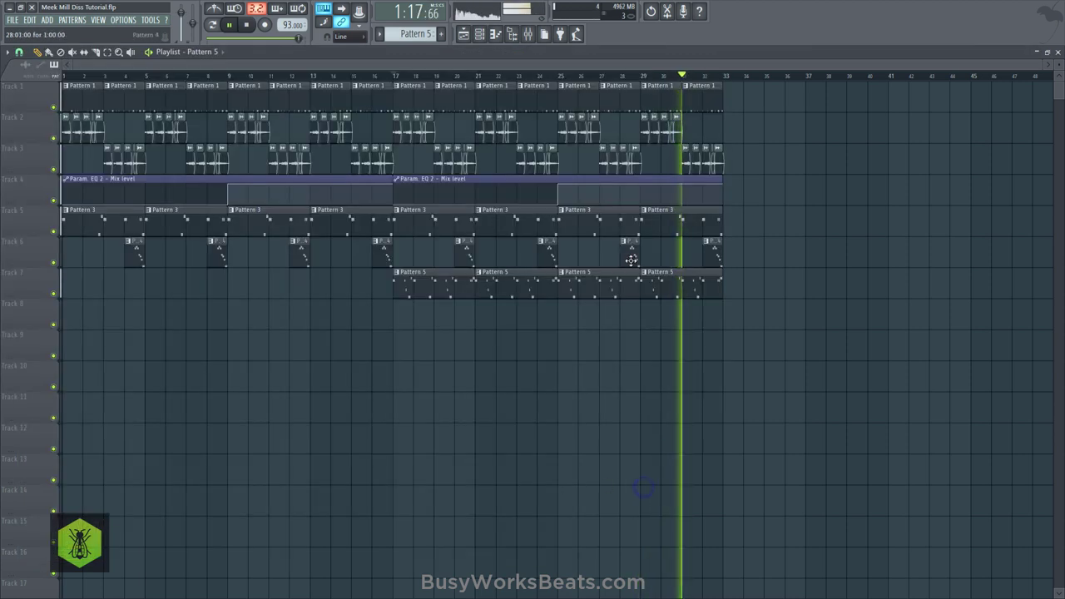
right_click(487, 287)
right_click(449, 297)
key(ctrl+s)
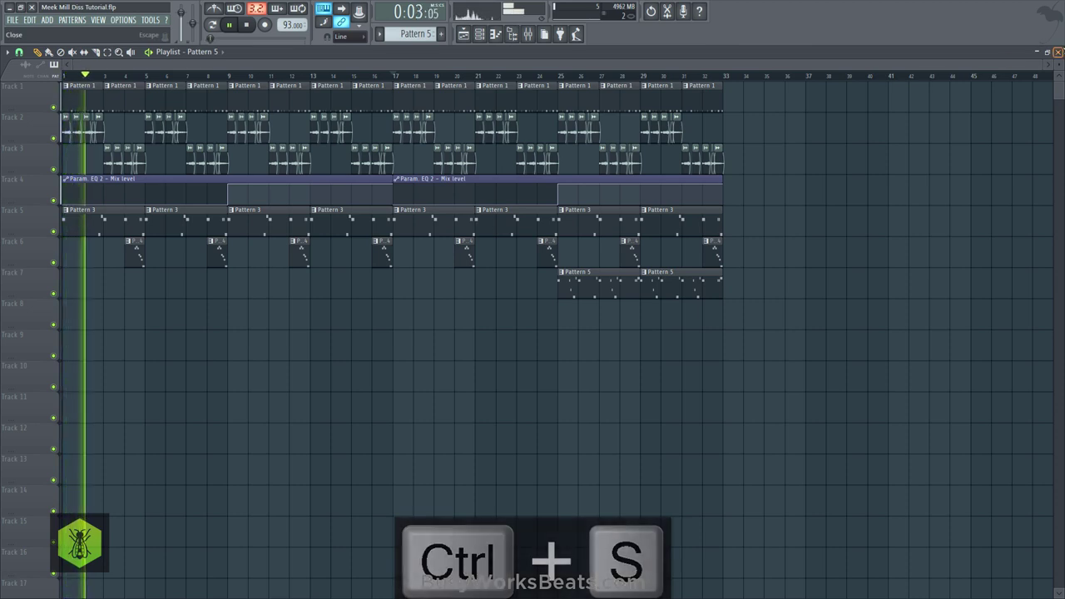
Step: Examine the effects on mixer Insert 5 and the Keyscape instrument's settings, closing the mixer, Mini V2, Keyscape and channel rack windows
click(527, 34)
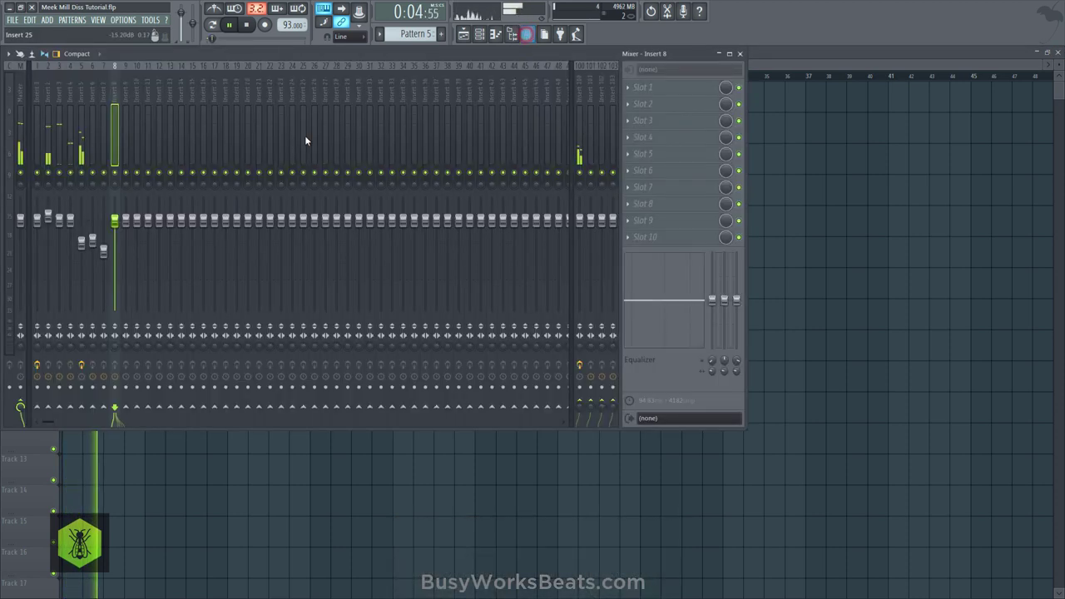
click(81, 111)
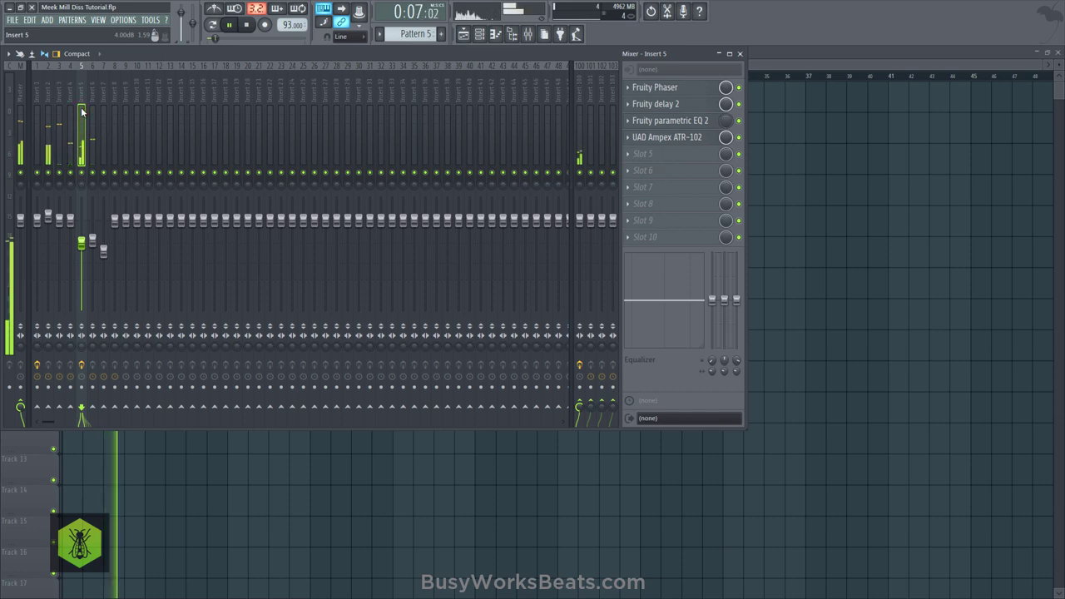
click(739, 54)
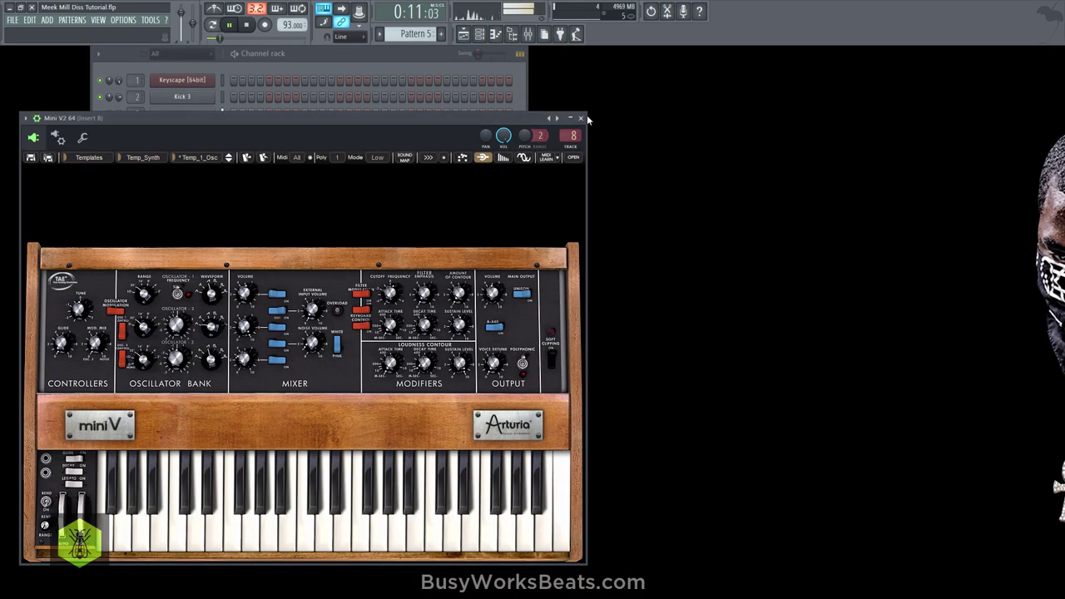
click(585, 117)
click(196, 80)
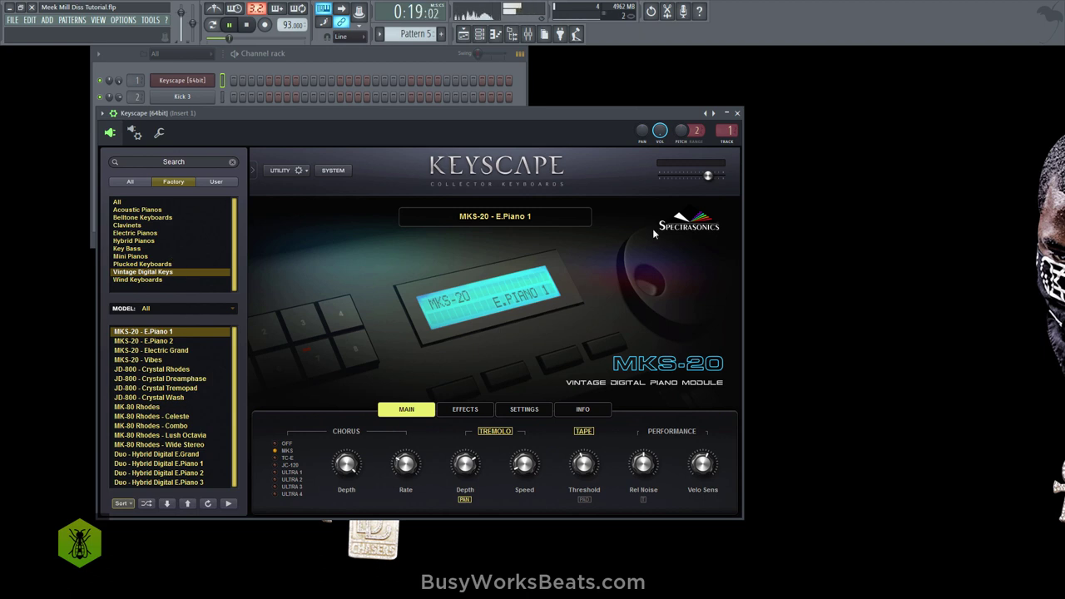
click(737, 114)
click(478, 34)
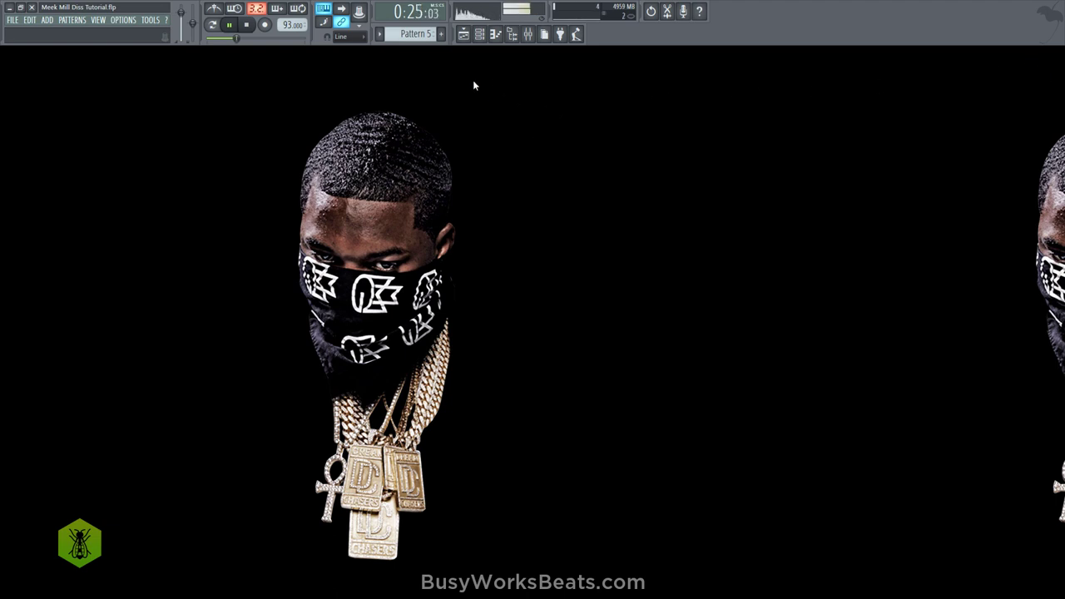
Step: Stop playback and make the Pattern 1 clip at bar 9 on Track 1 of the playlist unique
click(468, 39)
key(space)
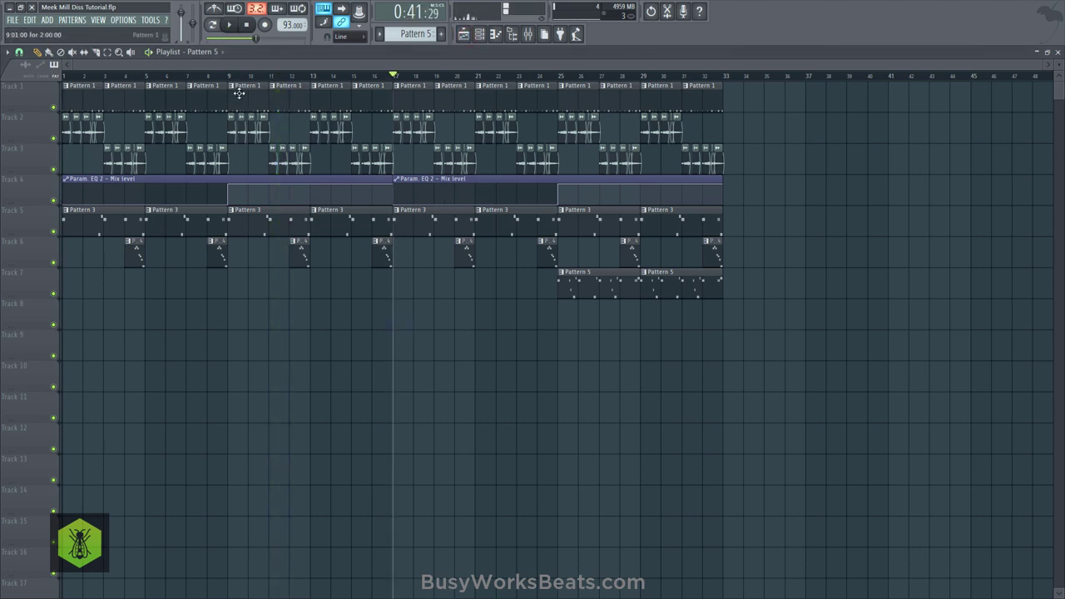
right_click(233, 86)
click(258, 157)
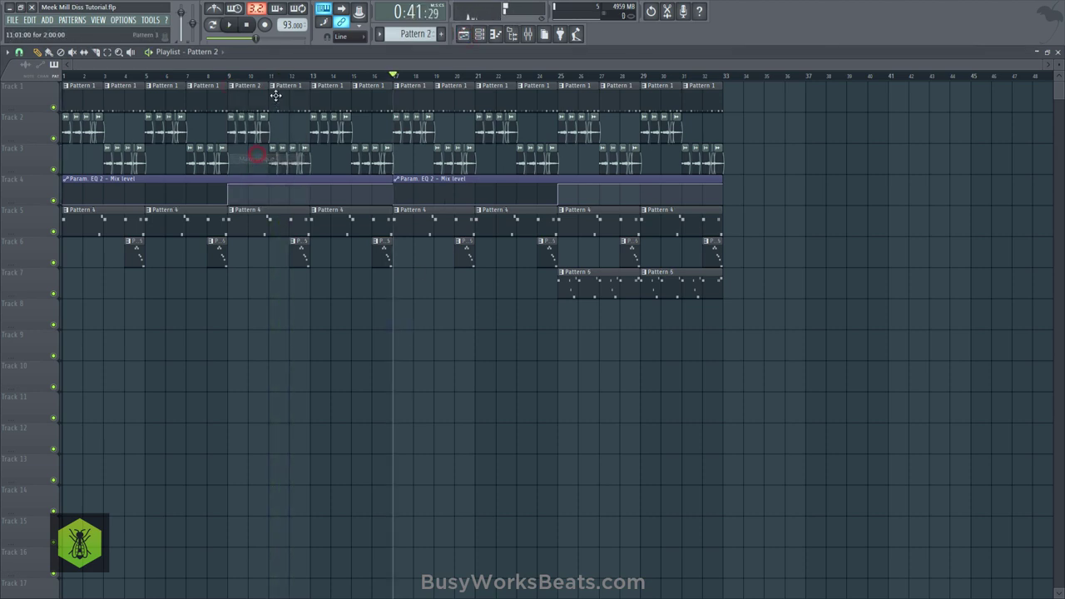
Step: Switch the Pattern 1 clips across bars 11 to 16 on Track 1 to Pattern 2
drag(385, 101, 385, 102)
right_click(359, 87)
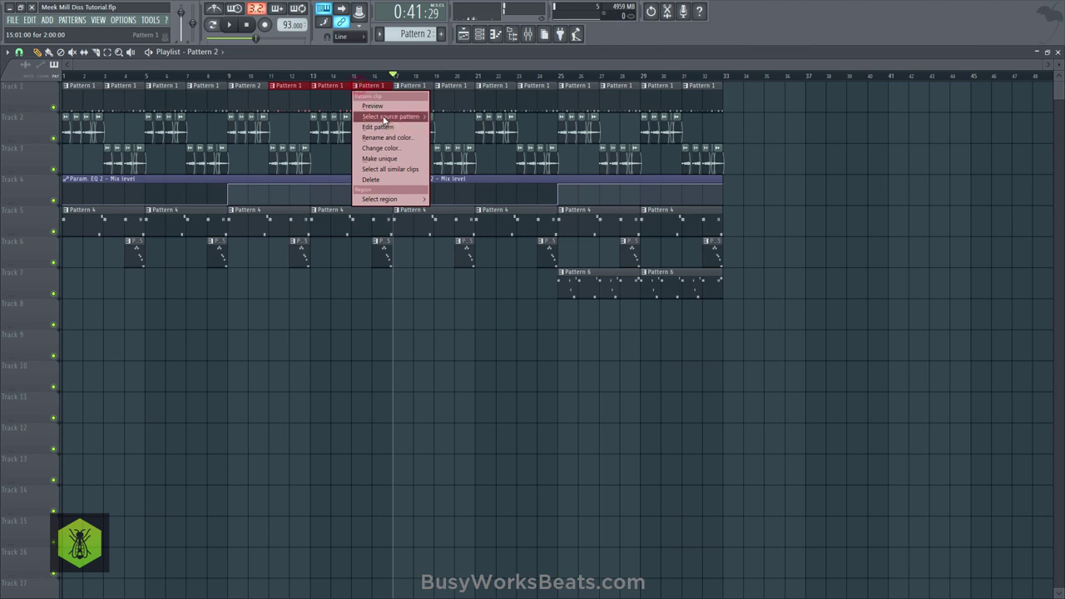
mouse_move(410, 119)
click(454, 127)
Step: Set the playlist's loop range from bar 9 to bar 17 and play it with the channel rack open
drag(229, 75, 392, 82)
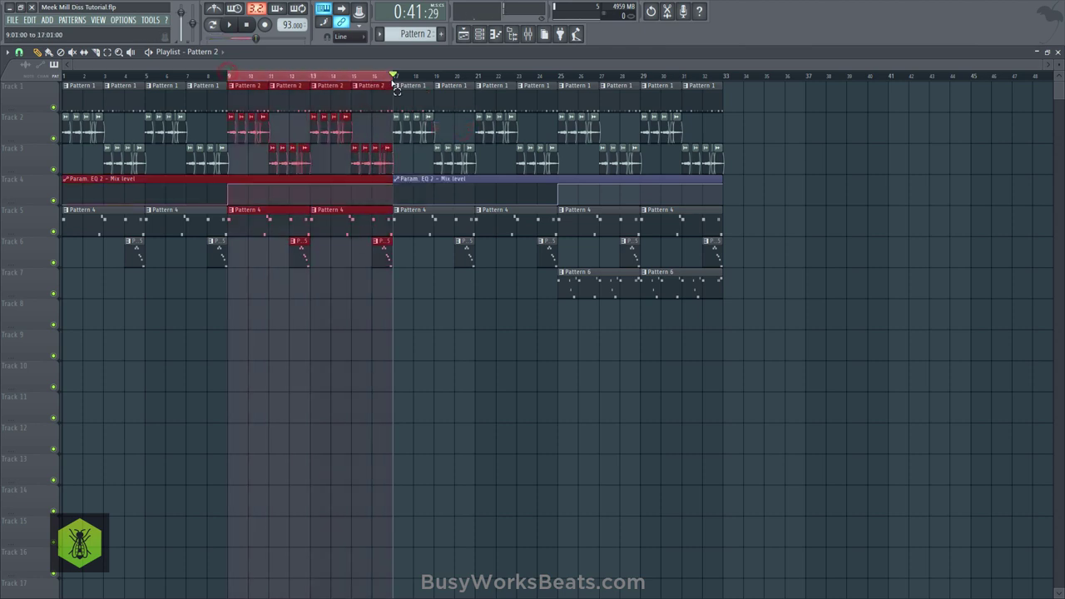
click(480, 35)
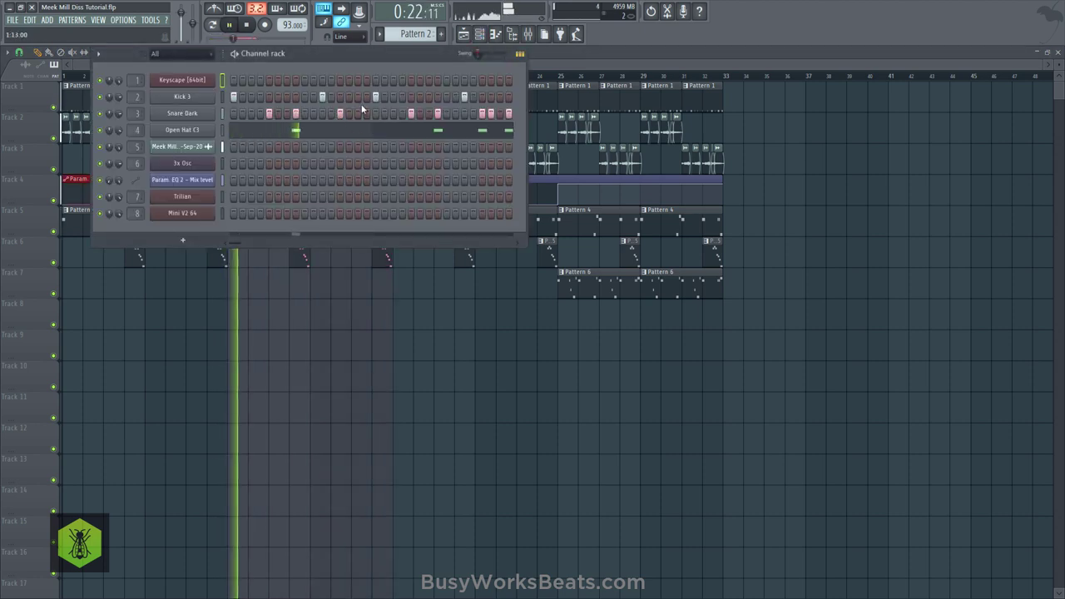
key(space)
Step: Try out kick placements in Pattern 2 during playback, keeping added Kick 3 hits on steps 14 and 26
click(356, 98)
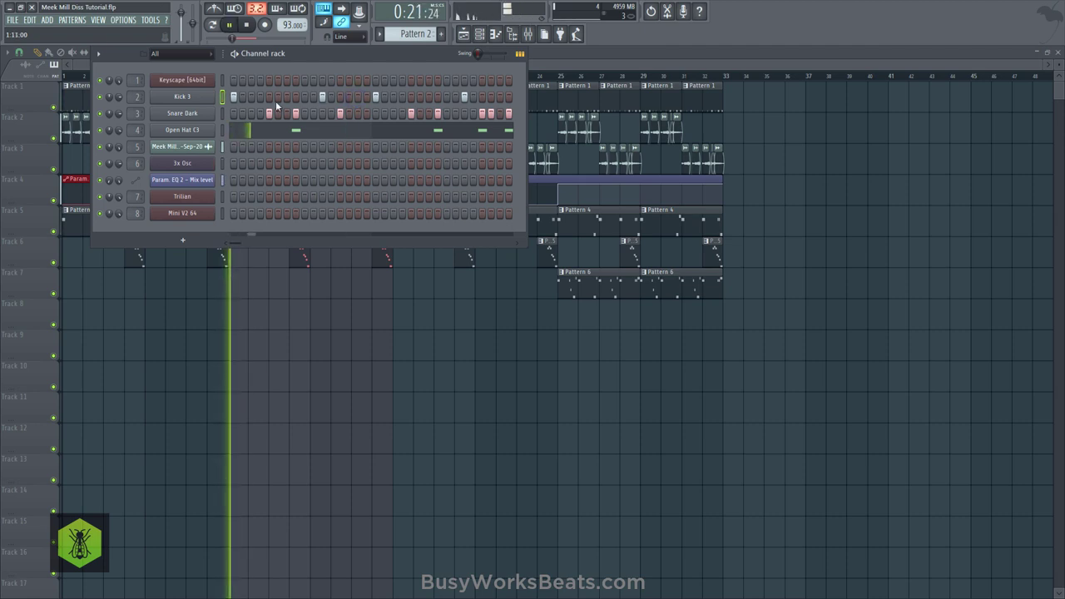
key(space)
click(256, 96)
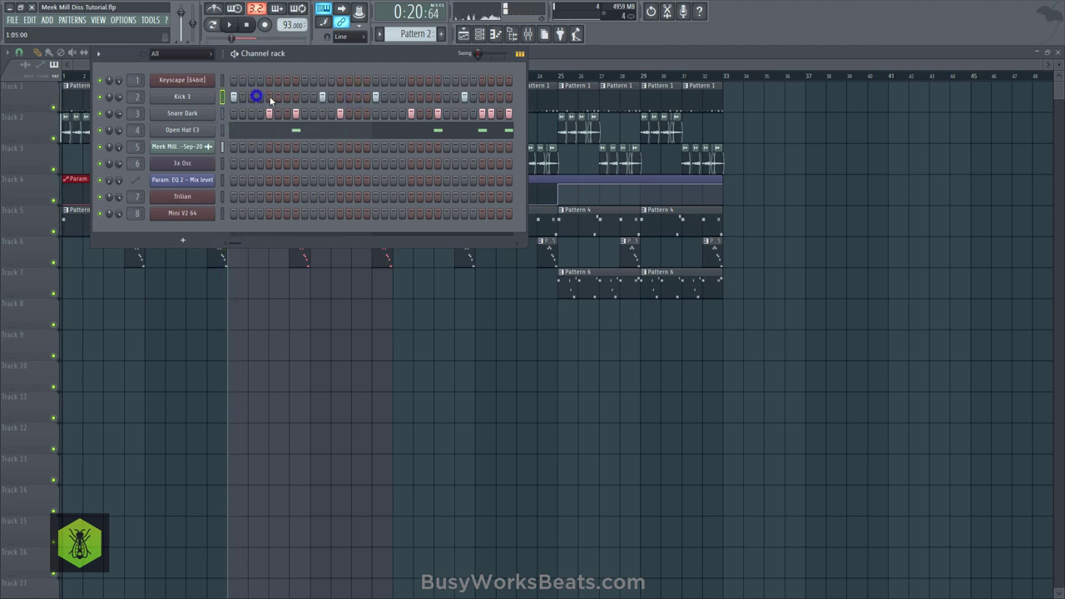
click(284, 98)
key(space)
right_click(284, 99)
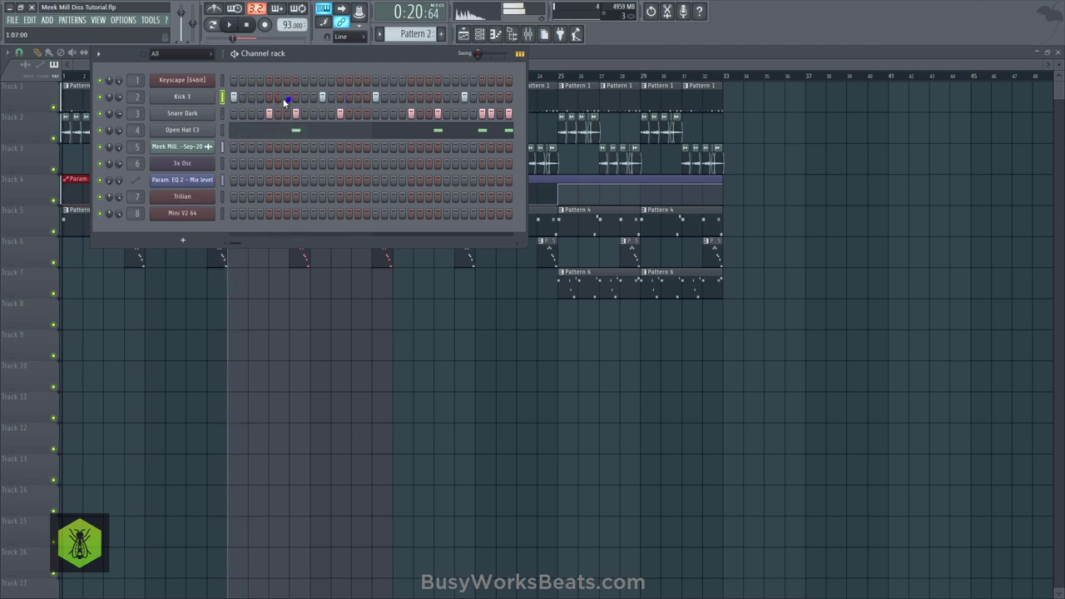
click(350, 98)
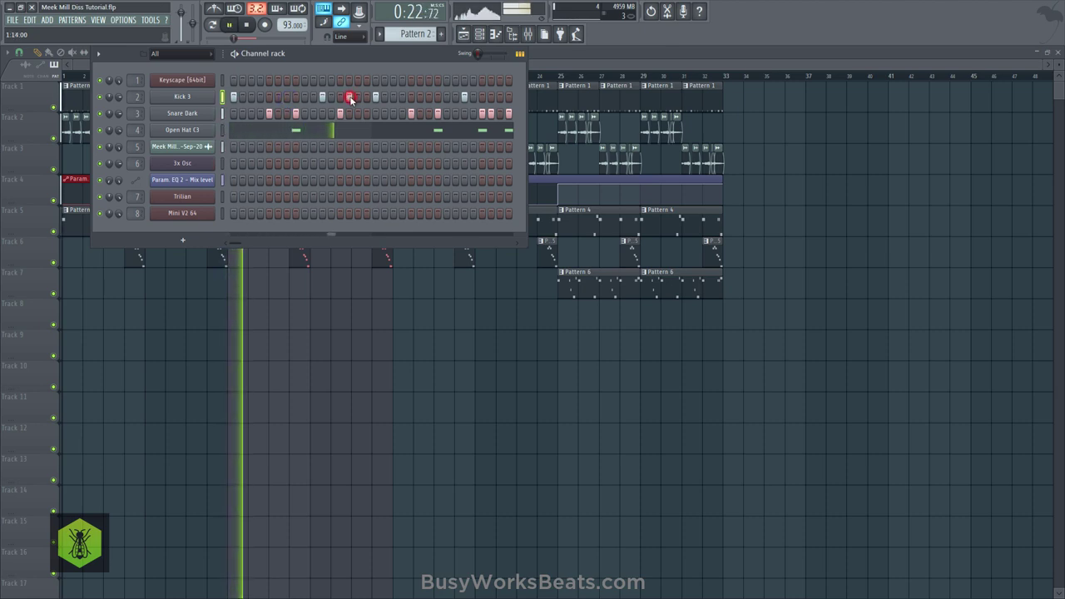
click(455, 97)
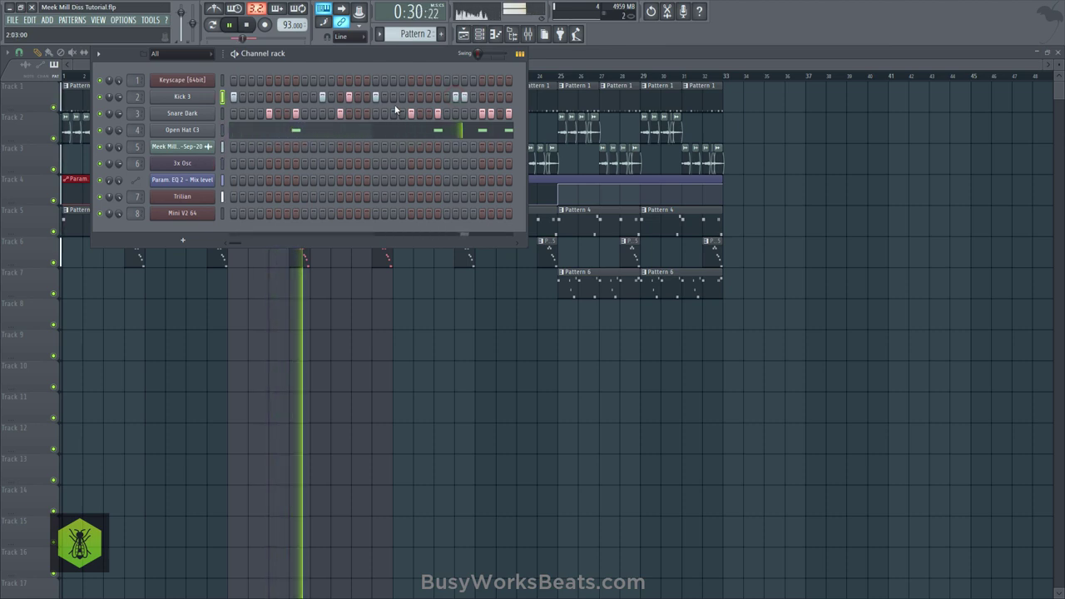
Step: Replace the Pattern 1 clips across bars 25 to 32 on Track 1 with Pattern 2 clips and save the project
click(279, 426)
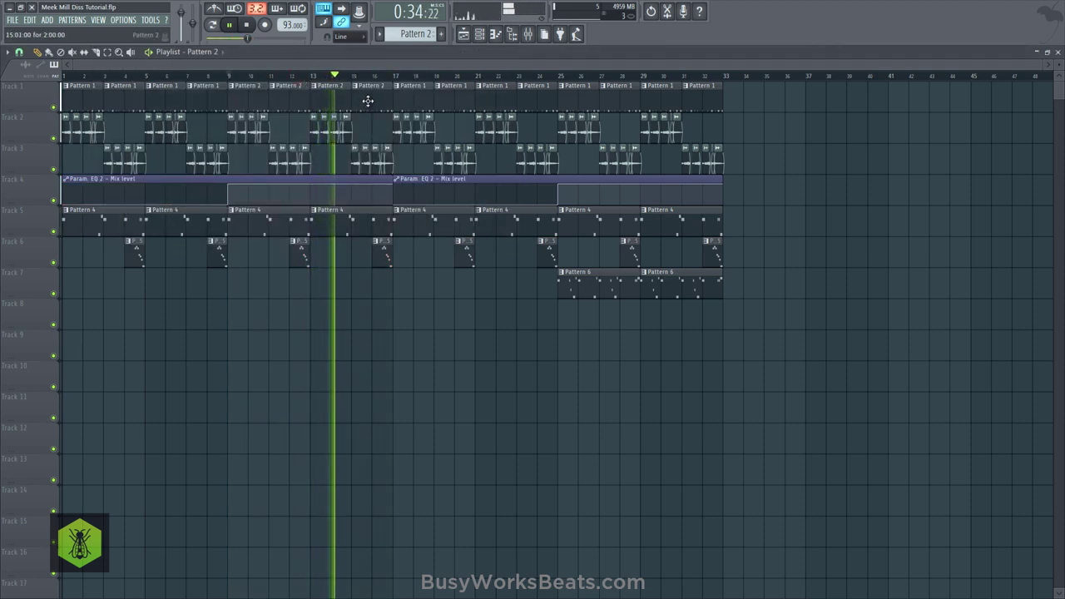
drag(369, 100, 602, 97)
key(space)
right_click(585, 100)
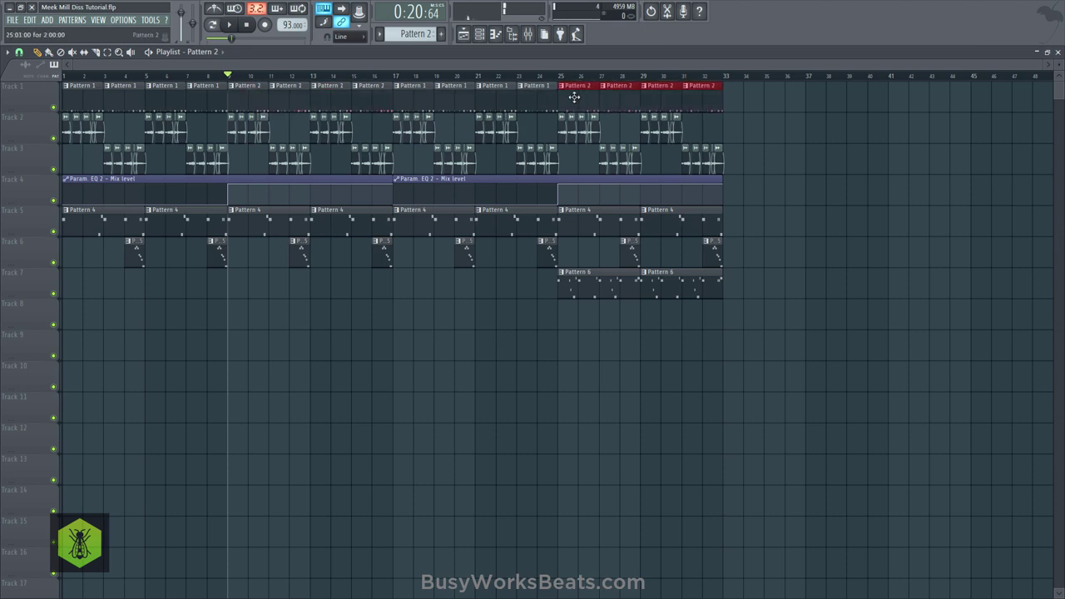
key(ctrl+s)
Step: Audition samples in the X Drums Kicks folder during playback and replace the Kick 3 channel's sample with Kick AJ
click(512, 34)
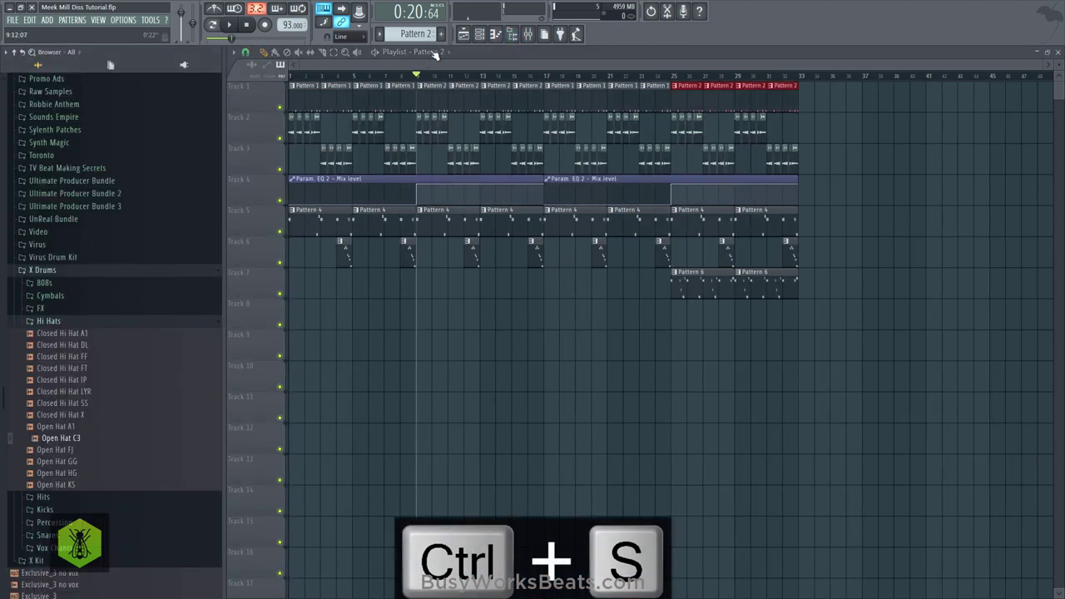
click(480, 34)
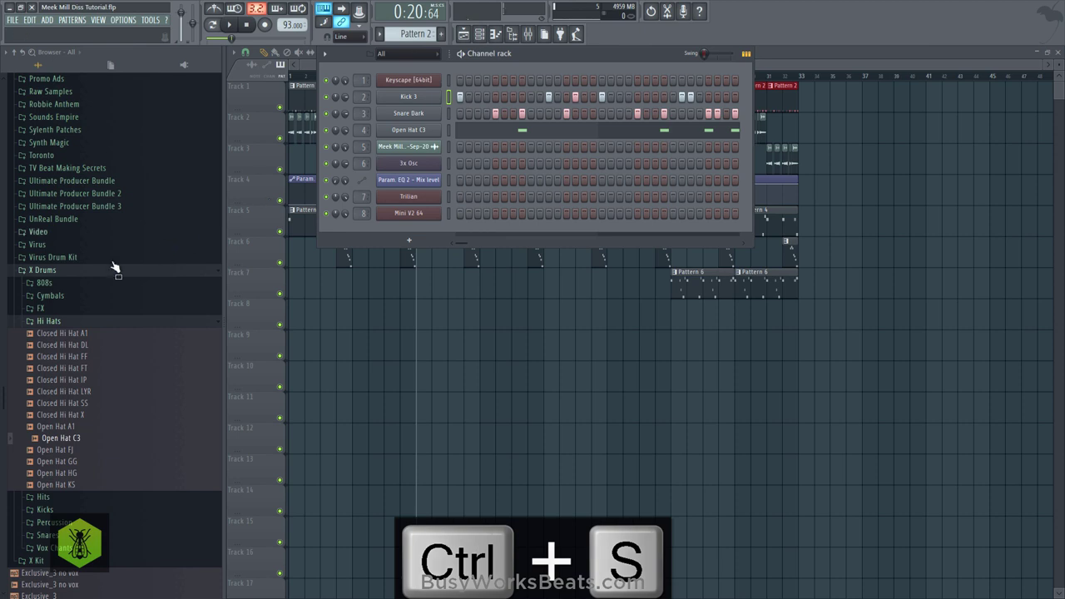
click(55, 320)
click(62, 348)
key(space)
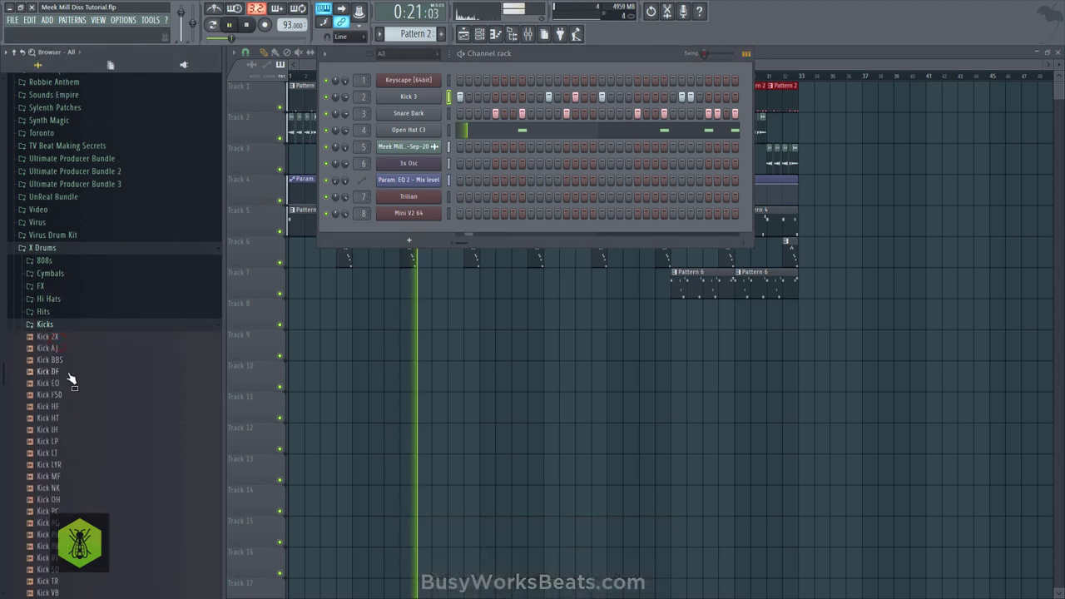
click(64, 360)
click(62, 349)
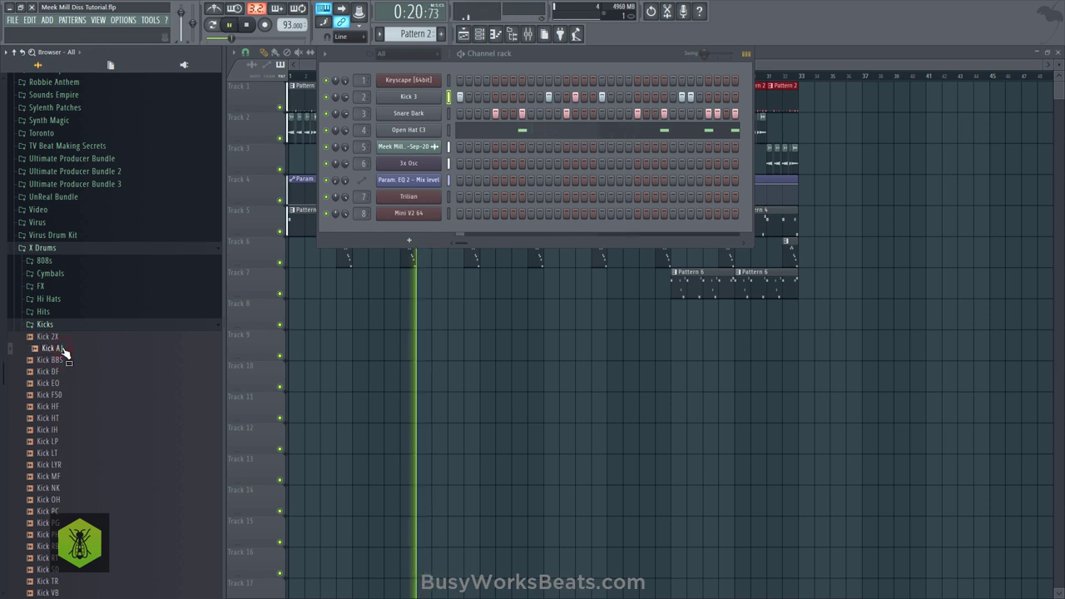
drag(64, 351, 398, 96)
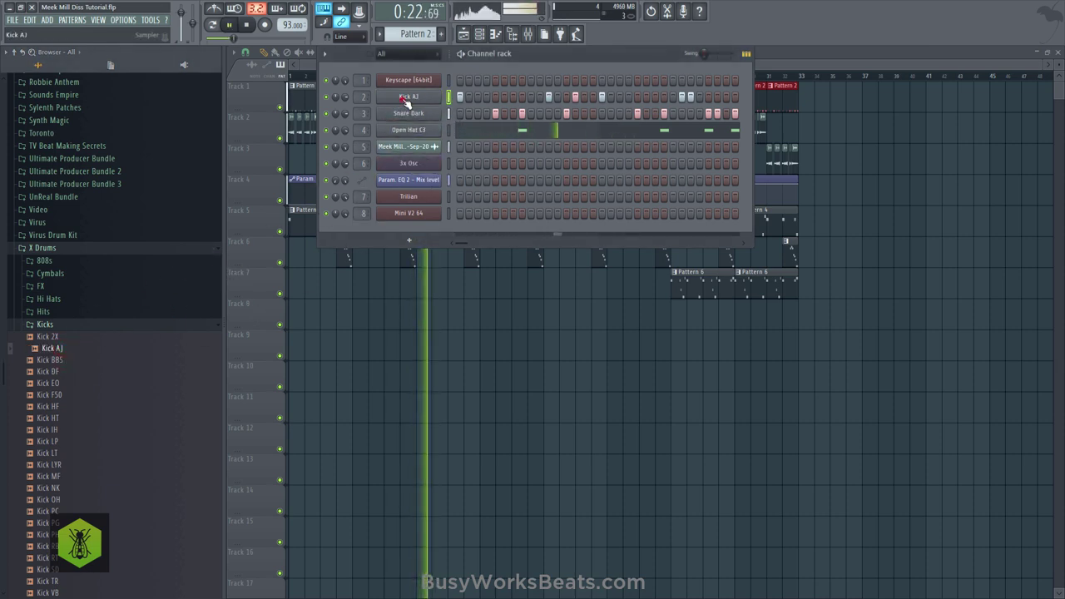
Step: Set Kick AJ's time stretching mode to Resample, raise its silence trimming threshold, and close the channel settings
click(398, 97)
click(531, 192)
click(532, 209)
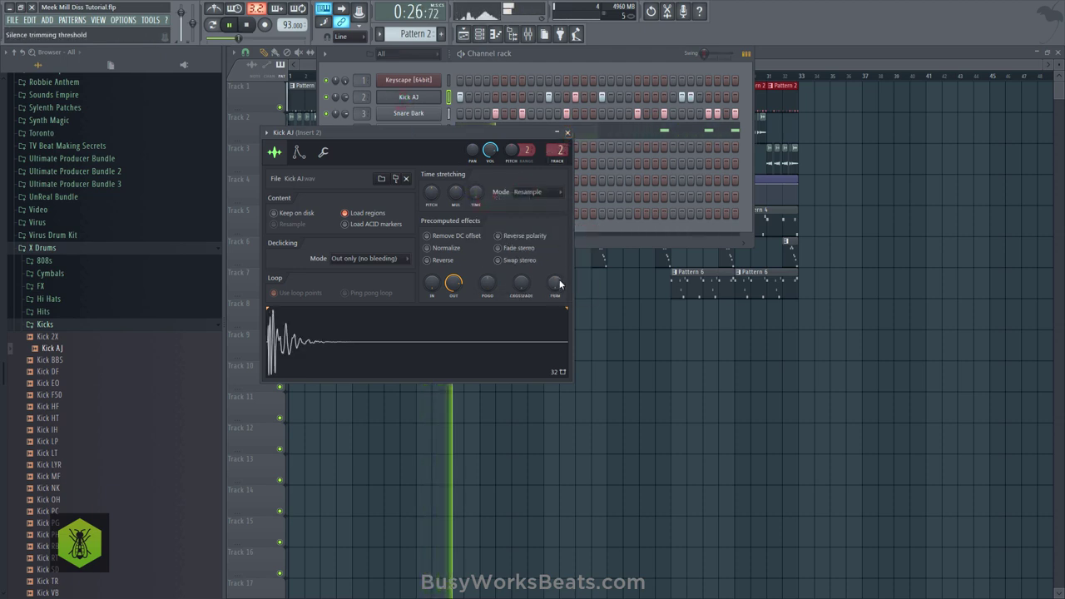
drag(554, 282, 554, 249)
click(566, 132)
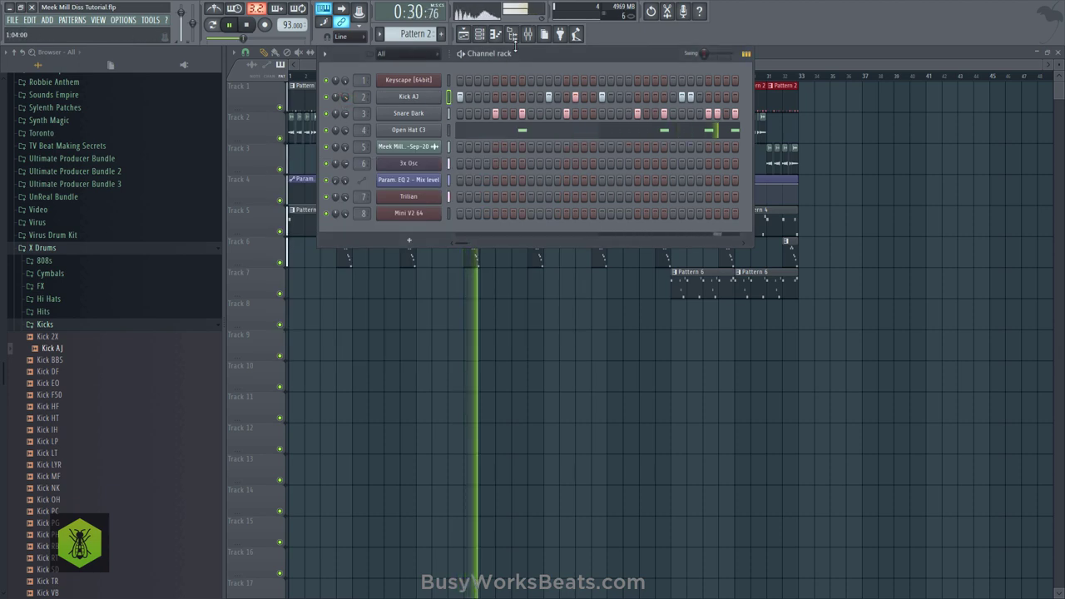
Step: Clear the clip selection in the playlist, save the project, and hide the browser
right_click(419, 331)
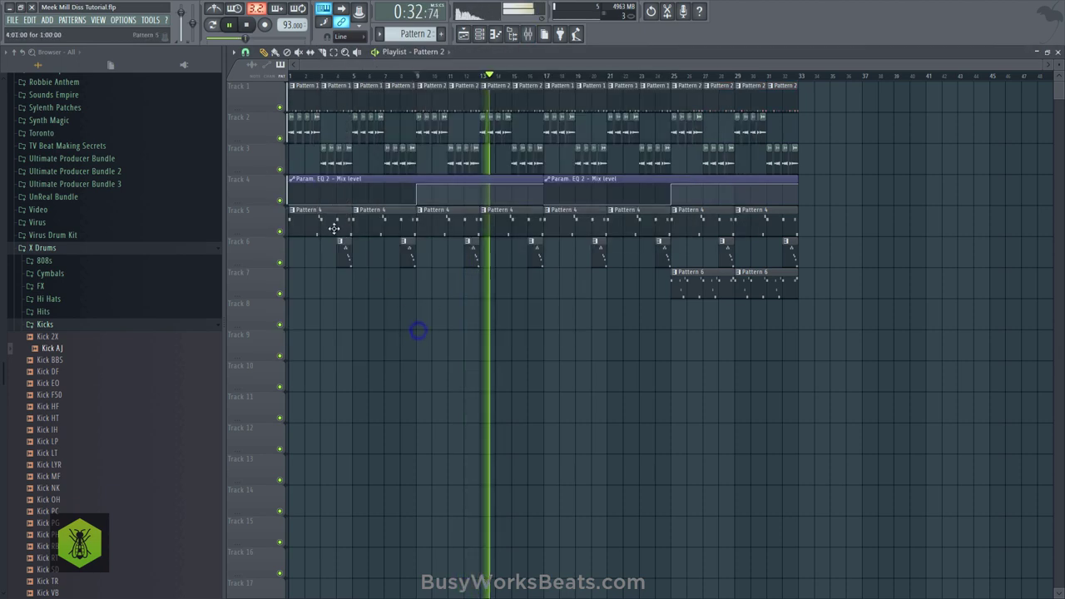
right_click(366, 330)
key(ctrl+s)
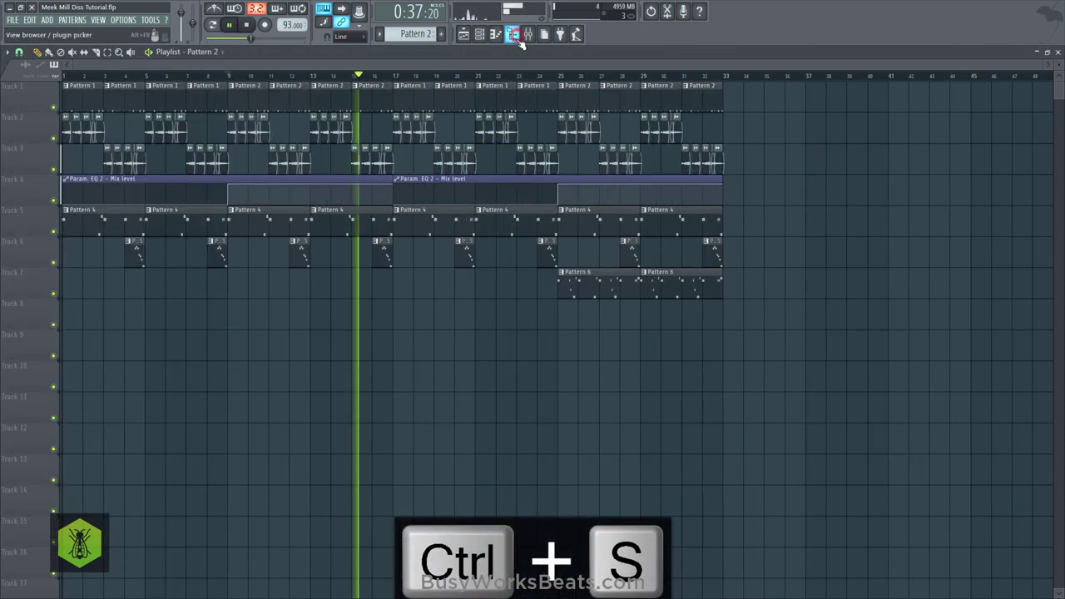
click(514, 34)
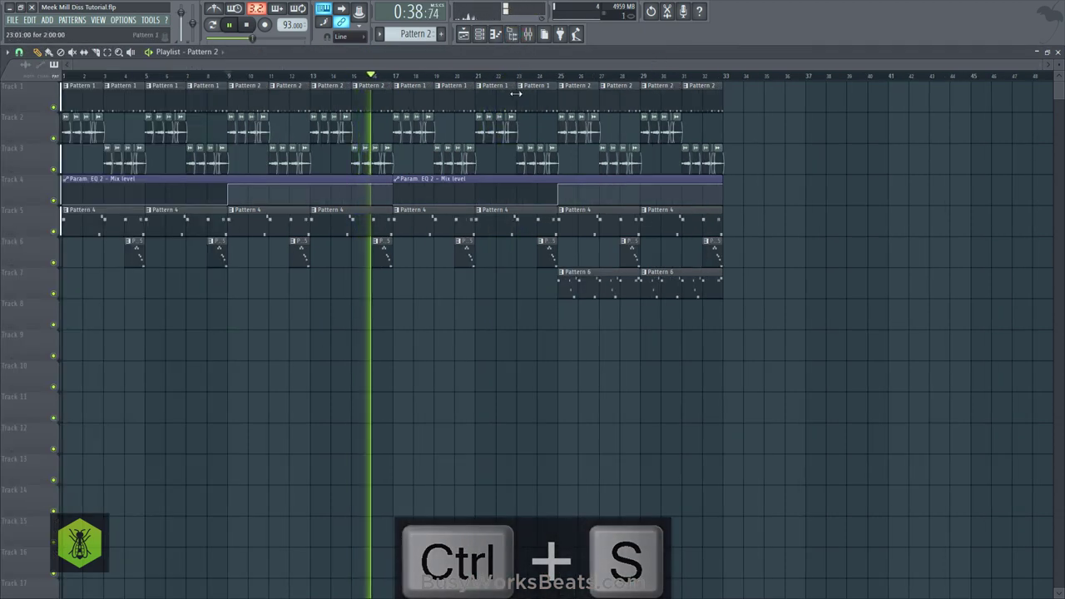
Step: Review Insert 5's mixer effects, close the mixer, playlist and channel rack, and save the project
click(527, 34)
click(81, 98)
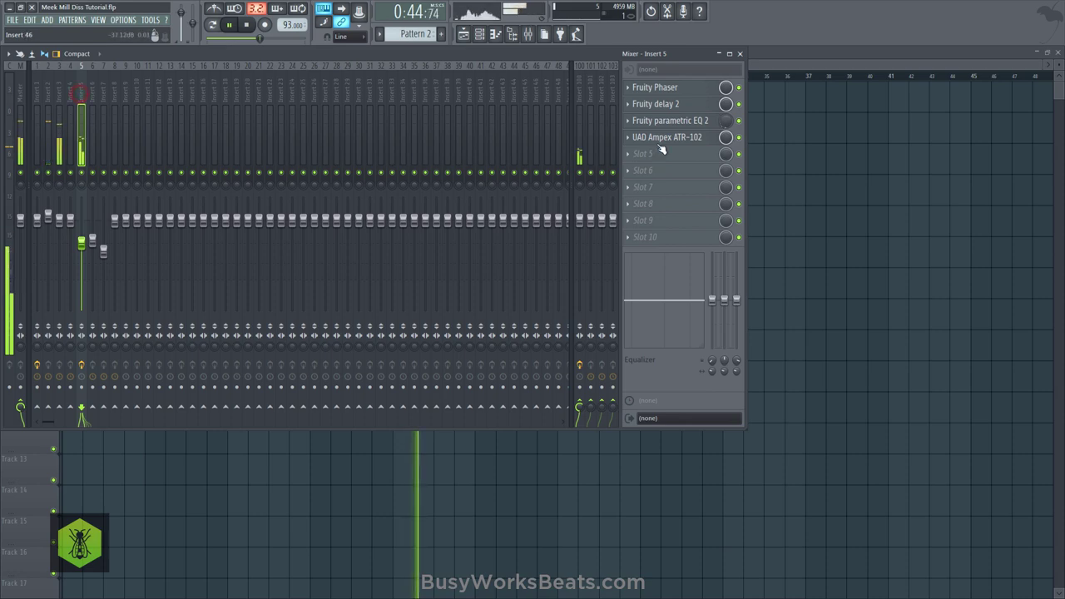
click(739, 54)
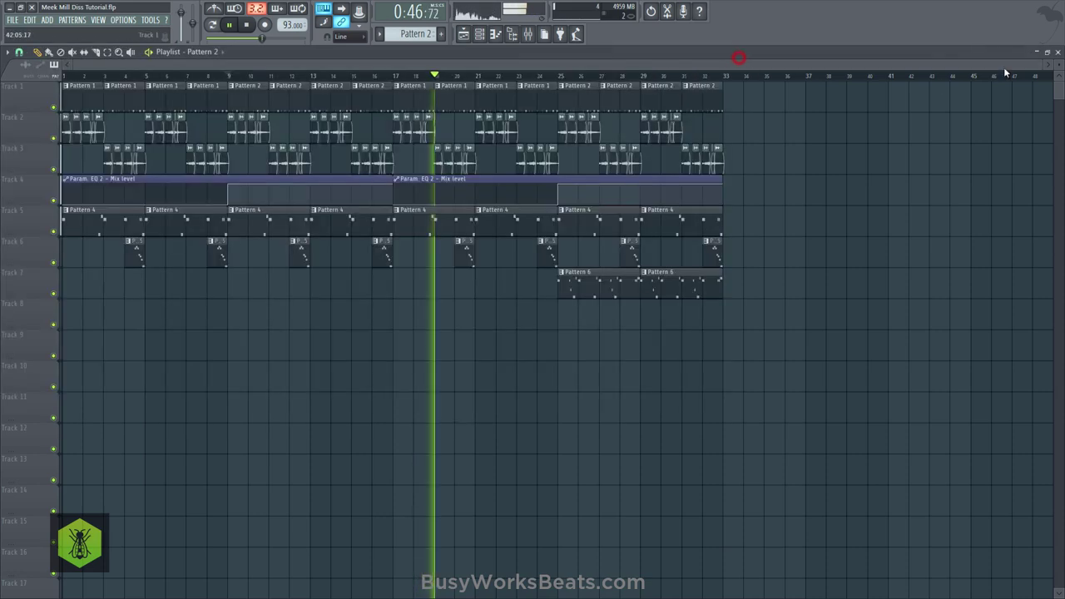
click(1057, 51)
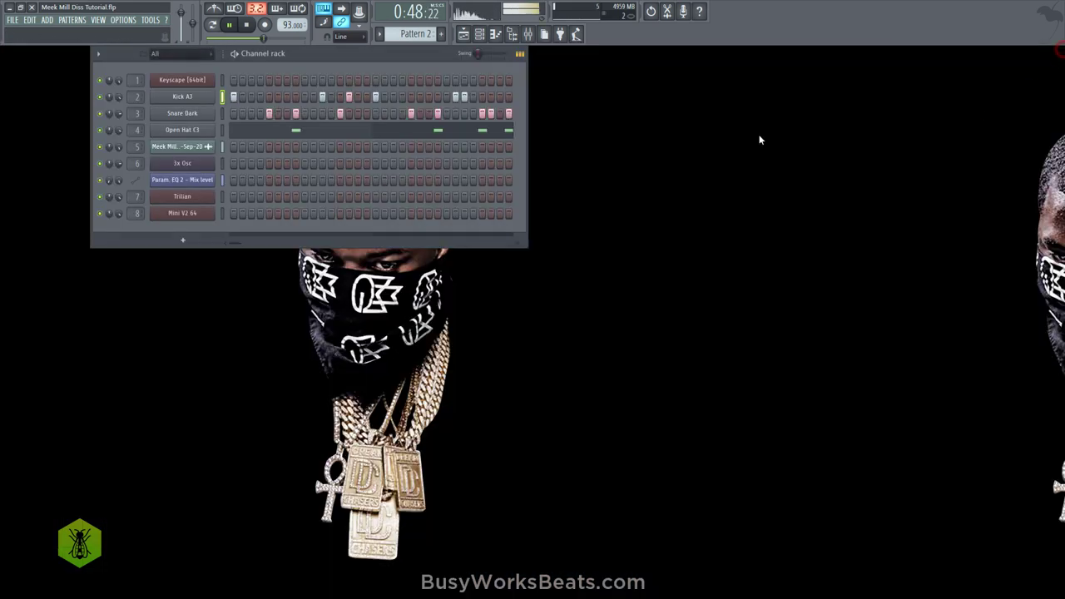
click(527, 34)
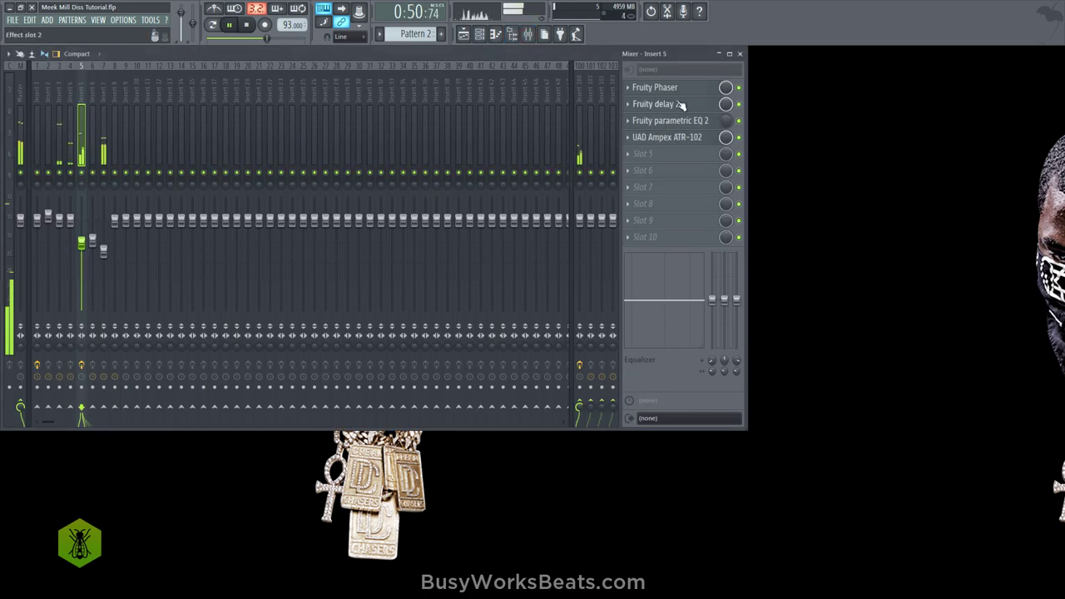
click(740, 54)
click(480, 35)
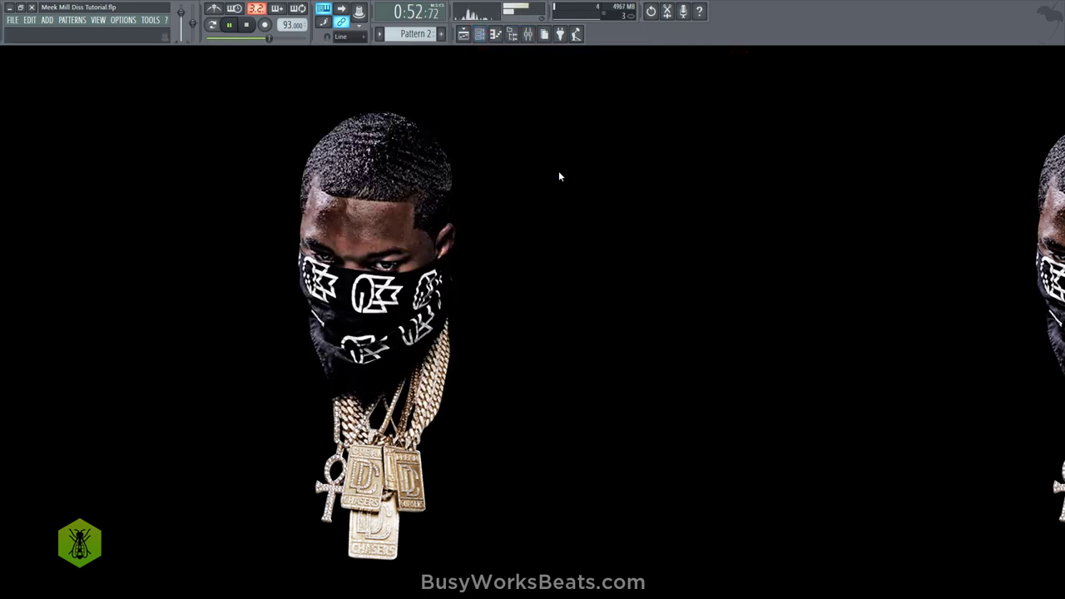
key(ctrl+s)
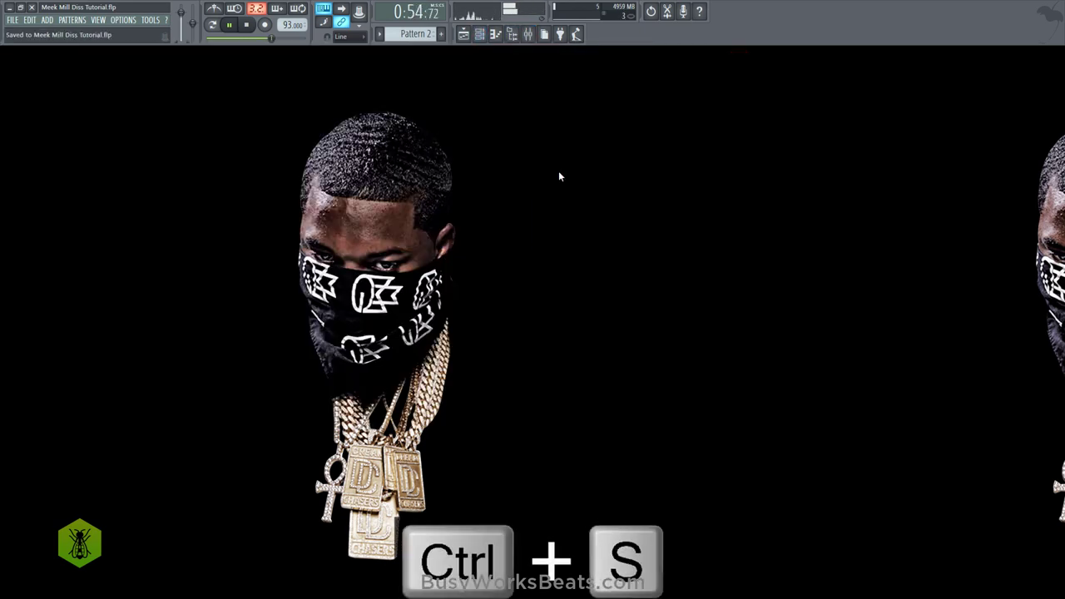
Step: Review Insert 5's Fruity Delay 2 settings in the mixer, and close the plugin and mixer
click(527, 34)
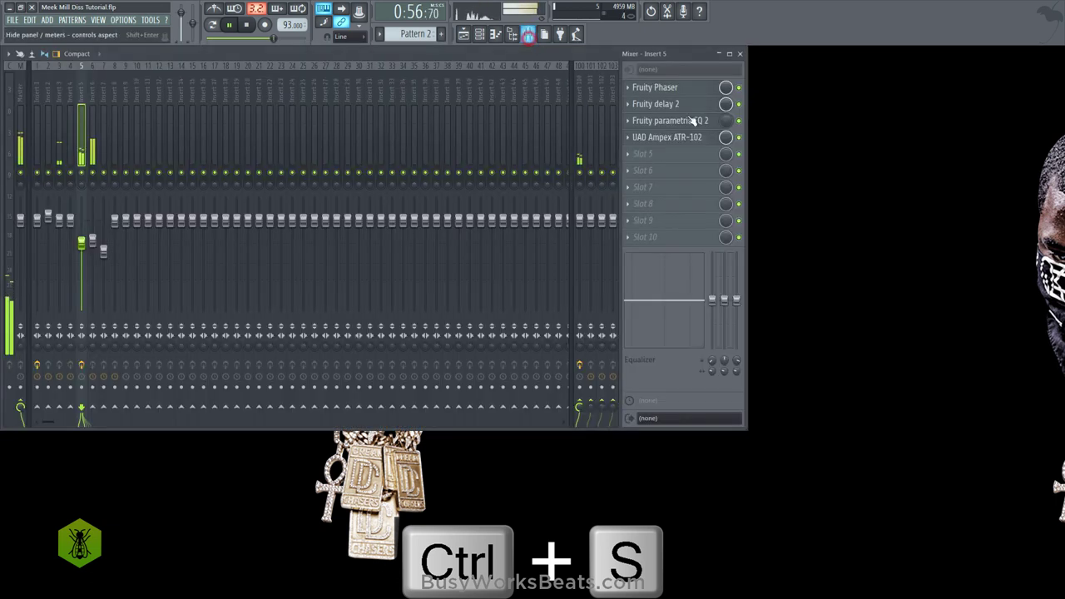
click(692, 104)
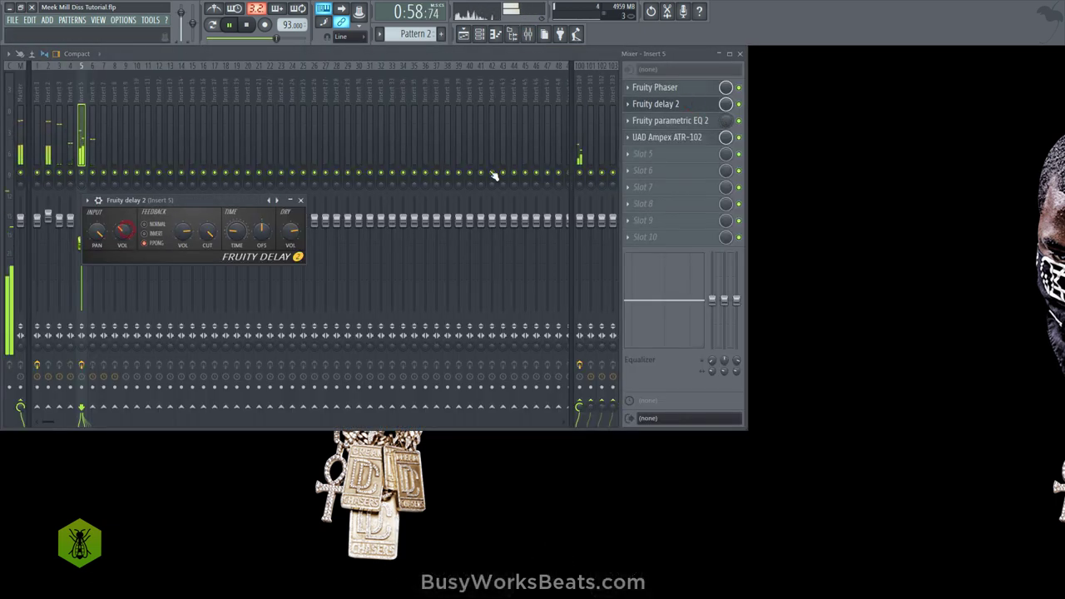
click(301, 200)
click(740, 54)
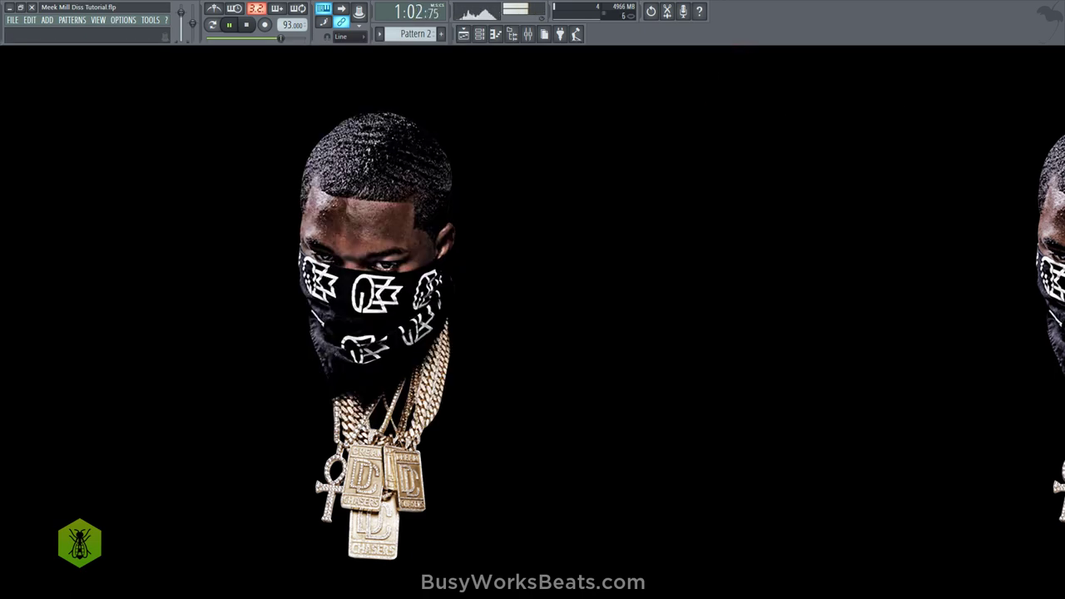
Step: Adjust the detuning of oscillators 2 and 3 in Mini V2 64, setting oscillator 2 to 0.77, and save the project
click(480, 34)
click(195, 209)
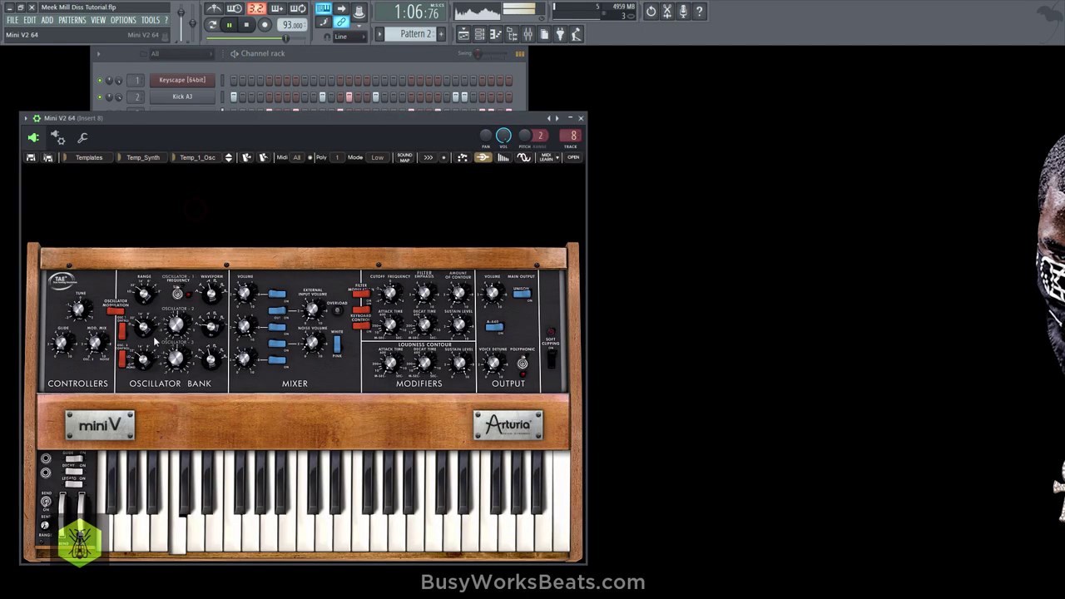
click(176, 325)
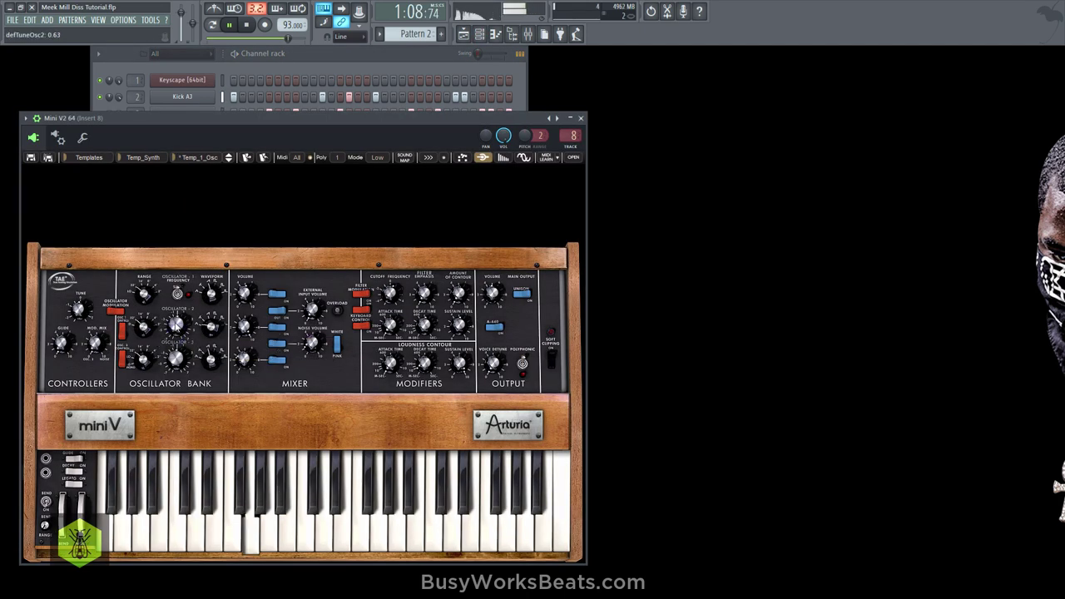
click(177, 353)
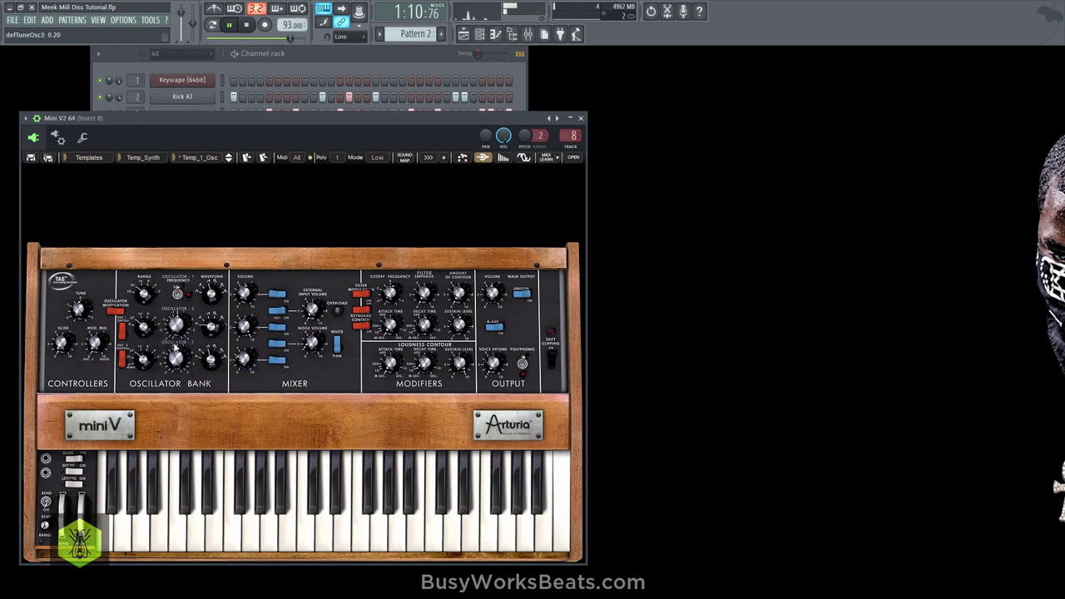
drag(176, 325, 175, 348)
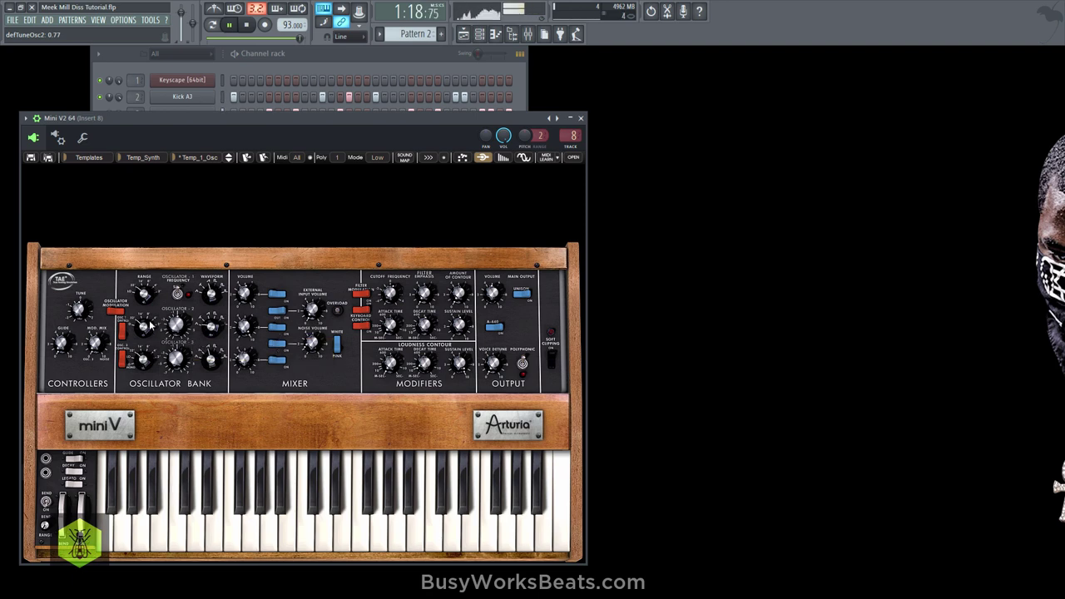
mouse_move(148, 335)
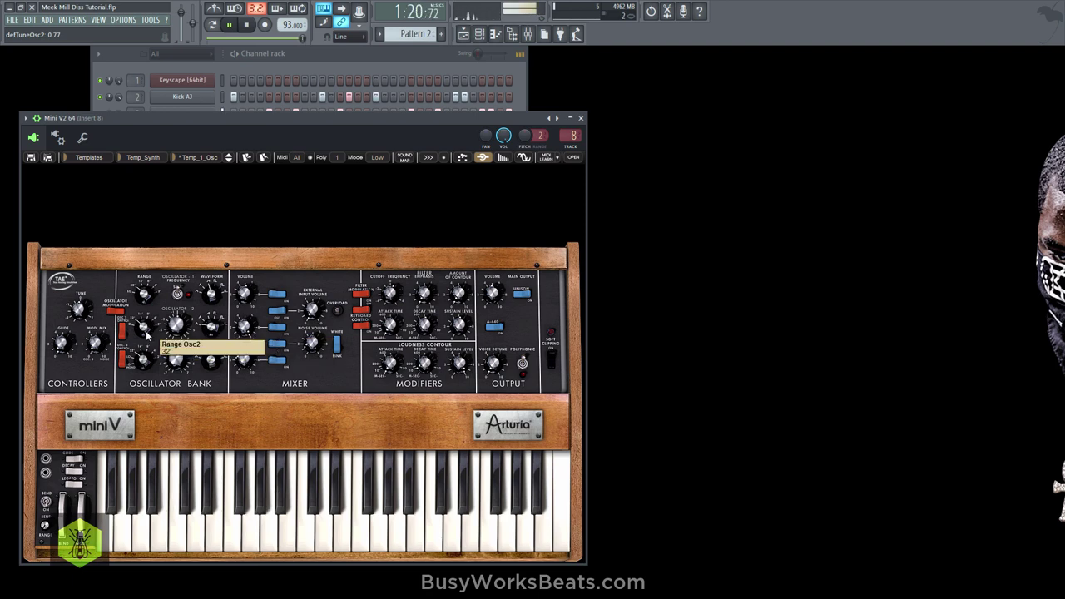
click(580, 117)
click(481, 35)
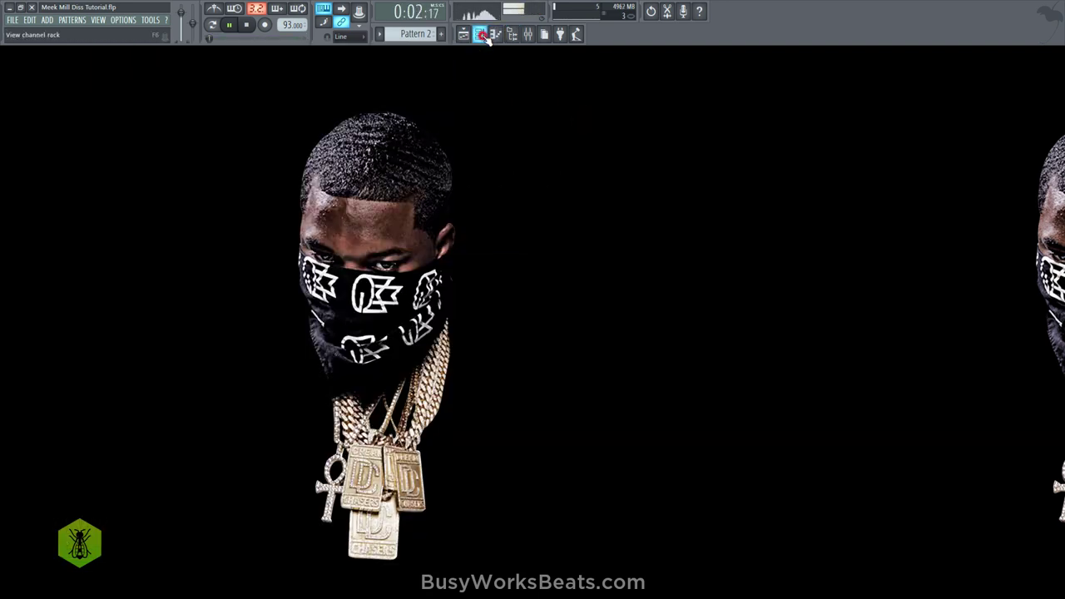
key(ctrl+s)
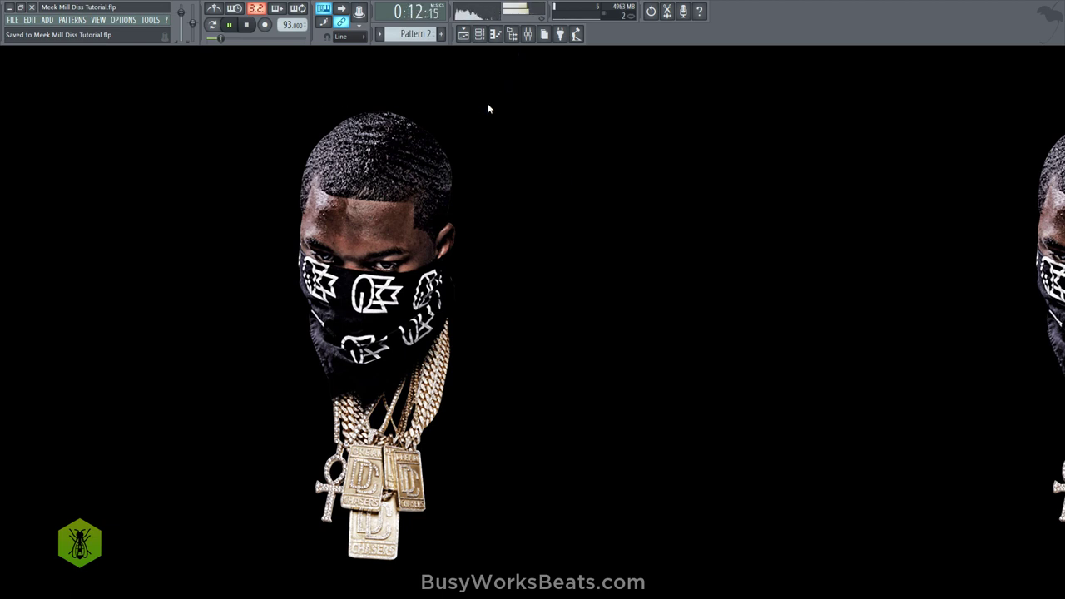
Step: Load Glitch2 into Insert 5's slot 5 and initialize its program to an empty sequence
click(527, 34)
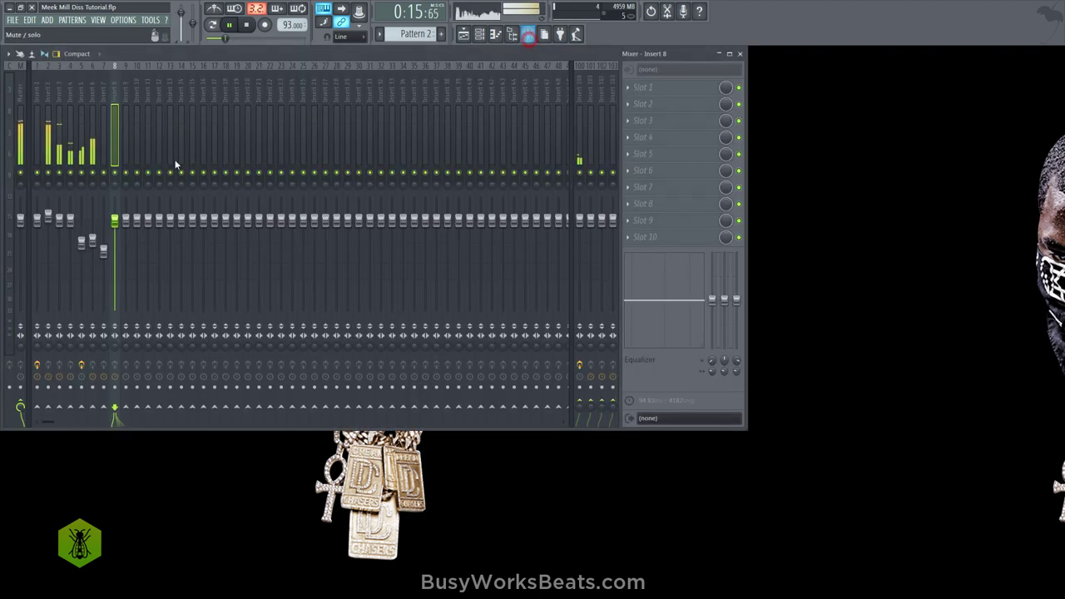
click(81, 99)
click(677, 156)
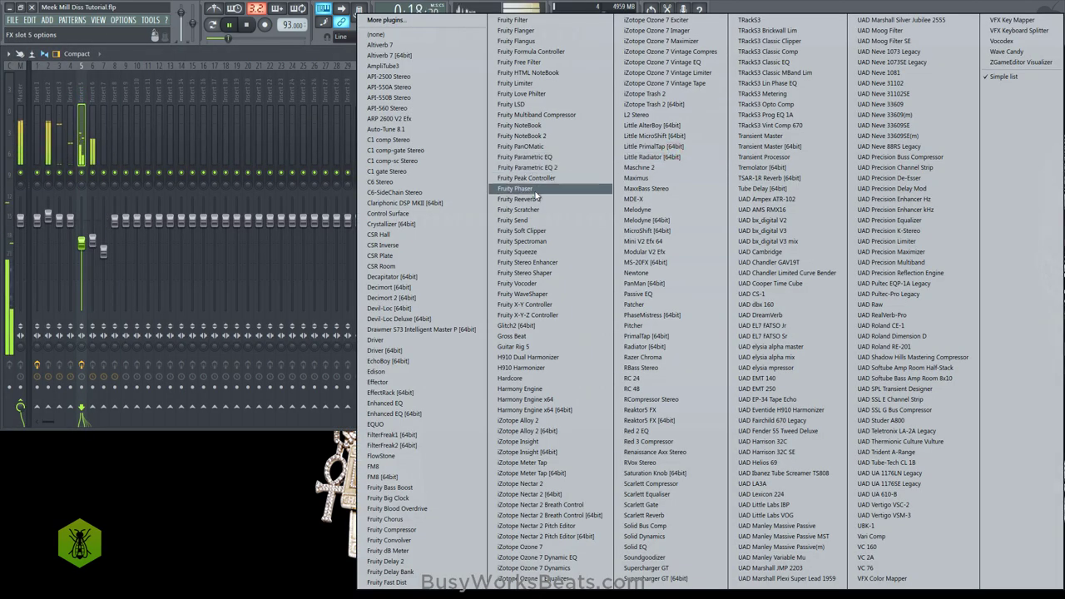
click(531, 325)
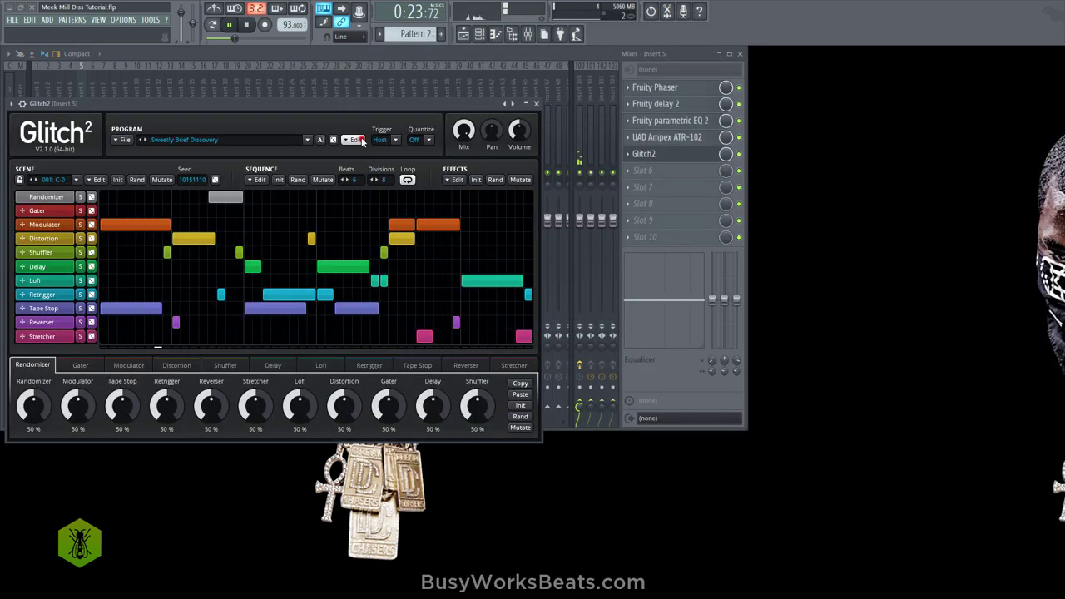
click(361, 142)
click(366, 152)
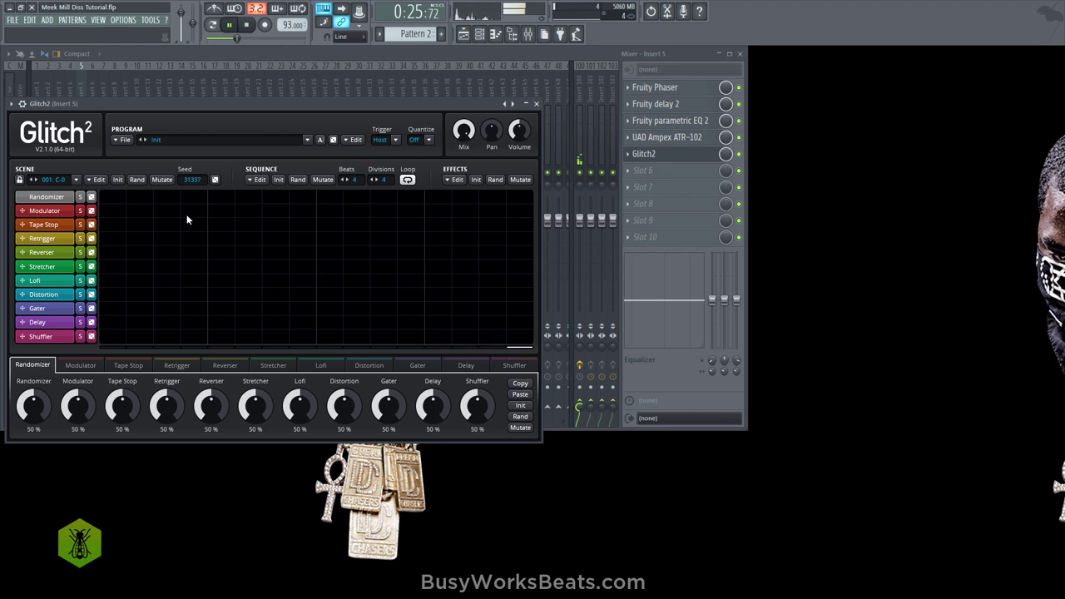
Step: Try Glitch2's Tape Stop across the whole sequence with an 8-beat slow down, and on the last beat only with 2 beats
drag(111, 223, 547, 235)
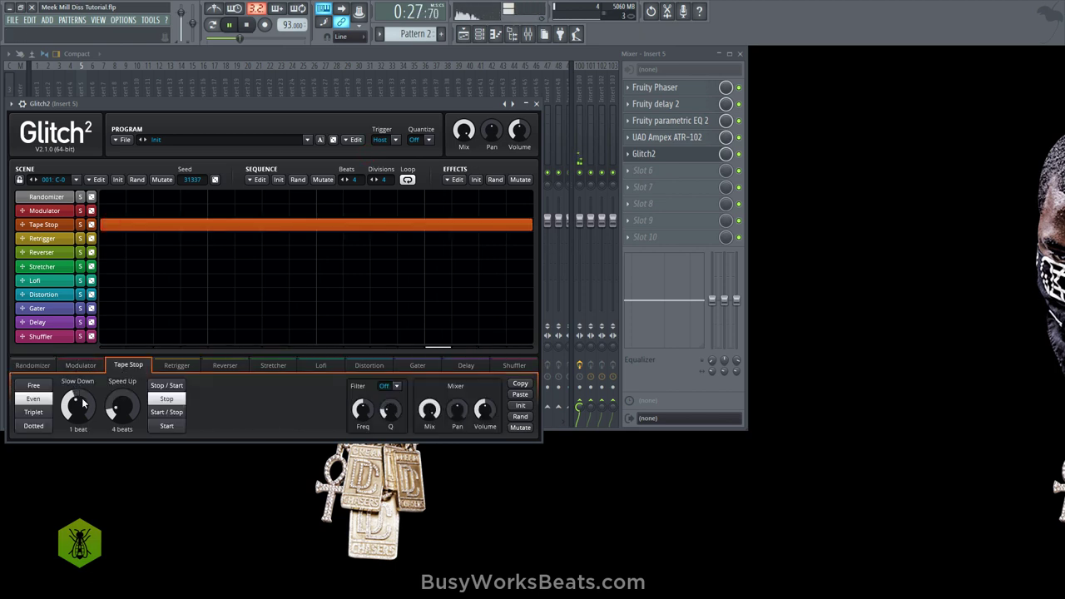
drag(83, 404, 82, 396)
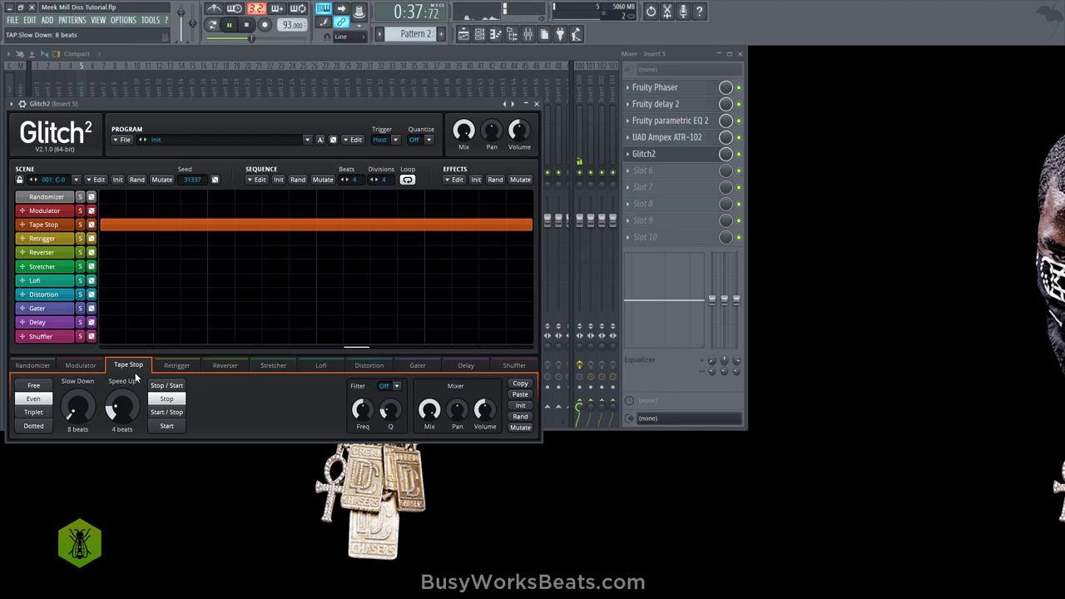
right_click(141, 224)
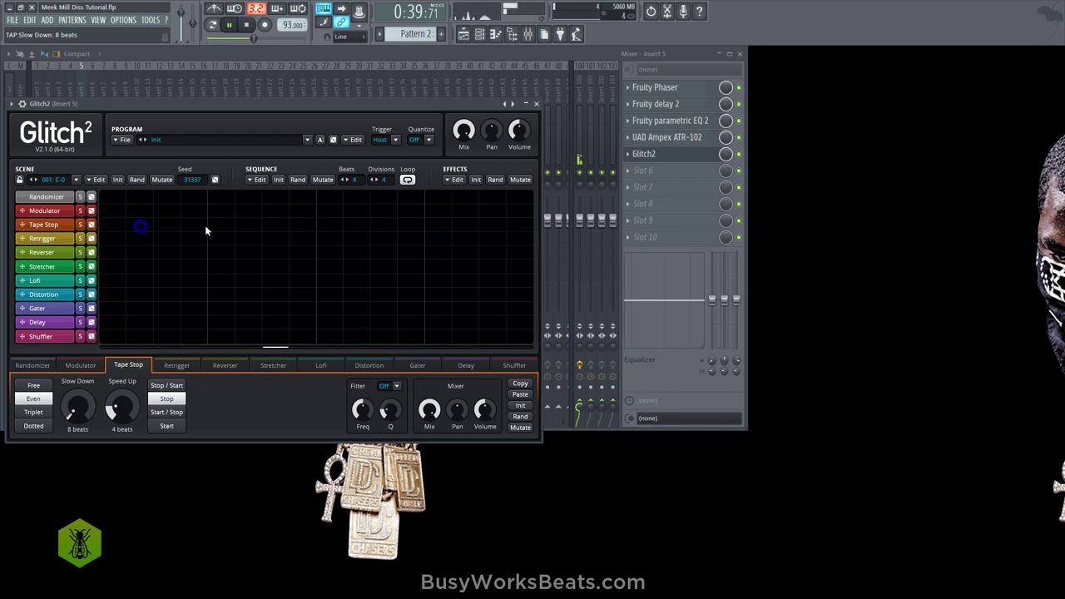
mouse_move(424, 226)
mouse_down()
mouse_move(509, 228)
mouse_move(440, 231)
mouse_up()
drag(71, 409, 74, 406)
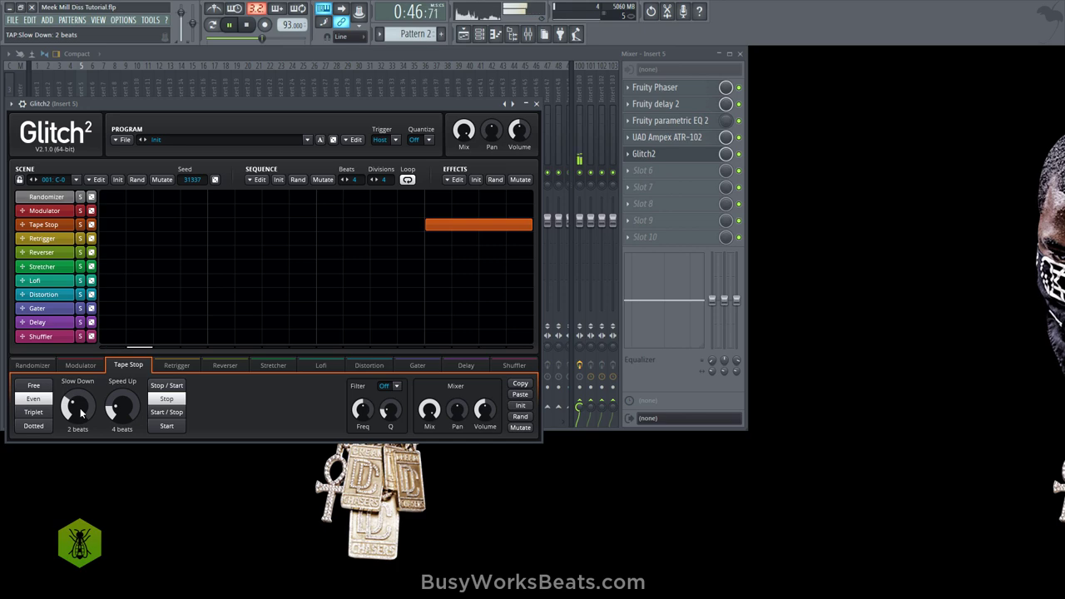
Step: Remove Glitch2 from Insert 5's slot 5 and close the mixer
click(626, 154)
mouse_move(620, 164)
click(422, 35)
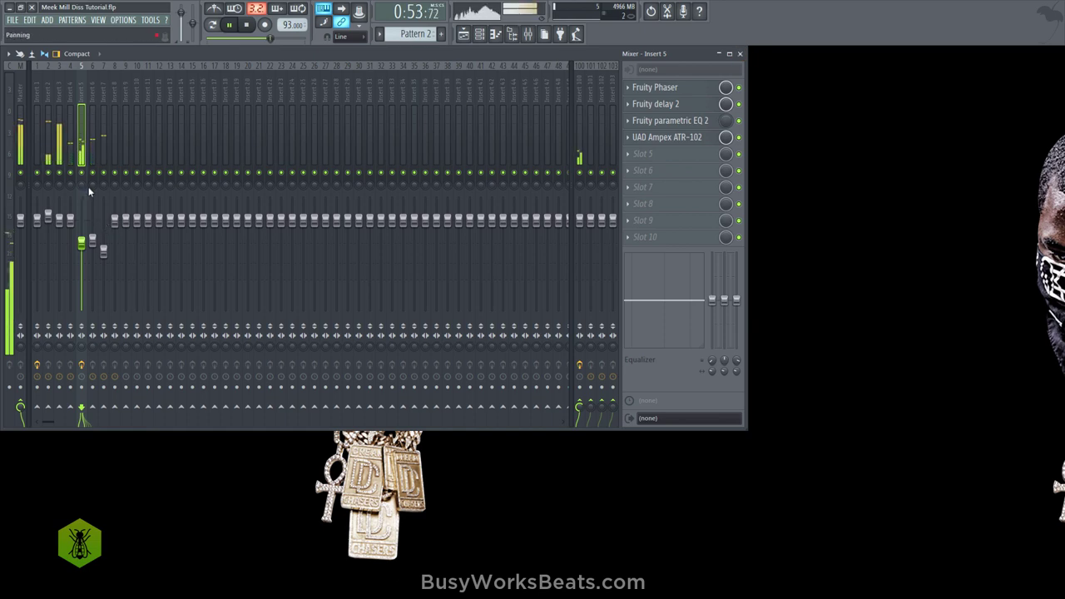
click(739, 54)
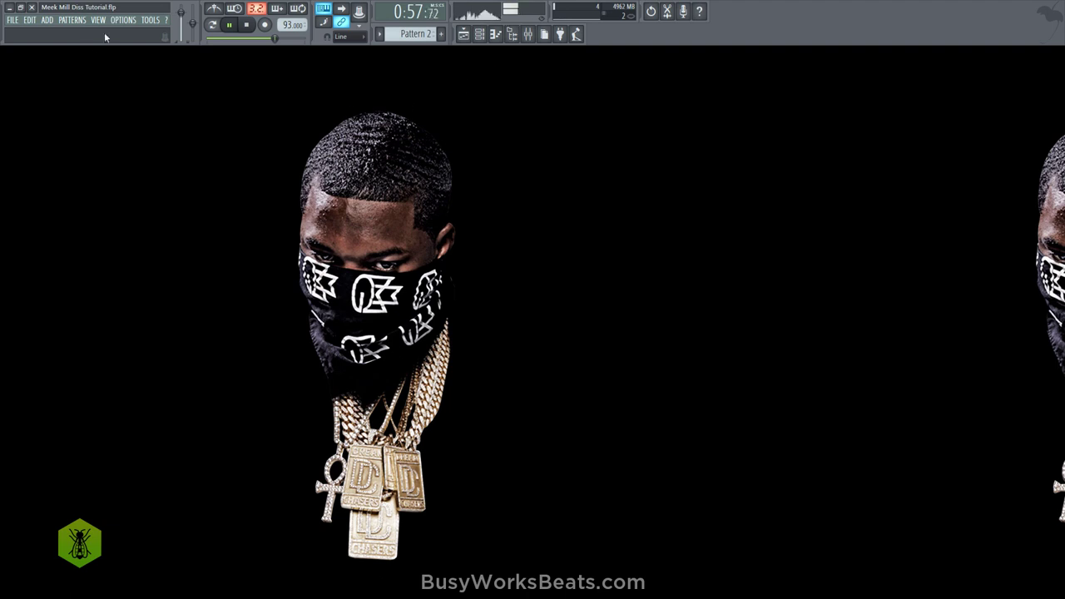
Step: Adjust the audio buffer length in the audio device settings and close them
click(123, 20)
click(137, 45)
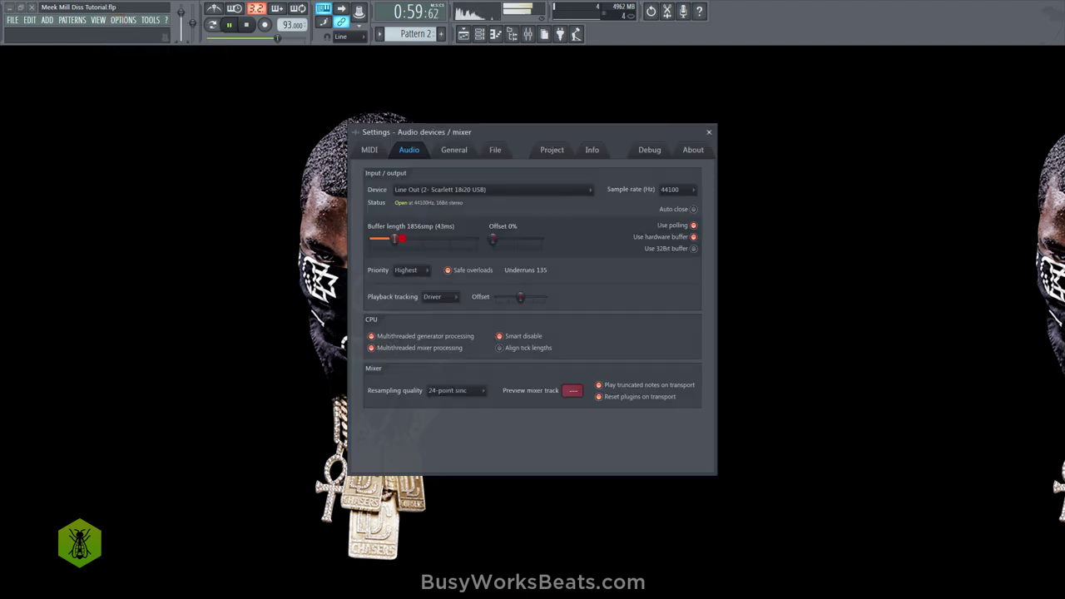
click(710, 133)
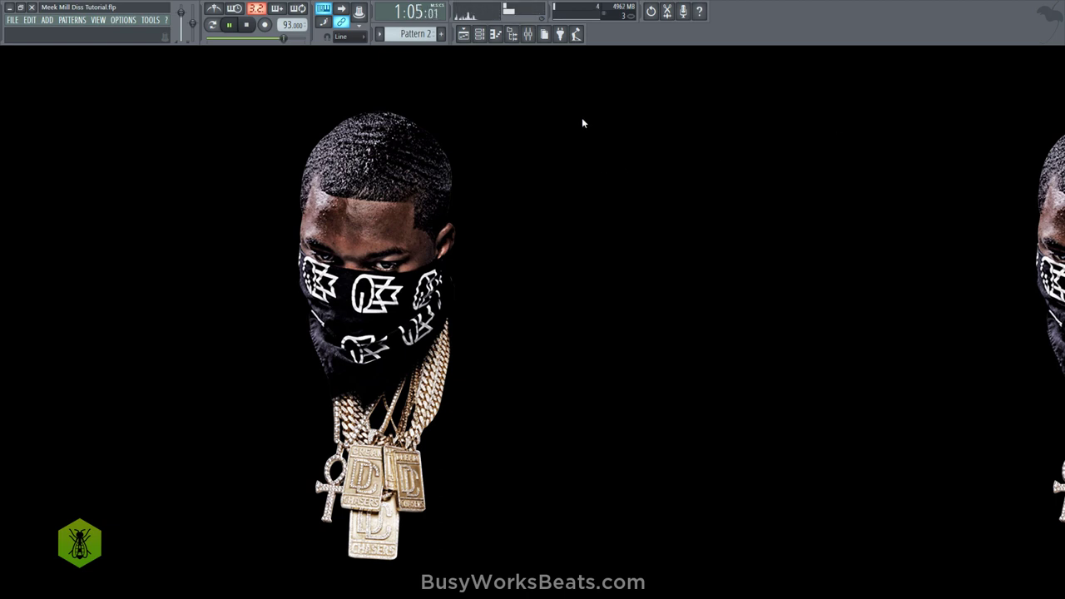
Step: Lower Insert 4's volume fader, check the mixer levels during playback, and close the mixer
click(526, 35)
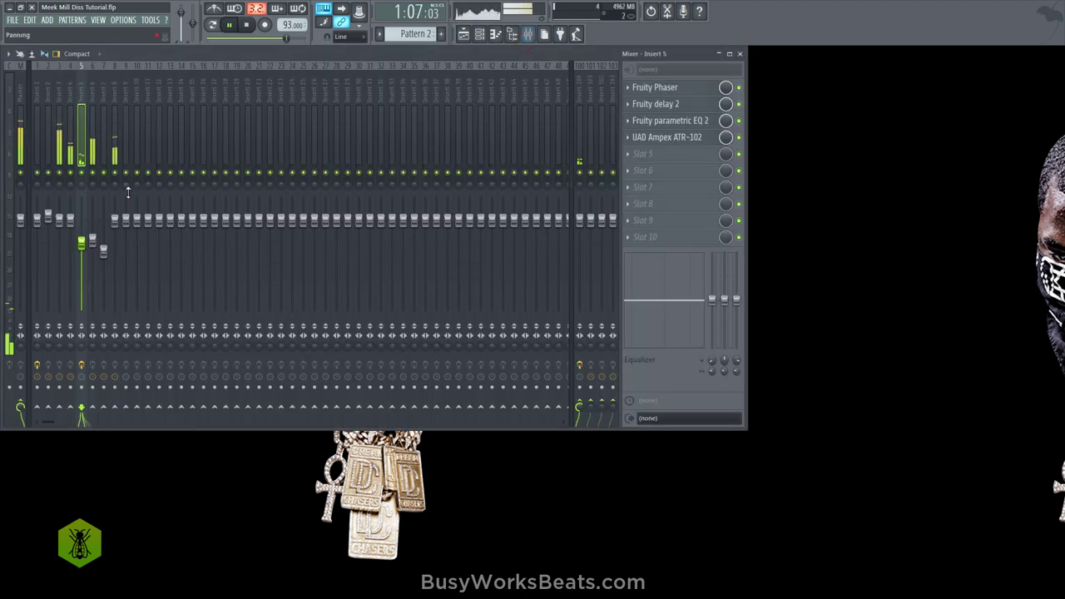
drag(73, 210, 72, 222)
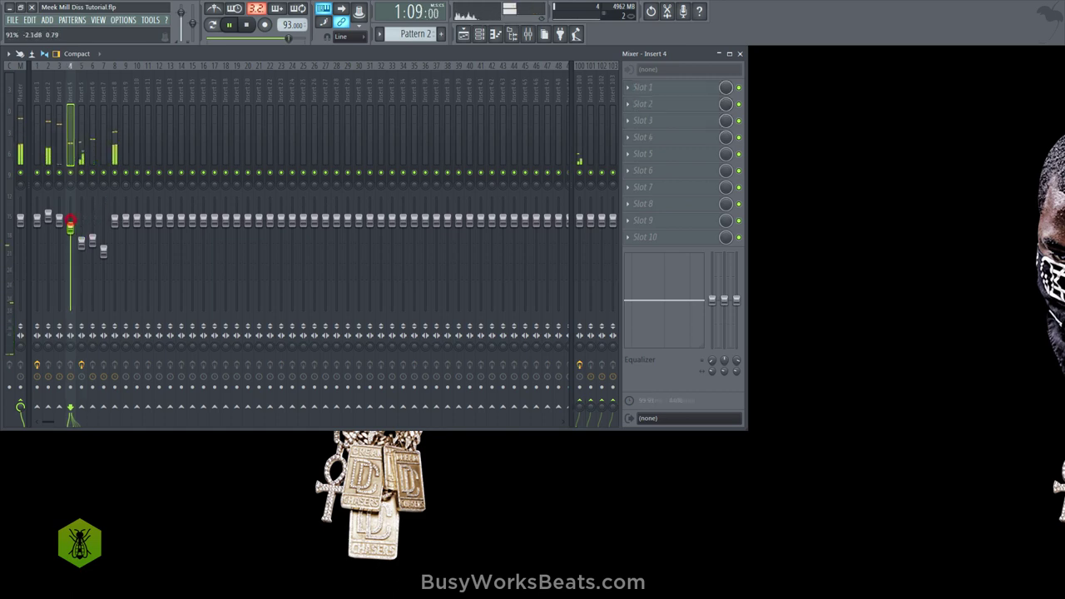
click(740, 54)
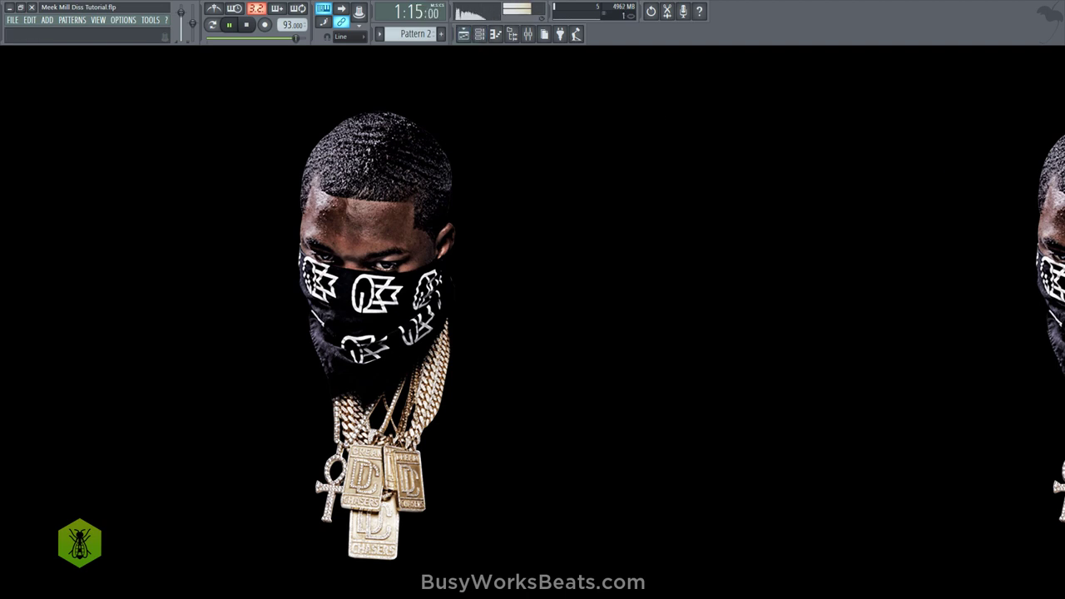
click(527, 34)
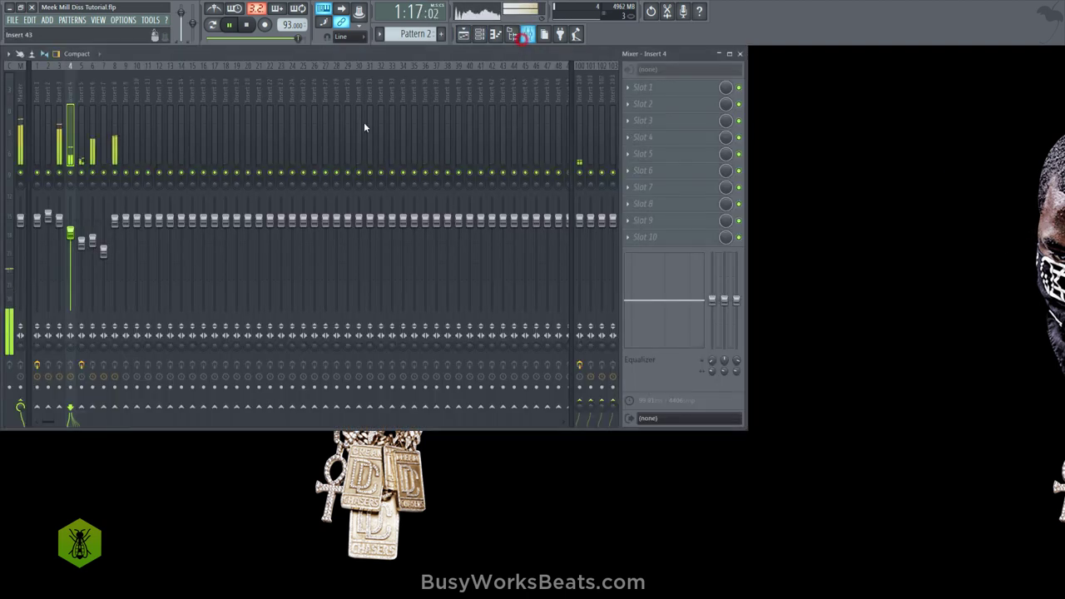
click(740, 54)
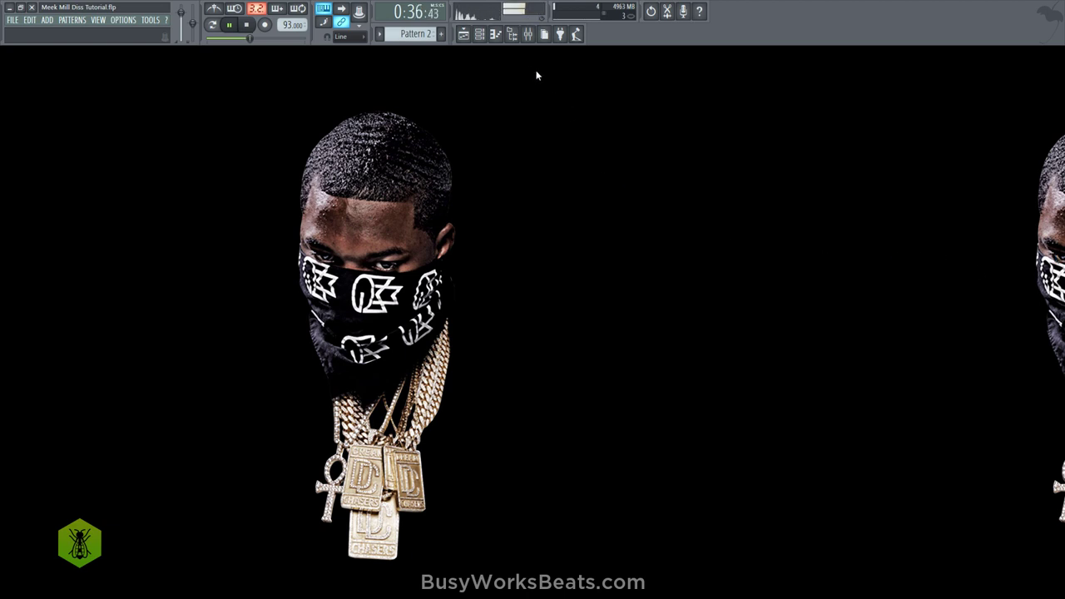
click(526, 35)
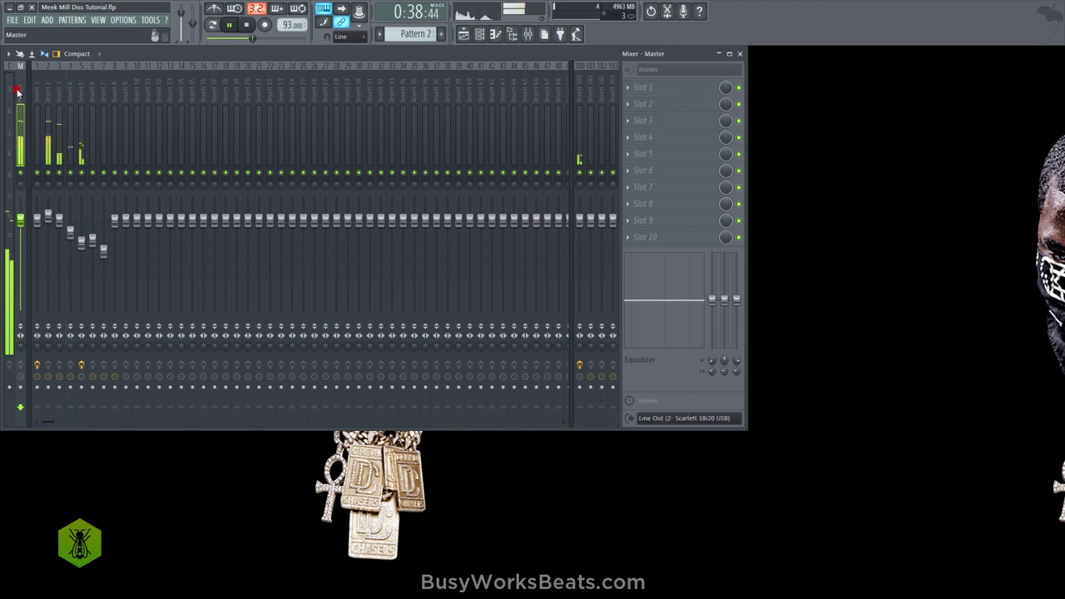
click(670, 90)
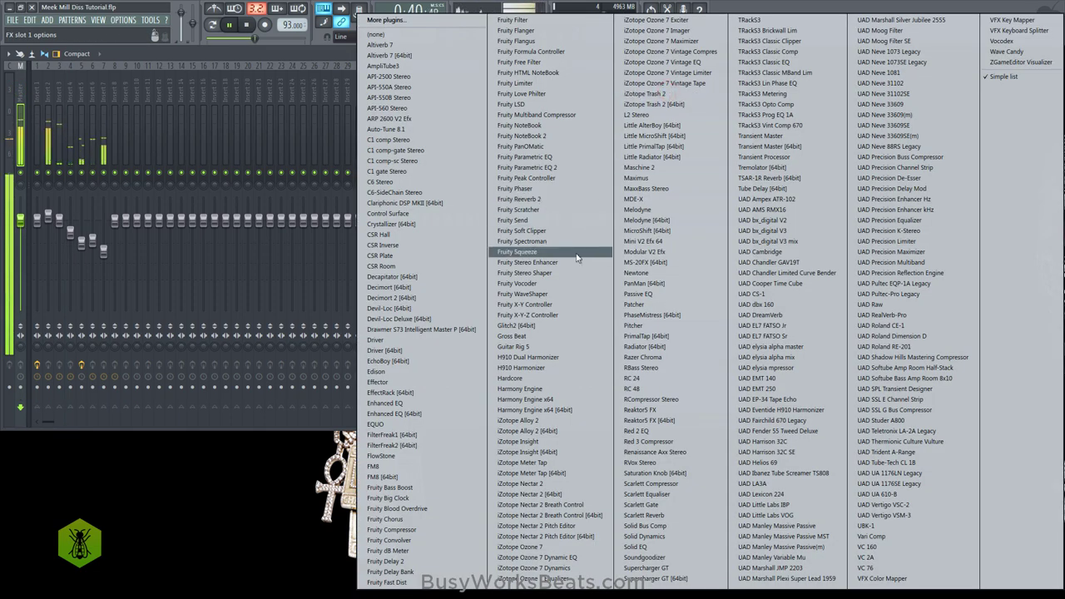
key(Escape)
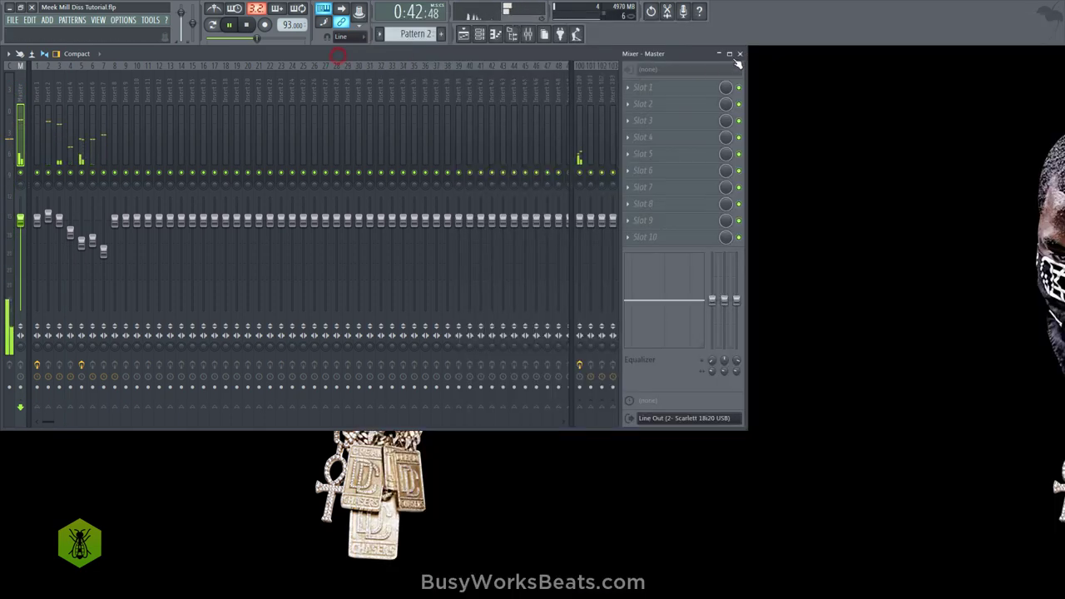
click(739, 54)
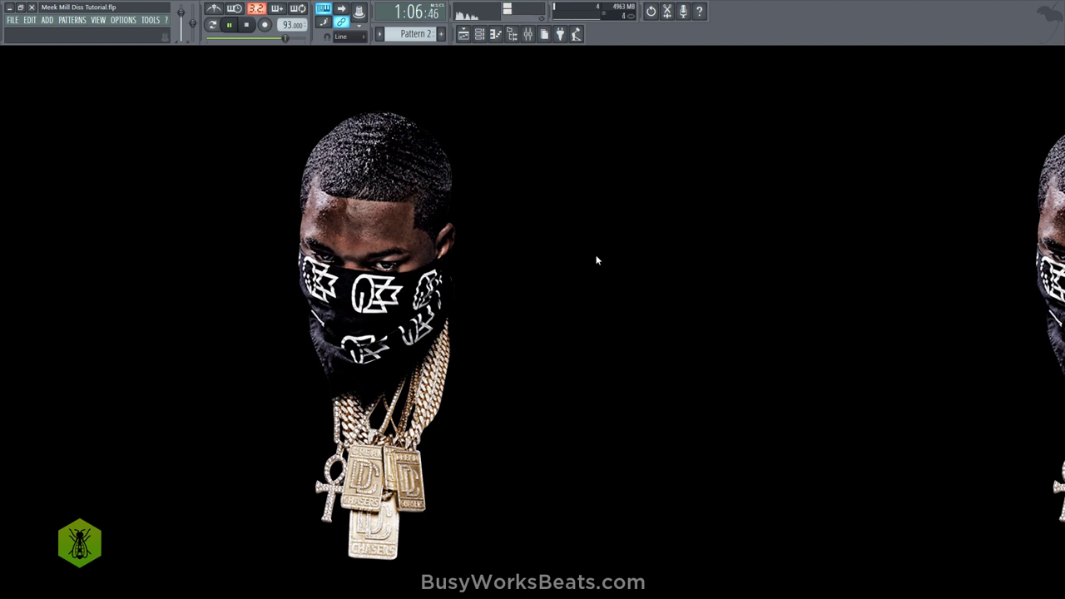
Step: Review the Mini V2 64 channel's settings pages and the playlist arrangement, closing each window after checking it
click(479, 34)
click(175, 211)
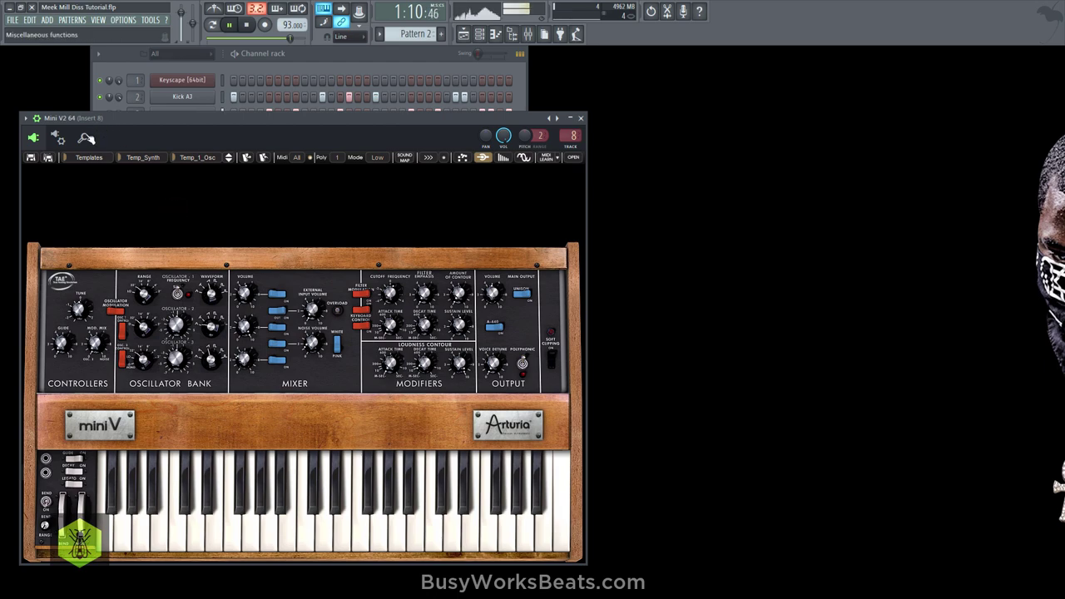
click(82, 137)
click(56, 138)
click(34, 138)
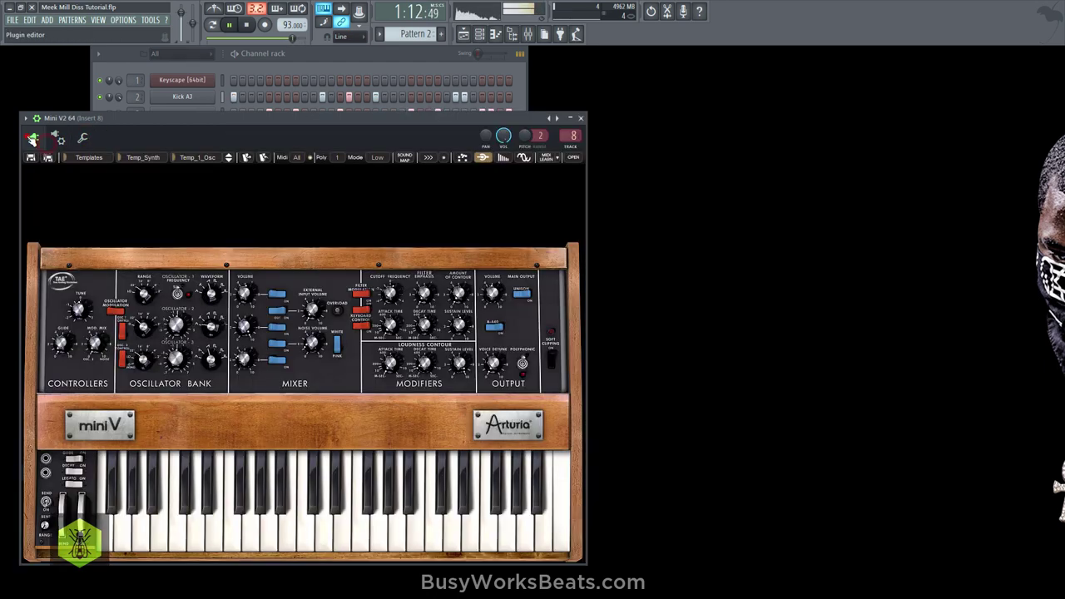
click(580, 117)
click(479, 33)
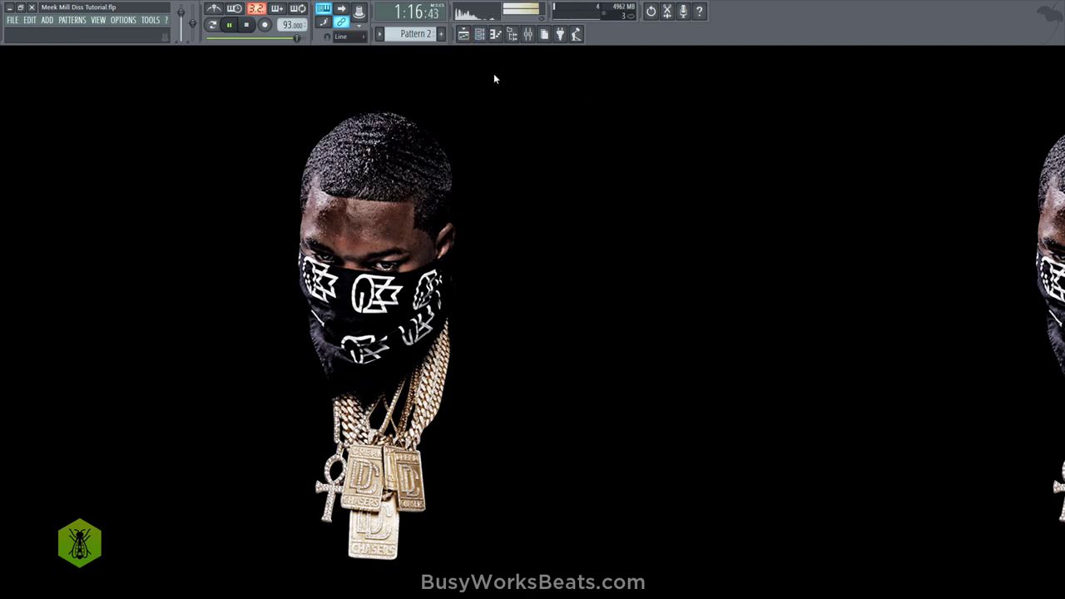
click(463, 34)
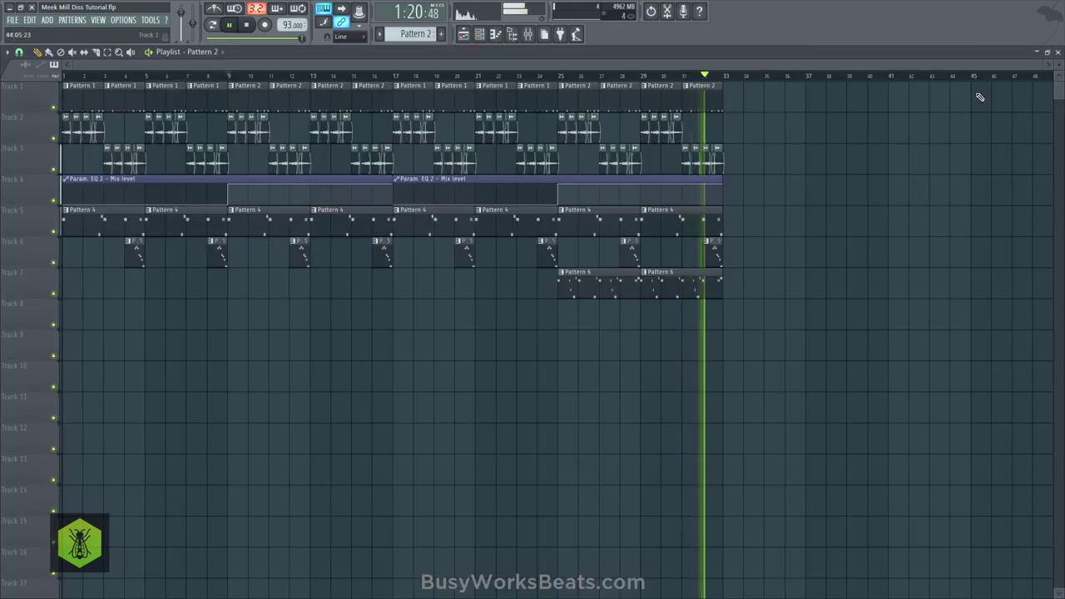
click(1056, 51)
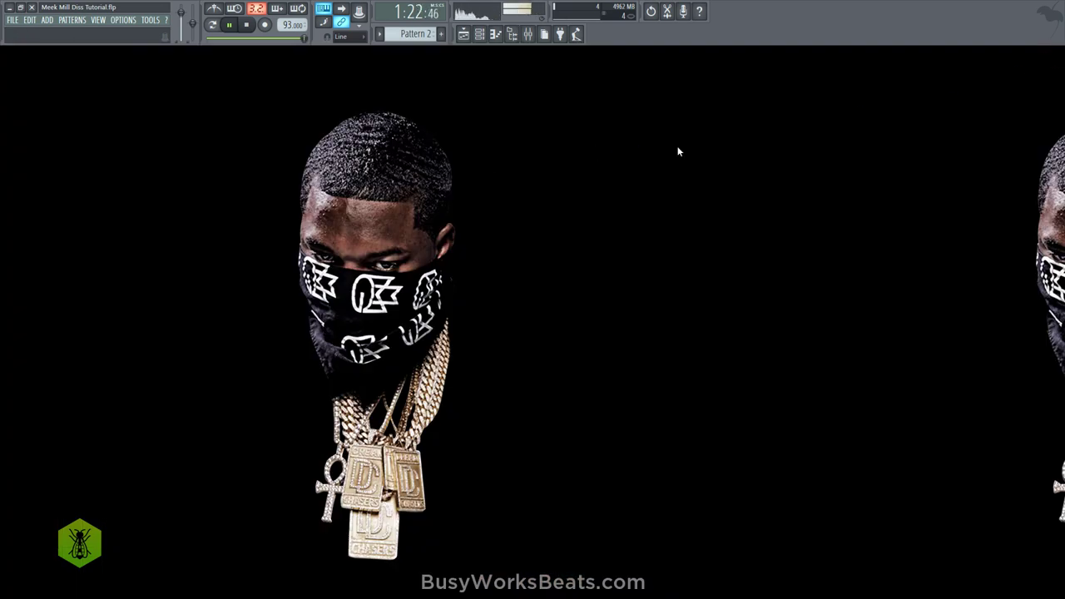
Step: Stop playback, save the project, and show the playlist and channel rack together
key(space)
key(ctrl+s)
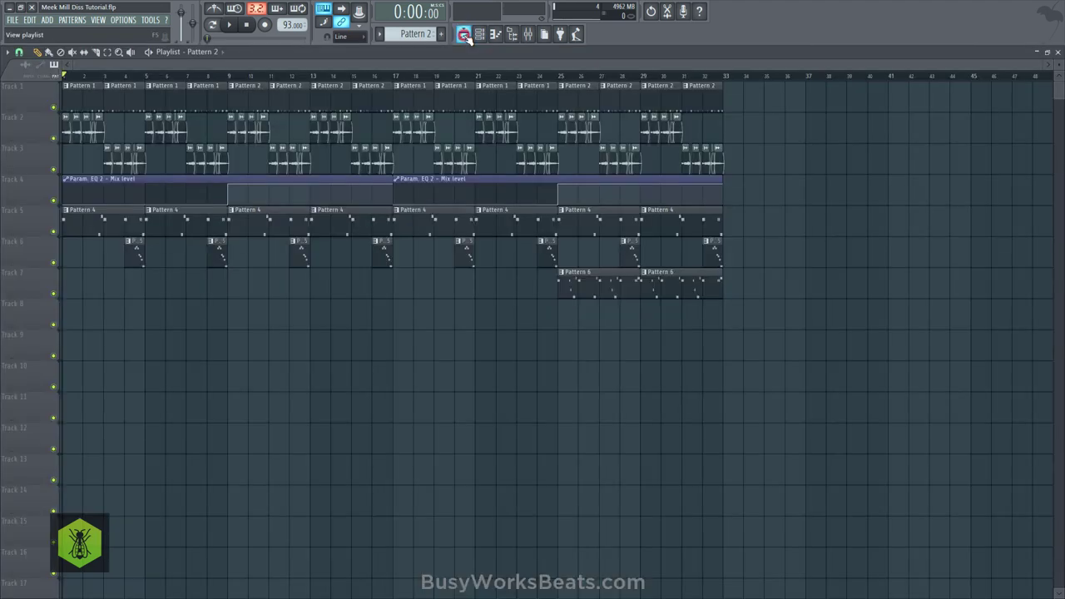
click(463, 33)
click(486, 39)
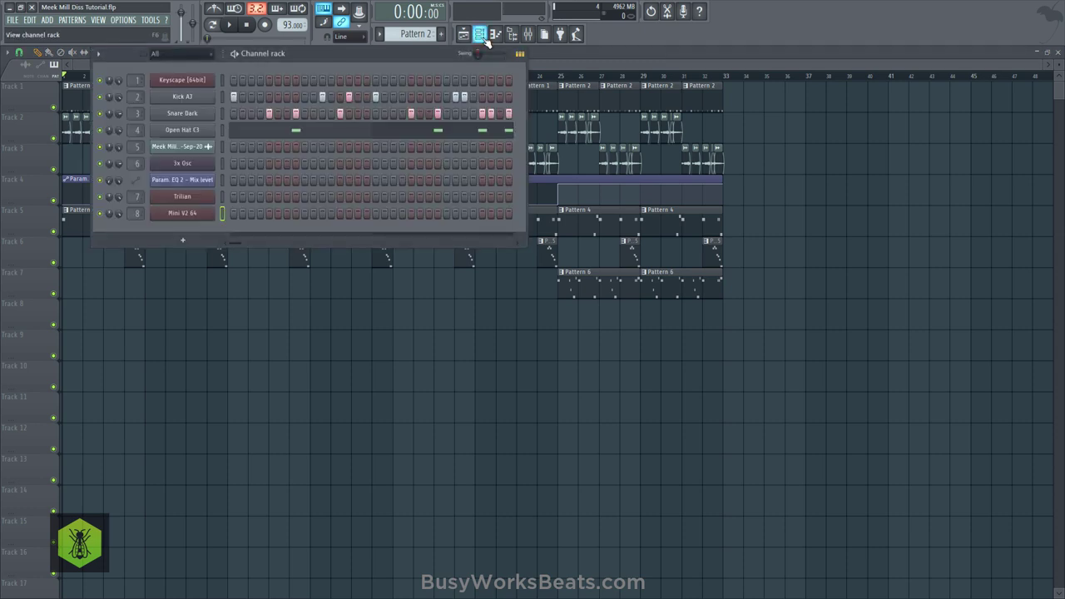